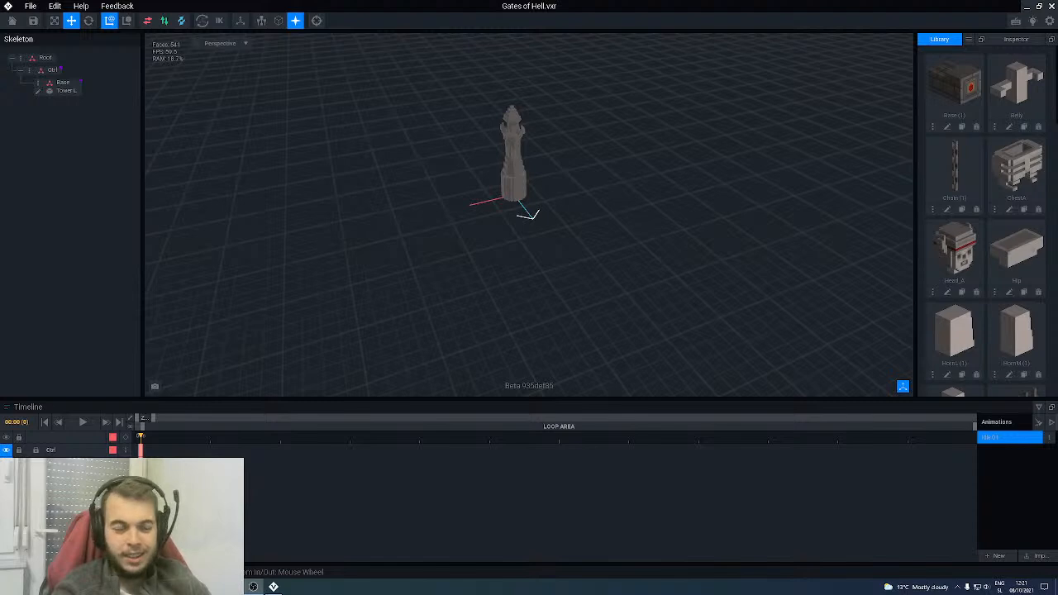
# - Examine the tower in the rig view from several sides and up close
pyautogui.moveTo(601, 139); pyautogui.dragTo(670, 154, button='middle')
pyautogui.scroll(3, 670, 153)
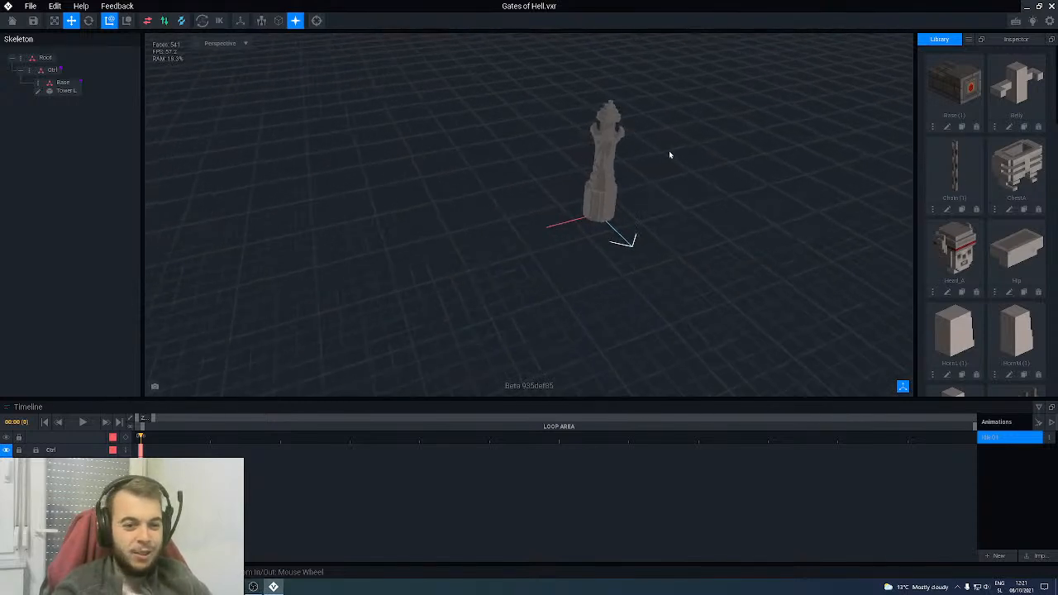
pyautogui.moveTo(628, 154); pyautogui.dragTo(620, 154, button='right')
pyautogui.moveTo(619, 153); pyautogui.dragTo(599, 139, button='middle')
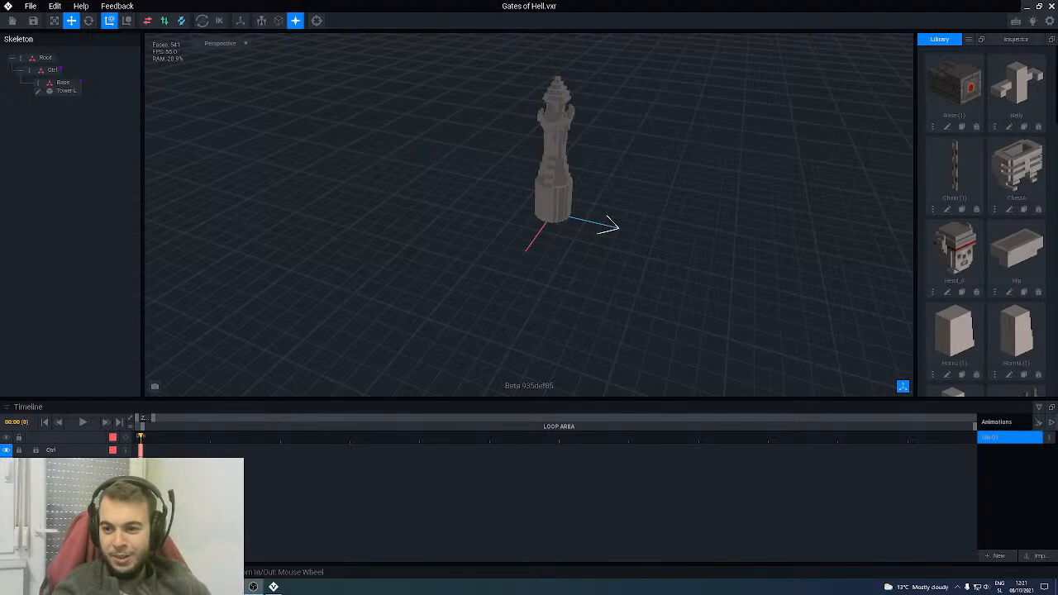
pyautogui.moveTo(554, 164); pyautogui.dragTo(614, 169, button='middle')
pyautogui.moveTo(614, 170); pyautogui.dragTo(609, 167, button='right')
pyautogui.scroll(3, 609, 168)
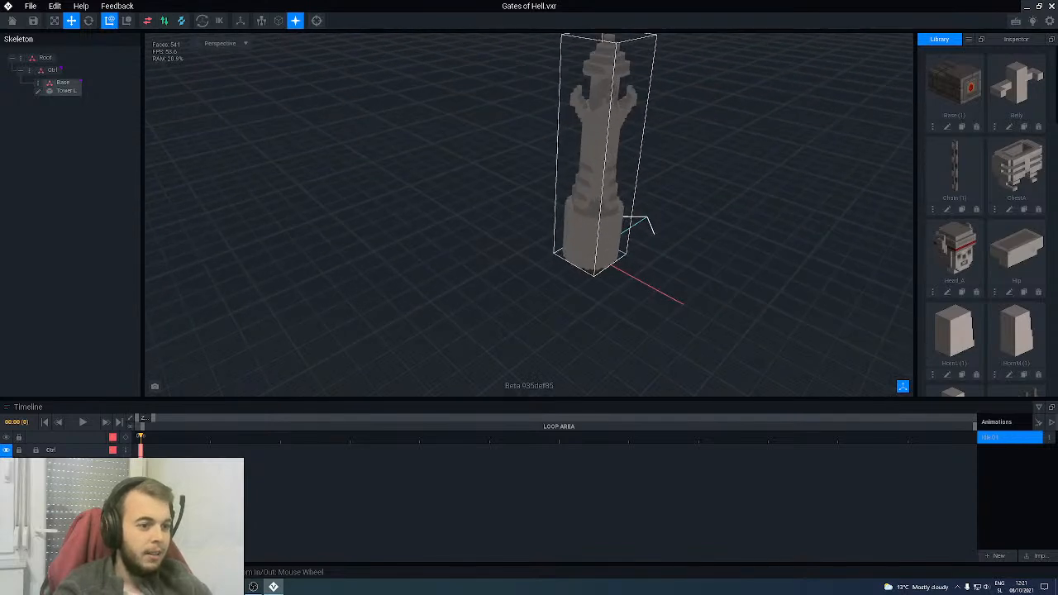
pyautogui.moveTo(610, 146); pyautogui.dragTo(598, 182, button='middle')
pyautogui.moveTo(598, 181)
pyautogui.mouseDown(button='right')
pyautogui.moveTo(604, 193)
pyautogui.moveTo(612, 175)
pyautogui.moveTo(579, 179)
pyautogui.mouseUp(button='right')
pyautogui.scroll(3, 615, 178)
pyautogui.moveTo(566, 236); pyautogui.dragTo(558, 194, button='middle')
pyautogui.moveTo(558, 193); pyautogui.dragTo(565, 198, button='right')
# - Open the Tower L model in the voxel editor and examine its shape with the block outlines displayed
pyautogui.click(566, 197)
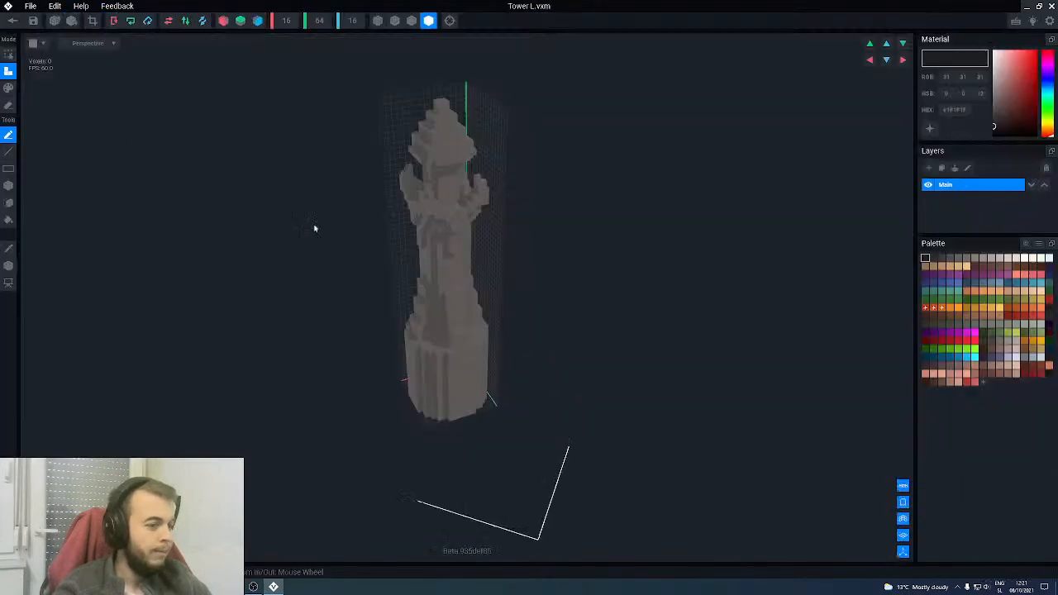
pyautogui.moveTo(477, 203); pyautogui.dragTo(441, 223, button='right')
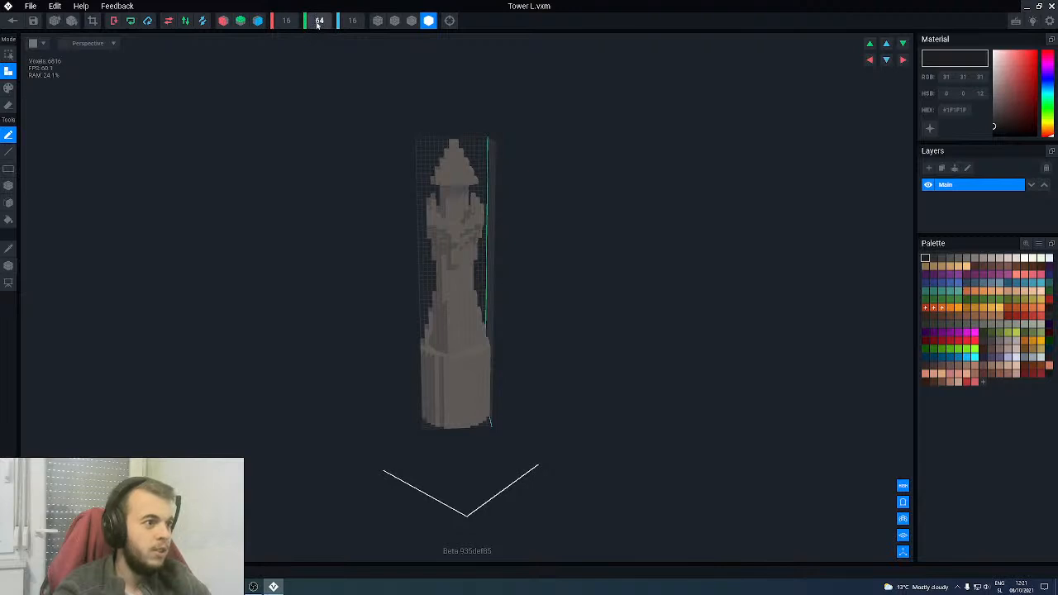
pyautogui.scroll(3, 486, 218)
pyautogui.moveTo(486, 217); pyautogui.dragTo(508, 223, button='right')
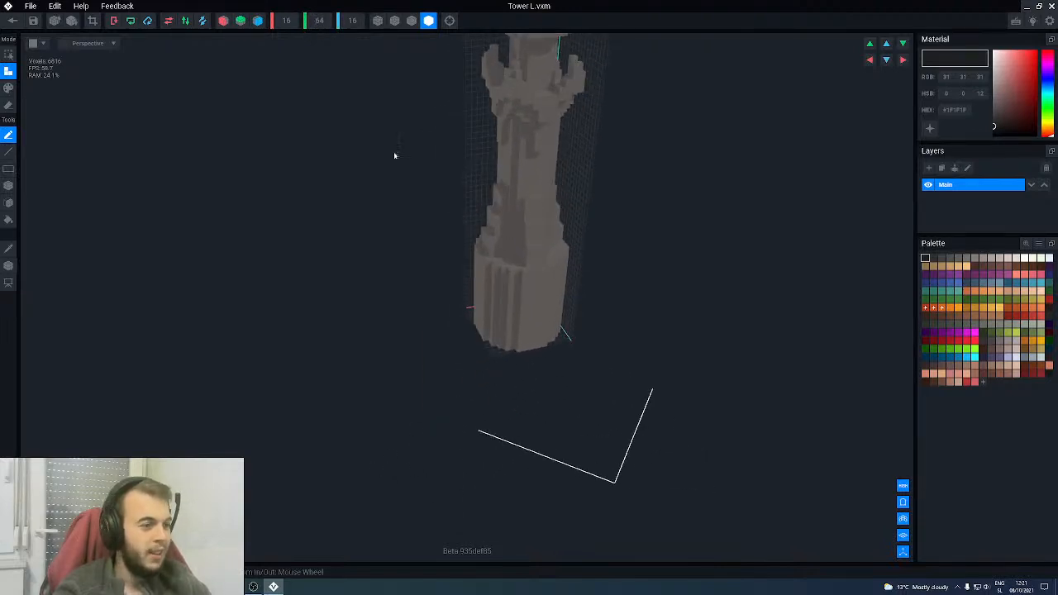
pyautogui.moveTo(504, 207); pyautogui.dragTo(502, 260, button='middle')
pyautogui.click(412, 21)
pyautogui.moveTo(522, 241); pyautogui.dragTo(506, 207, button='right')
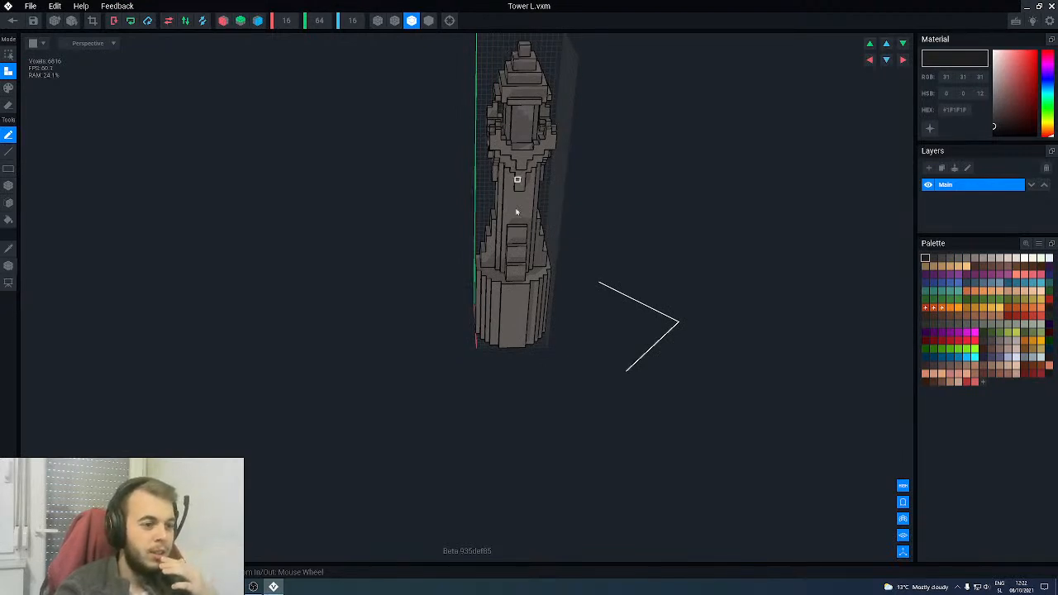
pyautogui.moveTo(521, 206); pyautogui.dragTo(515, 182, button='right')
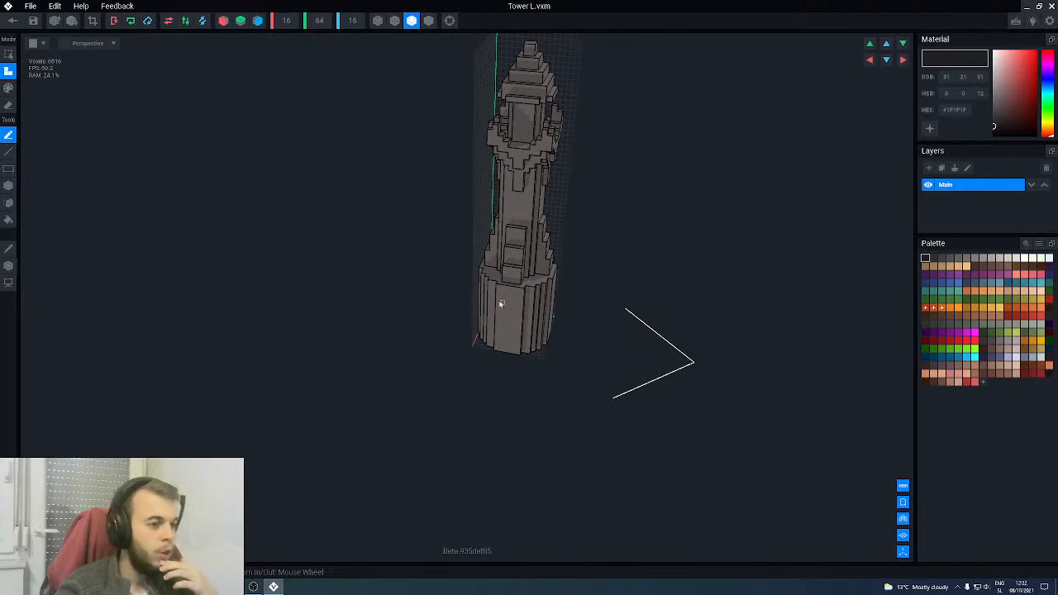
# - Return to the Gates of Hell rig and create a child node under the tower's Base node
pyautogui.click(13, 23)
pyautogui.click(432, 189)
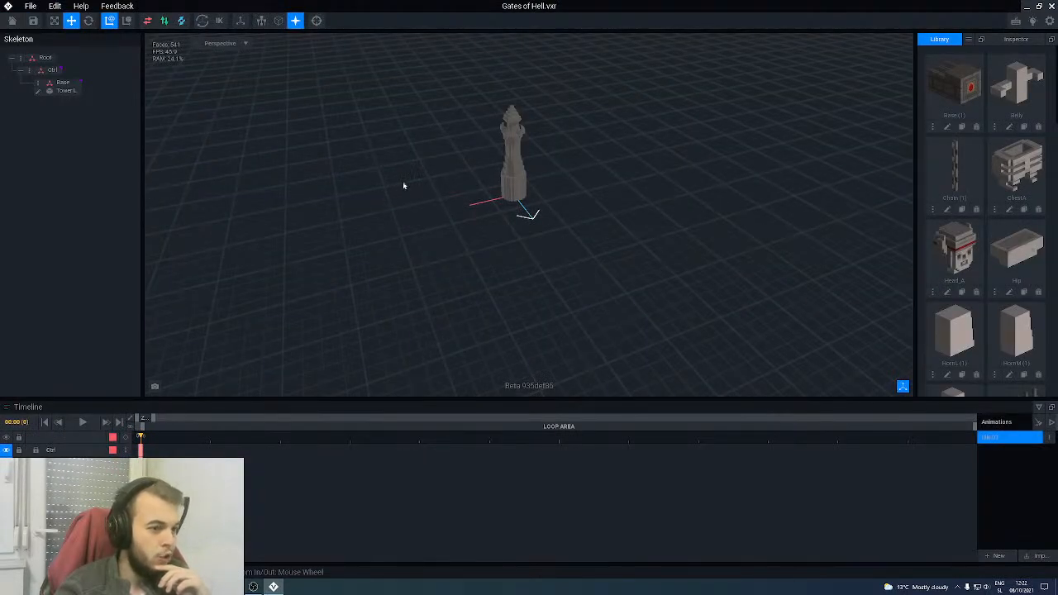
pyautogui.moveTo(399, 186); pyautogui.dragTo(396, 221, button='middle')
pyautogui.scroll(4, 507, 214)
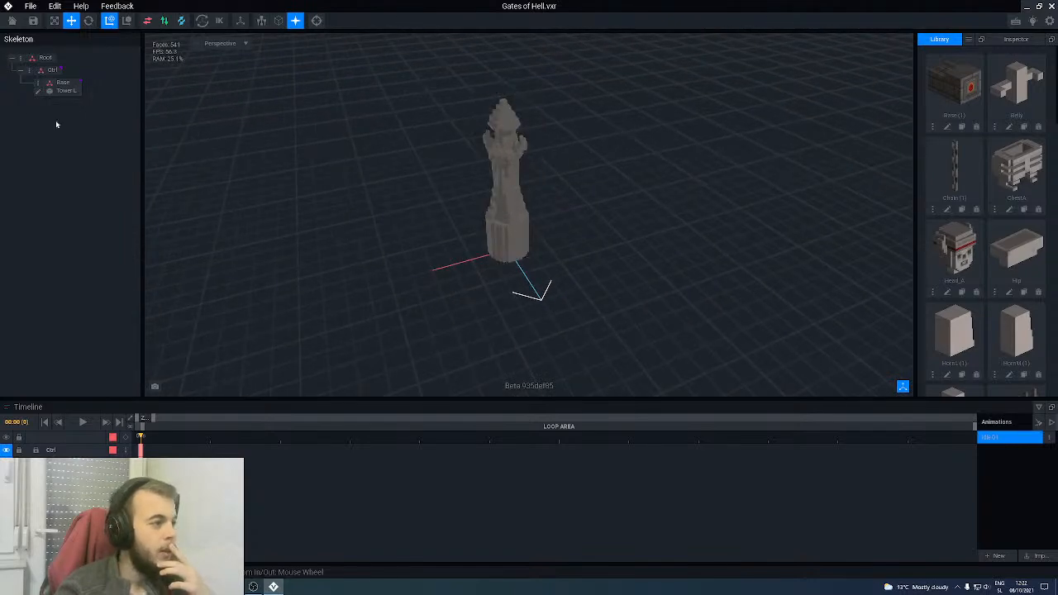
pyautogui.rightClick(51, 88)
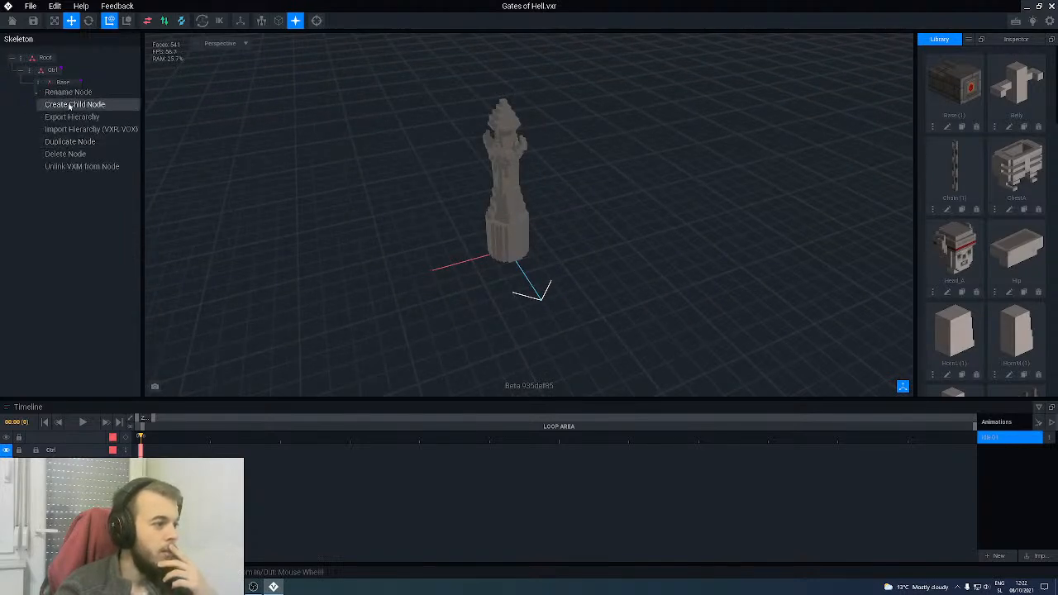
pyautogui.click(70, 105)
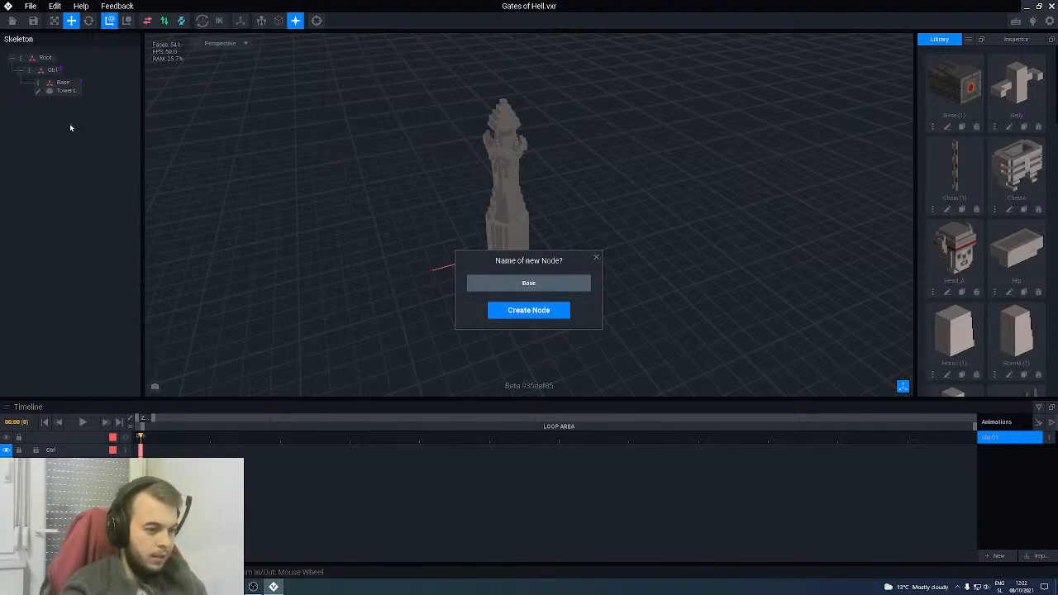
pyautogui.press('Return')
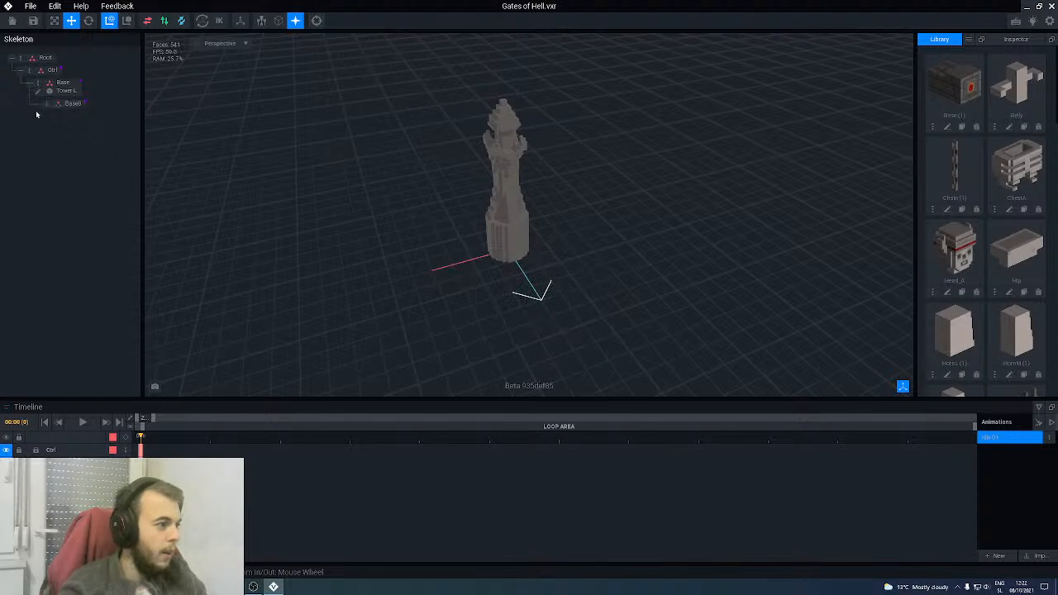
pyautogui.rightClick(51, 103)
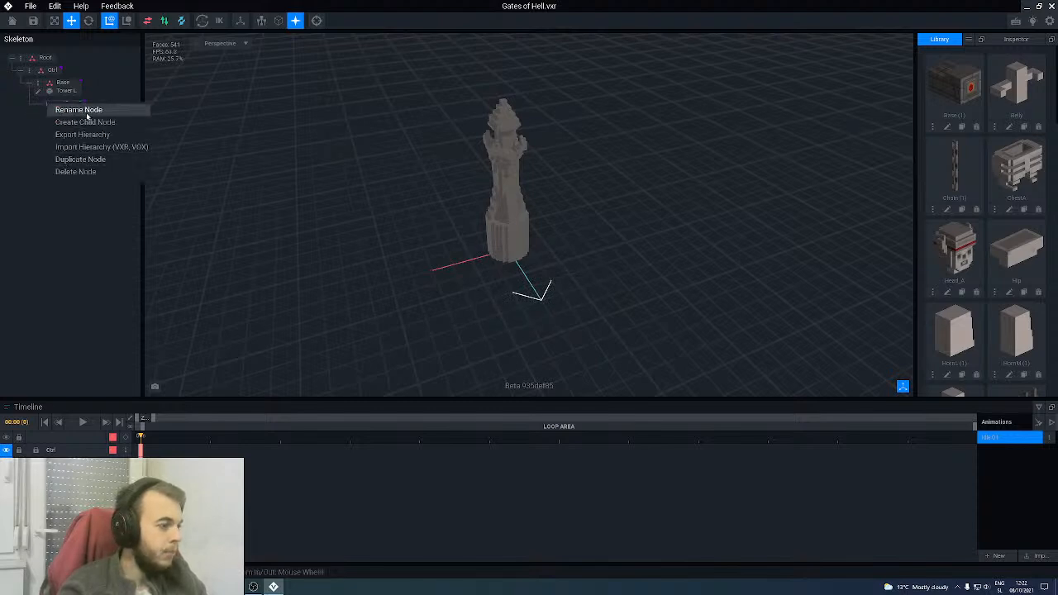
pyautogui.click(13, 134)
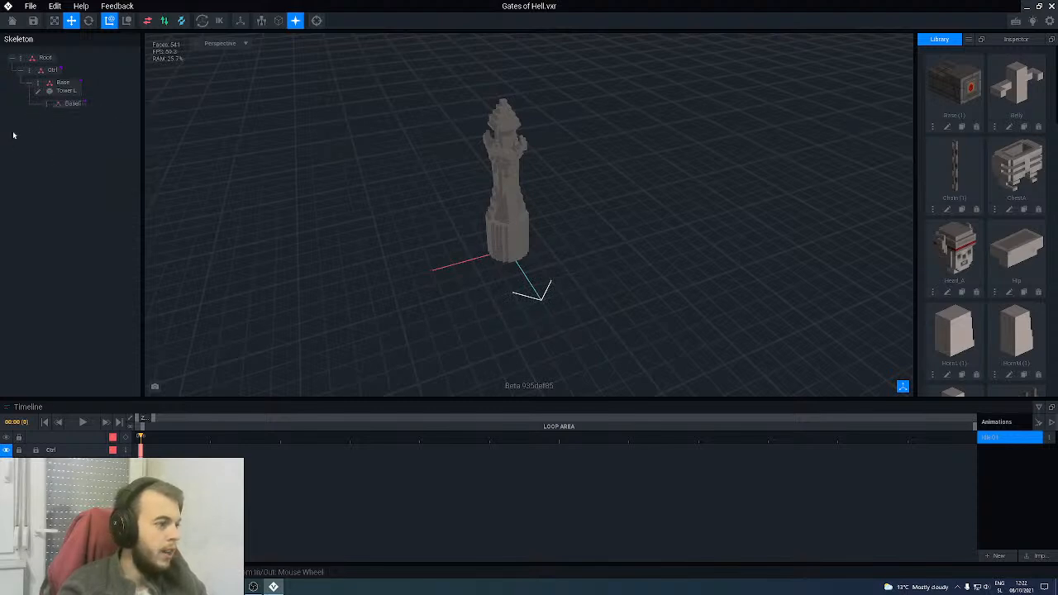
pyautogui.click(46, 105)
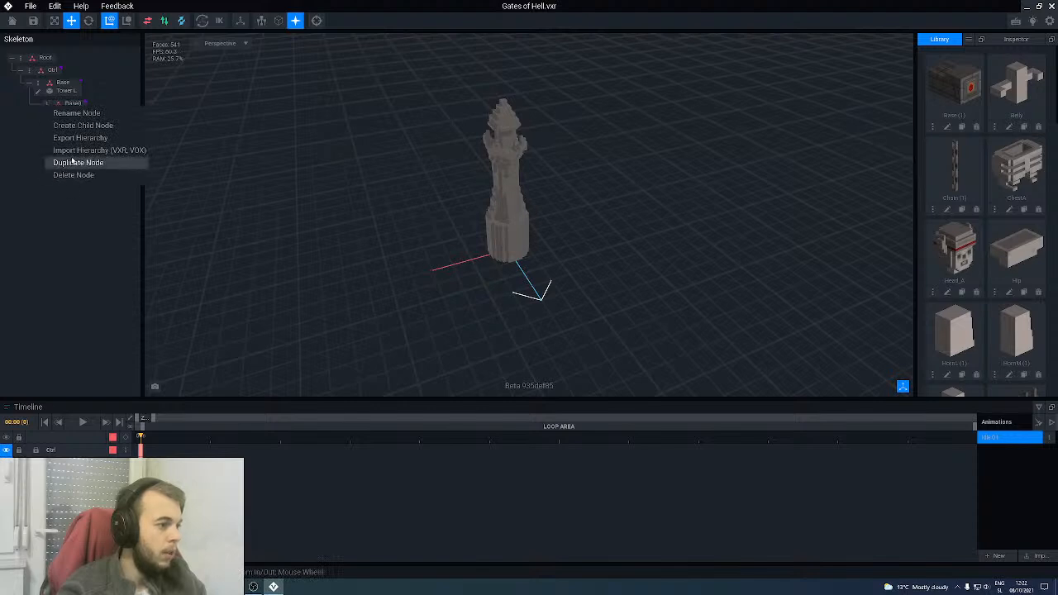
pyautogui.click(497, 182)
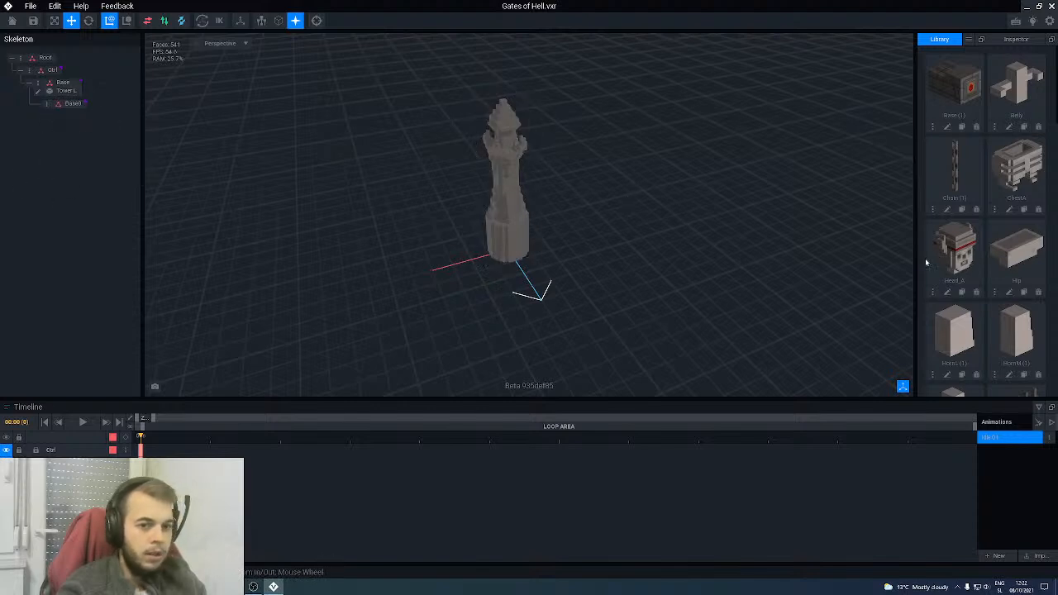
# - Delete the Skull (1) and Tower R models from the library
pyautogui.scroll(-10, 955, 165)
pyautogui.scroll(-15, 954, 155)
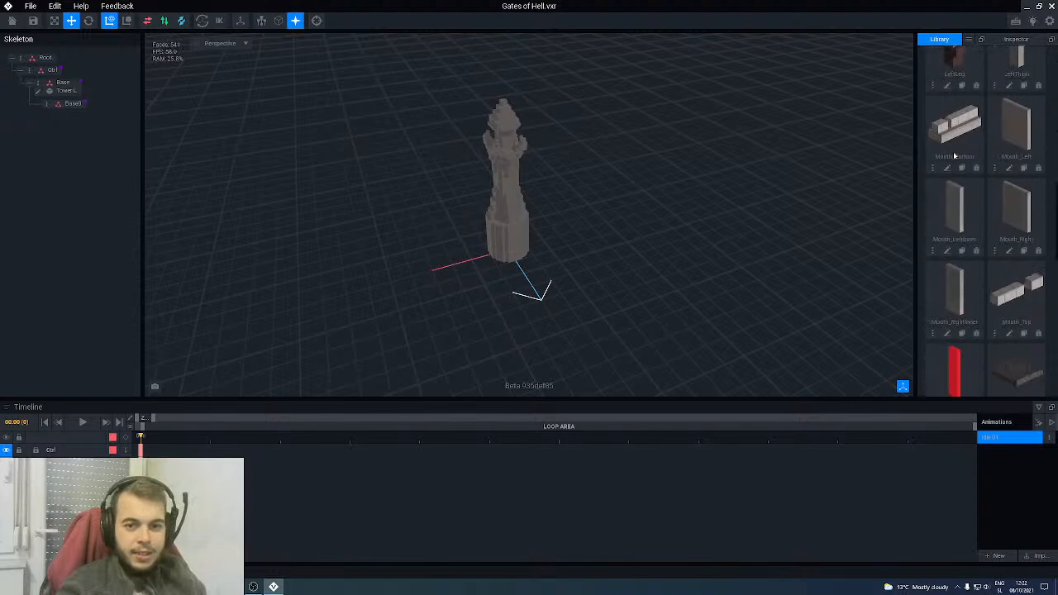
pyautogui.scroll(-2, 957, 165)
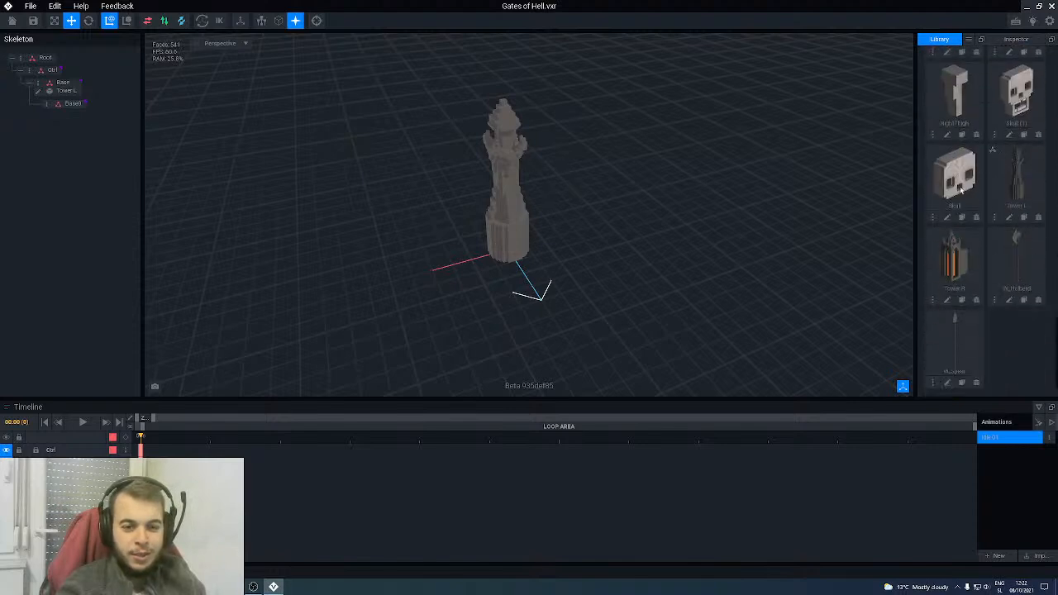
pyautogui.click(1039, 135)
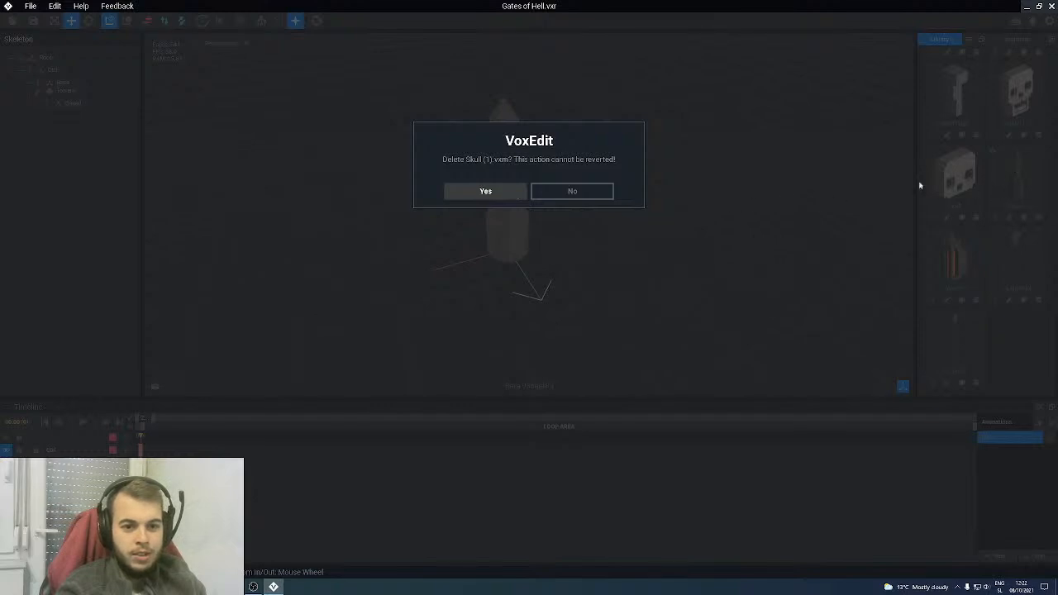
pyautogui.click(488, 192)
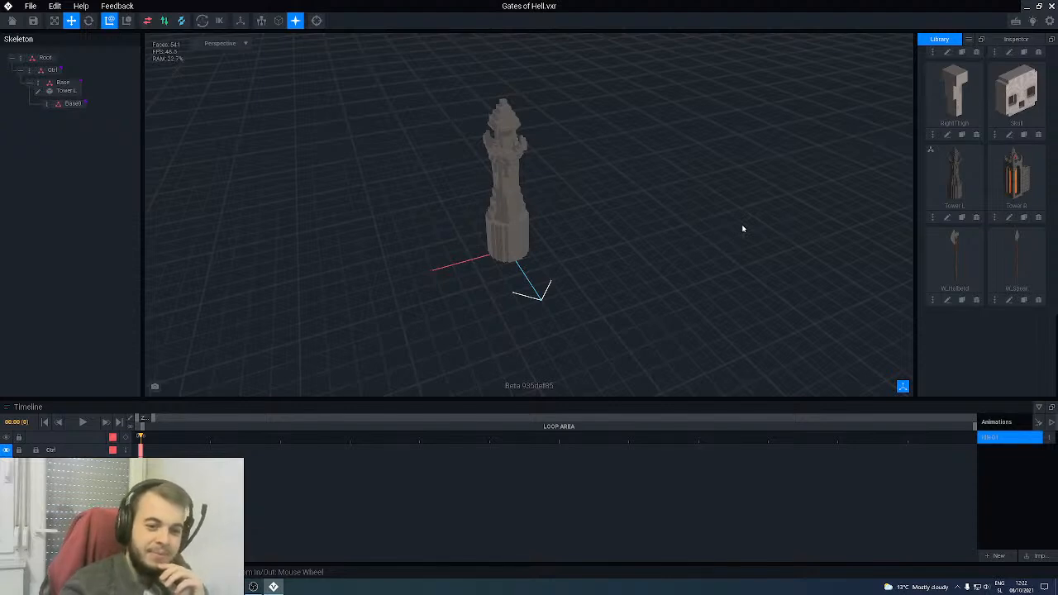
pyautogui.click(1038, 217)
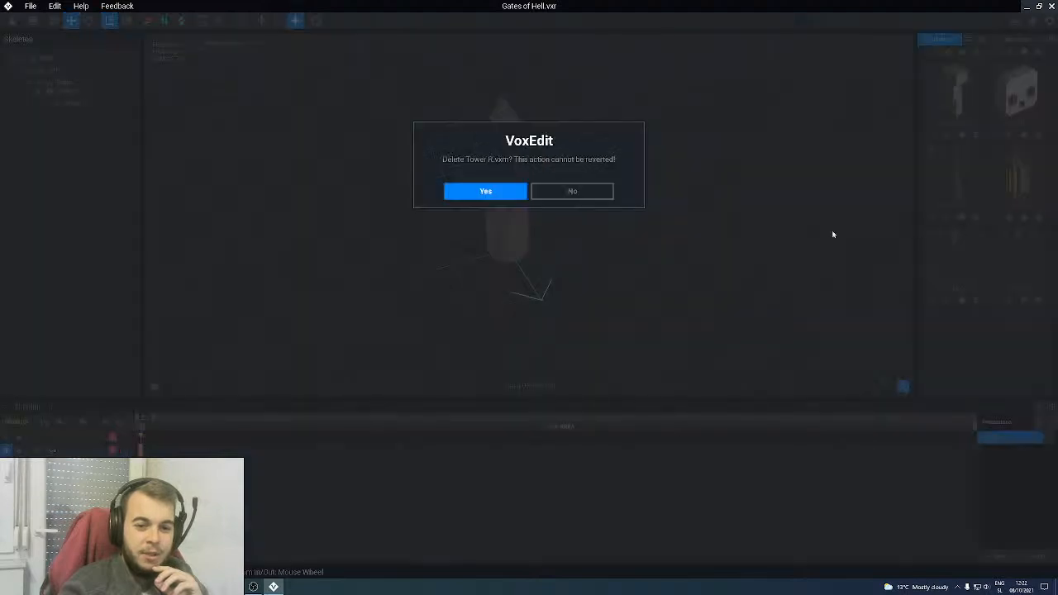
pyautogui.click(516, 192)
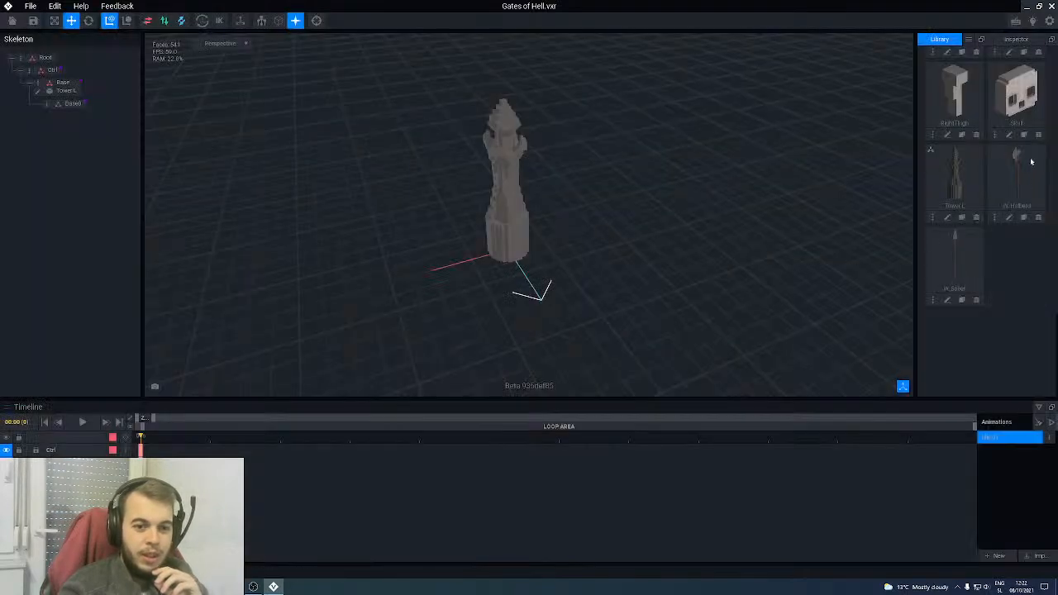
# - Delete the Skull model, the spear-like right-hand model, RightLeg and RightThigh from the library
pyautogui.scroll(3, 956, 231)
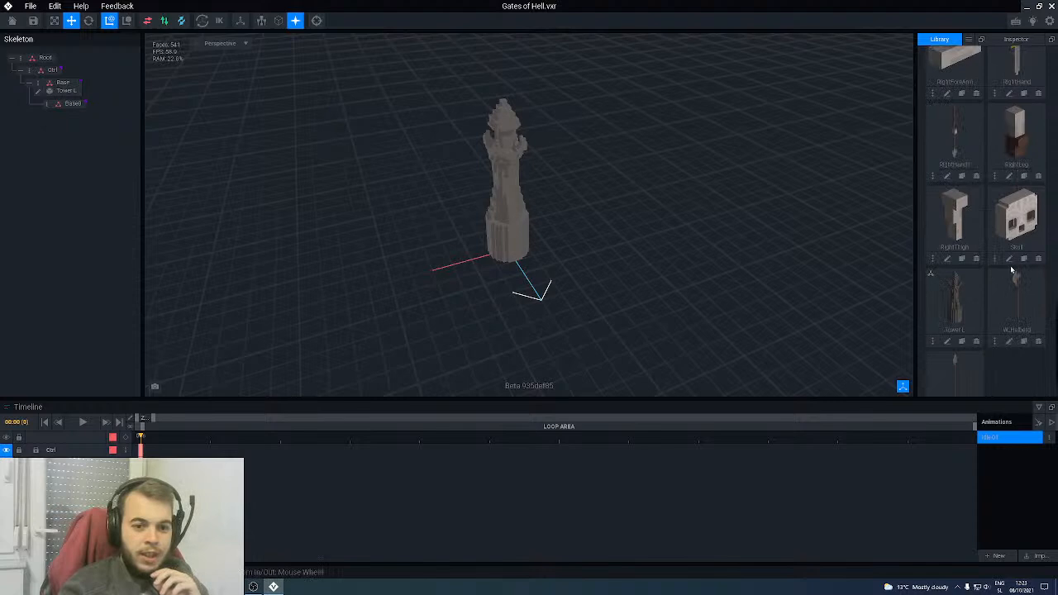
pyautogui.click(1039, 260)
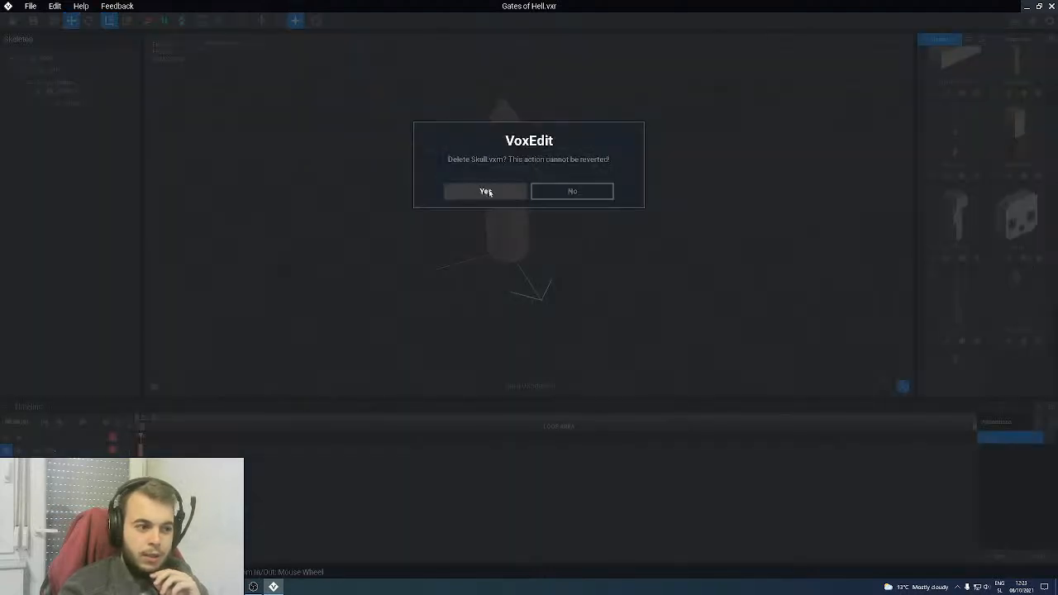
pyautogui.press('Escape')
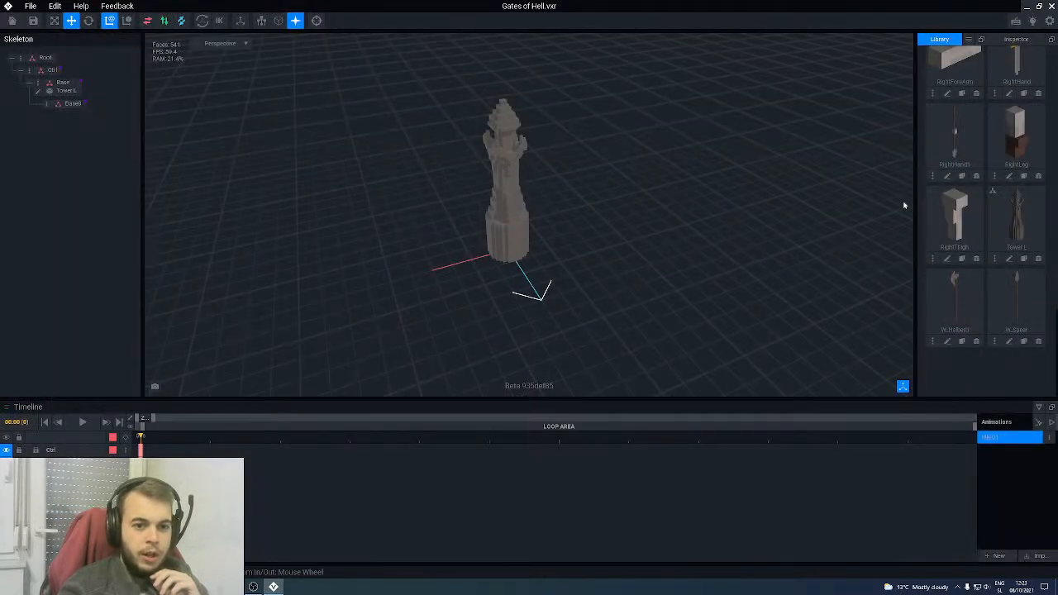
pyautogui.click(962, 175)
pyautogui.click(485, 196)
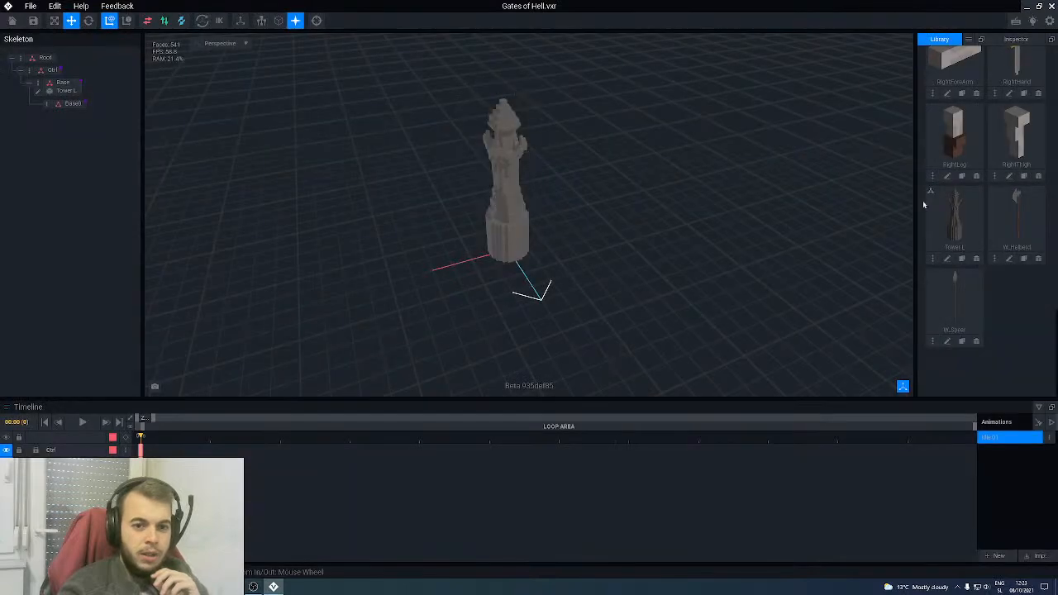
pyautogui.click(976, 174)
pyautogui.click(473, 196)
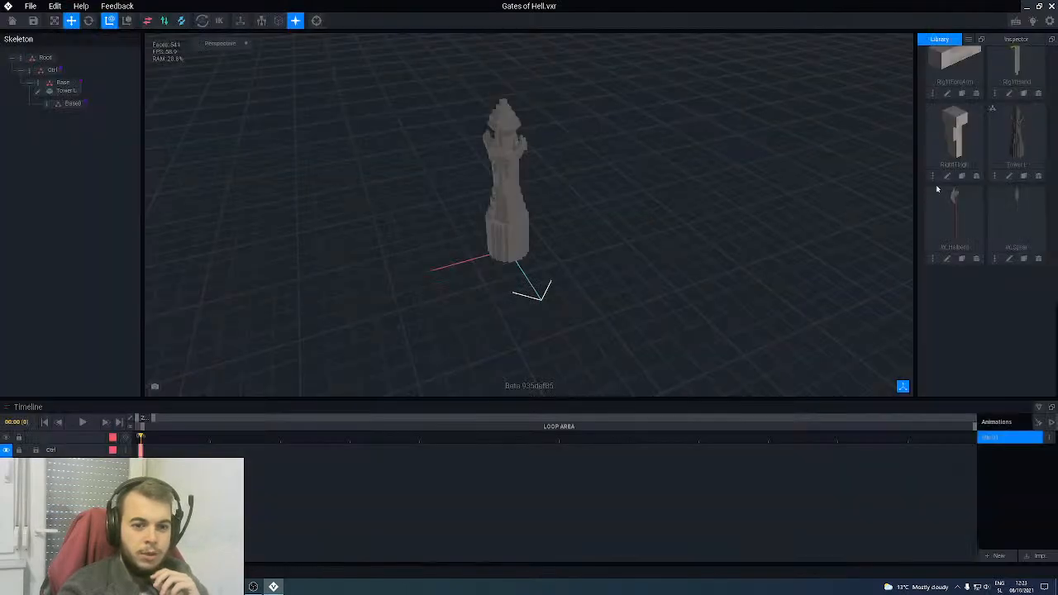
pyautogui.click(969, 177)
pyautogui.click(495, 191)
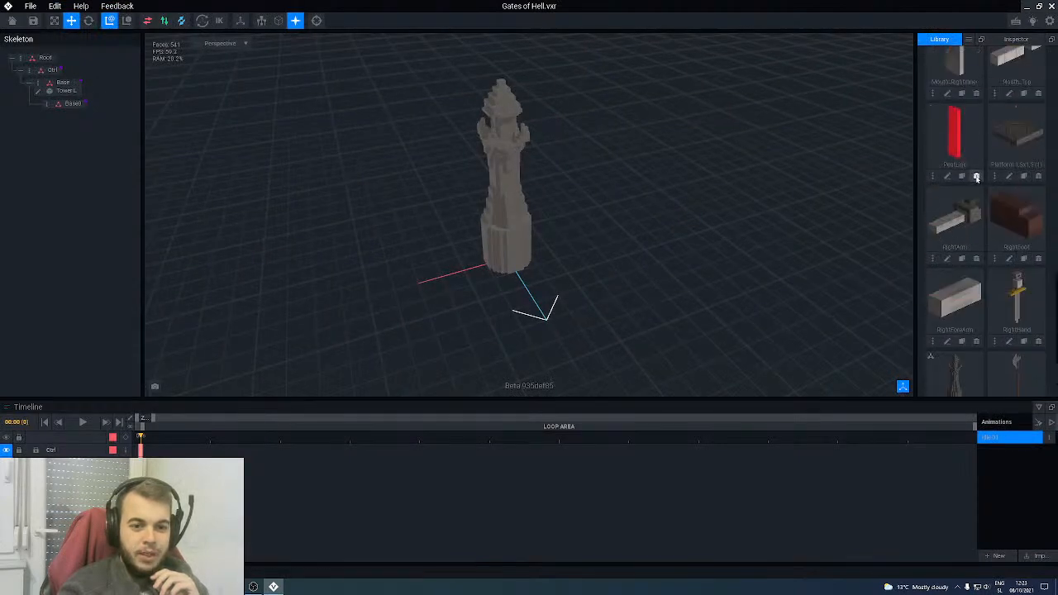
# - Delete the PentLine, platform and RightArm models from the library
pyautogui.click(977, 177)
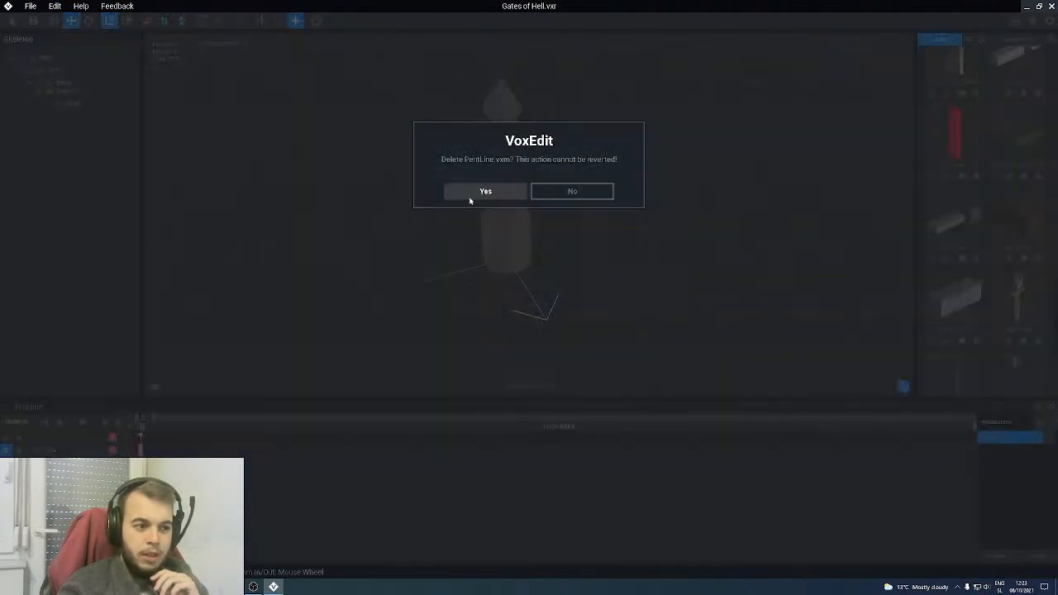
pyautogui.click(472, 196)
pyautogui.click(977, 176)
pyautogui.click(500, 192)
pyautogui.click(977, 176)
pyautogui.click(484, 192)
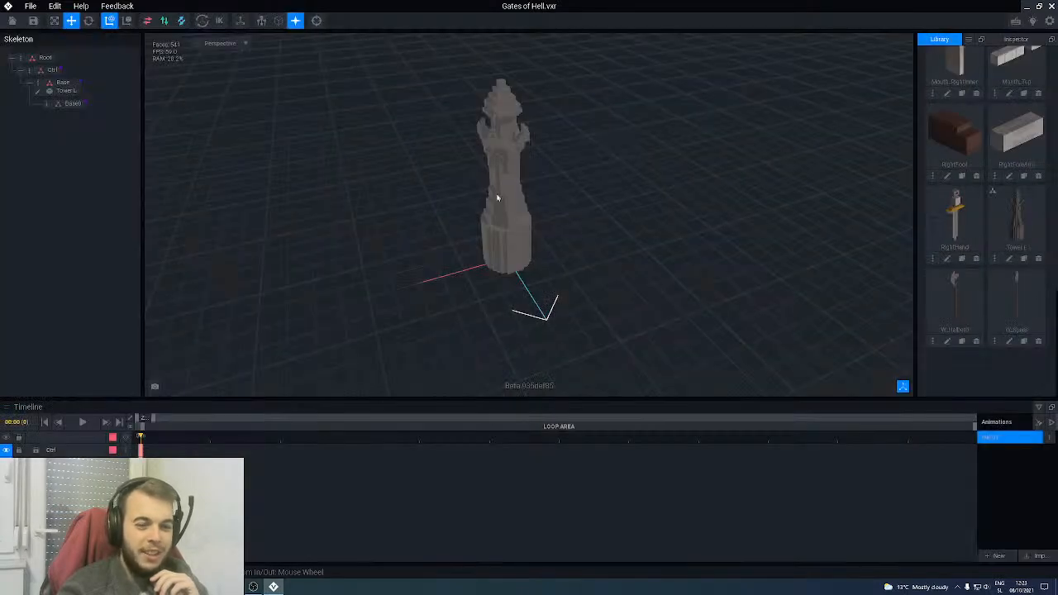
# - Delete the RightFoot, RightForeArm and RightHand models from the library
pyautogui.click(977, 176)
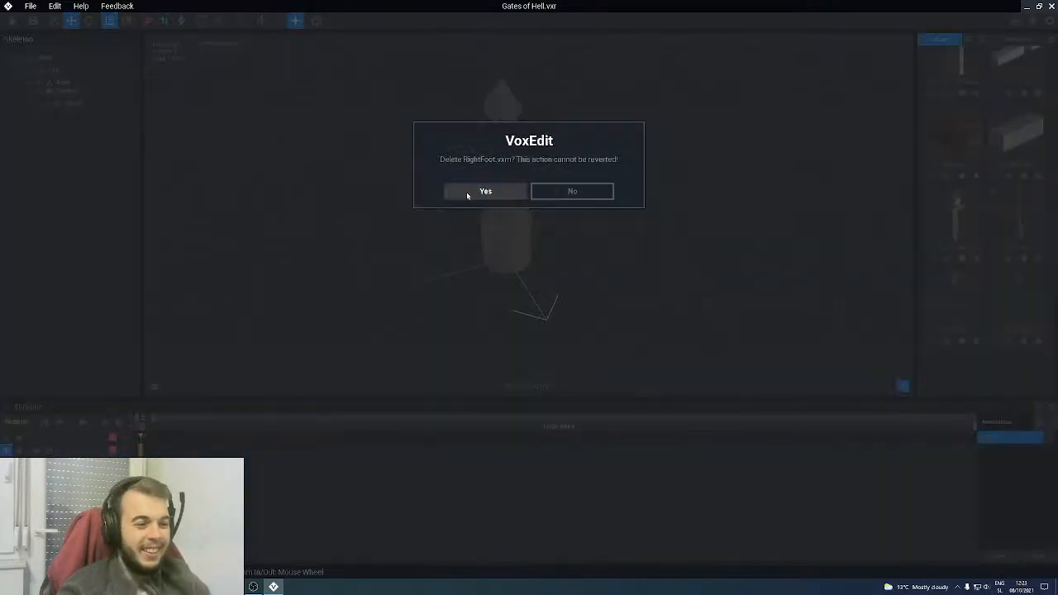
pyautogui.click(469, 192)
pyautogui.click(976, 176)
pyautogui.click(479, 195)
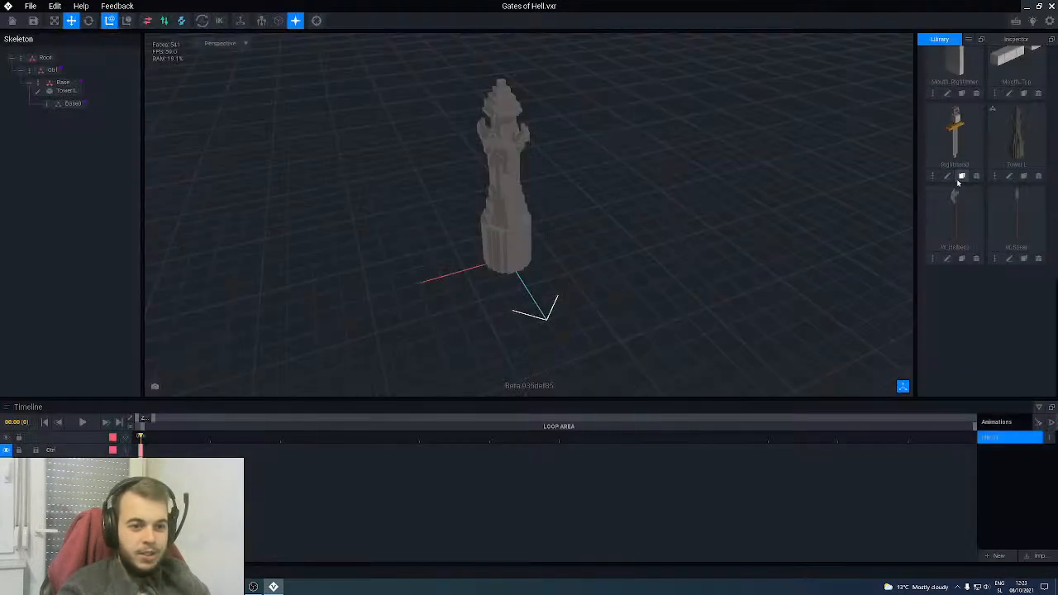
pyautogui.click(977, 176)
pyautogui.click(484, 192)
pyautogui.scroll(4, 936, 215)
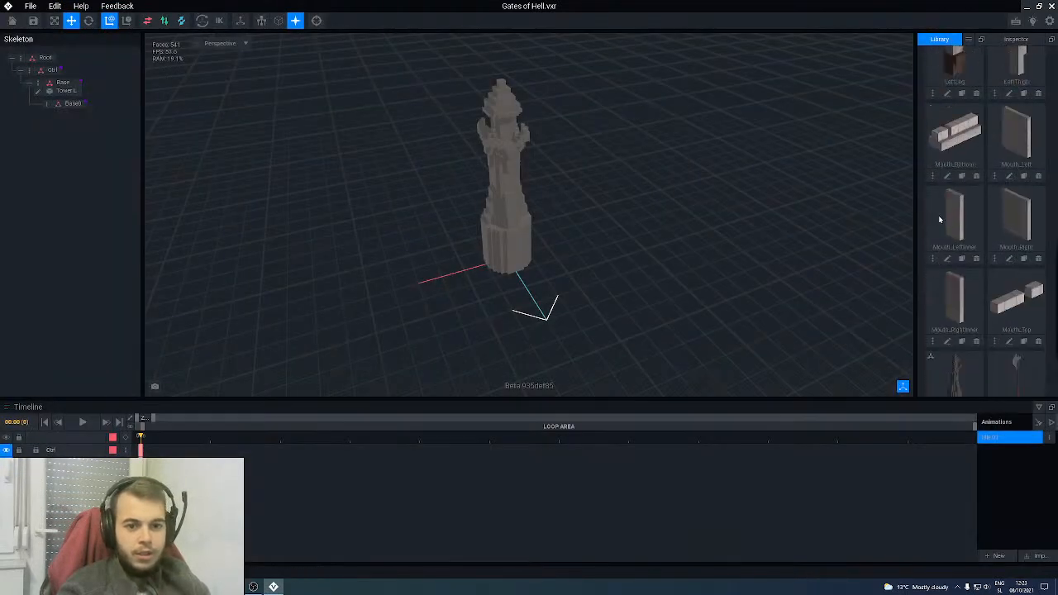
pyautogui.scroll(-3, 941, 221)
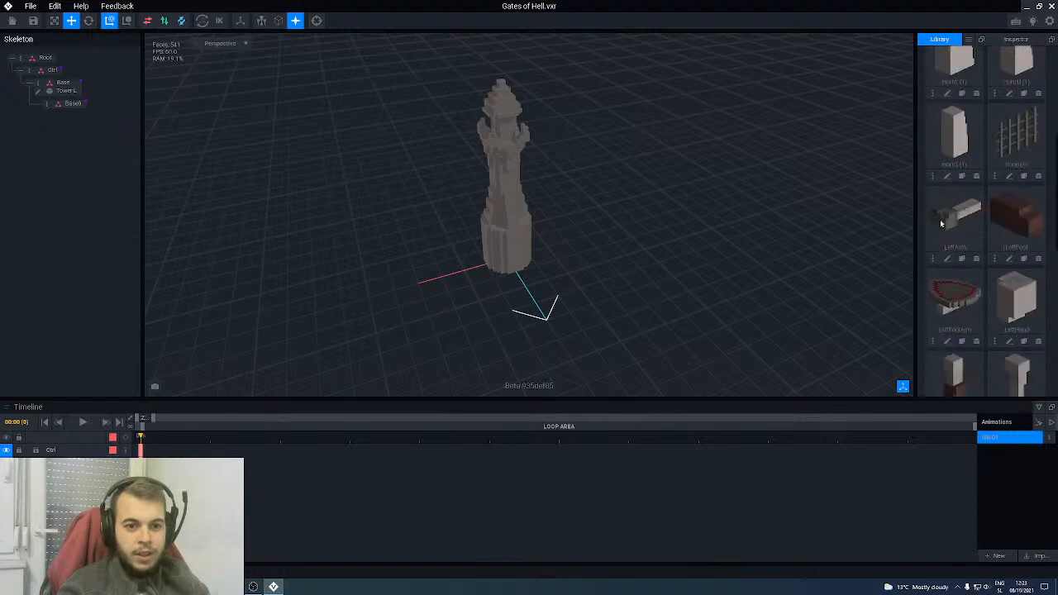
# - Delete the Mouth_RightInner, Mouth_Top, Mouth_LeftInner and Mouth_Right models from the library
pyautogui.scroll(-2, 939, 221)
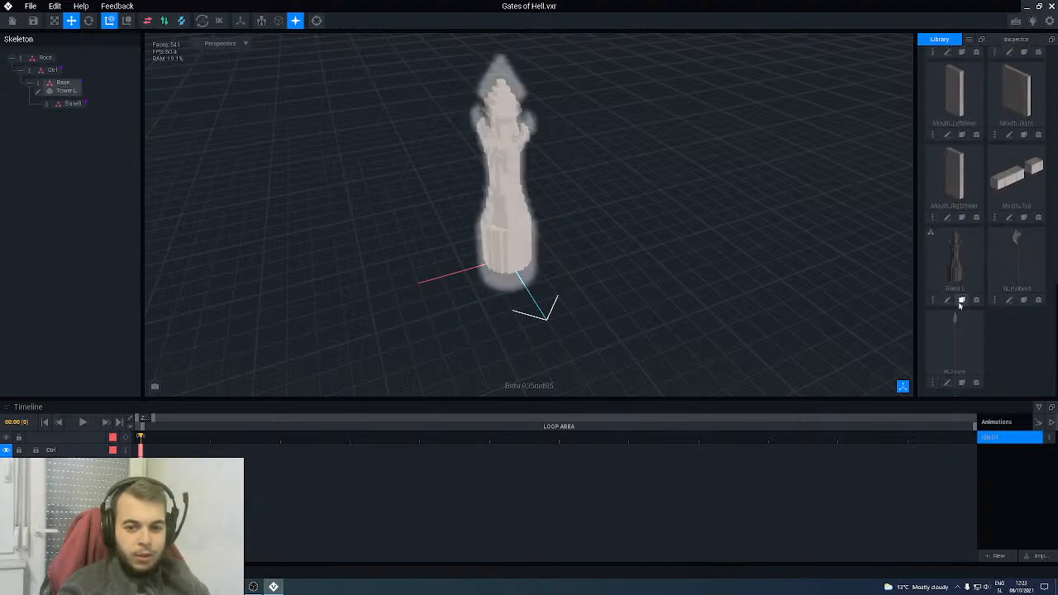
pyautogui.click(976, 217)
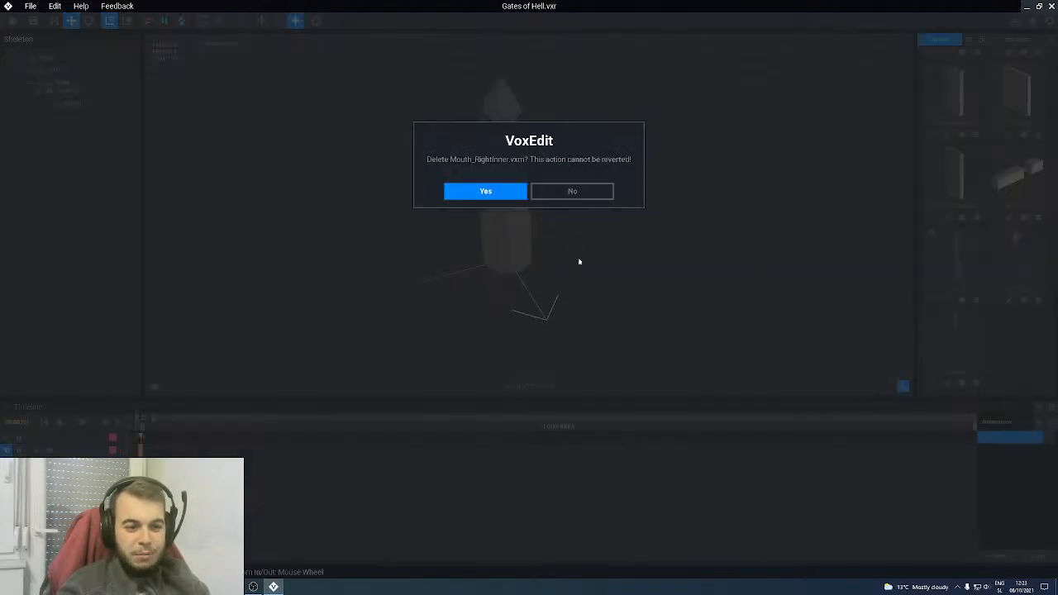
pyautogui.click(512, 193)
pyautogui.click(977, 217)
pyautogui.click(485, 191)
pyautogui.click(976, 136)
pyautogui.click(485, 191)
pyautogui.click(976, 137)
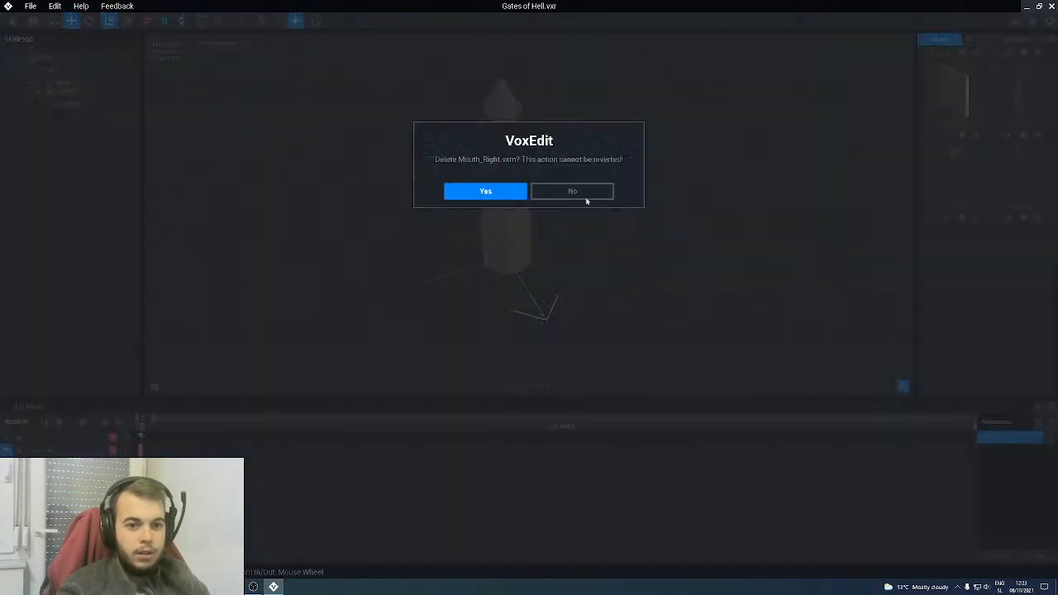
pyautogui.click(501, 192)
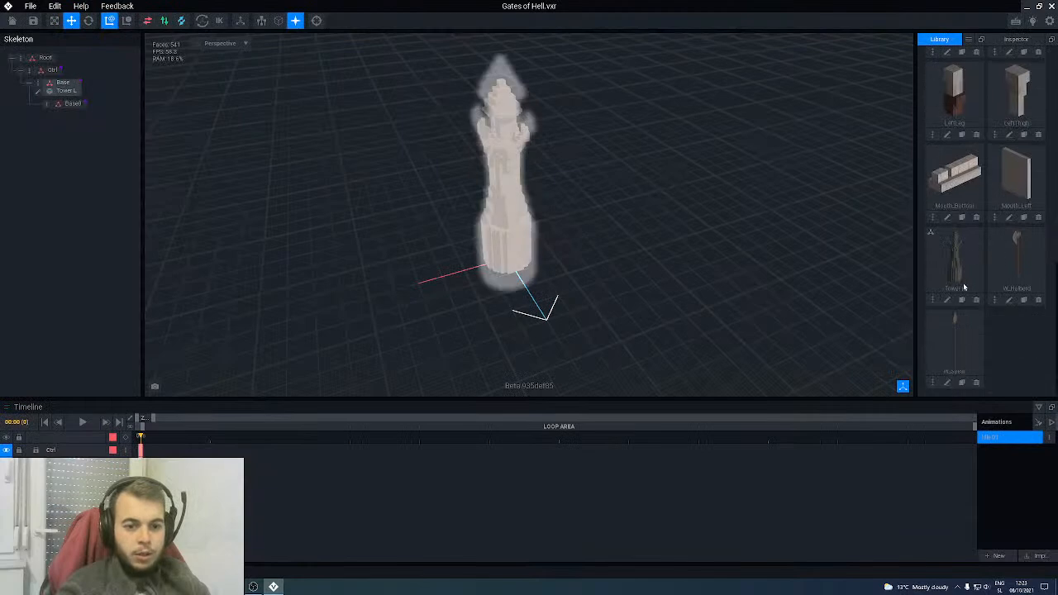
# - Clone the Tower L model in the library and rename the copy TowerQuarter
pyautogui.click(962, 303)
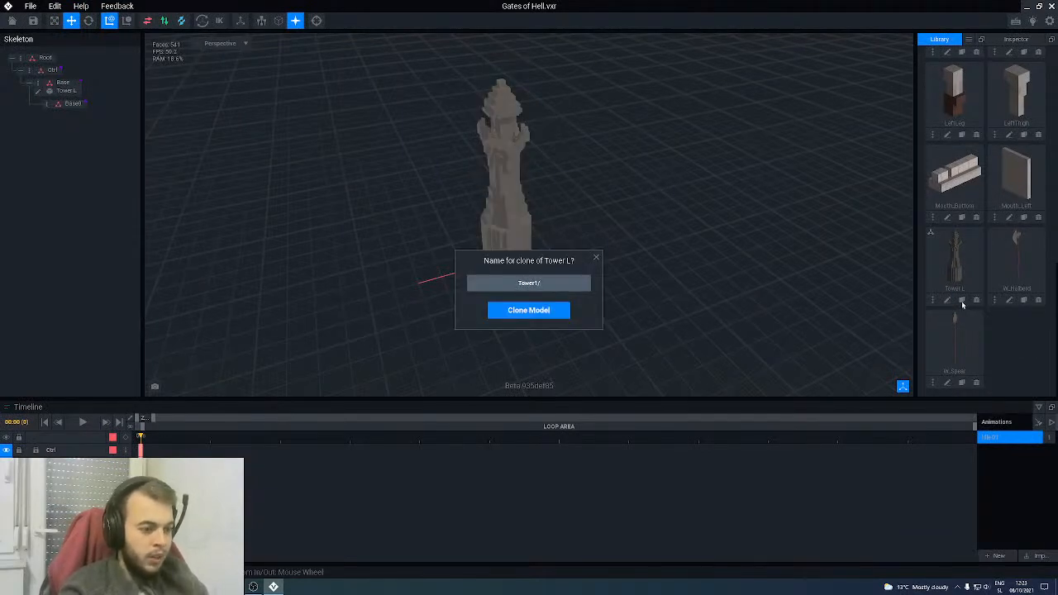
pyautogui.press('Return')
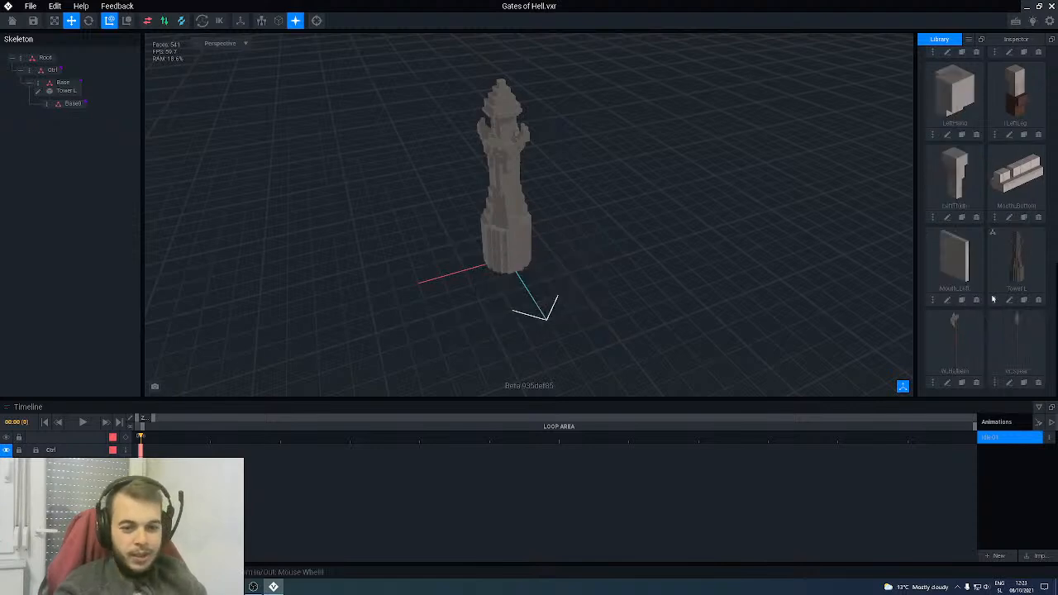
pyautogui.scroll(7, 1003, 302)
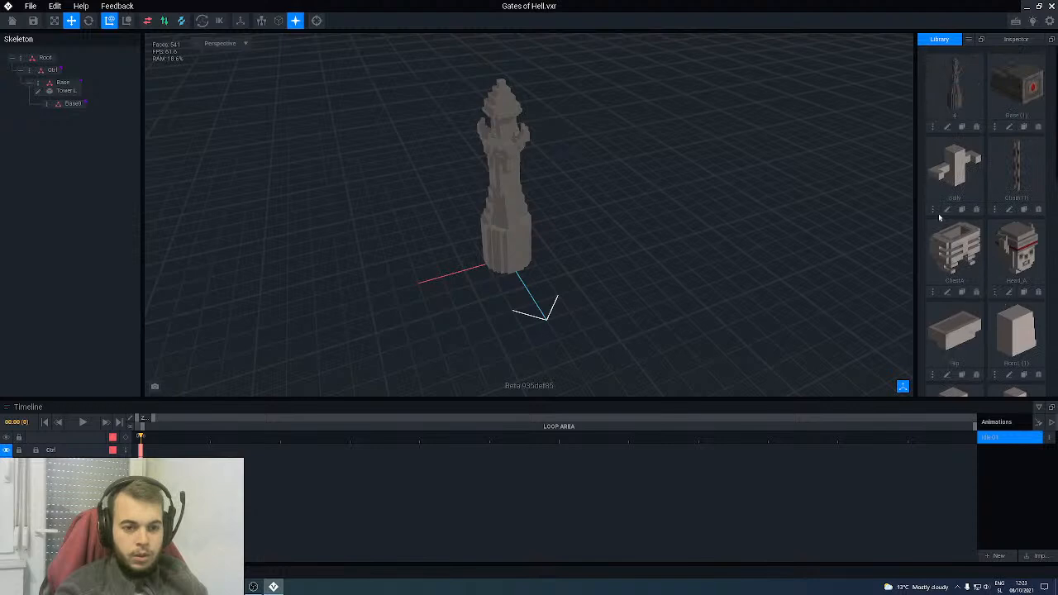
pyautogui.click(932, 127)
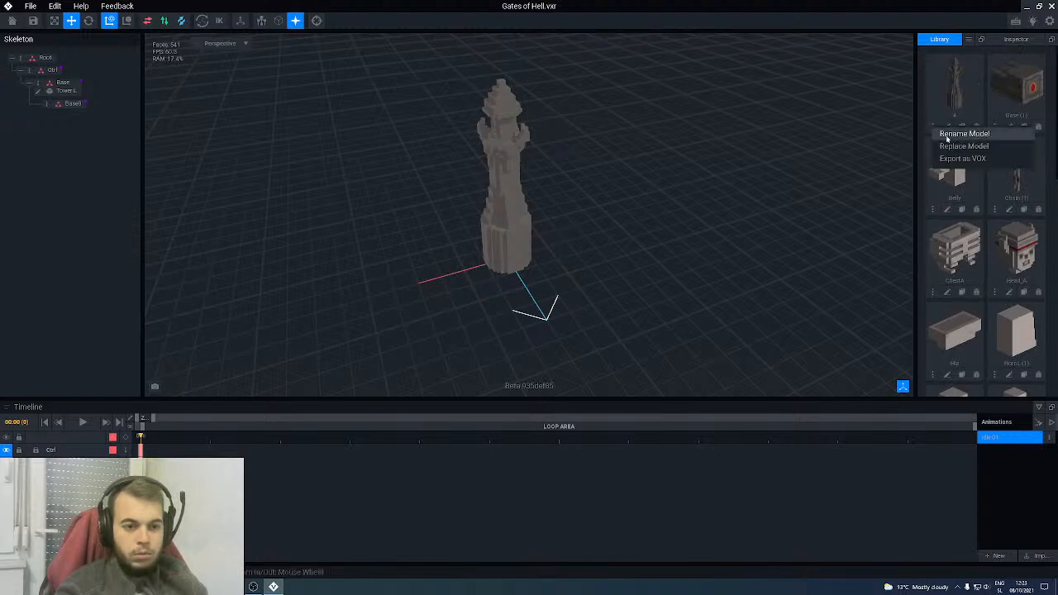
pyautogui.click(942, 135)
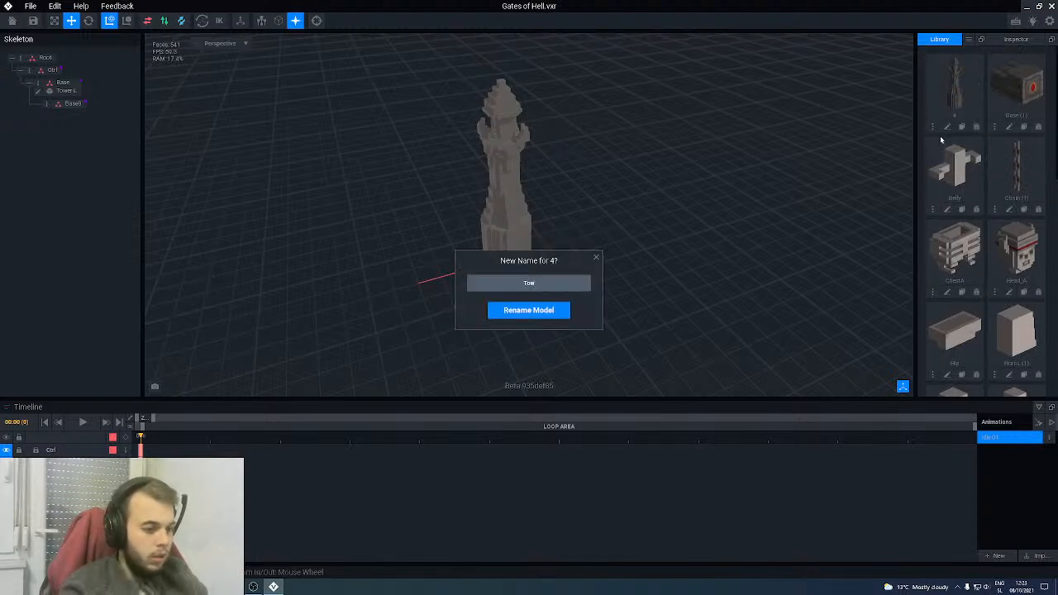
pyautogui.write('TowerQuarter')
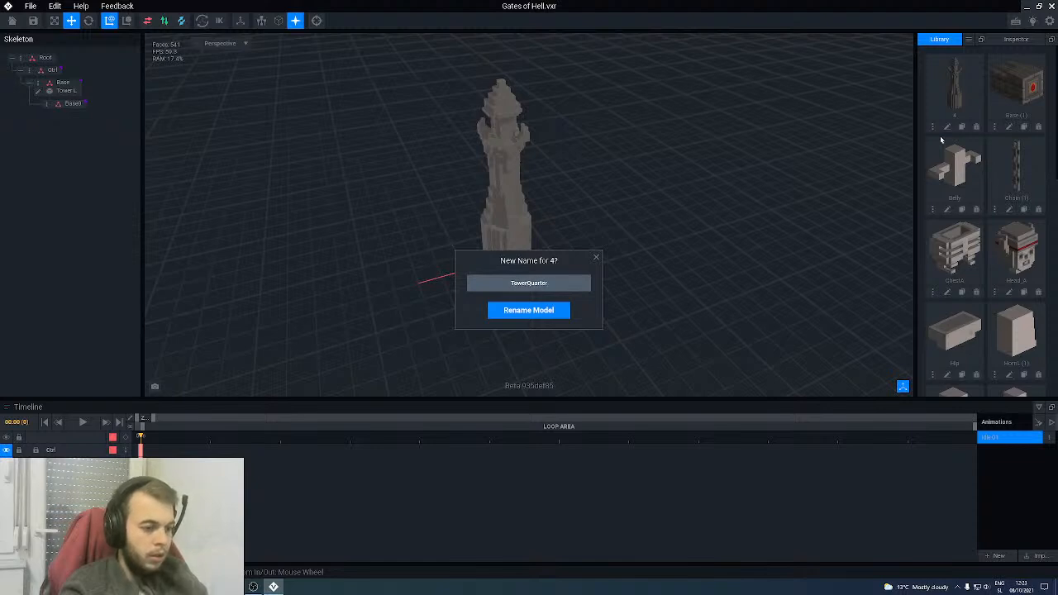
pyautogui.press('Return')
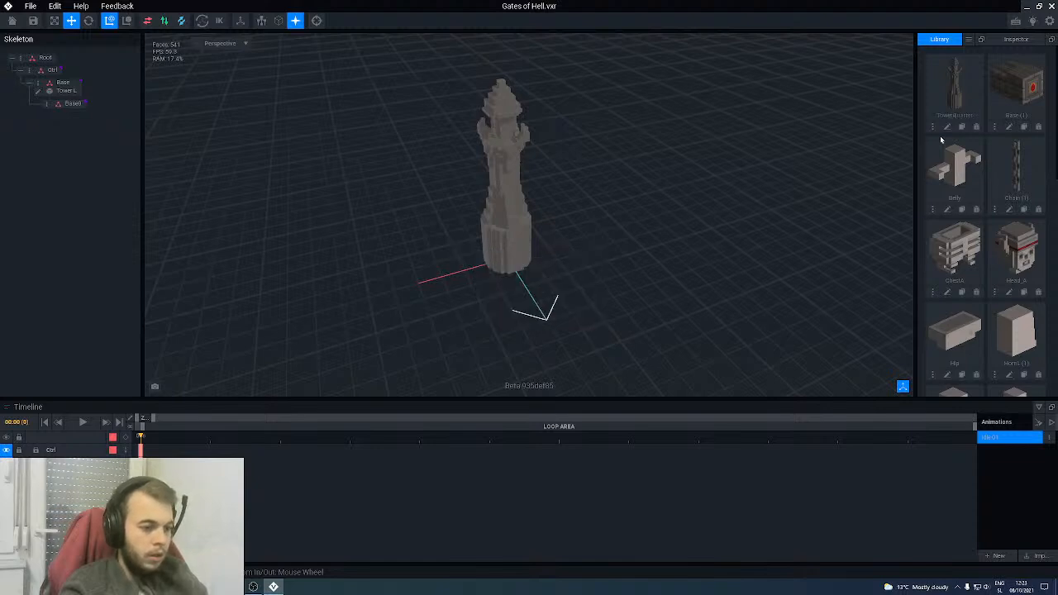
# - Open TowerQuarter for editing, show its voxel outlines and box-erase three quarters of the tower so one full-height corner quarter remains
pyautogui.click(948, 127)
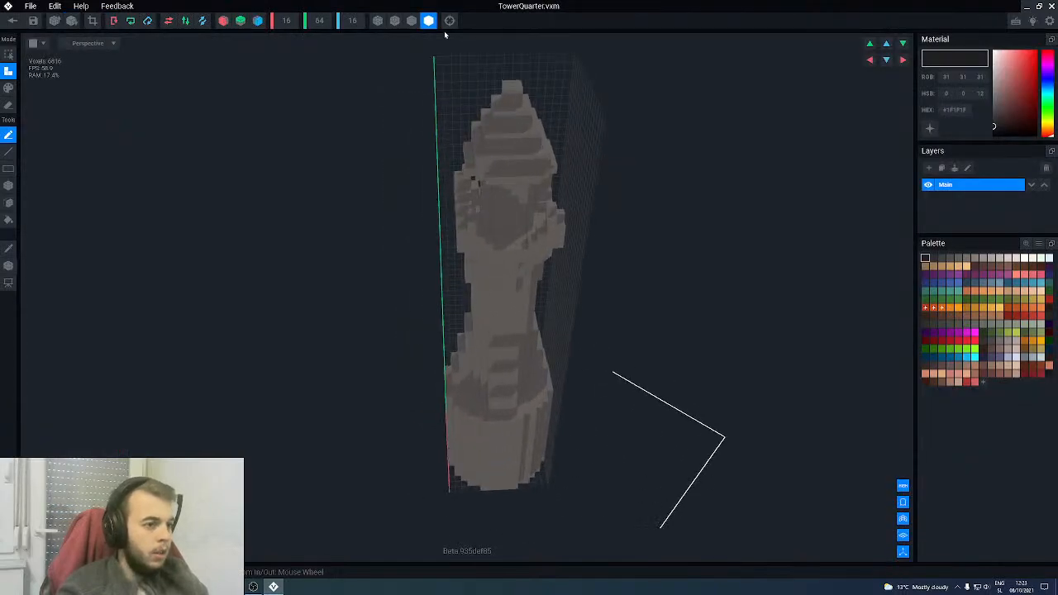
pyautogui.click(411, 21)
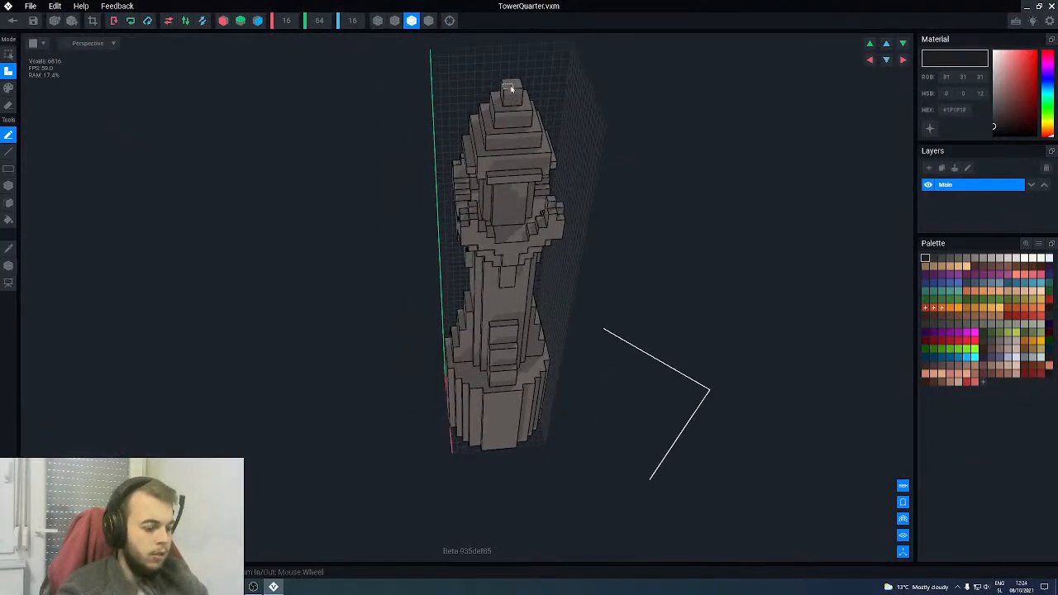
pyautogui.press('e')
pyautogui.press('b')
pyautogui.moveTo(511, 88)
pyautogui.mouseDown()
pyautogui.moveTo(486, 319)
pyautogui.moveTo(455, 468)
pyautogui.mouseUp()
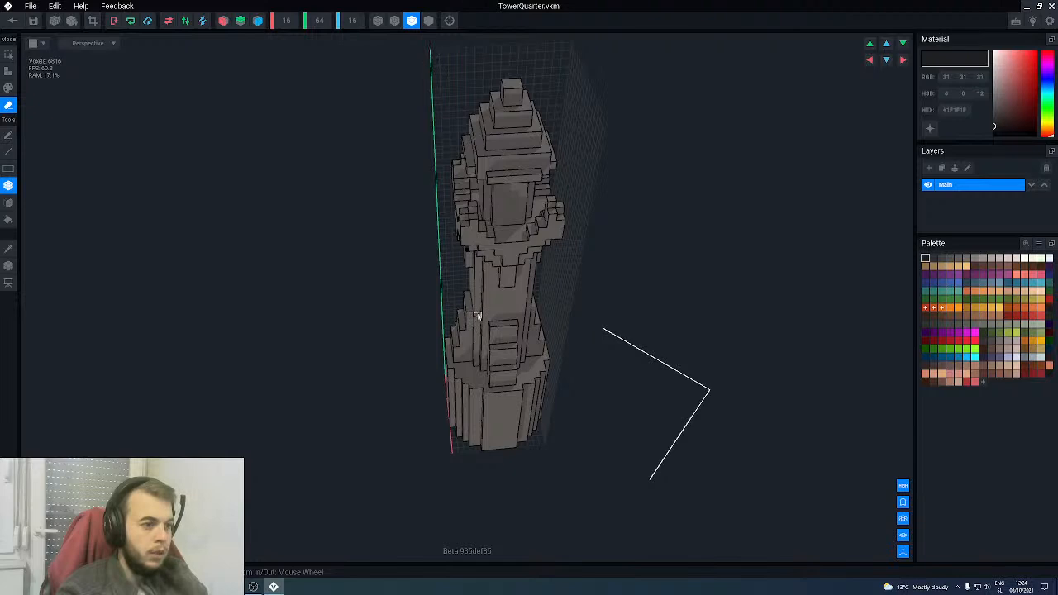
pyautogui.moveTo(436, 86); pyautogui.dragTo(496, 453)
pyautogui.moveTo(493, 231); pyautogui.dragTo(491, 228, button='right')
pyautogui.moveTo(441, 65)
pyautogui.mouseDown()
pyautogui.moveTo(419, 331)
pyautogui.moveTo(425, 437)
pyautogui.moveTo(439, 456)
pyautogui.mouseUp()
pyautogui.moveTo(479, 250); pyautogui.dragTo(467, 246, button='right')
pyautogui.scroll(3, 391, 214)
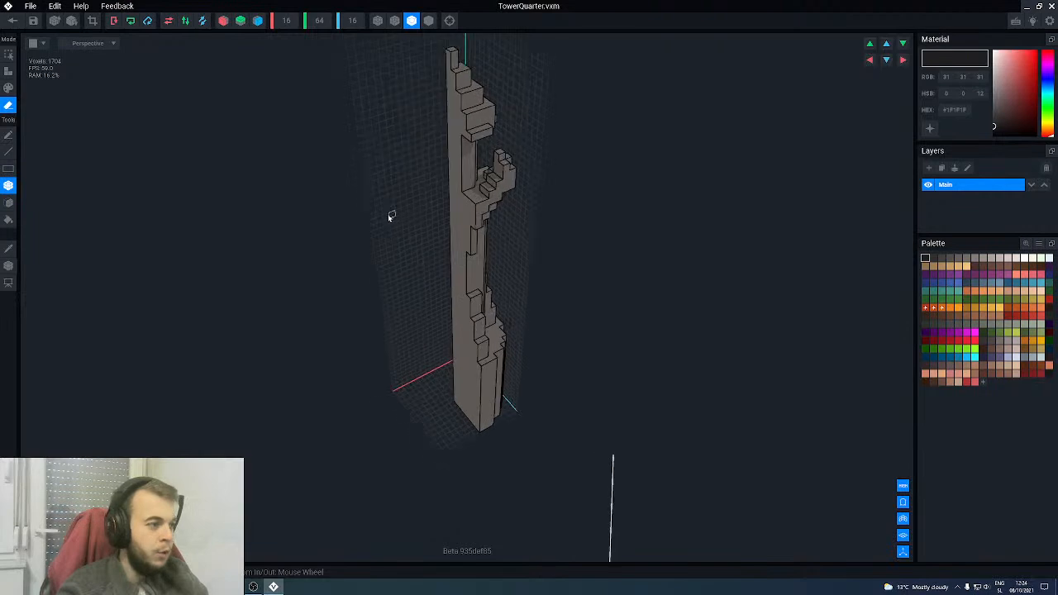
# - Crop the TowerQuarter canvas to the remaining voxels and check the pivot position at the model's base
pyautogui.click(93, 24)
pyautogui.scroll(-2, 390, 305)
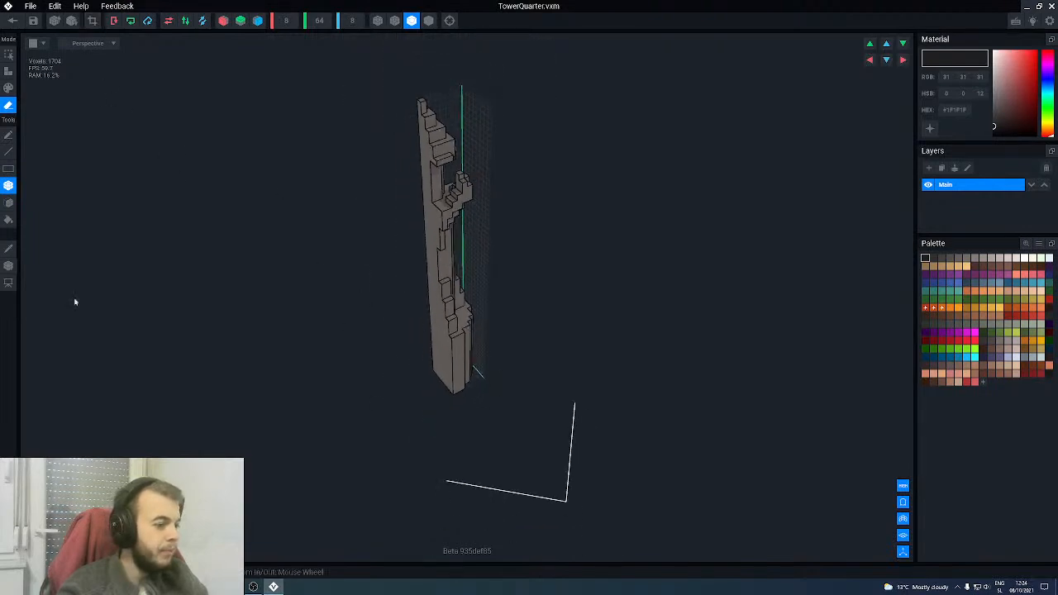
pyautogui.click(8, 266)
pyautogui.moveTo(430, 352); pyautogui.dragTo(430, 352, button='right')
pyautogui.scroll(3, 464, 384)
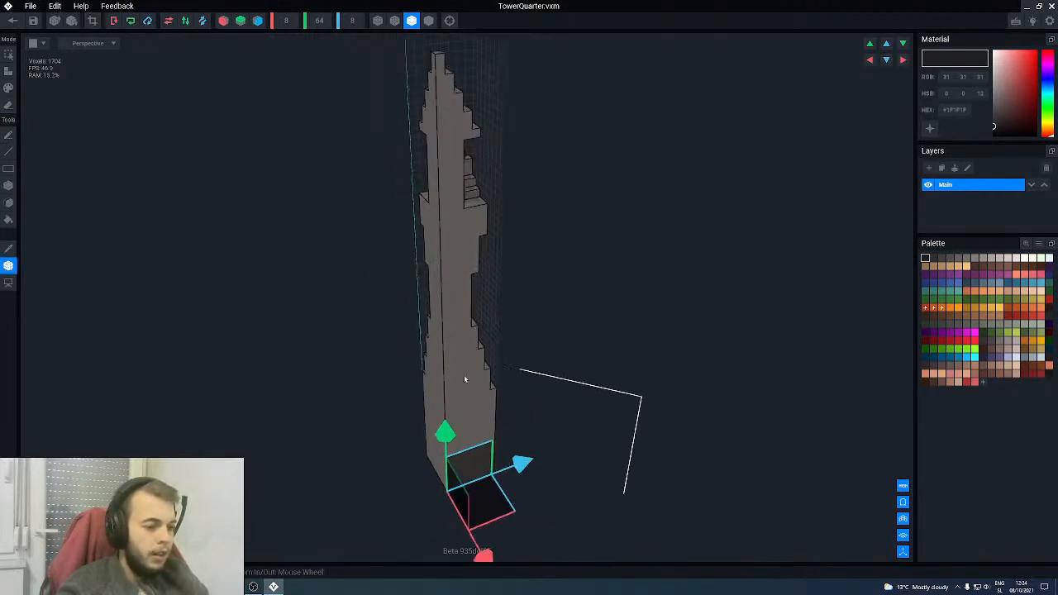
pyautogui.moveTo(464, 385); pyautogui.dragTo(457, 248, button='middle')
pyautogui.moveTo(465, 329); pyautogui.dragTo(485, 290, button='right')
pyautogui.moveTo(484, 290); pyautogui.dragTo(518, 408, button='middle')
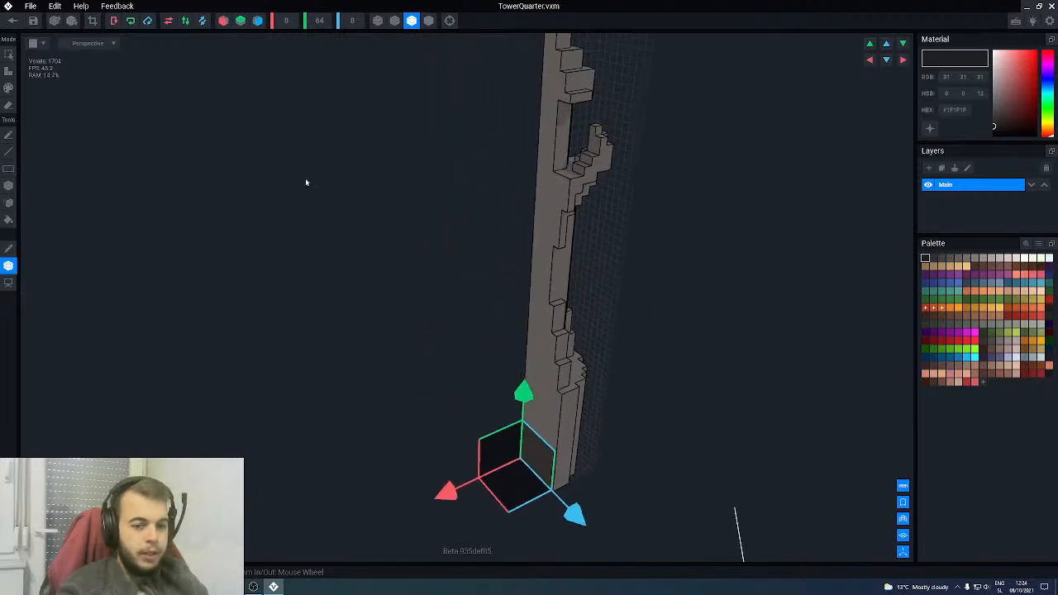
# - Save the model while returning to the rig and assign TowerQuarter to the Base and Base0 nodes
pyautogui.click(12, 21)
pyautogui.click(428, 192)
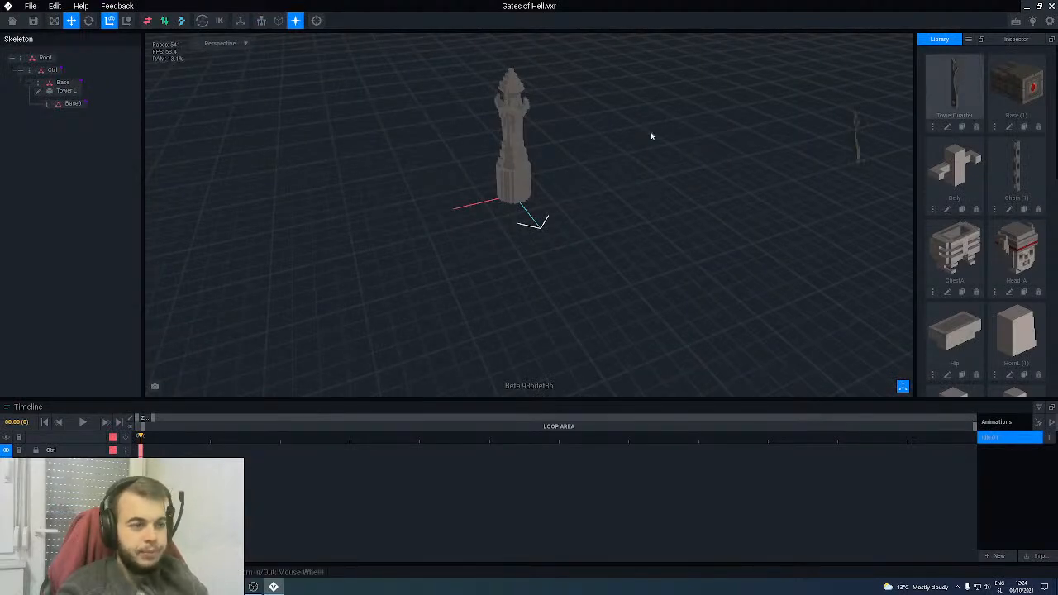
pyautogui.moveTo(514, 196); pyautogui.dragTo(502, 185, button='right')
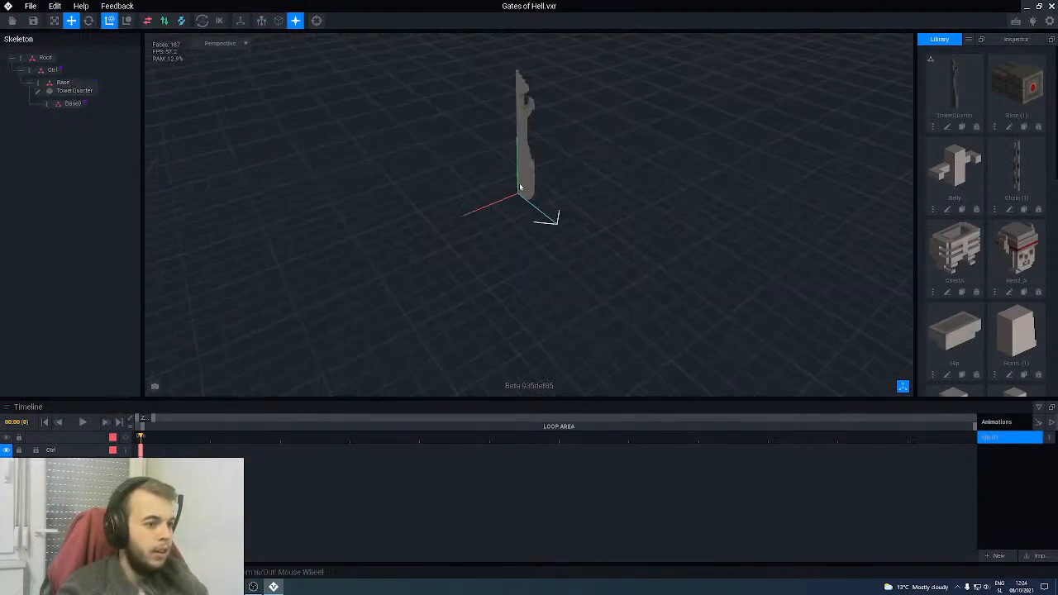
pyautogui.scroll(4, 500, 183)
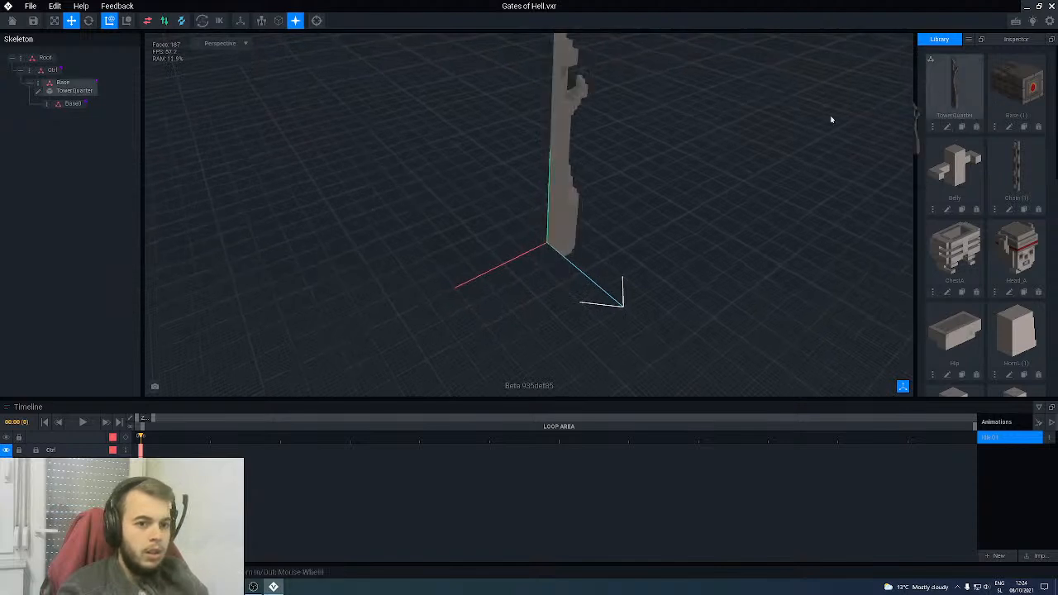
pyautogui.click(80, 105)
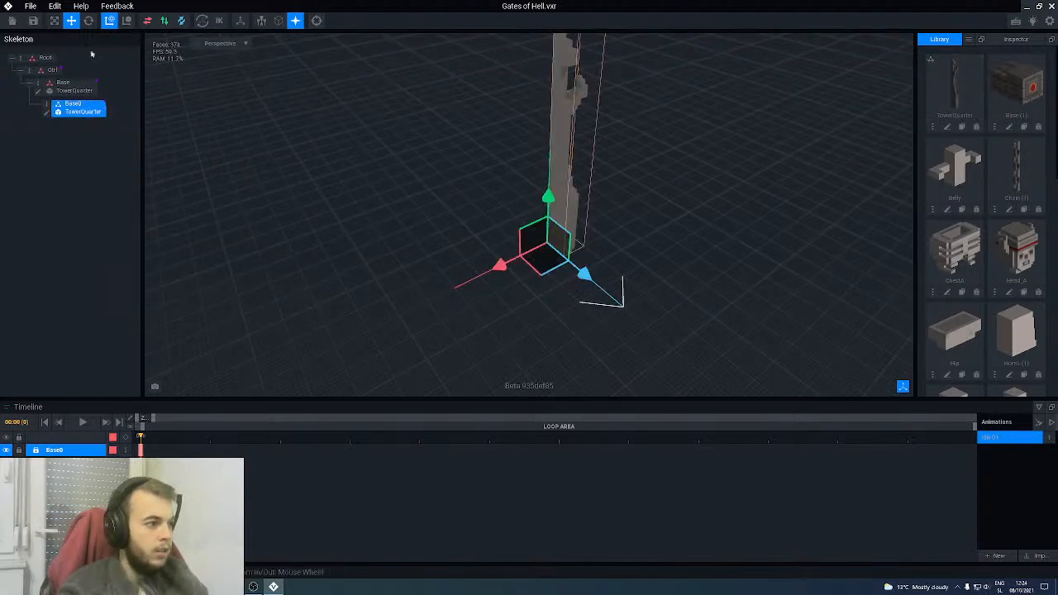
# - Rotate the Base0 node 90° about the vertical axis
pyautogui.click(88, 21)
pyautogui.moveTo(531, 274); pyautogui.dragTo(363, 195)
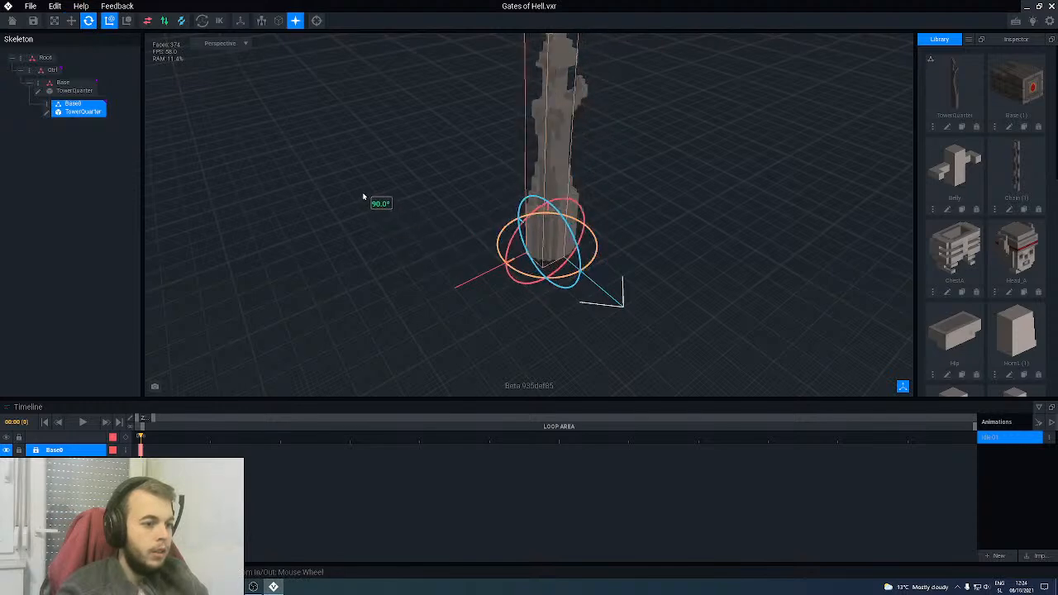
pyautogui.click(503, 179)
pyautogui.moveTo(506, 173); pyautogui.dragTo(520, 130, button='right')
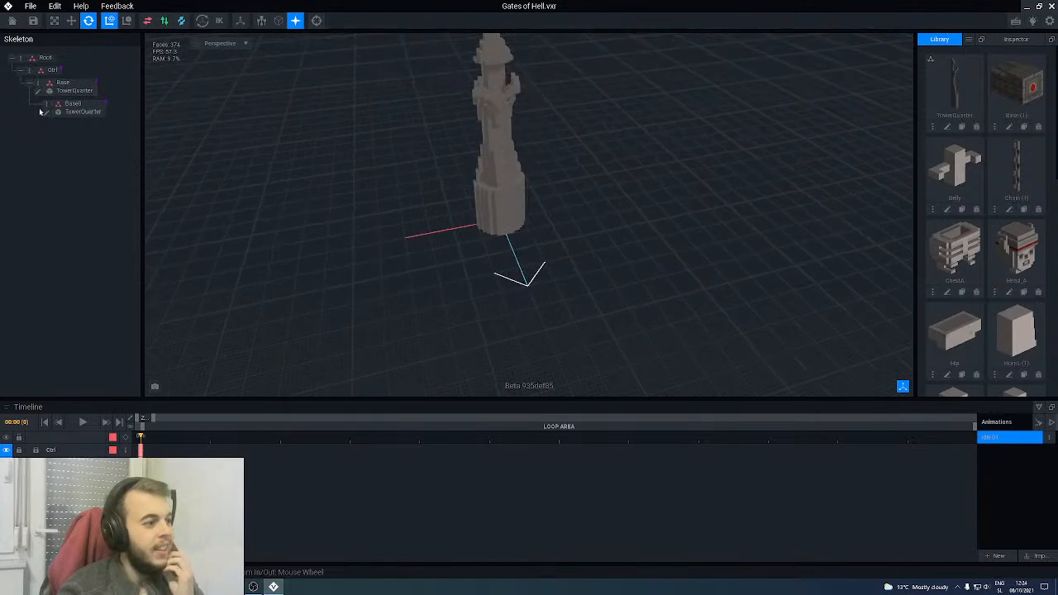
# - Duplicate the Base0 node as Base1 and nest the copy under Base0
pyautogui.rightClick(48, 104)
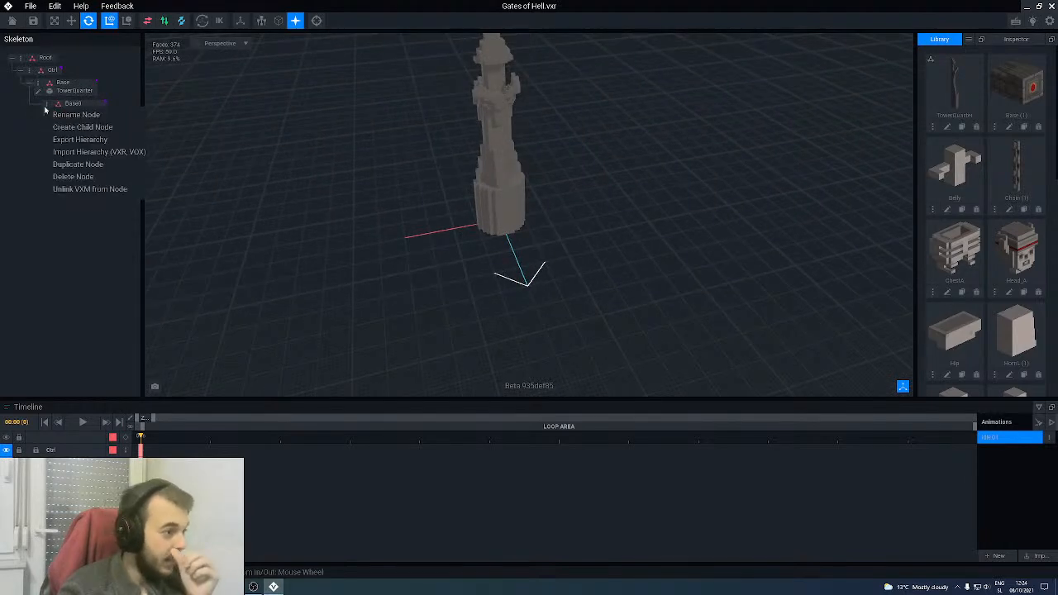
pyautogui.click(67, 166)
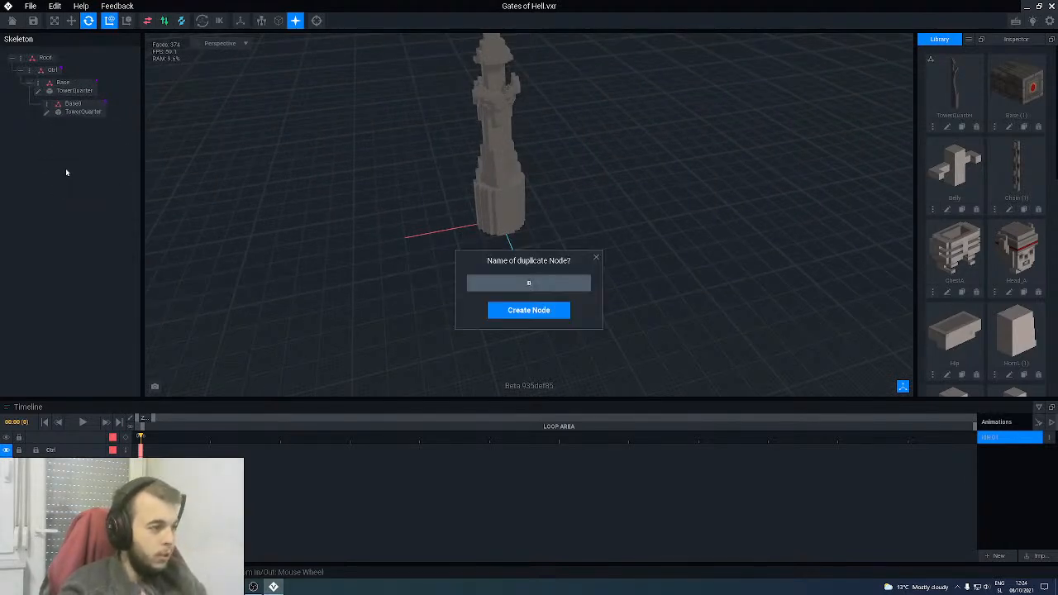
pyautogui.write('1')
pyautogui.press('Return')
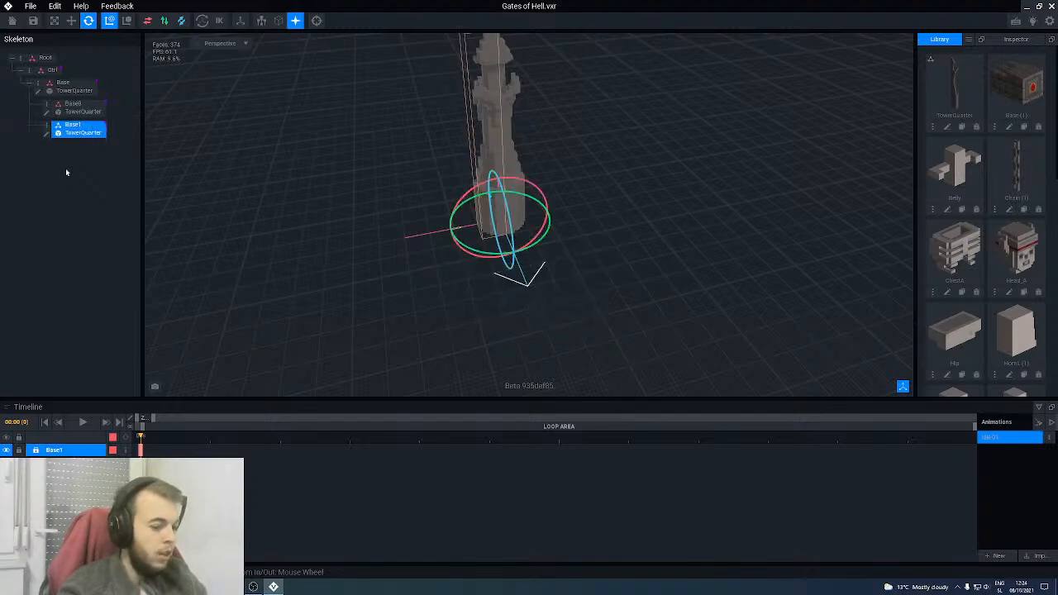
pyautogui.moveTo(83, 130); pyautogui.dragTo(85, 112)
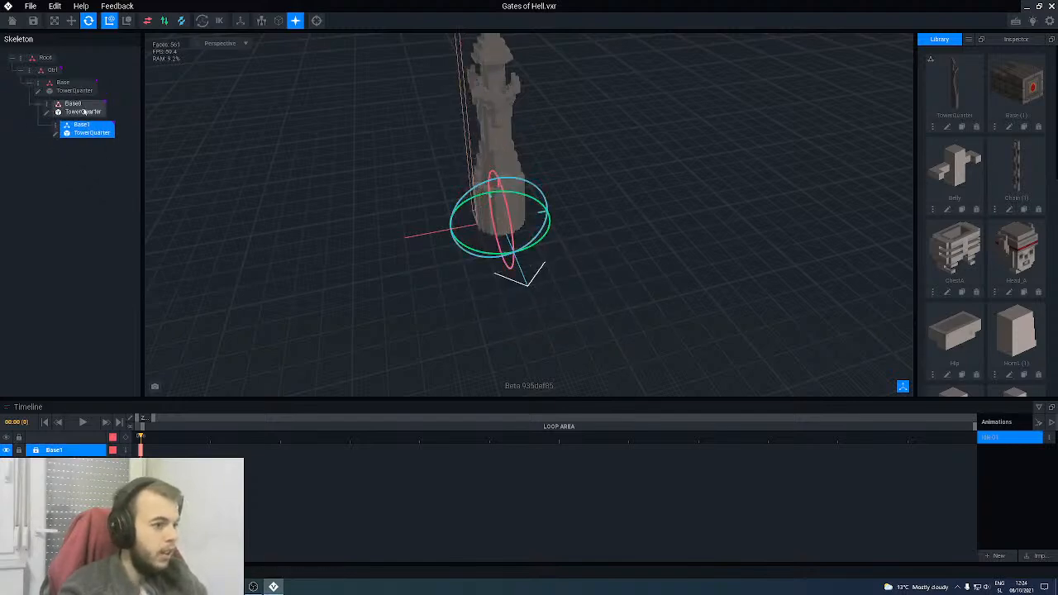
pyautogui.moveTo(489, 104); pyautogui.dragTo(465, 128, button='right')
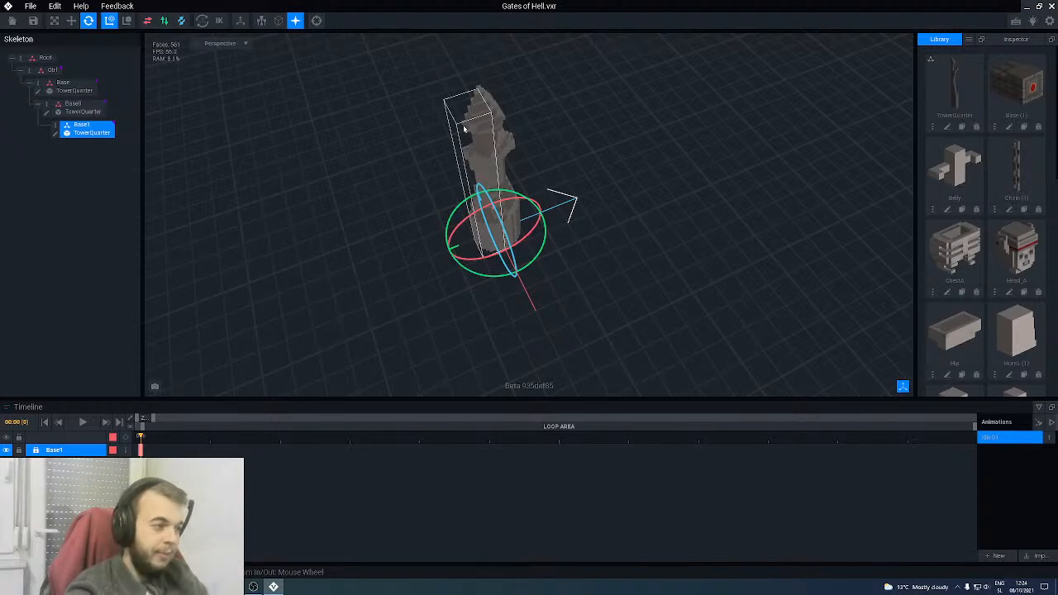
# - Duplicate the Base1 node as Base2 nested under Base1, and save the rig
pyautogui.rightClick(60, 126)
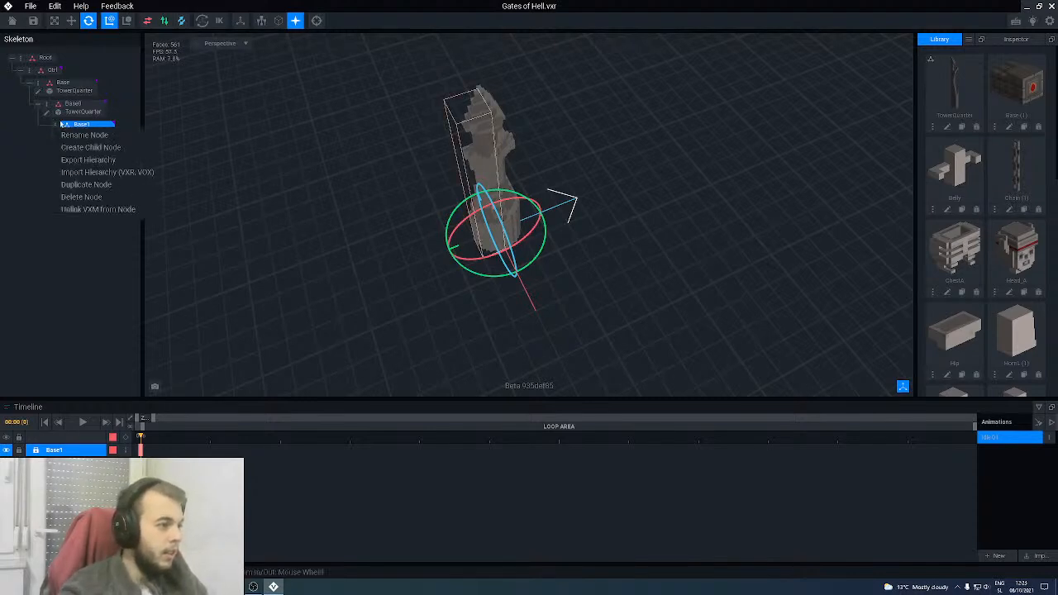
pyautogui.click(82, 185)
pyautogui.write('2')
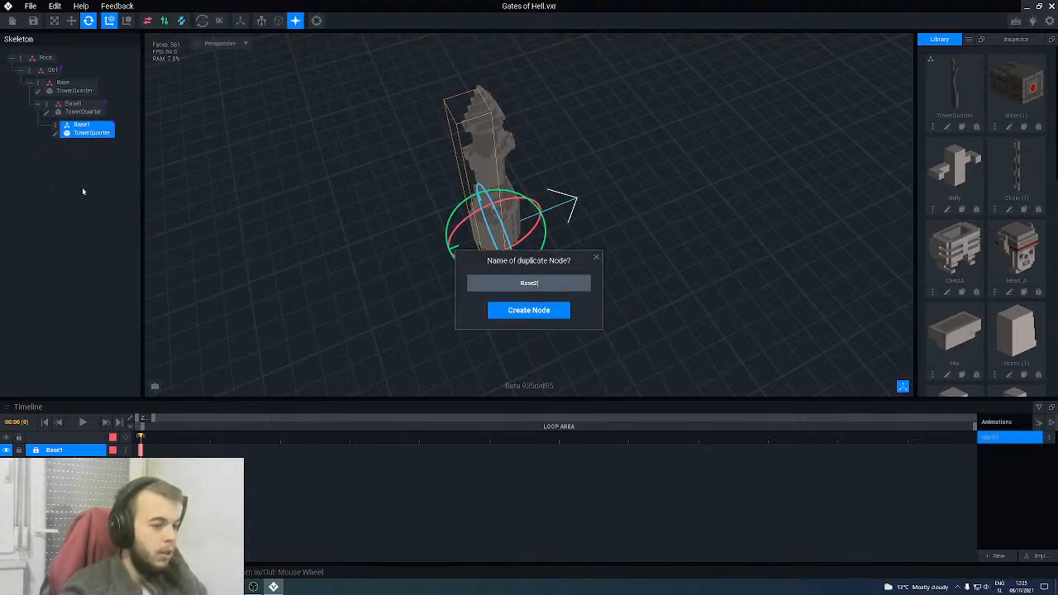
pyautogui.press('Return')
pyautogui.moveTo(86, 131); pyautogui.dragTo(93, 134)
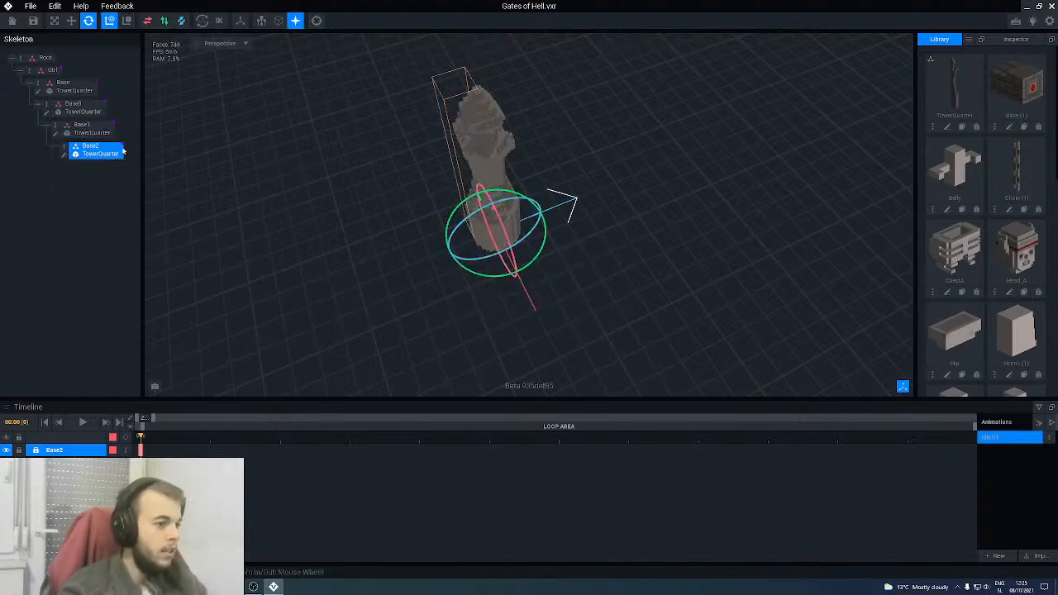
pyautogui.click(470, 173)
pyautogui.moveTo(483, 206); pyautogui.dragTo(486, 206, button='right')
pyautogui.click(36, 25)
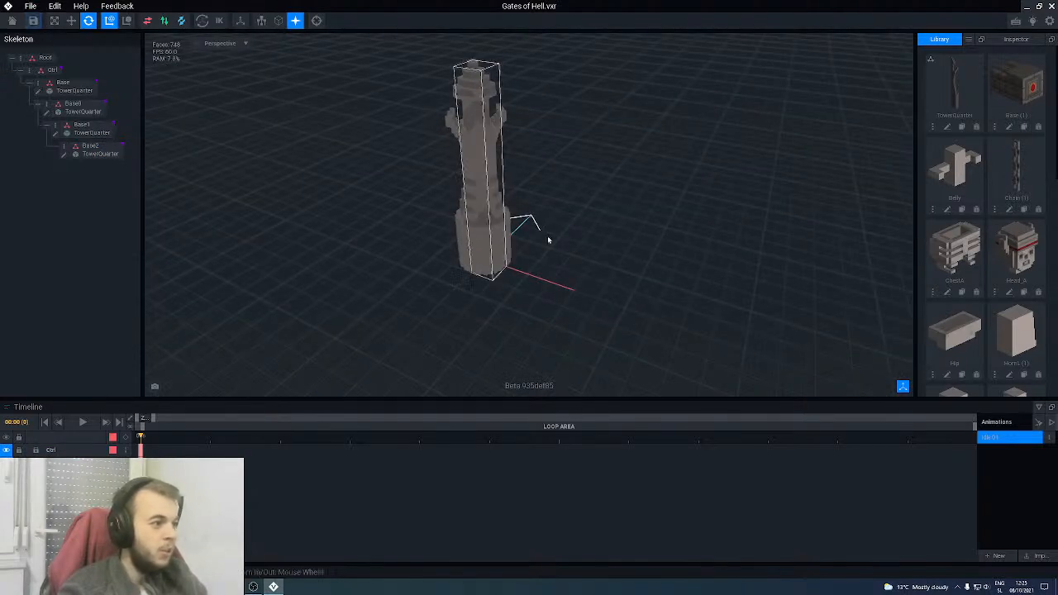
# - Delete the unused Base (1), Belly and Chain (1) models from the library
pyautogui.click(1038, 129)
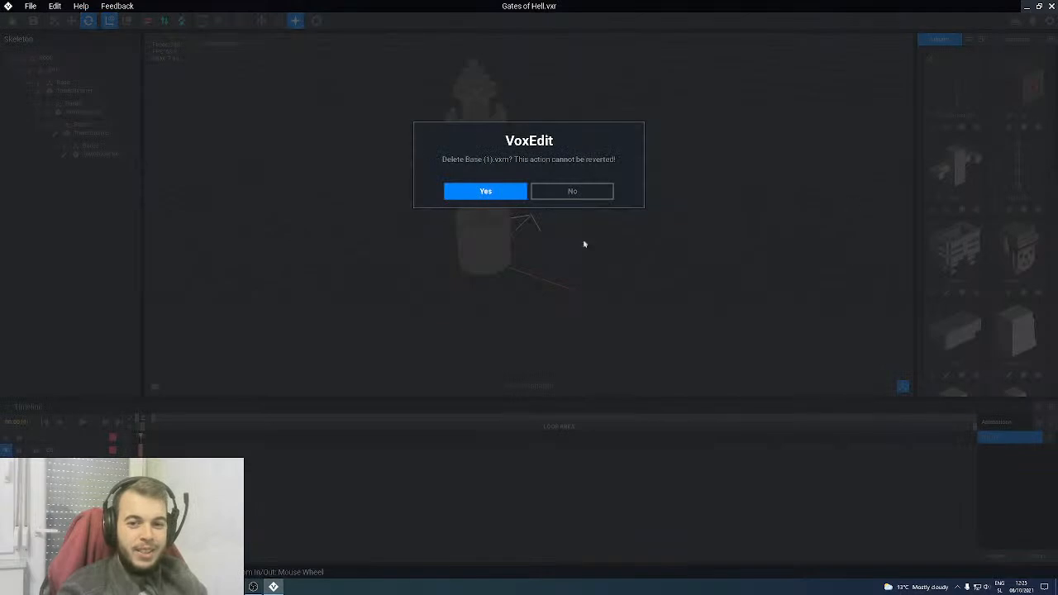
pyautogui.click(495, 193)
pyautogui.click(1040, 127)
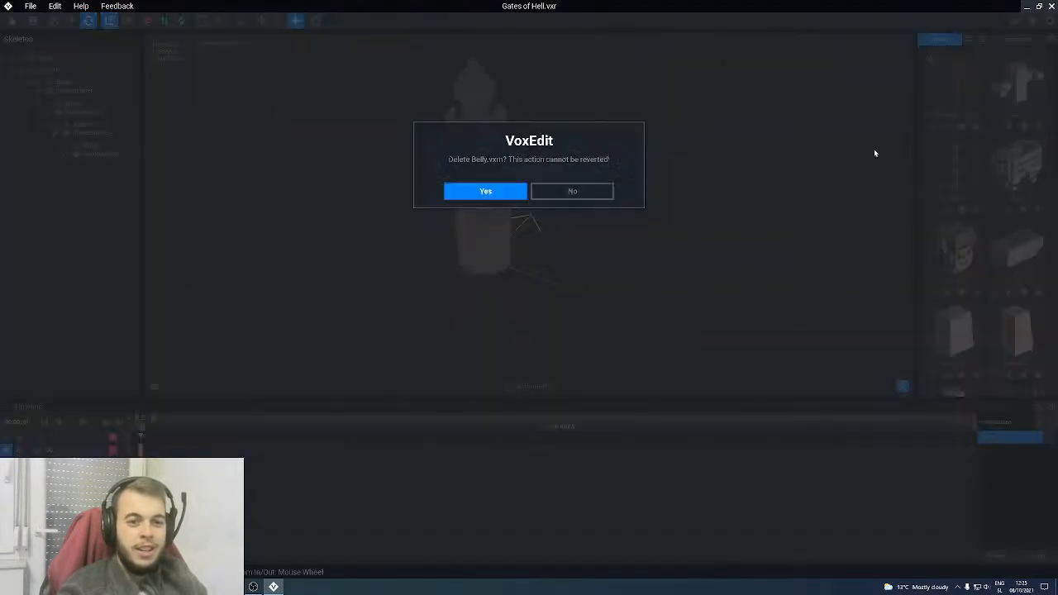
pyautogui.click(487, 196)
pyautogui.click(1038, 127)
pyautogui.click(488, 194)
# - Remove the ChestA, Head_A and Hip models from the library, confirming each deletion
pyautogui.click(1038, 127)
pyautogui.click(470, 193)
pyautogui.click(1038, 128)
pyautogui.click(486, 191)
pyautogui.click(1038, 127)
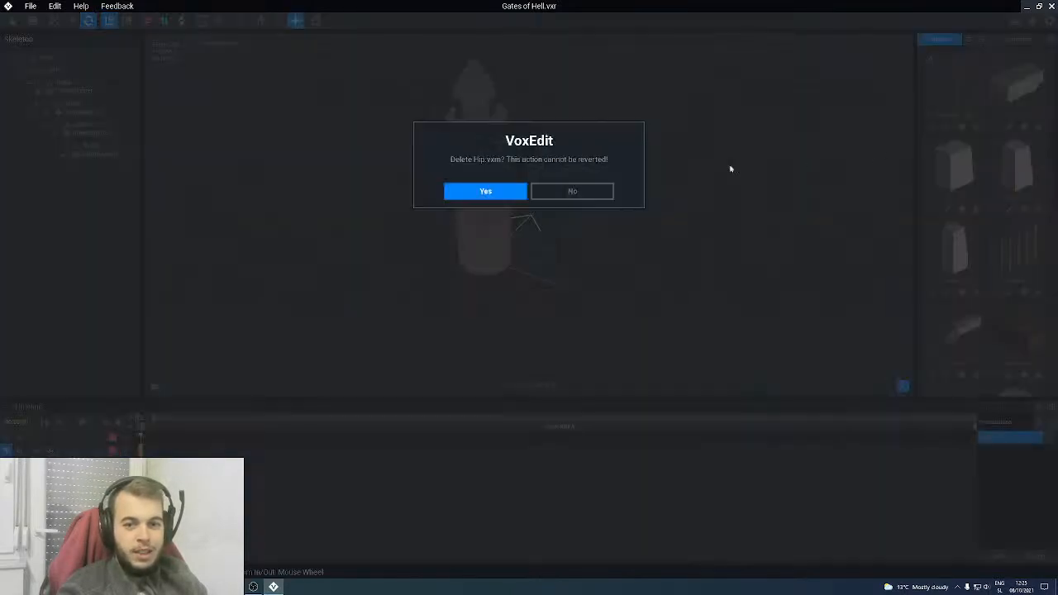
pyautogui.click(455, 196)
# - Delete the three horn models HornL (1), HornM (1) and HornS (1) from the library
pyautogui.click(1039, 132)
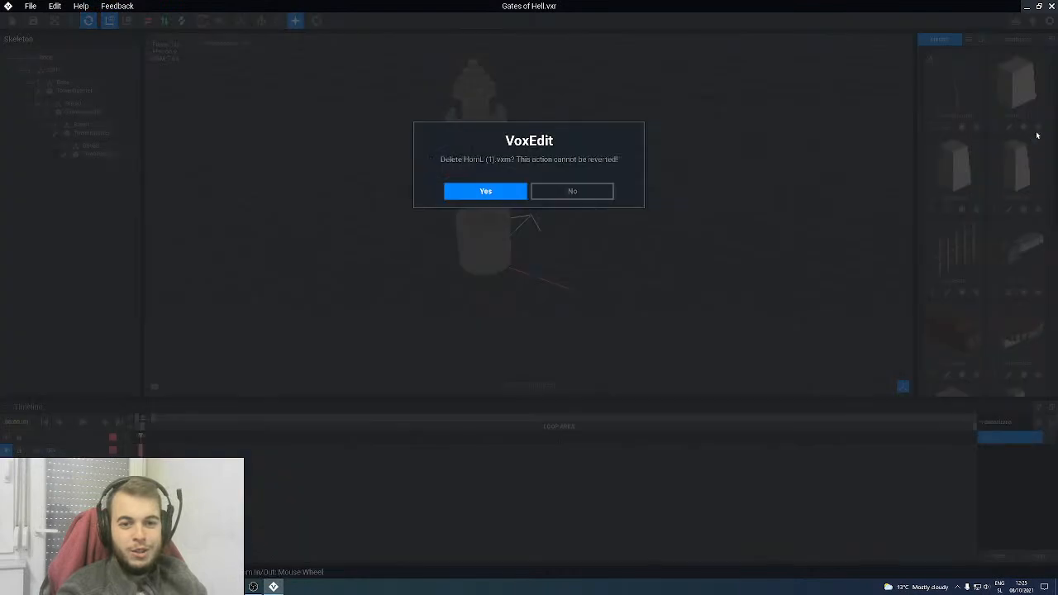
pyautogui.click(486, 191)
pyautogui.click(1039, 128)
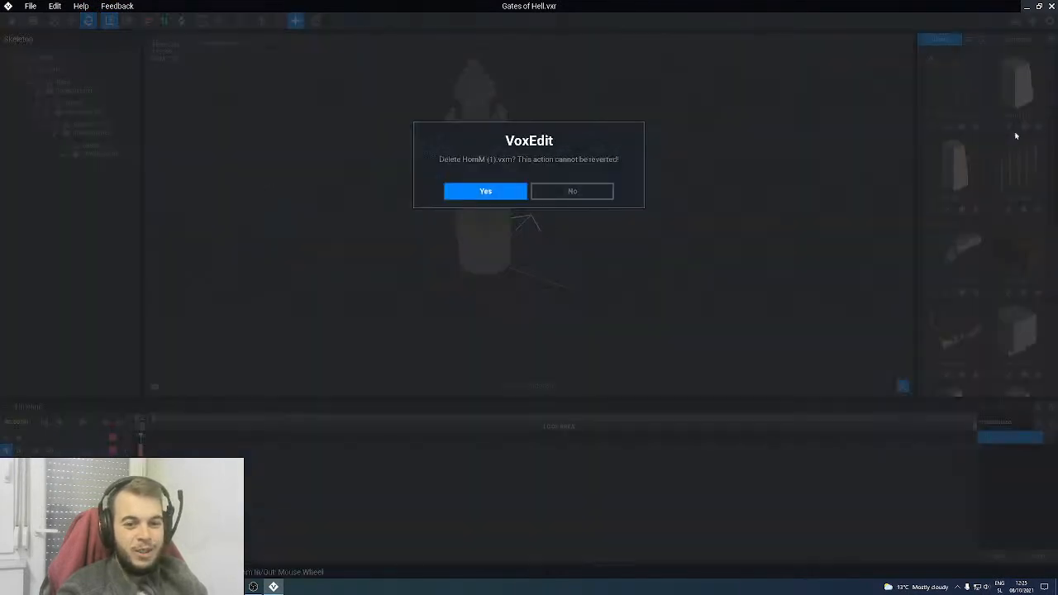
pyautogui.click(486, 191)
pyautogui.click(1039, 127)
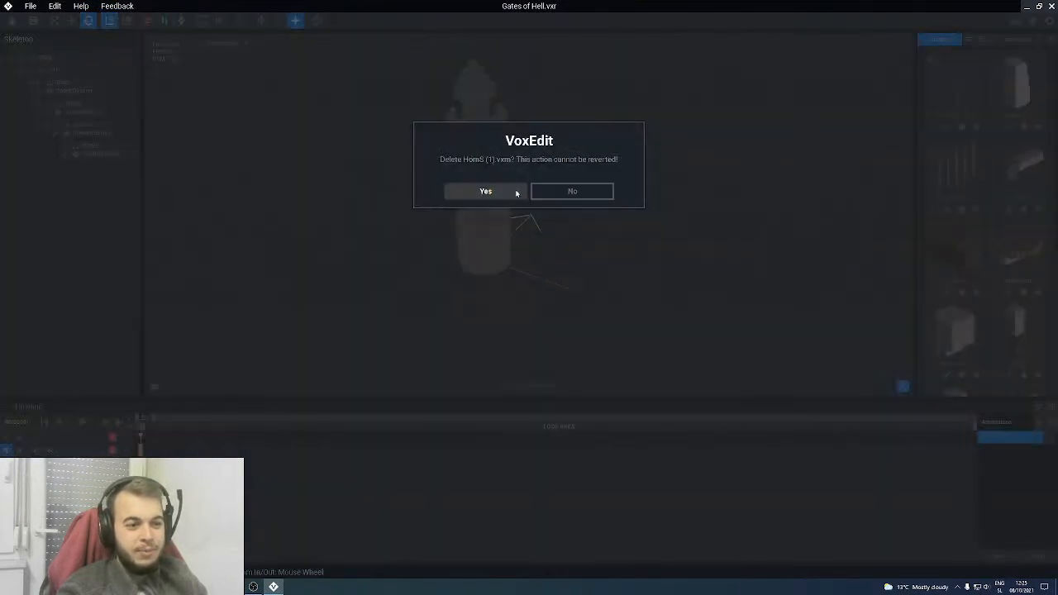
pyautogui.click(486, 191)
# - Delete IronBars, LeftArm and the two models listed between LeftArm and LeftHand from the library
pyautogui.click(1039, 128)
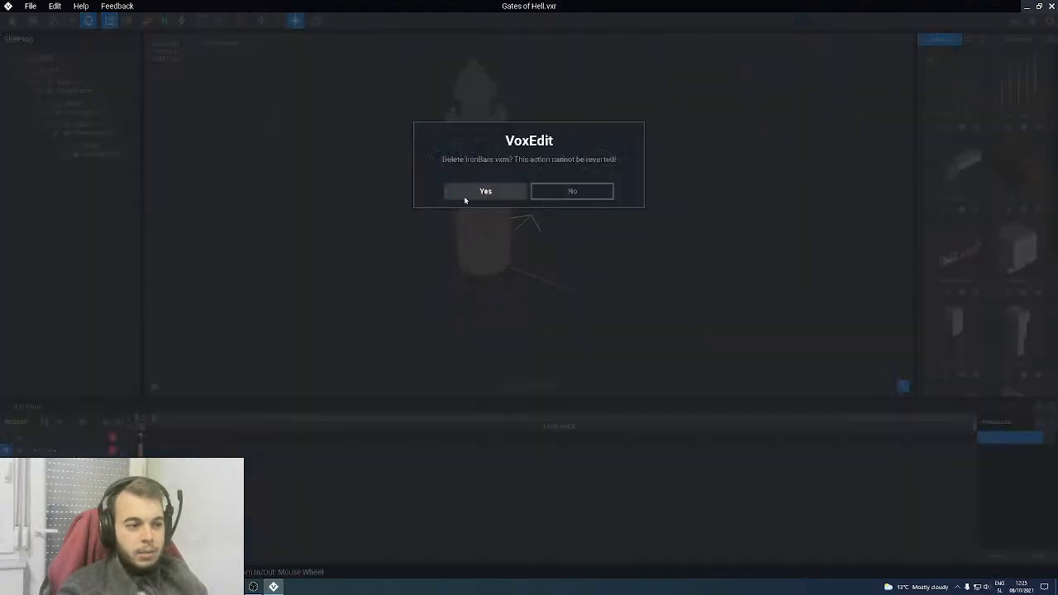
pyautogui.click(486, 191)
pyautogui.click(1038, 127)
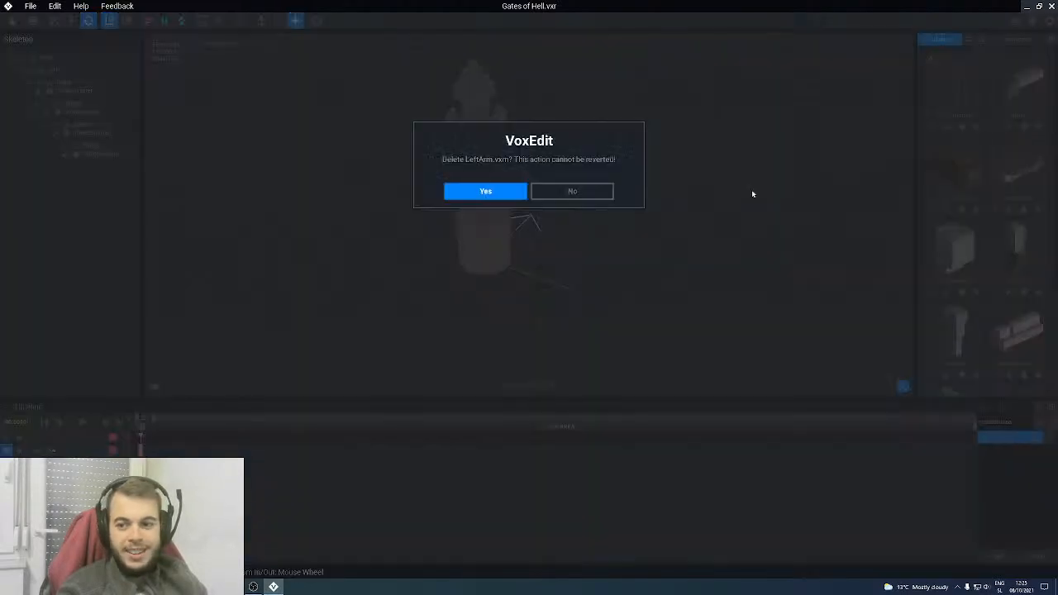
pyautogui.click(486, 191)
pyautogui.click(1037, 128)
pyautogui.click(490, 191)
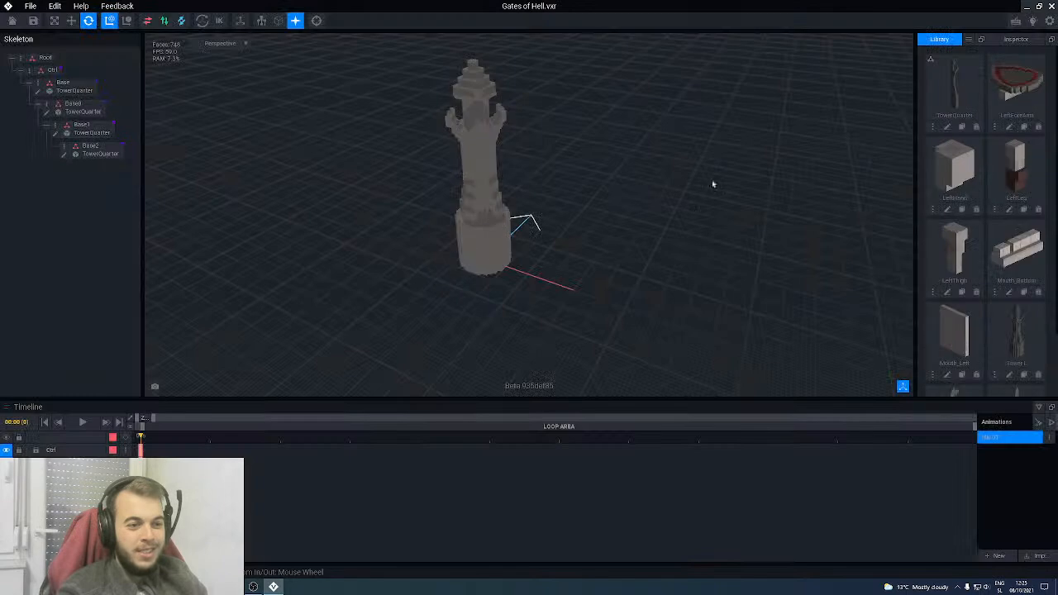
pyautogui.click(1039, 127)
pyautogui.click(487, 191)
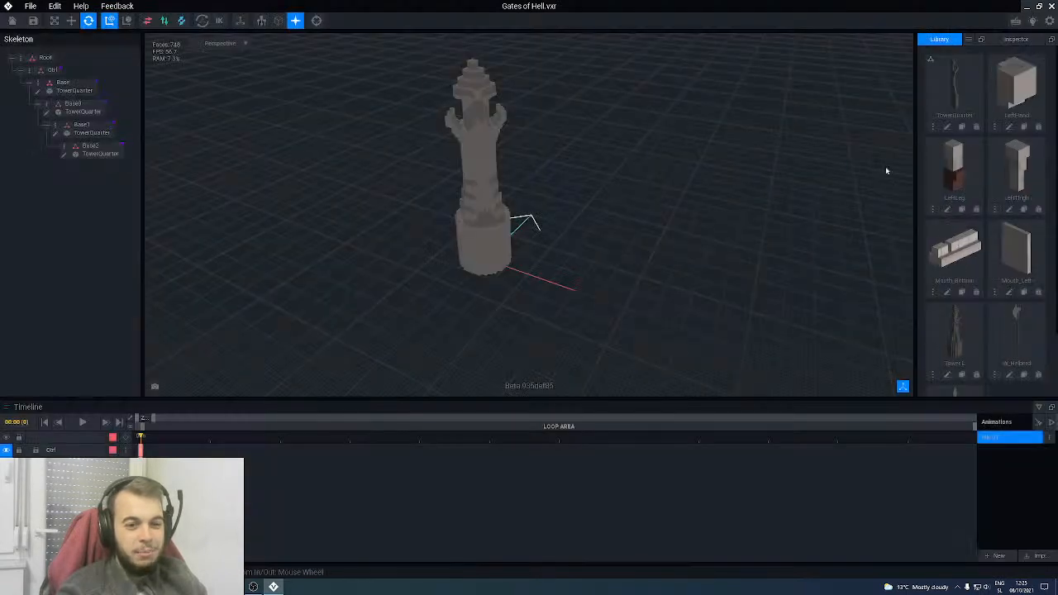
# - Delete the LeftHand, LeftLeg and LeftThigh models from the library
pyautogui.click(1039, 127)
pyautogui.click(484, 197)
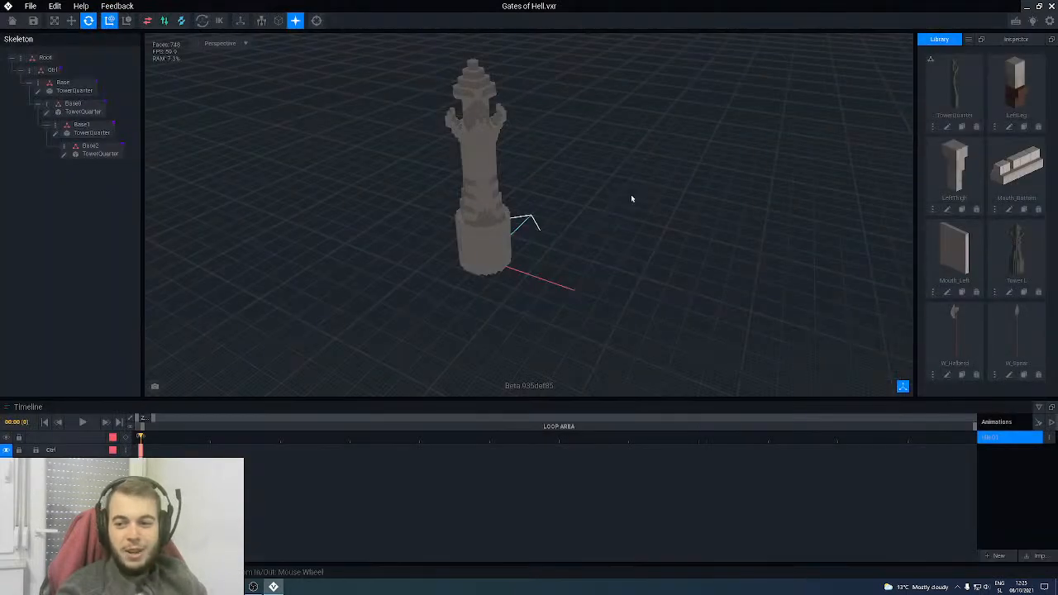
pyautogui.click(1034, 128)
pyautogui.click(486, 191)
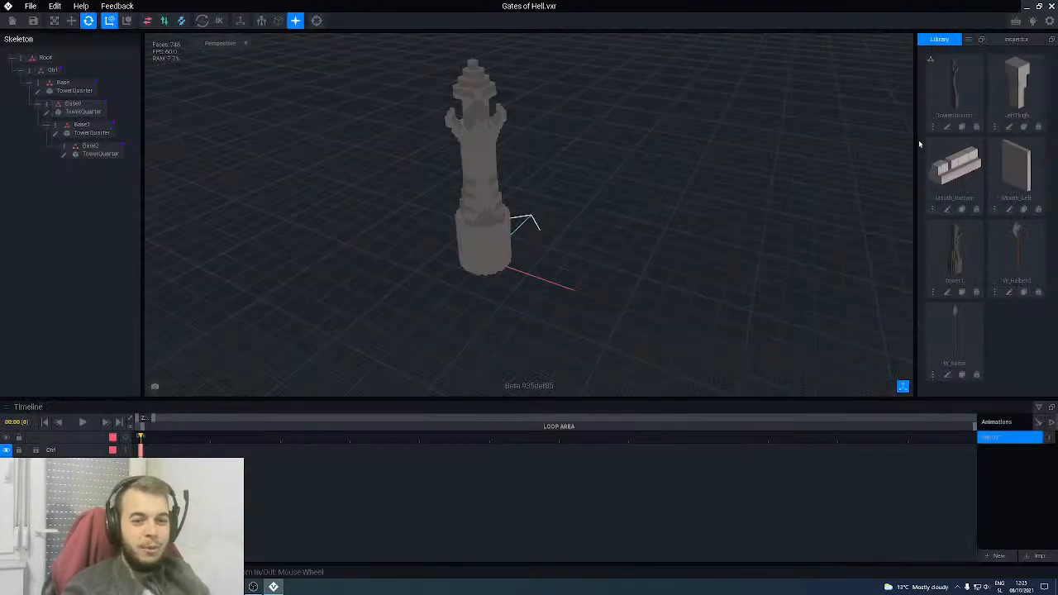
pyautogui.click(1034, 129)
pyautogui.click(486, 191)
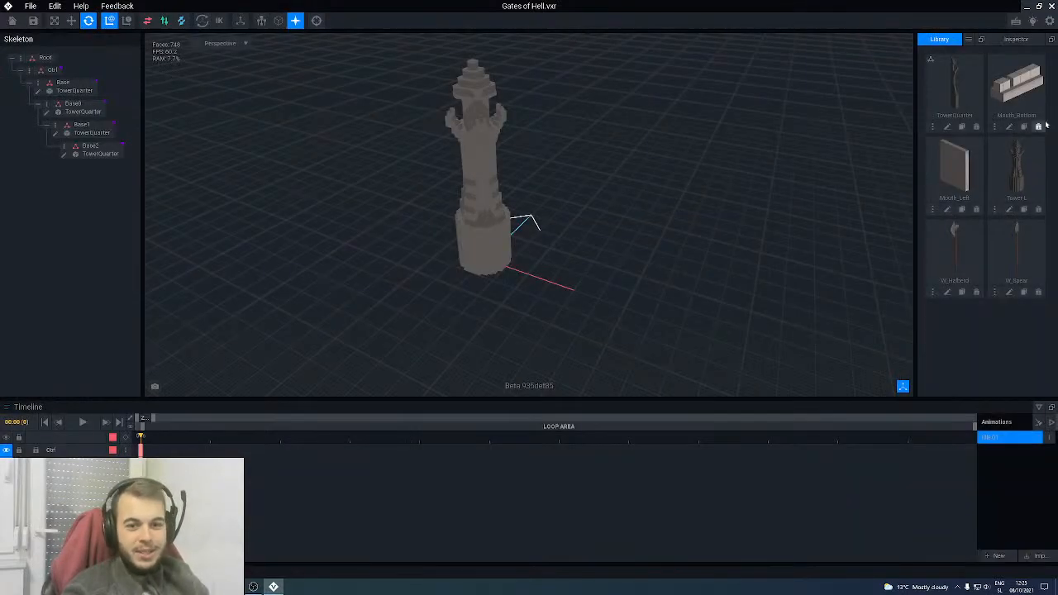
# - Delete the Mouth_Bottom and Mouth_Left models from the library
pyautogui.click(1034, 129)
pyautogui.click(485, 191)
pyautogui.click(1039, 127)
pyautogui.click(467, 191)
# - Open the Base1 node's TowerQuarter model for voxel editing and display it with shaded faces and edge outlines
pyautogui.moveTo(479, 171); pyautogui.dragTo(479, 165, button='right')
pyautogui.click(479, 166)
pyautogui.click(54, 134)
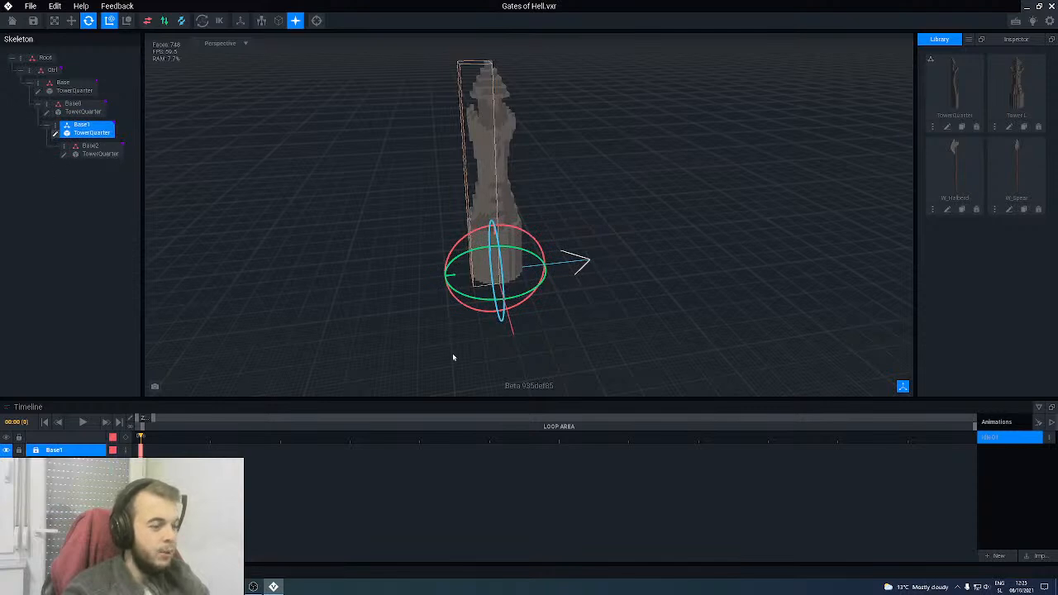
pyautogui.moveTo(406, 232); pyautogui.dragTo(446, 268, button='right')
pyautogui.scroll(3, 414, 227)
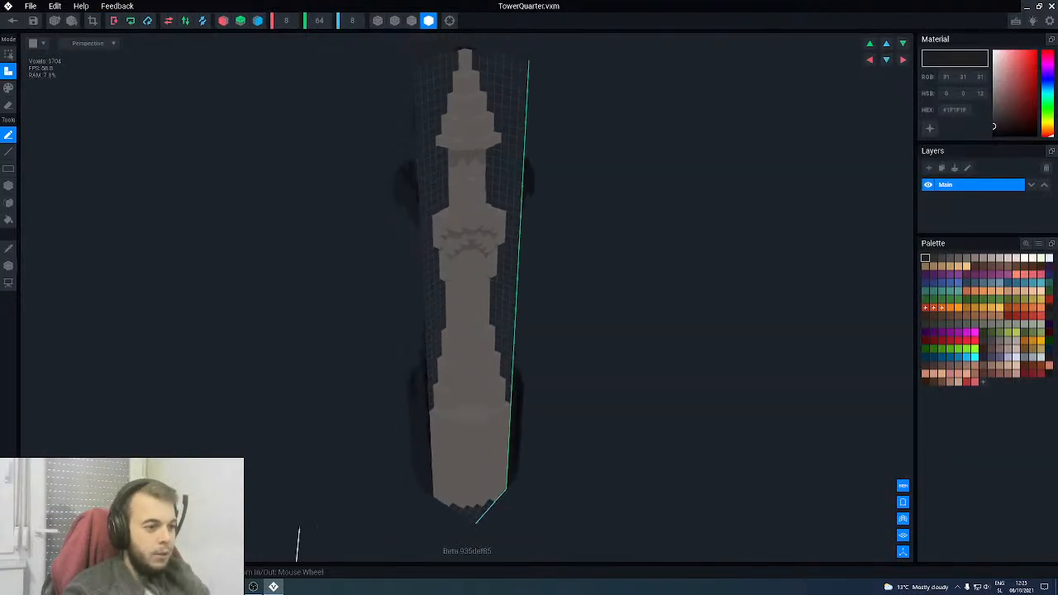
pyautogui.click(412, 21)
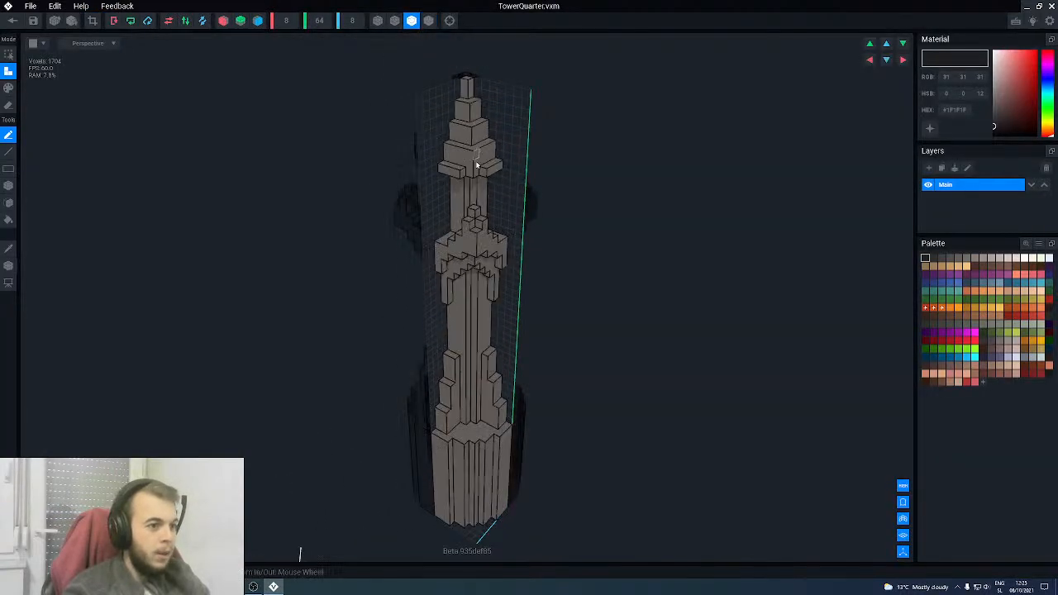
pyautogui.moveTo(461, 171); pyautogui.dragTo(461, 312, button='right')
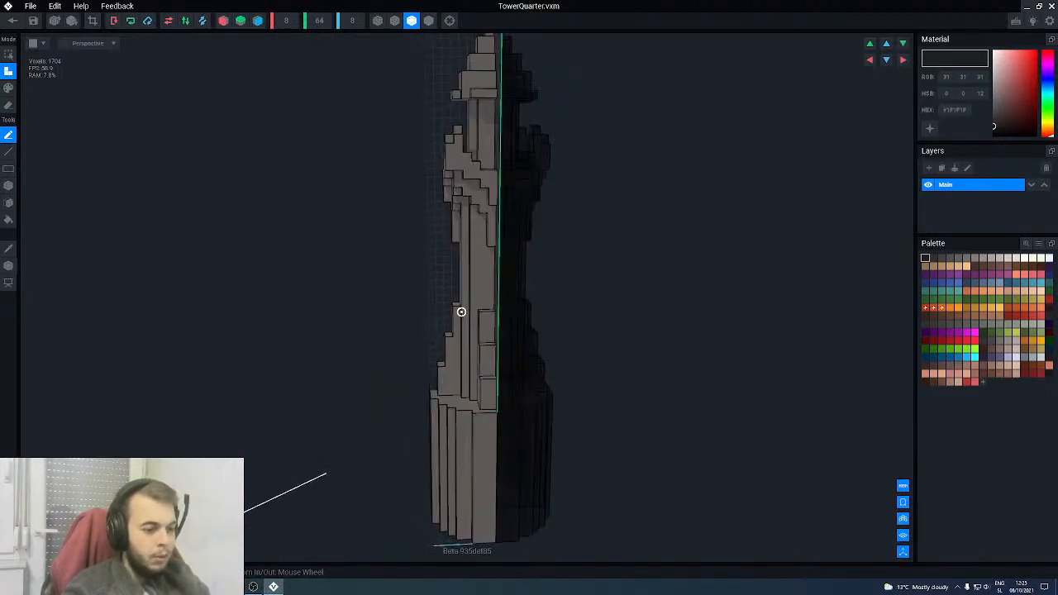
pyautogui.moveTo(484, 357); pyautogui.dragTo(480, 382, button='right')
pyautogui.moveTo(476, 322); pyautogui.dragTo(480, 197, button='right')
# - Paint the stepped spire at the top of the tower quarter dark purple #464364 using the box shape
pyautogui.keyDown('alt'); pyautogui.click(451, 243); pyautogui.keyUp('alt')
pyautogui.scroll(4, 486, 209)
pyautogui.moveTo(488, 210); pyautogui.dragTo(544, 219, button='middle')
pyautogui.scroll(3, 546, 222)
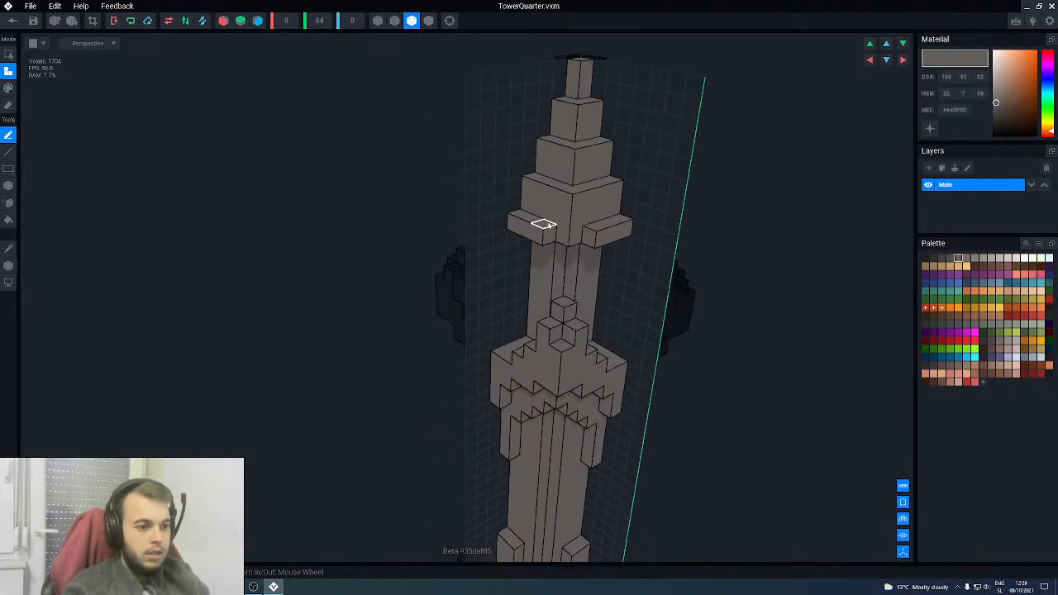
pyautogui.click(990, 358)
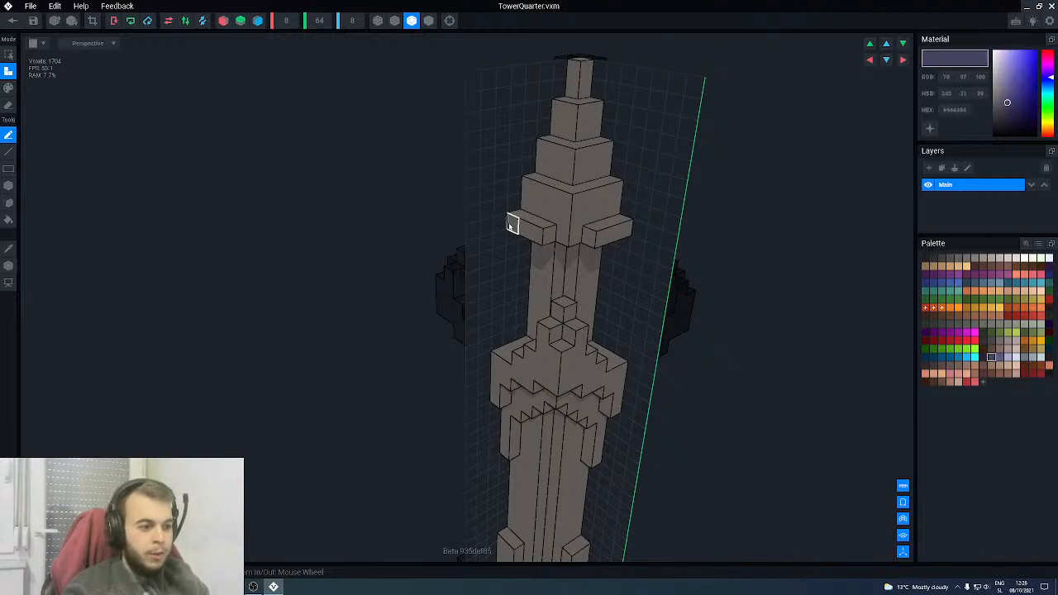
pyautogui.press('g')
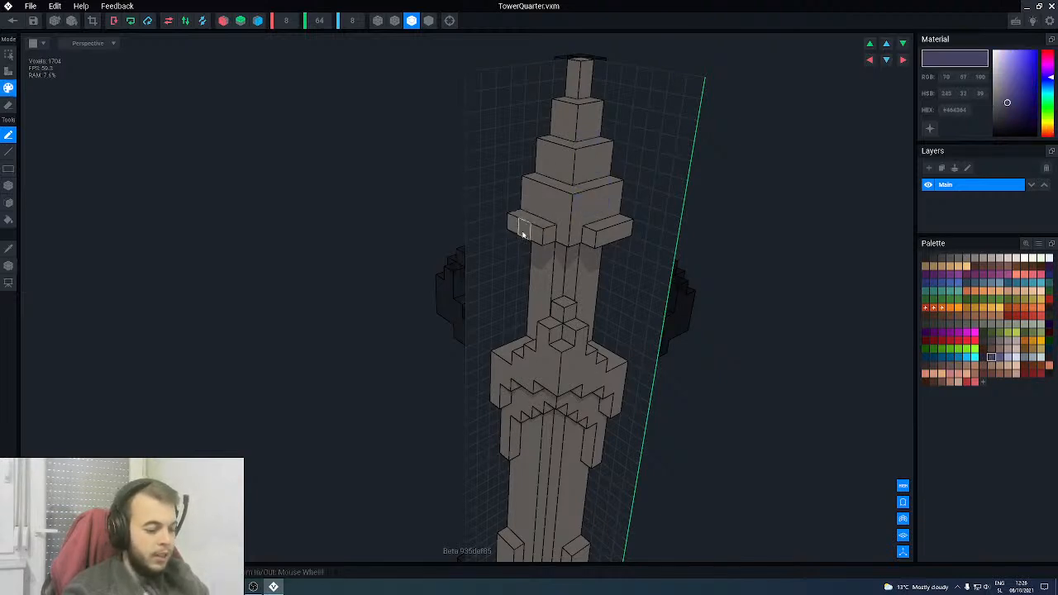
pyautogui.press('b')
pyautogui.moveTo(516, 225); pyautogui.dragTo(666, 76)
# - Fill the grey tower body below the spire with dark grey #423F3E
pyautogui.moveTo(597, 213); pyautogui.dragTo(567, 248, button='right')
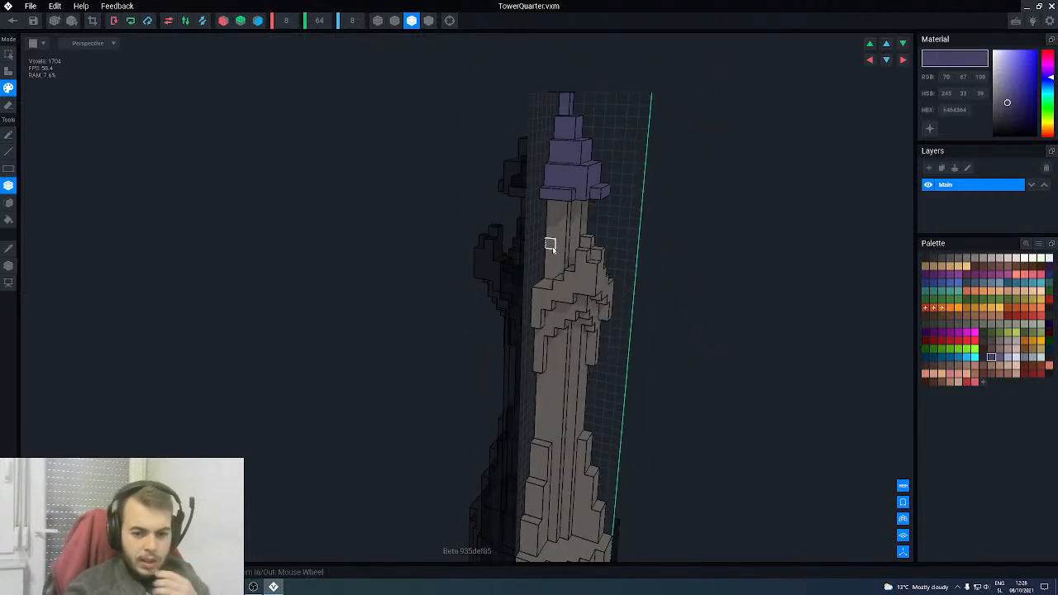
pyautogui.moveTo(548, 276); pyautogui.dragTo(567, 304, button='right')
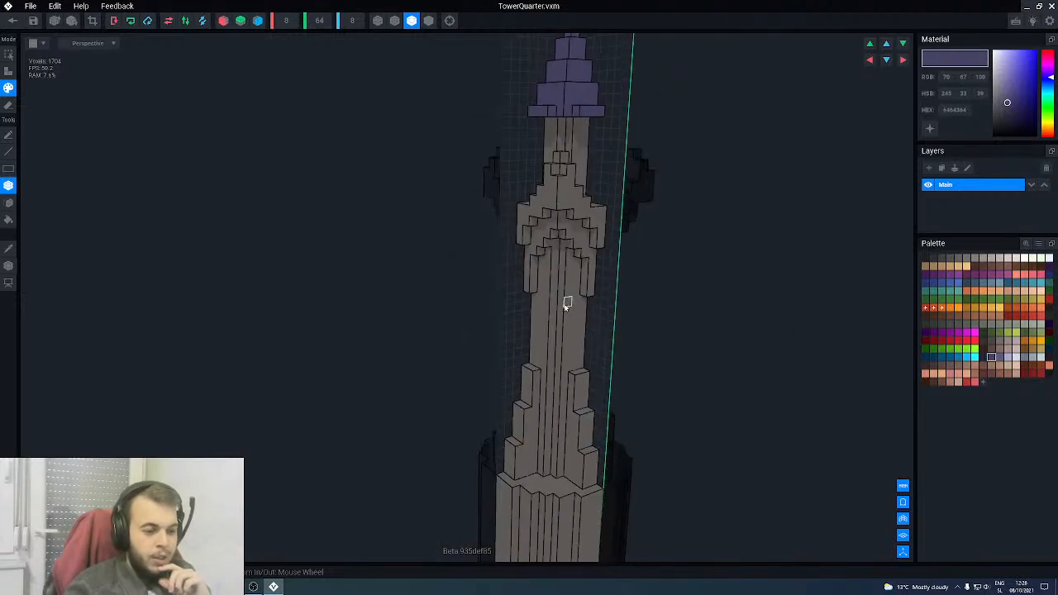
pyautogui.moveTo(559, 248); pyautogui.dragTo(529, 346, button='right')
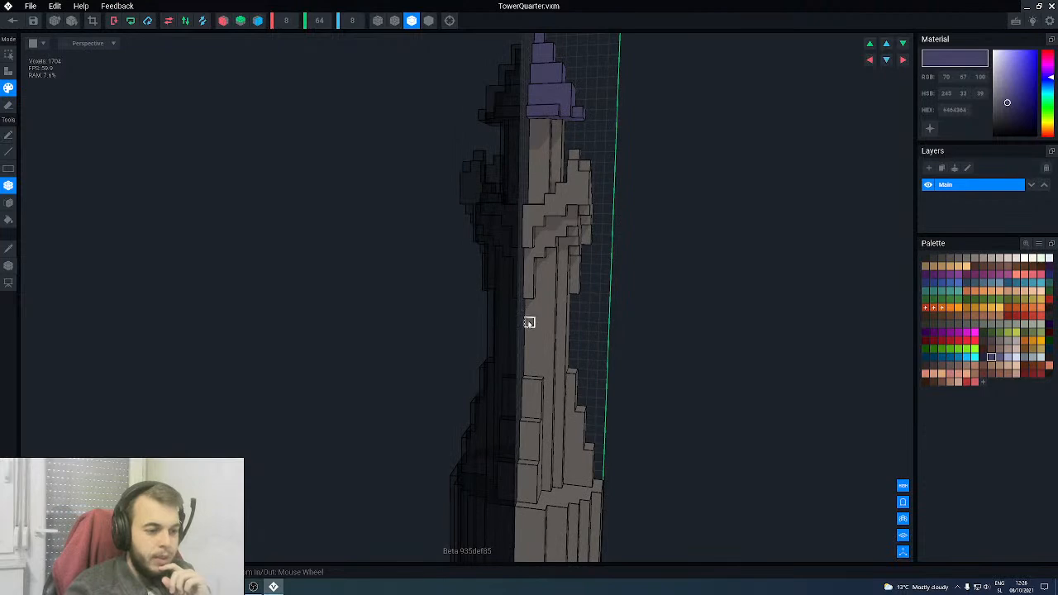
pyautogui.scroll(-3, 526, 343)
pyautogui.moveTo(528, 333); pyautogui.dragTo(528, 333, button='right')
pyautogui.scroll(3, 528, 333)
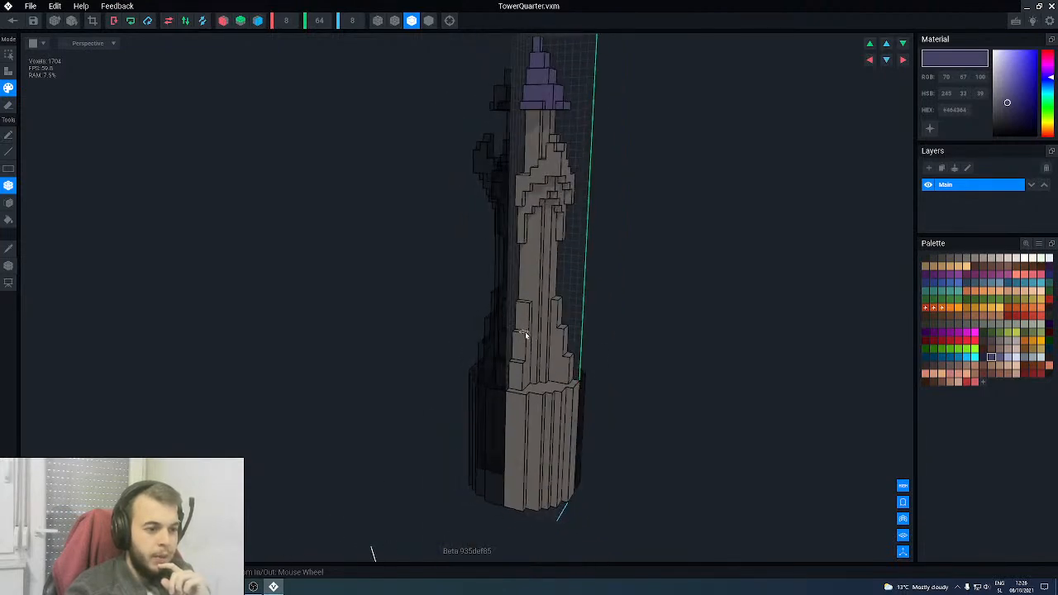
pyautogui.keyDown('alt'); pyautogui.click(528, 225); pyautogui.keyUp('alt')
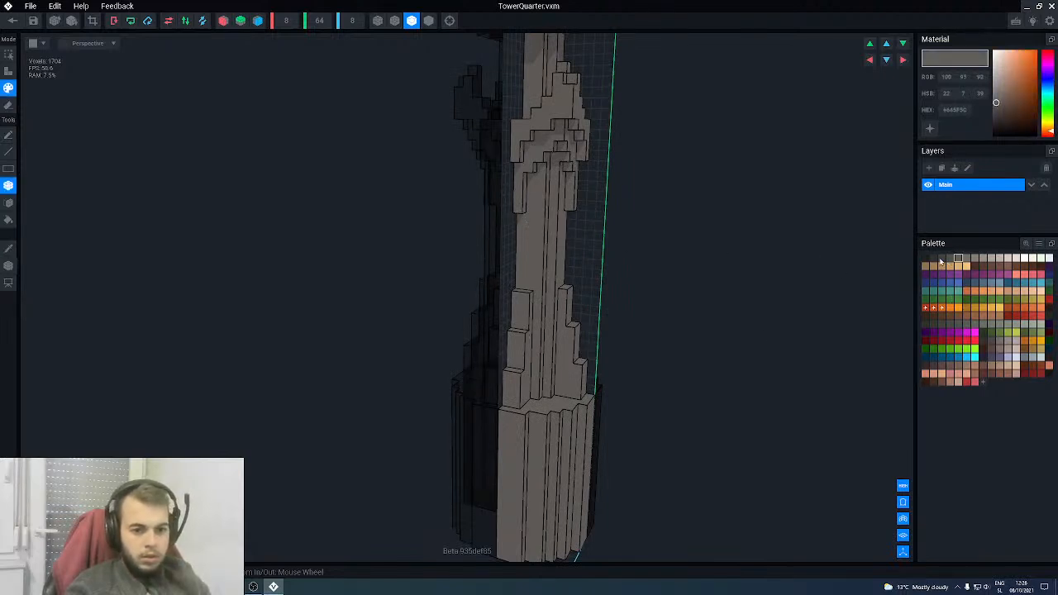
pyautogui.click(942, 260)
pyautogui.press('f')
pyautogui.click(538, 307)
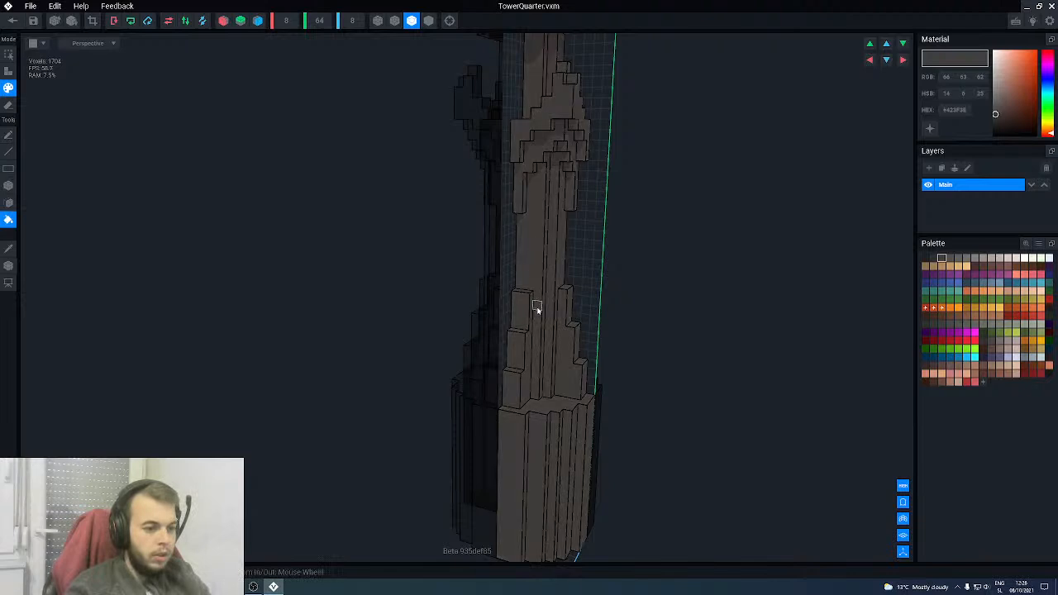
# - Recolour the tower body below the purple spire with the grey #4C4646 using a paint fill
pyautogui.scroll(-3, 539, 311)
pyautogui.moveTo(536, 312); pyautogui.dragTo(549, 309, button='right')
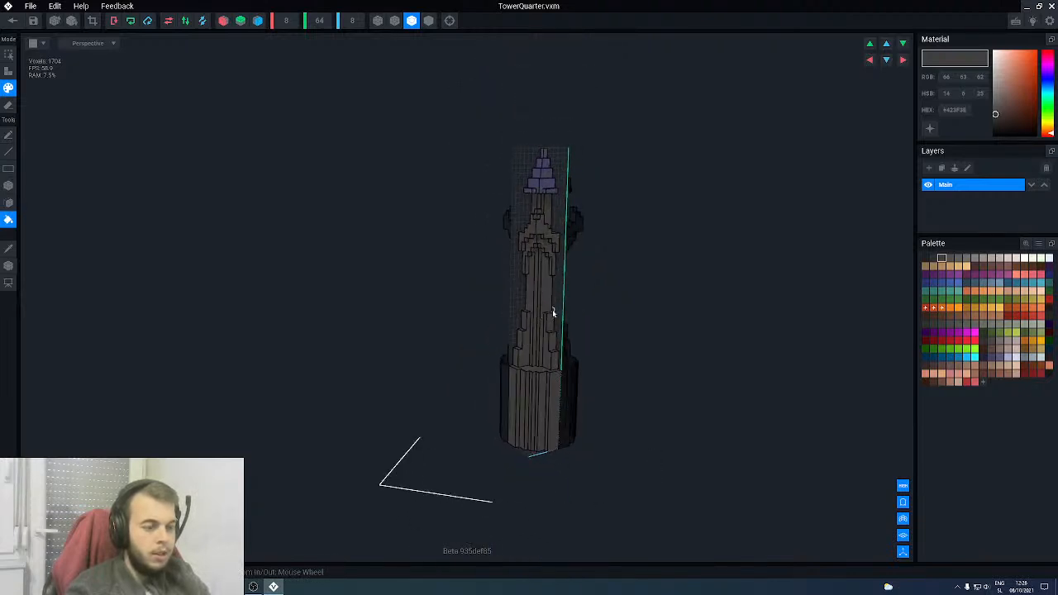
pyautogui.moveTo(550, 309); pyautogui.dragTo(557, 295, button='middle')
pyautogui.moveTo(558, 295); pyautogui.dragTo(560, 295, button='right')
pyautogui.scroll(3, 560, 295)
pyautogui.moveTo(550, 206); pyautogui.dragTo(555, 245, button='middle')
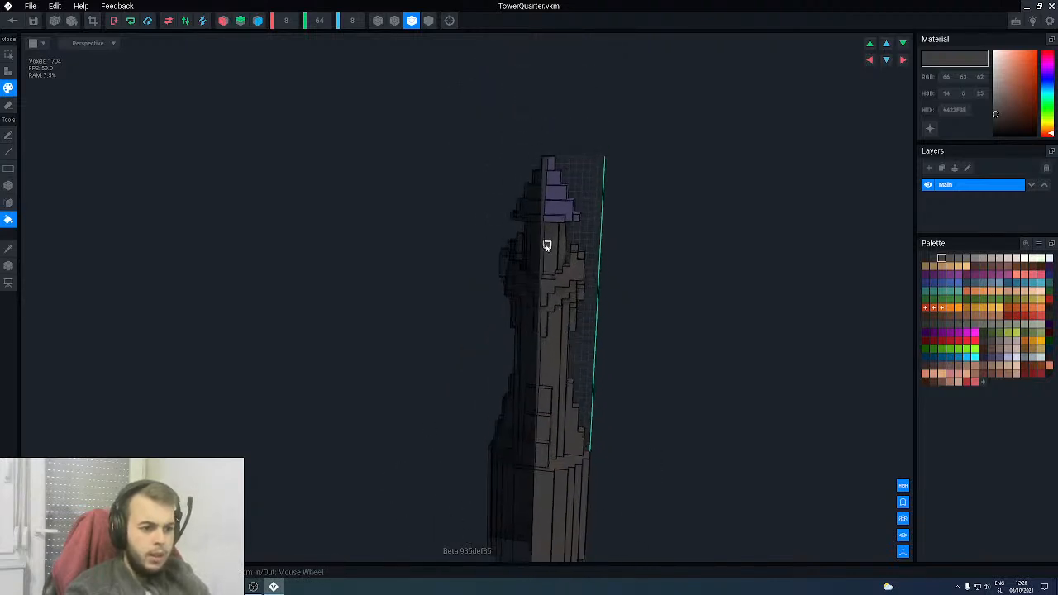
pyautogui.moveTo(555, 244); pyautogui.dragTo(549, 246, button='right')
pyautogui.scroll(3, 550, 246)
pyautogui.click(987, 340)
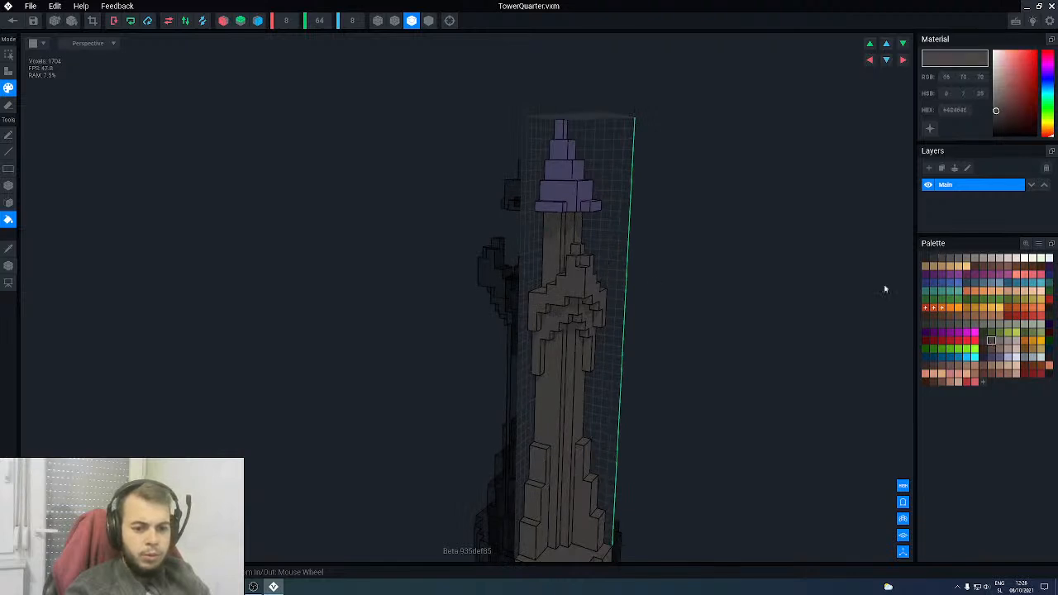
pyautogui.click(561, 274)
pyautogui.moveTo(561, 274); pyautogui.dragTo(562, 272, button='right')
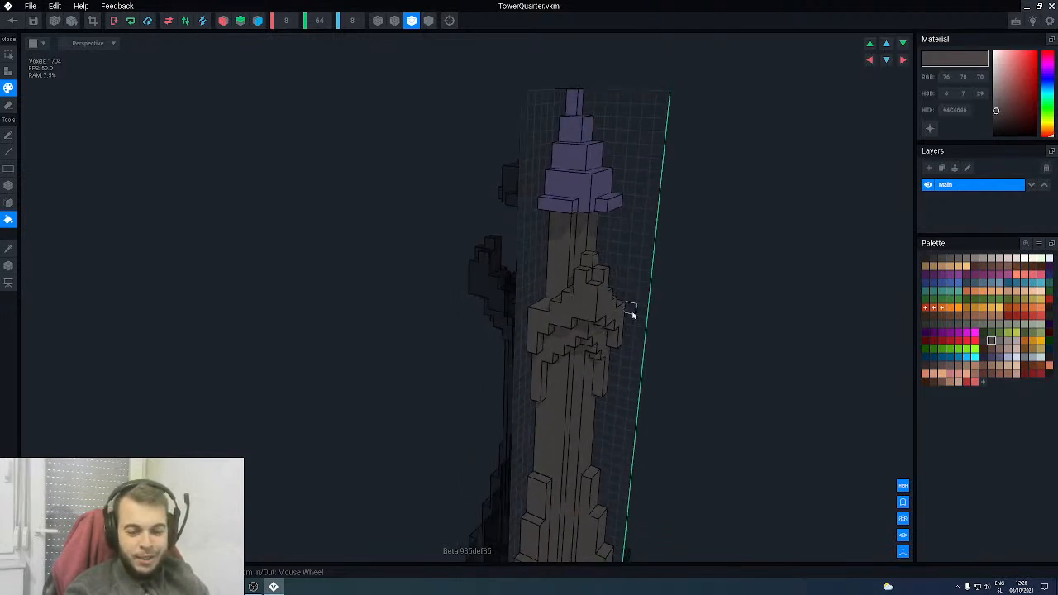
# - Set the active paint colour back to the spire's dark purple #464364
pyautogui.click(991, 358)
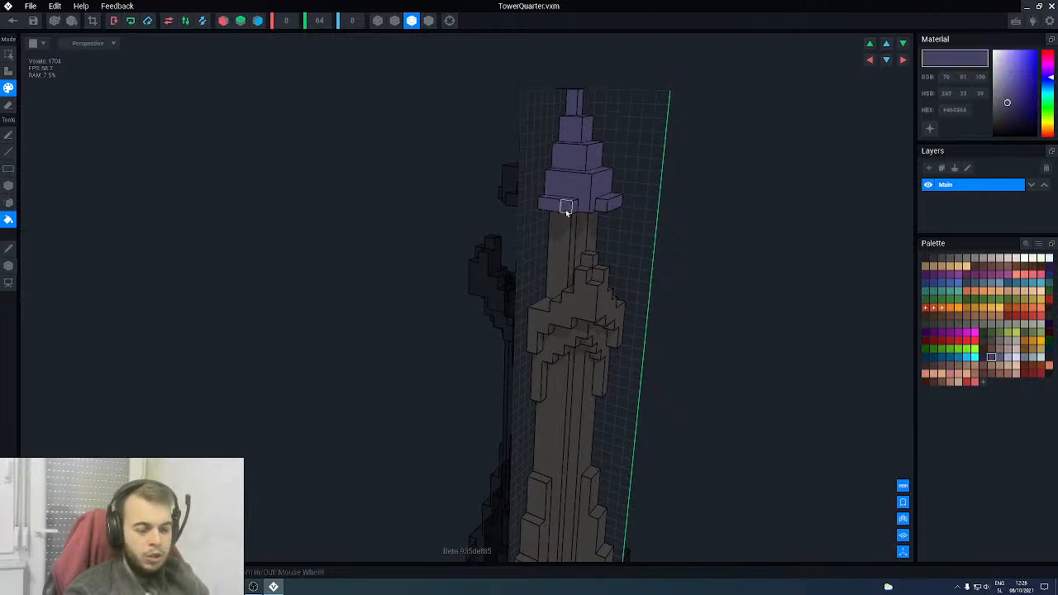
pyautogui.scroll(-4, 591, 223)
pyautogui.moveTo(569, 281); pyautogui.dragTo(566, 294, button='right')
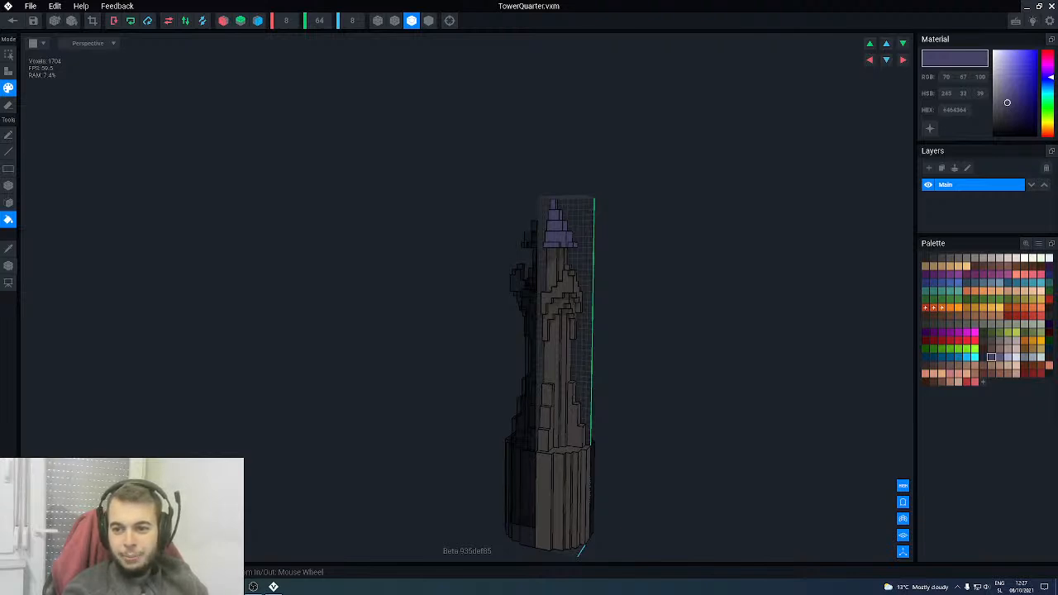
# - Bring up the doomtower1.png reference image in the browser, examine the tower's design and close the window
pyautogui.moveTo(1057, 140); pyautogui.dragTo(594, 57)
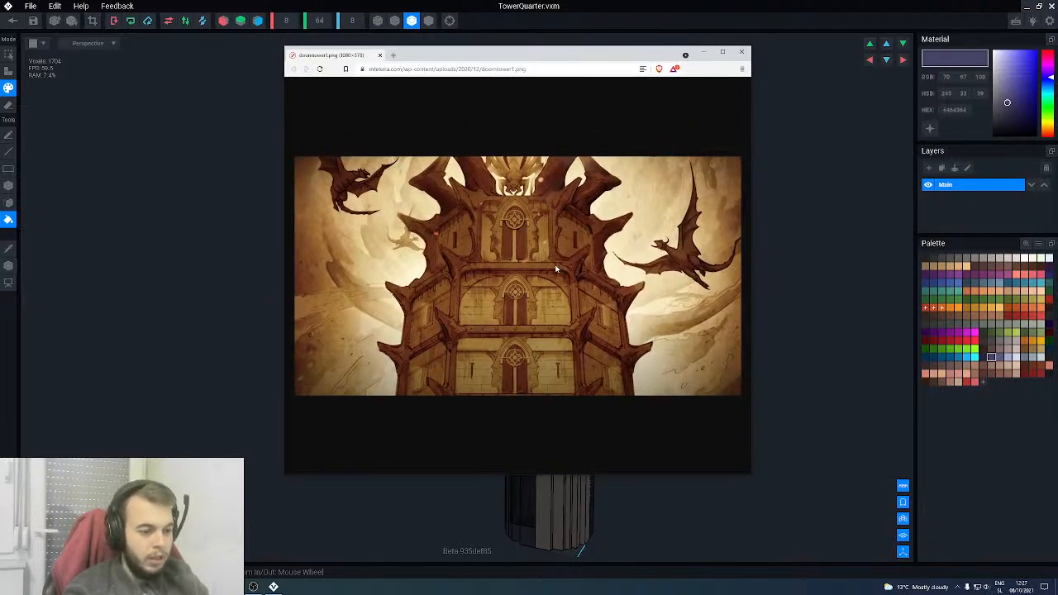
pyautogui.click(742, 52)
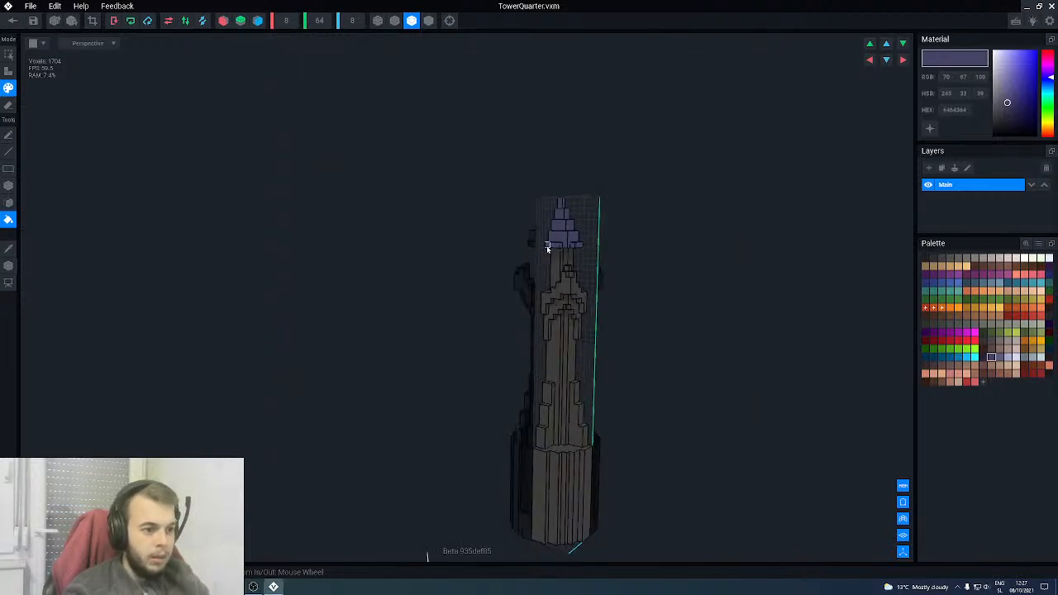
pyautogui.scroll(5, 562, 240)
pyautogui.moveTo(566, 245); pyautogui.dragTo(535, 243, button='middle')
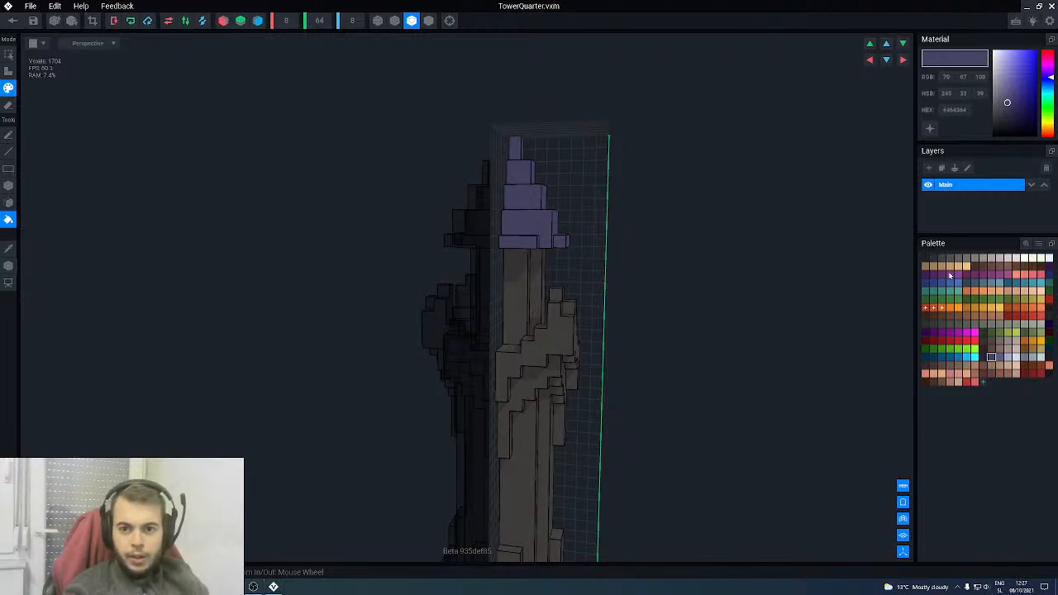
# - Recolour the purple spire with the palette brown RGB 94, 70, 62 using a paint fill
pyautogui.click(991, 350)
pyautogui.moveTo(554, 315); pyautogui.dragTo(460, 315, button='right')
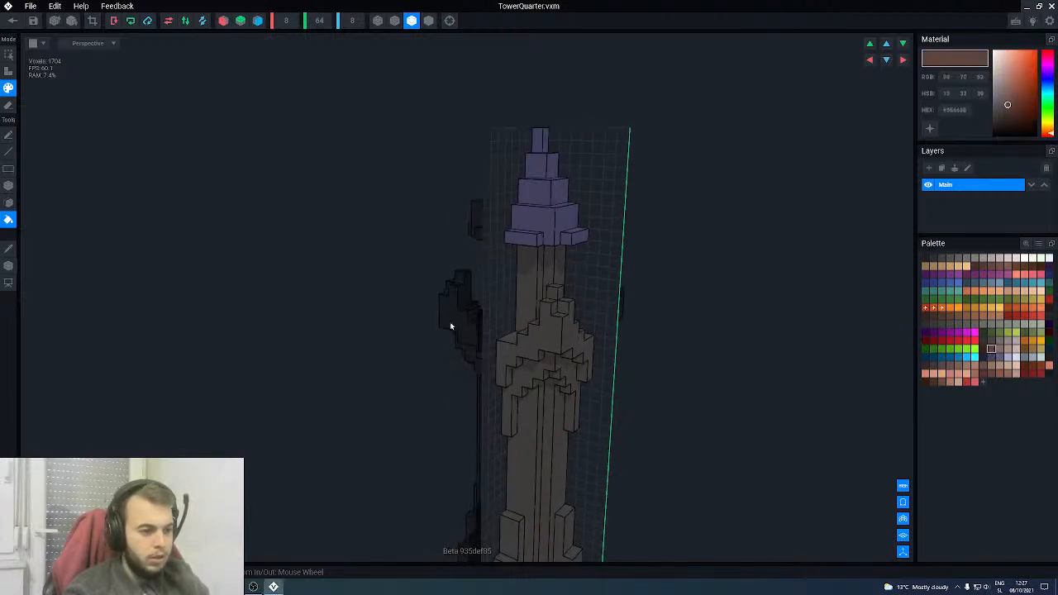
pyautogui.scroll(2, 453, 345)
pyautogui.moveTo(453, 344); pyautogui.dragTo(468, 382, button='middle')
# - Paint two horizontal test bands across the tower shaft with the Box tool, a red #95271F one and a dark red #8C131B one above it
pyautogui.press('b')
pyautogui.moveTo(518, 274); pyautogui.dragTo(637, 147)
pyautogui.moveTo(638, 146); pyautogui.dragTo(563, 303, button='right')
pyautogui.scroll(2, 561, 348)
pyautogui.moveTo(550, 290); pyautogui.dragTo(640, 411, button='right')
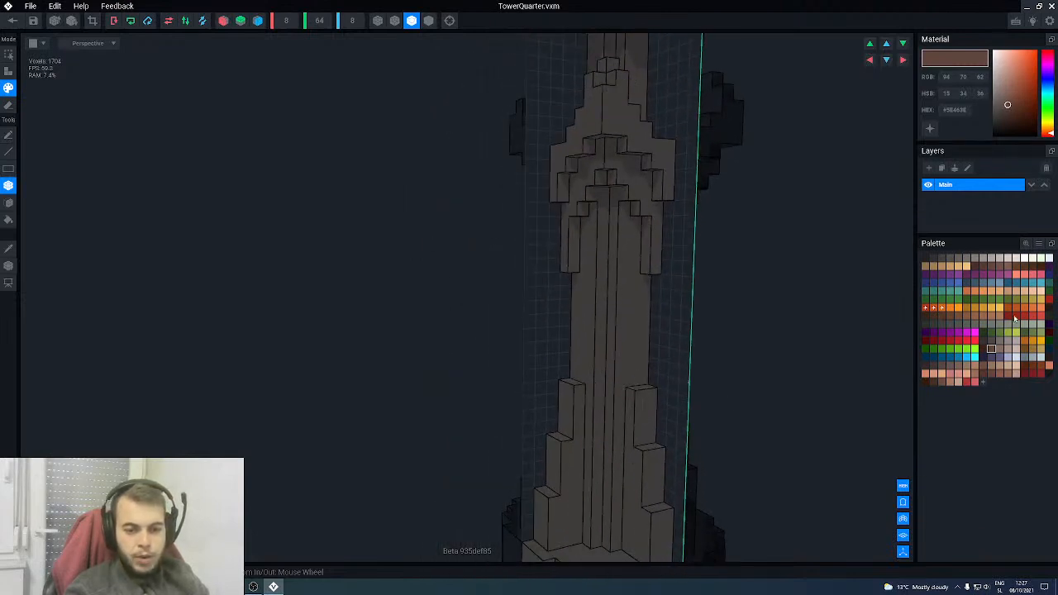
pyautogui.click(1016, 316)
pyautogui.moveTo(586, 385); pyautogui.dragTo(582, 385, button='right')
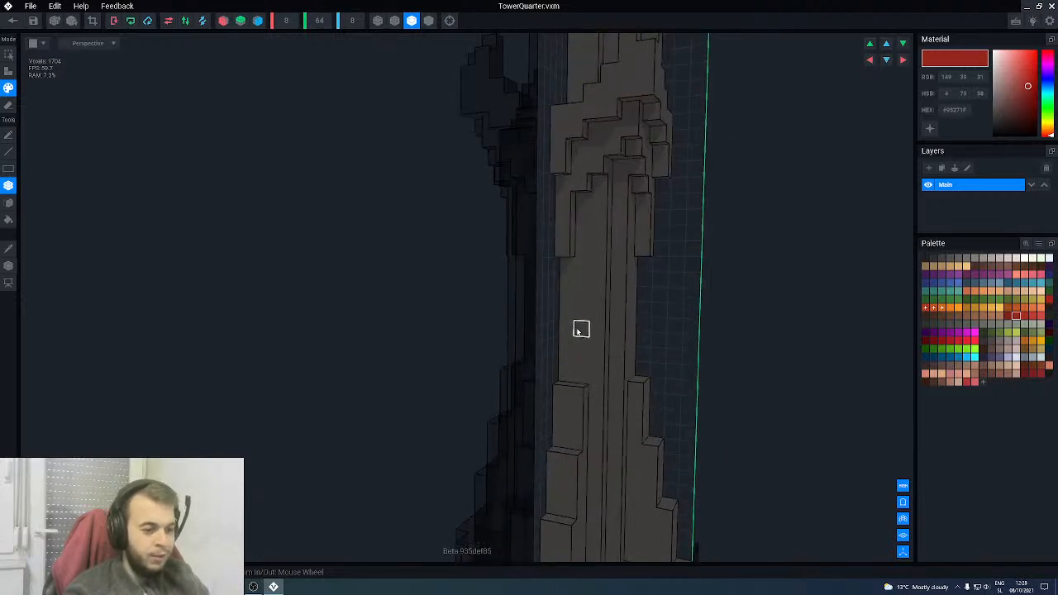
pyautogui.click(601, 338)
pyautogui.moveTo(601, 339); pyautogui.dragTo(808, 347, button='right')
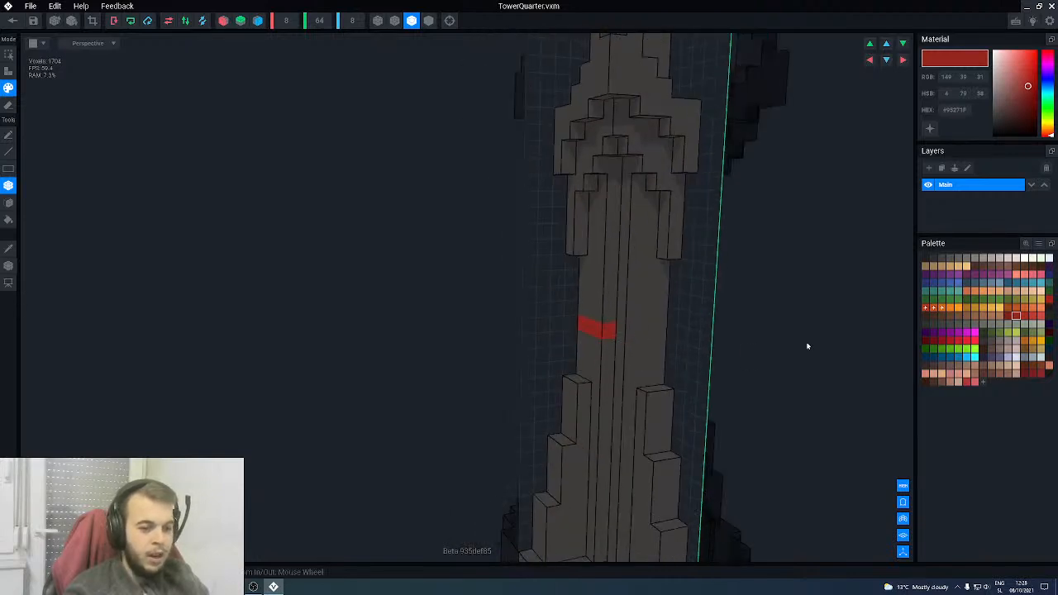
pyautogui.click(940, 340)
pyautogui.moveTo(587, 372); pyautogui.dragTo(595, 367, button='right')
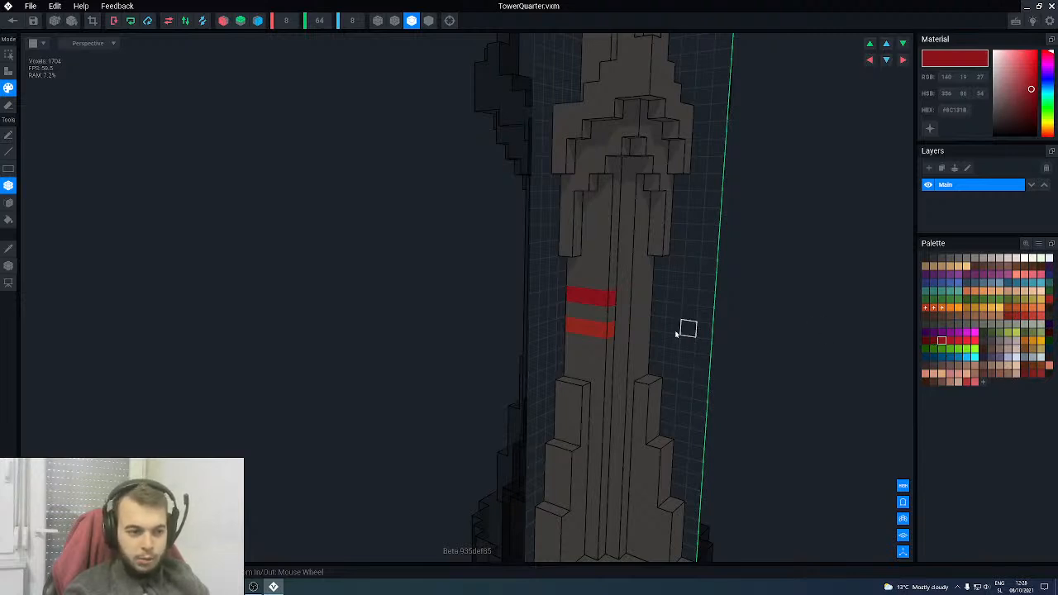
# - Return to the Gates of Hell scene and examine the two red bands on the assembled tower
pyautogui.scroll(-3, 637, 338)
pyautogui.click(10, 20)
pyautogui.click(415, 191)
pyautogui.scroll(3, 516, 162)
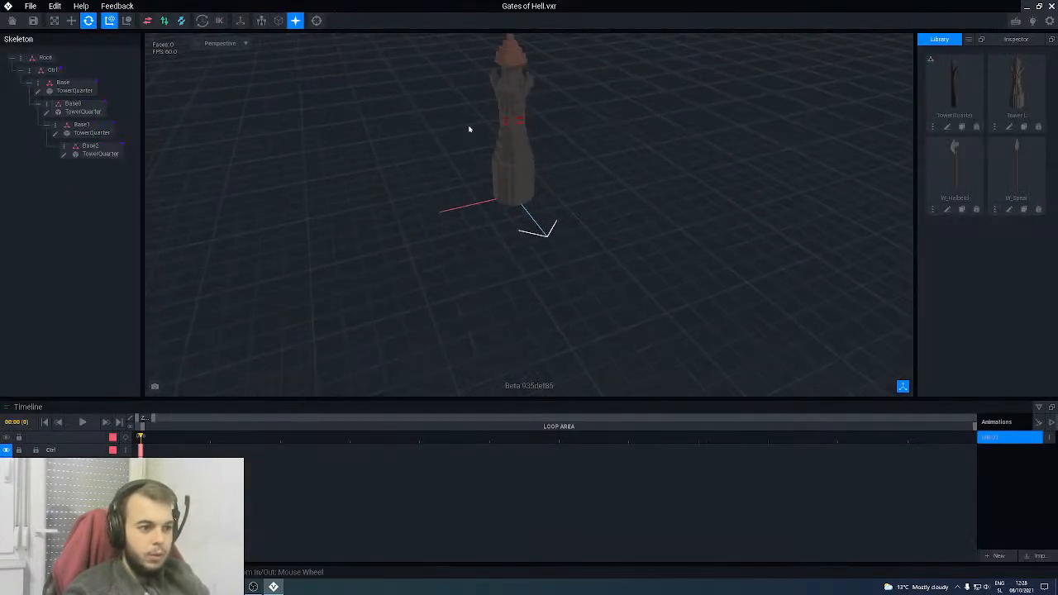
pyautogui.moveTo(477, 130); pyautogui.dragTo(496, 198, button='middle')
pyautogui.moveTo(497, 198); pyautogui.dragTo(537, 205, button='right')
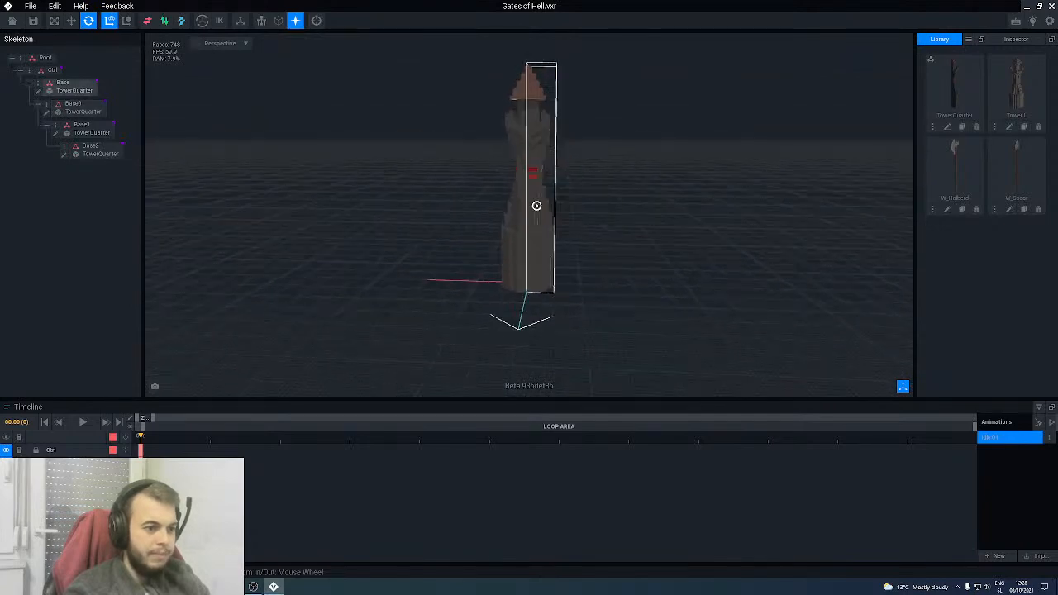
pyautogui.scroll(4, 529, 203)
pyautogui.click(536, 148)
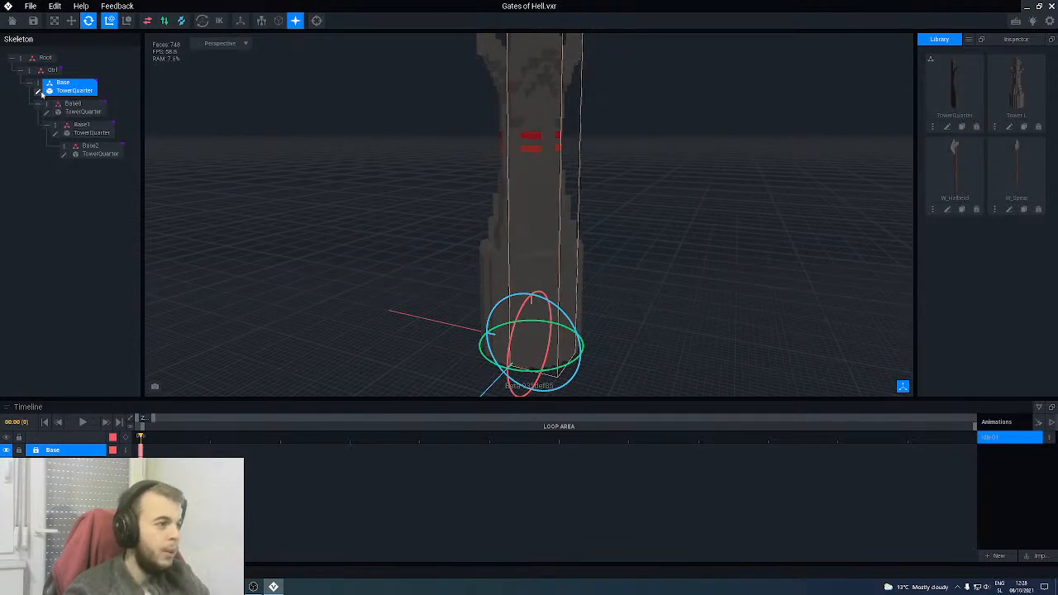
# - Reopen the TowerQuarter model from the Base bone and repaint the lower red band with the sampled body grey #423F3E
pyautogui.click(37, 93)
pyautogui.scroll(5, 438, 252)
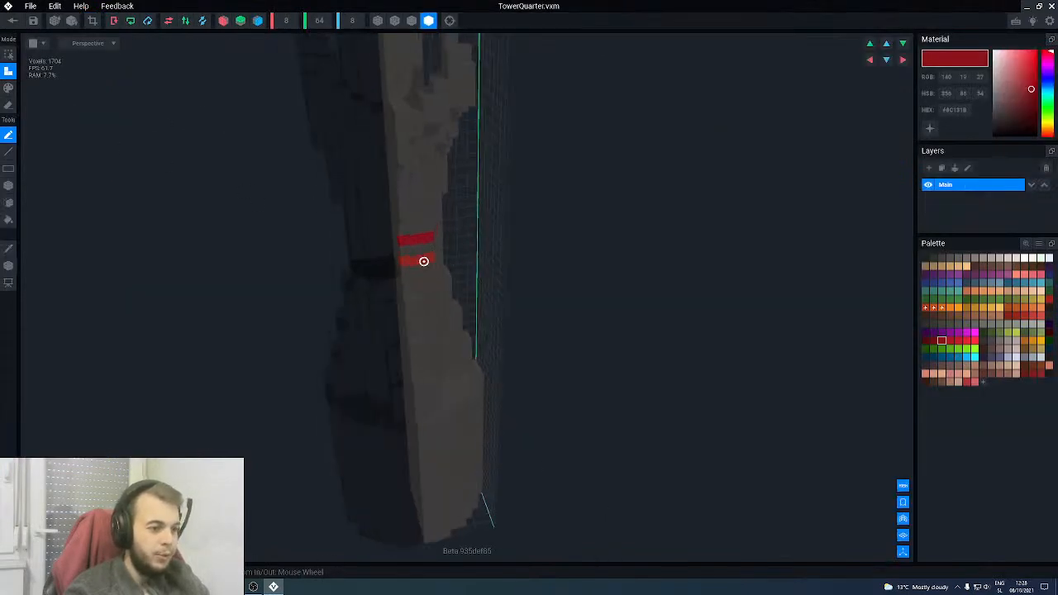
pyautogui.keyDown('alt'); pyautogui.click(431, 265); pyautogui.keyUp('alt')
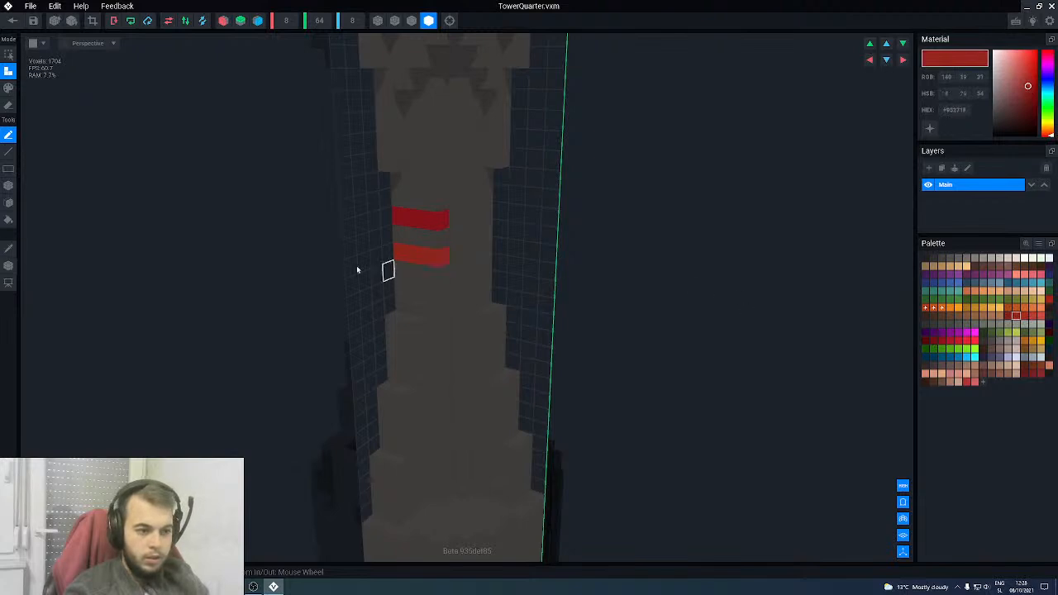
pyautogui.keyDown('alt'); pyautogui.click(416, 272); pyautogui.keyUp('alt')
pyautogui.press('g')
pyautogui.press('f')
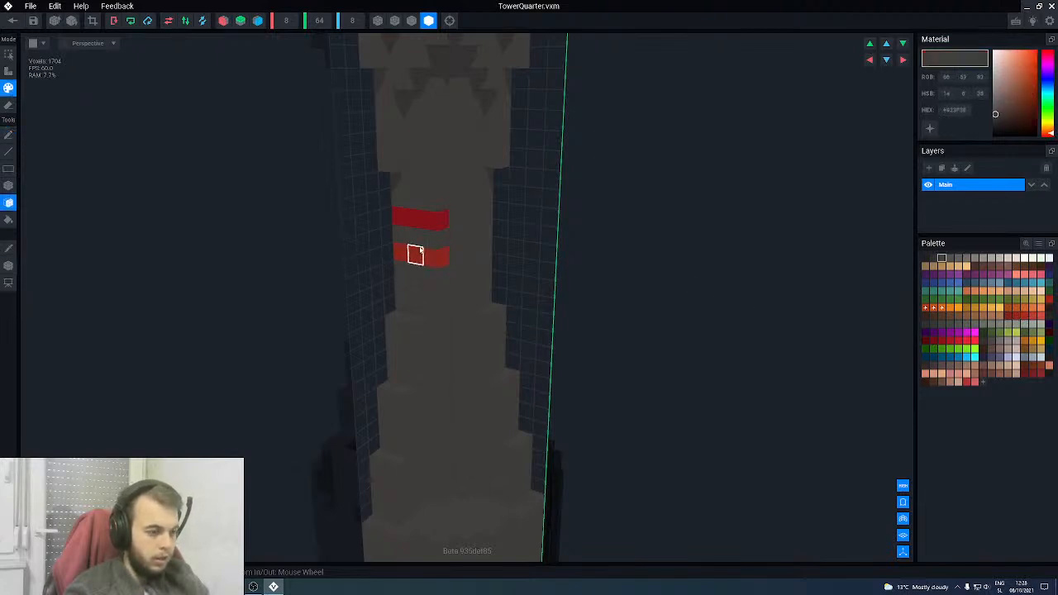
pyautogui.click(413, 254)
# - Show the voxel model with edge outlines and sample the tower body's grey #423F3E as the paint colour
pyautogui.scroll(-4, 389, 286)
pyautogui.keyDown('alt'); pyautogui.click(413, 235); pyautogui.keyUp('alt')
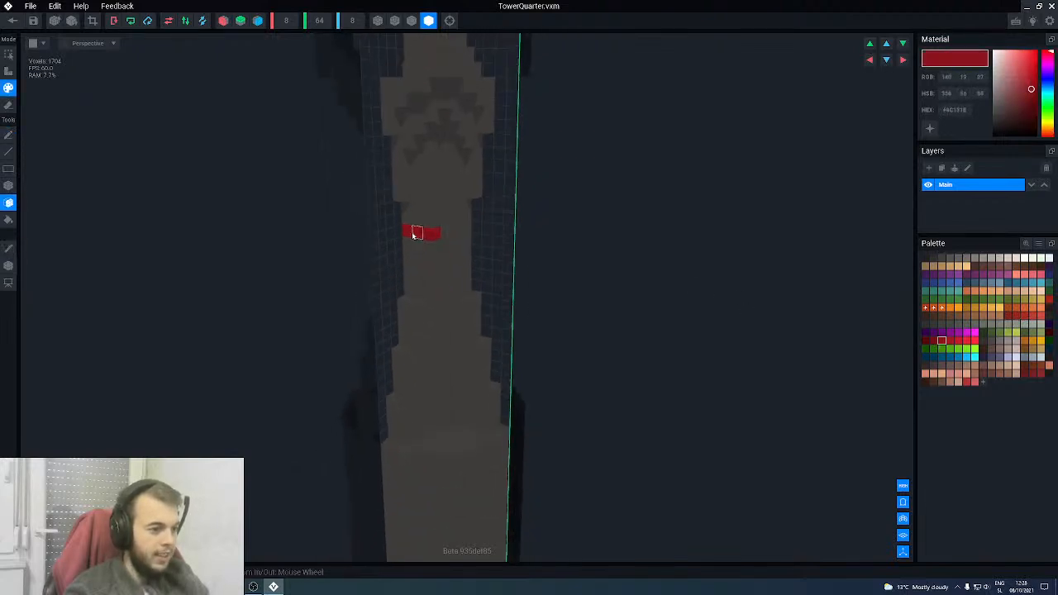
pyautogui.click(412, 22)
pyautogui.moveTo(420, 182); pyautogui.dragTo(420, 182, button='right')
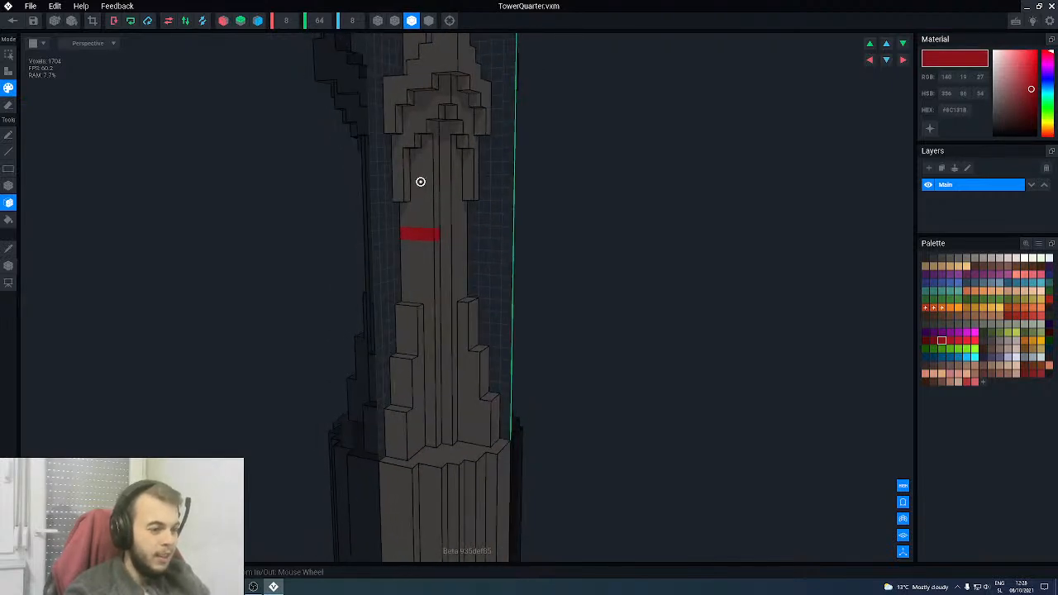
pyautogui.keyDown('alt'); pyautogui.click(428, 259); pyautogui.keyUp('alt')
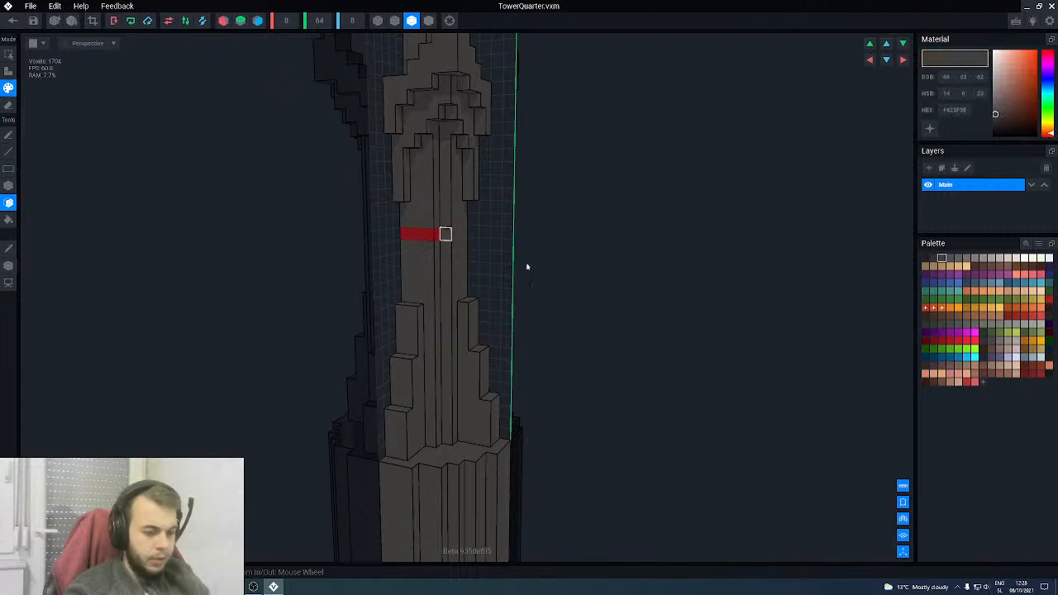
pyautogui.click(973, 340)
pyautogui.click(934, 341)
pyautogui.click(972, 341)
pyautogui.click(933, 341)
# - Repaint the remaining dark red band on the shaft with the body grey #423F3E
pyautogui.moveTo(453, 259); pyautogui.dragTo(397, 266, button='right')
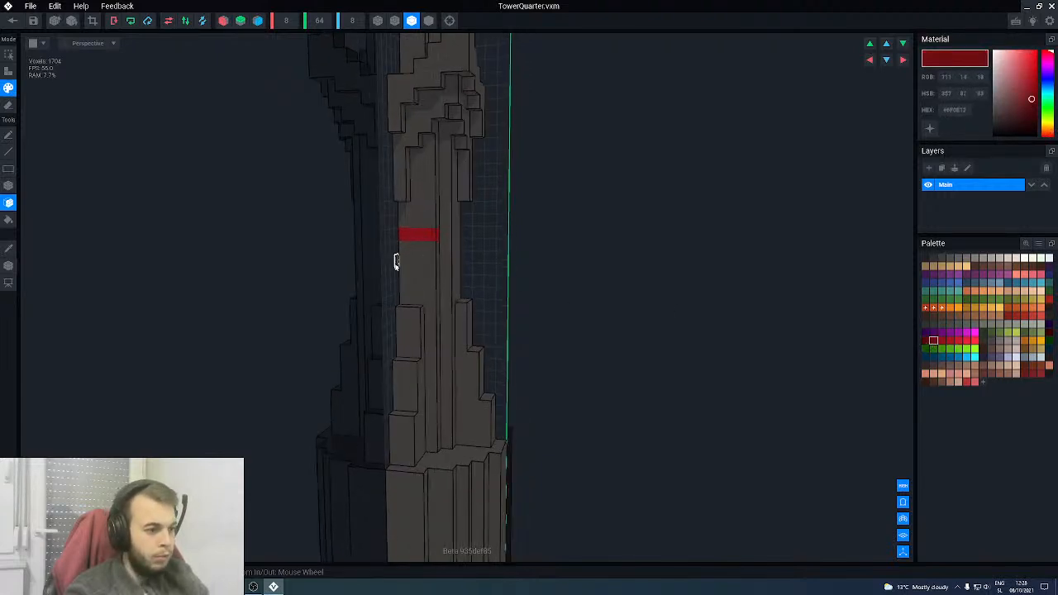
pyautogui.keyDown('alt'); pyautogui.click(405, 262); pyautogui.keyUp('alt')
pyautogui.click(415, 238)
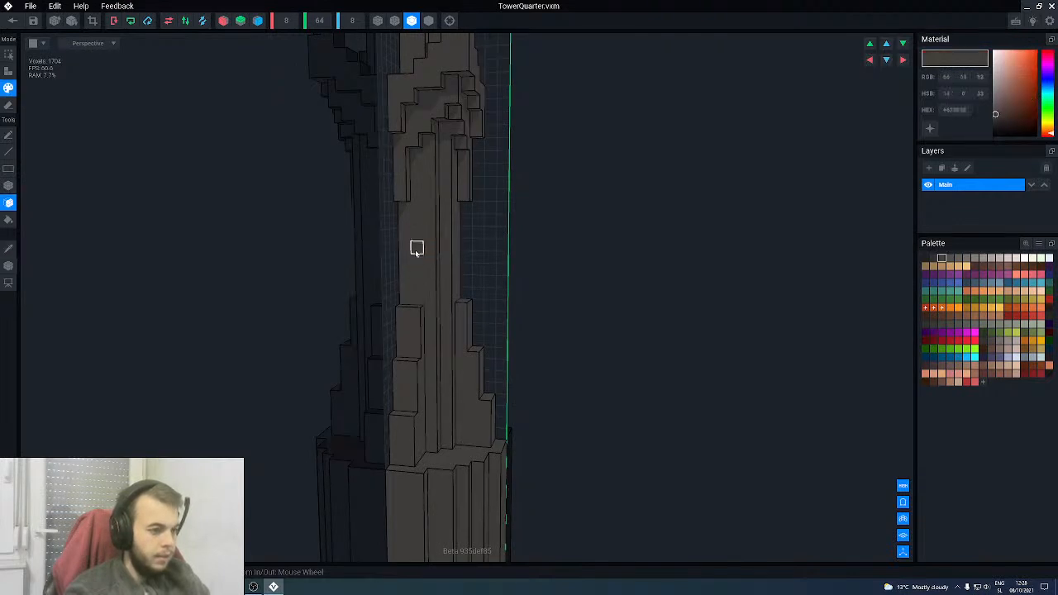
# - Double the voxel resolution of the tower quarter so its size is 16 × 128 × 16
pyautogui.scroll(-5, 420, 249)
pyautogui.moveTo(423, 251); pyautogui.dragTo(437, 274, button='right')
pyautogui.scroll(5, 402, 207)
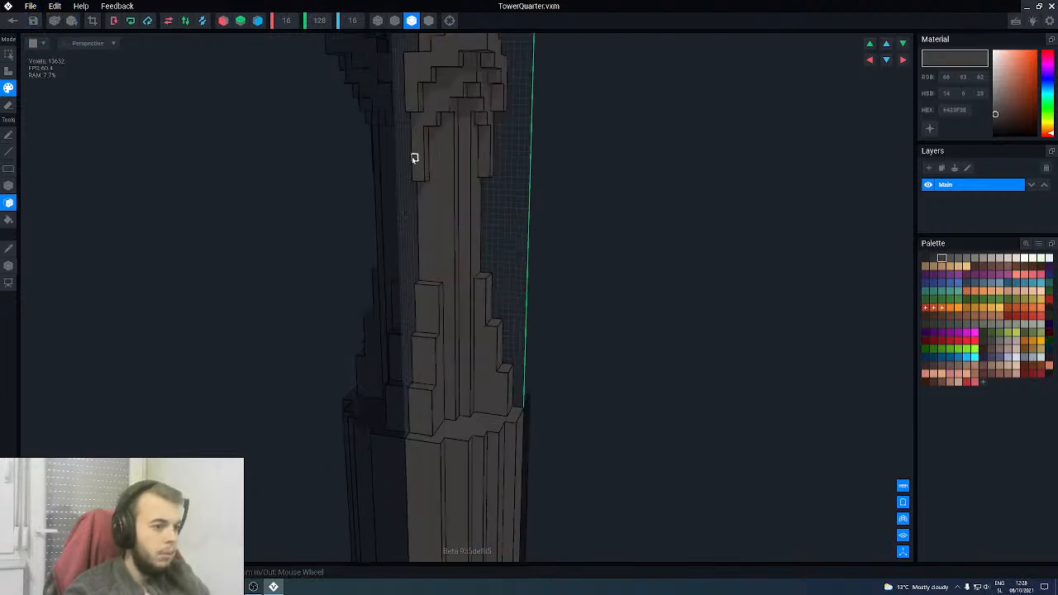
# - Attach small voxel blocks under the steps on both sides of the upper arch with the Box tool to refine its edge
pyautogui.scroll(1, 414, 160)
pyautogui.moveTo(420, 184); pyautogui.dragTo(420, 184, button='right')
pyautogui.scroll(3, 399, 143)
pyautogui.moveTo(393, 142); pyautogui.dragTo(424, 174, button='right')
pyautogui.scroll(1, 438, 170)
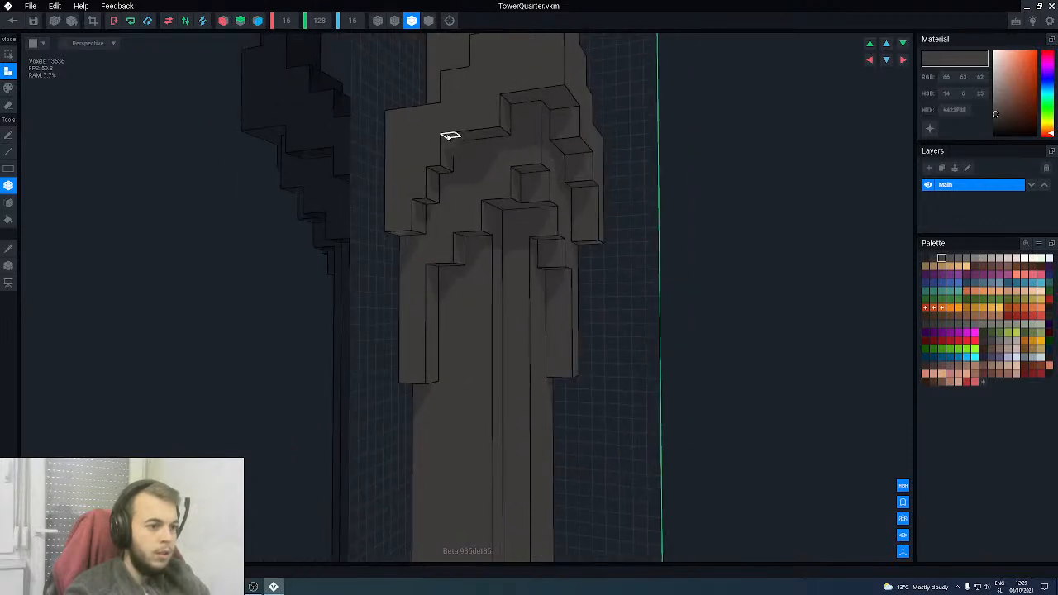
pyautogui.moveTo(491, 115); pyautogui.dragTo(501, 118, button='right')
pyautogui.moveTo(604, 91); pyautogui.dragTo(589, 93, button='right')
pyautogui.moveTo(599, 145); pyautogui.dragTo(586, 147, button='right')
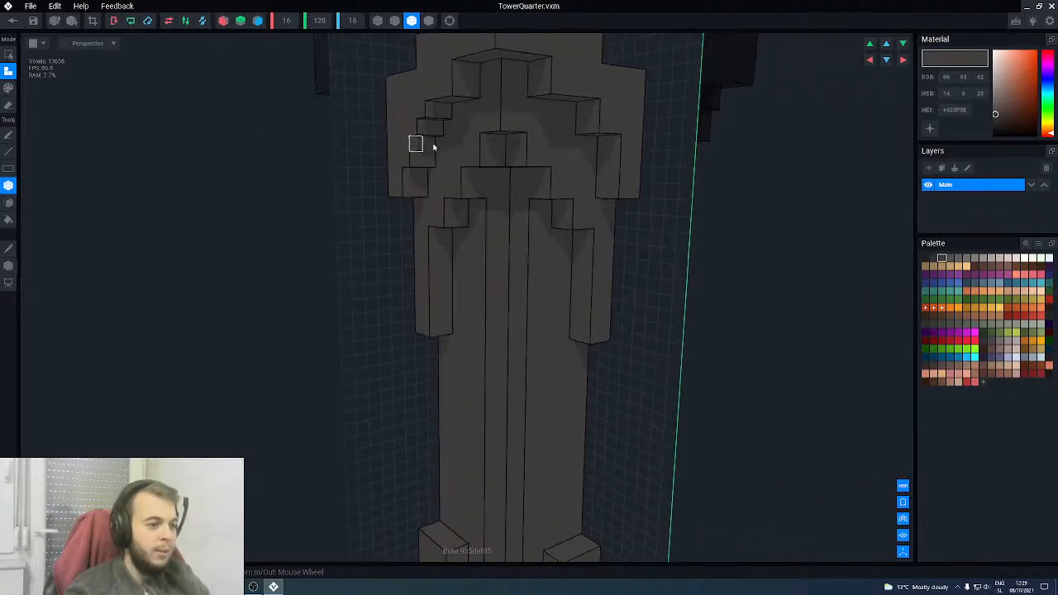
pyautogui.click(603, 145)
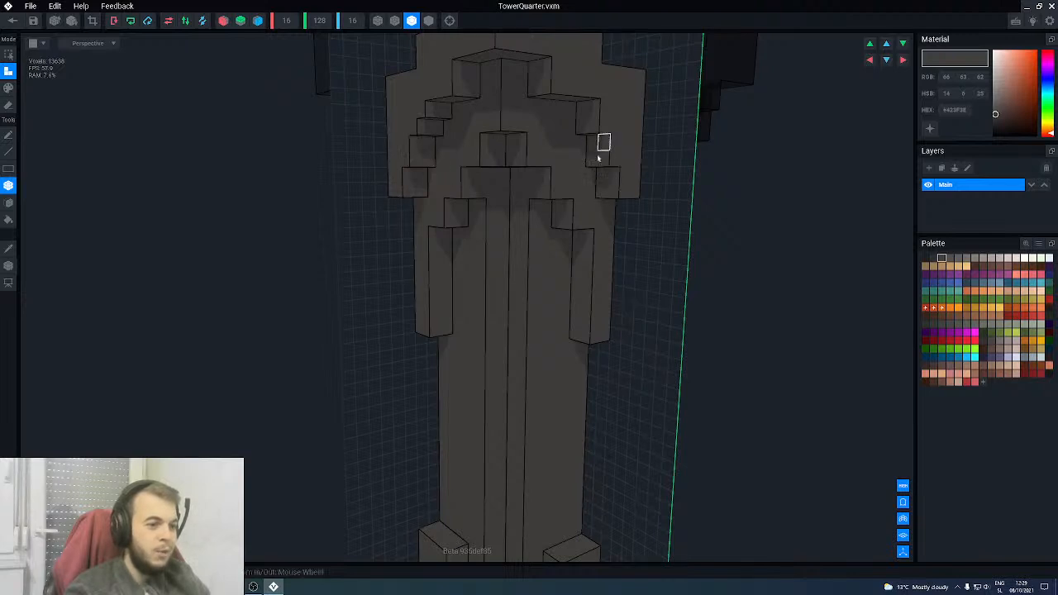
# - Attach voxels beneath the inner top of the upper arch on both sides of its centre corner
pyautogui.moveTo(591, 107); pyautogui.dragTo(551, 91, button='right')
pyautogui.scroll(2, 554, 103)
pyautogui.scroll(2, 550, 91)
pyautogui.moveTo(550, 91); pyautogui.dragTo(551, 131, button='middle')
pyautogui.click(512, 103)
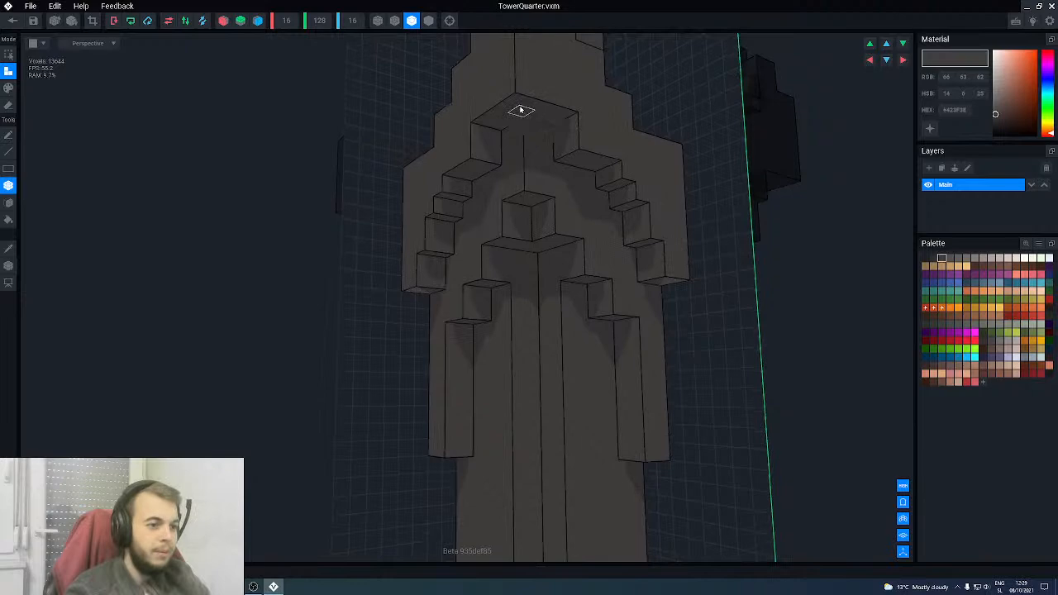
pyautogui.click(565, 121)
pyautogui.moveTo(479, 125); pyautogui.dragTo(502, 166, button='right')
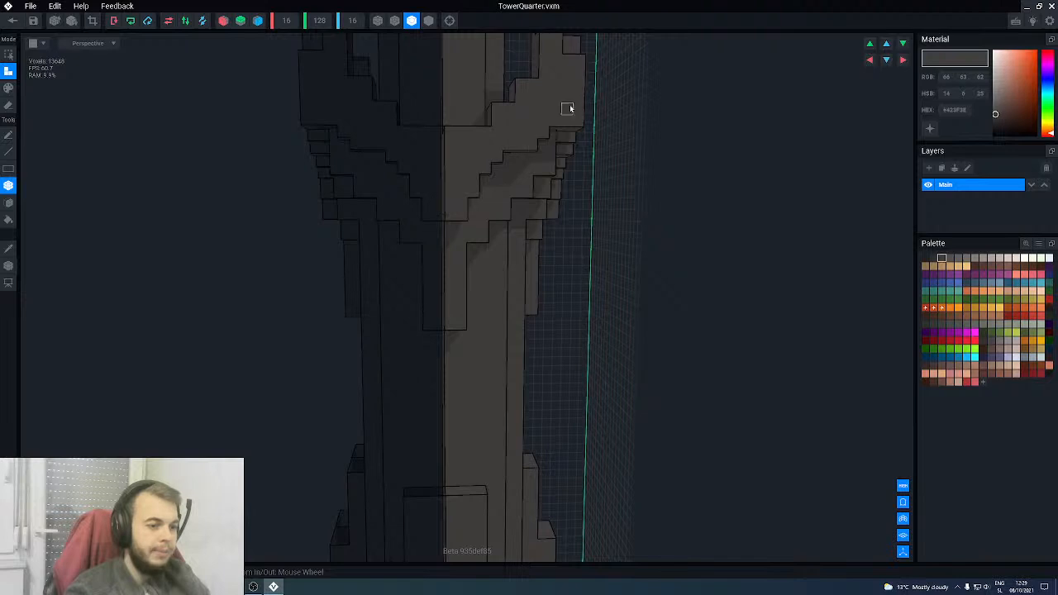
# - Erase a surplus voxel from the stepped edge of the upper arch
pyautogui.moveTo(494, 153)
pyautogui.mouseDown(button='right')
pyautogui.moveTo(546, 127)
pyautogui.moveTo(541, 168)
pyautogui.moveTo(560, 180)
pyautogui.moveTo(525, 199)
pyautogui.moveTo(530, 179)
pyautogui.moveTo(524, 188)
pyautogui.mouseUp(button='right')
pyautogui.press('e')
pyautogui.click(524, 188)
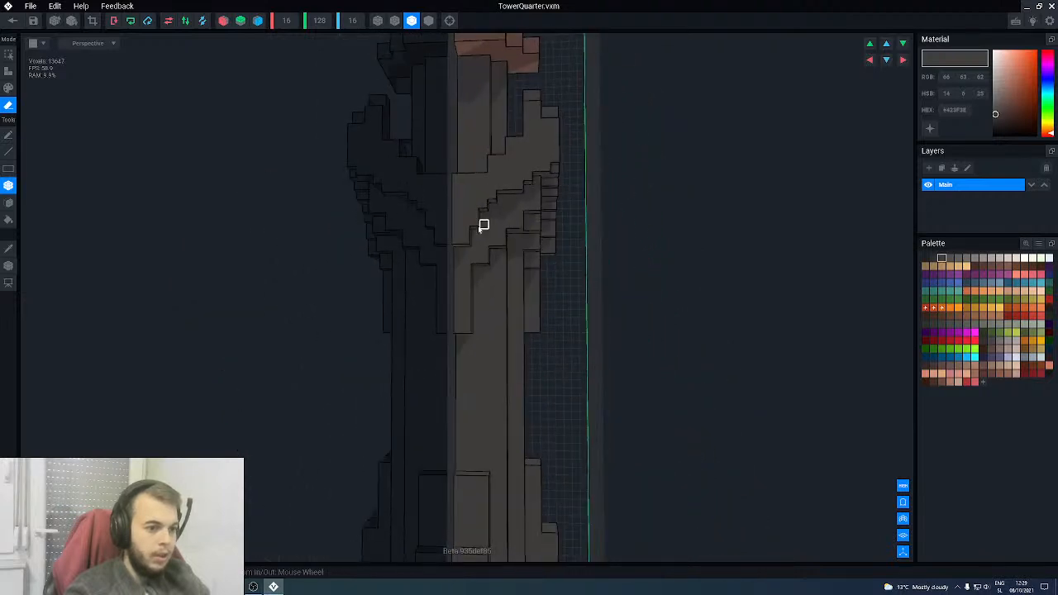
# - Attach a narrow vertical strip of voxels hanging from the lower point of the flared ledge
pyautogui.moveTo(466, 206)
pyautogui.mouseDown(button='right')
pyautogui.moveTo(455, 207)
pyautogui.moveTo(451, 171)
pyautogui.moveTo(438, 173)
pyautogui.mouseUp(button='right')
pyautogui.scroll(2, 454, 205)
pyautogui.press('a')
pyautogui.moveTo(438, 167); pyautogui.dragTo(436, 224)
pyautogui.moveTo(435, 173); pyautogui.dragTo(441, 248)
pyautogui.moveTo(441, 250); pyautogui.dragTo(445, 256, button='right')
# - Erase corner voxels above the apex of the upper arch with the Line tool to carve a stepped notch
pyautogui.scroll(-5, 447, 253)
pyautogui.moveTo(464, 217); pyautogui.dragTo(524, 191, button='right')
pyautogui.scroll(3, 474, 187)
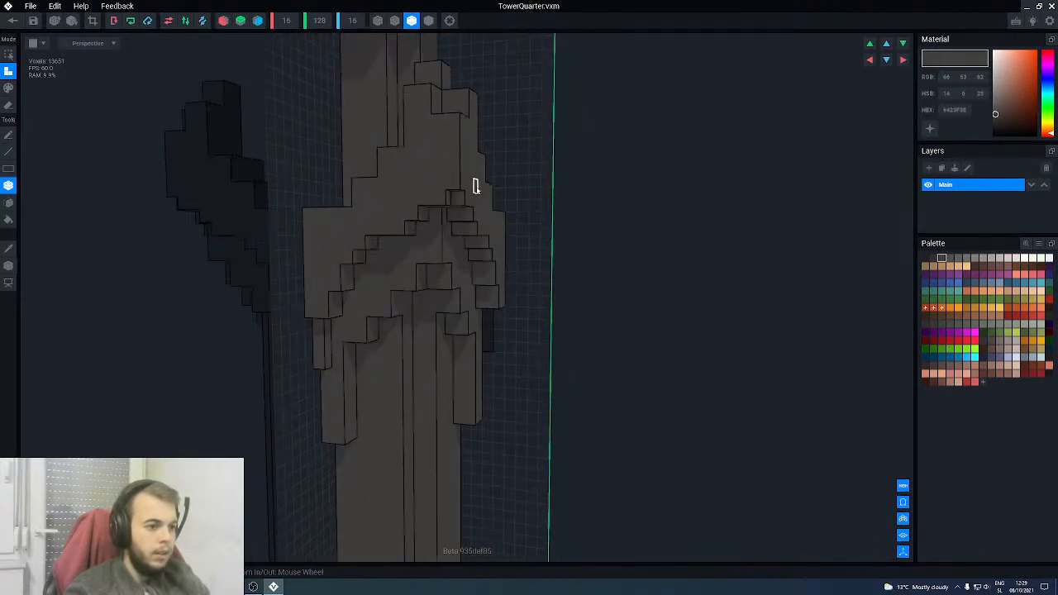
pyautogui.press('e')
pyautogui.press('l')
pyautogui.click(453, 182)
pyautogui.moveTo(446, 189)
pyautogui.mouseDown(button='right')
pyautogui.moveTo(414, 218)
pyautogui.moveTo(425, 185)
pyautogui.mouseUp(button='right')
pyautogui.click(431, 177)
pyautogui.scroll(2, 460, 201)
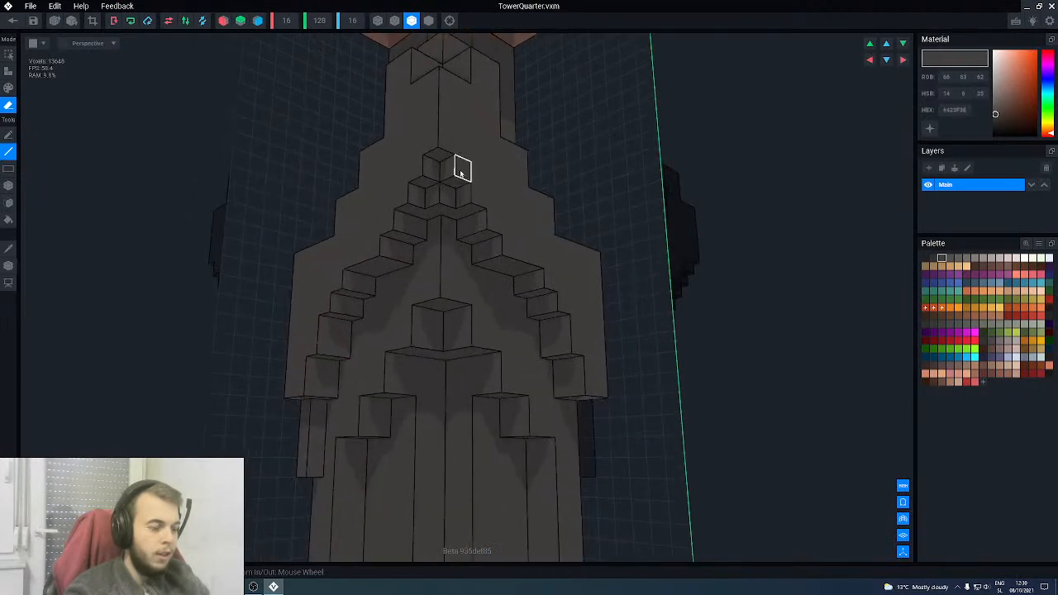
pyautogui.moveTo(450, 197); pyautogui.dragTo(448, 193, button='right')
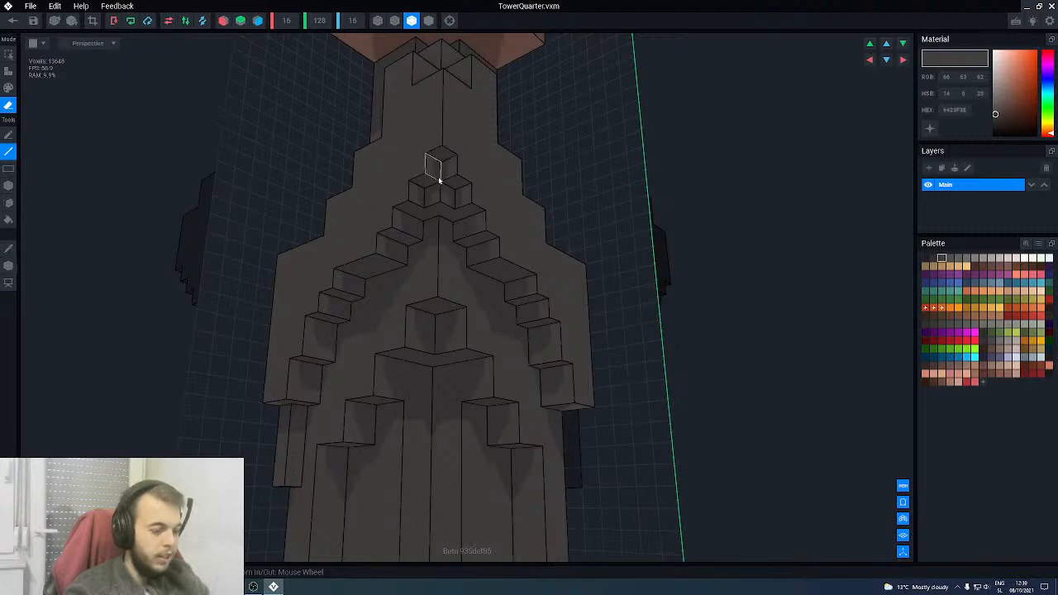
# - Attach voxel lines to the peak above the arch, forming smaller steps that narrow into a thin upright spike
pyautogui.press('a')
pyautogui.moveTo(439, 183); pyautogui.dragTo(430, 221, button='right')
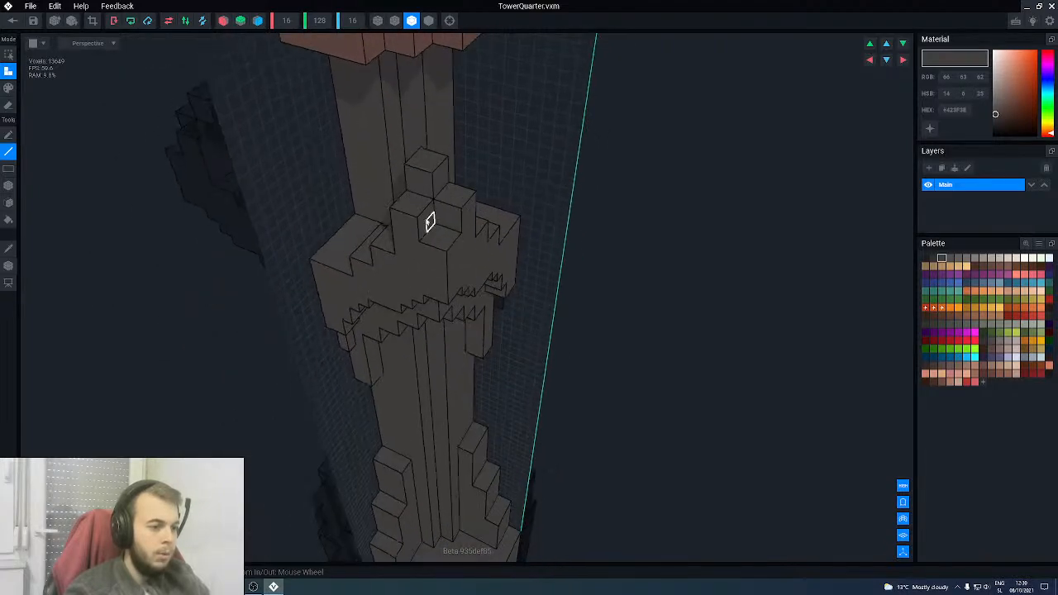
pyautogui.click(434, 207)
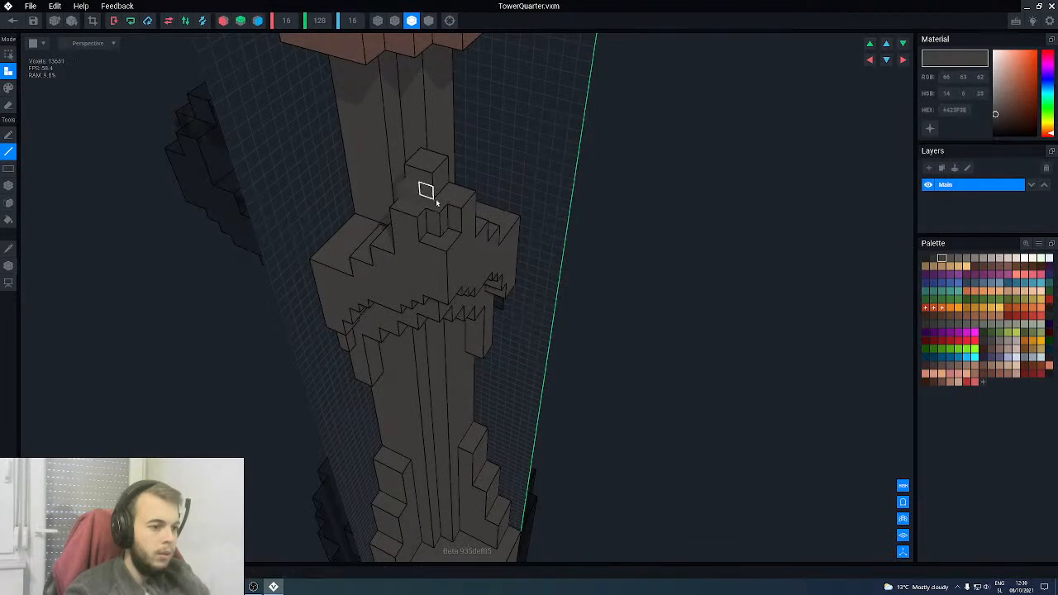
pyautogui.scroll(-2, 426, 200)
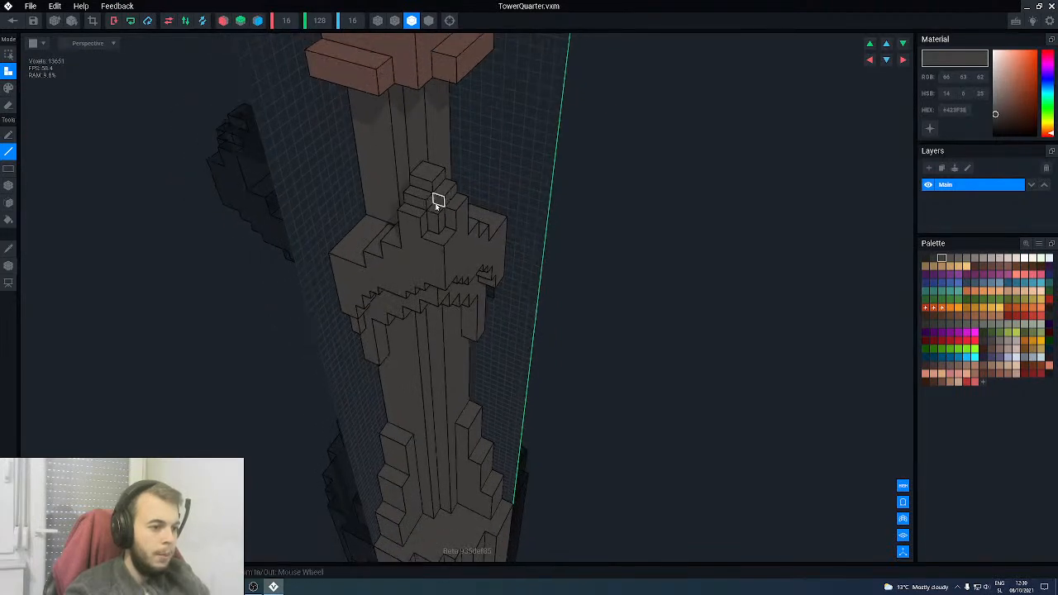
pyautogui.click(437, 205)
pyautogui.moveTo(422, 216); pyautogui.dragTo(427, 144, button='right')
pyautogui.scroll(2, 421, 215)
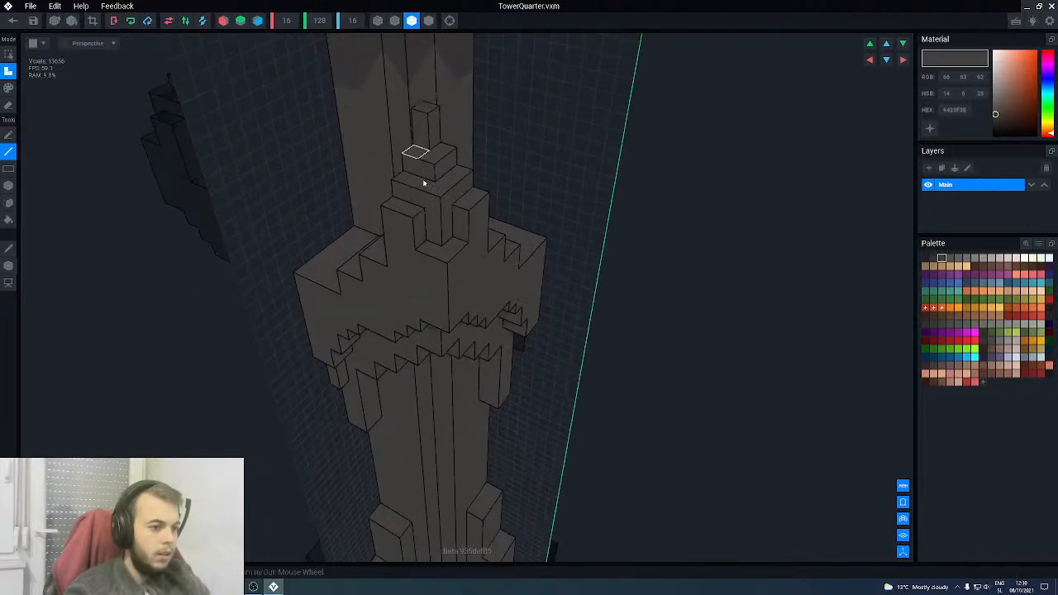
# - Thicken the thin spike at the top of the peak with extra voxel lines on the side facing the shaft
pyautogui.scroll(-3, 427, 219)
pyautogui.moveTo(428, 219); pyautogui.dragTo(426, 220, button='right')
pyautogui.scroll(3, 368, 182)
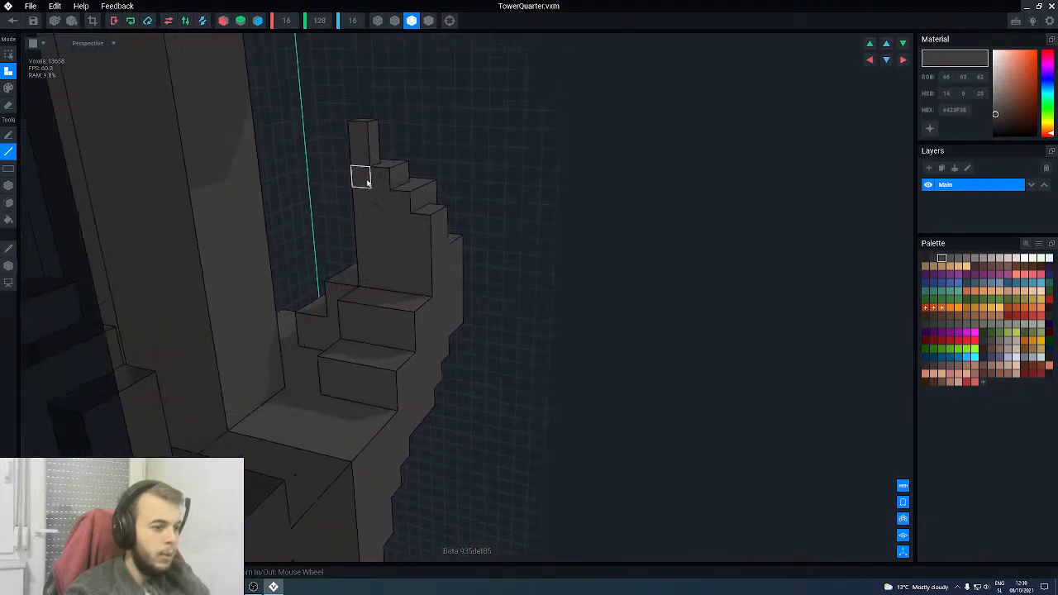
pyautogui.moveTo(368, 183); pyautogui.dragTo(368, 182, button='right')
pyautogui.moveTo(361, 147); pyautogui.dragTo(335, 187, button='right')
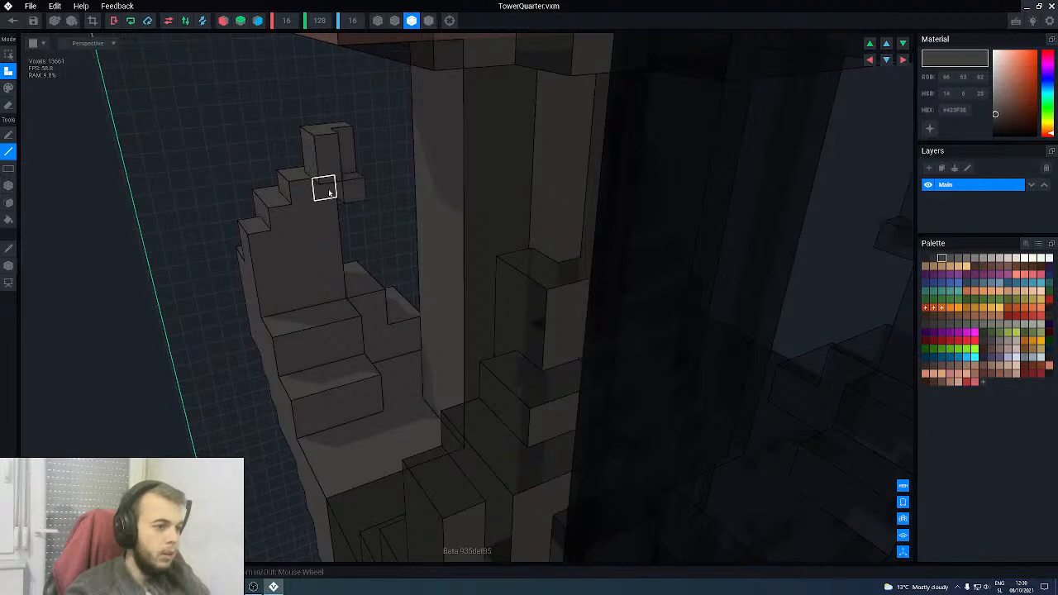
pyautogui.moveTo(340, 136); pyautogui.dragTo(340, 135)
pyautogui.moveTo(340, 136); pyautogui.dragTo(287, 217, button='right')
# - Widen the thin spike on the peak into a square block with the Box tool and erase surplus voxels beside it with the Face tool
pyautogui.press('b')
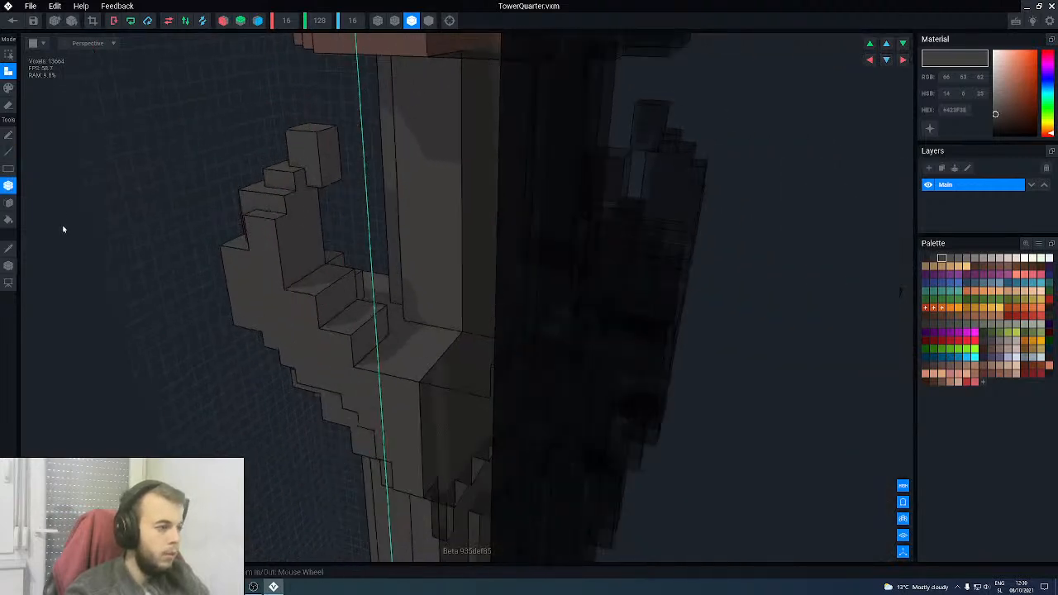
pyautogui.moveTo(239, 319); pyautogui.dragTo(293, 217, button='right')
pyautogui.scroll(8, 314, 198)
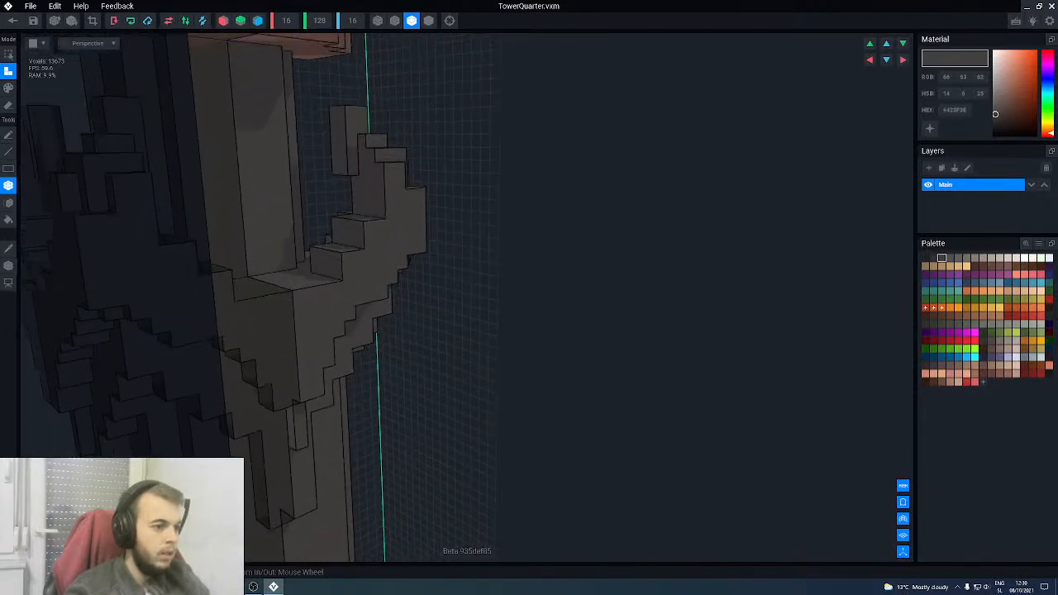
pyautogui.moveTo(359, 183)
pyautogui.mouseDown(button='right')
pyautogui.moveTo(348, 189)
pyautogui.moveTo(362, 208)
pyautogui.moveTo(334, 232)
pyautogui.mouseUp(button='right')
pyautogui.press('e')
pyautogui.press('p')
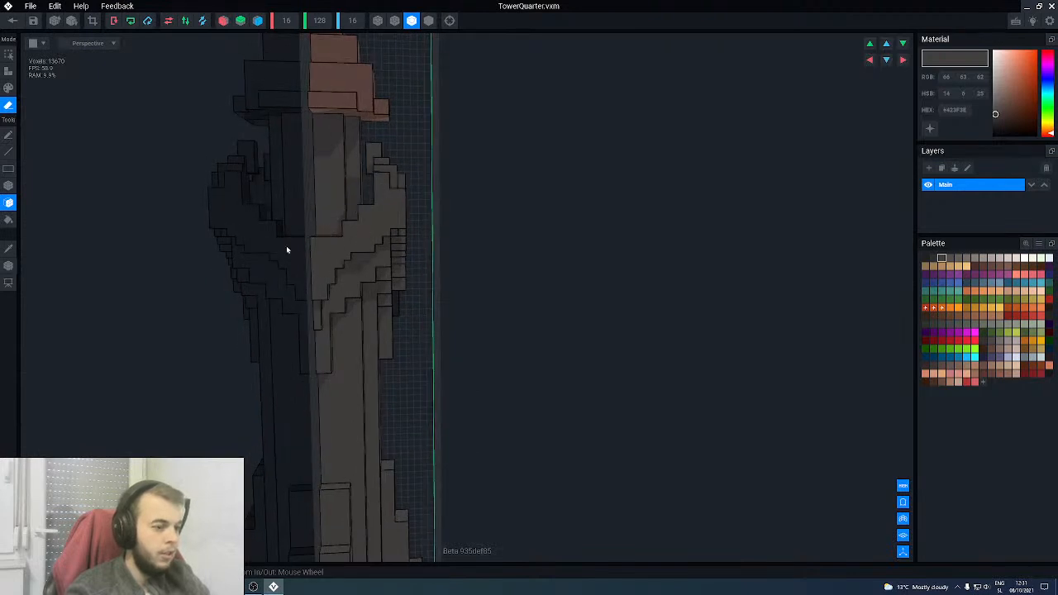
# - Attach rows of voxels across the step corners above the flared ledge on one side, splitting the large steps into half-size ones
pyautogui.moveTo(363, 232)
pyautogui.mouseDown(button='right')
pyautogui.moveTo(355, 146)
pyautogui.moveTo(347, 230)
pyautogui.moveTo(329, 233)
pyautogui.mouseUp(button='right')
pyautogui.scroll(2, 329, 234)
pyautogui.press('a')
pyautogui.press('l')
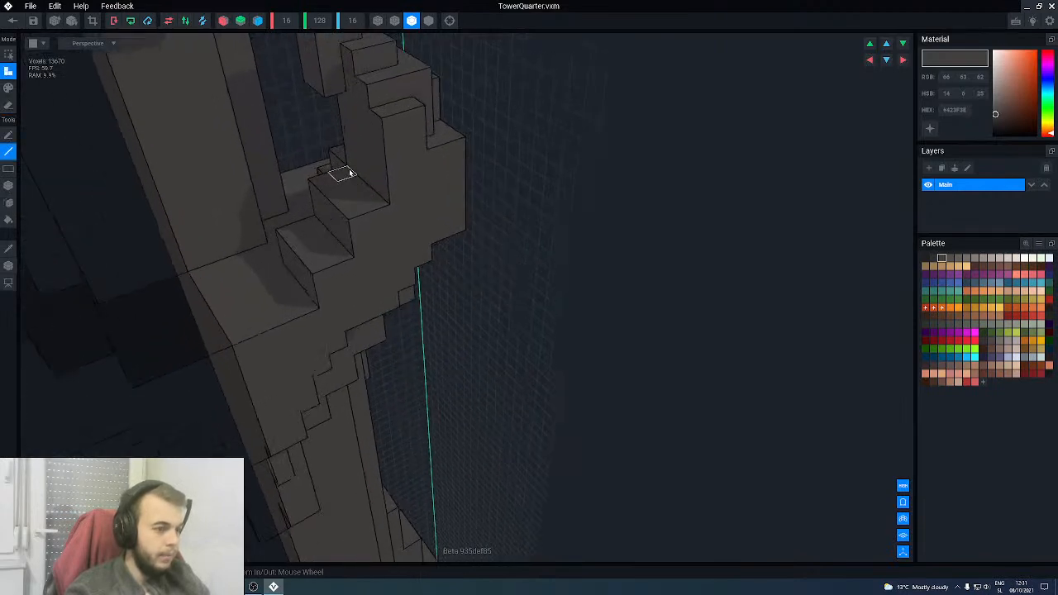
pyautogui.moveTo(383, 202); pyautogui.dragTo(339, 257)
pyautogui.press('f')
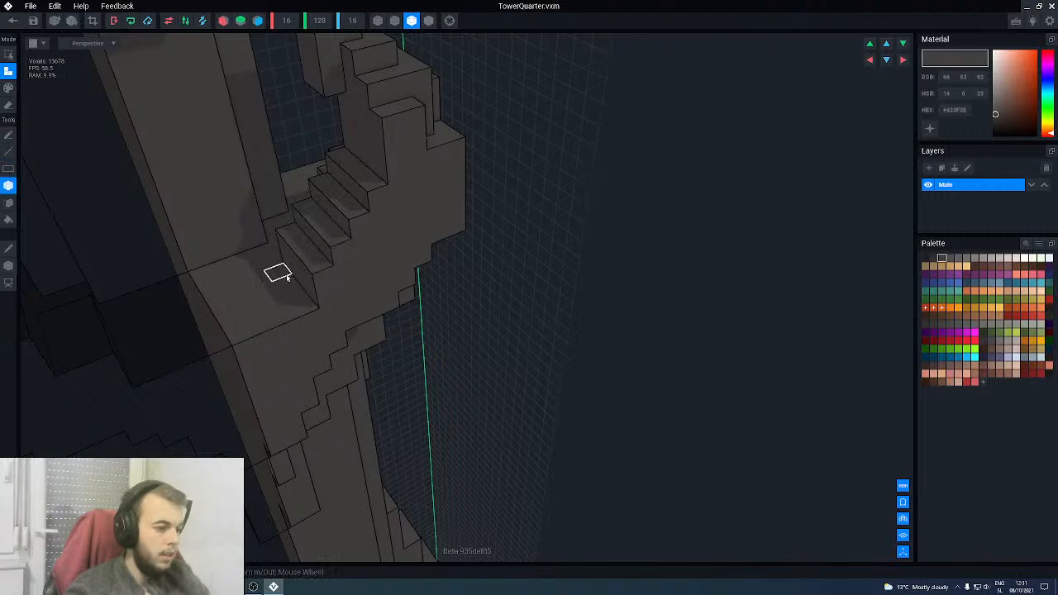
pyautogui.moveTo(277, 305)
pyautogui.mouseDown(button='right')
pyautogui.moveTo(319, 281)
pyautogui.moveTo(286, 293)
pyautogui.moveTo(348, 291)
pyautogui.moveTo(294, 299)
pyautogui.mouseUp(button='right')
pyautogui.scroll(-3, 308, 298)
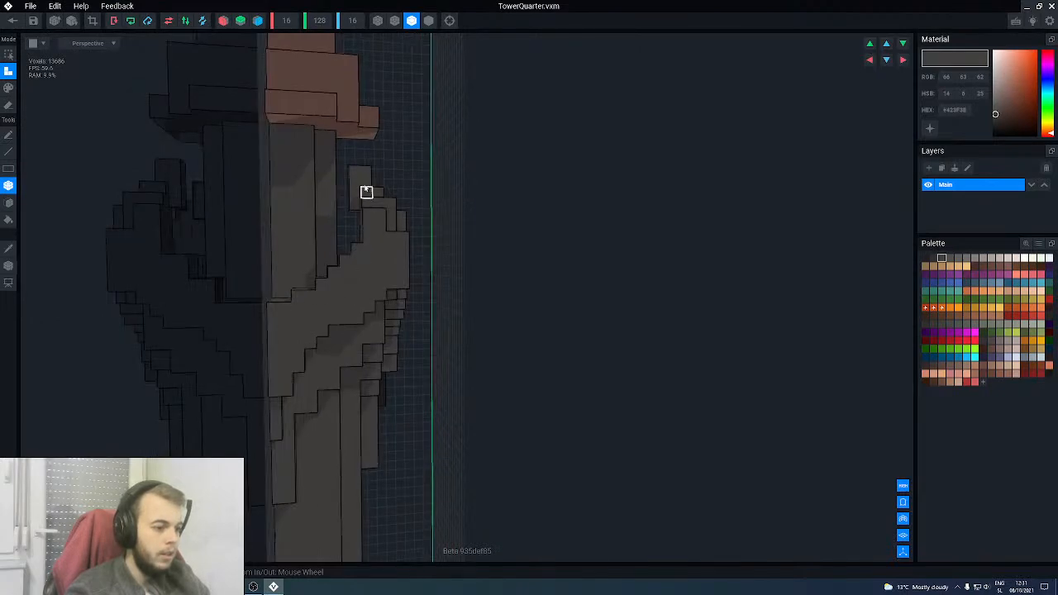
# - Add matching half-height rows of voxels to the large steps above the flared ledge on the adjoining side with the Box tool
pyautogui.moveTo(356, 261)
pyautogui.mouseDown(button='right')
pyautogui.moveTo(317, 287)
pyautogui.moveTo(357, 279)
pyautogui.mouseUp(button='right')
pyautogui.moveTo(486, 324); pyautogui.dragTo(469, 319, button='right')
pyautogui.scroll(3, 496, 320)
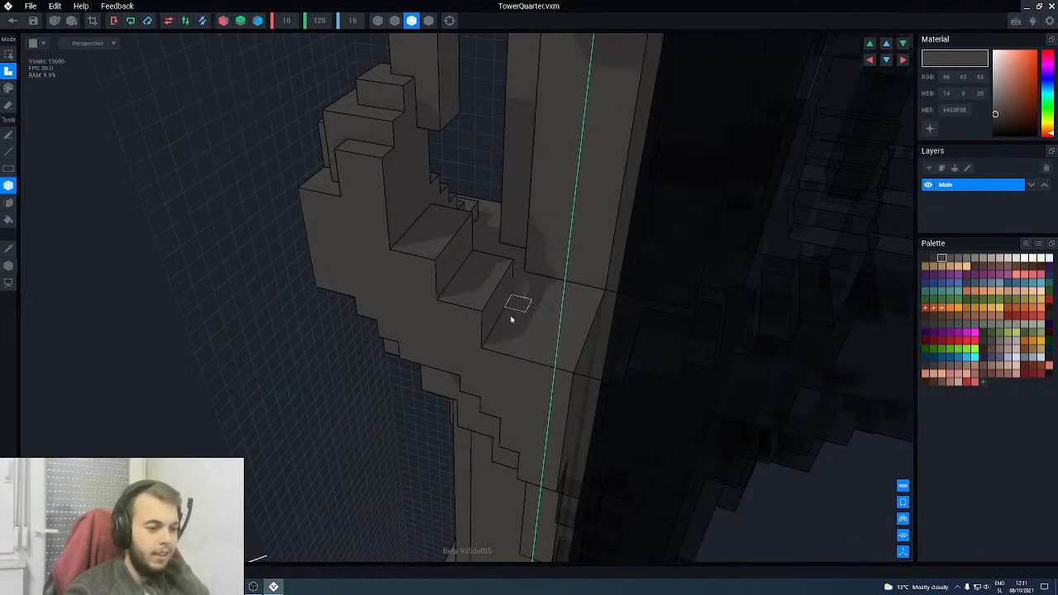
pyautogui.click(507, 324)
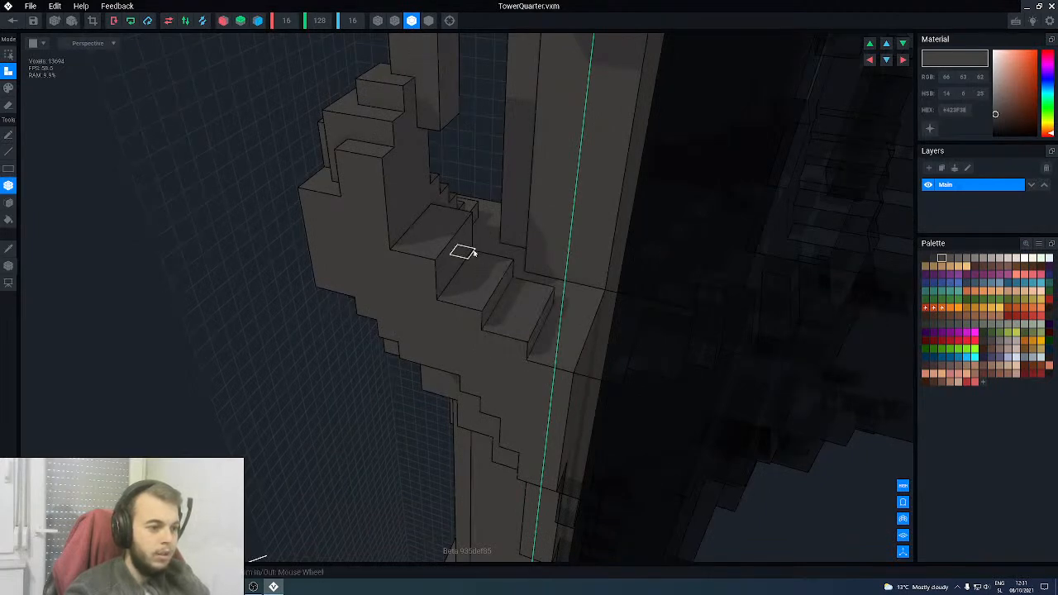
pyautogui.click(461, 289)
# - Attach a narrow vertical strip of voxels beneath the long lower tip of the lower arch
pyautogui.moveTo(413, 253); pyautogui.dragTo(374, 283, button='right')
pyautogui.moveTo(357, 451); pyautogui.dragTo(347, 343, button='middle')
pyautogui.moveTo(347, 343); pyautogui.dragTo(337, 345, button='right')
pyautogui.scroll(3, 333, 273)
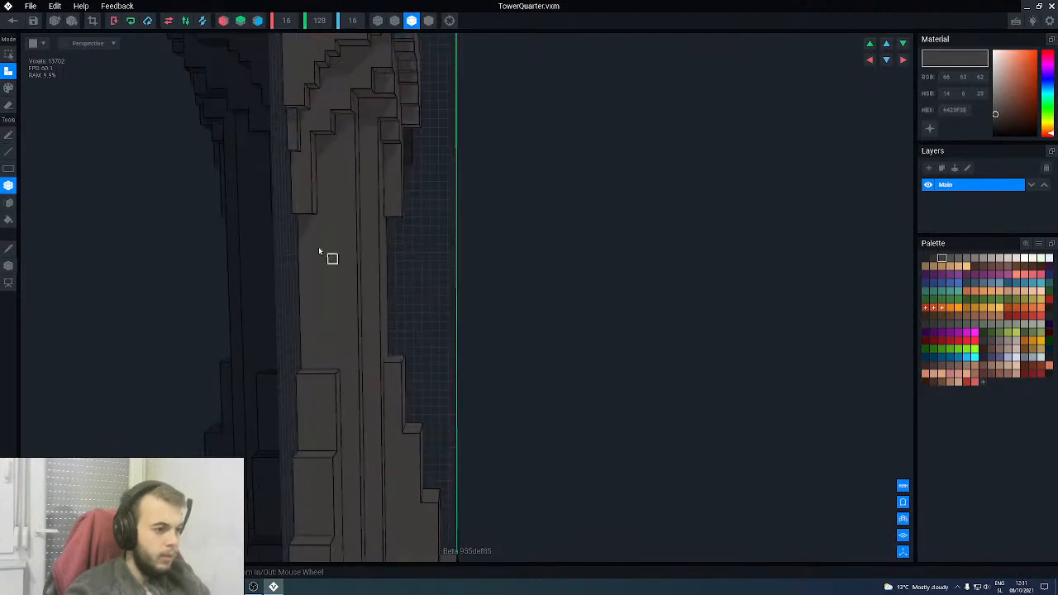
pyautogui.moveTo(322, 241); pyautogui.dragTo(318, 245, button='right')
pyautogui.scroll(2, 305, 251)
pyautogui.moveTo(278, 275); pyautogui.dragTo(289, 239, button='right')
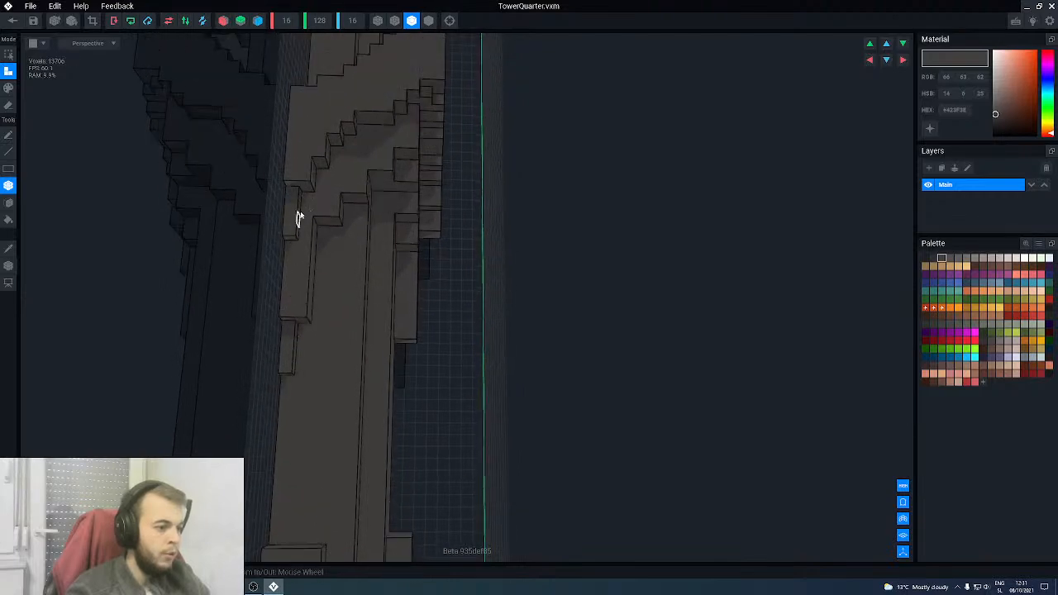
# - Fill the inner step corners along both slopes of the lower arch with small voxel boxes to make finer steps
pyautogui.moveTo(302, 298); pyautogui.dragTo(294, 294, button='right')
pyautogui.moveTo(288, 274); pyautogui.dragTo(295, 279, button='middle')
pyautogui.moveTo(369, 267); pyautogui.dragTo(366, 267, button='right')
pyautogui.scroll(1, 333, 311)
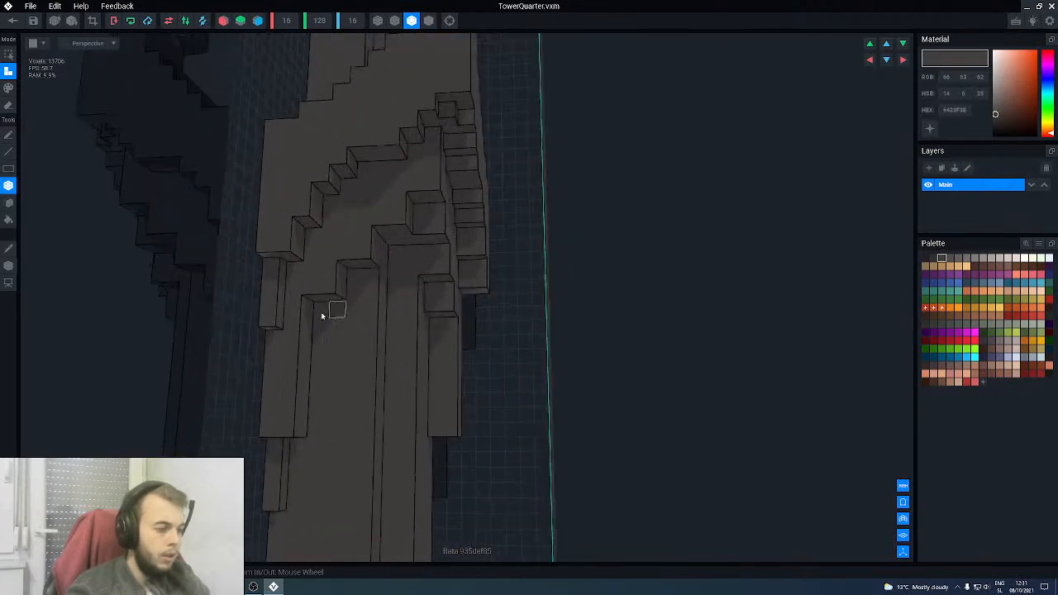
pyautogui.moveTo(330, 312); pyautogui.dragTo(303, 338, button='right')
pyautogui.scroll(2, 303, 330)
pyautogui.click(283, 299)
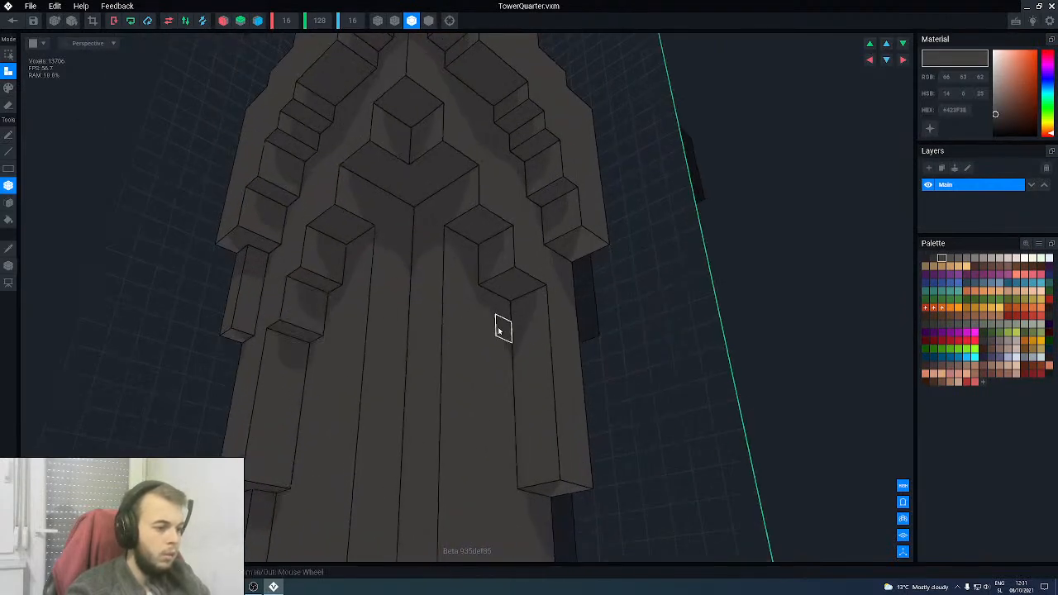
pyautogui.click(532, 304)
pyautogui.click(487, 256)
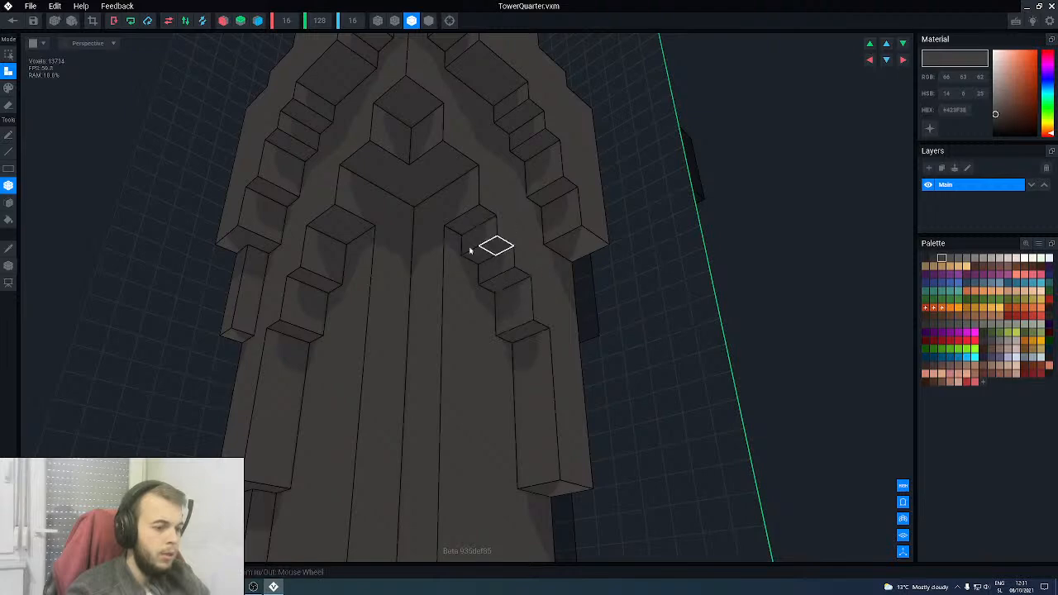
pyautogui.moveTo(340, 253); pyautogui.dragTo(323, 230)
# - Extend the underside of the lower arch's apex by one layer of voxels with the Face tool
pyautogui.scroll(-5, 332, 287)
pyautogui.moveTo(331, 317); pyautogui.dragTo(296, 351, button='right')
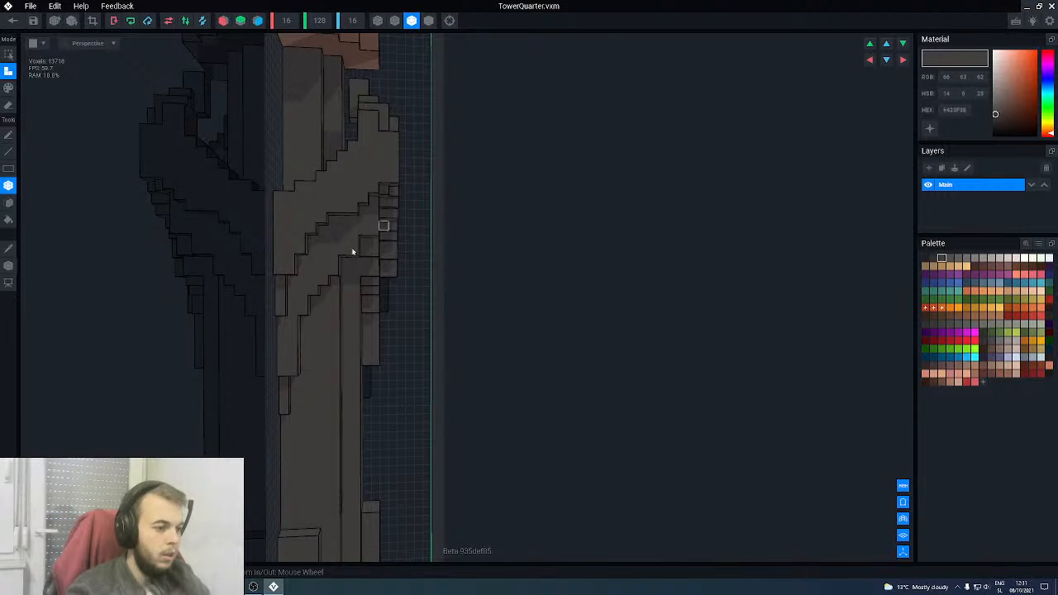
pyautogui.moveTo(356, 263); pyautogui.dragTo(335, 331, button='right')
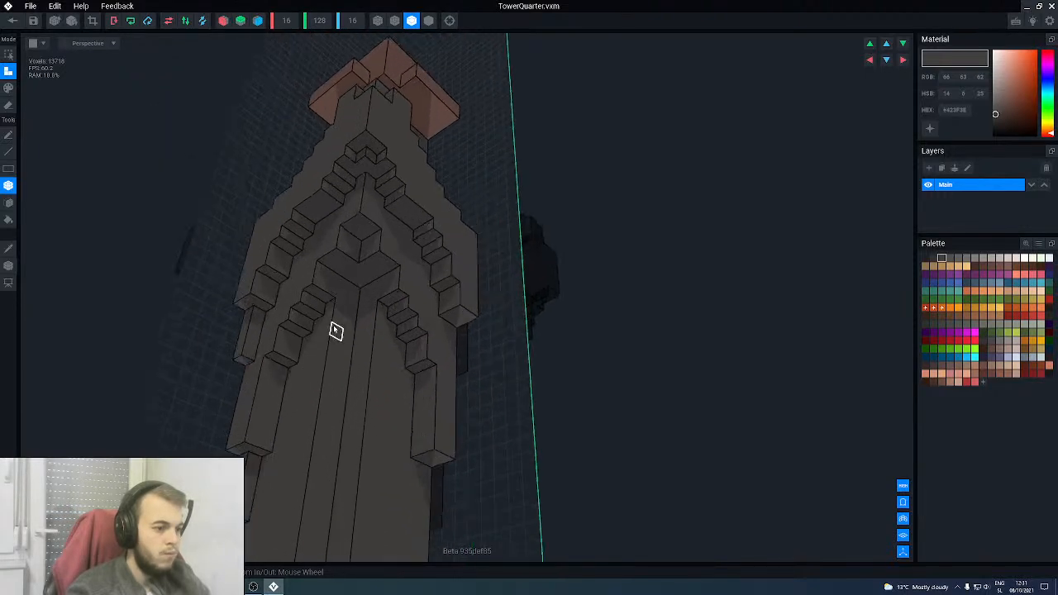
pyautogui.scroll(4, 339, 288)
pyautogui.press('f')
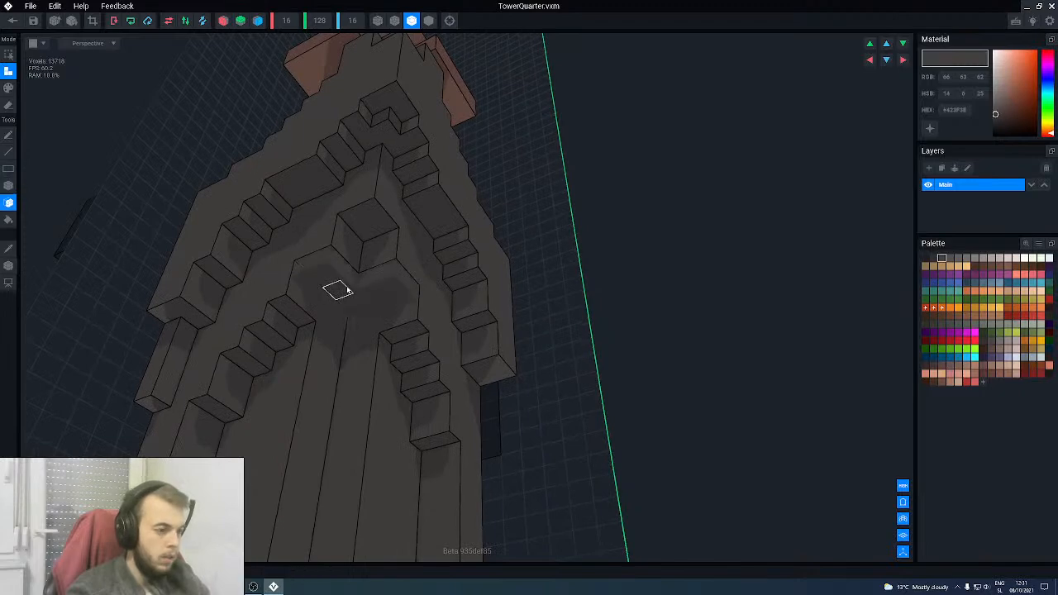
pyautogui.click(349, 291)
# - Erase voxels around the small notch at the lower arch's apex with the Line and Box tools to widen it in steps
pyautogui.scroll(-4, 338, 300)
pyautogui.moveTo(337, 301); pyautogui.dragTo(285, 371, button='right')
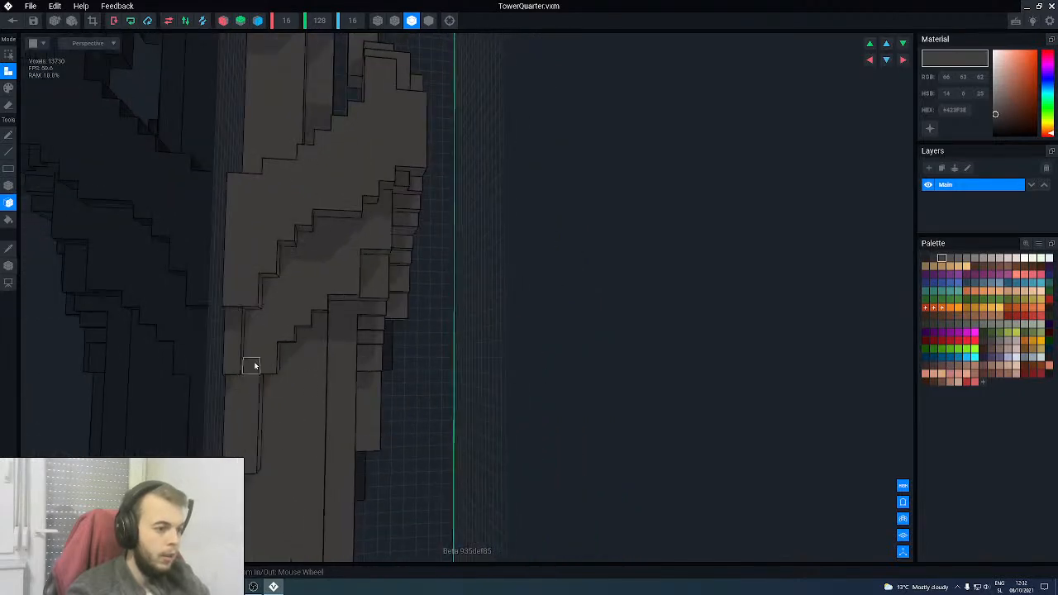
pyautogui.scroll(-4, 303, 323)
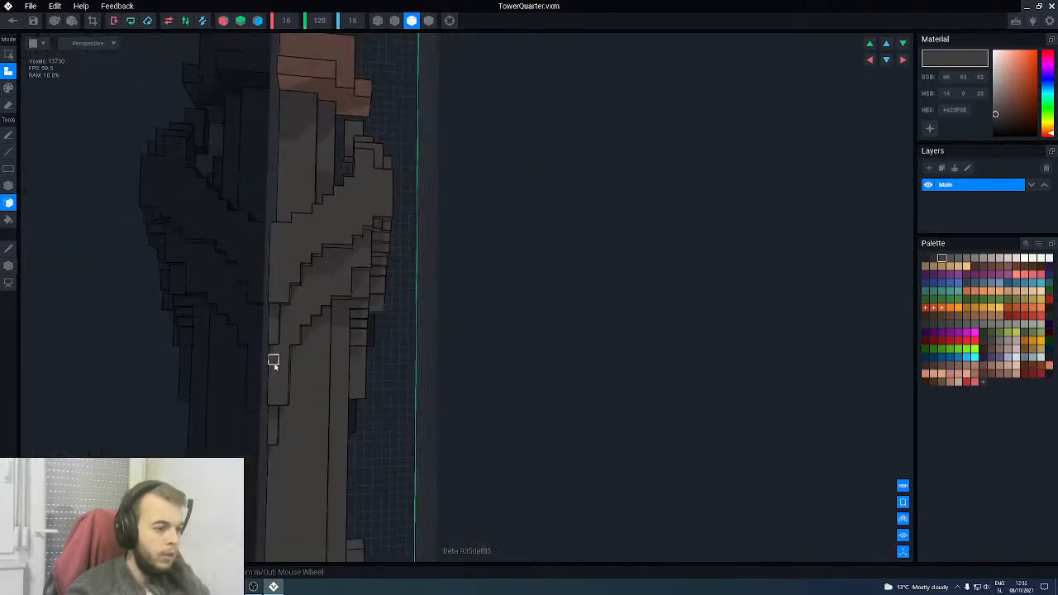
pyautogui.scroll(2, 304, 340)
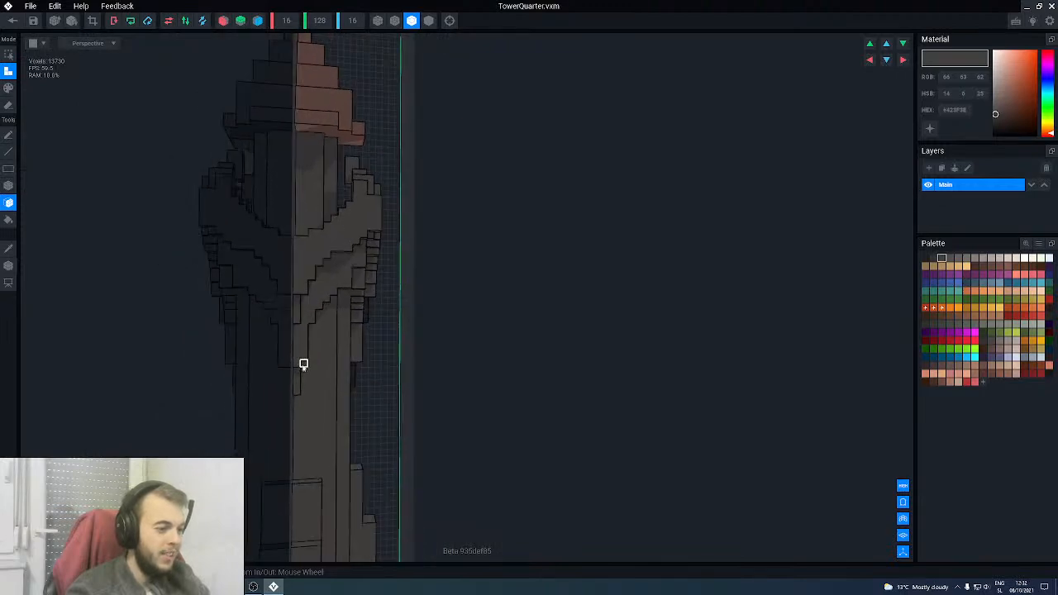
pyautogui.scroll(5, 356, 280)
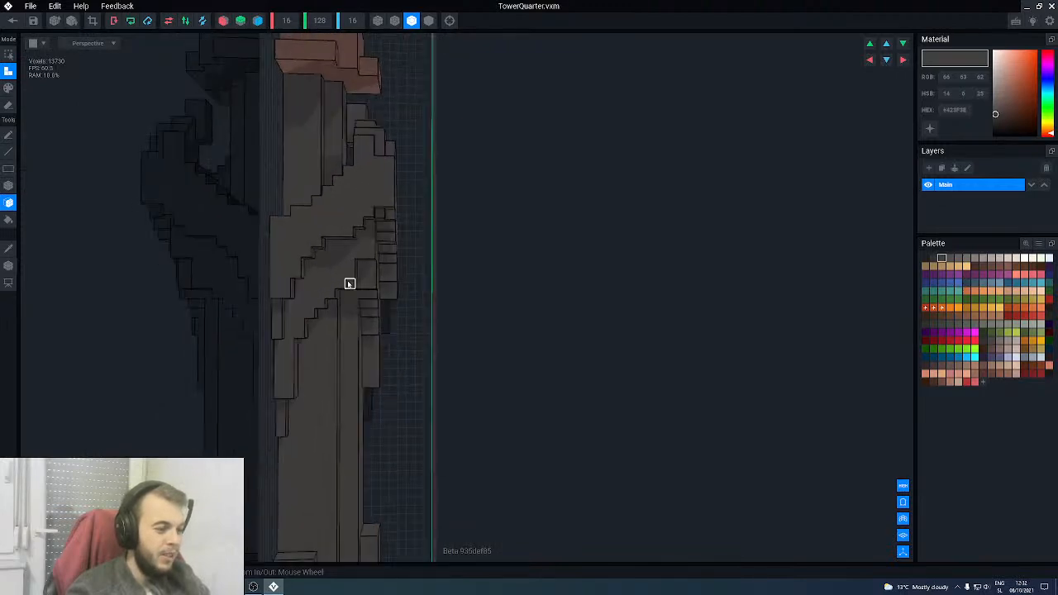
pyautogui.press('e')
pyautogui.press('l')
pyautogui.moveTo(350, 284); pyautogui.dragTo(352, 269)
pyautogui.moveTo(371, 283); pyautogui.dragTo(349, 296, button='right')
pyautogui.moveTo(354, 281); pyautogui.dragTo(345, 272)
pyautogui.moveTo(345, 272); pyautogui.dragTo(368, 283, button='right')
pyautogui.press('b')
pyautogui.moveTo(371, 283)
pyautogui.mouseDown()
pyautogui.moveTo(389, 262)
pyautogui.moveTo(358, 279)
pyautogui.moveTo(356, 271)
pyautogui.mouseUp()
# - Erase corner voxels along one slope of the lower arch with the Line tool to refine its steps
pyautogui.moveTo(344, 323); pyautogui.dragTo(359, 301, button='right')
pyautogui.scroll(-6, 359, 301)
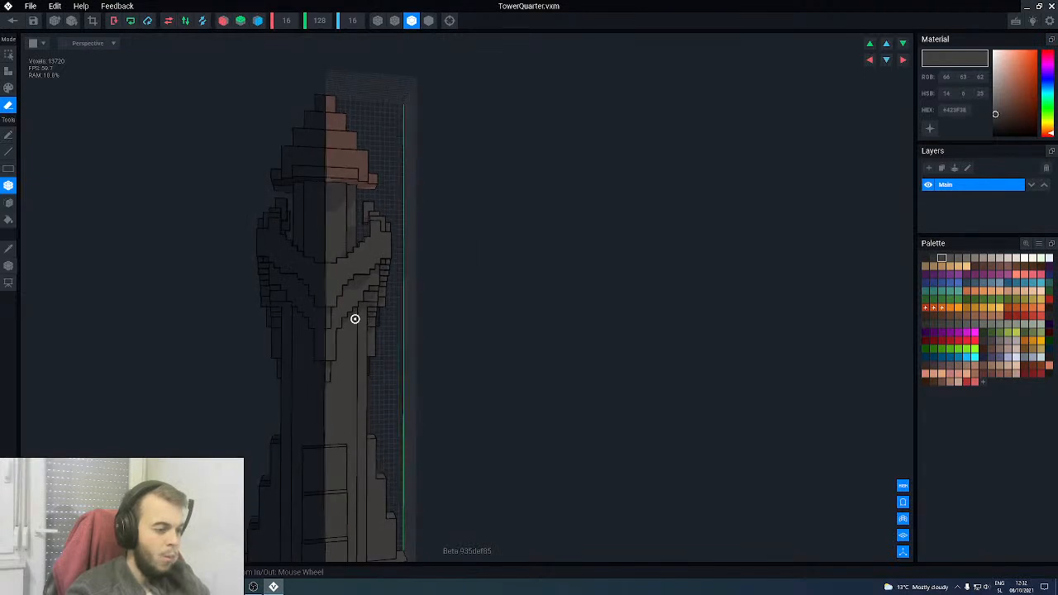
pyautogui.moveTo(356, 321); pyautogui.dragTo(338, 347, button='right')
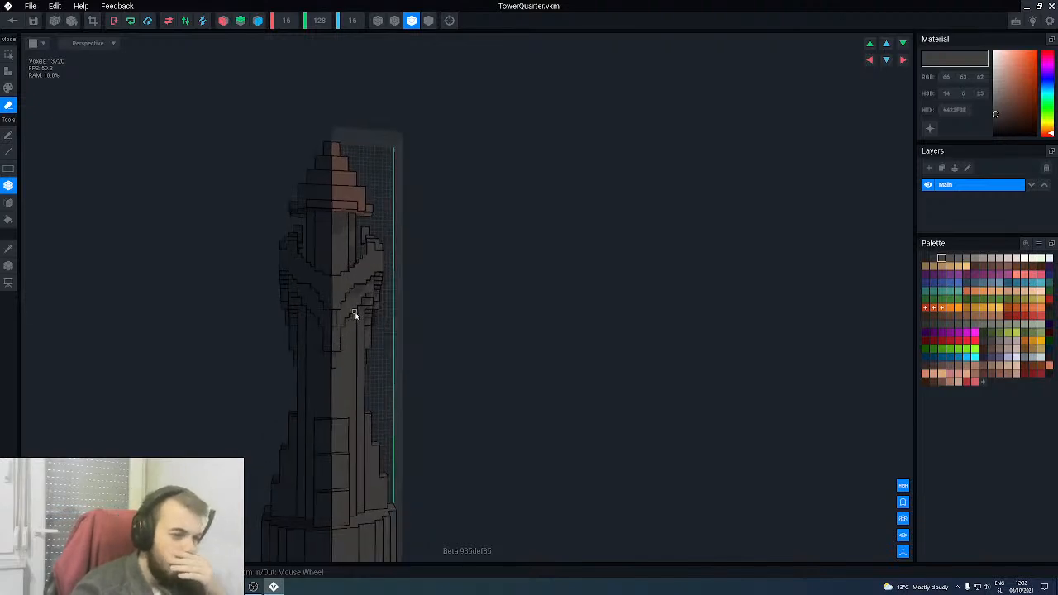
pyautogui.scroll(4, 355, 315)
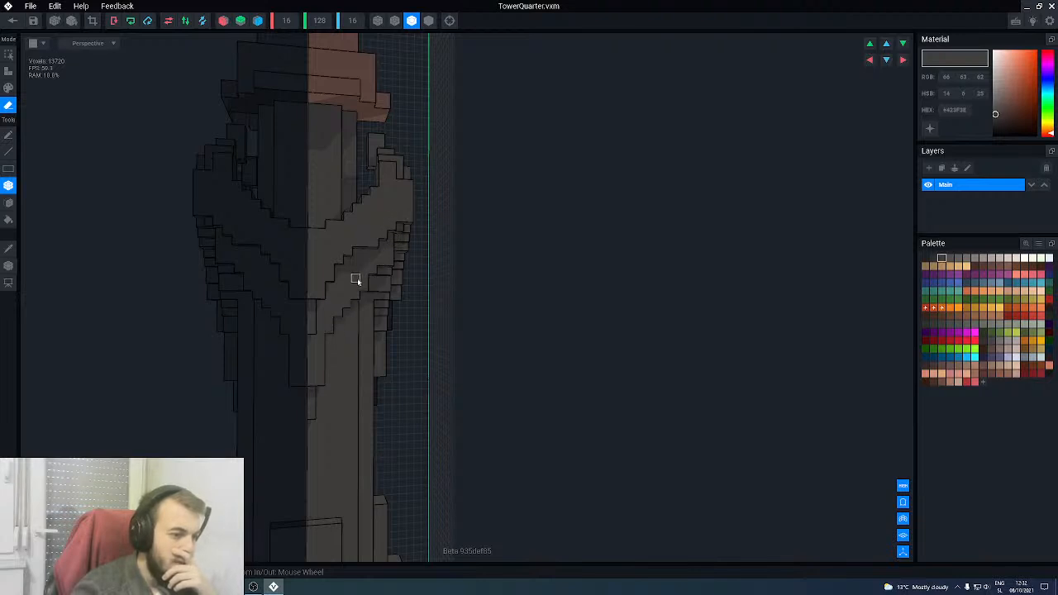
pyautogui.scroll(4, 339, 315)
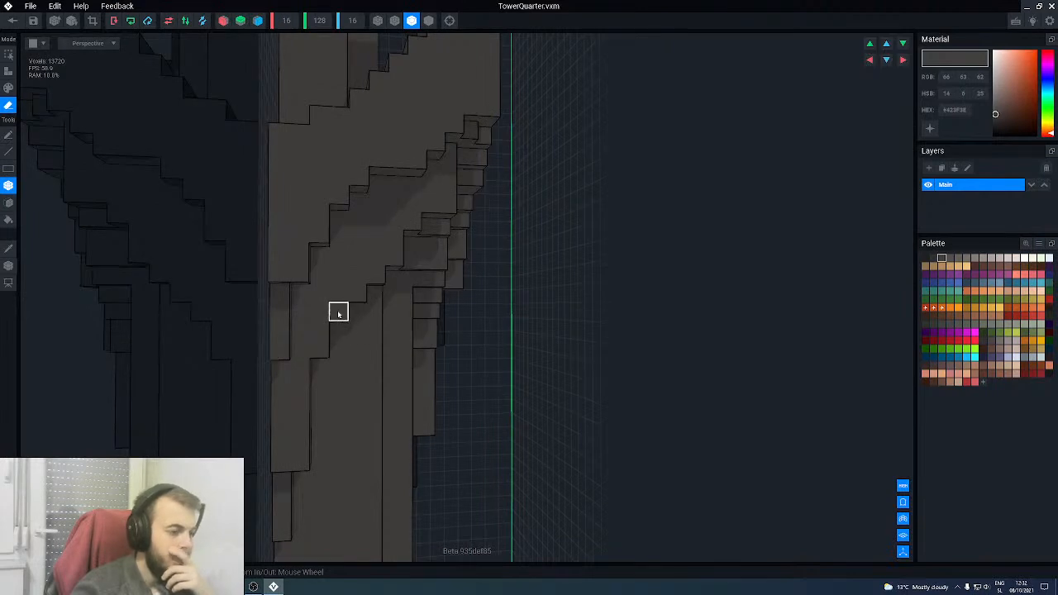
pyautogui.press('l')
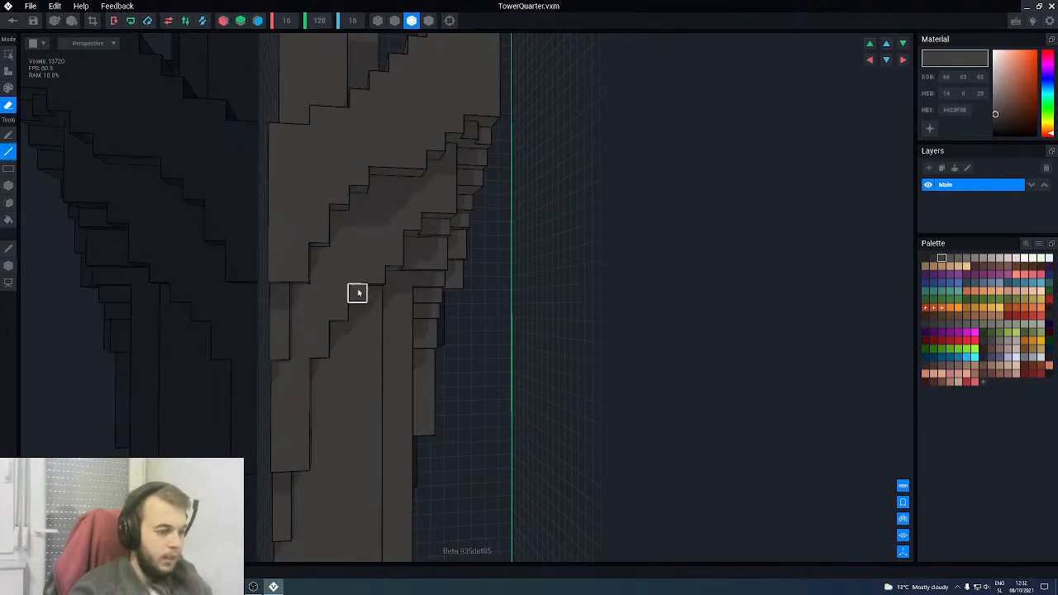
pyautogui.moveTo(348, 306); pyautogui.dragTo(349, 309, button='right')
pyautogui.scroll(-3, 345, 301)
pyautogui.scroll(3, 322, 345)
pyautogui.scroll(-2, 371, 276)
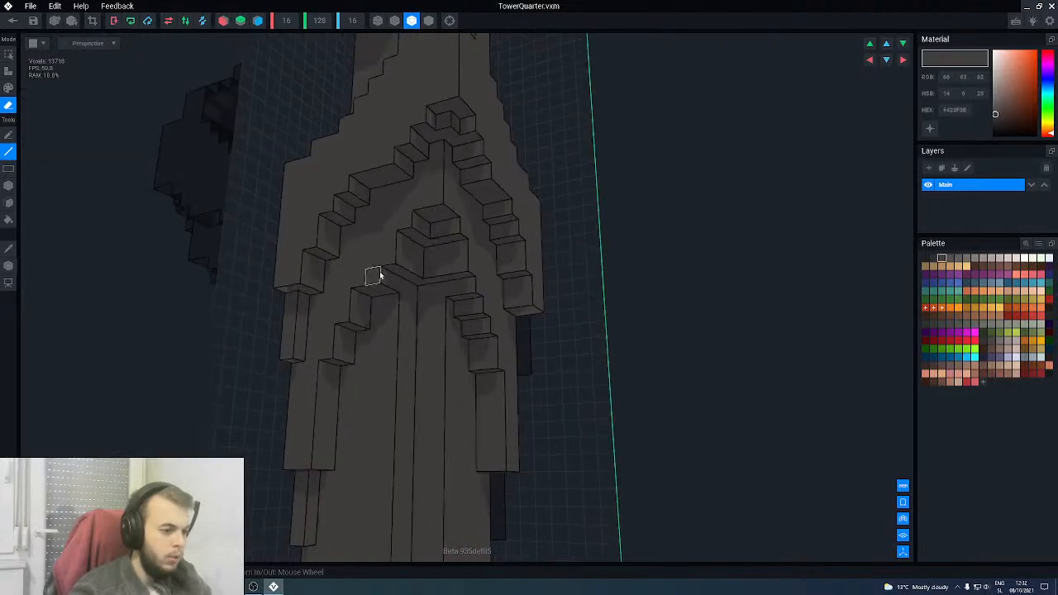
pyautogui.moveTo(390, 291); pyautogui.dragTo(398, 266, button='right')
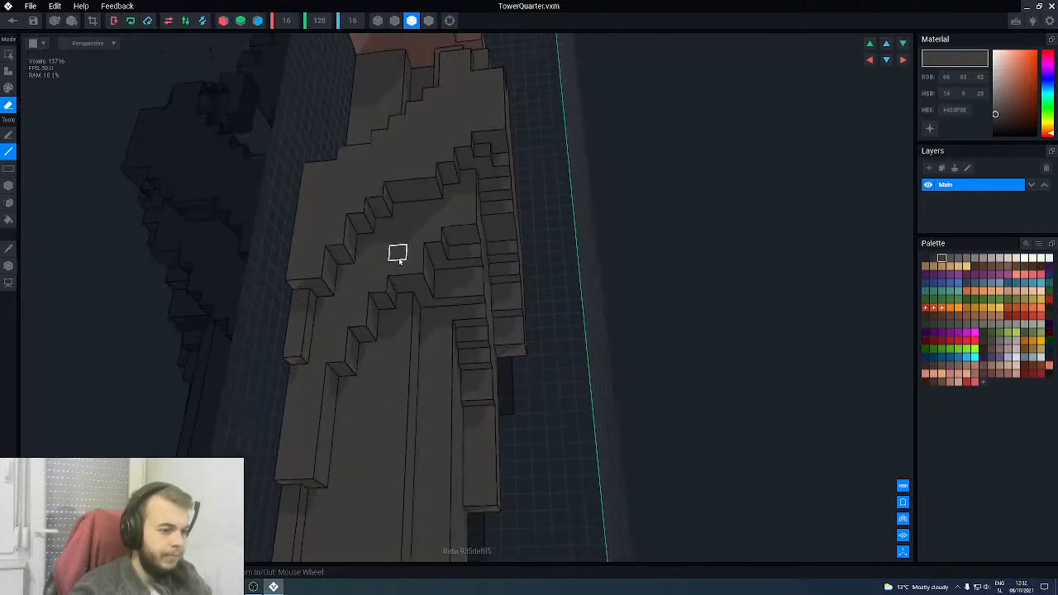
# - Erase lines of voxels beneath the lower arch's apex and along its adjoining slope to widen the stepped opening
pyautogui.moveTo(427, 305); pyautogui.dragTo(481, 298)
pyautogui.moveTo(423, 331); pyautogui.dragTo(423, 331, button='right')
pyautogui.moveTo(387, 359); pyautogui.dragTo(360, 356)
pyautogui.moveTo(360, 357); pyautogui.dragTo(394, 370, button='middle')
pyautogui.moveTo(395, 369); pyautogui.dragTo(432, 362, button='right')
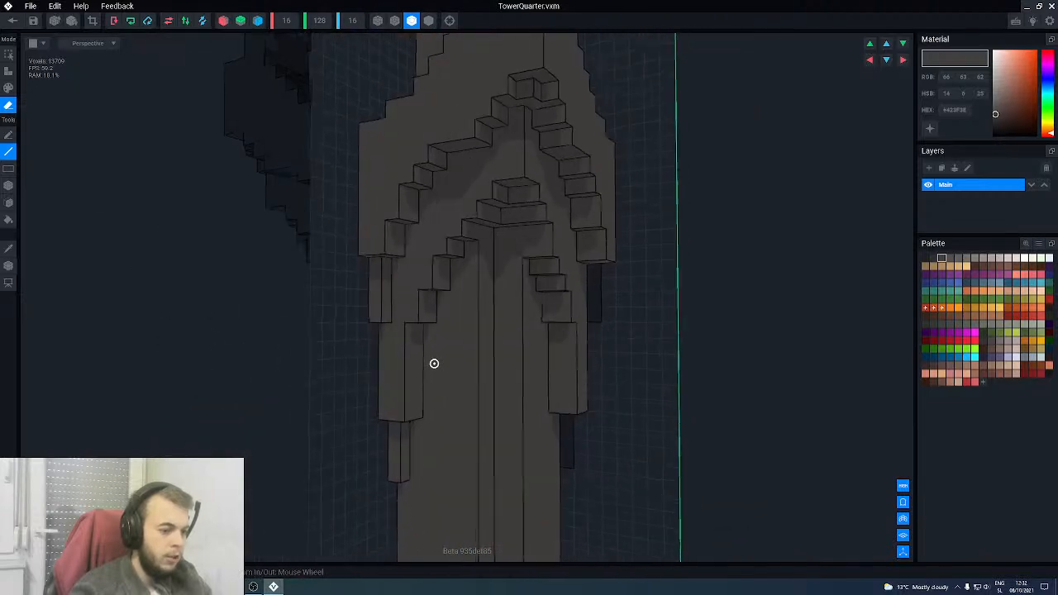
# - Erase the matching step voxels on the opposite slope of the lower arch so both sides mirror each other
pyautogui.moveTo(543, 332); pyautogui.dragTo(562, 317, button='right')
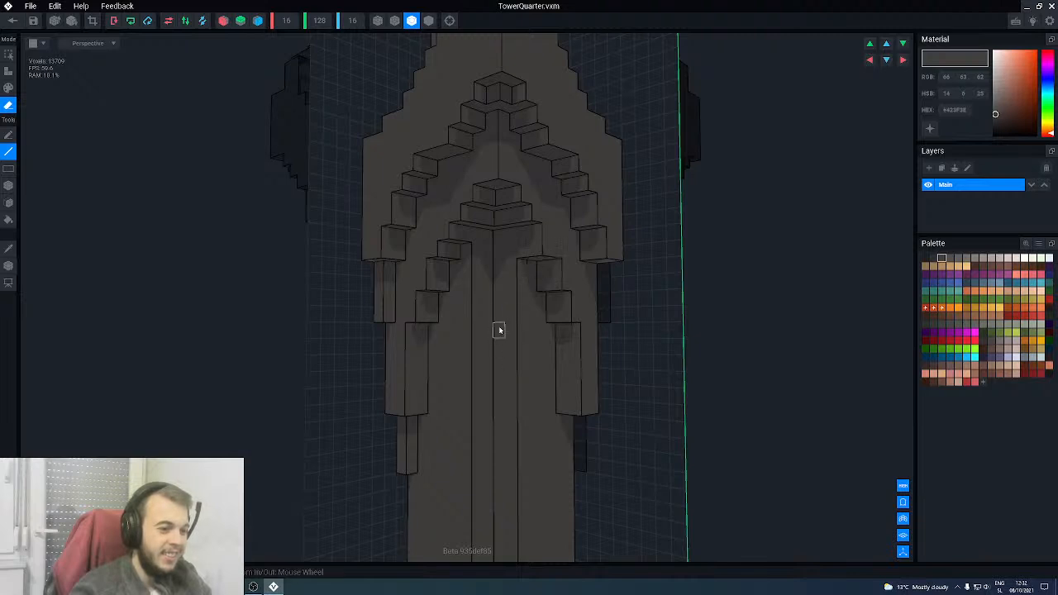
pyautogui.moveTo(540, 281); pyautogui.dragTo(575, 280, button='right')
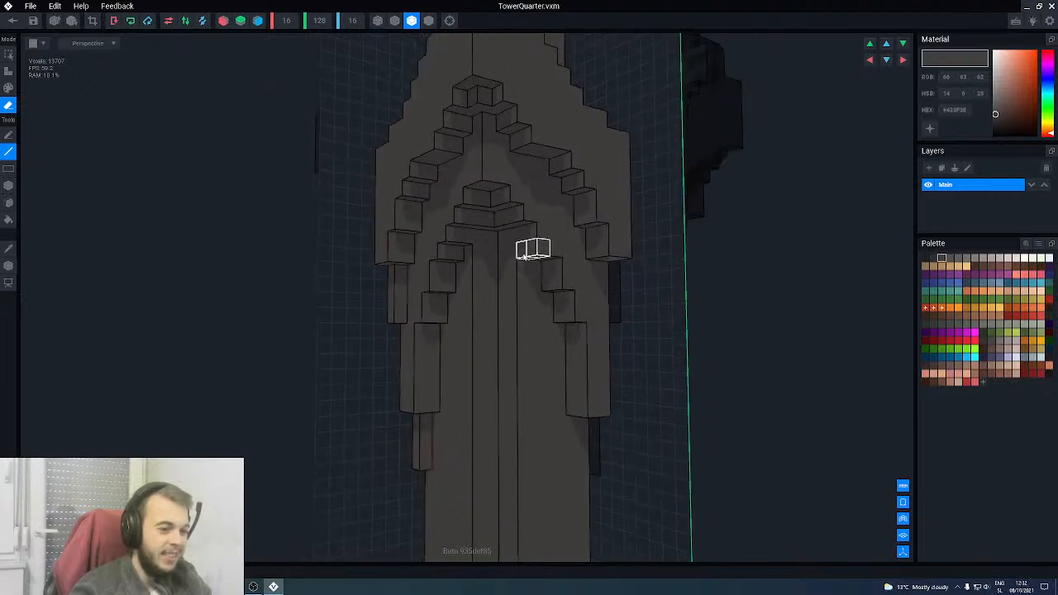
pyautogui.moveTo(492, 268); pyautogui.dragTo(543, 244, button='right')
pyautogui.moveTo(500, 296)
pyautogui.mouseDown(button='right')
pyautogui.moveTo(515, 279)
pyautogui.moveTo(515, 290)
pyautogui.mouseUp(button='right')
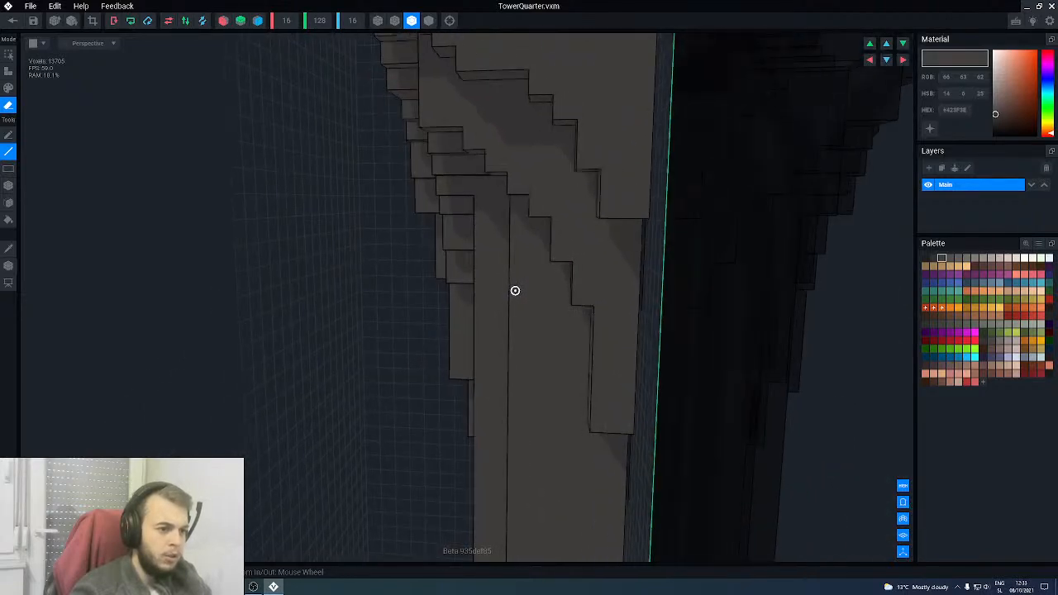
# - Add intermediate box-shaped steps to the buttress on one side of the shaft with the Box tool to refine its slope
pyautogui.moveTo(432, 114); pyautogui.dragTo(380, 135, button='right')
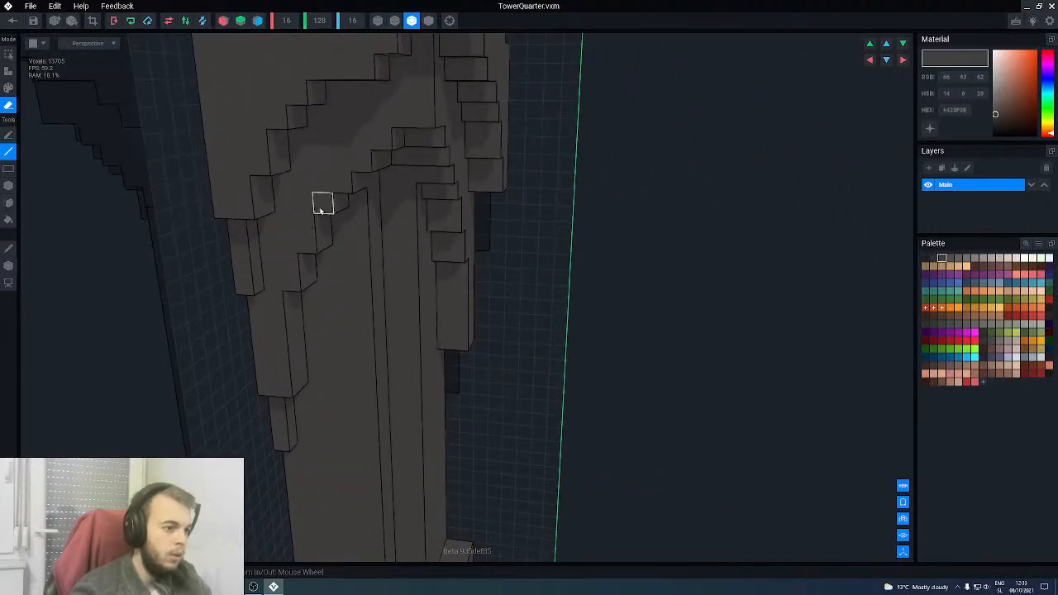
pyautogui.scroll(-3, 304, 224)
pyautogui.moveTo(305, 223); pyautogui.dragTo(385, 297, button='right')
pyautogui.scroll(5, 385, 297)
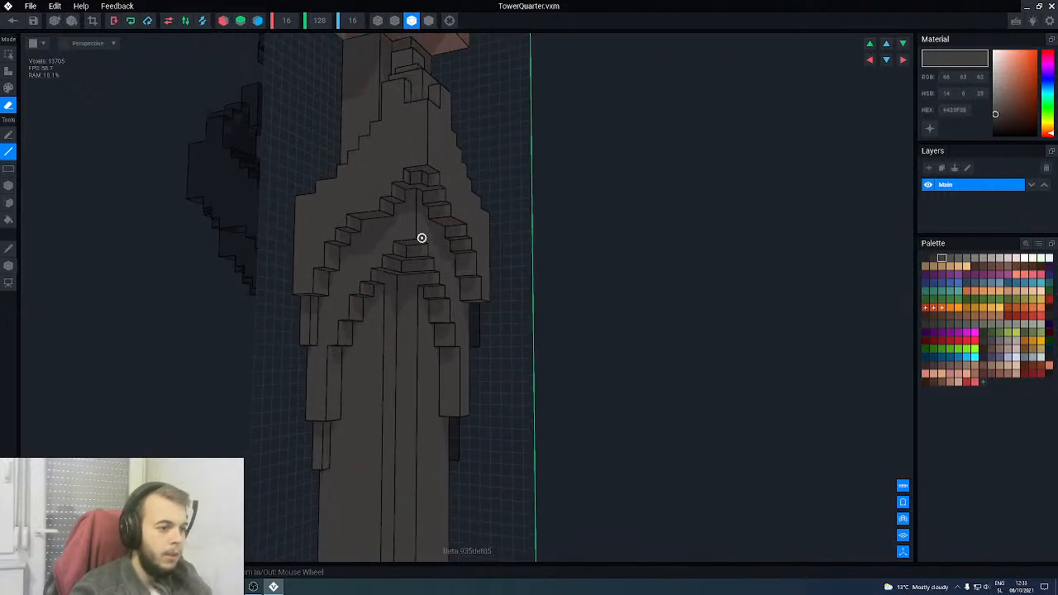
pyautogui.scroll(3, 415, 241)
pyautogui.moveTo(383, 335); pyautogui.dragTo(414, 421, button='right')
pyautogui.press('w')
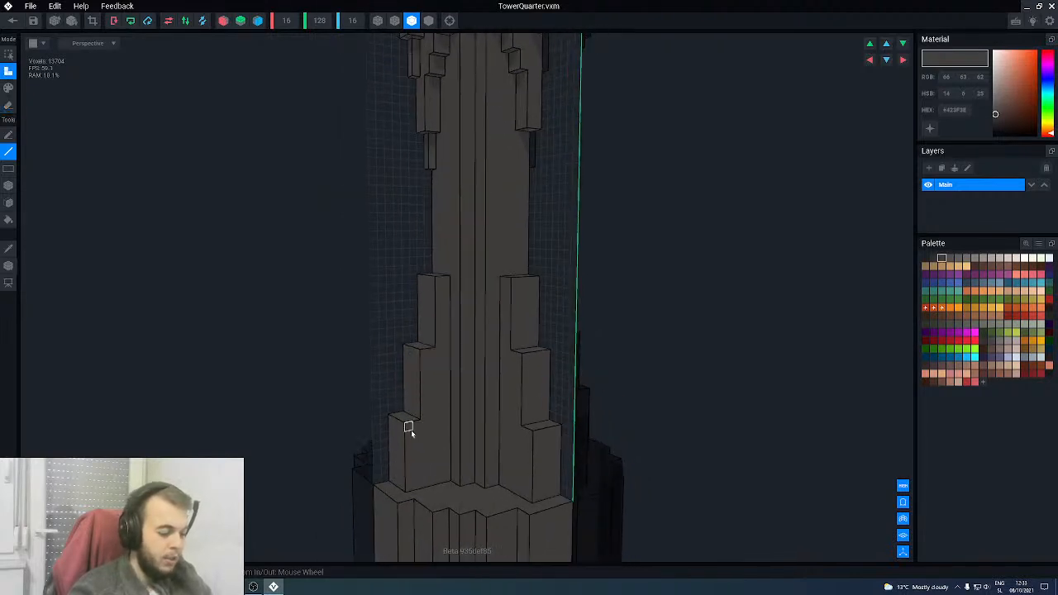
pyautogui.press('4')
pyautogui.moveTo(415, 417); pyautogui.dragTo(410, 427, button='right')
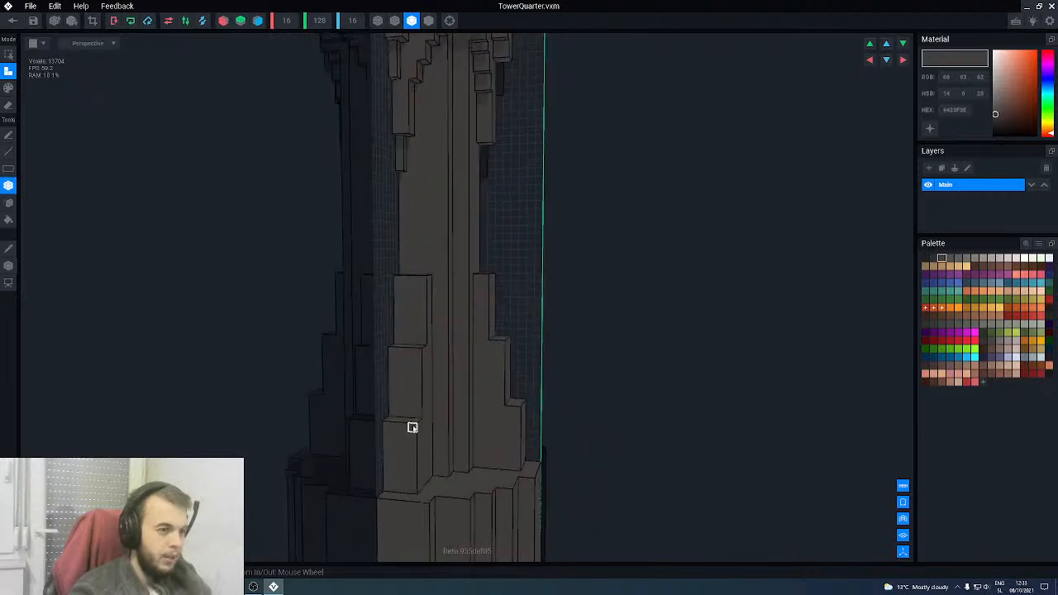
pyautogui.scroll(2, 410, 427)
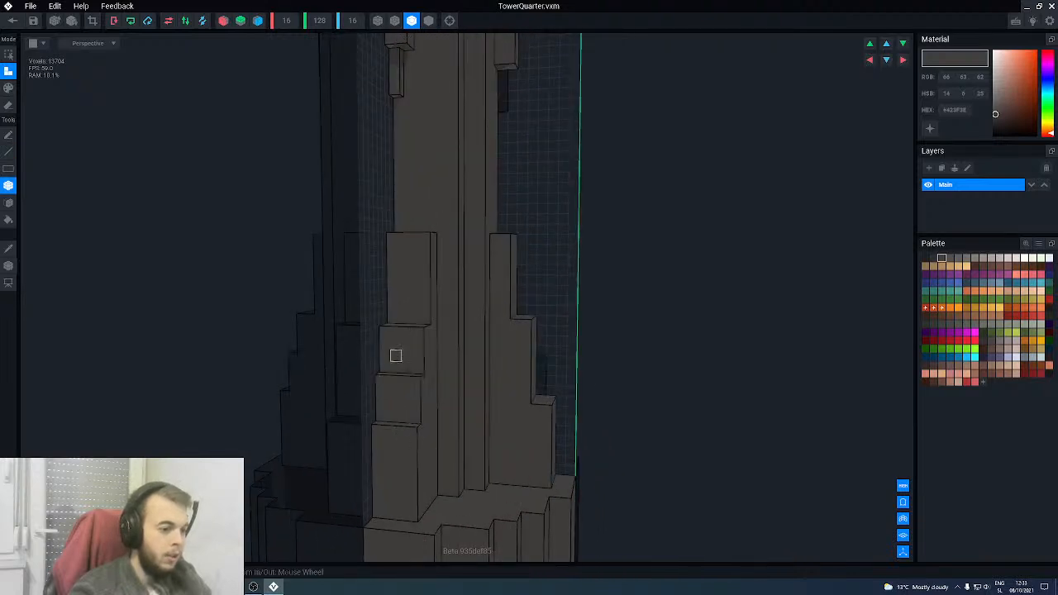
pyautogui.moveTo(390, 355); pyautogui.dragTo(409, 322, button='right')
pyautogui.click(384, 282)
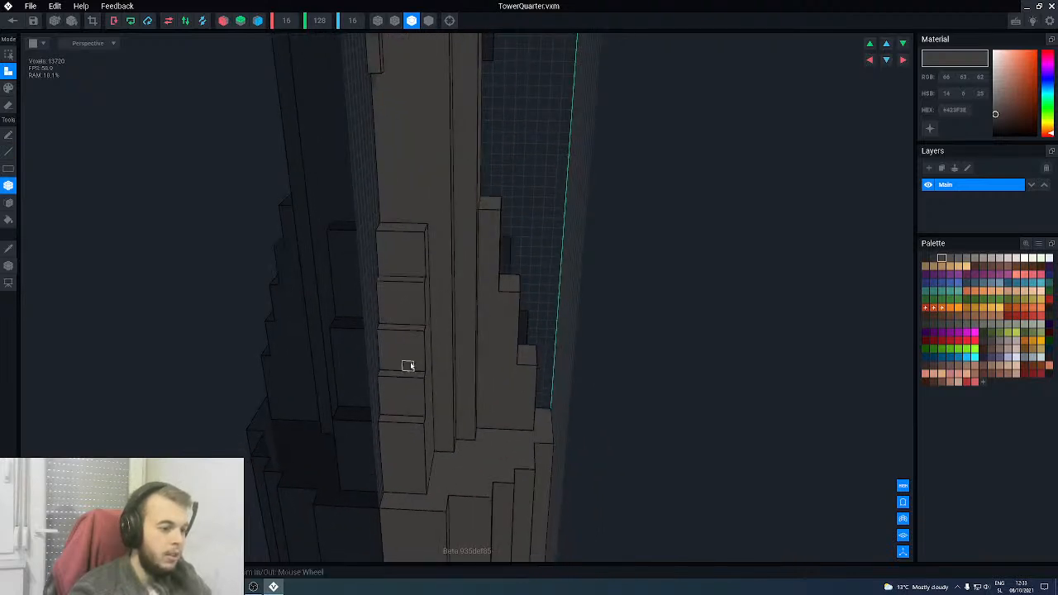
# - Add matching intermediate box-shaped steps to the opposite buttress down to its foot
pyautogui.moveTo(416, 368); pyautogui.dragTo(507, 321, button='right')
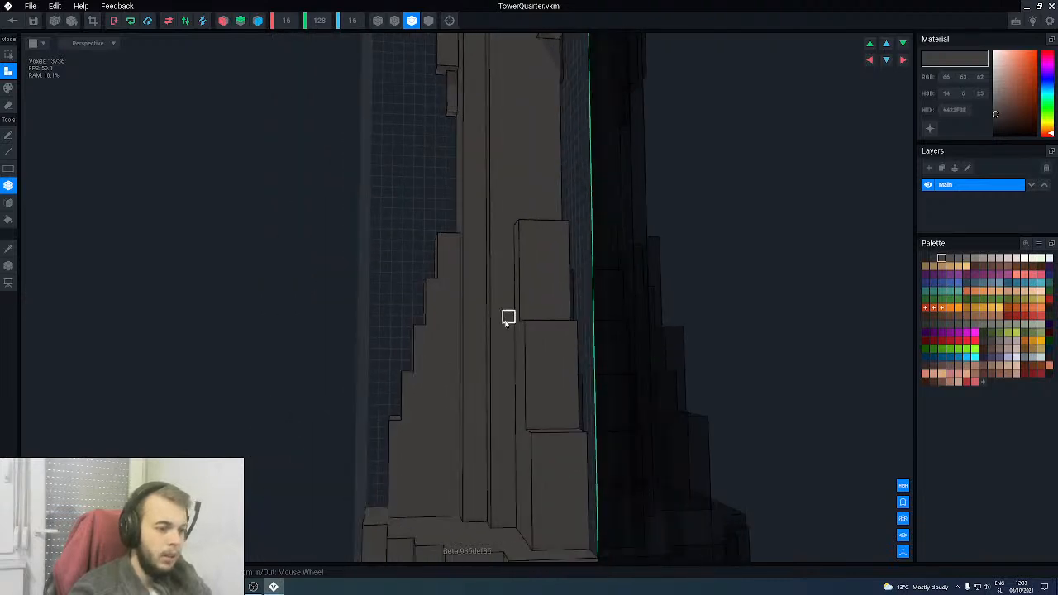
pyautogui.click(551, 277)
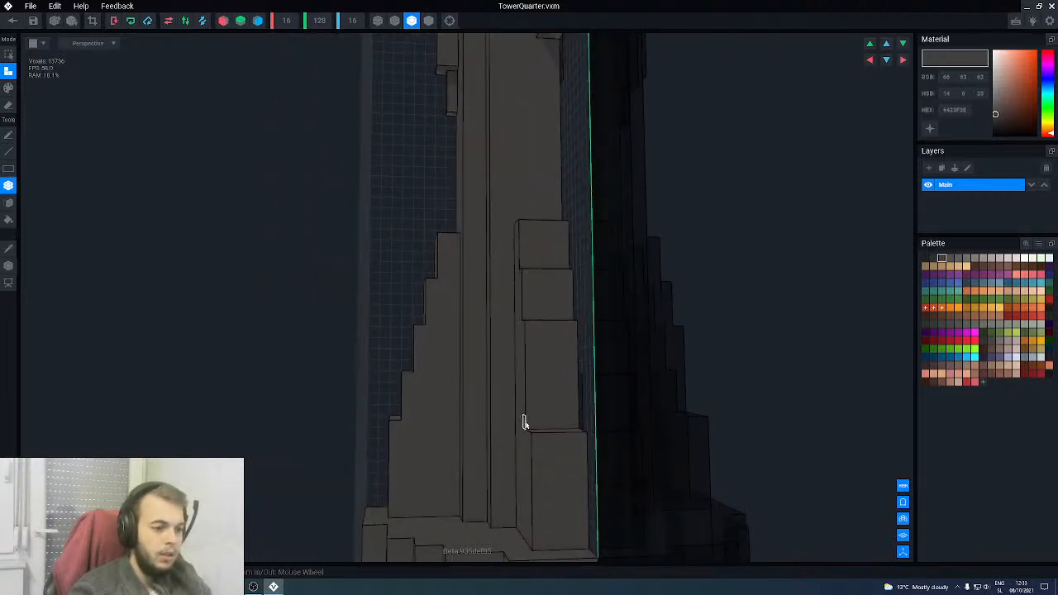
pyautogui.moveTo(574, 380); pyautogui.dragTo(533, 397, button='right')
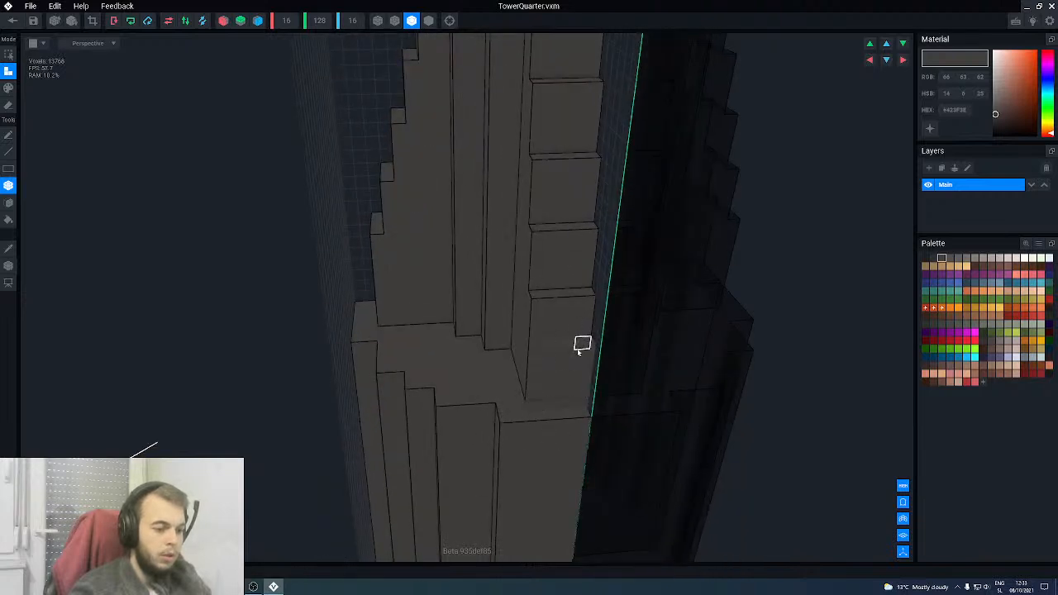
pyautogui.moveTo(579, 349); pyautogui.dragTo(527, 383, button='right')
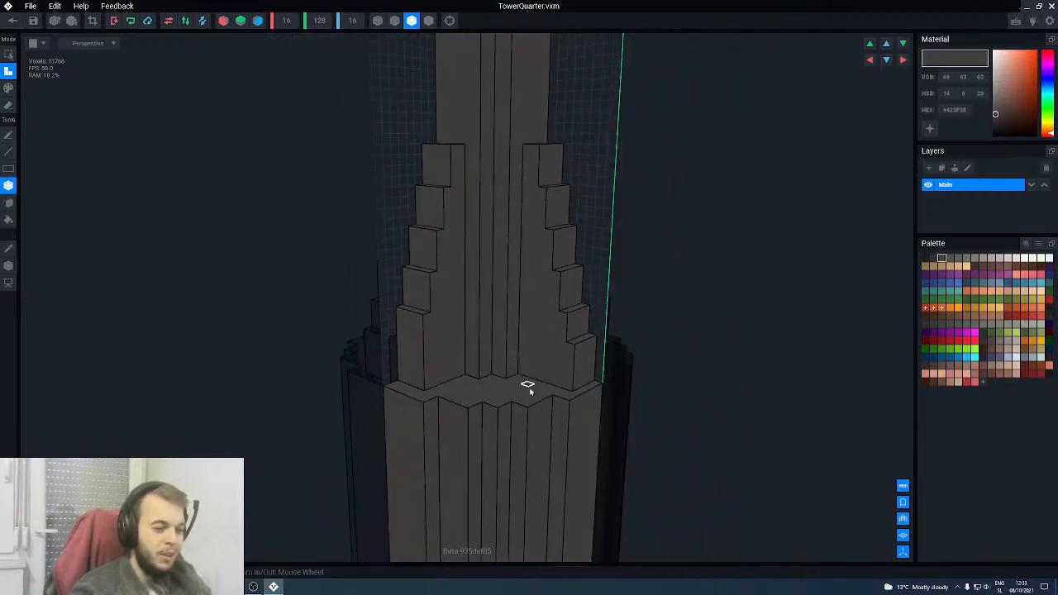
# - Erase a vertical line of voxels at the outer foot of that buttress with the Line tool
pyautogui.scroll(3, 565, 370)
pyautogui.press('e')
pyautogui.press('l')
pyautogui.moveTo(608, 342)
pyautogui.mouseDown()
pyautogui.moveTo(625, 333)
pyautogui.moveTo(614, 337)
pyautogui.moveTo(596, 301)
pyautogui.moveTo(596, 392)
pyautogui.mouseUp()
# - Add the lowest step at the foot of the first buttress with the Box tool so both buttresses match
pyautogui.moveTo(572, 316)
pyautogui.mouseDown(button='right')
pyautogui.moveTo(541, 350)
pyautogui.moveTo(458, 397)
pyautogui.moveTo(447, 334)
pyautogui.mouseUp(button='right')
pyautogui.scroll(1, 420, 359)
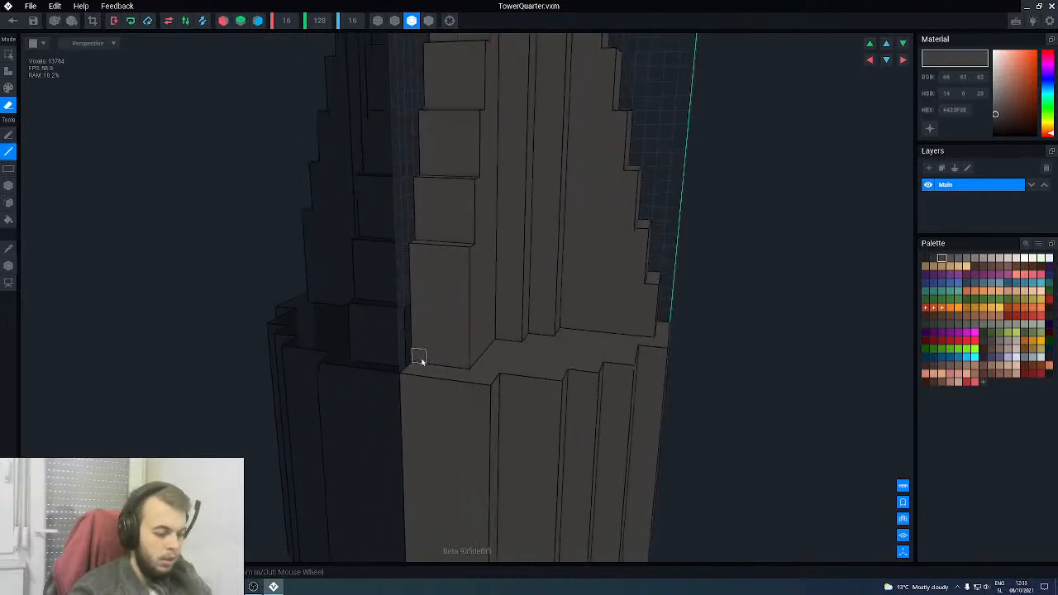
pyautogui.press('t')
pyautogui.press('b')
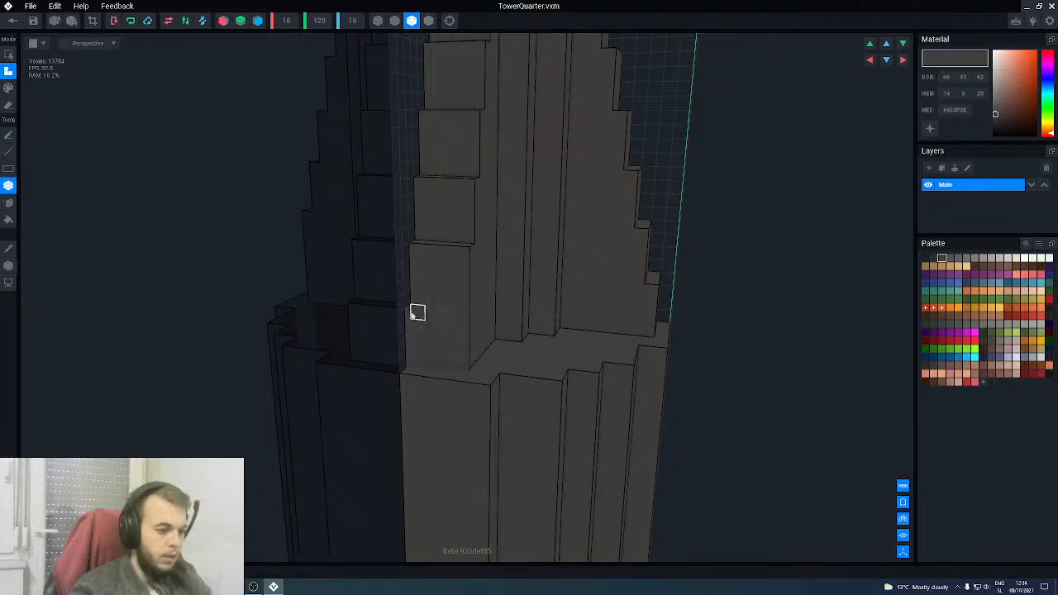
pyautogui.scroll(-6, 418, 313)
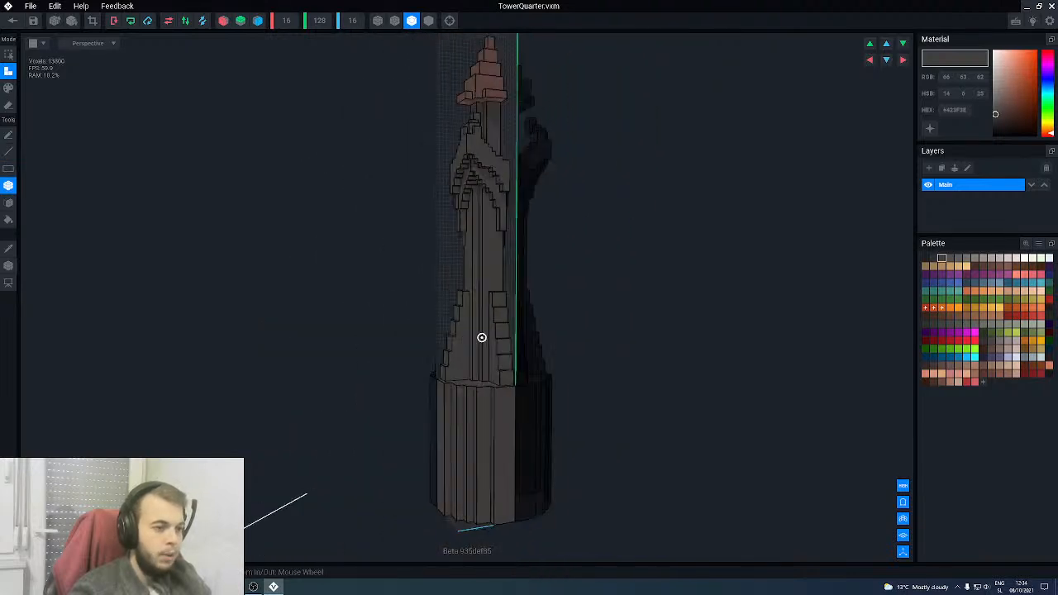
pyautogui.moveTo(483, 337); pyautogui.dragTo(506, 394, button='right')
# - Return to the Gates of Hell rig, examine the assembled tower, and reopen the Base0 node's TowerQuarter model for editing
pyautogui.click(10, 22)
pyautogui.click(437, 193)
pyautogui.scroll(3, 517, 201)
pyautogui.moveTo(511, 182); pyautogui.dragTo(509, 177, button='right')
pyautogui.scroll(2, 509, 178)
pyautogui.click(510, 134)
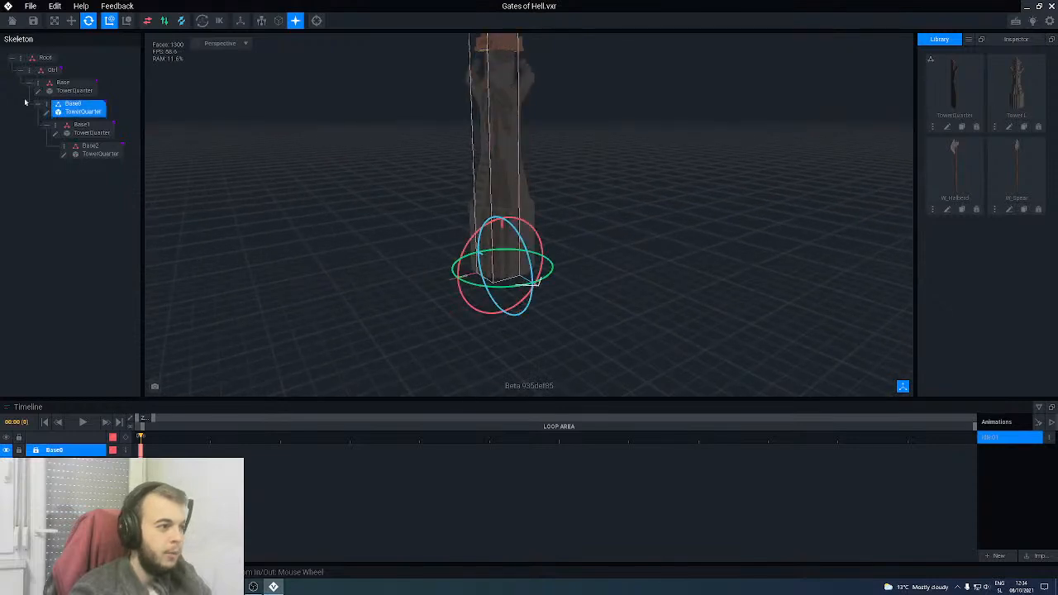
pyautogui.click(47, 114)
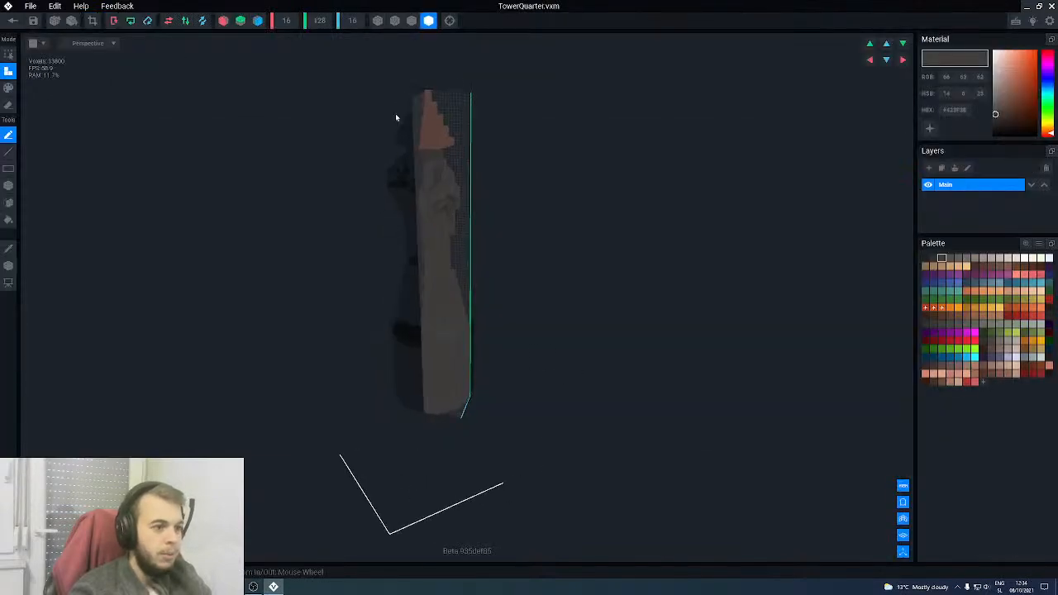
# - Choose dark grey #302F2F and paint the recessed wall beneath the lower arch down between the buttresses with the Box tool
pyautogui.scroll(6, 438, 293)
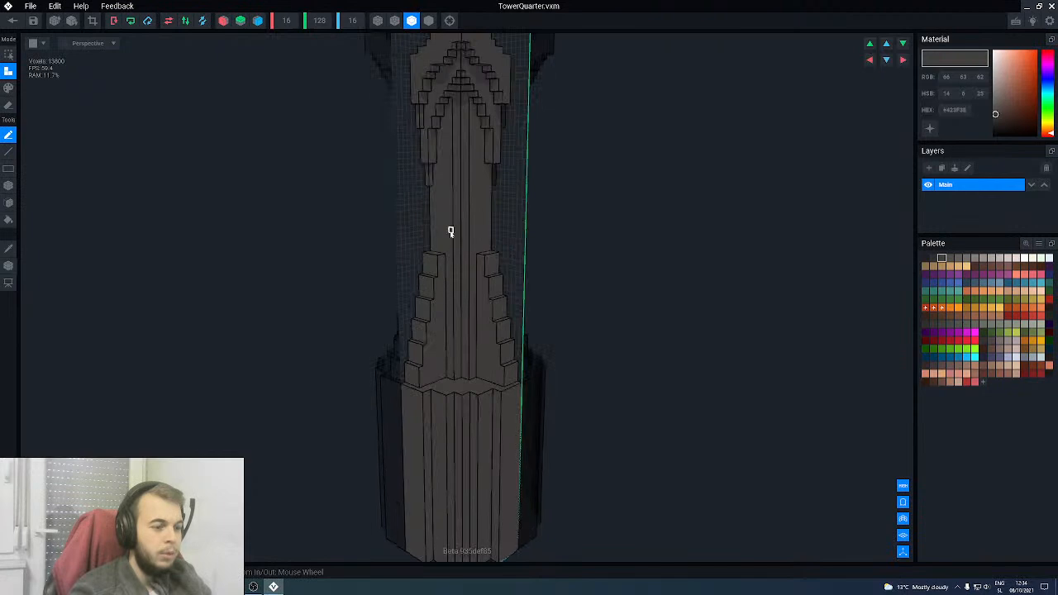
pyautogui.moveTo(465, 246); pyautogui.dragTo(468, 247, button='right')
pyautogui.scroll(2, 451, 245)
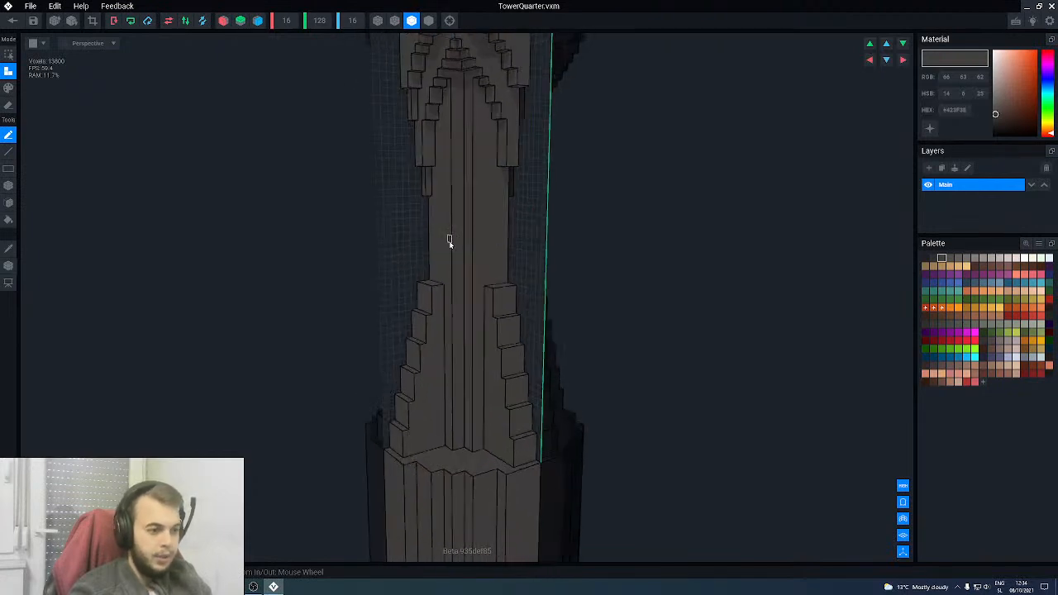
pyautogui.click(934, 259)
pyautogui.moveTo(548, 253)
pyautogui.mouseDown(button='right')
pyautogui.moveTo(466, 241)
pyautogui.moveTo(548, 263)
pyautogui.mouseUp(button='right')
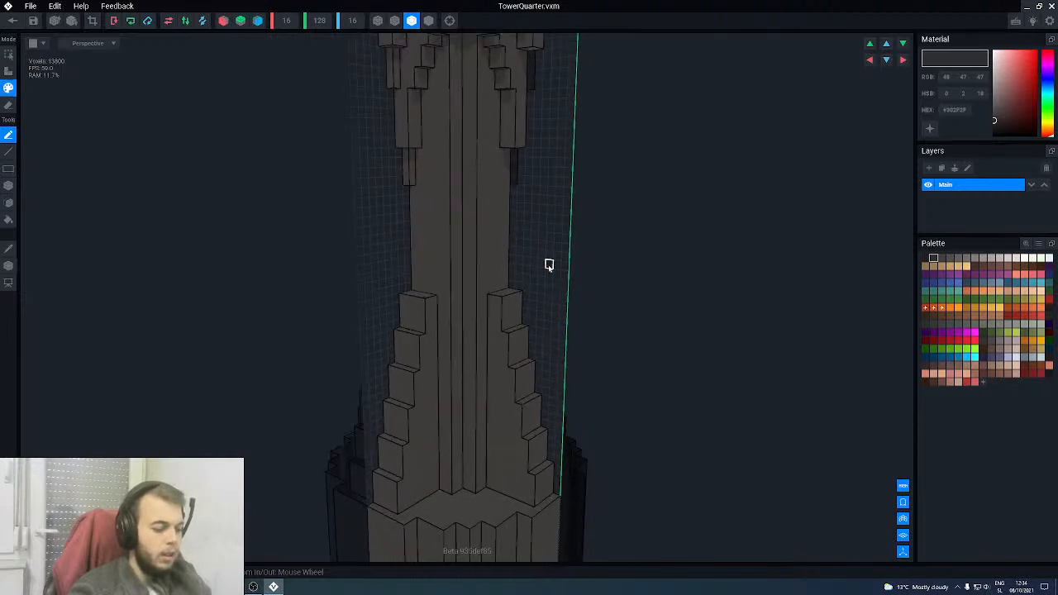
pyautogui.press('b')
pyautogui.moveTo(492, 212); pyautogui.dragTo(519, 304, button='middle')
pyautogui.moveTo(506, 164); pyautogui.dragTo(492, 158, button='right')
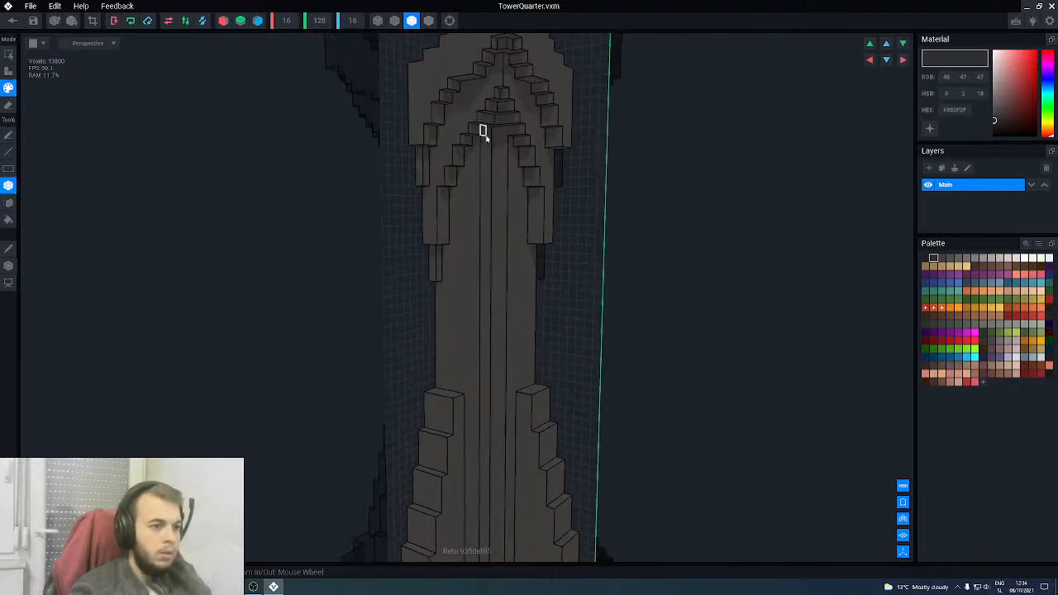
pyautogui.moveTo(488, 132); pyautogui.dragTo(438, 387)
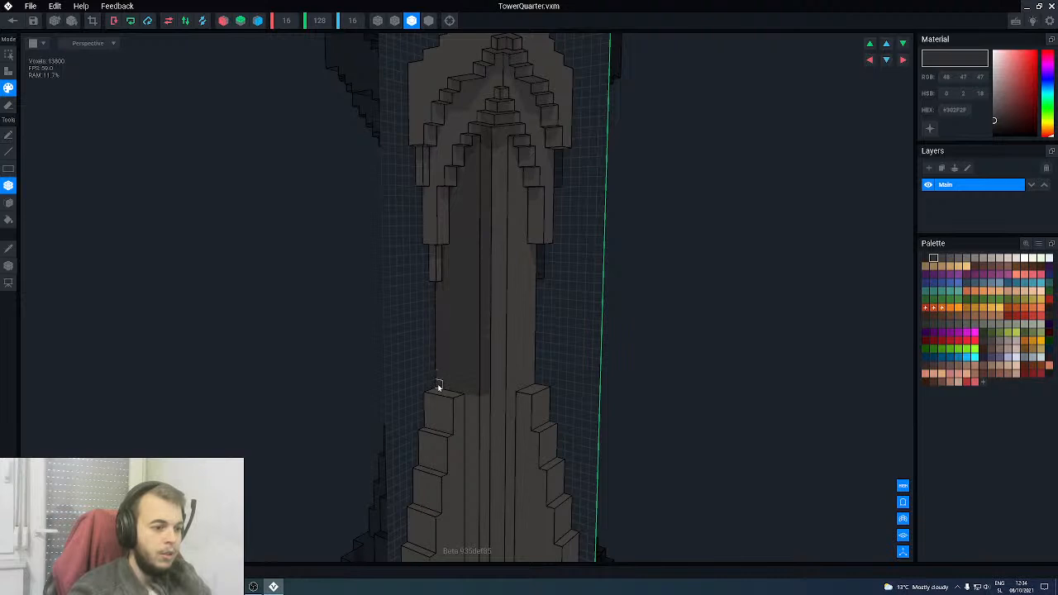
pyautogui.moveTo(442, 355); pyautogui.dragTo(439, 273, button='middle')
pyautogui.moveTo(461, 397); pyautogui.dragTo(487, 516)
# - Hide the neighbouring tower copies and paint dark grey boxes spanning the quarter's two inner faces along the recess height
pyautogui.moveTo(512, 261); pyautogui.dragTo(512, 261, button='right')
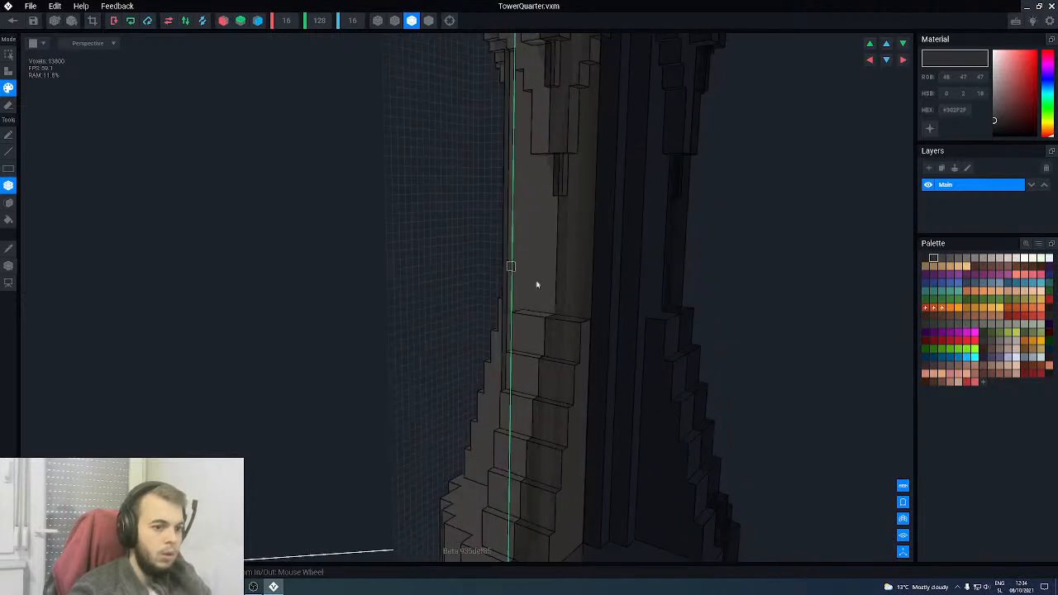
pyautogui.click(902, 502)
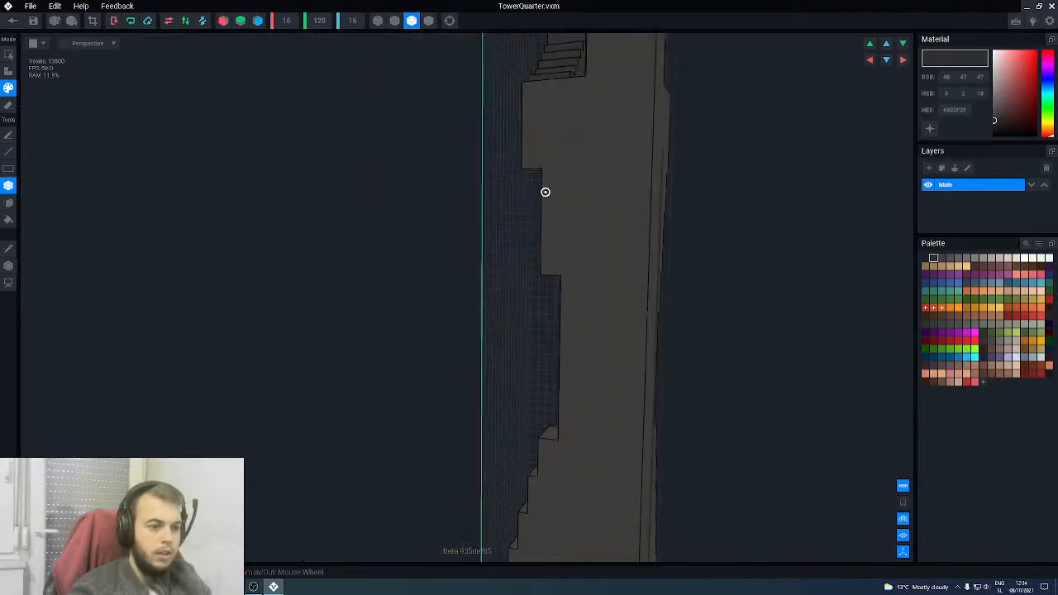
pyautogui.moveTo(600, 207); pyautogui.dragTo(635, 172, button='middle')
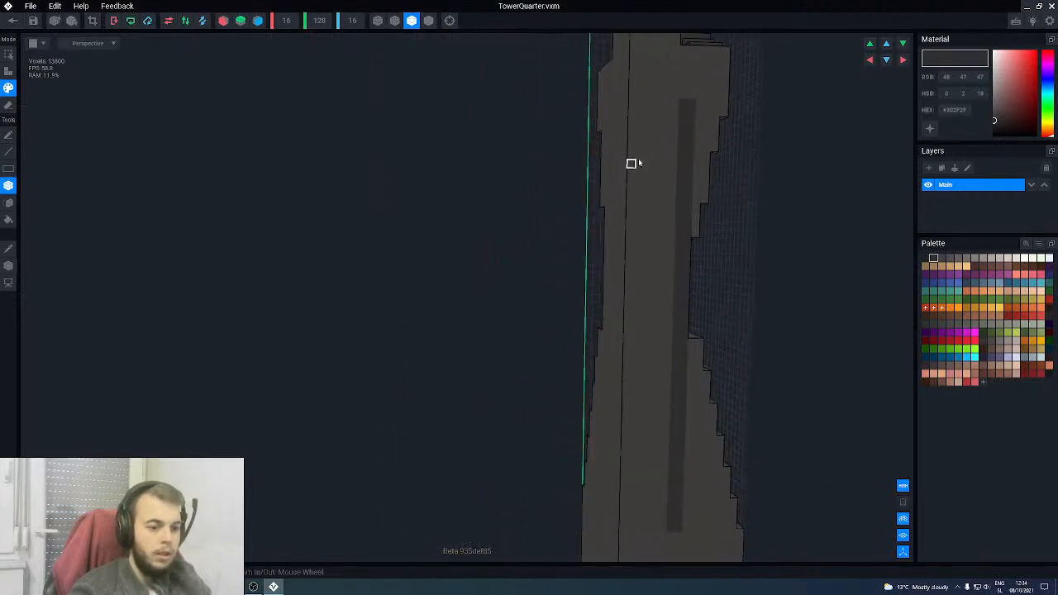
pyautogui.moveTo(692, 103); pyautogui.dragTo(600, 513)
pyautogui.moveTo(611, 487); pyautogui.dragTo(598, 491, button='right')
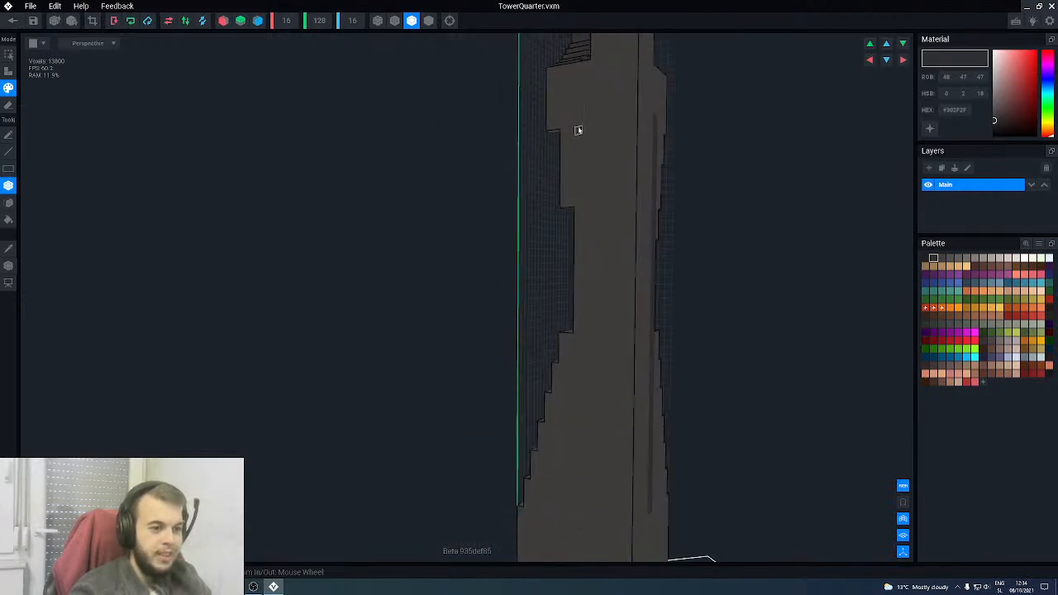
pyautogui.moveTo(584, 128); pyautogui.dragTo(650, 508)
# - Check the painted recess under the arches up close and show the neighbouring tower copies again
pyautogui.moveTo(610, 390); pyautogui.dragTo(567, 279, button='right')
pyautogui.scroll(8, 567, 279)
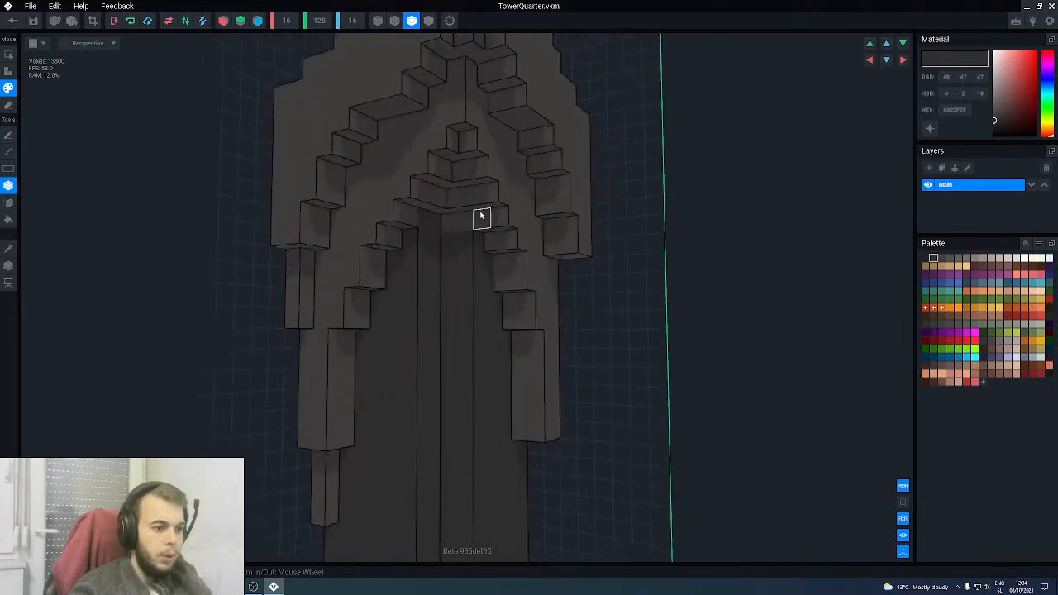
pyautogui.moveTo(433, 370); pyautogui.dragTo(427, 232, button='right')
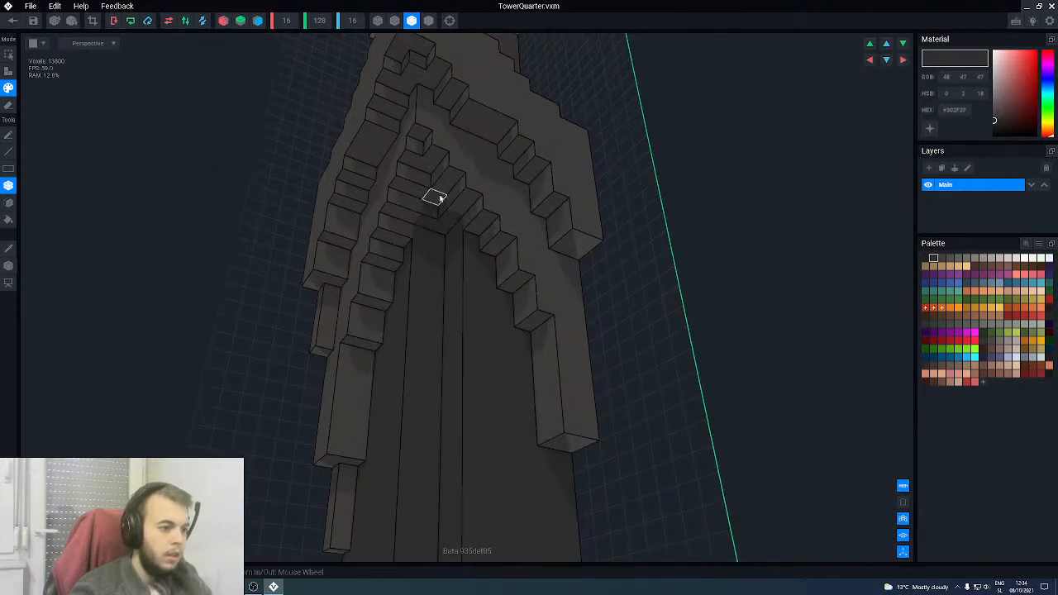
pyautogui.moveTo(430, 285); pyautogui.dragTo(487, 313, button='right')
pyautogui.click(902, 503)
# - Try to paint a low stepped dark grey arch outline on the base's wide front face with the Box tool
pyautogui.scroll(-4, 465, 491)
pyautogui.scroll(3, 477, 439)
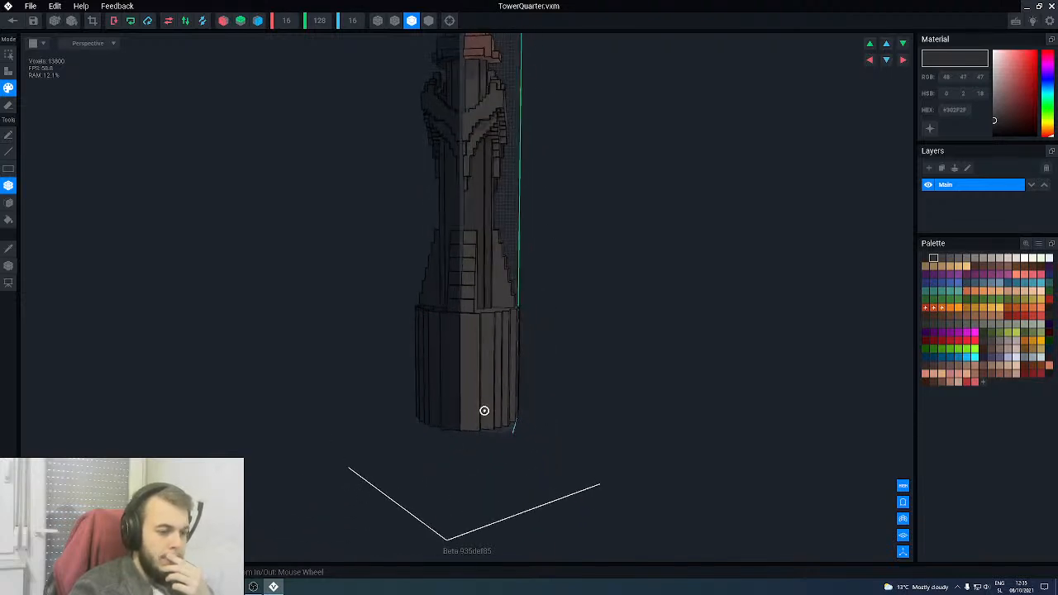
pyautogui.scroll(2, 483, 418)
pyautogui.scroll(3, 475, 432)
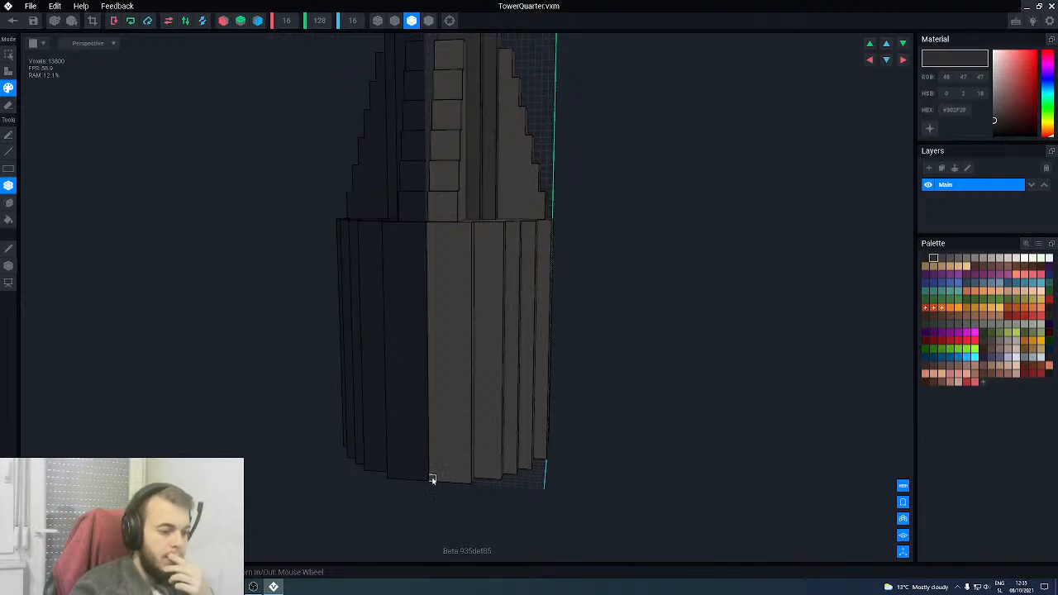
pyautogui.moveTo(453, 480); pyautogui.dragTo(453, 377)
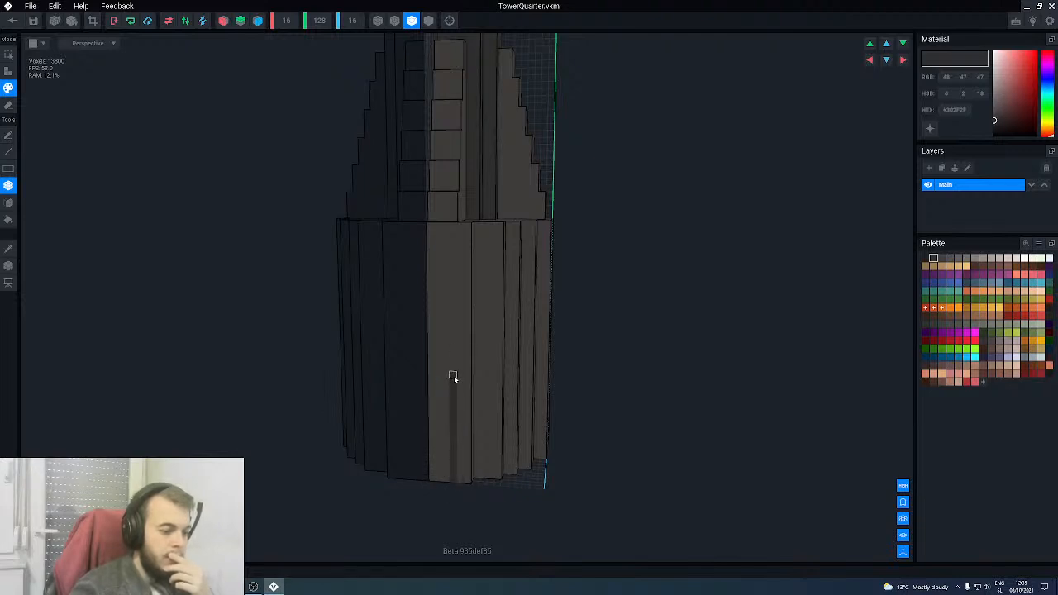
pyautogui.scroll(2, 447, 410)
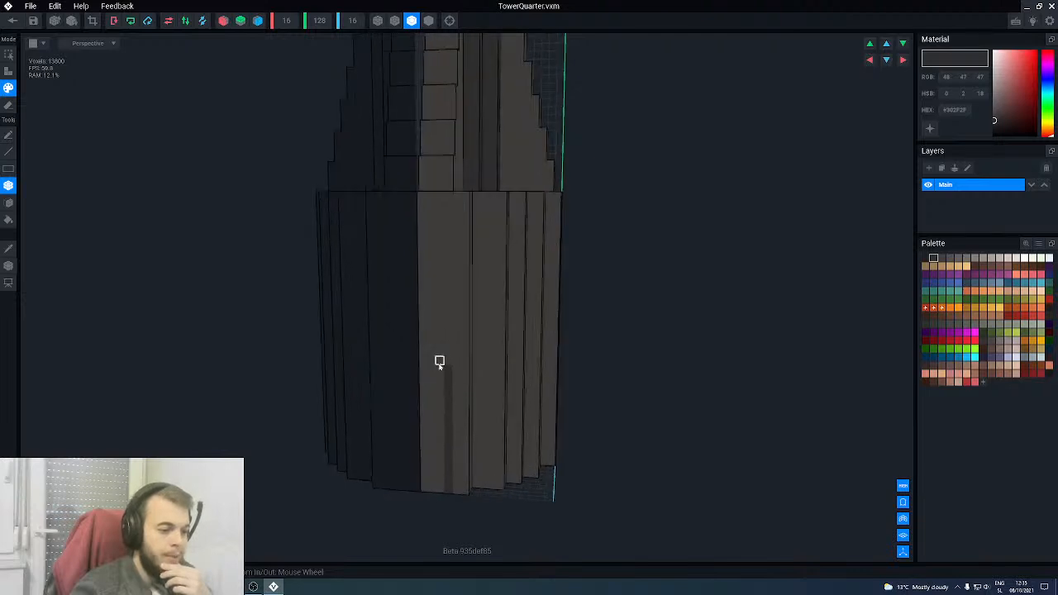
pyautogui.moveTo(439, 365); pyautogui.dragTo(447, 364, button='right')
pyautogui.moveTo(440, 362); pyautogui.dragTo(430, 320)
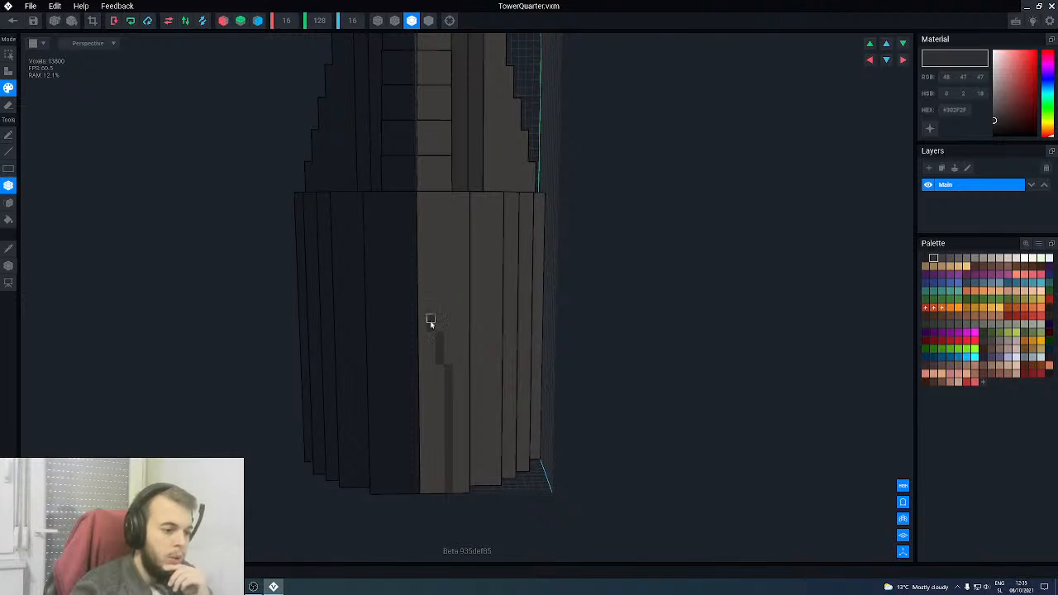
pyautogui.scroll(-3, 424, 481)
pyautogui.scroll(3, 423, 468)
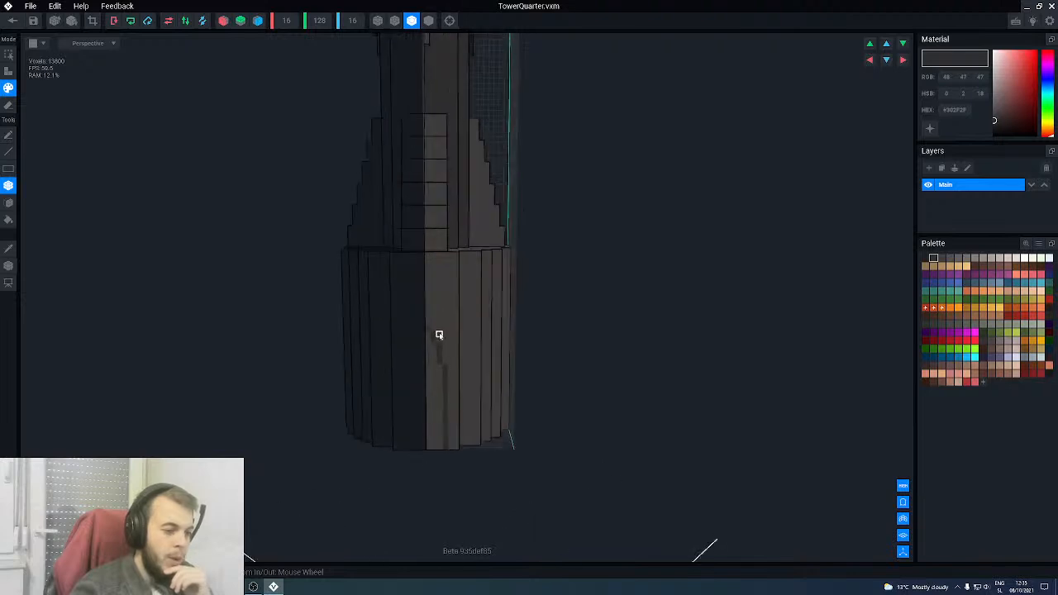
pyautogui.moveTo(433, 338); pyautogui.dragTo(433, 340, button='right')
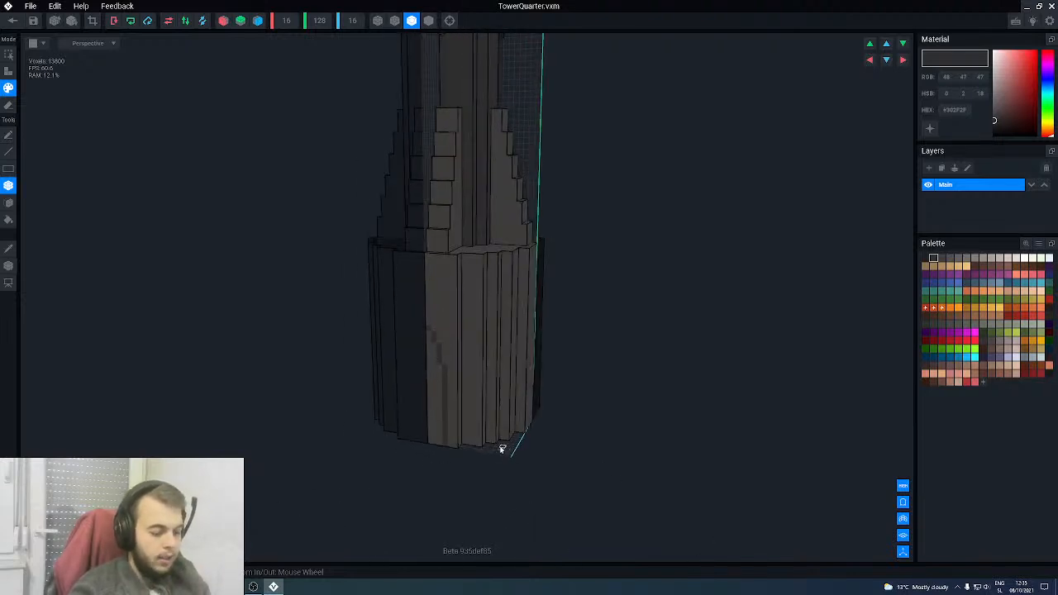
# - Paint a taller stepped dark grey half-arch outline on the base's wide front face, reaching its bottom edge
pyautogui.moveTo(487, 360); pyautogui.dragTo(482, 359, button='right')
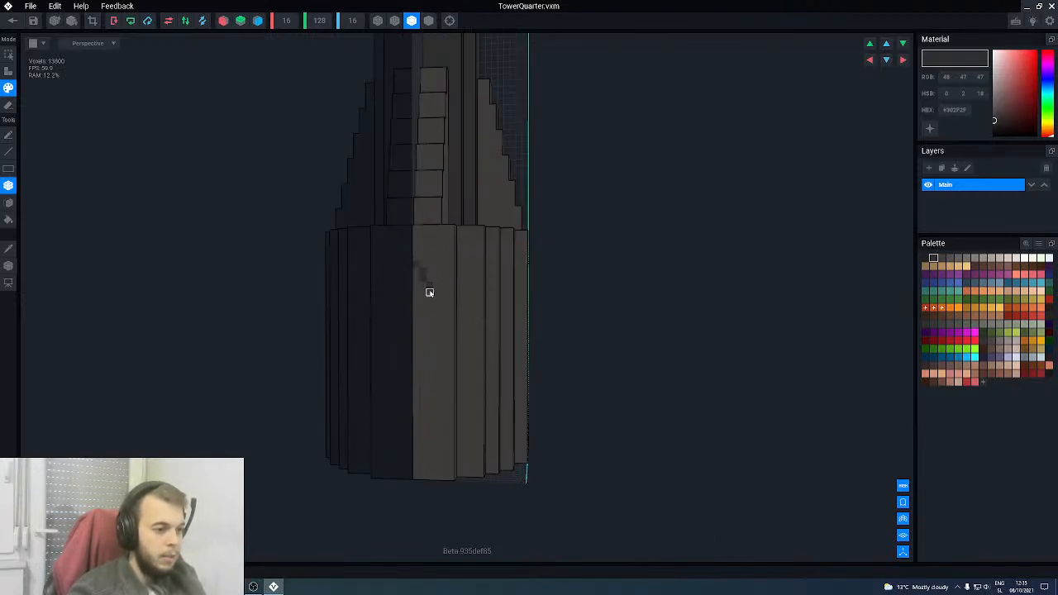
pyautogui.moveTo(430, 310); pyautogui.dragTo(445, 487)
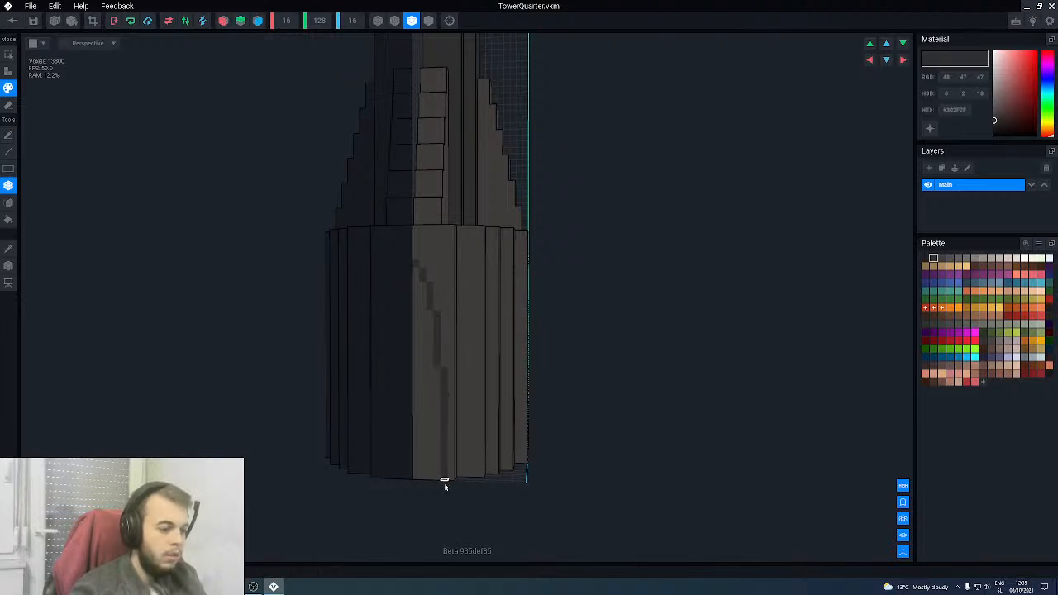
# - Paint a matching stepped dark grey half-arch outline on the base's opposite wide face, reaching its bottom edge
pyautogui.moveTo(425, 447); pyautogui.dragTo(455, 377, button='right')
pyautogui.scroll(3, 484, 440)
pyautogui.moveTo(485, 441); pyautogui.dragTo(489, 418, button='right')
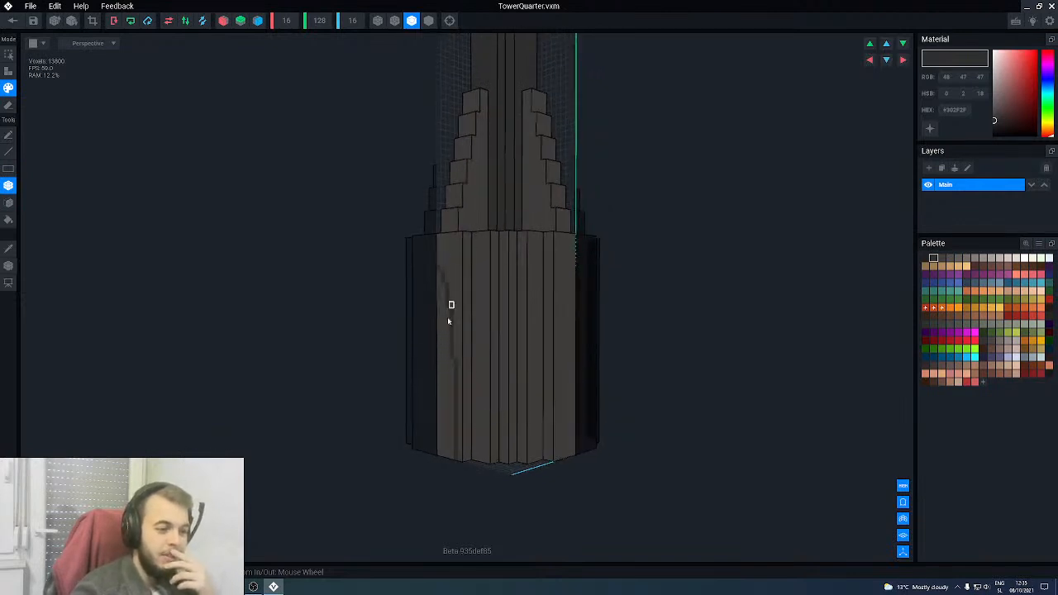
pyautogui.moveTo(537, 331); pyautogui.dragTo(494, 311, button='right')
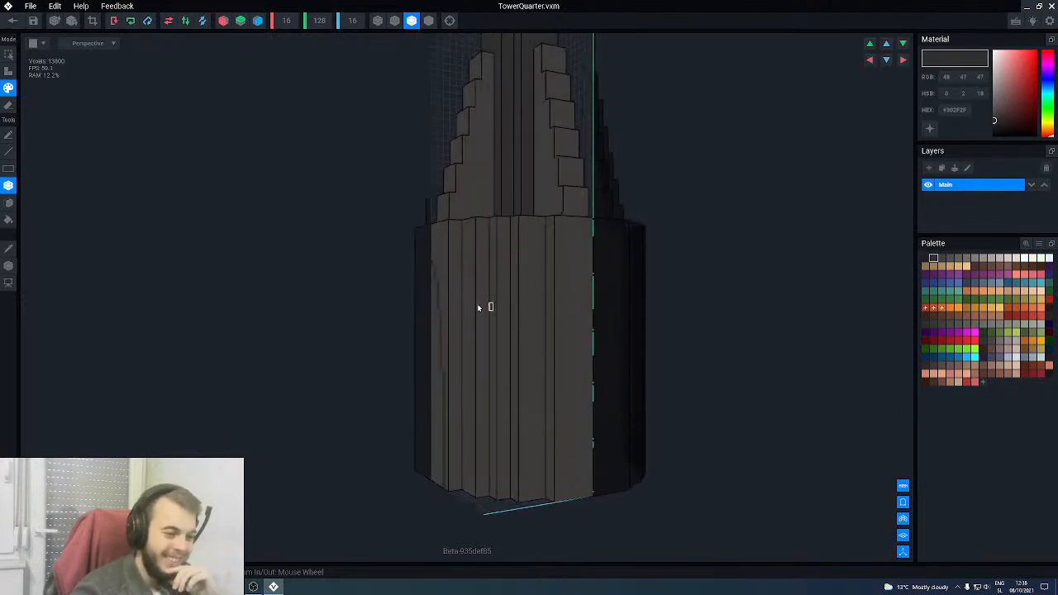
pyautogui.moveTo(431, 250); pyautogui.dragTo(591, 223, button='right')
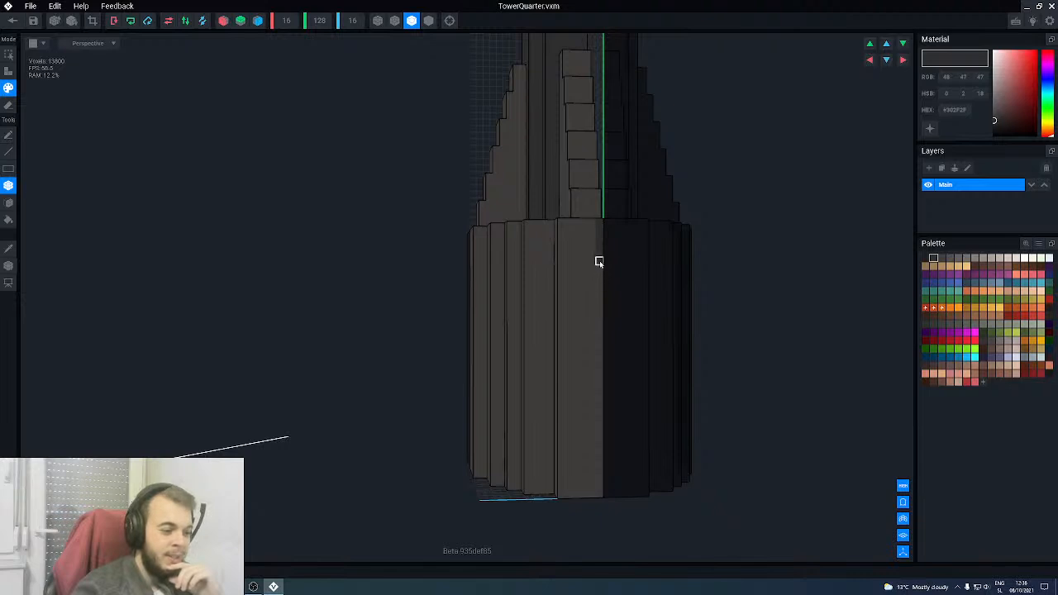
pyautogui.moveTo(597, 261); pyautogui.dragTo(578, 291, button='right')
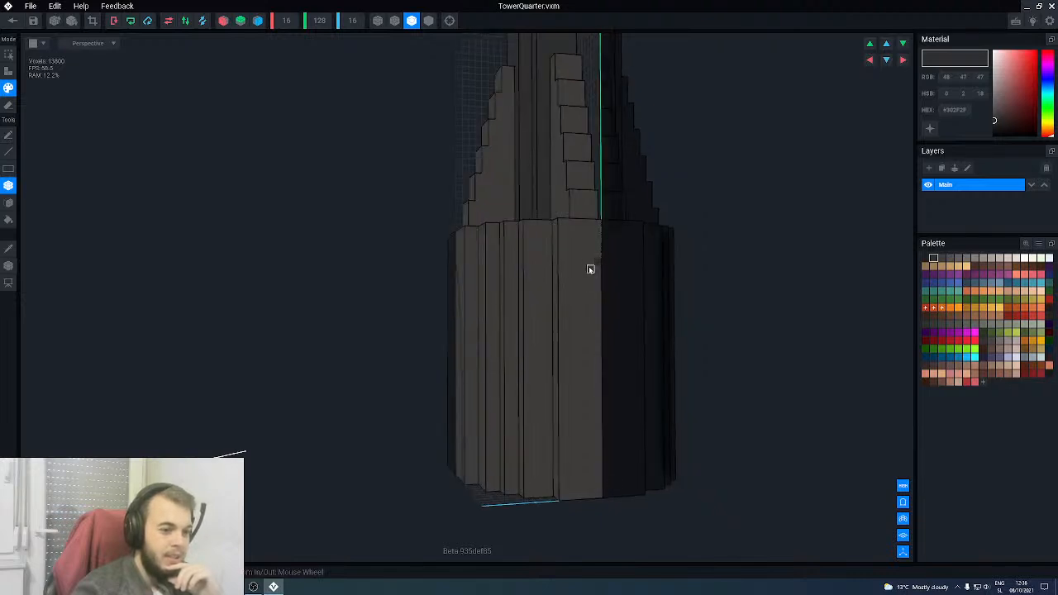
pyautogui.moveTo(584, 283)
pyautogui.mouseDown()
pyautogui.moveTo(567, 380)
pyautogui.moveTo(571, 499)
pyautogui.mouseUp()
pyautogui.scroll(-4, 554, 438)
# - Paint a full stepped dark grey arch outline across the base's central ribs, with both legs reaching the bottom edge
pyautogui.moveTo(529, 359)
pyautogui.mouseDown(button='right')
pyautogui.moveTo(551, 345)
pyautogui.moveTo(552, 324)
pyautogui.mouseUp(button='right')
pyautogui.moveTo(546, 261); pyautogui.dragTo(524, 258, button='right')
pyautogui.scroll(2, 526, 256)
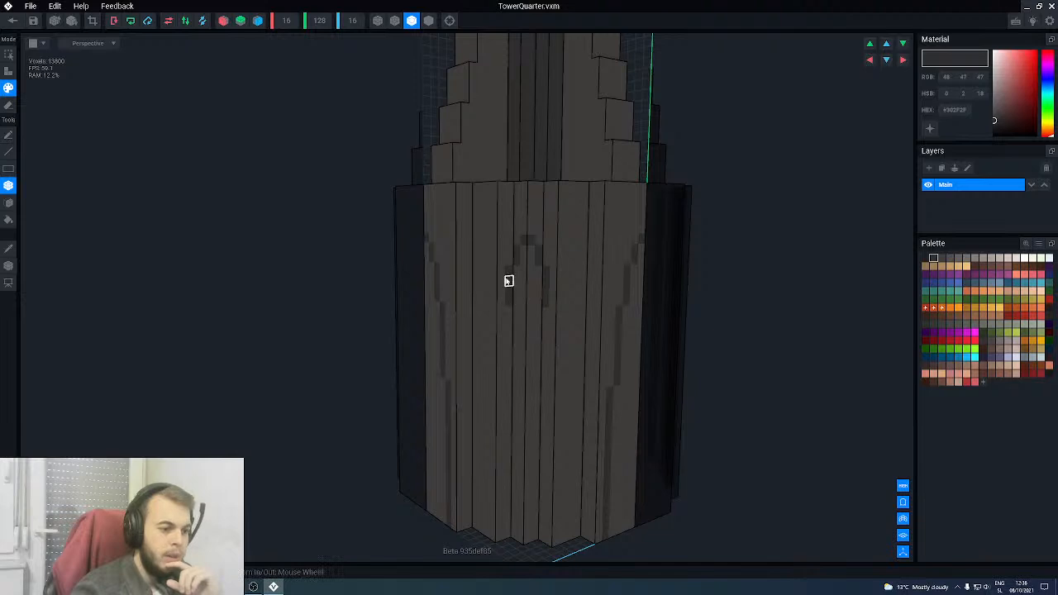
pyautogui.moveTo(499, 312); pyautogui.dragTo(501, 374)
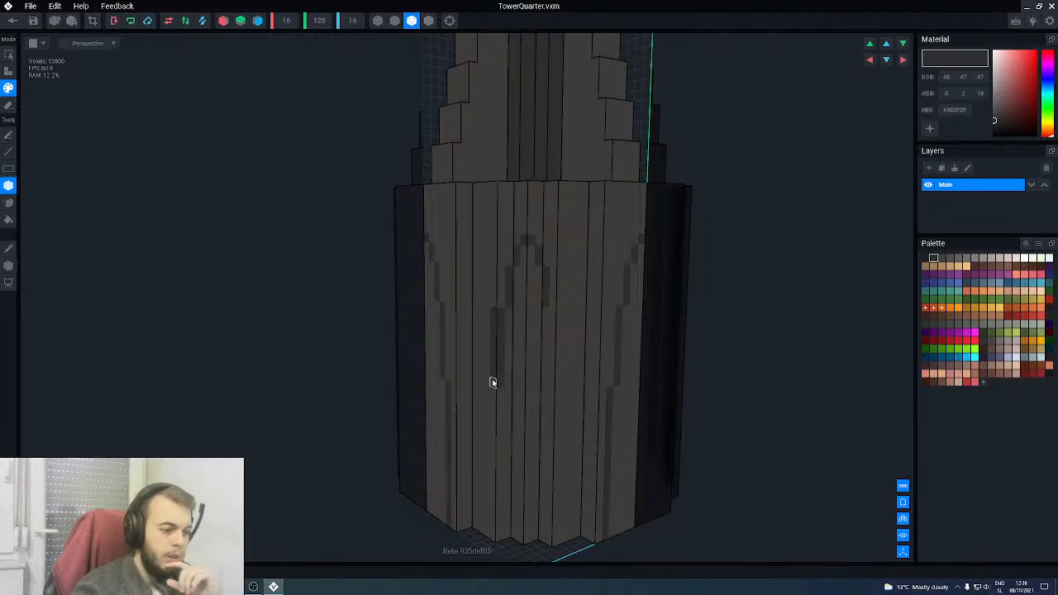
pyautogui.moveTo(552, 314); pyautogui.dragTo(545, 378)
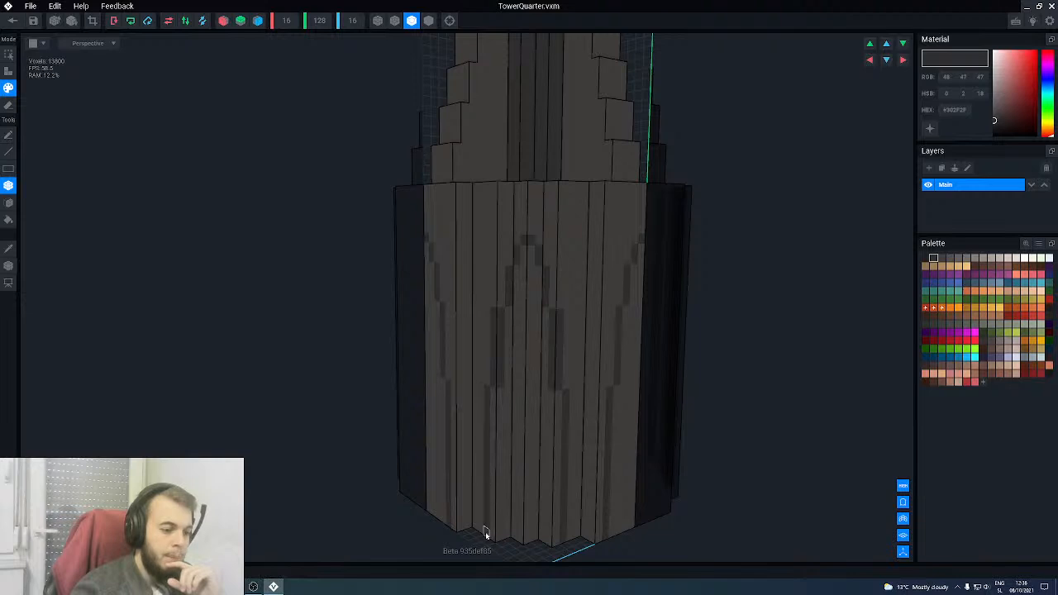
pyautogui.moveTo(494, 442); pyautogui.dragTo(471, 368, button='right')
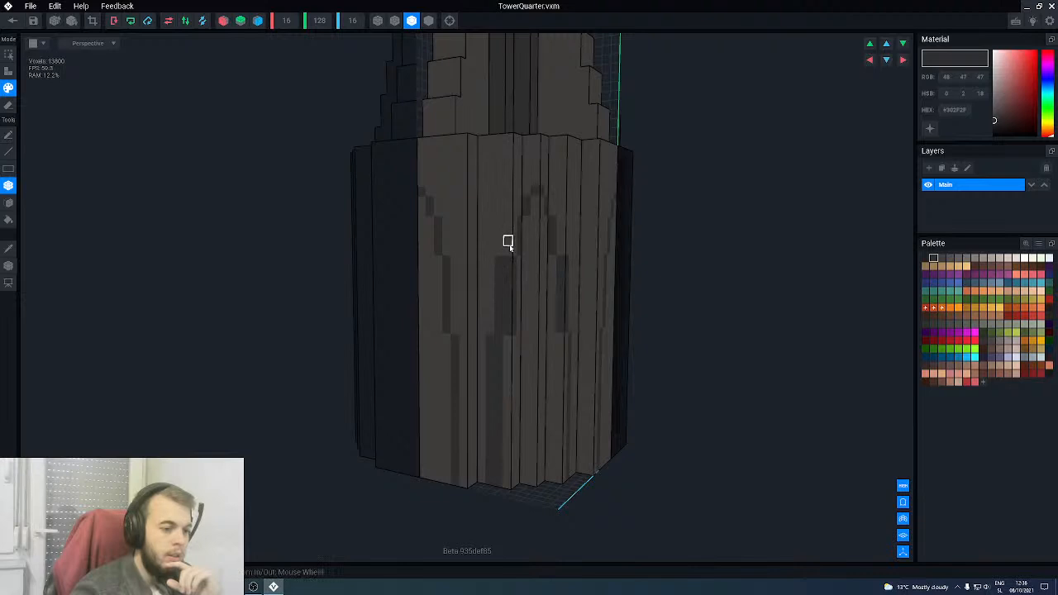
pyautogui.scroll(2, 520, 223)
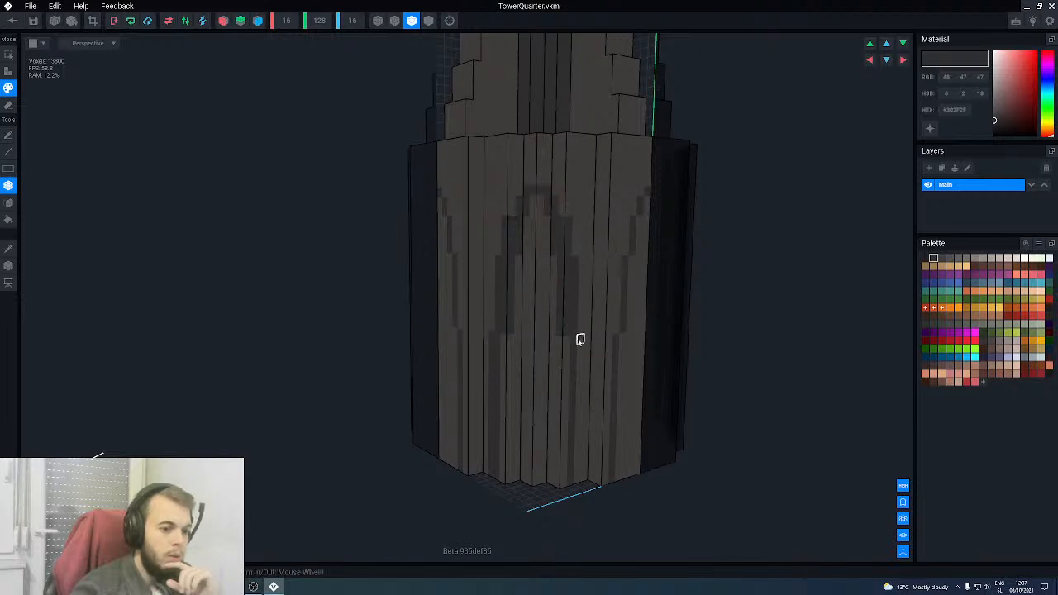
# - Pick the base's lighter grey and paint over the stray dark voxels on the rib sides inside the central arch
pyautogui.keyDown('alt'); pyautogui.click(557, 408); pyautogui.keyUp('alt')
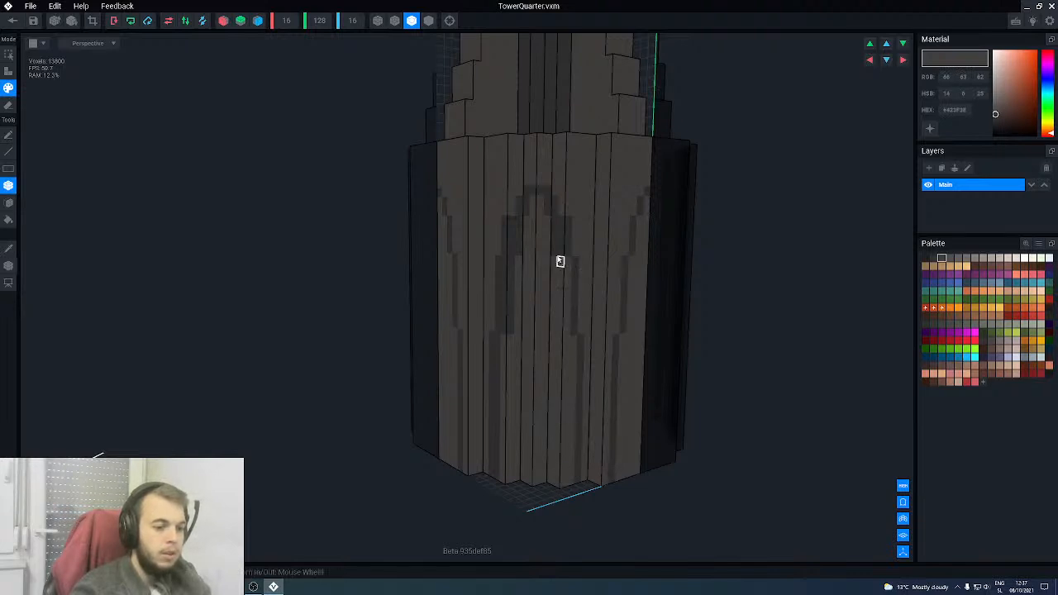
pyautogui.scroll(2, 560, 302)
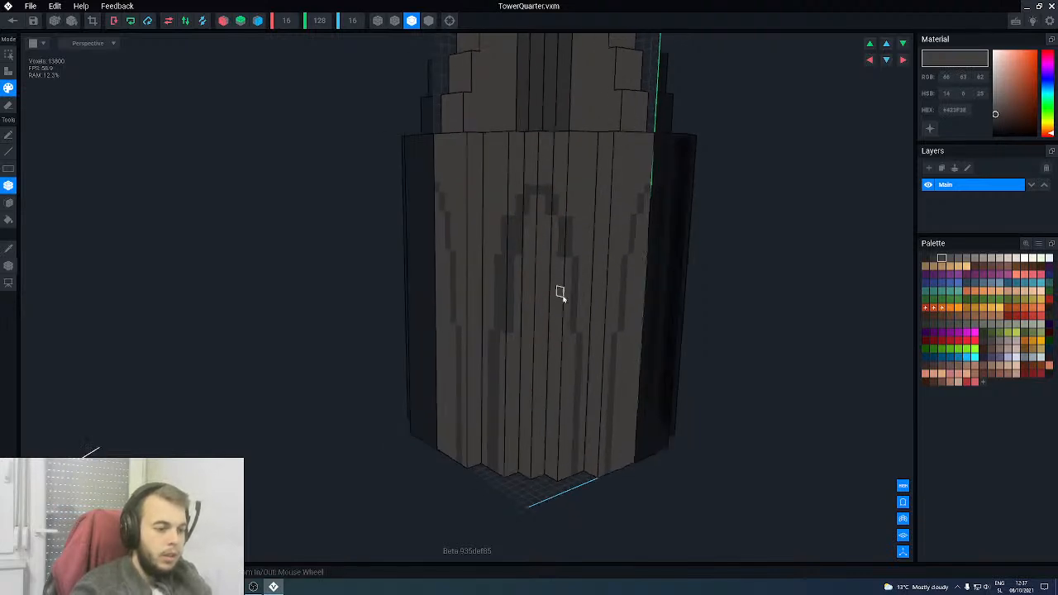
pyautogui.moveTo(512, 219); pyautogui.dragTo(520, 257, button='right')
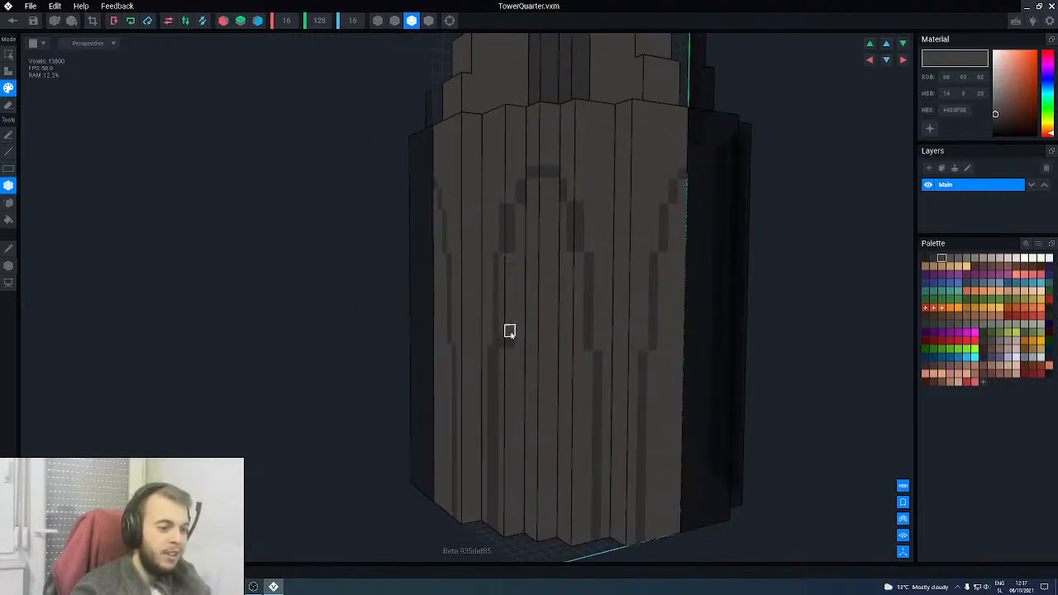
pyautogui.moveTo(510, 344); pyautogui.dragTo(496, 354, button='right')
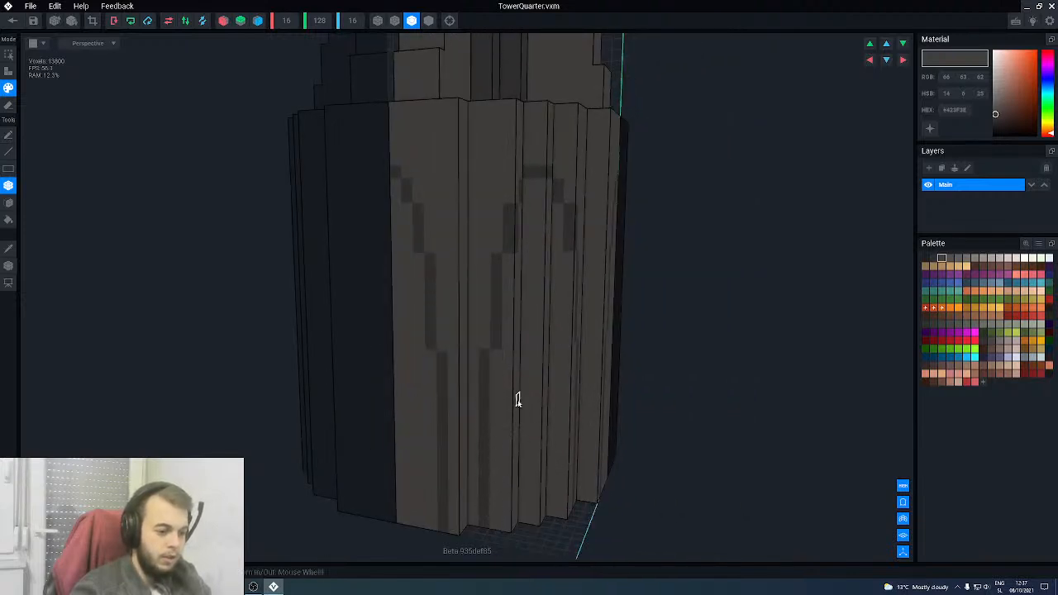
# - Save the changes to TowerQuarter.vxm and return to the assembled tower
pyautogui.scroll(-5, 519, 399)
pyautogui.moveTo(524, 395); pyautogui.dragTo(428, 345, button='right')
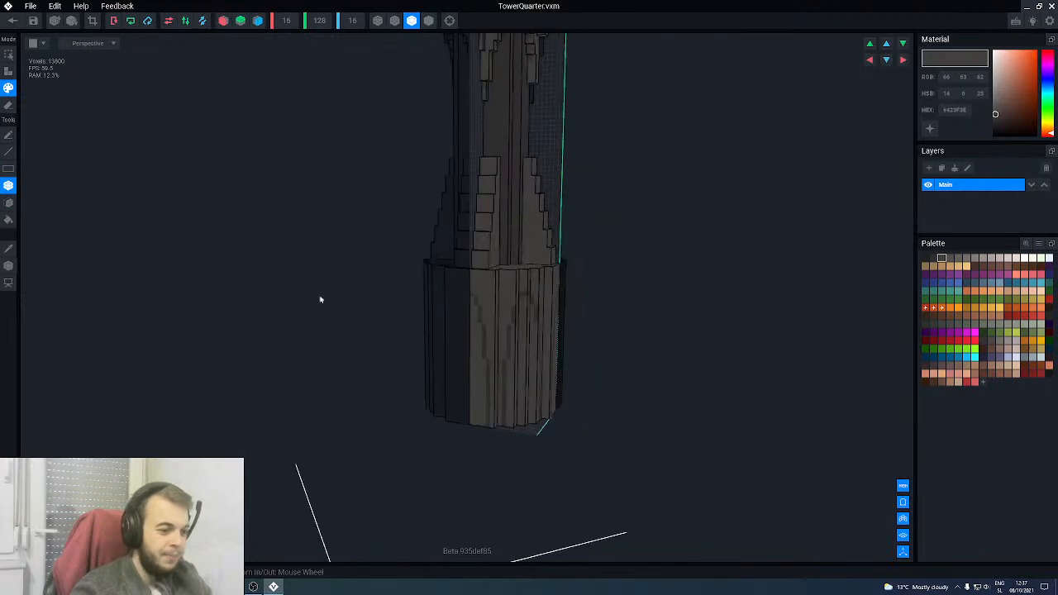
pyautogui.click(13, 20)
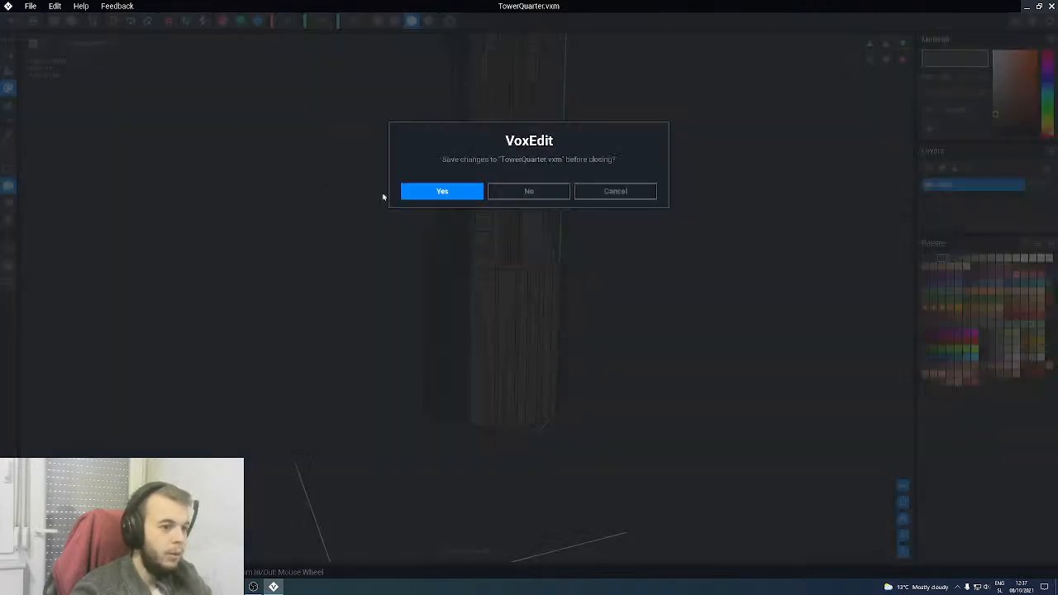
pyautogui.click(431, 191)
# - Check the arch outlines on the assembled tower and reopen the tower quarter for editing
pyautogui.moveTo(520, 184); pyautogui.dragTo(476, 209, button='right')
pyautogui.scroll(5, 489, 198)
pyautogui.click(476, 210)
pyautogui.click(47, 113)
# - Sample the recess's dark grey and fill the insides of the half-arches on the base's wide faces with the Face tool
pyautogui.moveTo(428, 241); pyautogui.dragTo(428, 241, button='middle')
pyautogui.moveTo(429, 242); pyautogui.dragTo(452, 220, button='right')
pyautogui.press('i')
pyautogui.click(452, 219)
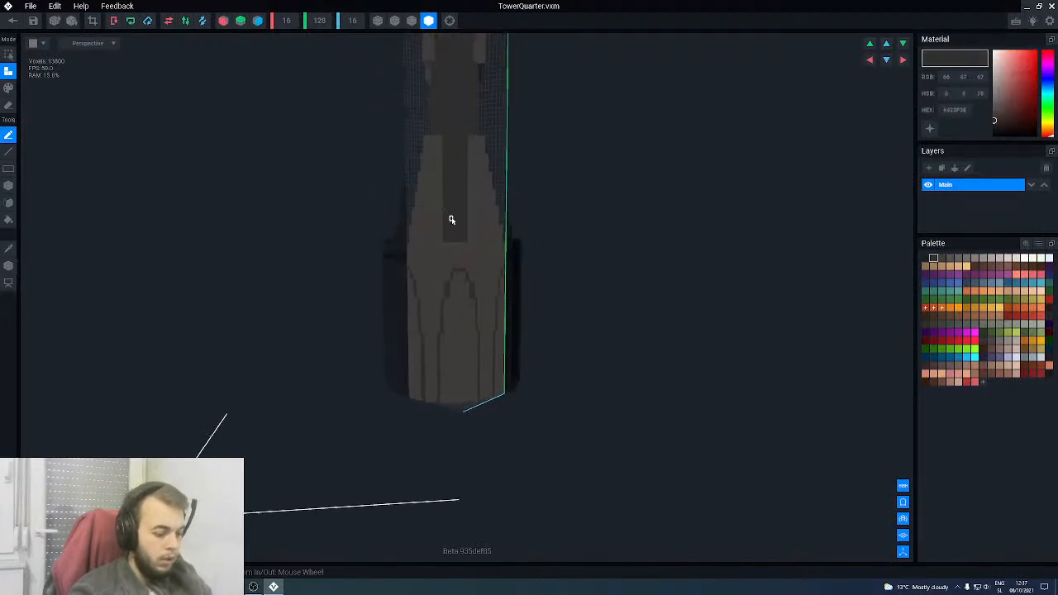
pyautogui.press('p')
pyautogui.press('b')
pyautogui.moveTo(449, 241); pyautogui.dragTo(462, 241, button='middle')
pyautogui.moveTo(462, 240)
pyautogui.mouseDown(button='right')
pyautogui.moveTo(515, 265)
pyautogui.moveTo(513, 289)
pyautogui.moveTo(499, 287)
pyautogui.mouseUp(button='right')
pyautogui.scroll(2, 465, 238)
pyautogui.press('f')
pyautogui.click(447, 255)
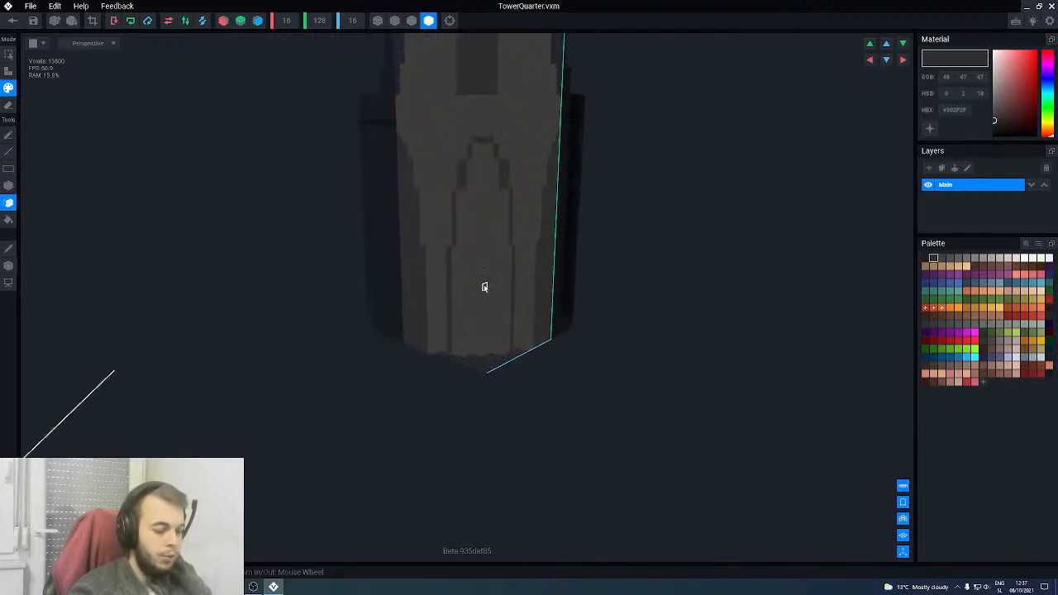
# - Turn the voxel edge display back on and paint dark grey boxes down the central ribs inside the middle arch
pyautogui.press('b')
pyautogui.click(412, 21)
pyautogui.scroll(2, 485, 236)
pyautogui.moveTo(466, 121); pyautogui.dragTo(482, 364)
pyautogui.moveTo(488, 154); pyautogui.dragTo(501, 361)
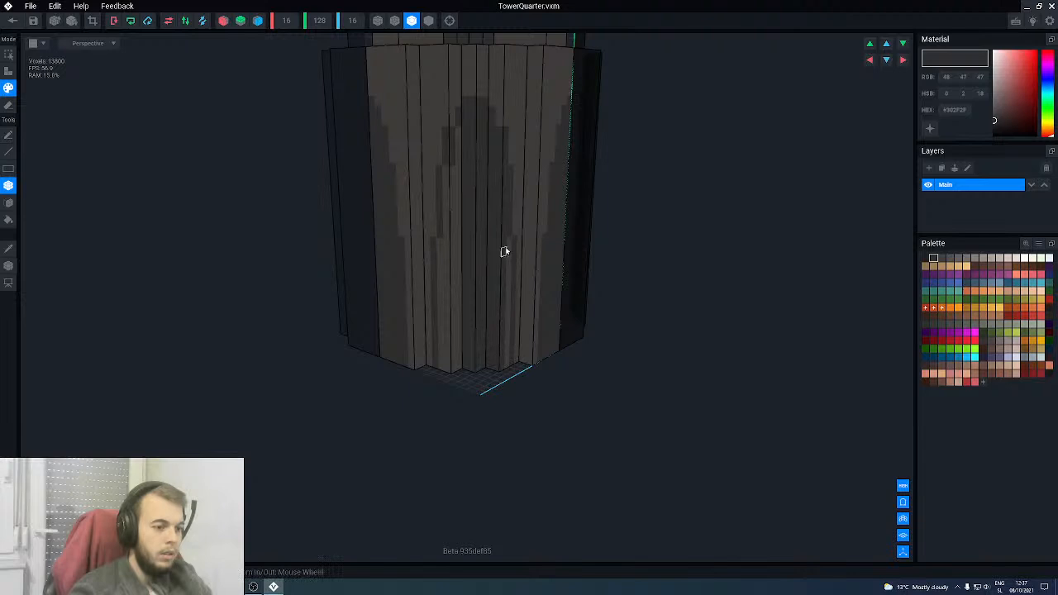
pyautogui.moveTo(509, 240); pyautogui.dragTo(507, 358)
# - Fill the remaining light areas inside the central arch with dark grey using the Face tool
pyautogui.press('f')
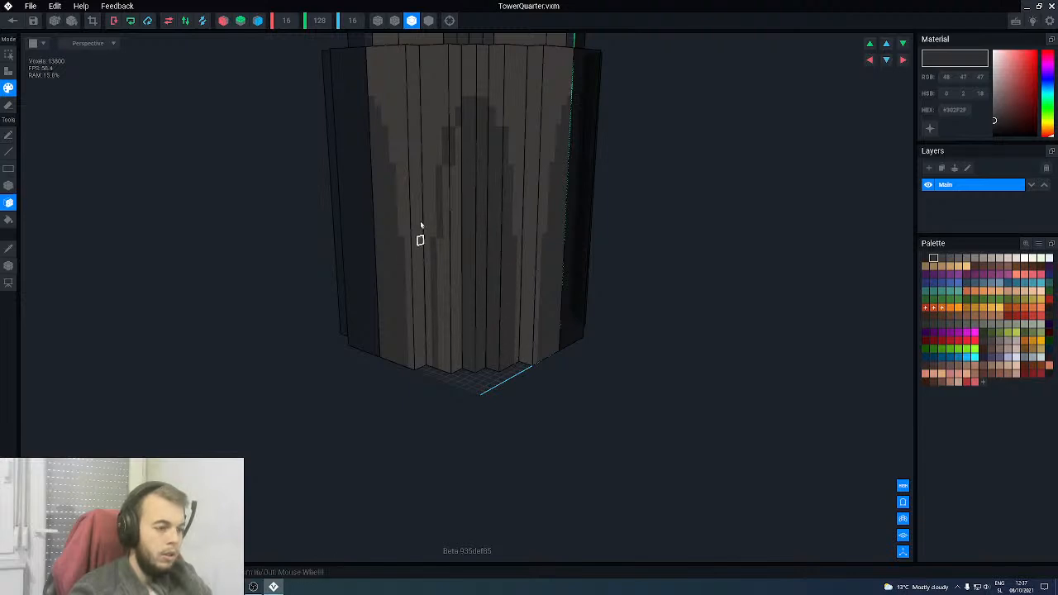
pyautogui.click(447, 204)
pyautogui.click(456, 203)
pyautogui.scroll(-3, 463, 281)
pyautogui.moveTo(490, 283); pyautogui.dragTo(707, 286, button='right')
# - Choose the near-black palette colour #1F1F1F and trace the stepped half-arch edge on the wide front face with the Line tool
pyautogui.click(927, 260)
pyautogui.moveTo(531, 209); pyautogui.dragTo(567, 257, button='middle')
pyautogui.press('l')
pyautogui.scroll(2, 476, 228)
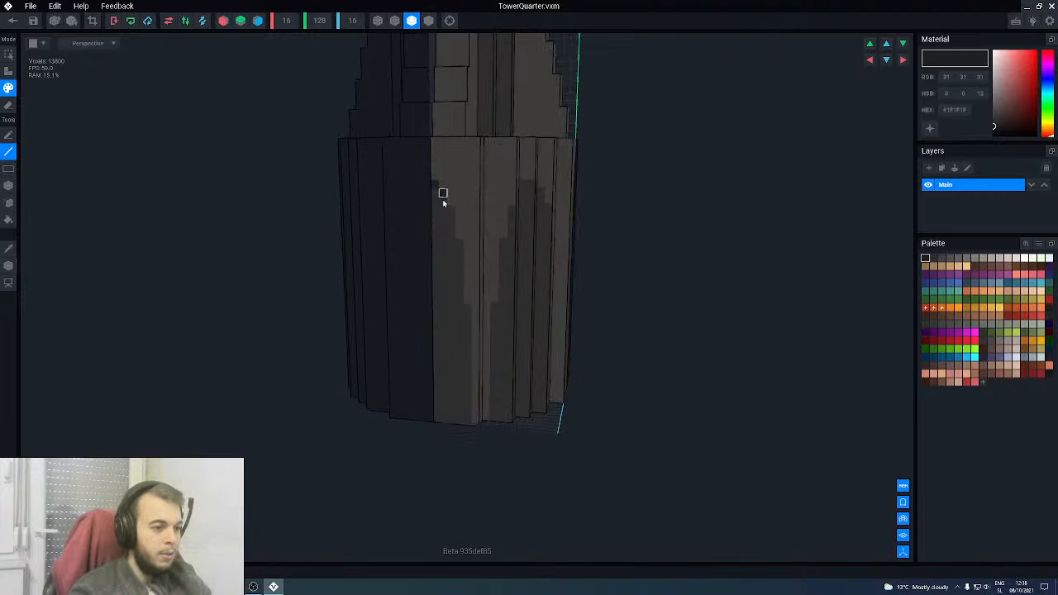
pyautogui.moveTo(451, 210); pyautogui.dragTo(465, 387)
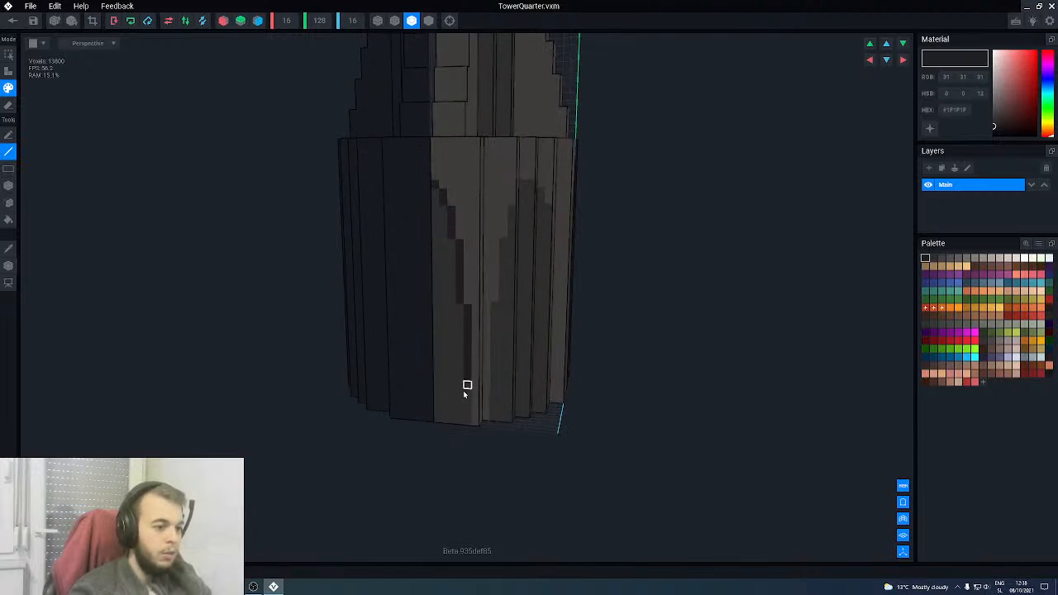
# - Trace the central arch's stepped edge in near-black, covering one leg, the peak and the upper part of the other leg
pyautogui.moveTo(476, 348); pyautogui.dragTo(503, 322, button='right')
pyautogui.moveTo(495, 306); pyautogui.dragTo(492, 422)
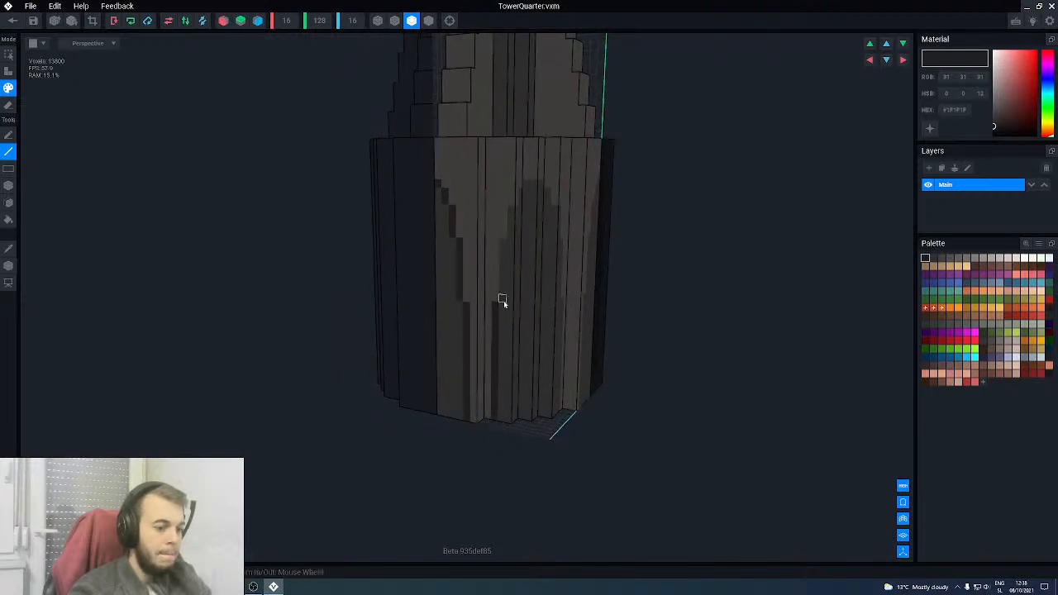
pyautogui.moveTo(515, 208); pyautogui.dragTo(524, 182, button='right')
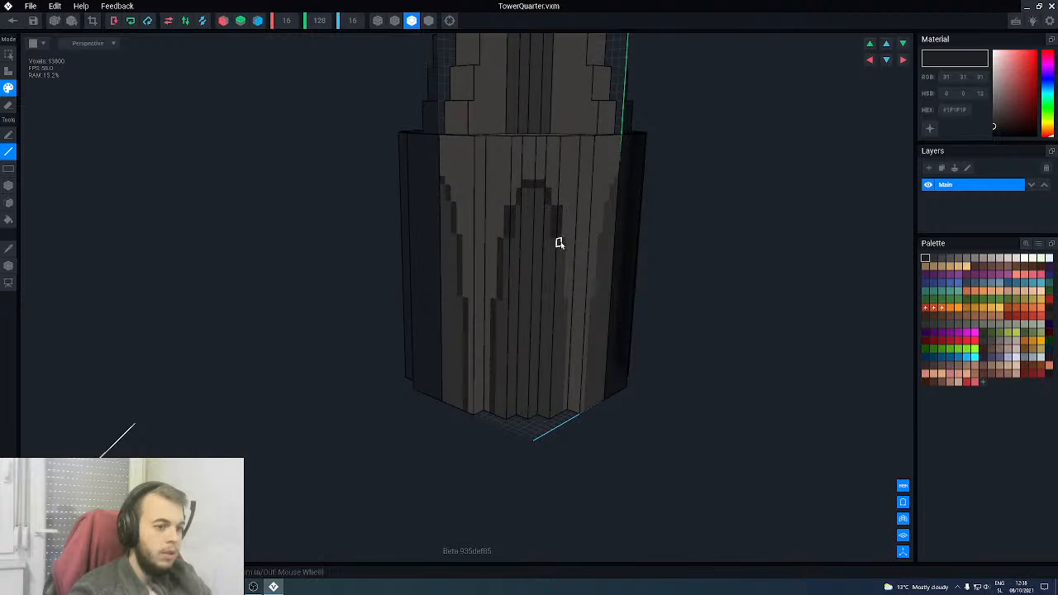
pyautogui.moveTo(560, 296); pyautogui.dragTo(568, 314, button='right')
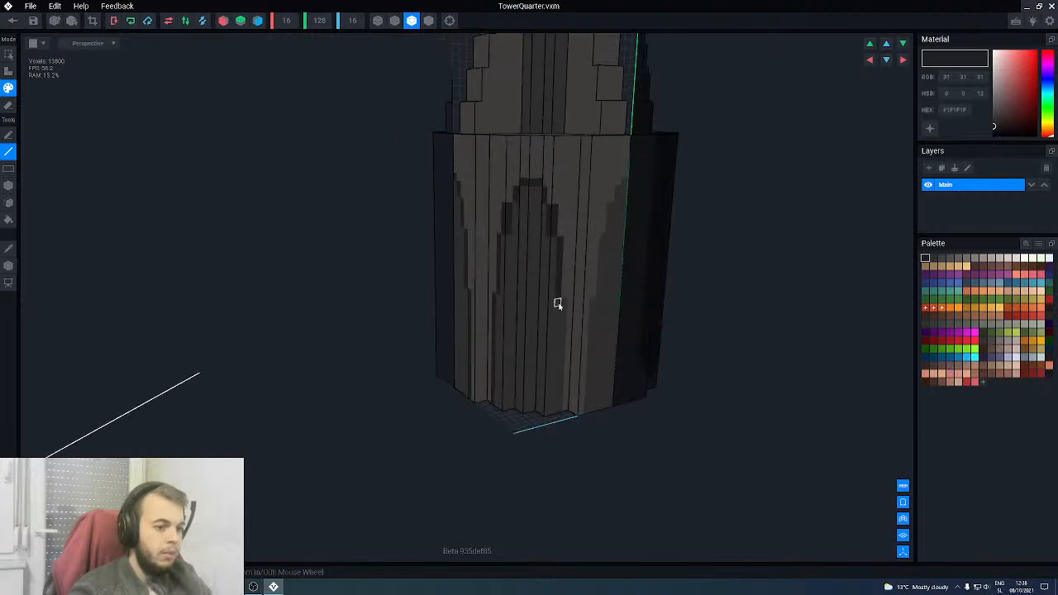
pyautogui.scroll(-8, 558, 404)
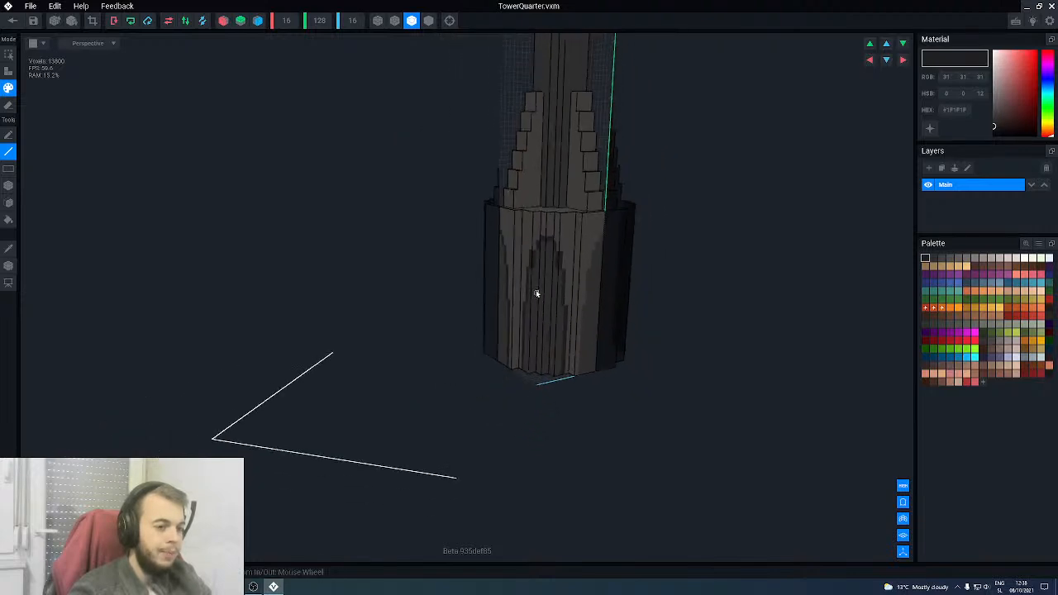
# - Try the tower quarter at double resolution, 32 × 256 × 32, and examine its arches, recess and base
pyautogui.moveTo(528, 248); pyautogui.dragTo(527, 246, button='right')
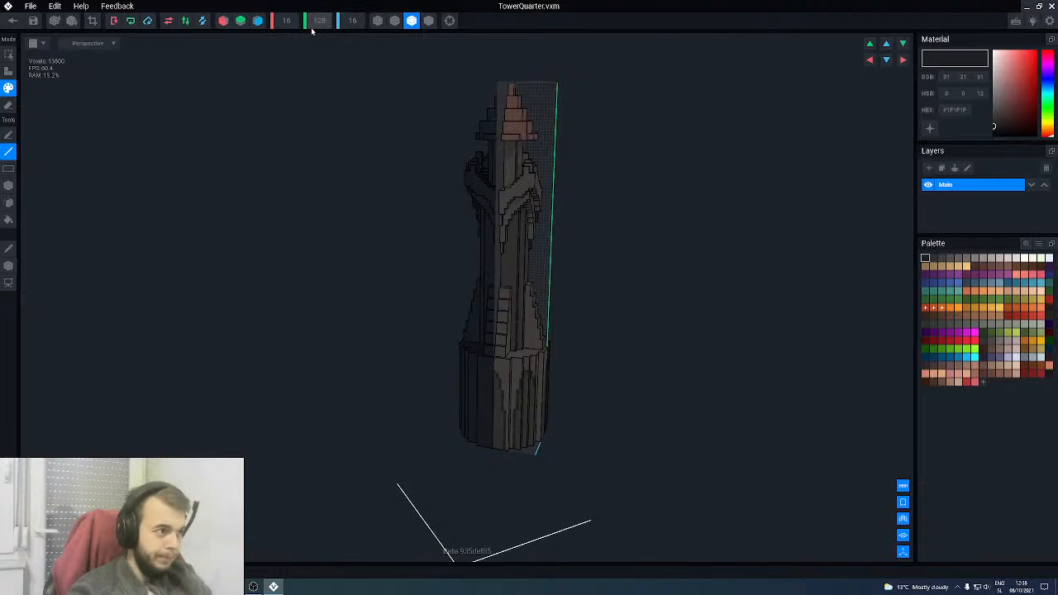
pyautogui.scroll(1, 318, 27)
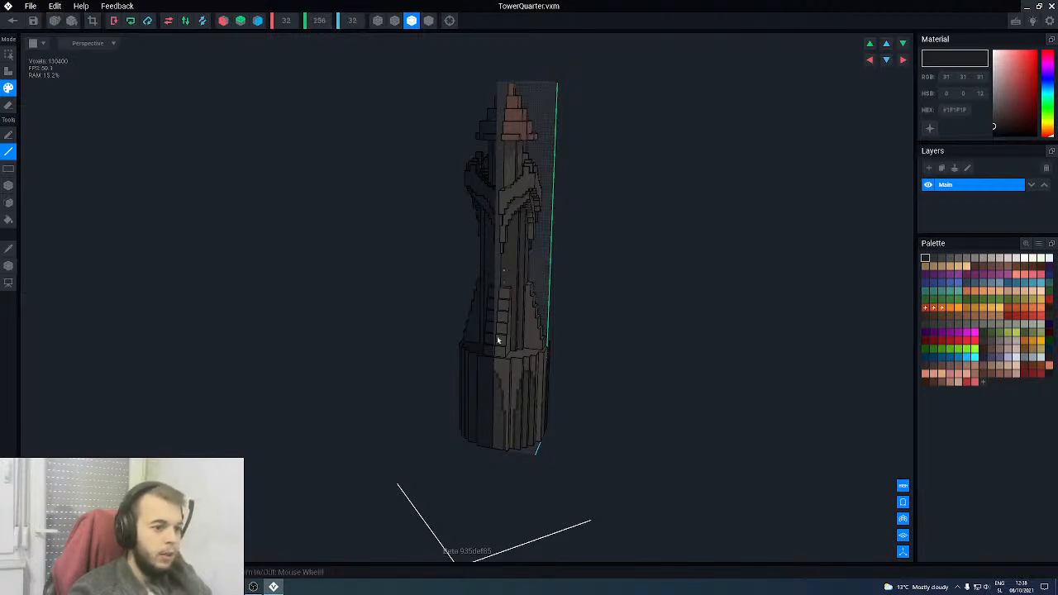
pyautogui.moveTo(454, 422); pyautogui.dragTo(527, 247, button='right')
pyautogui.scroll(4, 496, 395)
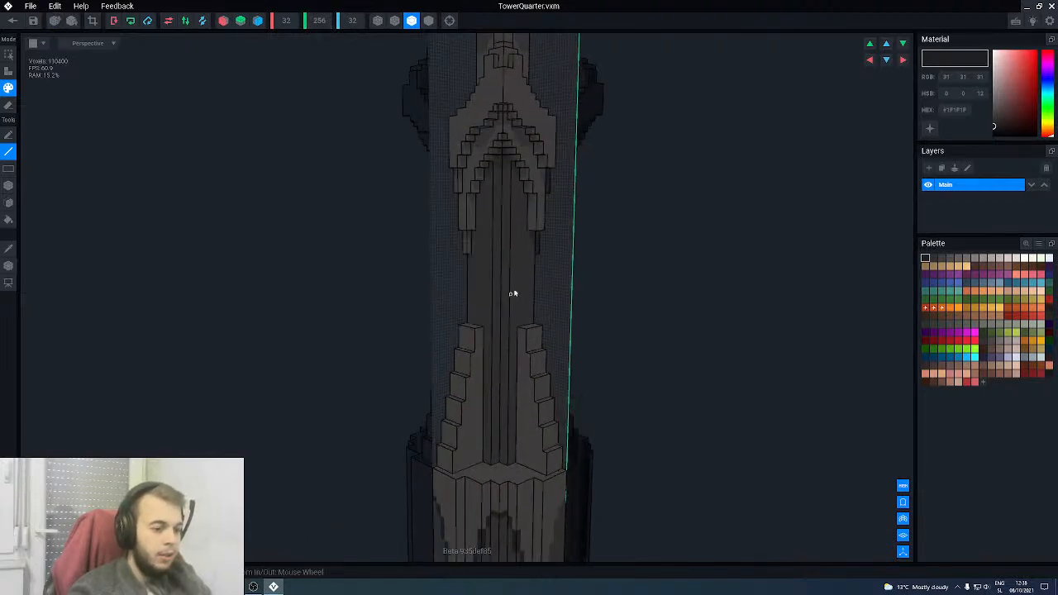
pyautogui.scroll(1, 514, 296)
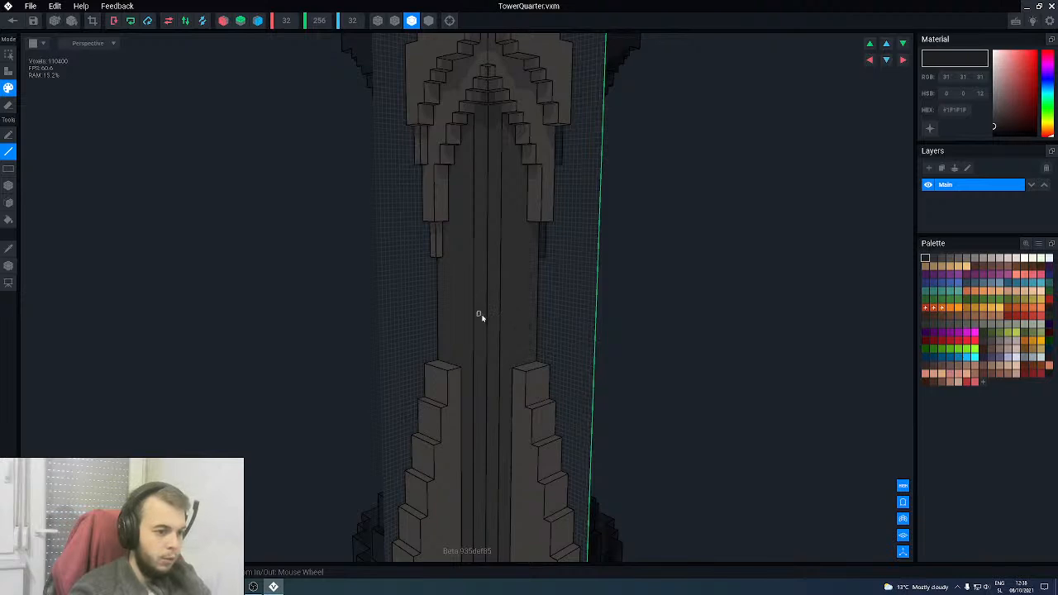
pyautogui.scroll(-5, 480, 312)
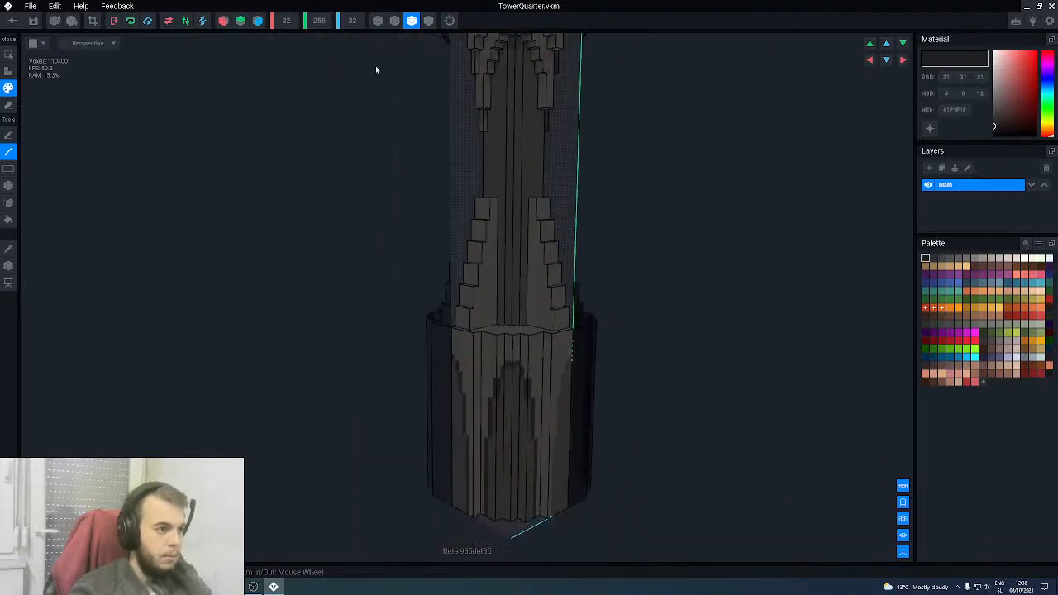
pyautogui.scroll(-3, 531, 316)
pyautogui.moveTo(528, 313); pyautogui.dragTo(480, 359, button='middle')
pyautogui.moveTo(494, 319); pyautogui.dragTo(490, 319, button='right')
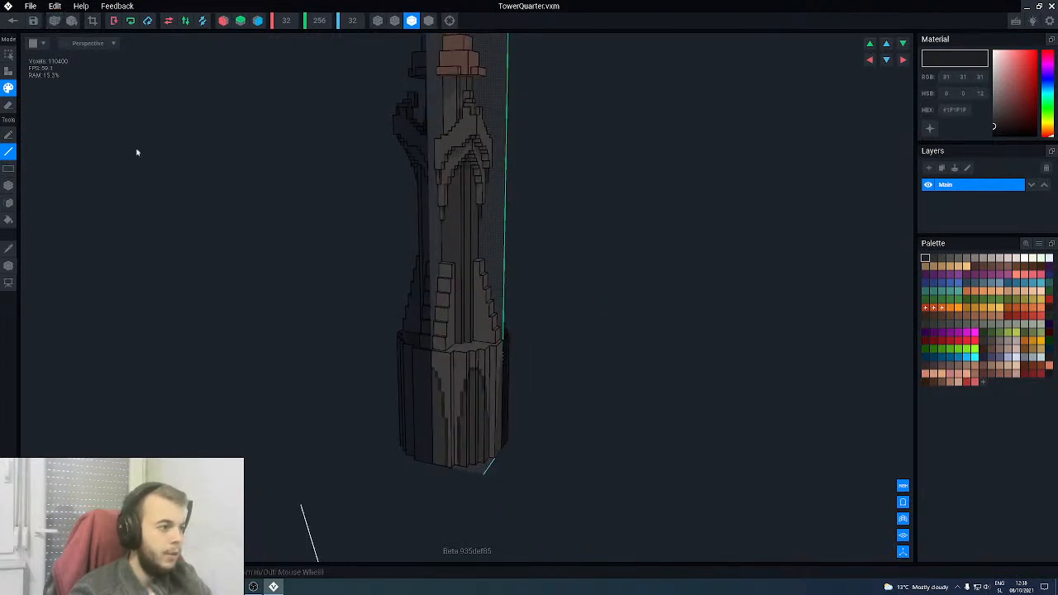
# - Reduce the tower quarter back to 16 × 128 × 16 with Halve Size, undoing any extra halving
pyautogui.click(71, 20)
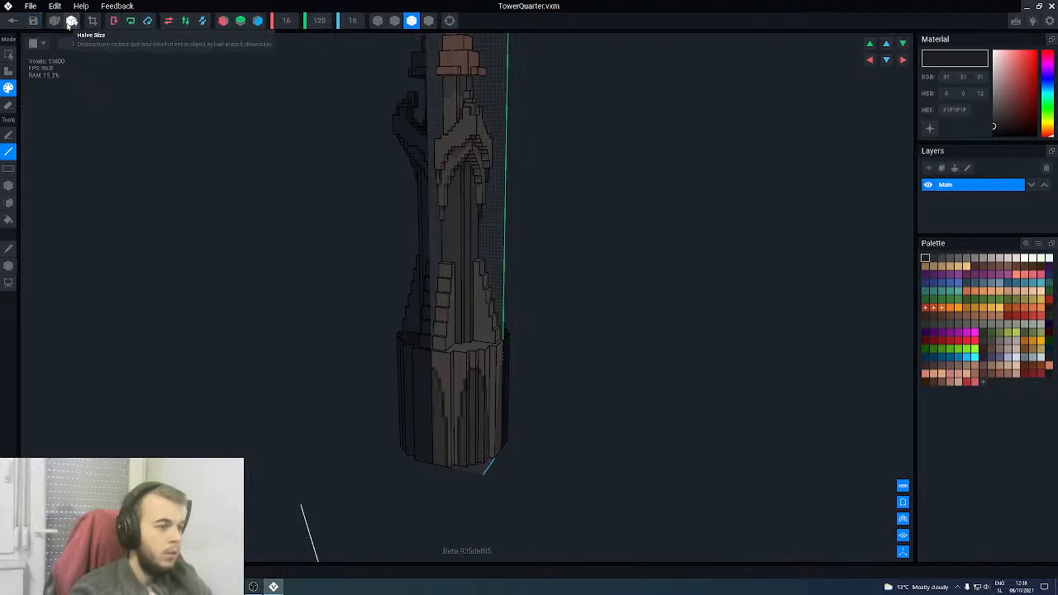
pyautogui.click(71, 21)
pyautogui.hotkey('ctrl', 'z')
# - Finish the near-black line on the central arch's second leg and trace the half-arch edge on the opposite wide face
pyautogui.moveTo(420, 271); pyautogui.dragTo(404, 250, button='middle')
pyautogui.moveTo(404, 250); pyautogui.dragTo(468, 347, button='right')
pyautogui.scroll(3, 480, 352)
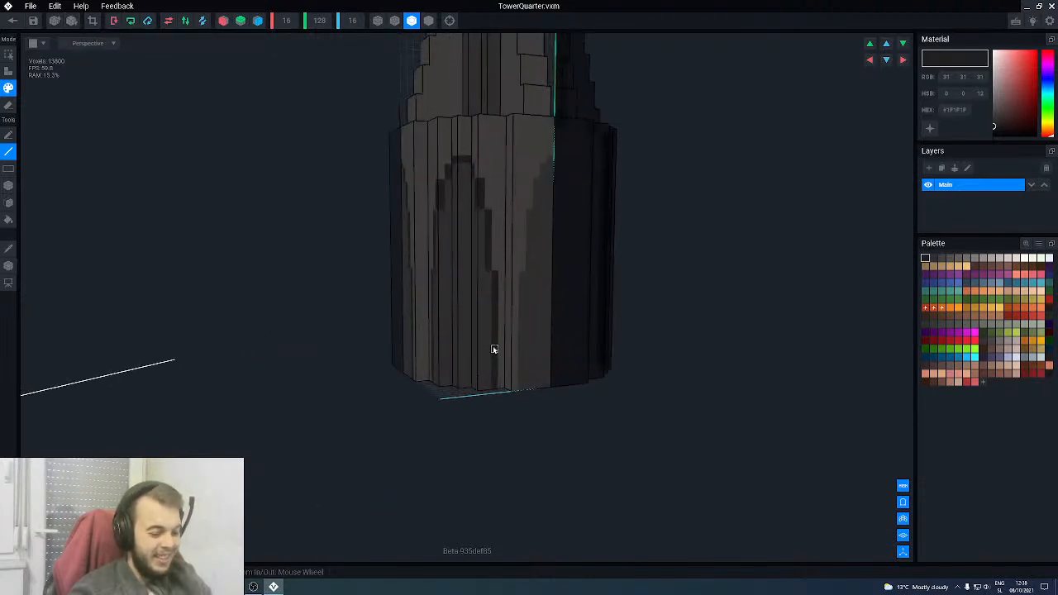
pyautogui.moveTo(541, 364); pyautogui.dragTo(509, 260, button='right')
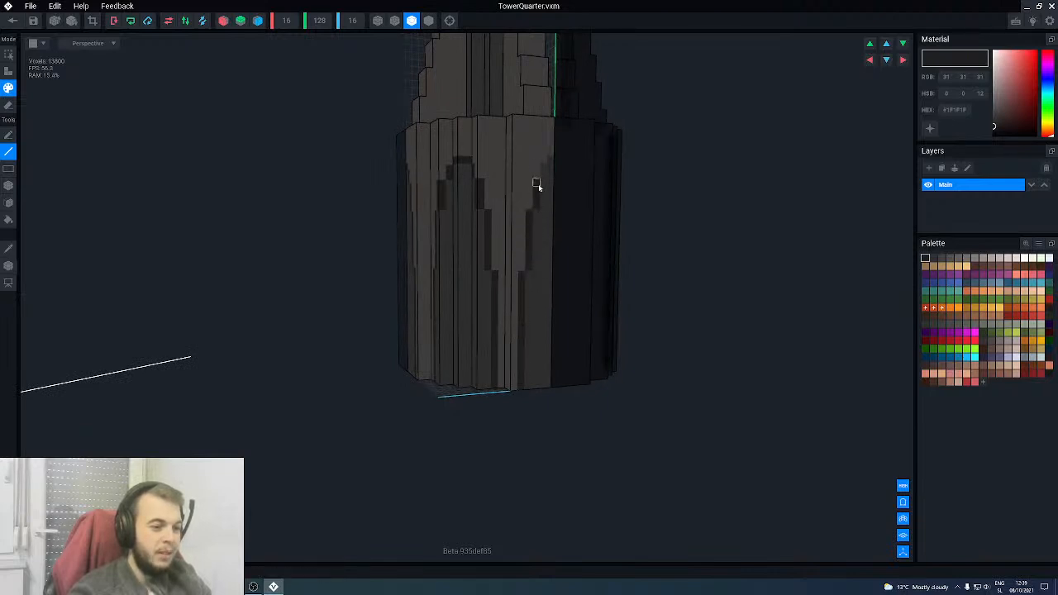
pyautogui.moveTo(550, 162); pyautogui.dragTo(488, 257, button='right')
pyautogui.moveTo(444, 228); pyautogui.dragTo(460, 250, button='middle')
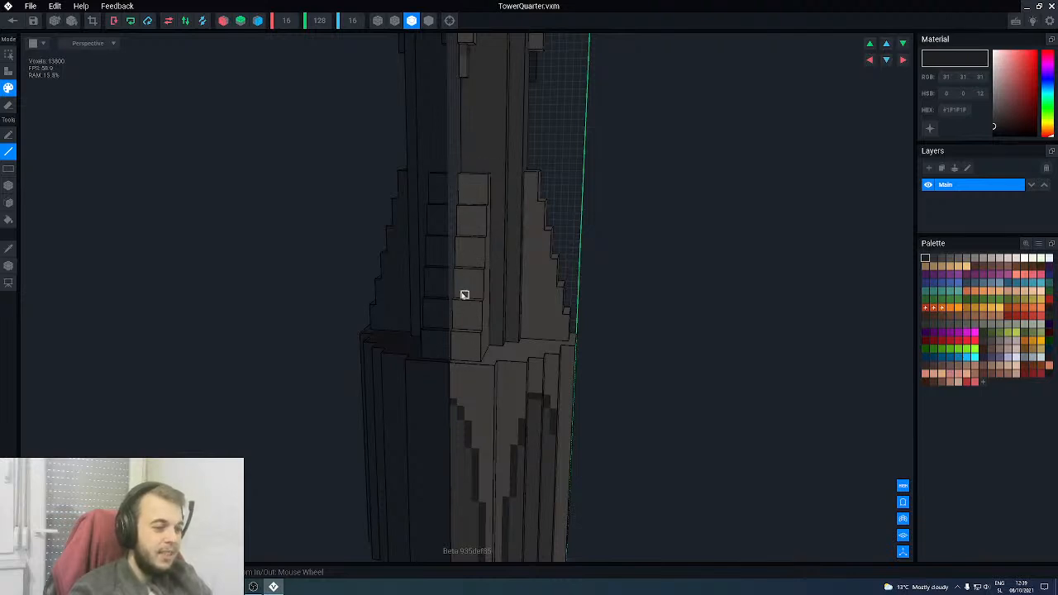
# - Sample the buttress grey and choose the slightly lighter palette grey #534F4E as the paint colour
pyautogui.moveTo(465, 267); pyautogui.dragTo(466, 272, button='right')
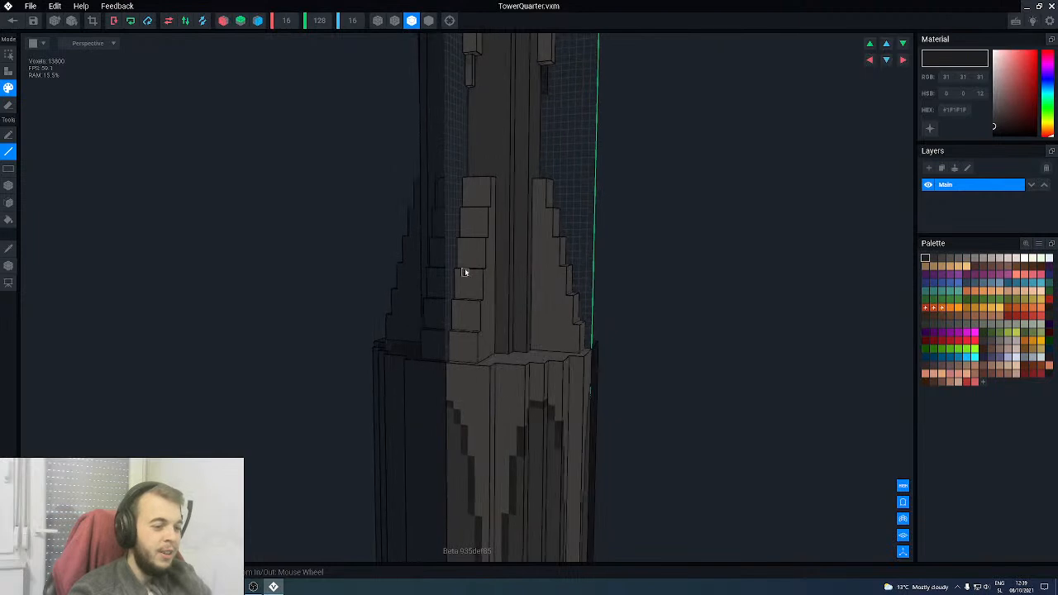
pyautogui.keyDown('alt'); pyautogui.click(474, 289); pyautogui.keyUp('alt')
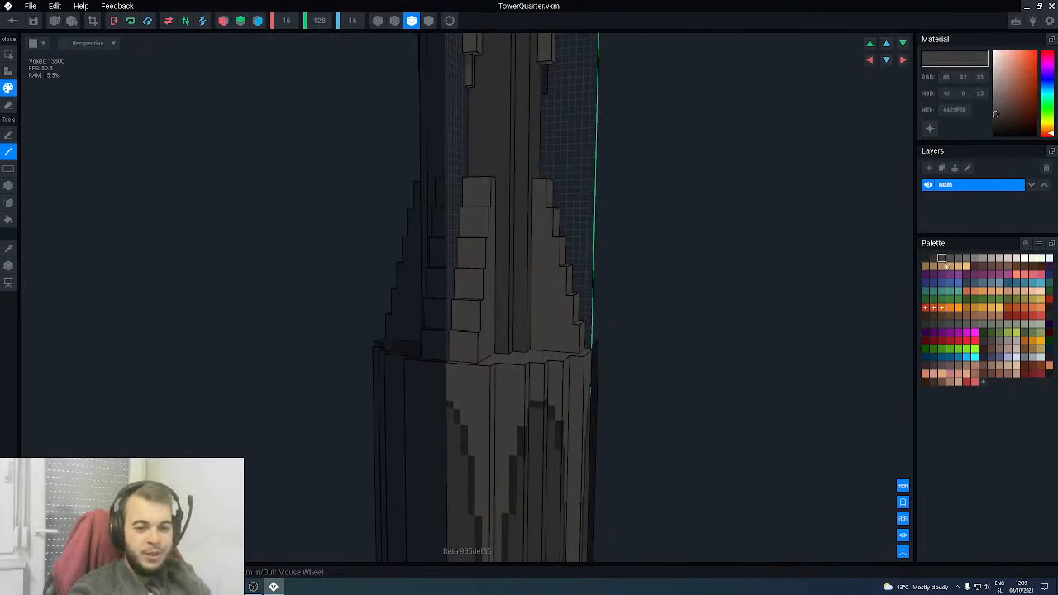
pyautogui.click(950, 259)
# - Try lighter grey vertical and diagonal lines down the outer stepped face of one buttress
pyautogui.moveTo(493, 197); pyautogui.dragTo(473, 227, button='right')
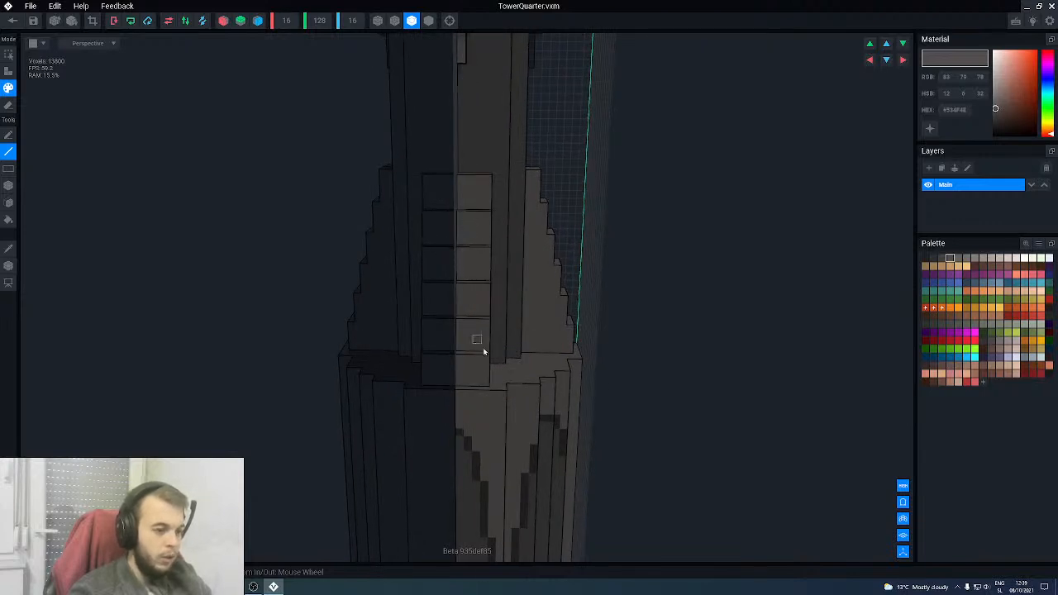
pyautogui.scroll(3, 485, 367)
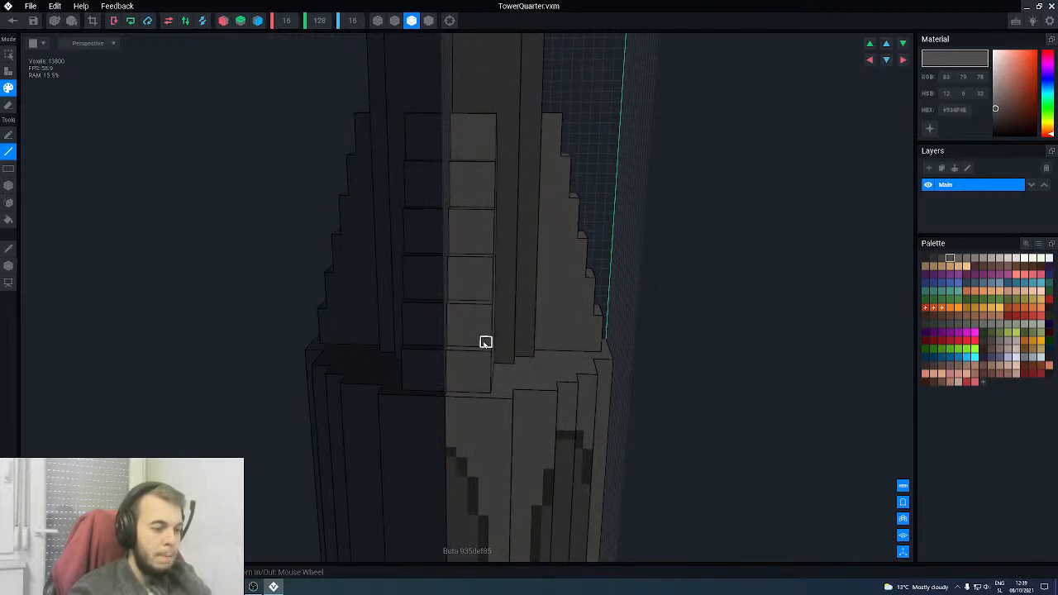
pyautogui.moveTo(486, 295); pyautogui.dragTo(480, 118)
pyautogui.scroll(-2, 473, 154)
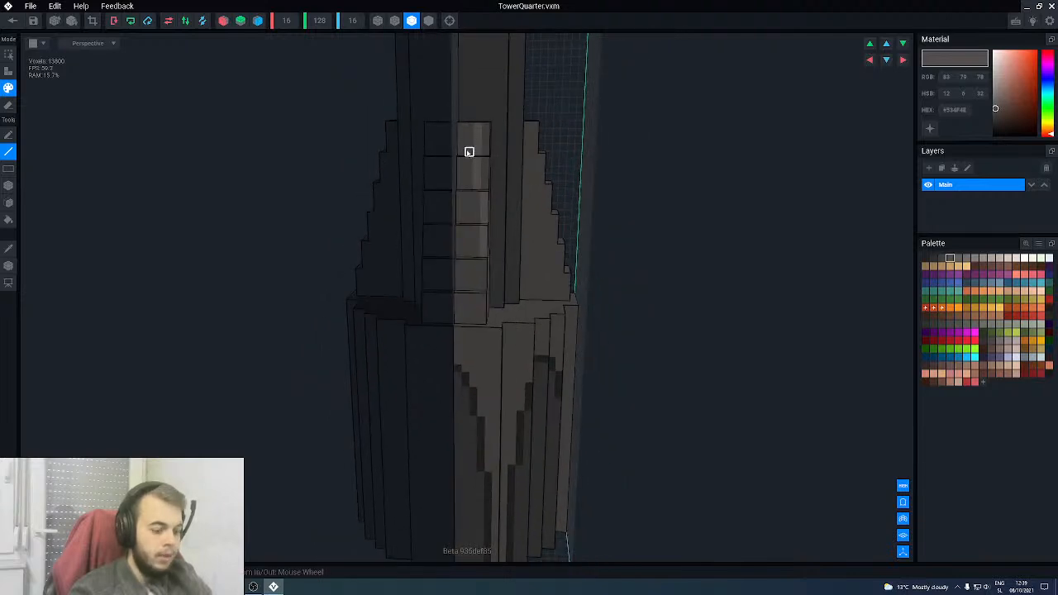
pyautogui.hotkey('ctrl', 'z')
pyautogui.hotkey('ctrl', 'z')
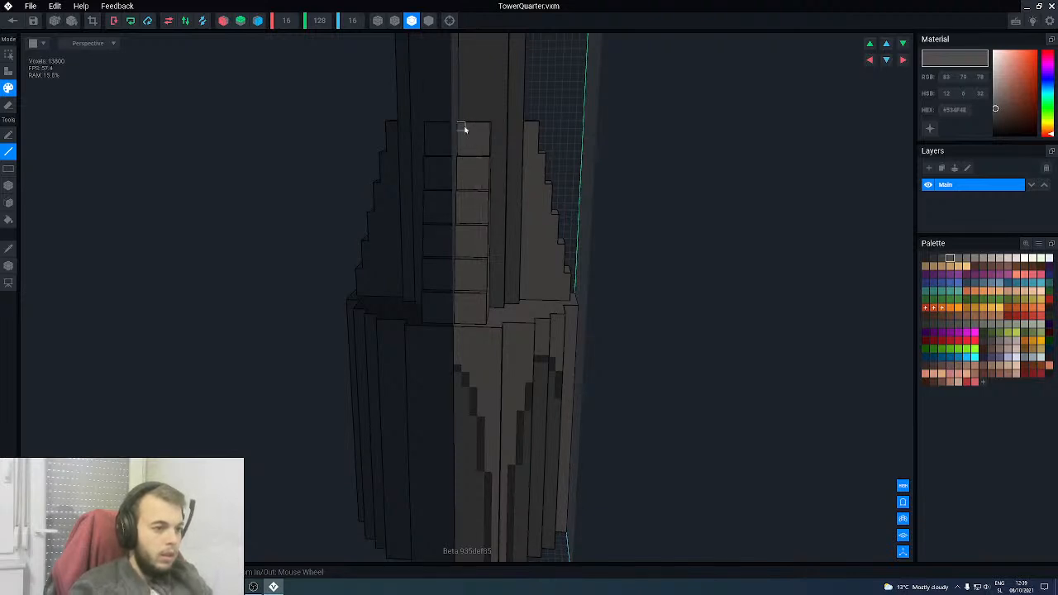
pyautogui.moveTo(469, 128); pyautogui.dragTo(482, 295)
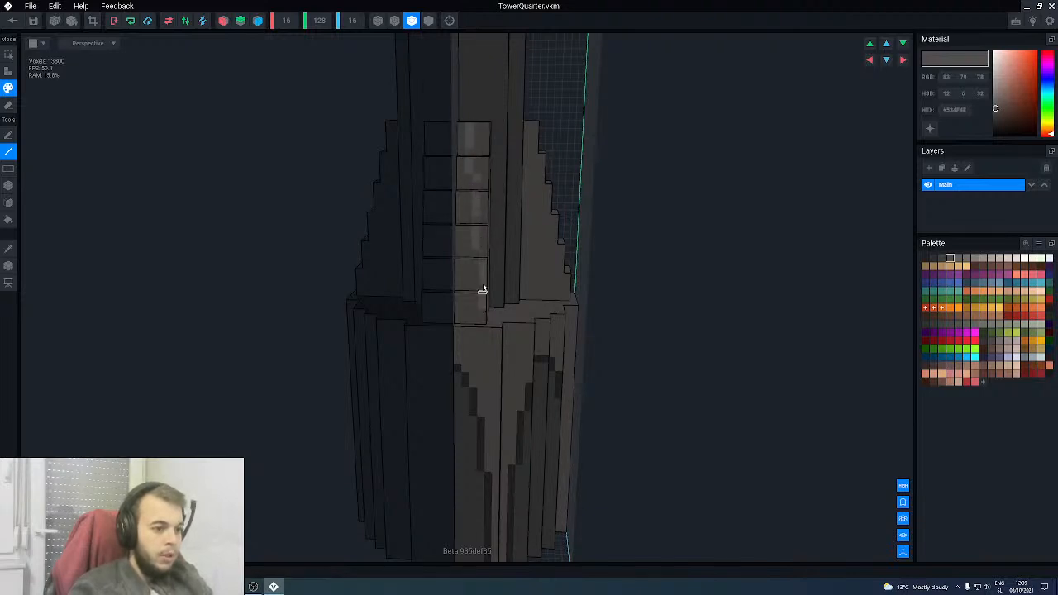
pyautogui.hotkey('ctrl', 'z')
pyautogui.moveTo(485, 129); pyautogui.dragTo(484, 288)
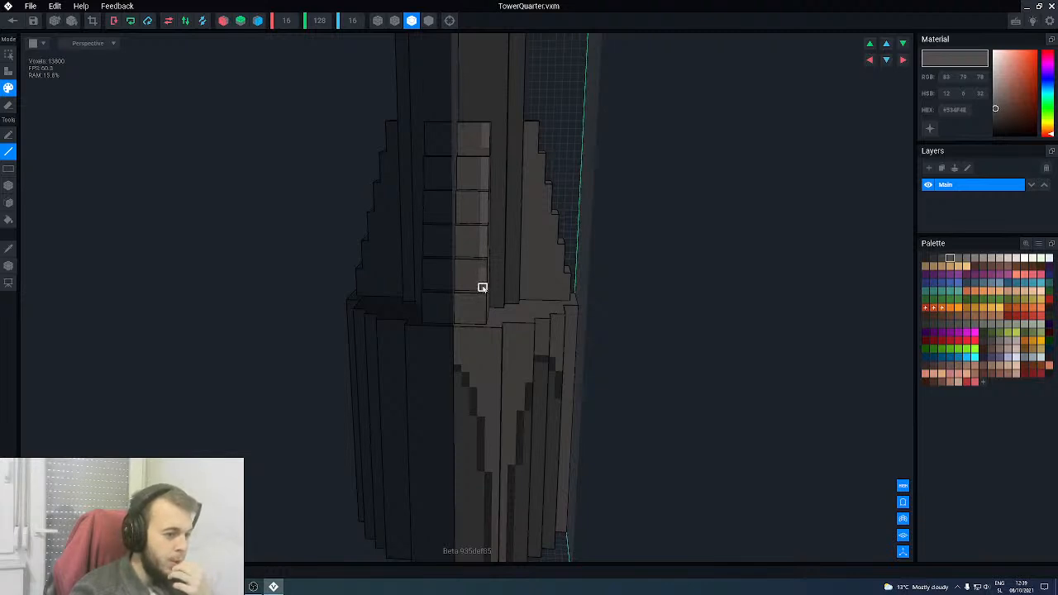
pyautogui.hotkey('ctrl', 'z')
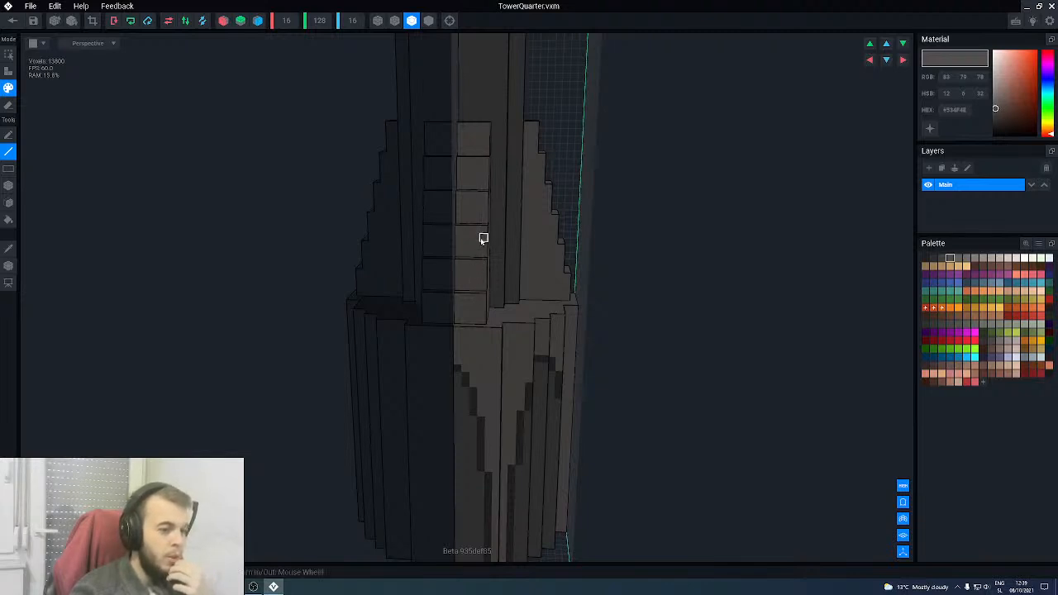
# - Paint #534F4E highlights down the outer faces of the first buttress's steps
pyautogui.scroll(1, 454, 154)
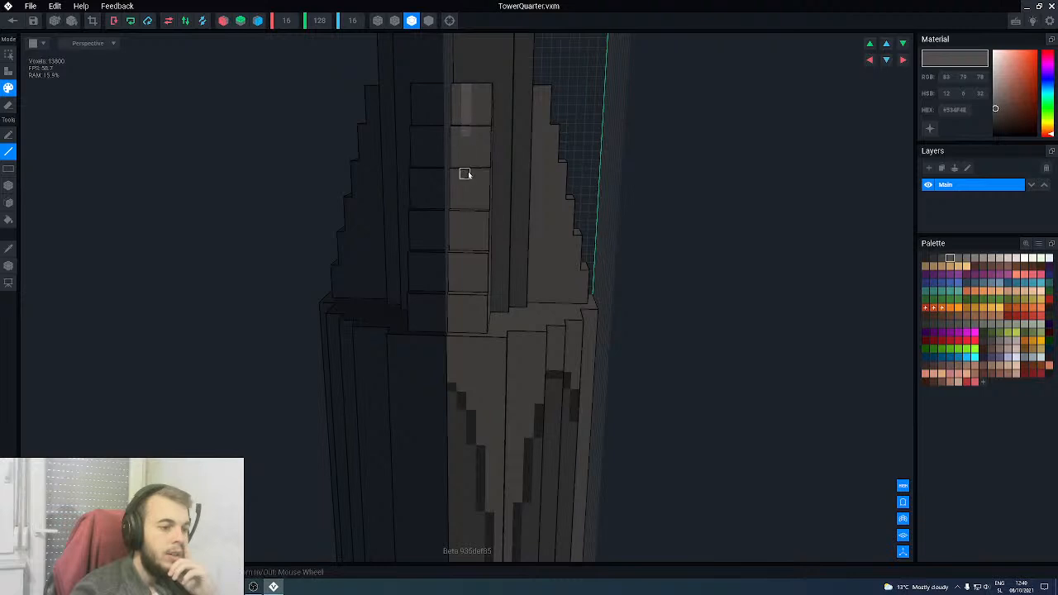
pyautogui.moveTo(476, 144); pyautogui.dragTo(476, 165)
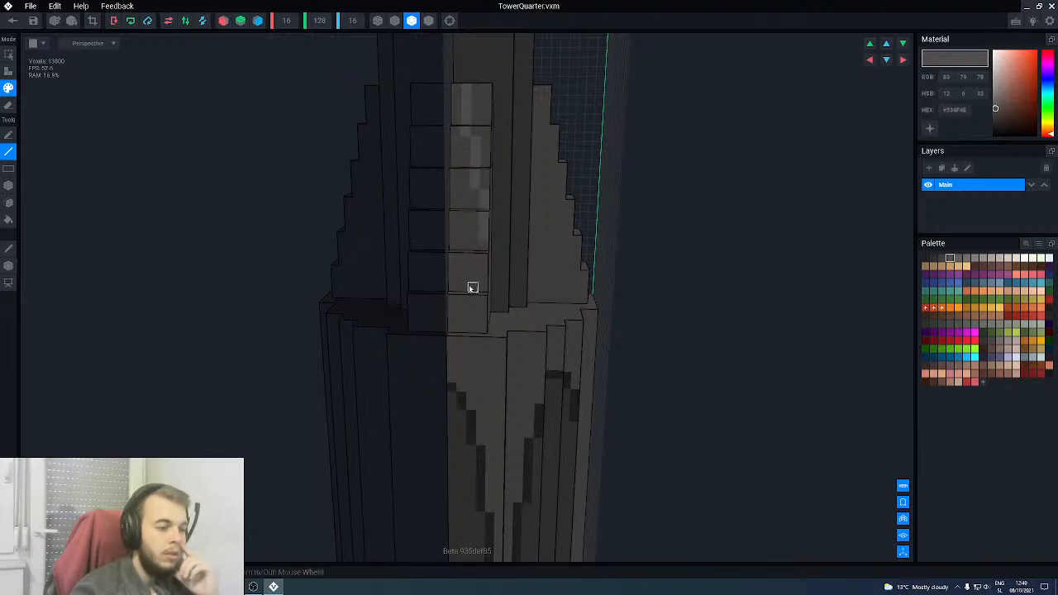
pyautogui.moveTo(473, 249); pyautogui.dragTo(473, 248, button='right')
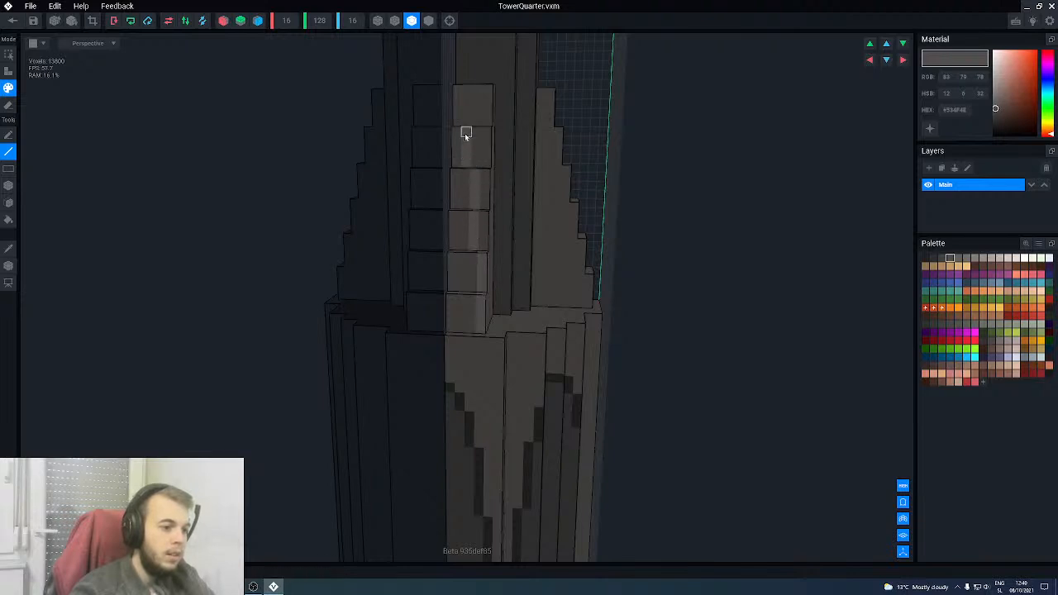
pyautogui.scroll(-5, 456, 224)
pyautogui.scroll(5, 478, 244)
pyautogui.scroll(4, 477, 286)
# - Paint a stepped #534F4E border along the first buttress's side face and cover its outer faces in the same grey
pyautogui.moveTo(494, 335); pyautogui.dragTo(494, 331, button='right')
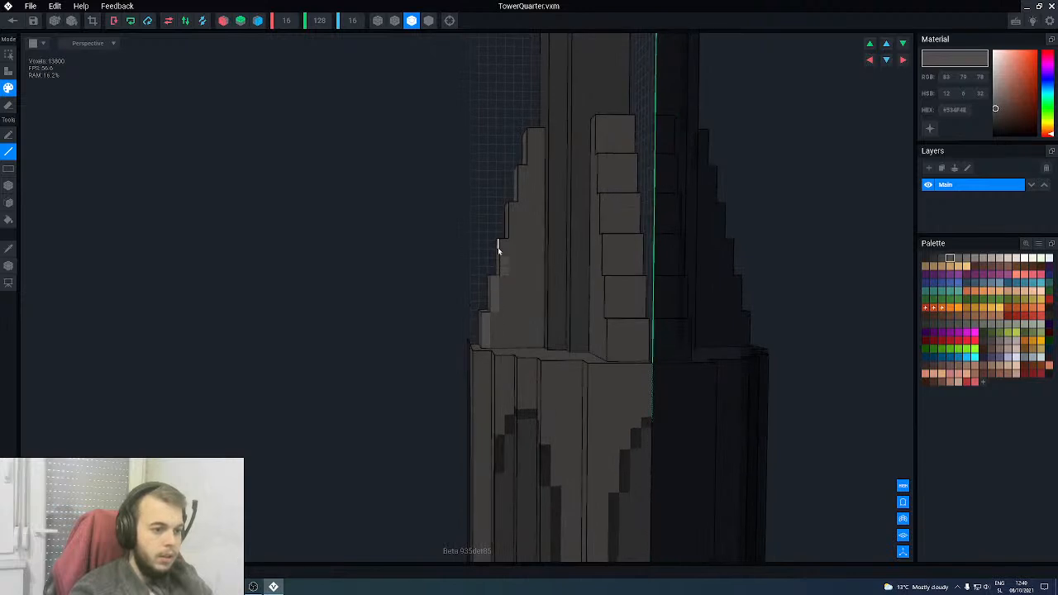
pyautogui.moveTo(501, 248); pyautogui.dragTo(510, 232, button='right')
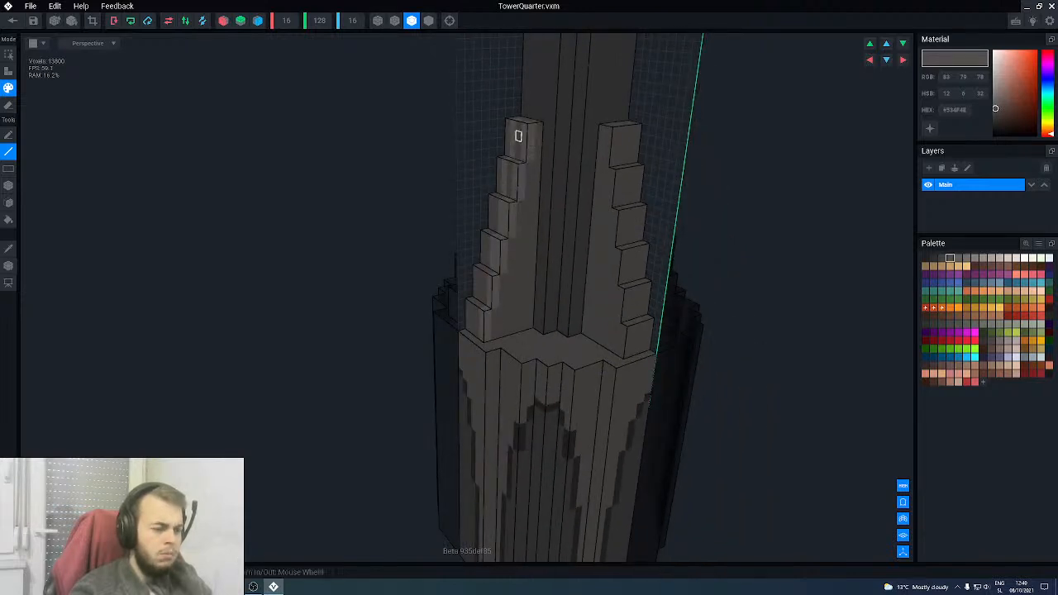
pyautogui.moveTo(517, 134); pyautogui.dragTo(519, 126, button='right')
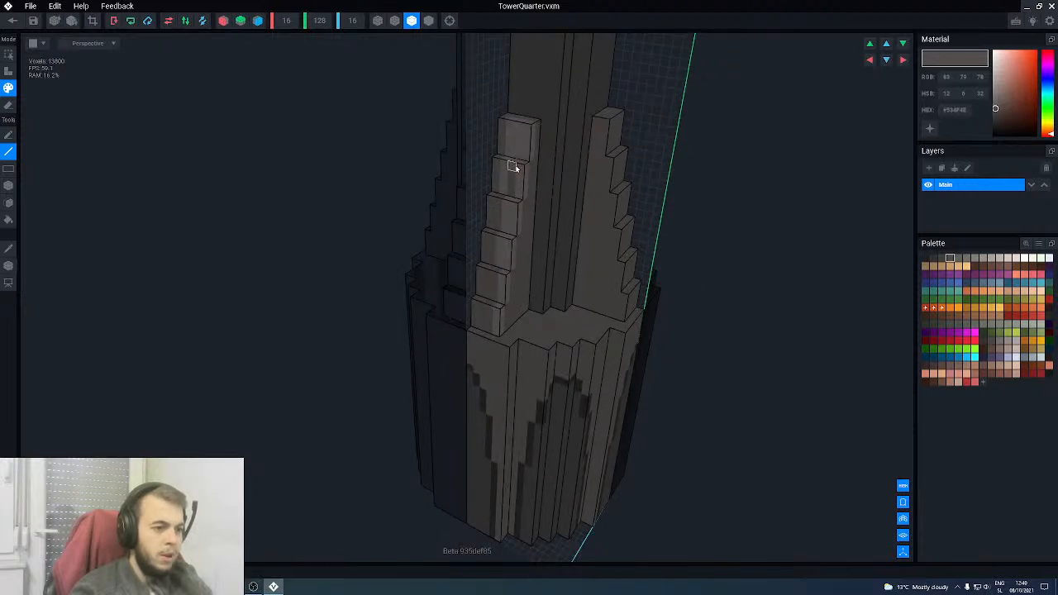
pyautogui.moveTo(502, 208); pyautogui.dragTo(501, 261, button='right')
pyautogui.scroll(3, 501, 262)
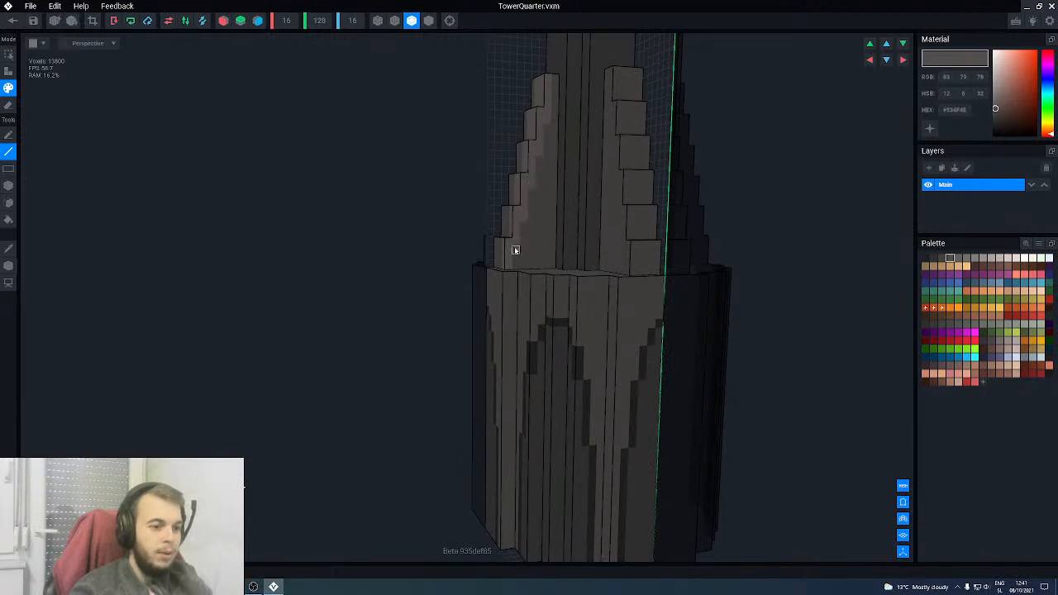
# - Paint the matching #534F4E stepped border and outer faces on the second buttress
pyautogui.scroll(-3, 531, 212)
pyautogui.moveTo(534, 210); pyautogui.dragTo(533, 189, button='right')
pyautogui.moveTo(502, 199); pyautogui.dragTo(463, 165, button='right')
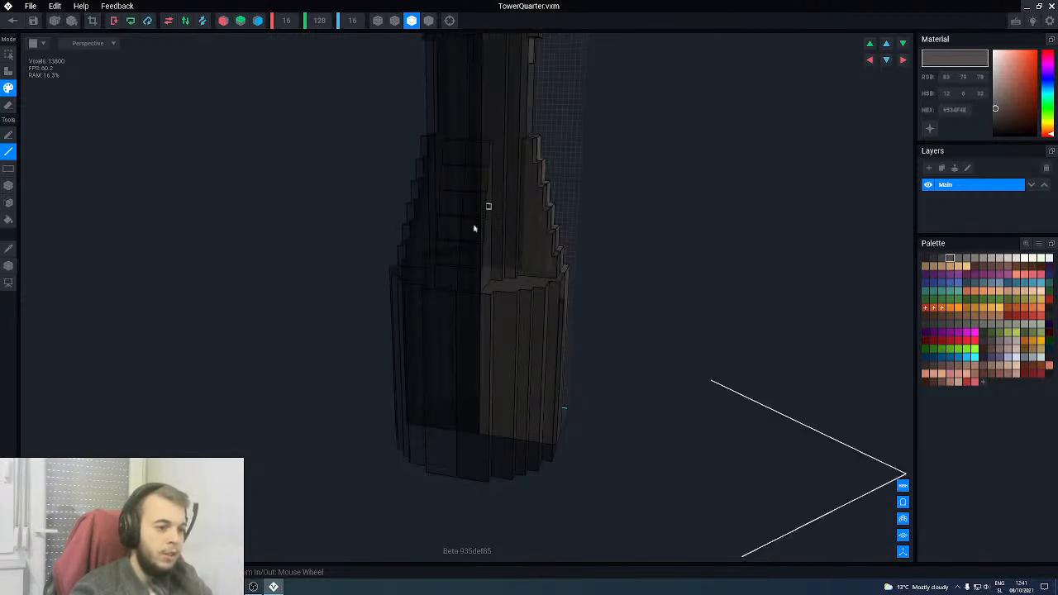
pyautogui.moveTo(508, 222); pyautogui.dragTo(556, 116, button='right')
pyautogui.moveTo(551, 109); pyautogui.dragTo(550, 142)
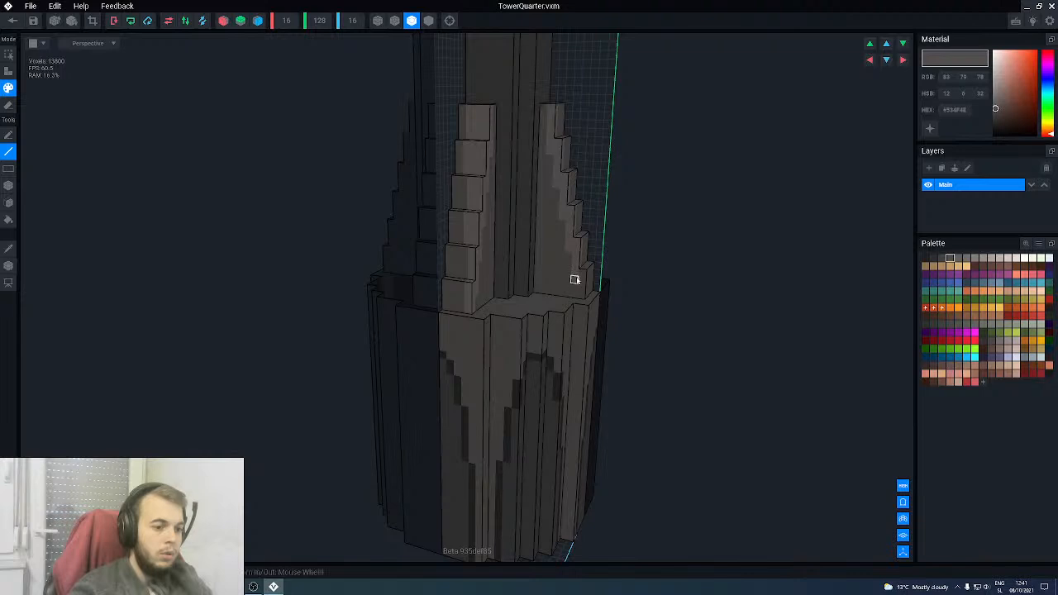
pyautogui.moveTo(575, 281); pyautogui.dragTo(570, 279, button='right')
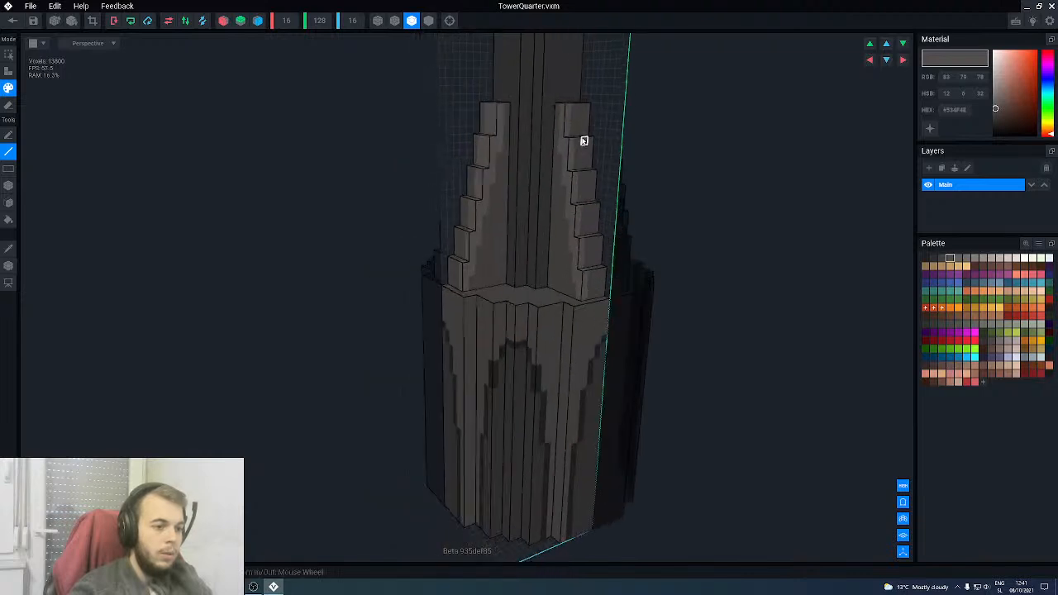
pyautogui.moveTo(577, 154); pyautogui.dragTo(581, 125, button='right')
pyautogui.scroll(3, 581, 120)
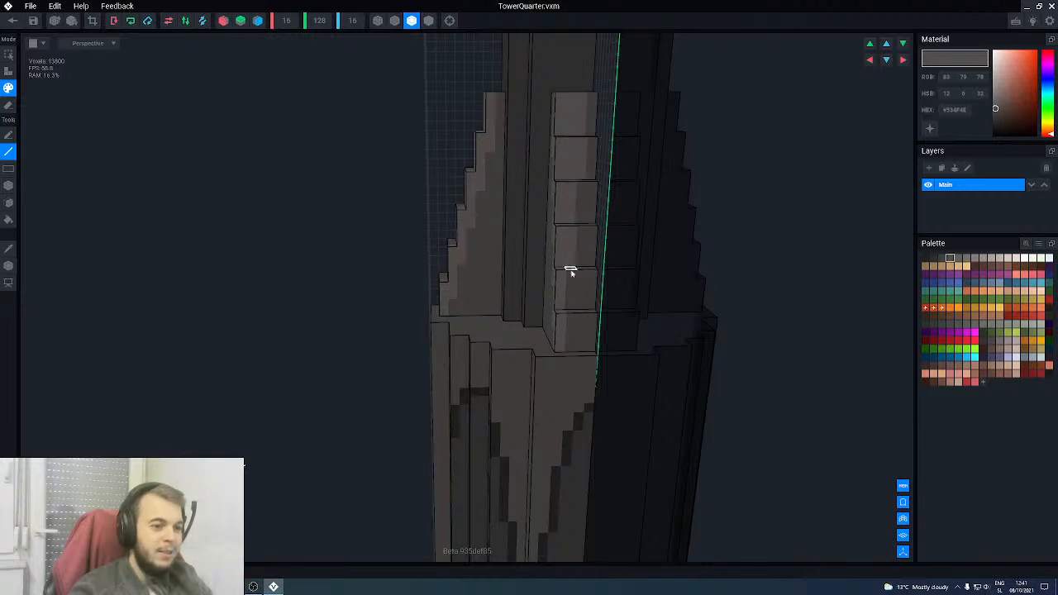
# - Save the changes to TowerQuarter.vxm and return to the Gates of Hell rig
pyautogui.scroll(-4, 544, 224)
pyautogui.moveTo(544, 223); pyautogui.dragTo(543, 224, button='right')
pyautogui.click(12, 20)
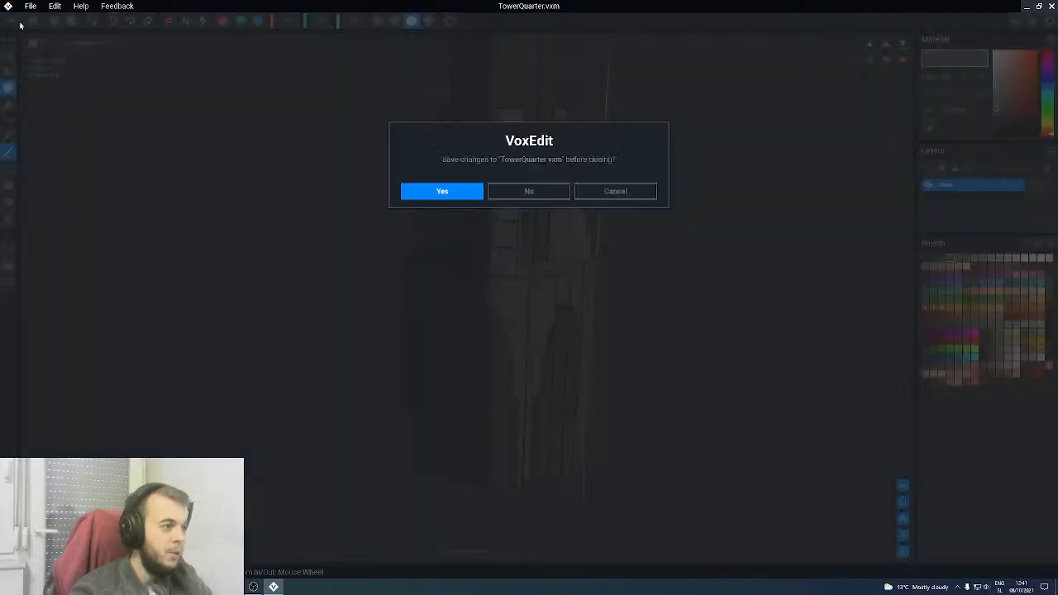
pyautogui.click(442, 191)
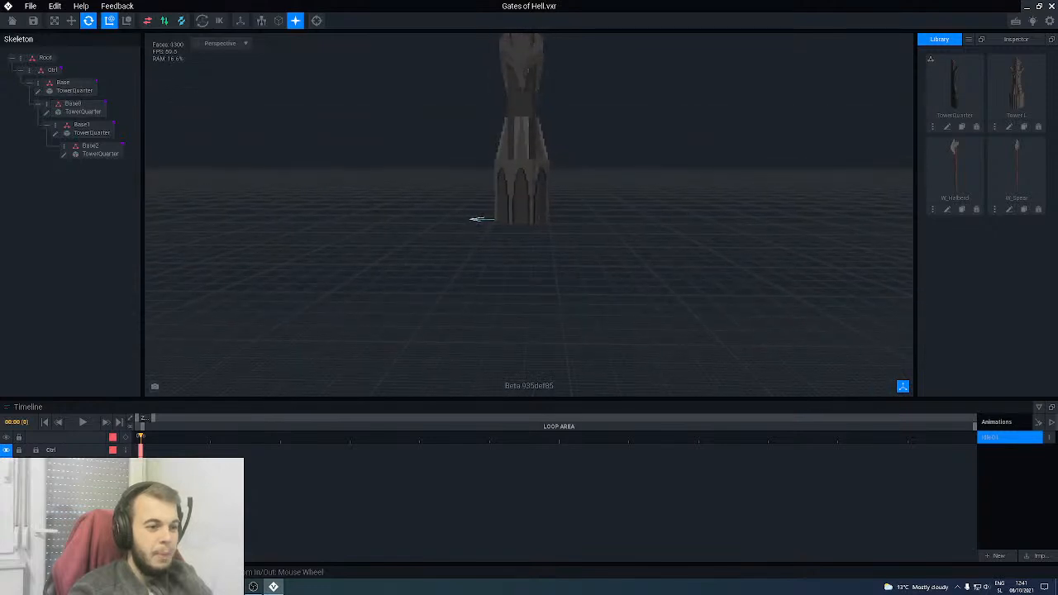
# - Examine the buttresses on the assembled tower and reopen the Base node's TowerQuarter model with voxel outlines shown
pyautogui.moveTo(498, 161); pyautogui.dragTo(550, 263, button='right')
pyautogui.click(554, 267)
pyautogui.moveTo(541, 162)
pyautogui.mouseDown(button='right')
pyautogui.moveTo(550, 167)
pyautogui.moveTo(546, 143)
pyautogui.mouseUp(button='right')
pyautogui.click(542, 162)
pyautogui.scroll(2, 518, 168)
pyautogui.scroll(2, 551, 173)
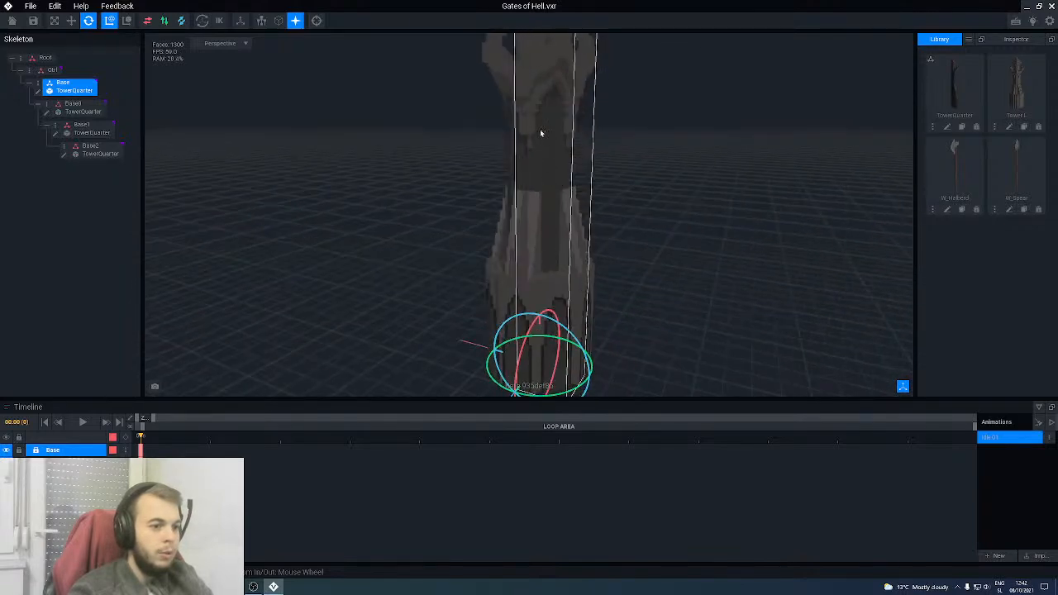
pyautogui.click(38, 94)
pyautogui.moveTo(433, 213)
pyautogui.mouseDown(button='right')
pyautogui.moveTo(444, 226)
pyautogui.moveTo(418, 205)
pyautogui.mouseUp(button='right')
pyautogui.scroll(2, 418, 204)
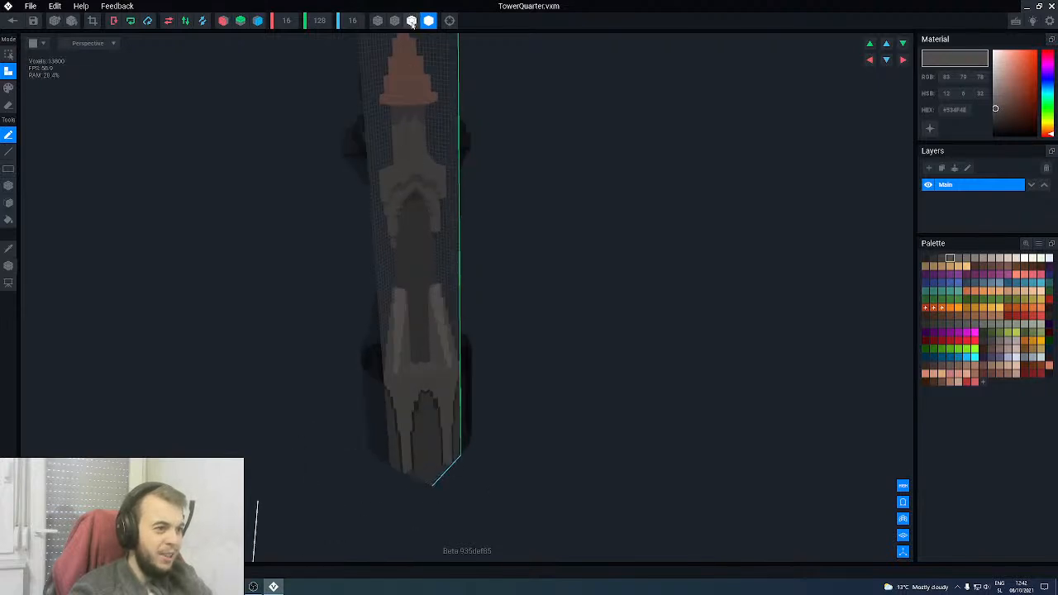
pyautogui.click(413, 24)
# - Sample the darker buttress grey #423F3E and switch to painting with the Box tool
pyautogui.moveTo(395, 125); pyautogui.dragTo(461, 183, button='right')
pyautogui.scroll(2, 446, 313)
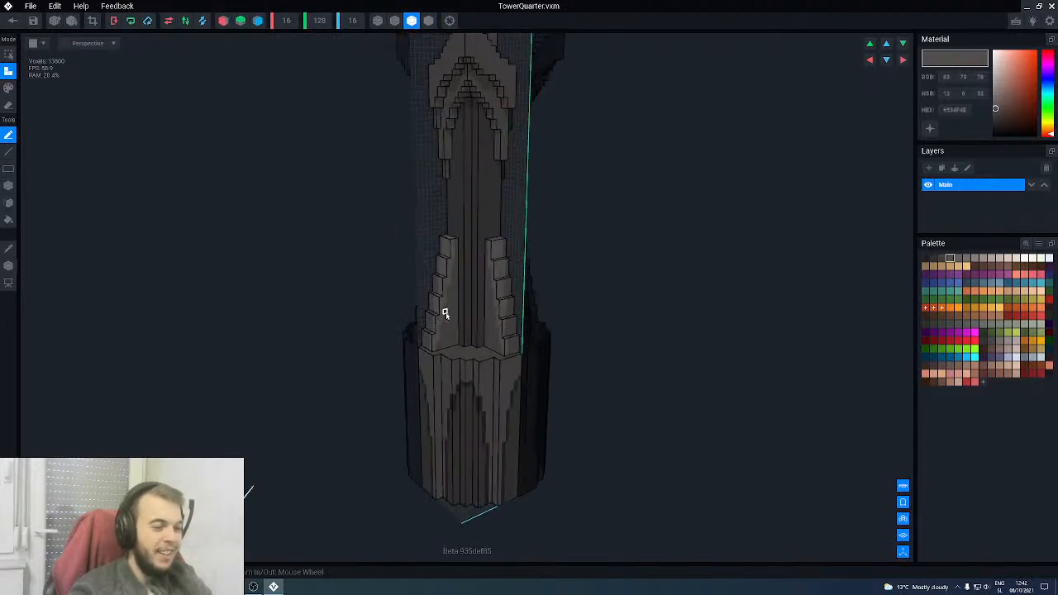
pyautogui.scroll(2, 450, 331)
pyautogui.moveTo(426, 334); pyautogui.dragTo(426, 336, button='middle')
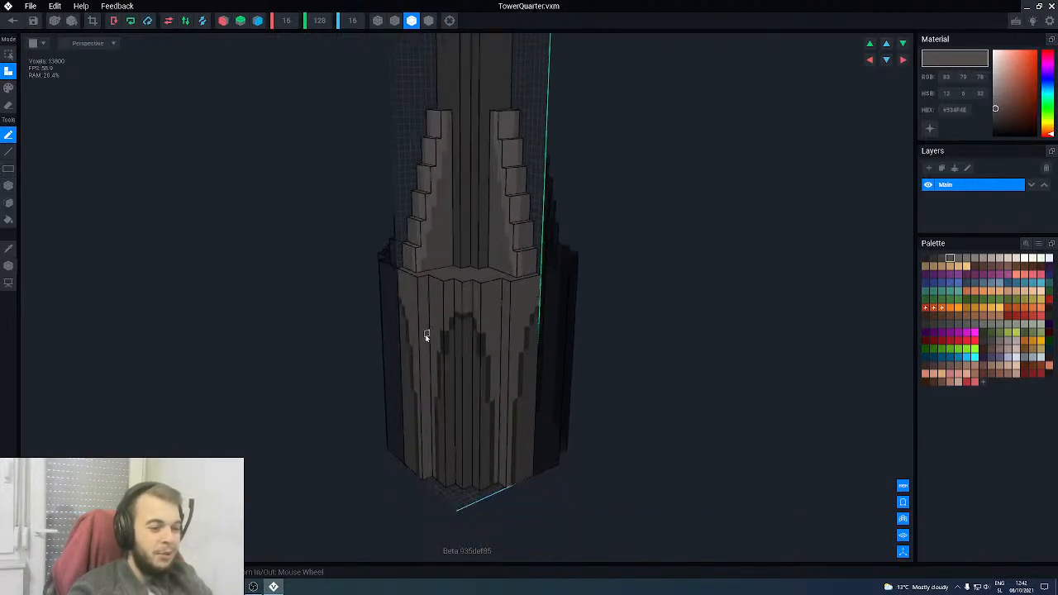
pyautogui.scroll(2, 431, 251)
pyautogui.keyDown('alt'); pyautogui.click(432, 251); pyautogui.keyUp('alt')
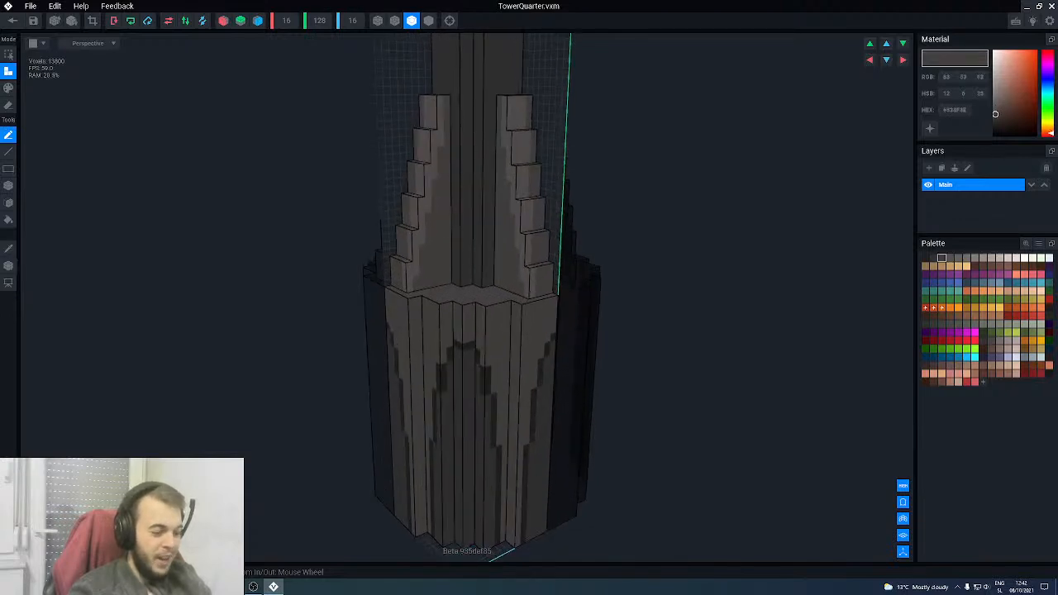
pyautogui.moveTo(431, 252); pyautogui.dragTo(430, 268, button='middle')
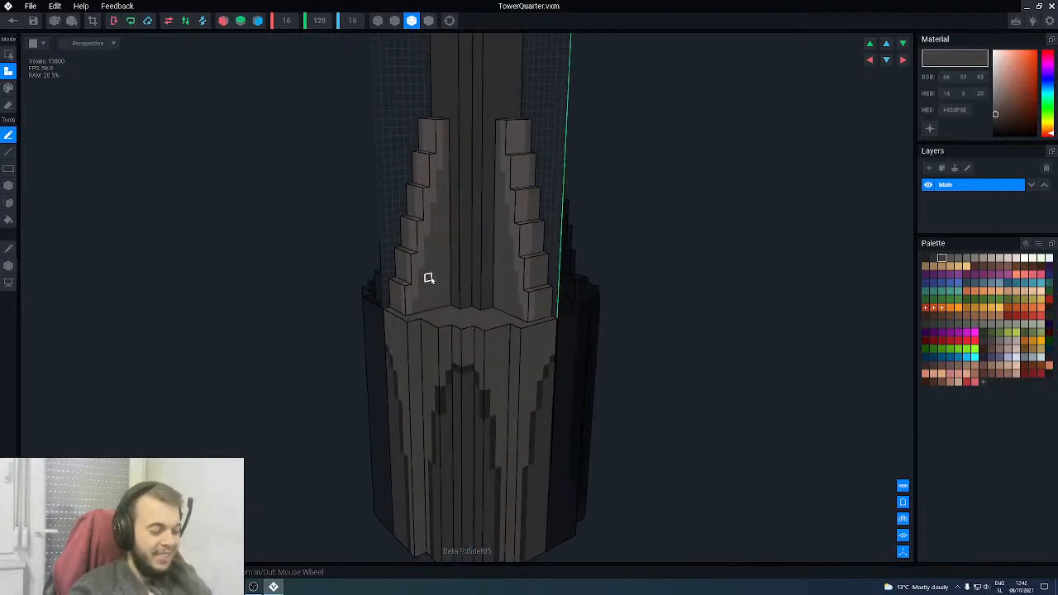
pyautogui.press('3')
pyautogui.press('r')
# - Try painting horizontal #423F3E bands across the recessed shaft above and between the buttresses
pyautogui.scroll(1, 451, 278)
pyautogui.moveTo(452, 278); pyautogui.dragTo(454, 316, button='middle')
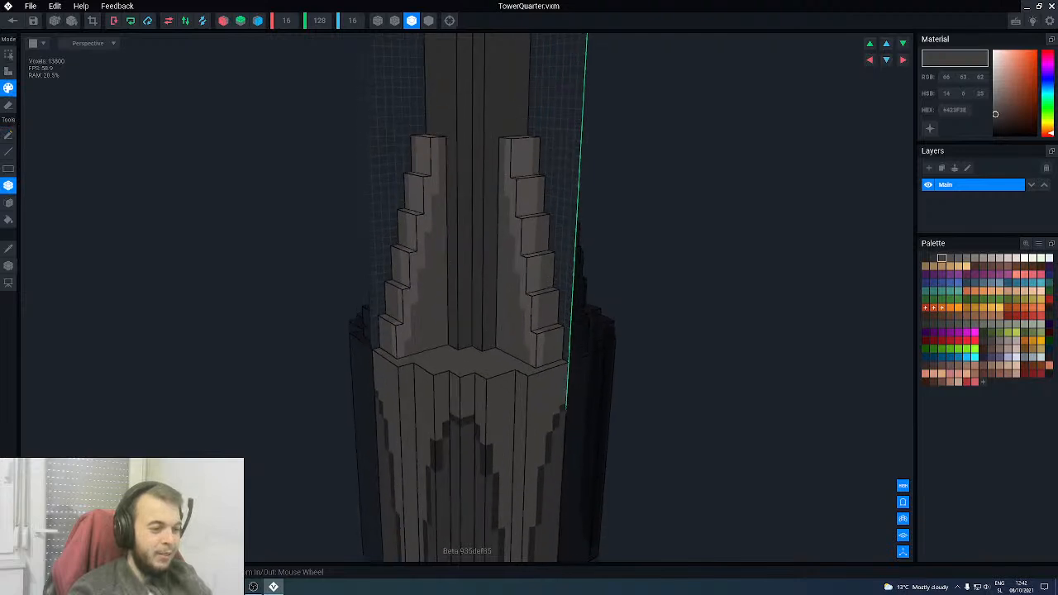
pyautogui.moveTo(455, 318); pyautogui.dragTo(456, 320, button='right')
pyautogui.scroll(-2, 454, 304)
pyautogui.moveTo(454, 289)
pyautogui.mouseDown(button='middle')
pyautogui.moveTo(463, 314)
pyautogui.moveTo(464, 285)
pyautogui.mouseUp(button='middle')
pyautogui.moveTo(464, 287); pyautogui.dragTo(454, 310, button='right')
pyautogui.scroll(2, 462, 291)
pyautogui.scroll(1, 454, 311)
pyautogui.moveTo(449, 279); pyautogui.dragTo(443, 316, button='middle')
pyautogui.scroll(-2, 445, 309)
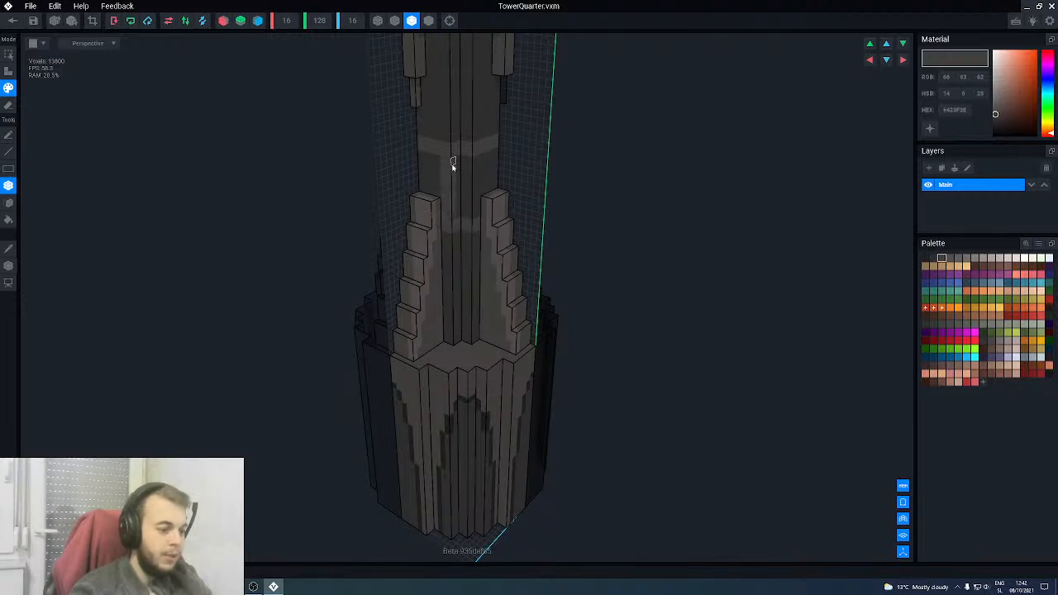
pyautogui.hotkey('ctrl', 'z')
pyautogui.hotkey('ctrl', 'z')
pyautogui.hotkey('ctrl', 'z')
pyautogui.hotkey('ctrl', 'z')
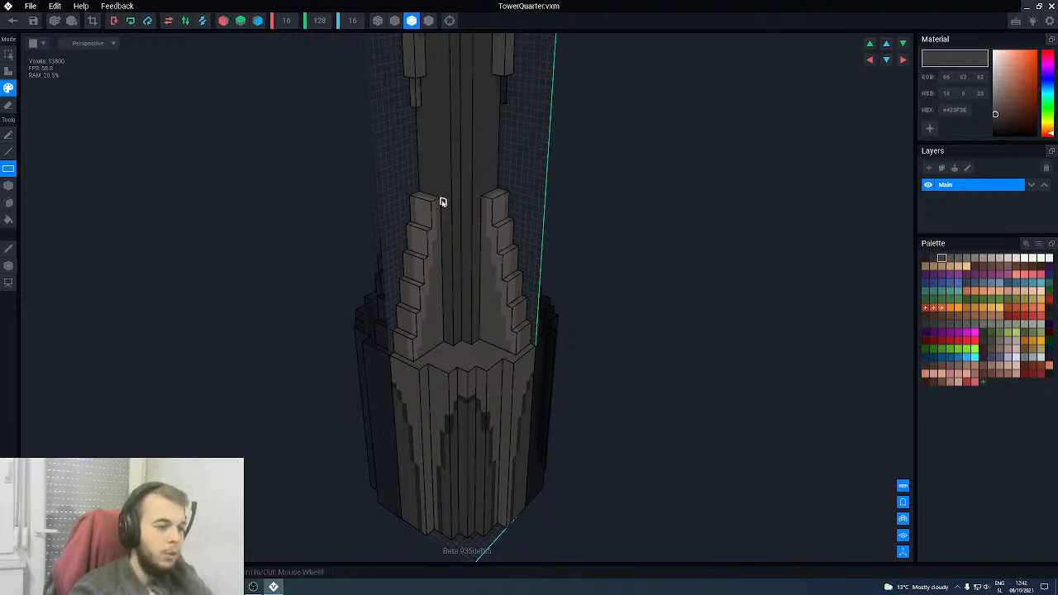
# - Try painting vertical #423F3E strips along the inner ridges of the recessed shaft, from the arch down to the base
pyautogui.moveTo(441, 201); pyautogui.dragTo(439, 218, button='middle')
pyautogui.moveTo(439, 219); pyautogui.dragTo(454, 152, button='right')
pyautogui.moveTo(444, 69)
pyautogui.mouseDown()
pyautogui.moveTo(437, 273)
pyautogui.moveTo(448, 397)
pyautogui.mouseUp()
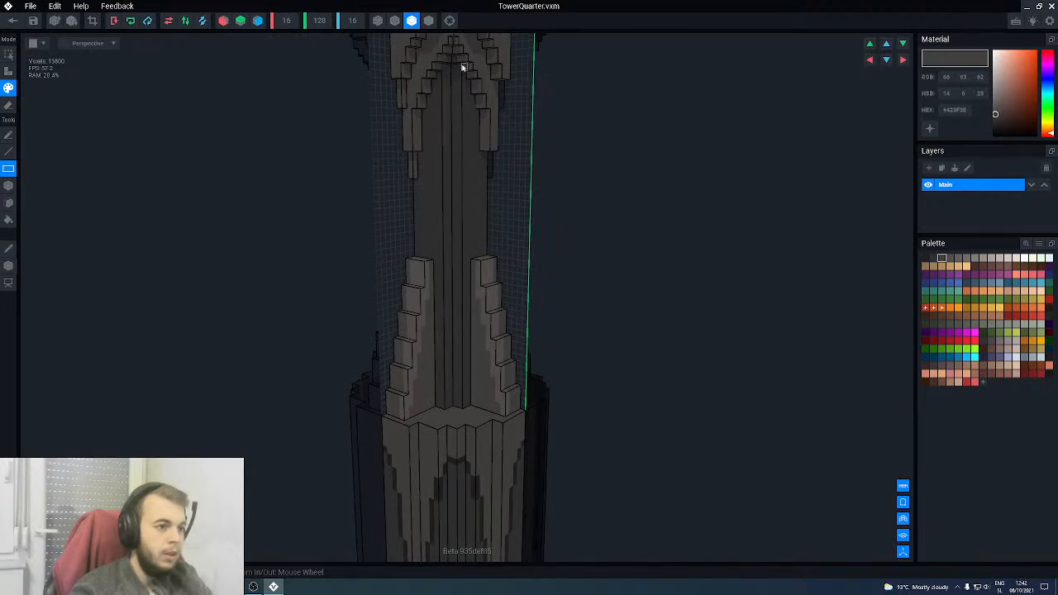
pyautogui.moveTo(447, 68)
pyautogui.mouseDown()
pyautogui.moveTo(432, 296)
pyautogui.moveTo(441, 396)
pyautogui.mouseUp()
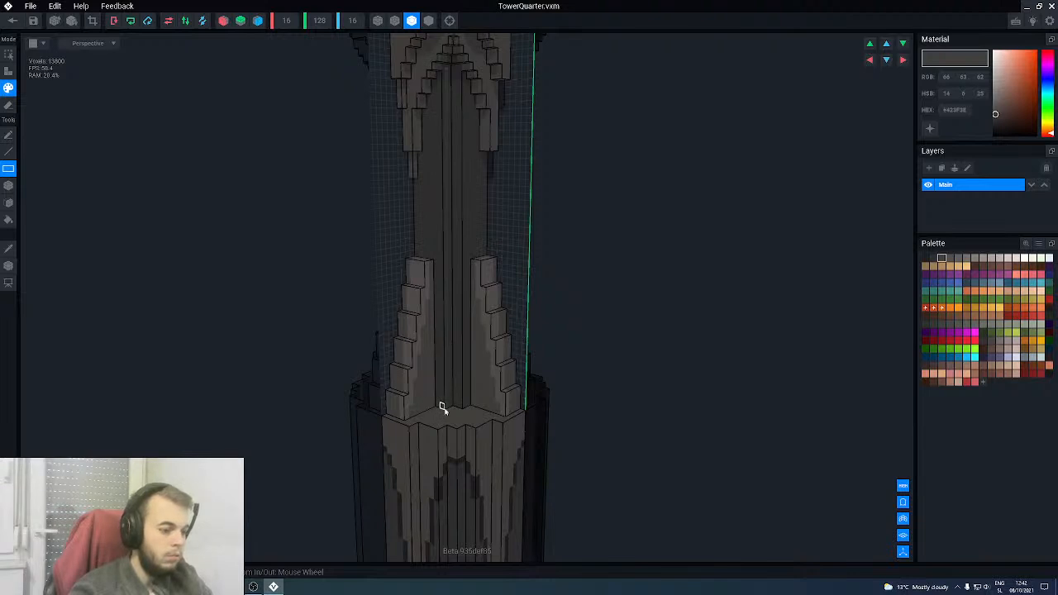
pyautogui.press('b')
pyautogui.moveTo(443, 408)
pyautogui.mouseDown()
pyautogui.moveTo(454, 124)
pyautogui.moveTo(443, 68)
pyautogui.mouseUp()
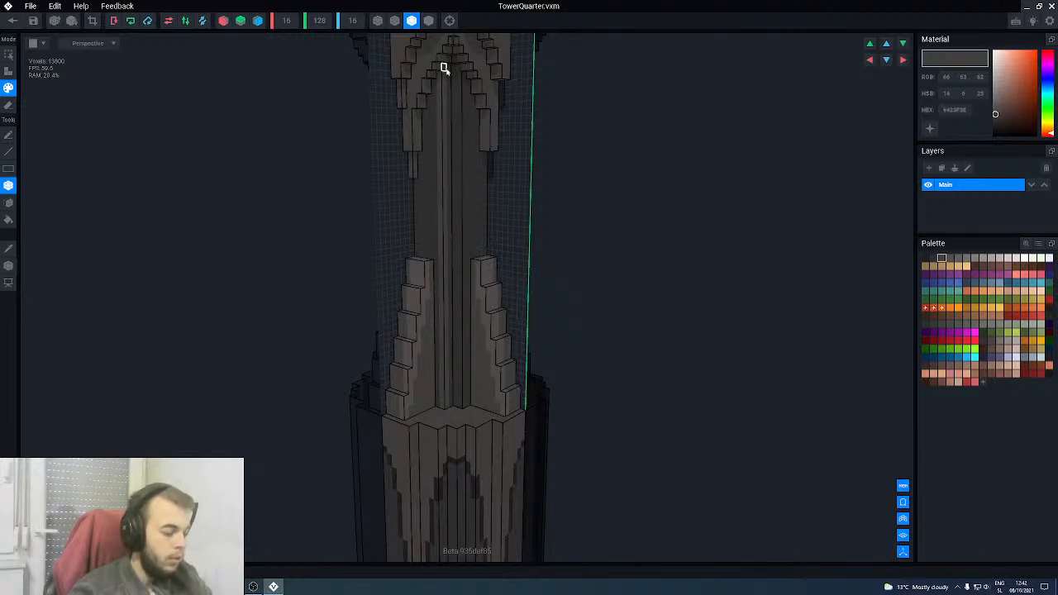
pyautogui.moveTo(445, 68); pyautogui.dragTo(444, 69)
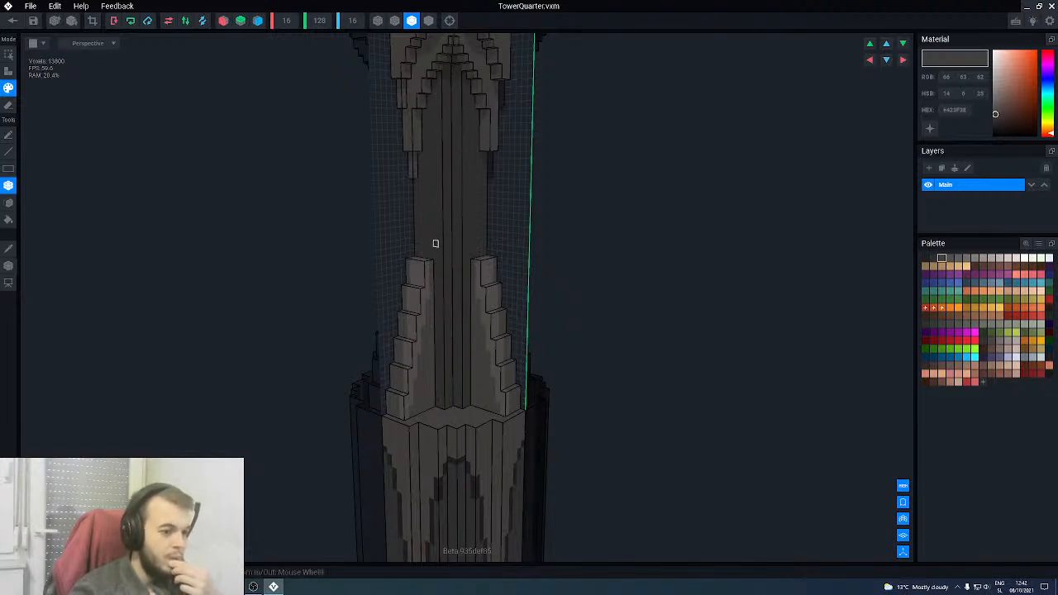
# - Examine the recessed shaft from the buttresses at its foot up to the stepped arch above it
pyautogui.moveTo(452, 395); pyautogui.dragTo(413, 361, button='middle')
pyautogui.moveTo(413, 361); pyautogui.dragTo(410, 350, button='right')
pyautogui.moveTo(401, 194); pyautogui.dragTo(426, 390, button='middle')
pyautogui.moveTo(402, 517); pyautogui.dragTo(431, 406, button='middle')
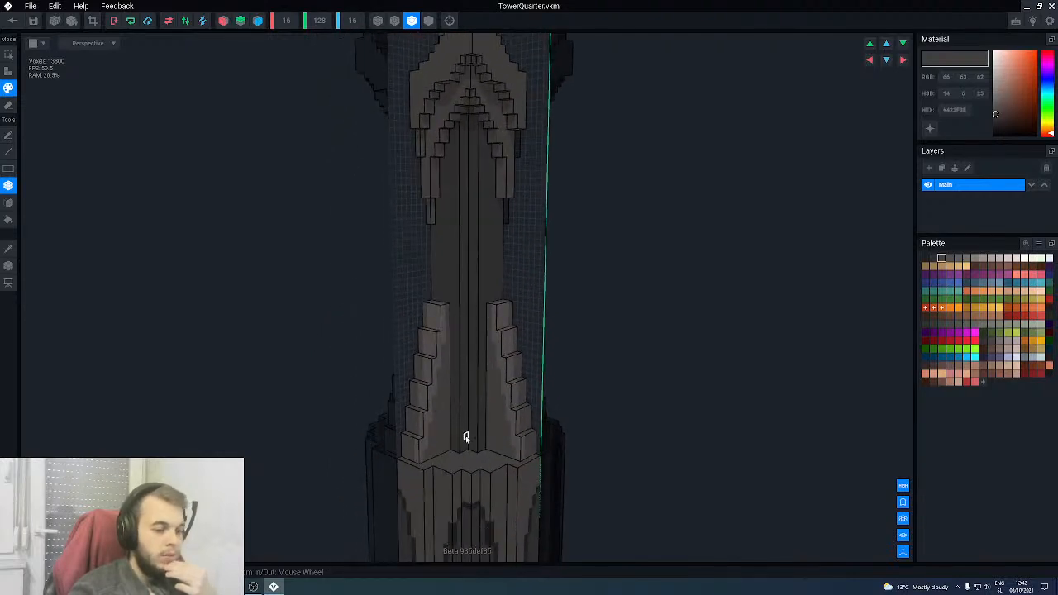
pyautogui.scroll(1, 479, 419)
pyautogui.scroll(1, 485, 453)
pyautogui.moveTo(486, 453); pyautogui.dragTo(484, 456, button='right')
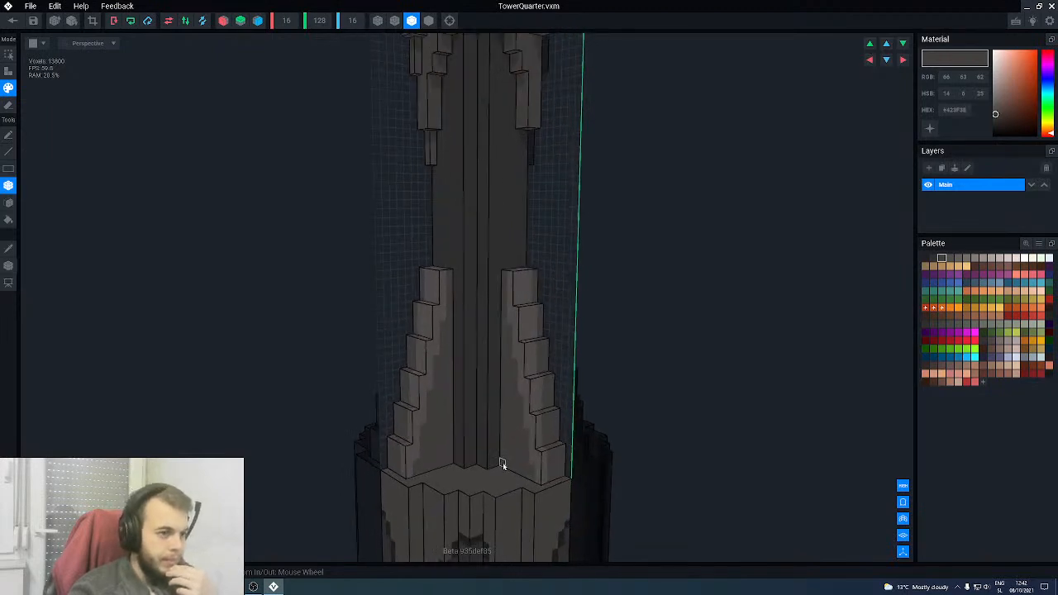
pyautogui.moveTo(466, 244); pyautogui.dragTo(457, 424, button='middle')
pyautogui.moveTo(512, 242); pyautogui.dragTo(511, 245, button='right')
# - Attach two short vertical #423F3E voxel lines beneath the arch's right side to match the hanging ends on its left
pyautogui.press('a')
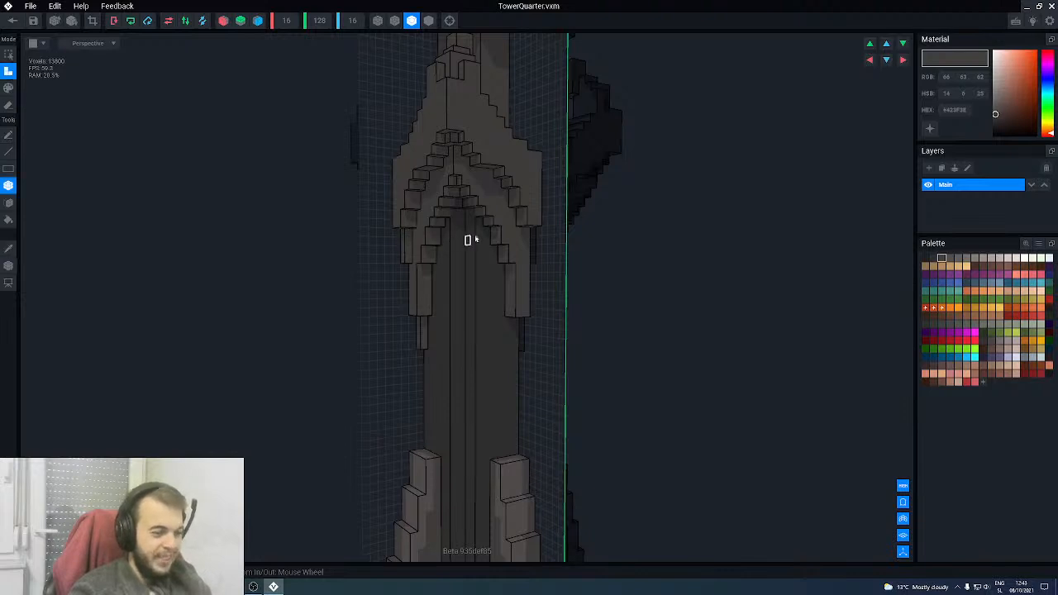
pyautogui.press('l')
pyautogui.scroll(1, 530, 240)
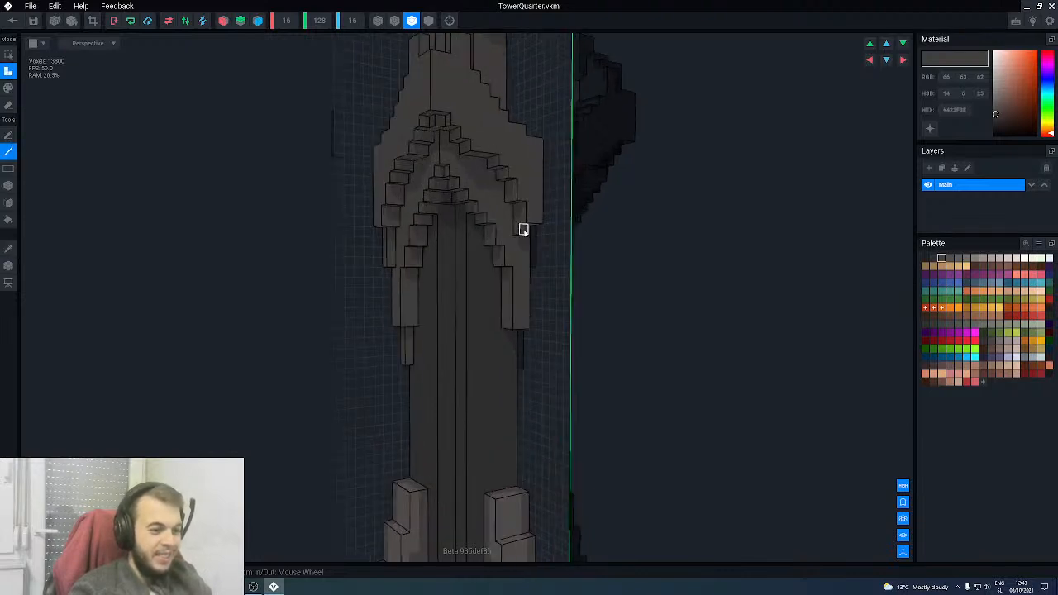
pyautogui.moveTo(527, 231); pyautogui.dragTo(526, 262)
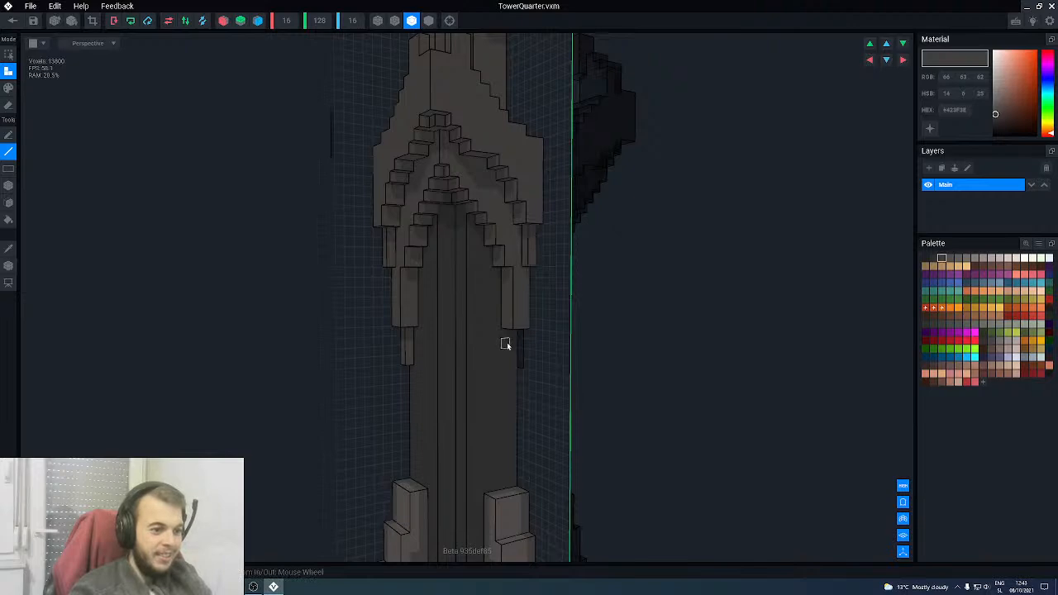
pyautogui.moveTo(520, 333); pyautogui.dragTo(519, 361)
# - Choose the near-black grey #1F1F1F from the palette and switch to painting with the Box tool
pyautogui.moveTo(483, 359); pyautogui.dragTo(467, 326, button='right')
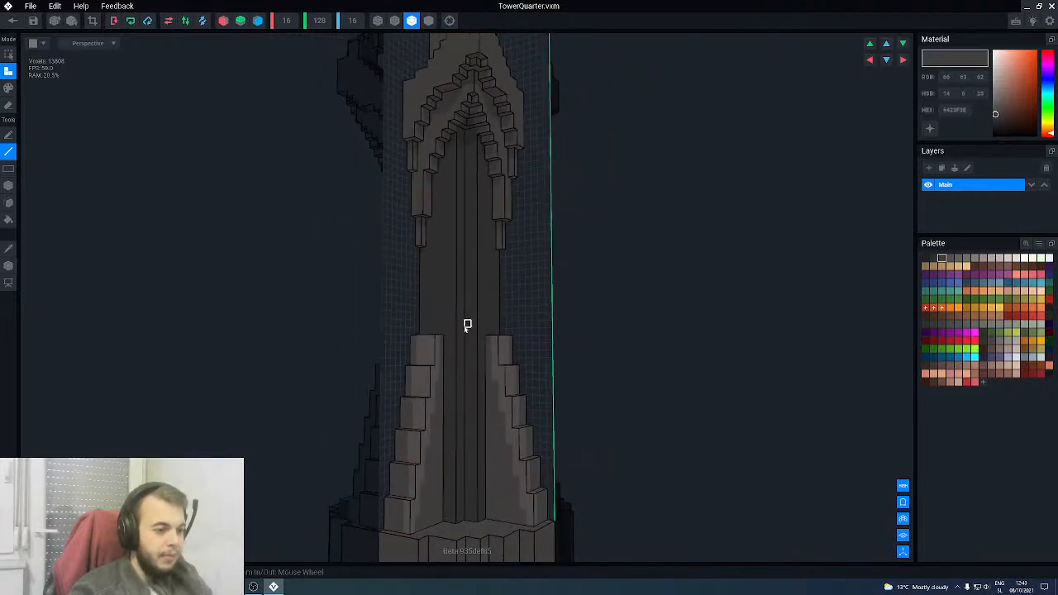
pyautogui.keyDown('alt'); pyautogui.click(469, 303); pyautogui.keyUp('alt')
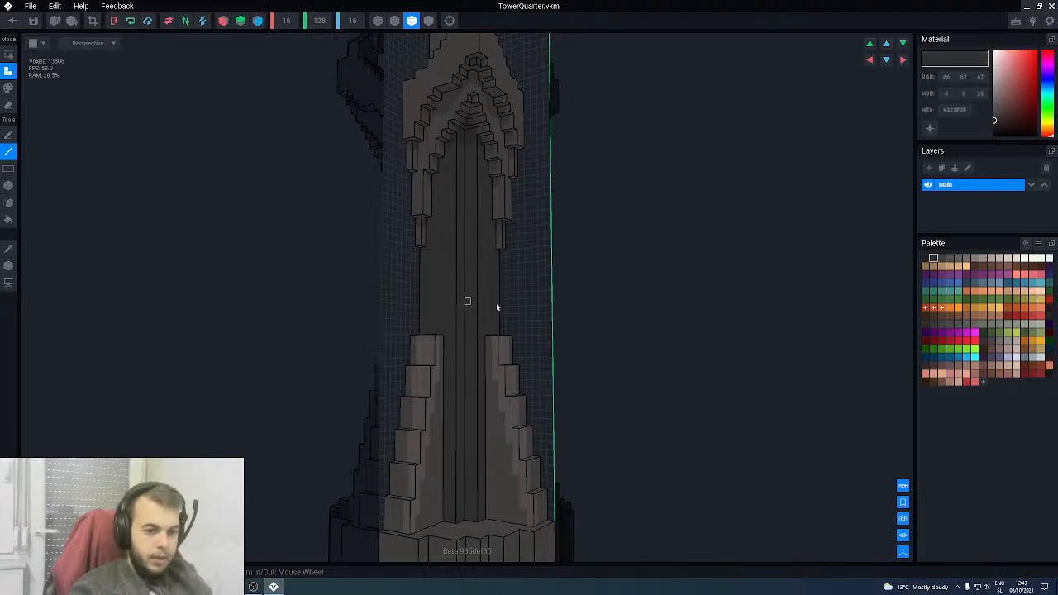
pyautogui.moveTo(453, 344); pyautogui.dragTo(461, 310, button='middle')
pyautogui.moveTo(463, 368); pyautogui.dragTo(450, 374, button='right')
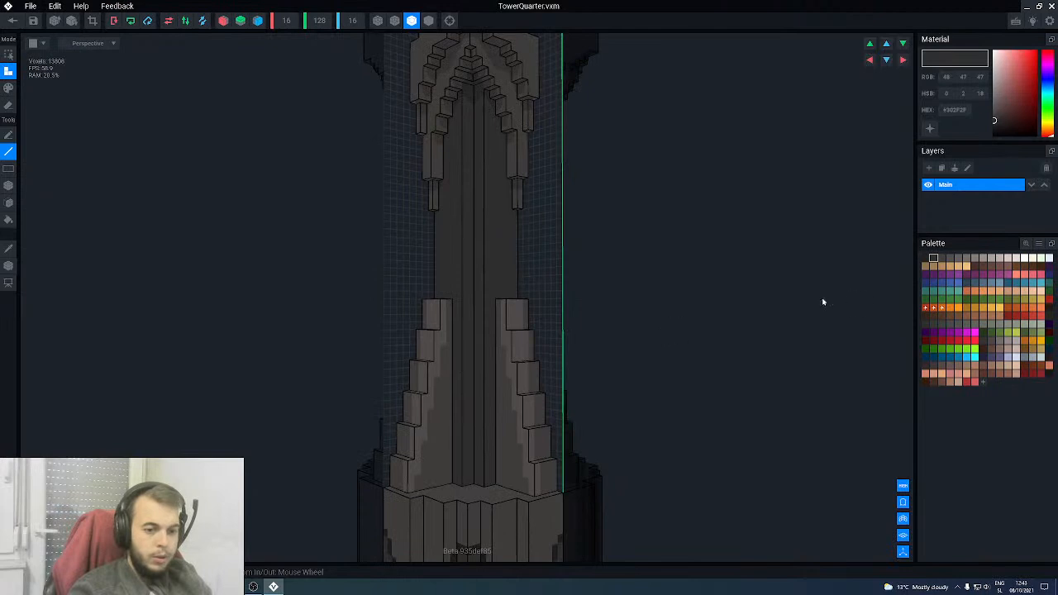
pyautogui.click(925, 259)
pyautogui.moveTo(509, 405); pyautogui.dragTo(522, 367, button='middle')
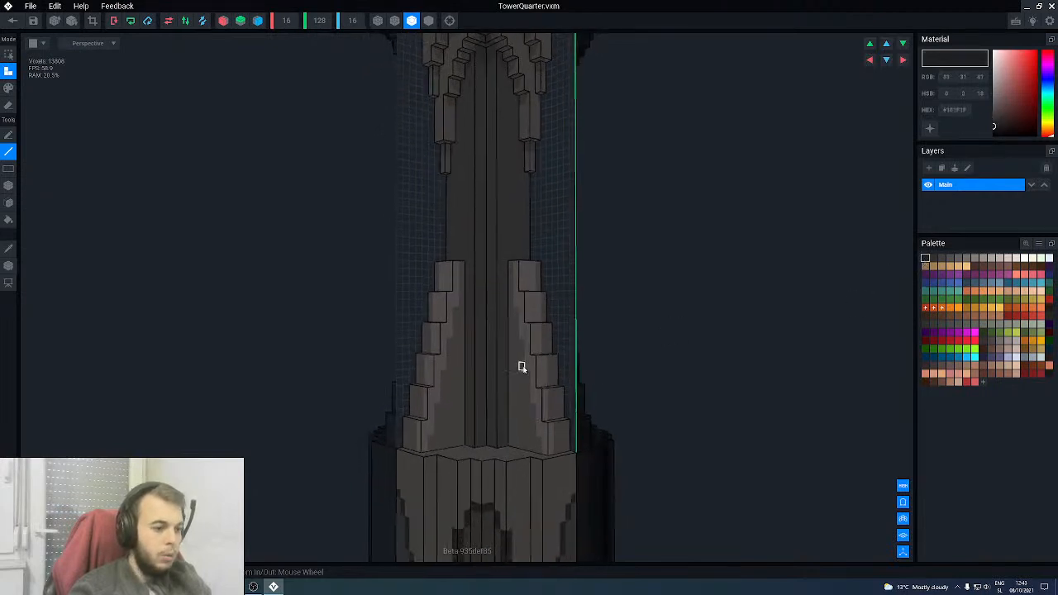
pyautogui.press('3')
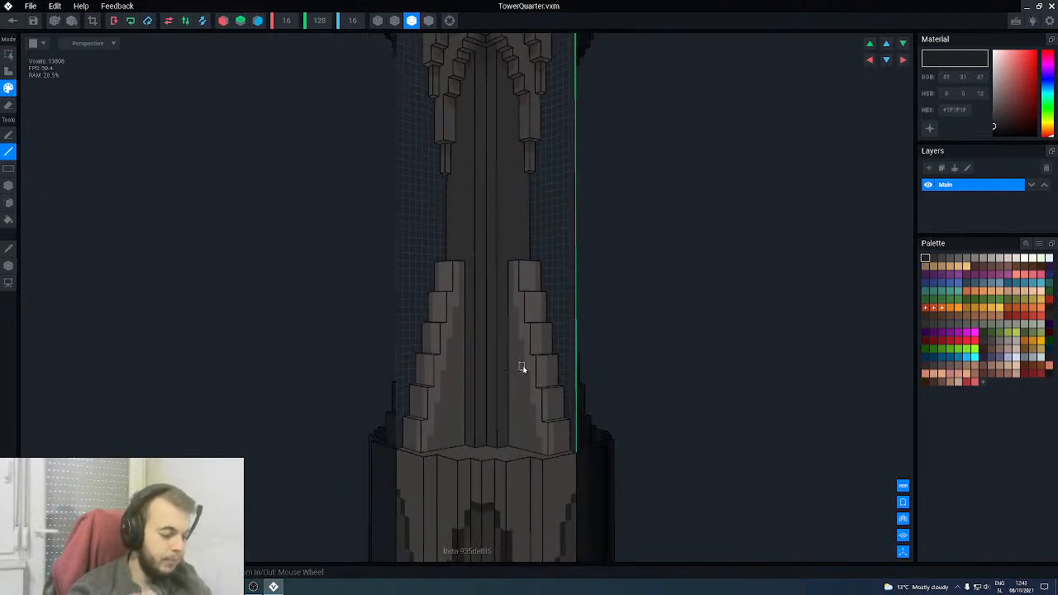
pyautogui.press('b')
# - Paint a #1F1F1F shadow outline on the recessed shaft along the arch's inner stepped edges and beside its hanging ends
pyautogui.scroll(-3, 510, 349)
pyautogui.moveTo(467, 192)
pyautogui.mouseDown(button='right')
pyautogui.moveTo(523, 188)
pyautogui.moveTo(463, 194)
pyautogui.mouseUp(button='right')
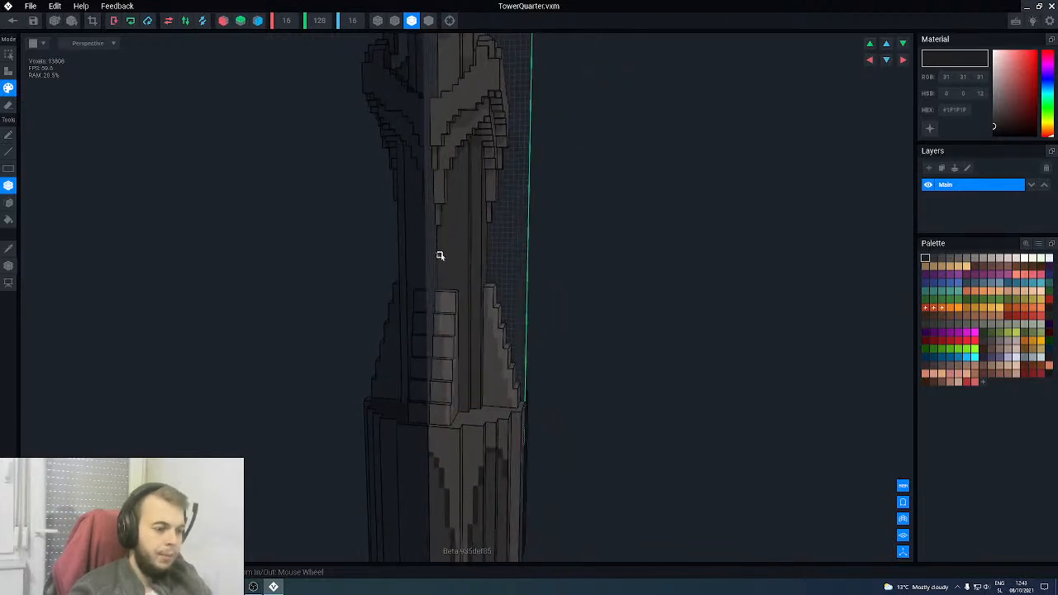
pyautogui.scroll(2, 434, 268)
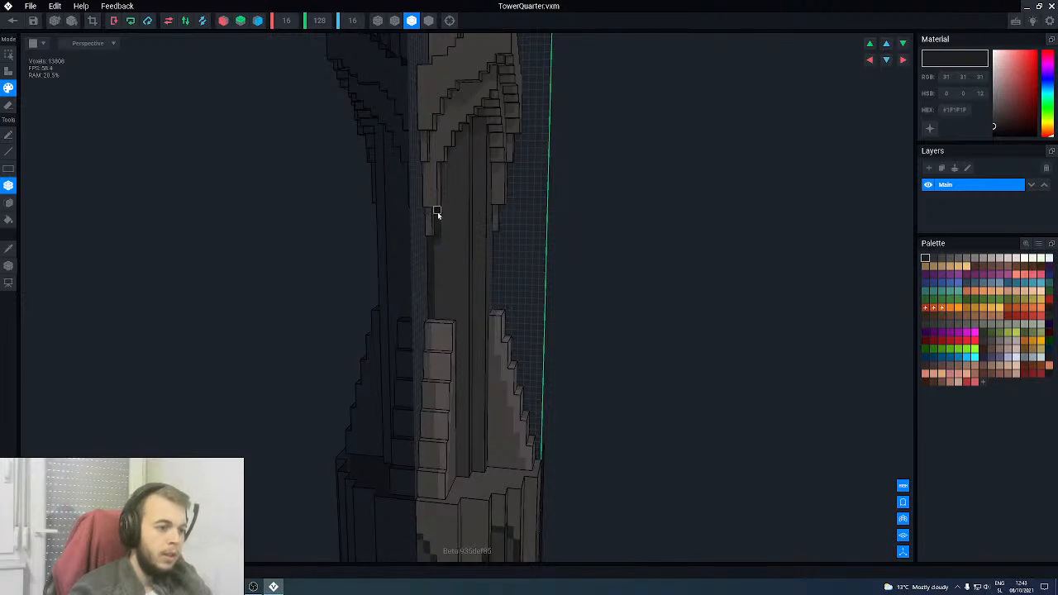
pyautogui.scroll(2, 444, 283)
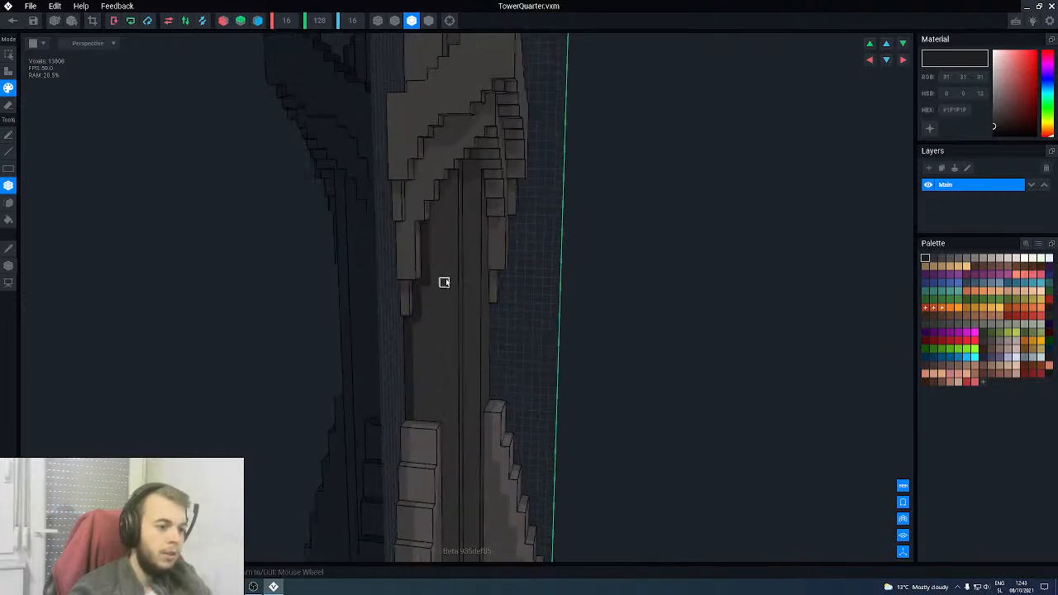
pyautogui.moveTo(444, 285); pyautogui.dragTo(442, 244, button='right')
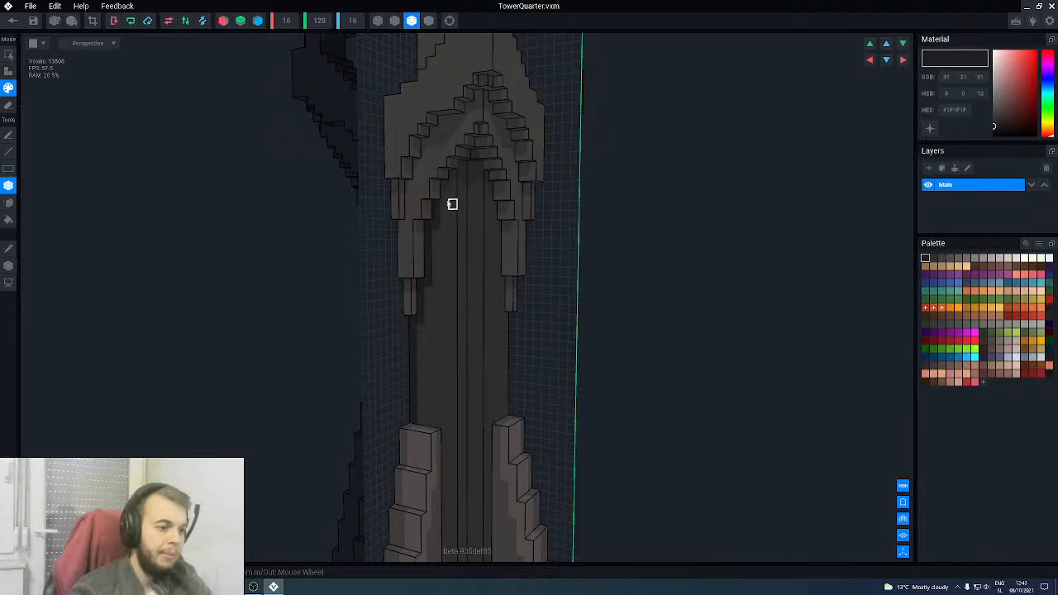
pyautogui.scroll(1, 463, 178)
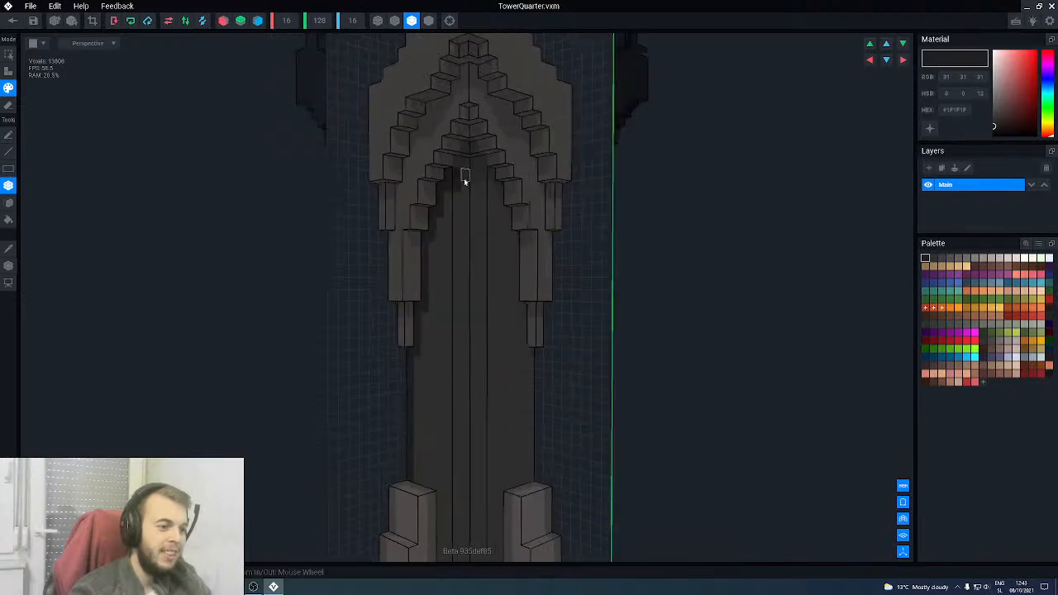
pyautogui.scroll(2, 470, 160)
pyautogui.moveTo(462, 150); pyautogui.dragTo(461, 142, button='right')
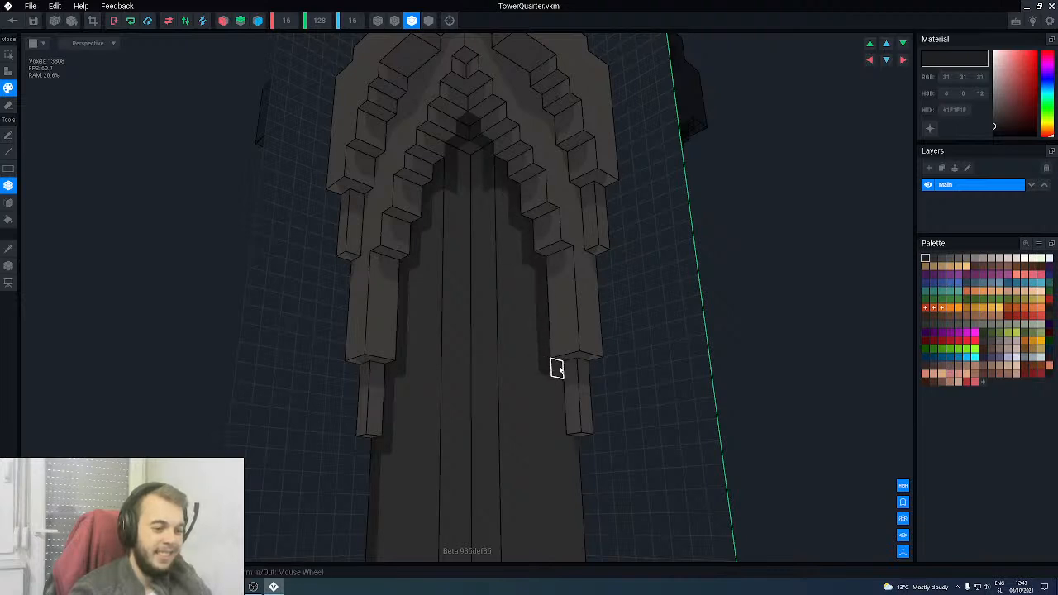
pyautogui.scroll(-3, 554, 405)
pyautogui.moveTo(558, 396); pyautogui.dragTo(515, 232, button='right')
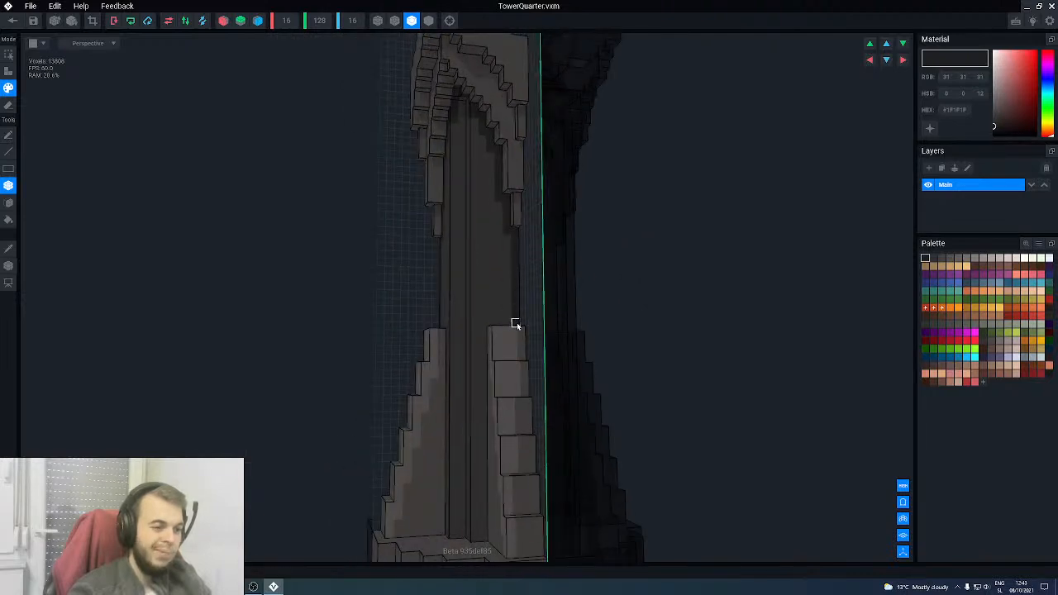
# - Sample the recessed shaft's dark grey #302F2F as the painting colour
pyautogui.keyDown('alt'); pyautogui.click(491, 283); pyautogui.keyUp('alt')
pyautogui.moveTo(482, 279)
pyautogui.mouseDown(button='right')
pyautogui.moveTo(429, 259)
pyautogui.moveTo(444, 281)
pyautogui.mouseUp(button='right')
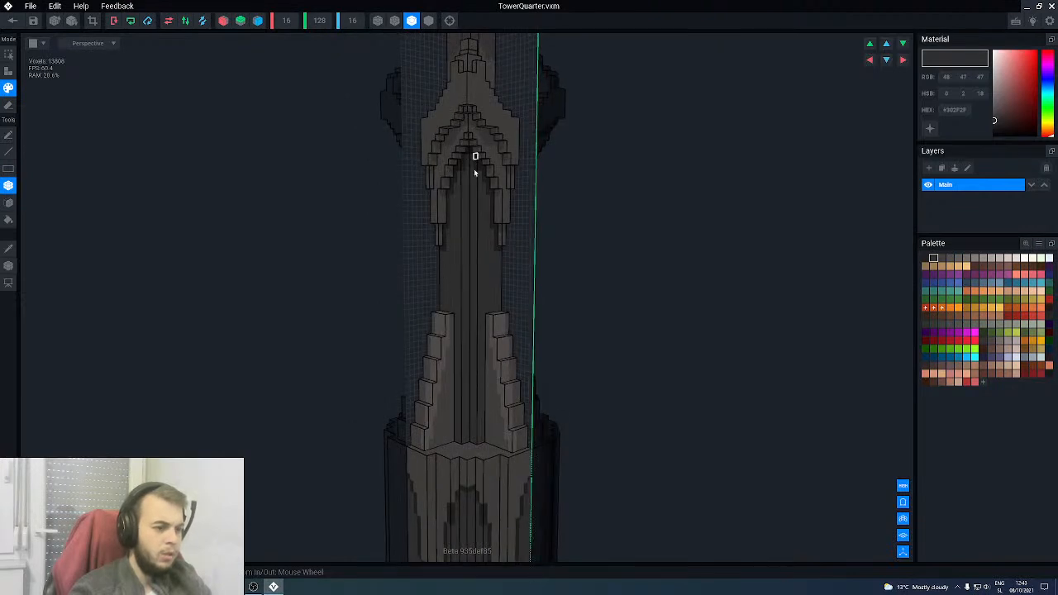
pyautogui.scroll(2, 475, 160)
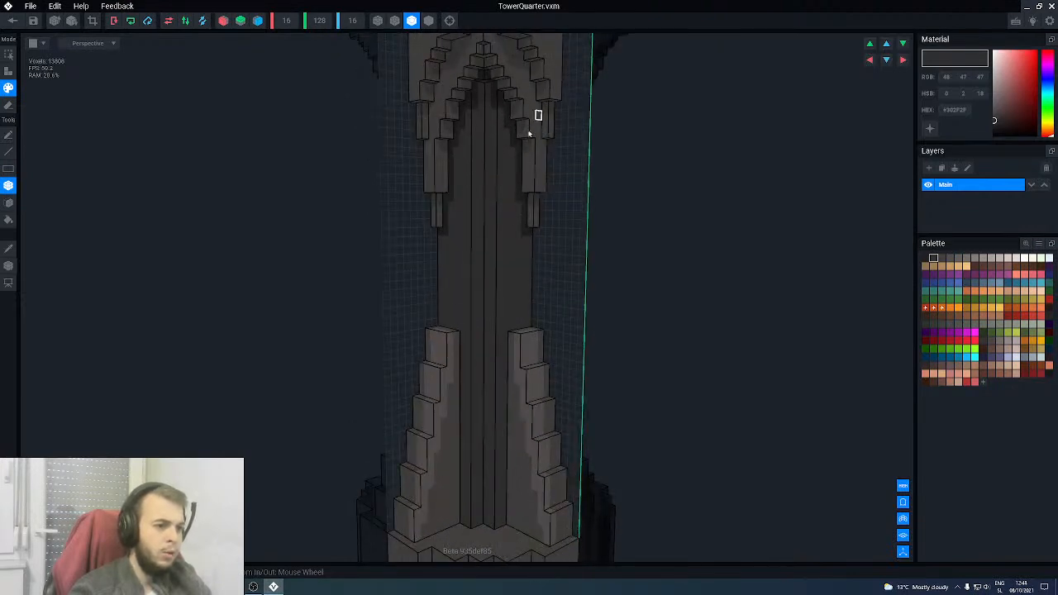
pyautogui.moveTo(509, 144); pyautogui.dragTo(516, 145, button='middle')
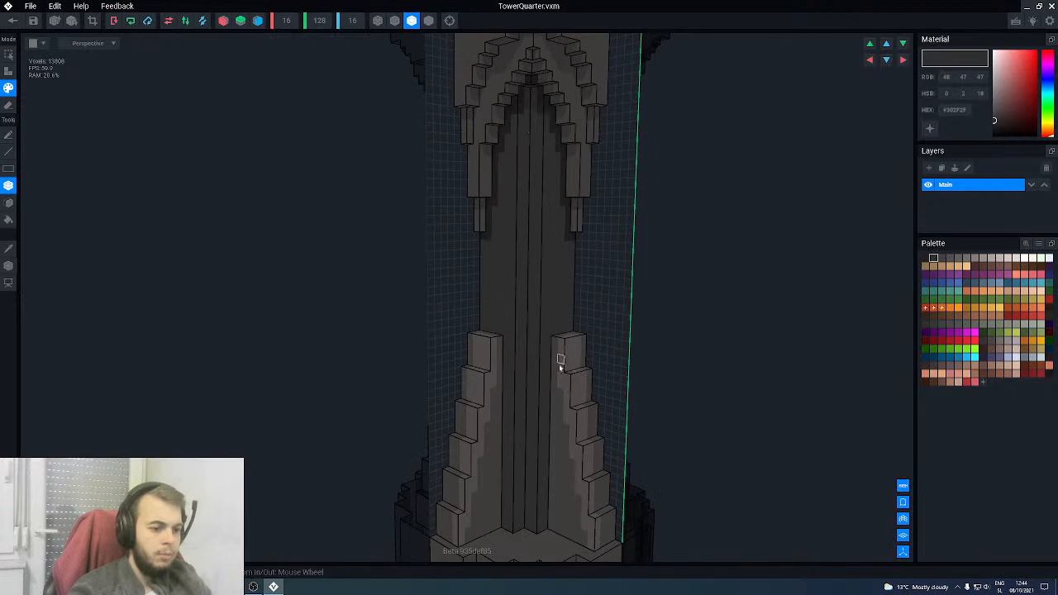
# - Sample the brownish grey #423F3E and paint lighter horizontal bands around the shaft, between the lower buttresses and just below the arch legs
pyautogui.keyDown('alt'); pyautogui.click(530, 399); pyautogui.keyUp('alt')
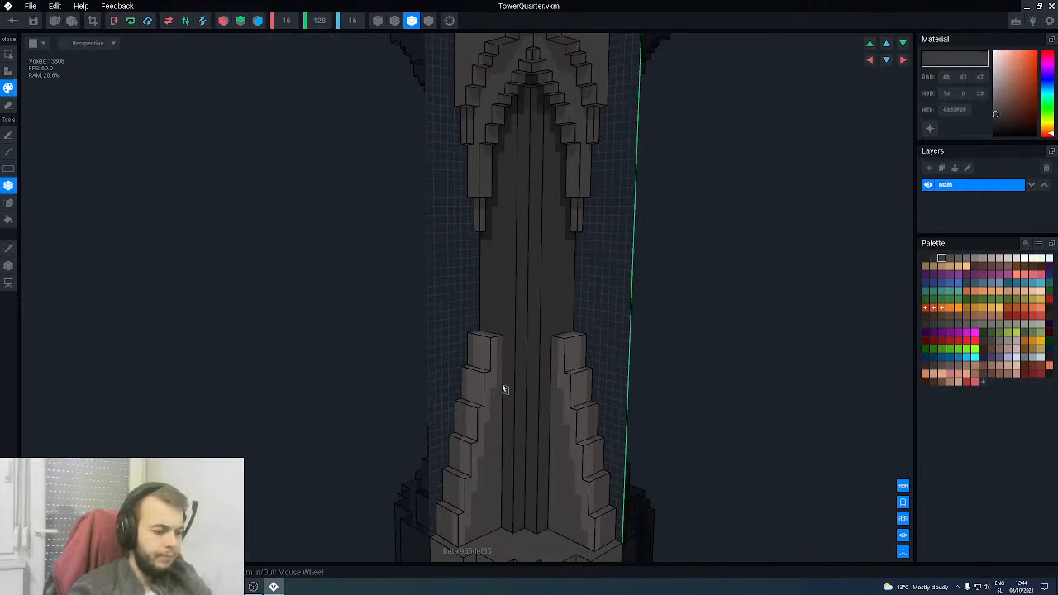
pyautogui.moveTo(505, 390); pyautogui.dragTo(502, 282, button='middle')
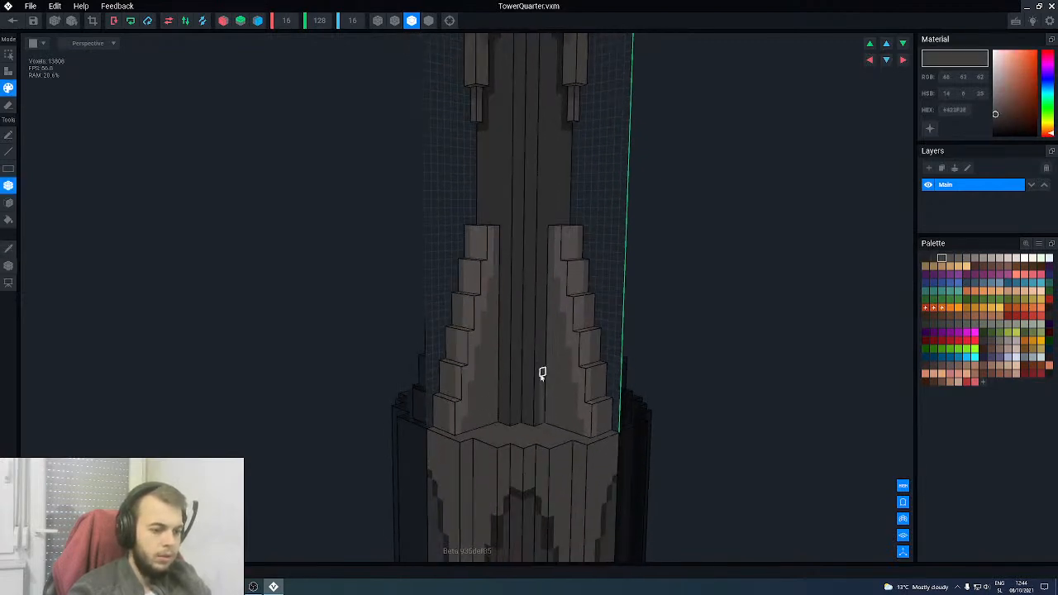
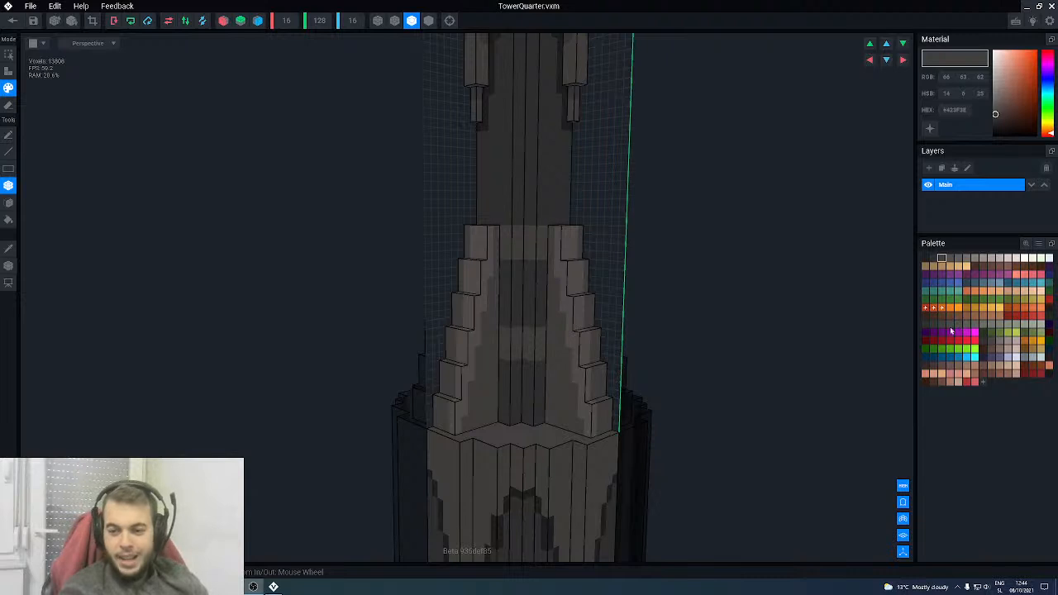
pyautogui.scroll(-5, 515, 347)
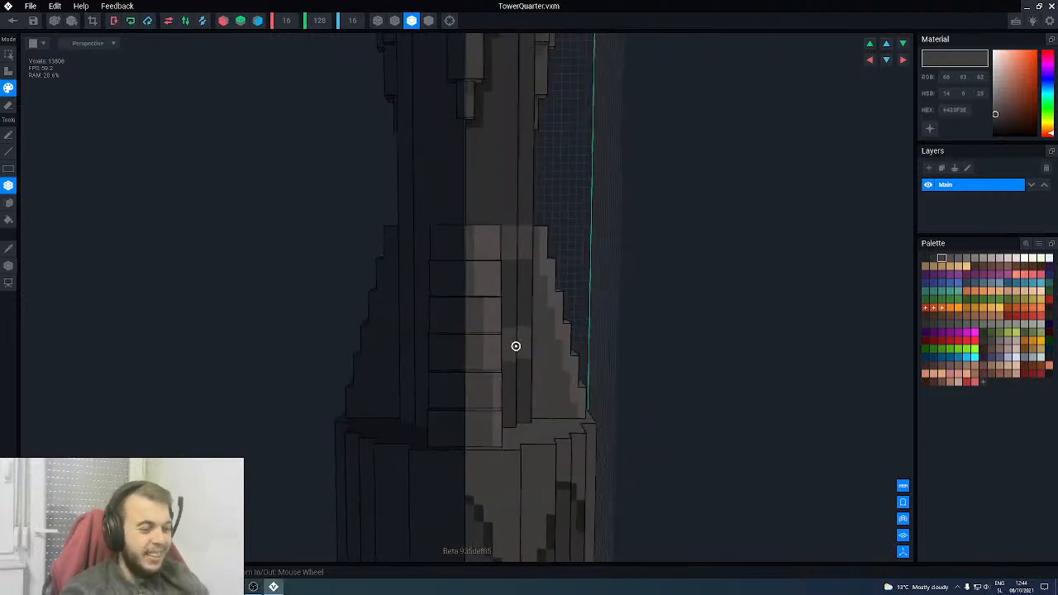
pyautogui.moveTo(519, 348); pyautogui.dragTo(526, 339, button='right')
pyautogui.scroll(5, 525, 346)
pyautogui.moveTo(507, 274); pyautogui.dragTo(507, 249, button='right')
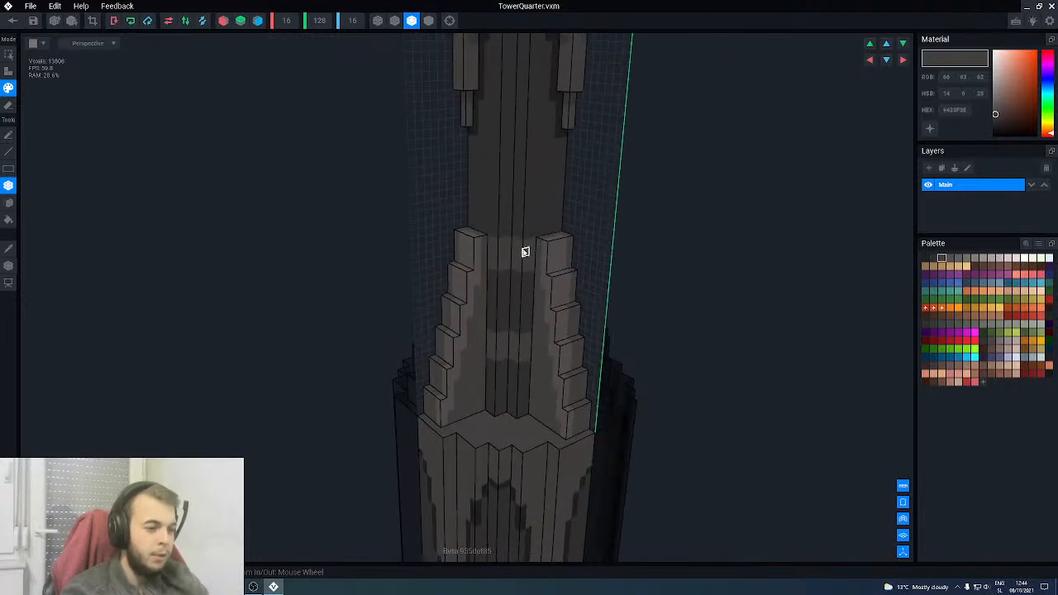
pyautogui.moveTo(531, 283); pyautogui.dragTo(523, 308, button='right')
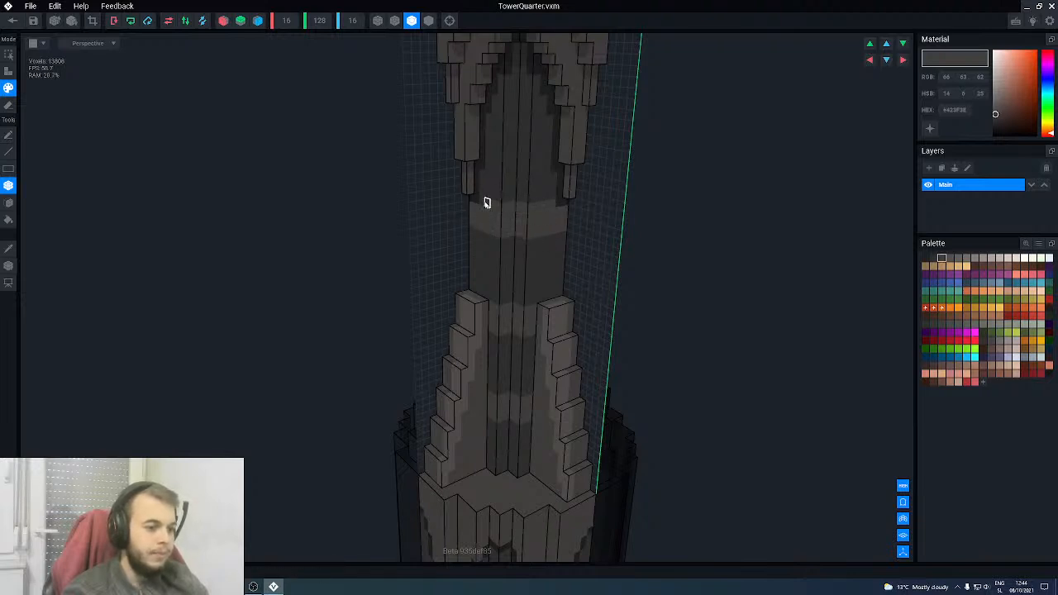
pyautogui.moveTo(489, 220); pyautogui.dragTo(502, 292, button='right')
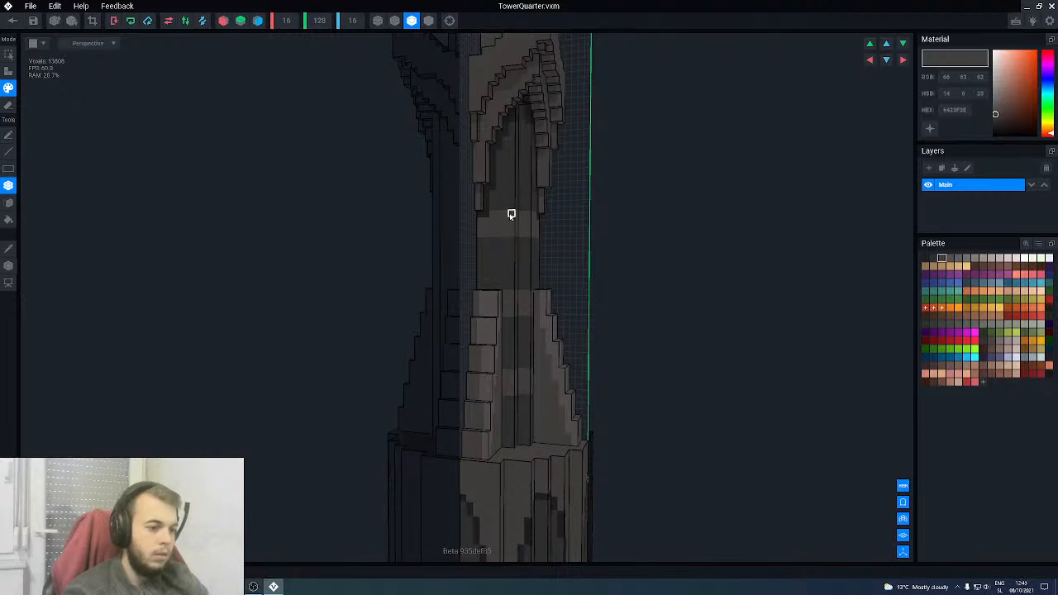
# - Paint another lighter band across the recessed shaft inside the pointed arch, undoing the misplaced stroke
pyautogui.moveTo(512, 215); pyautogui.dragTo(511, 215, button='right')
pyautogui.moveTo(511, 215); pyautogui.dragTo(511, 283, button='middle')
pyautogui.moveTo(511, 284); pyautogui.dragTo(511, 284, button='right')
pyautogui.scroll(3, 506, 296)
pyautogui.moveTo(487, 294); pyautogui.dragTo(488, 247)
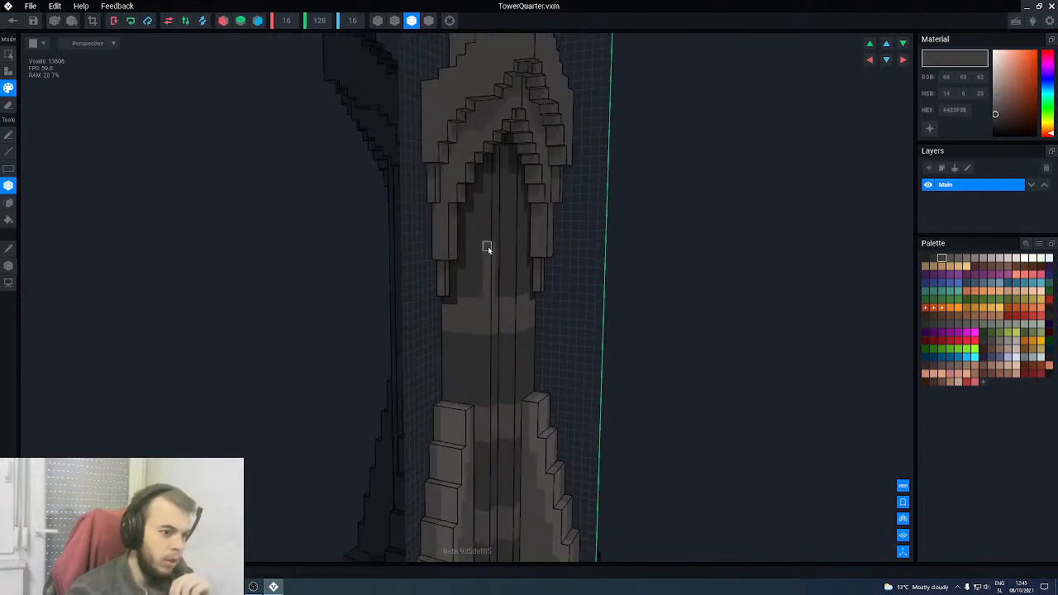
pyautogui.hotkey('ctrl', 'z')
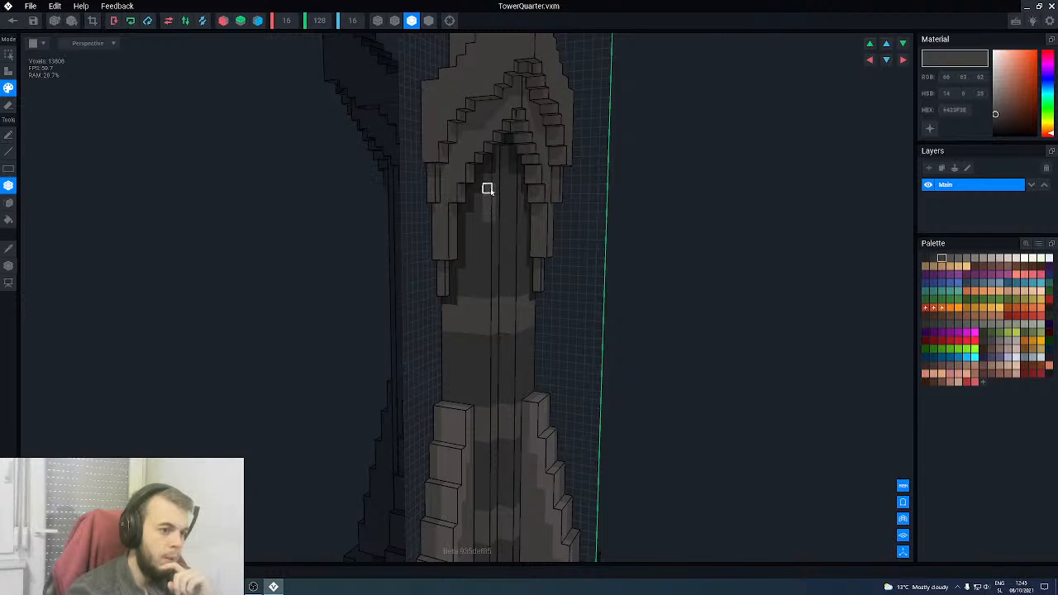
pyautogui.moveTo(480, 201); pyautogui.dragTo(498, 182, button='right')
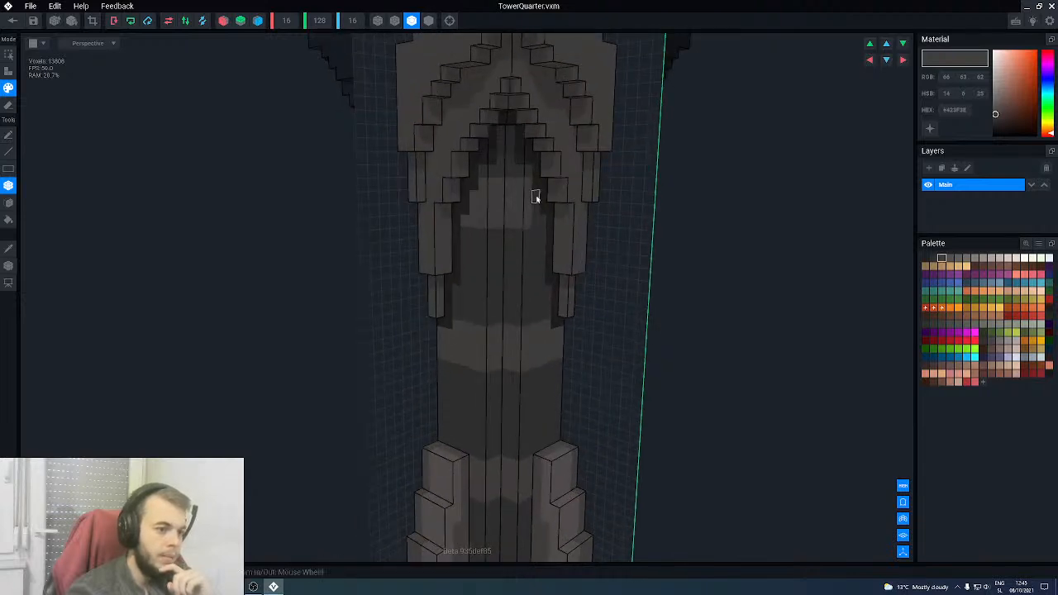
# - Sample the dark grey #302F2F from the shaft and touch up the shading under the inner arch's stepped edge
pyautogui.scroll(-5, 517, 259)
pyautogui.scroll(5, 515, 260)
pyautogui.moveTo(518, 186); pyautogui.dragTo(524, 226, button='middle')
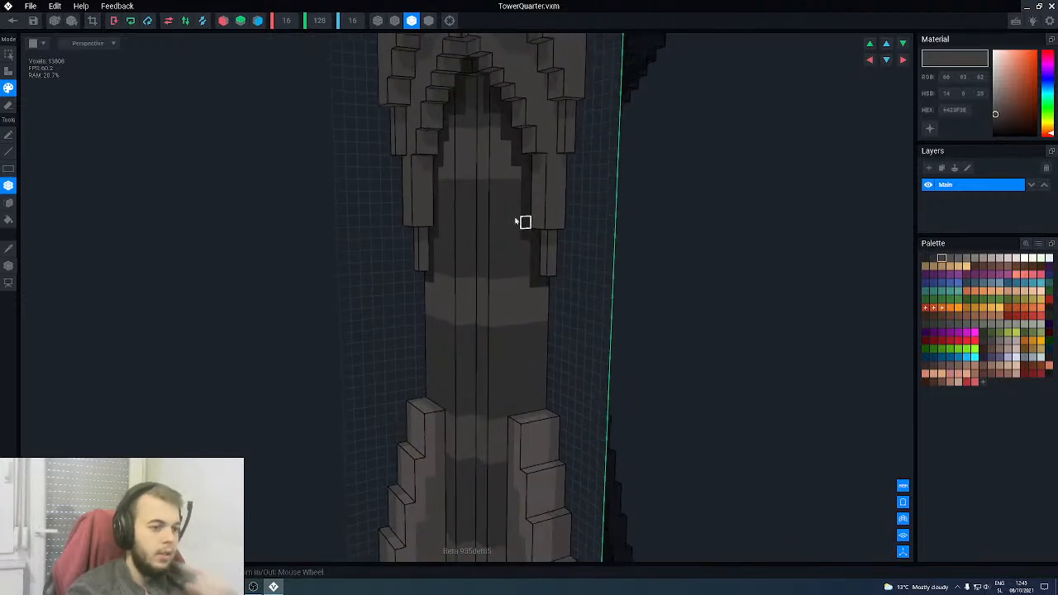
pyautogui.keyDown('alt'); pyautogui.click(506, 215); pyautogui.keyUp('alt')
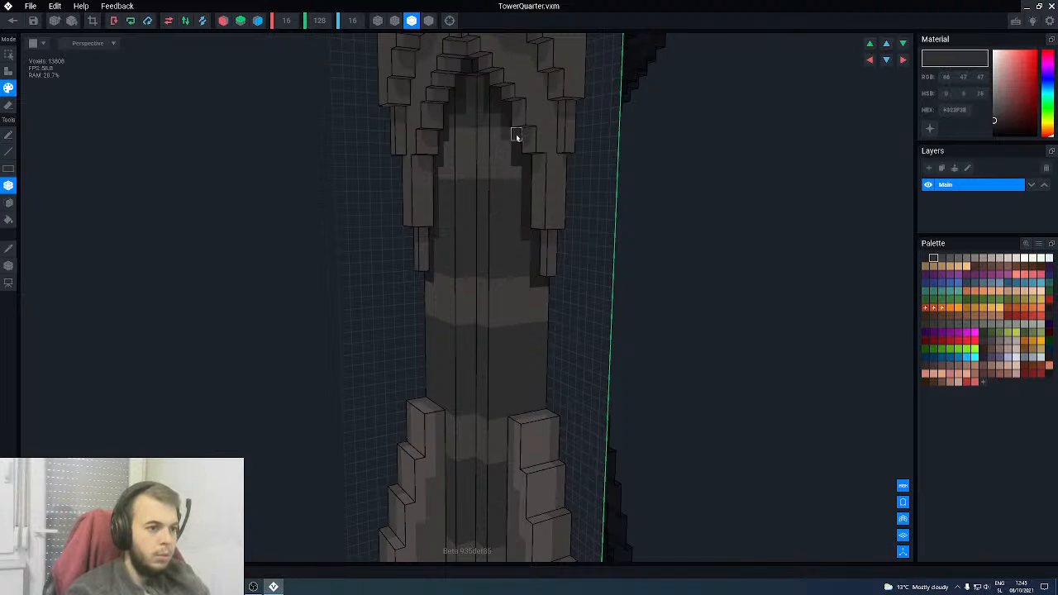
pyautogui.moveTo(507, 185); pyautogui.dragTo(489, 172, button='right')
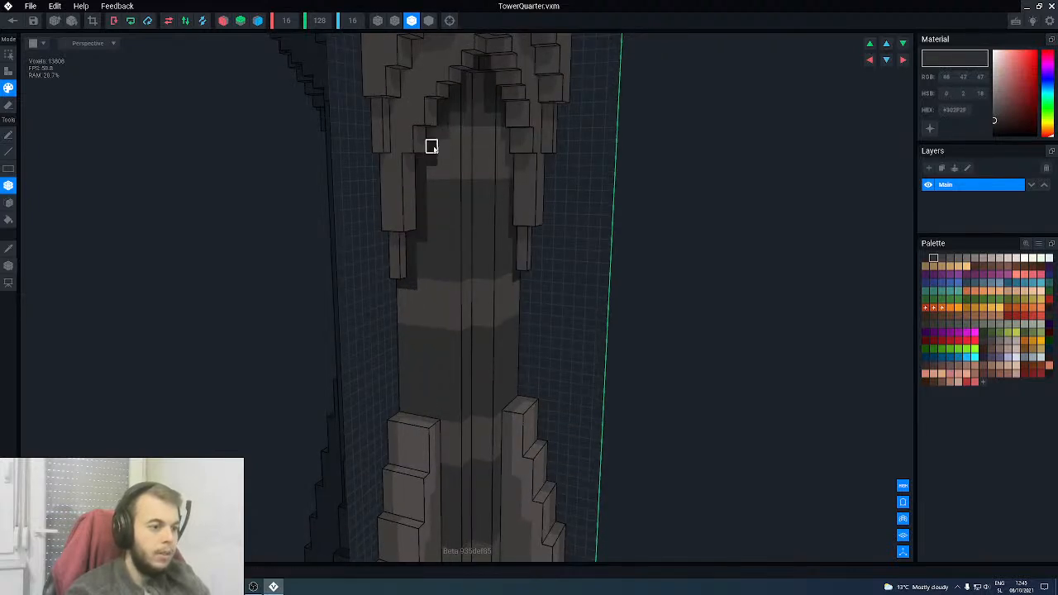
pyautogui.moveTo(443, 216); pyautogui.dragTo(503, 153, button='right')
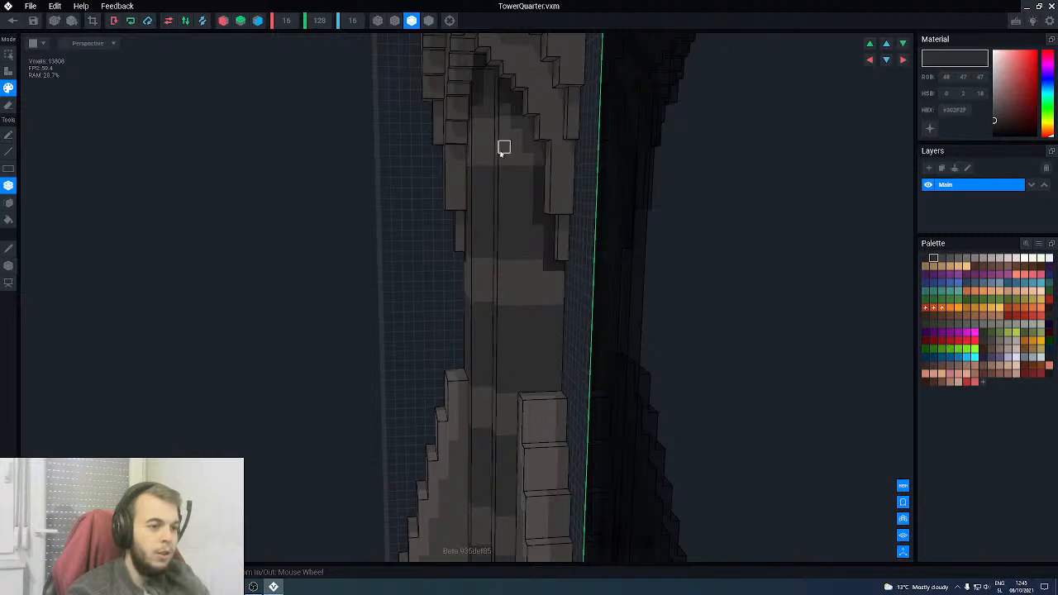
pyautogui.moveTo(508, 258); pyautogui.dragTo(436, 271, button='right')
# - Save the TowerQuarter model, return to the Gates of Hell rig and inspect the assembled tower
pyautogui.scroll(-8, 424, 270)
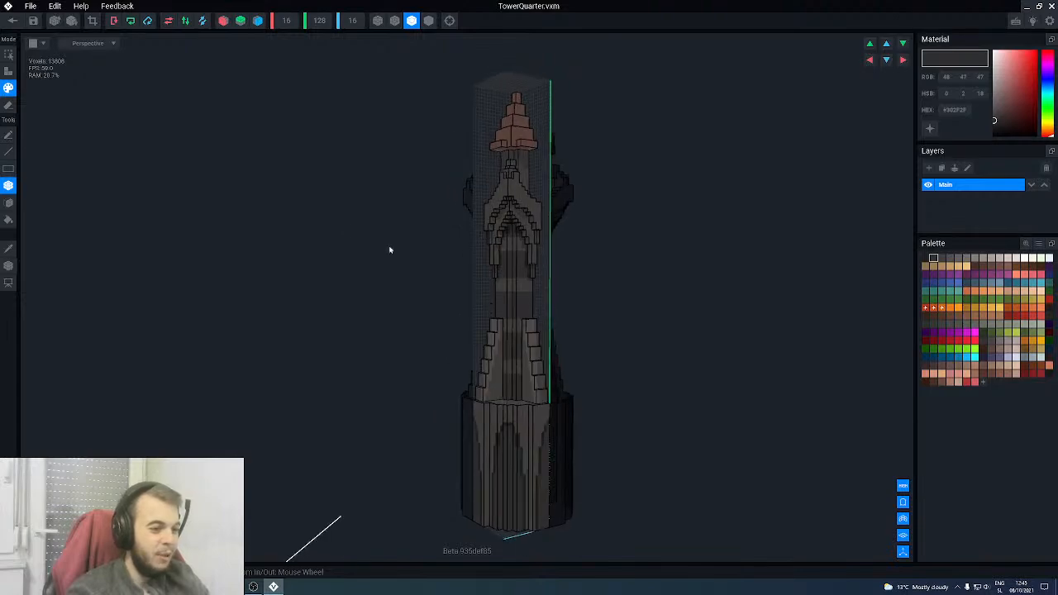
pyautogui.click(13, 25)
pyautogui.click(418, 195)
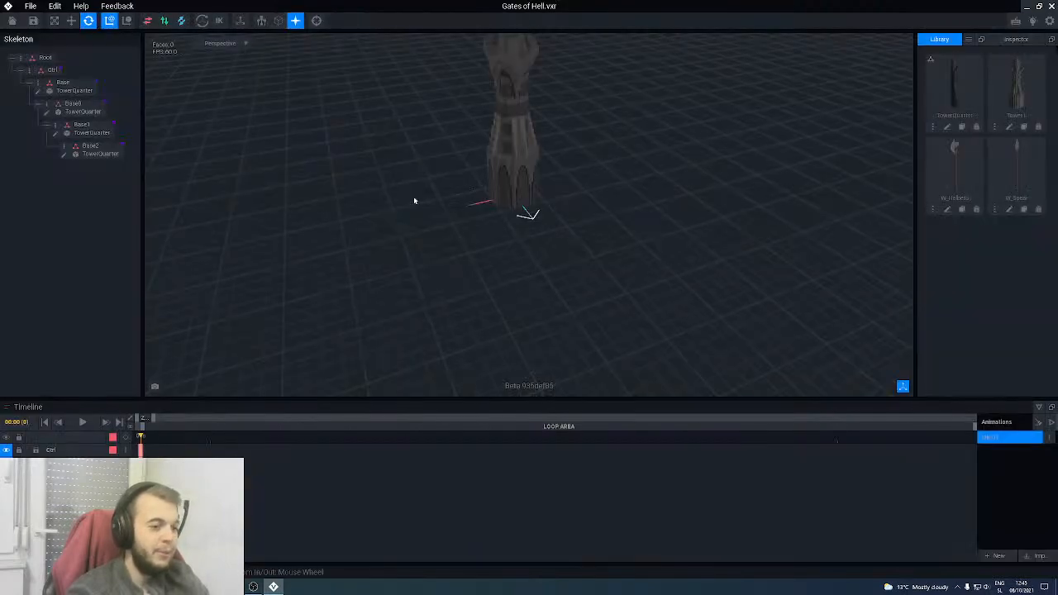
pyautogui.moveTo(500, 178); pyautogui.dragTo(493, 255, button='right')
pyautogui.scroll(3, 499, 264)
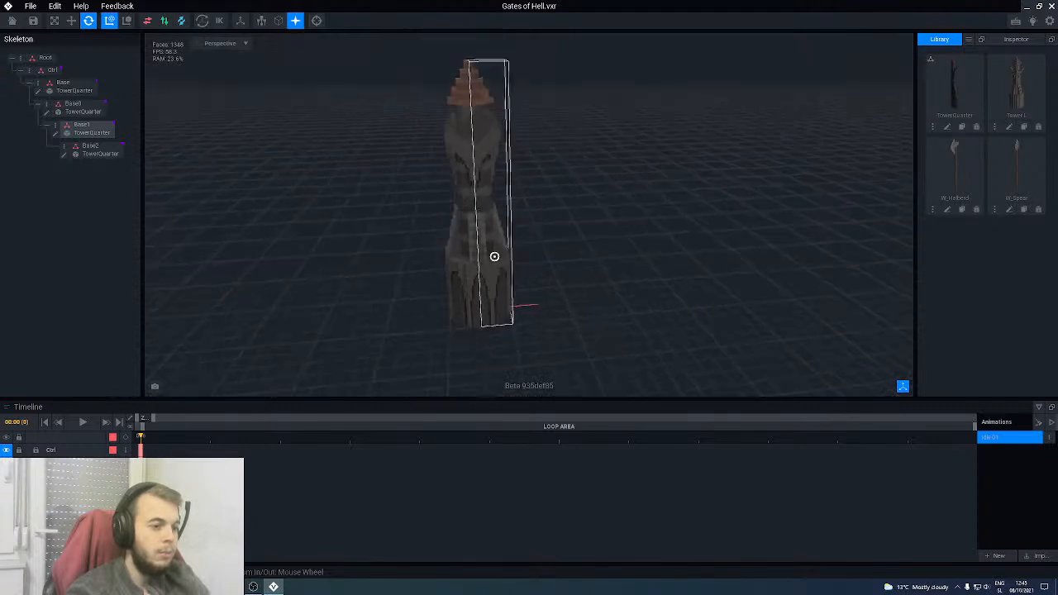
# - Open the TowerQuarter model attached to the Base1 bone for editing
pyautogui.click(499, 264)
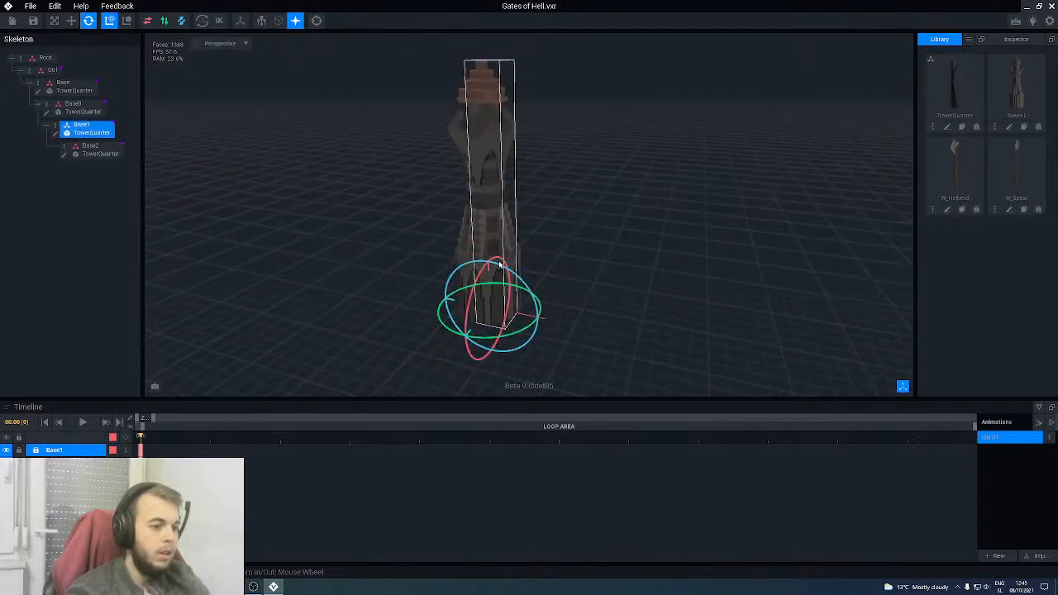
pyautogui.click(56, 133)
pyautogui.click(411, 22)
pyautogui.moveTo(477, 346)
pyautogui.mouseDown(button='right')
pyautogui.moveTo(438, 446)
pyautogui.moveTo(455, 313)
pyautogui.mouseUp(button='right')
pyautogui.scroll(4, 468, 364)
pyautogui.scroll(3, 461, 341)
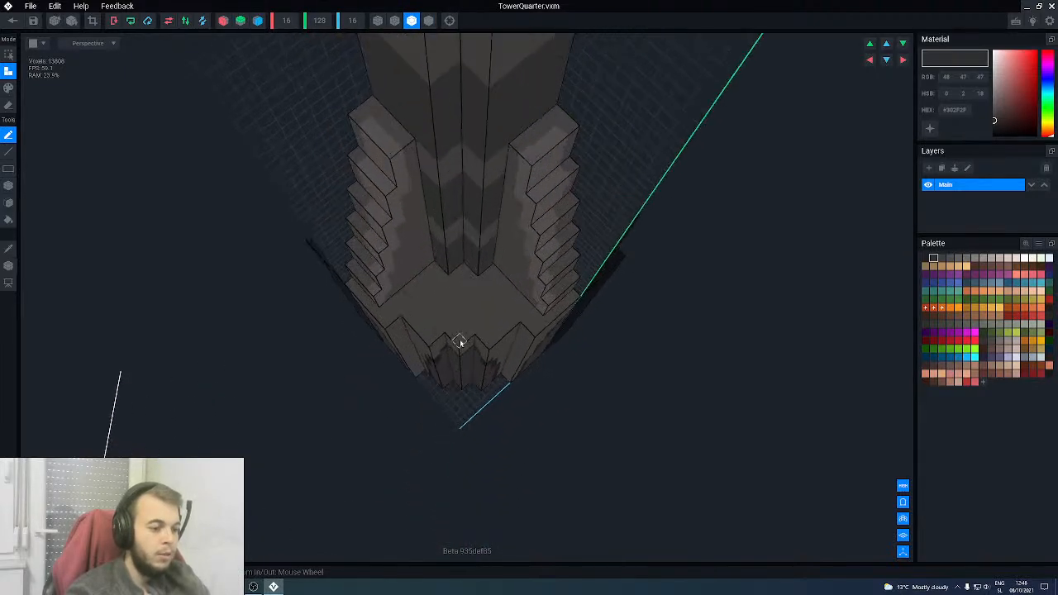
# - Build a small stepped stack of #423F3E voxel blocks on the ledge between the two buttresses
pyautogui.moveTo(460, 341); pyautogui.dragTo(464, 333, button='right')
pyautogui.press('b')
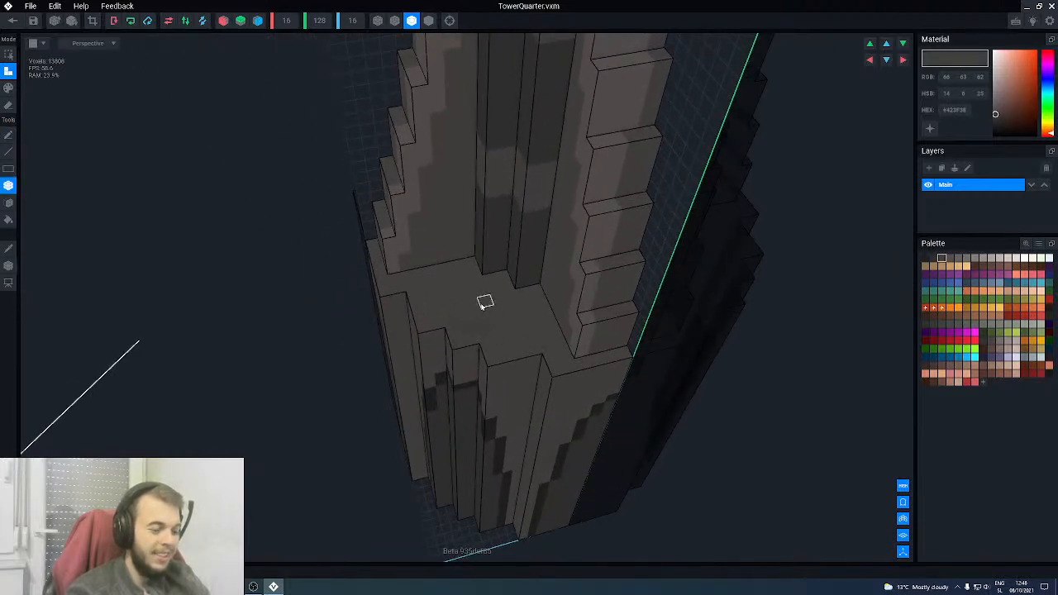
pyautogui.click(486, 302)
pyautogui.moveTo(484, 302); pyautogui.dragTo(478, 307, button='right')
pyautogui.click(465, 318)
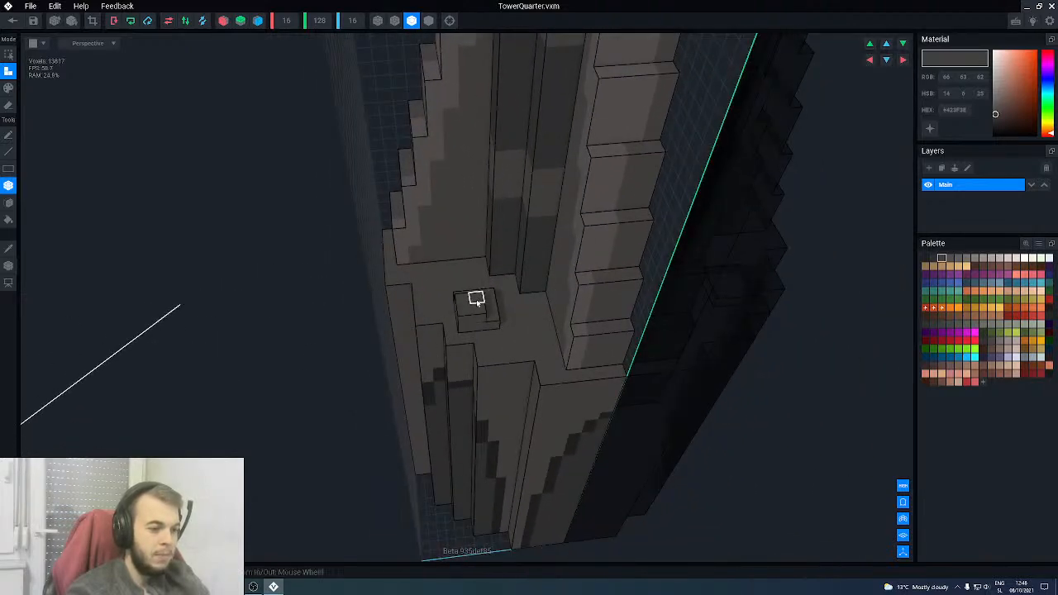
pyautogui.click(479, 304)
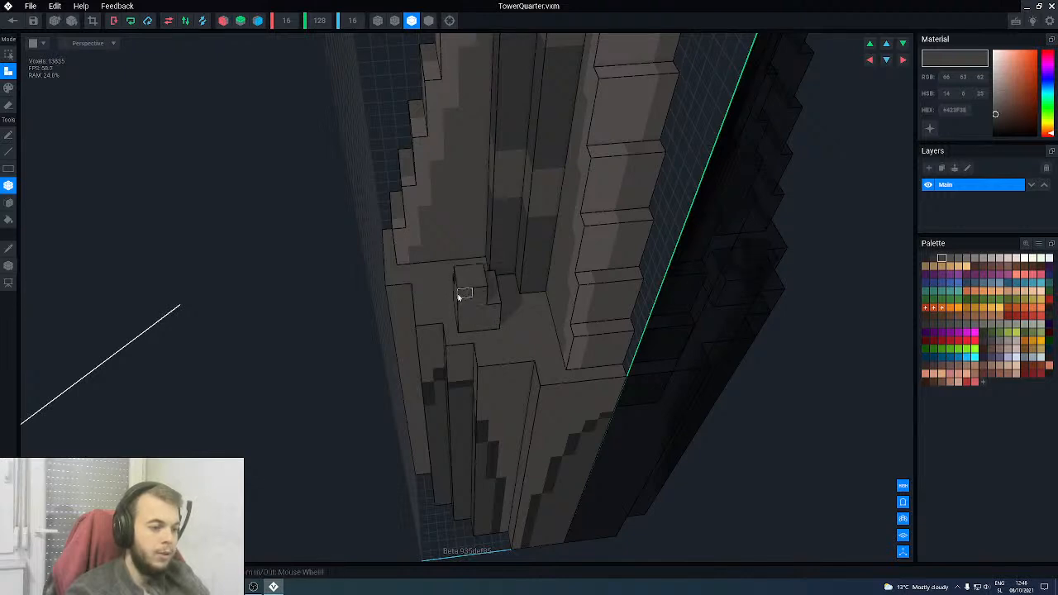
pyautogui.click(469, 281)
pyautogui.moveTo(479, 309); pyautogui.dragTo(486, 331, button='right')
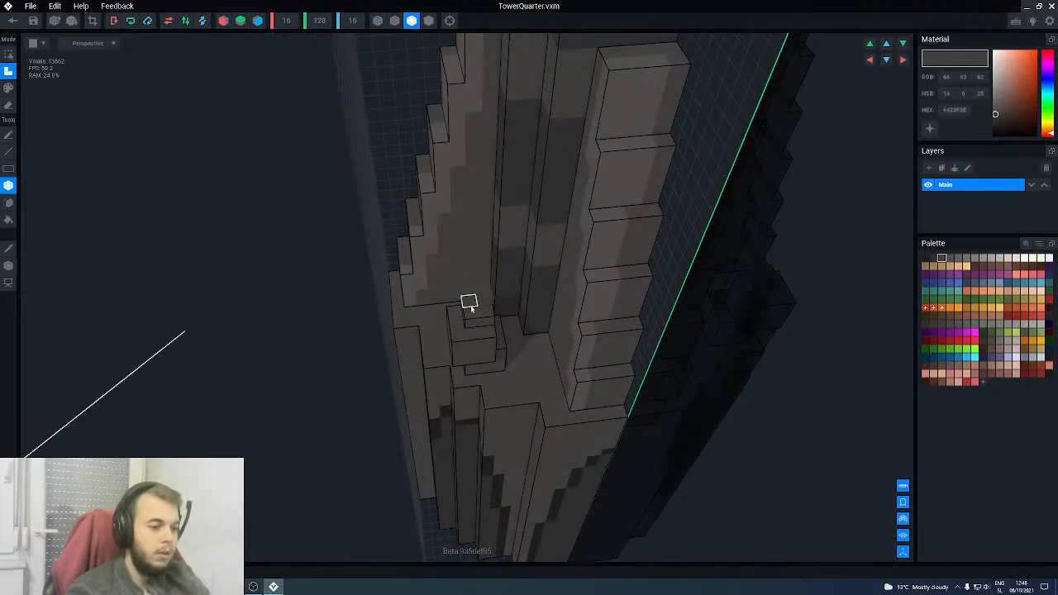
pyautogui.moveTo(472, 307)
pyautogui.mouseDown(button='right')
pyautogui.moveTo(468, 328)
pyautogui.moveTo(482, 306)
pyautogui.moveTo(483, 362)
pyautogui.mouseUp(button='right')
# - Save the changes to TowerQuarter.vxm and check the whole tower in the Gates of Hell rig
pyautogui.click(13, 22)
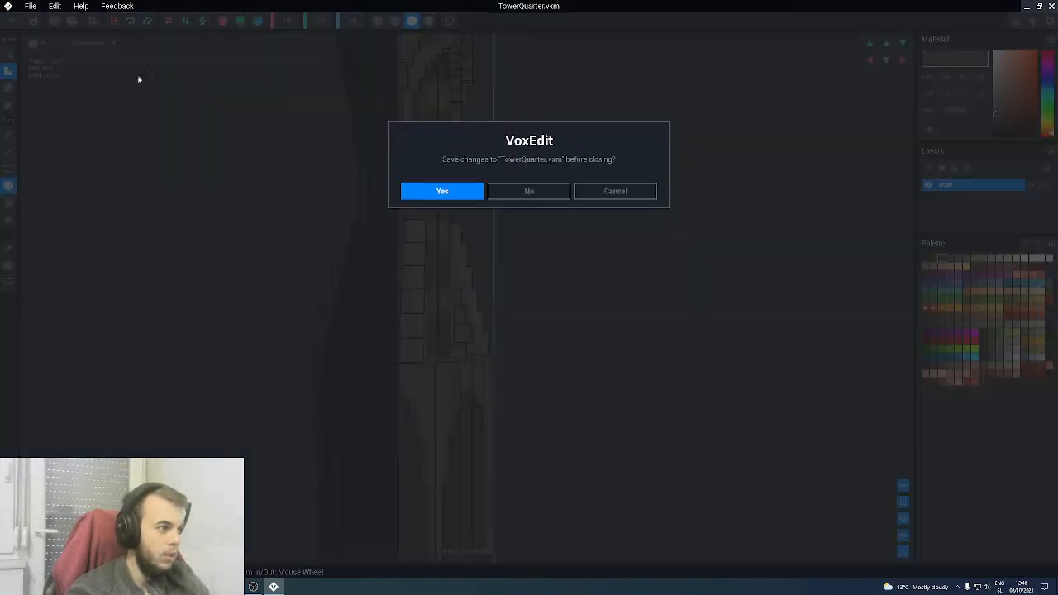
pyautogui.click(442, 191)
pyautogui.moveTo(490, 184); pyautogui.dragTo(452, 234, button='right')
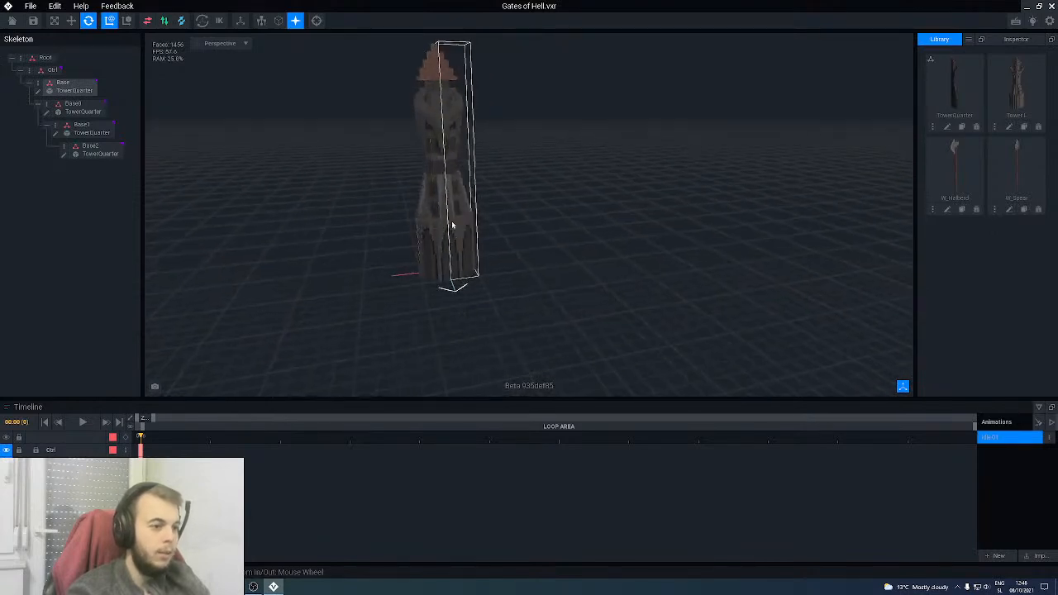
# - Open the TowerQuarter model of the Base bone for editing at its upper arch
pyautogui.click(449, 207)
pyautogui.click(38, 92)
pyautogui.moveTo(268, 263); pyautogui.dragTo(425, 218, button='right')
pyautogui.scroll(8, 427, 234)
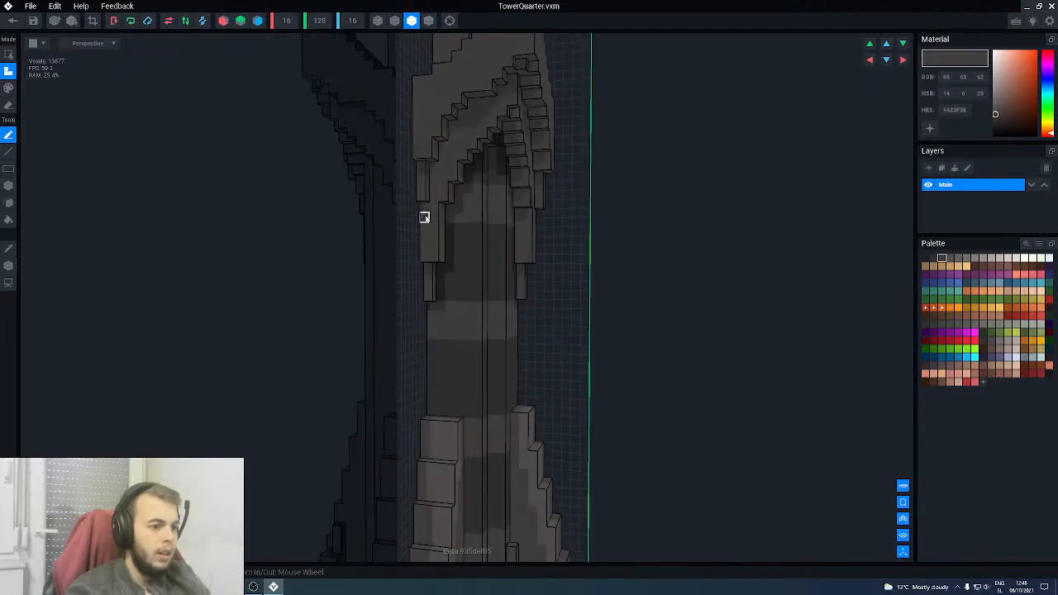
# - Using dark grey #302F2F with the line tool in paint mode, shade the voxels beneath the left half of the outer arch's stepped edge
pyautogui.click(425, 218)
pyautogui.click(934, 258)
pyautogui.moveTo(575, 287)
pyautogui.mouseDown(button='right')
pyautogui.moveTo(512, 282)
pyautogui.moveTo(445, 252)
pyautogui.mouseUp(button='right')
pyautogui.press('p')
pyautogui.press('l')
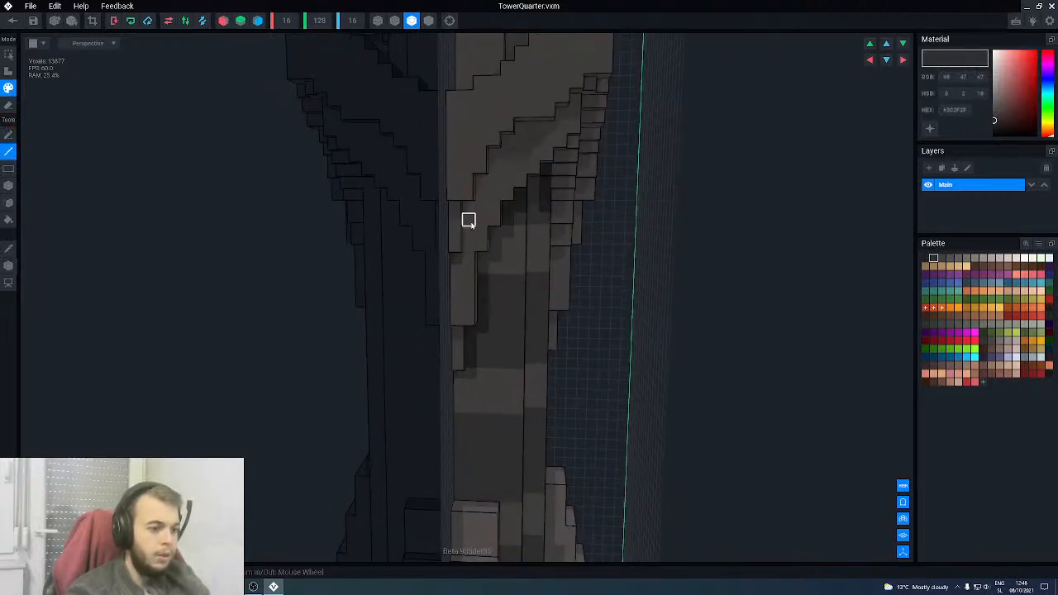
pyautogui.moveTo(468, 206); pyautogui.dragTo(469, 207)
pyautogui.moveTo(462, 251); pyautogui.dragTo(463, 252, button='right')
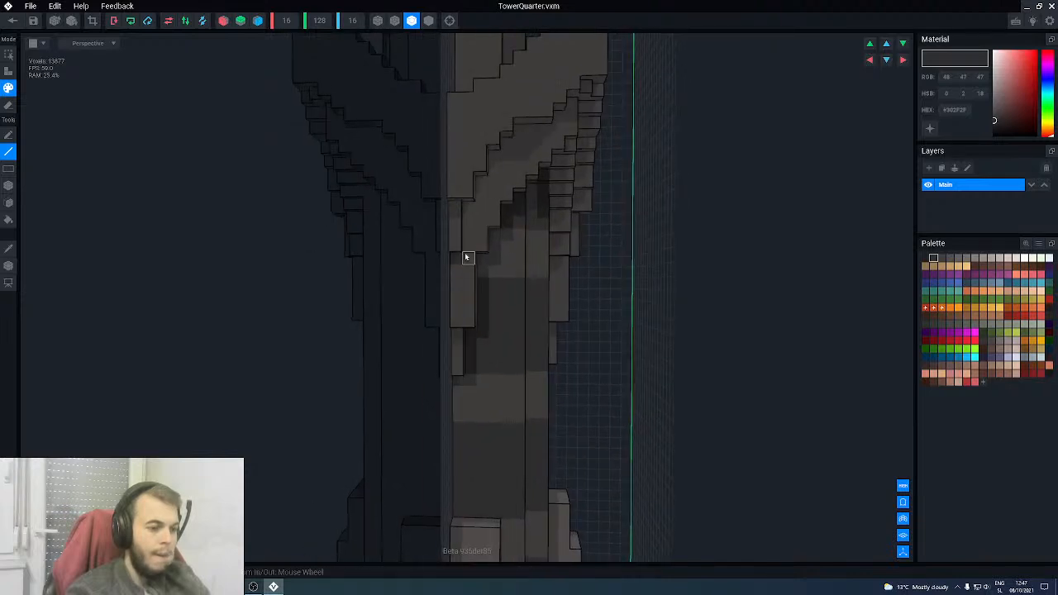
pyautogui.moveTo(468, 208)
pyautogui.mouseDown(button='right')
pyautogui.moveTo(480, 223)
pyautogui.moveTo(481, 208)
pyautogui.mouseUp(button='right')
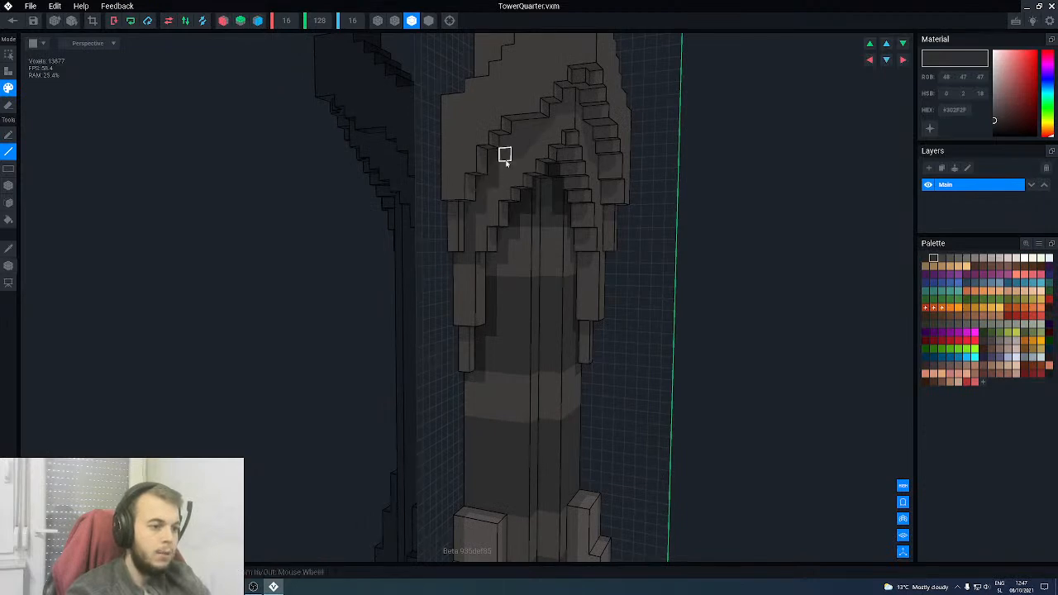
pyautogui.moveTo(505, 142); pyautogui.dragTo(515, 161, button='right')
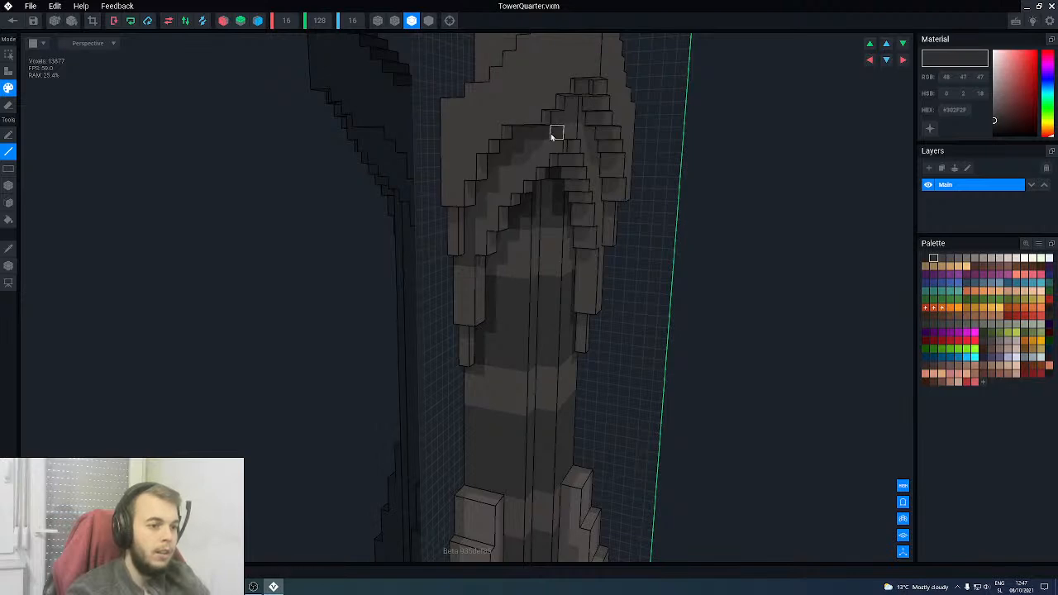
# - Continue the dark shading beneath the outer arch's peak and the right half of its stepped edge
pyautogui.moveTo(570, 102); pyautogui.dragTo(596, 124, button='right')
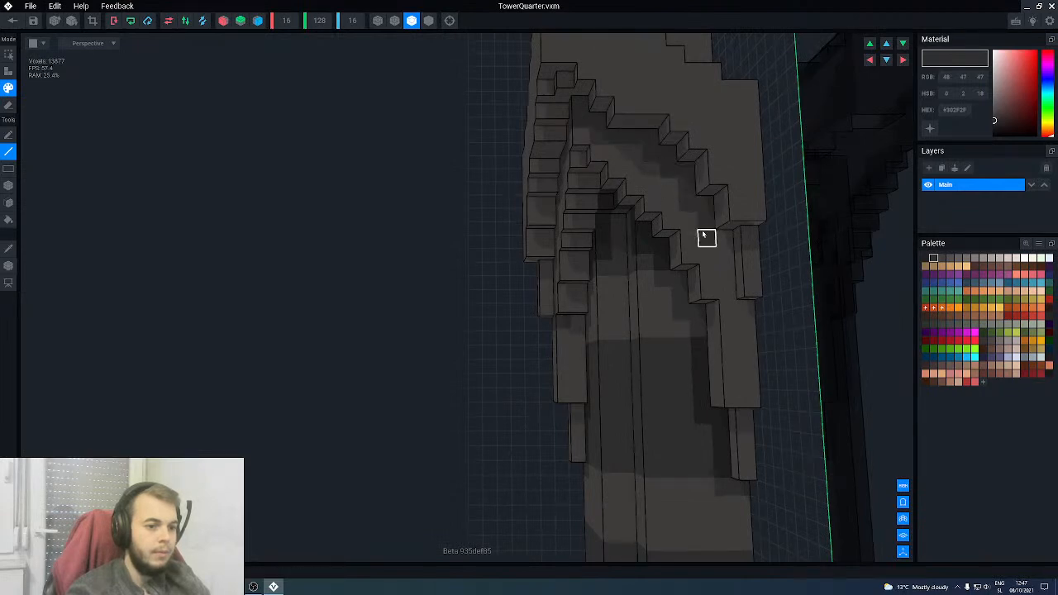
pyautogui.moveTo(749, 307); pyautogui.dragTo(629, 321, button='right')
pyautogui.scroll(5, 629, 321)
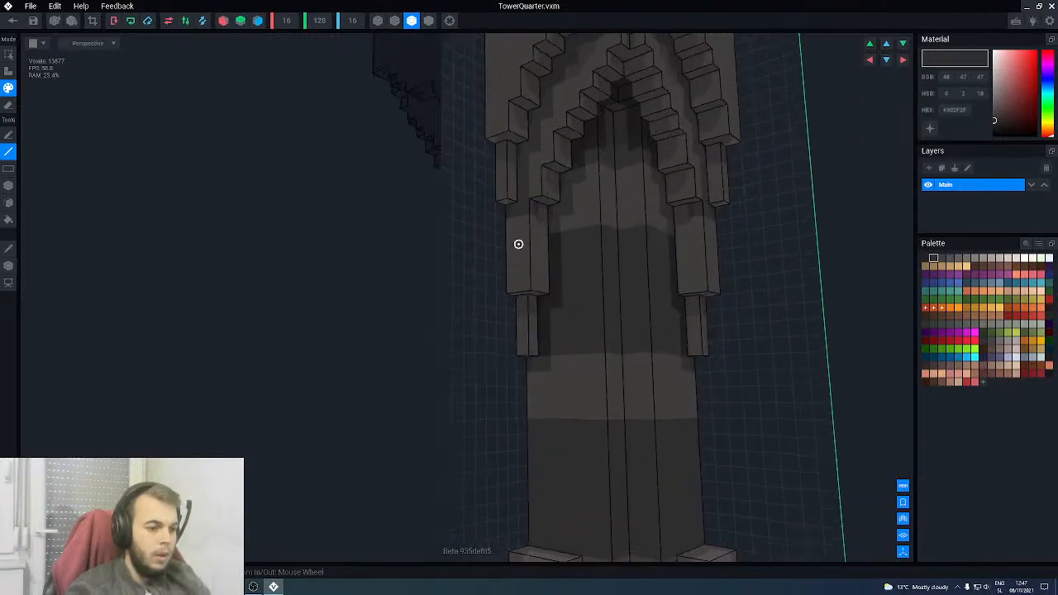
# - Sample the brownish grey #423F3E and add voxels with the box tool to extend the inner arch's lowest steps downward on both sides
pyautogui.keyDown('alt'); pyautogui.click(548, 174); pyautogui.keyUp('alt')
pyautogui.moveTo(532, 234); pyautogui.dragTo(543, 193, button='right')
pyautogui.press('b')
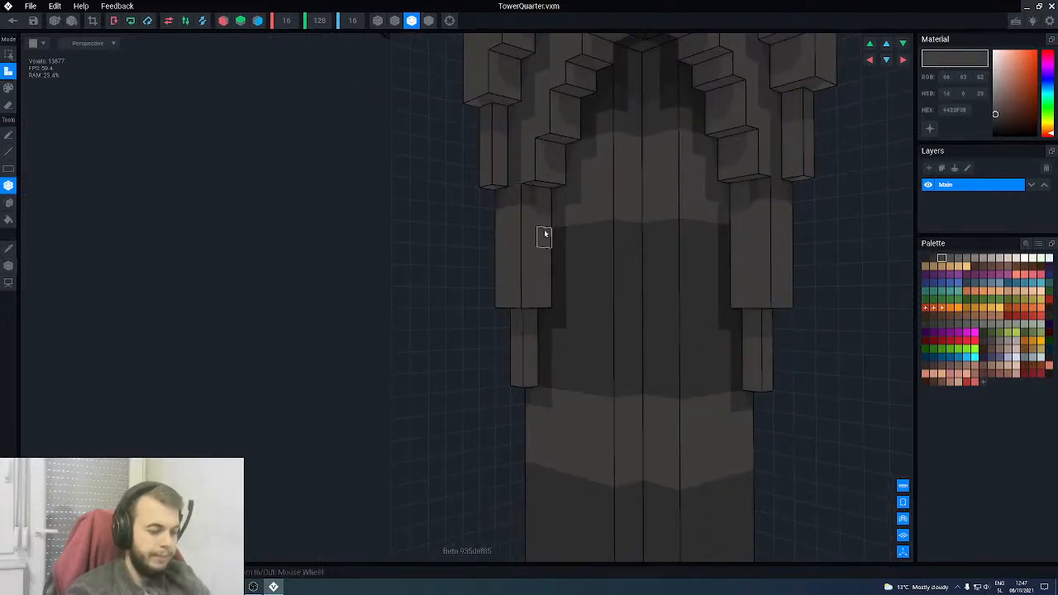
pyautogui.scroll(-2, 546, 213)
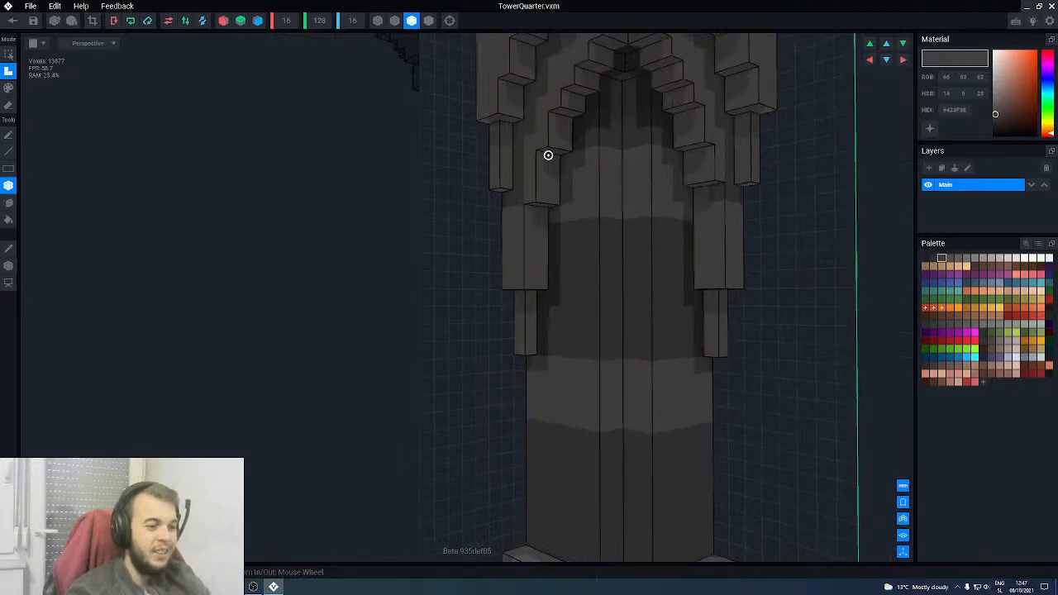
pyautogui.moveTo(544, 163); pyautogui.dragTo(543, 115, button='right')
pyautogui.moveTo(550, 211); pyautogui.dragTo(593, 188, button='right')
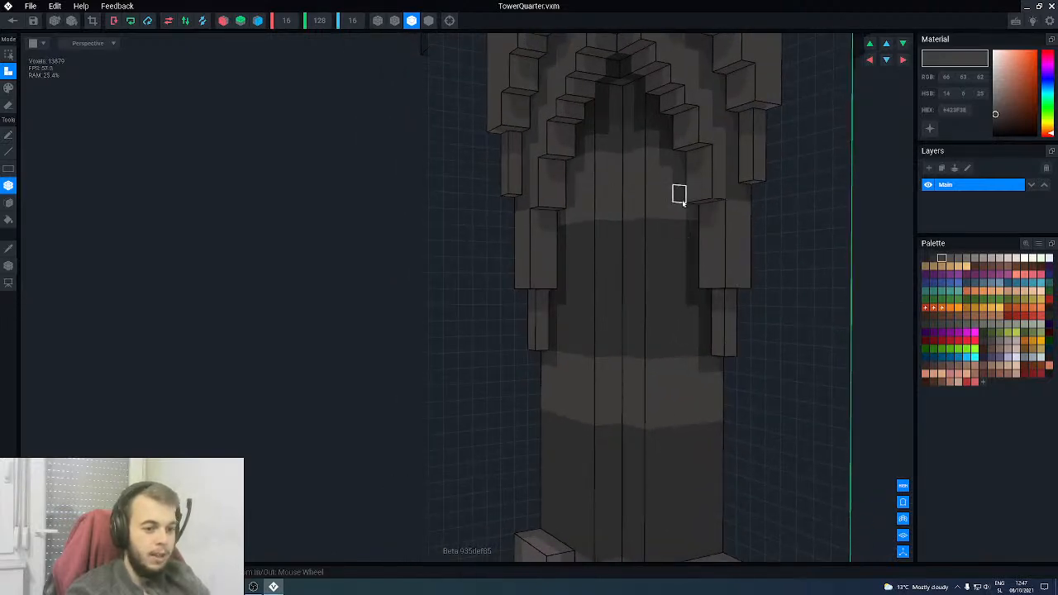
# - Sample the dark grey #302F2F, undo the voxel added beneath the inner arch, and switch to painting the shade there
pyautogui.keyDown('alt'); pyautogui.click(683, 221); pyautogui.keyUp('alt')
pyautogui.click(683, 214)
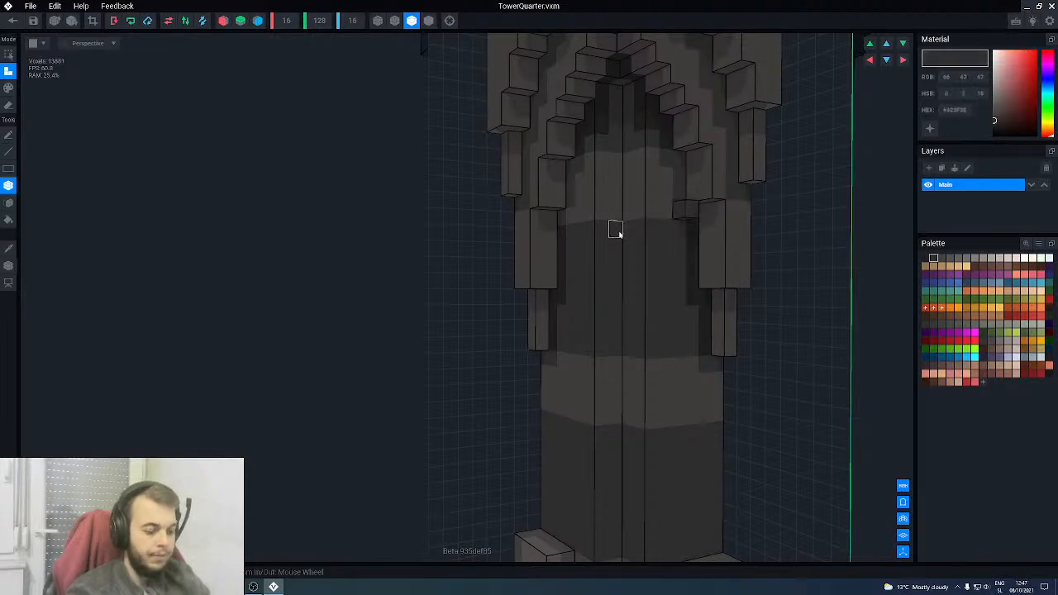
pyautogui.hotkey('ctrl', 'z')
pyautogui.press('p')
pyautogui.moveTo(599, 242); pyautogui.dragTo(567, 220, button='right')
pyautogui.moveTo(566, 281); pyautogui.dragTo(592, 273, button='right')
pyautogui.scroll(2, 592, 272)
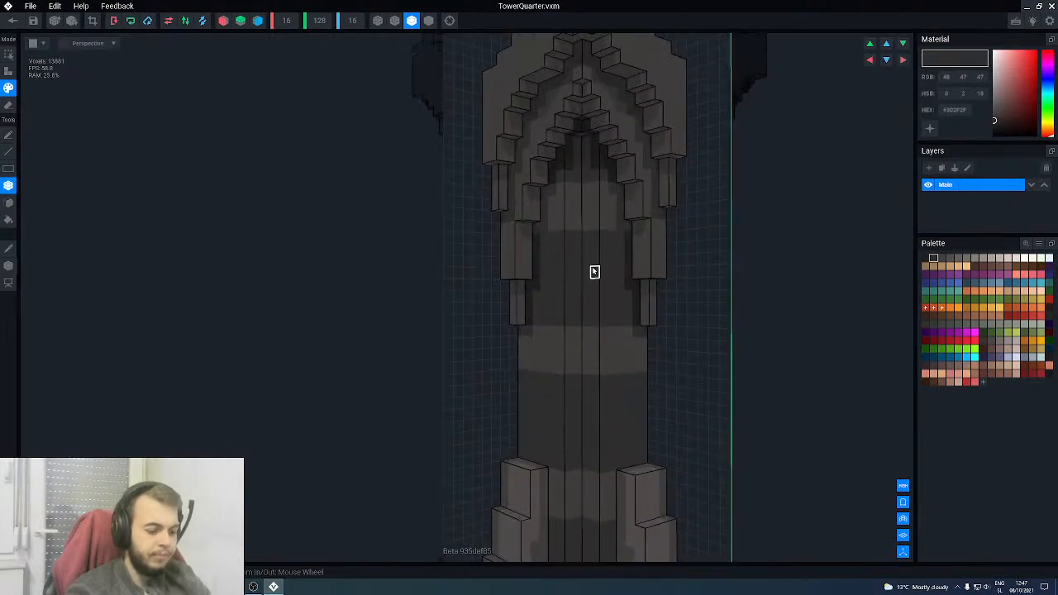
# - Try marking the voxels beneath the left half of the outer arch's stepped edge in dark red with the line tool
pyautogui.keyDown('alt'); pyautogui.click(593, 271); pyautogui.keyUp('alt')
pyautogui.moveTo(555, 246); pyautogui.dragTo(533, 242, button='right')
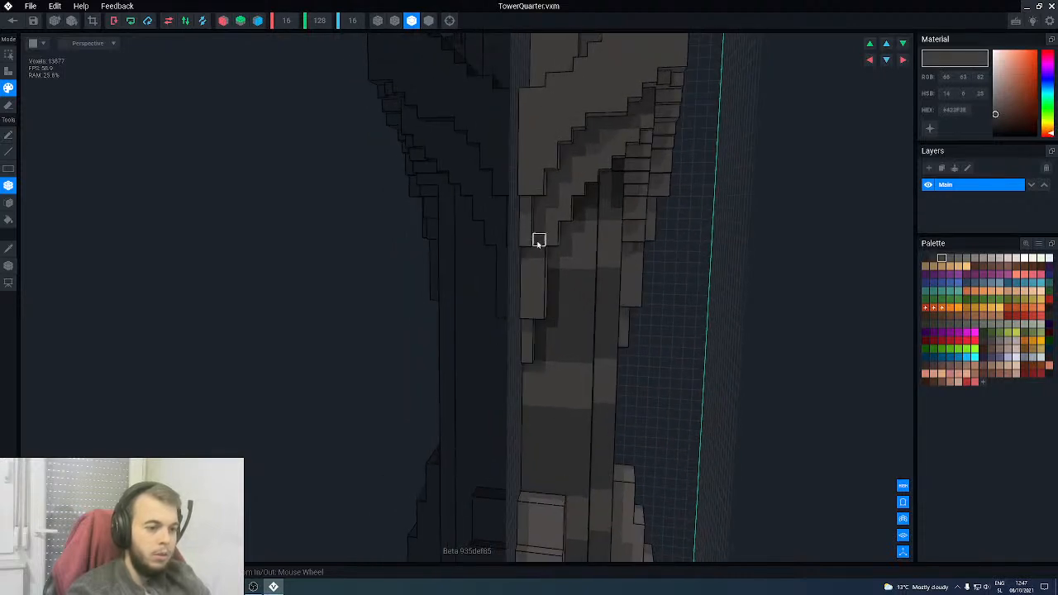
pyautogui.click(934, 342)
pyautogui.scroll(1, 560, 353)
pyautogui.press('l')
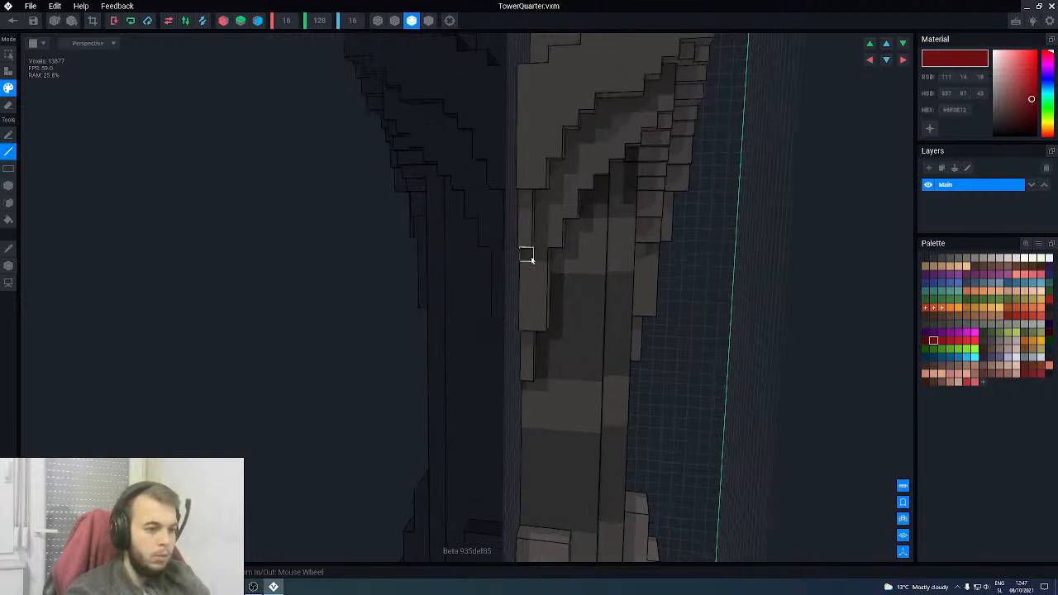
pyautogui.moveTo(547, 239); pyautogui.dragTo(541, 191)
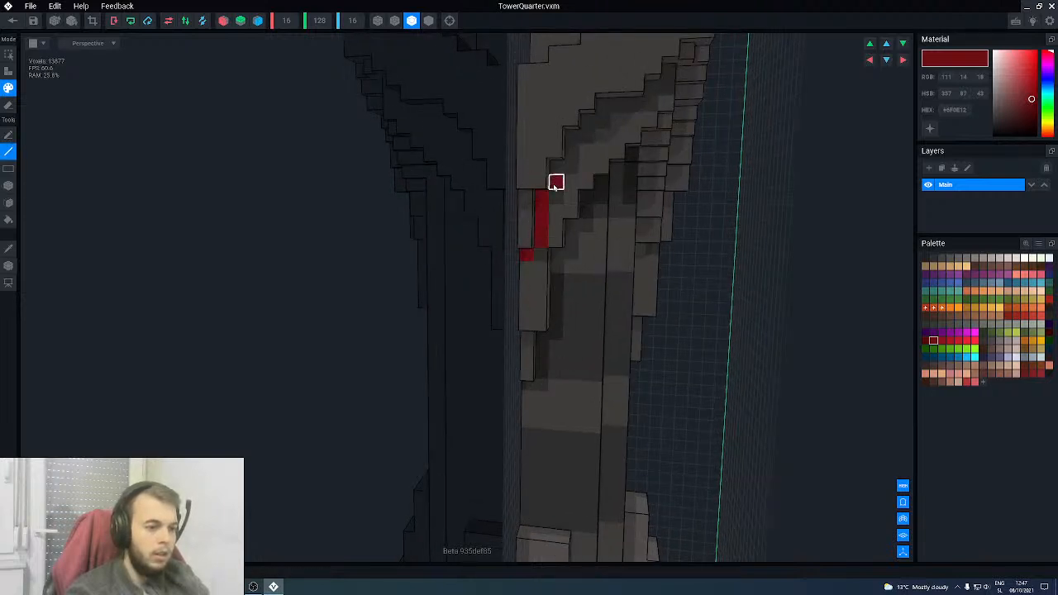
pyautogui.moveTo(573, 153); pyautogui.dragTo(578, 138)
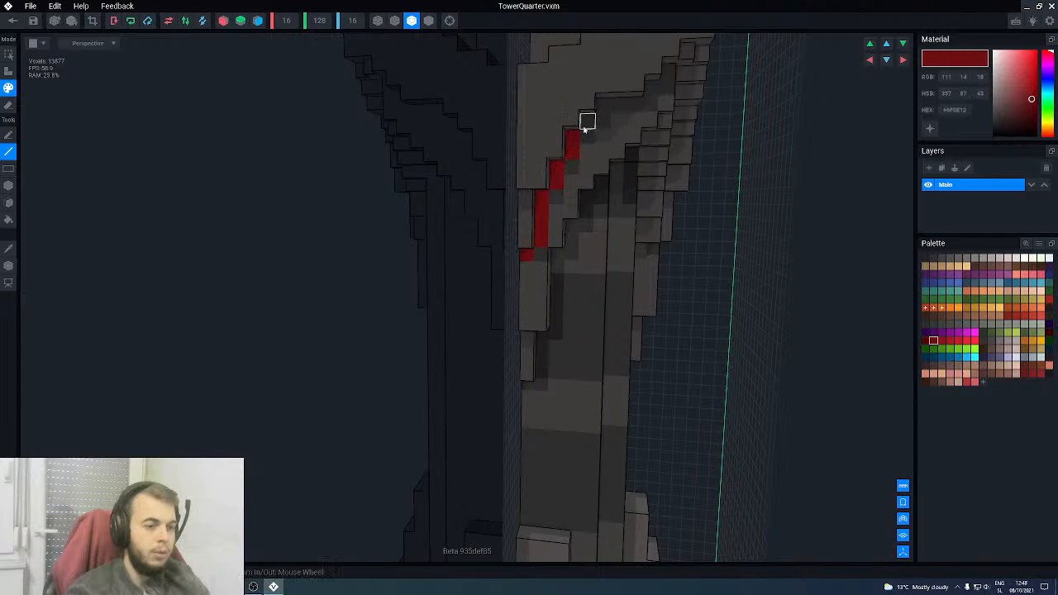
pyautogui.scroll(-5, 632, 106)
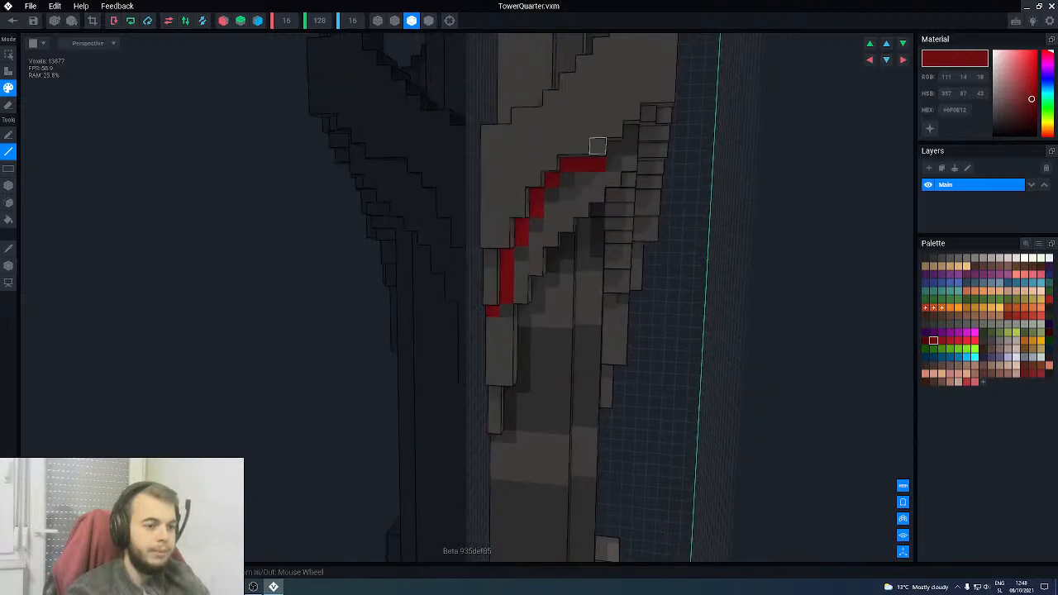
pyautogui.moveTo(599, 198); pyautogui.dragTo(610, 196, button='right')
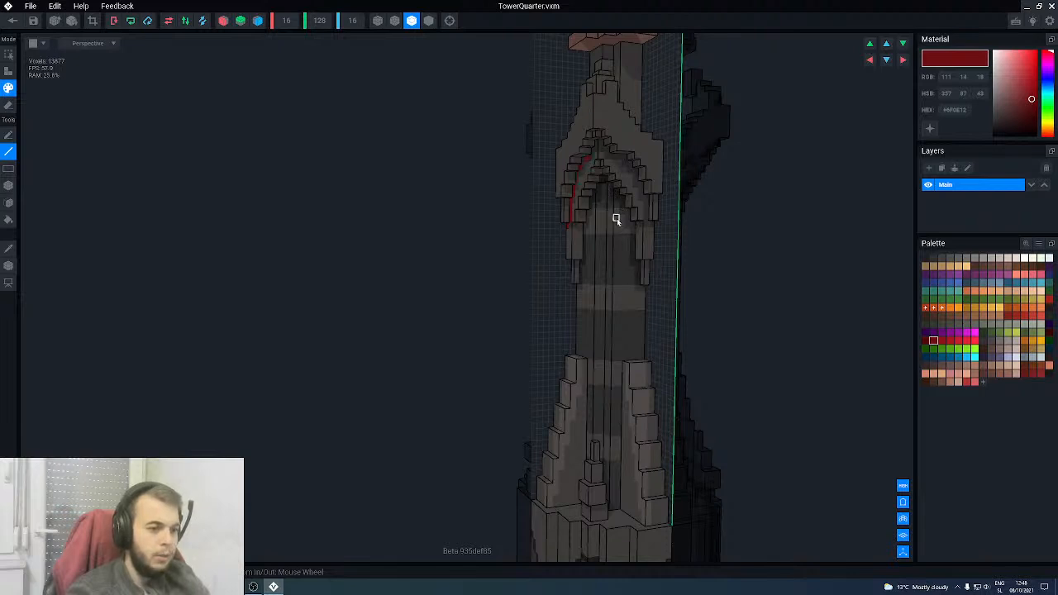
pyautogui.moveTo(597, 231); pyautogui.dragTo(559, 205, button='right')
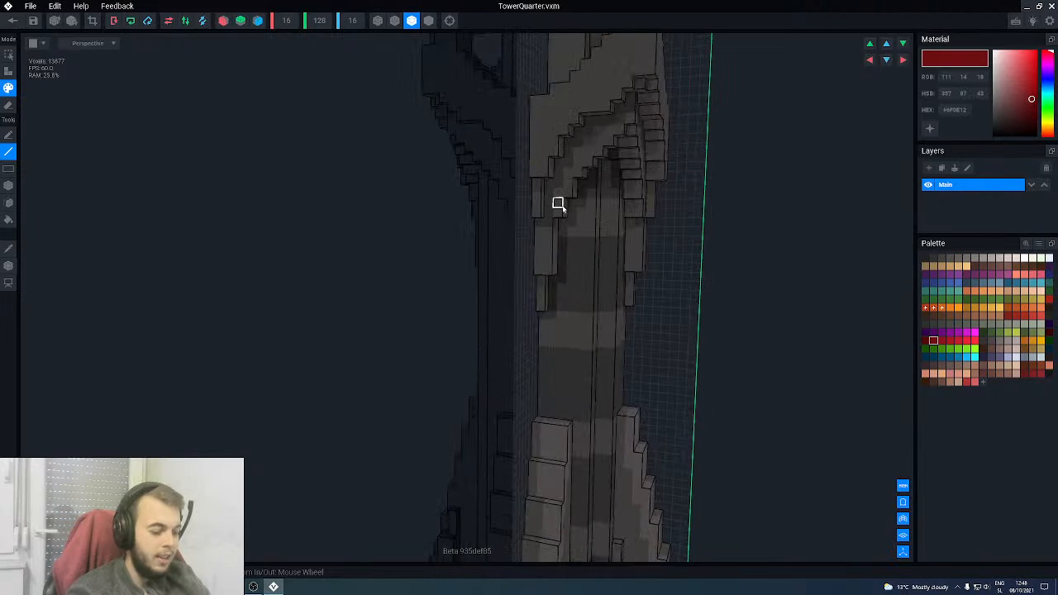
# - Sample the brownish grey #423F3E and add voxels on top of the finial above the outer arch
pyautogui.keyDown('alt'); pyautogui.click(559, 205); pyautogui.keyUp('alt')
pyautogui.moveTo(557, 203); pyautogui.dragTo(638, 150, button='right')
pyautogui.moveTo(661, 232); pyautogui.dragTo(612, 165, button='right')
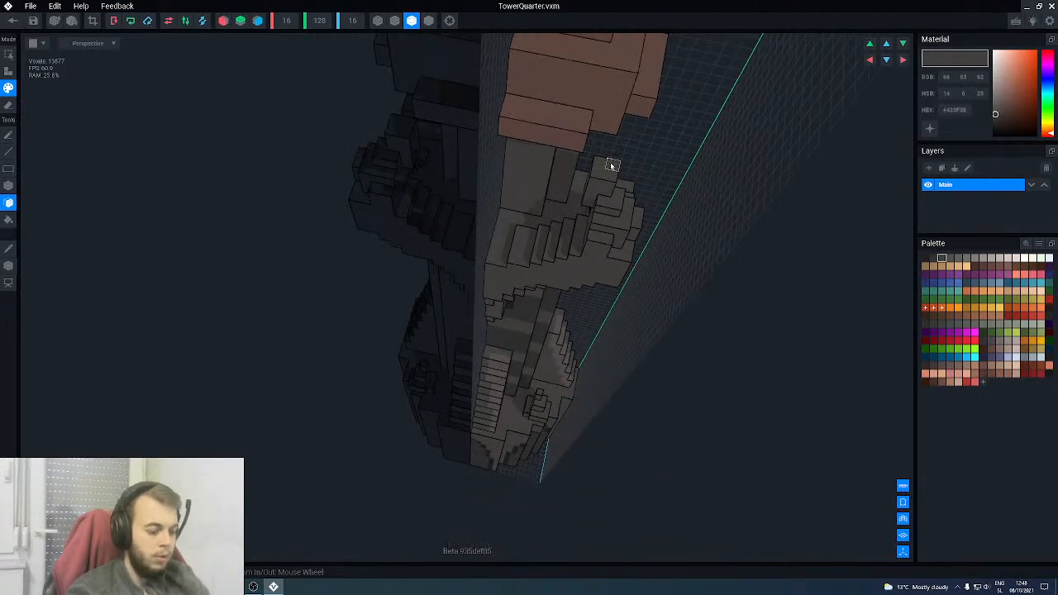
pyautogui.press('w')
pyautogui.press('2')
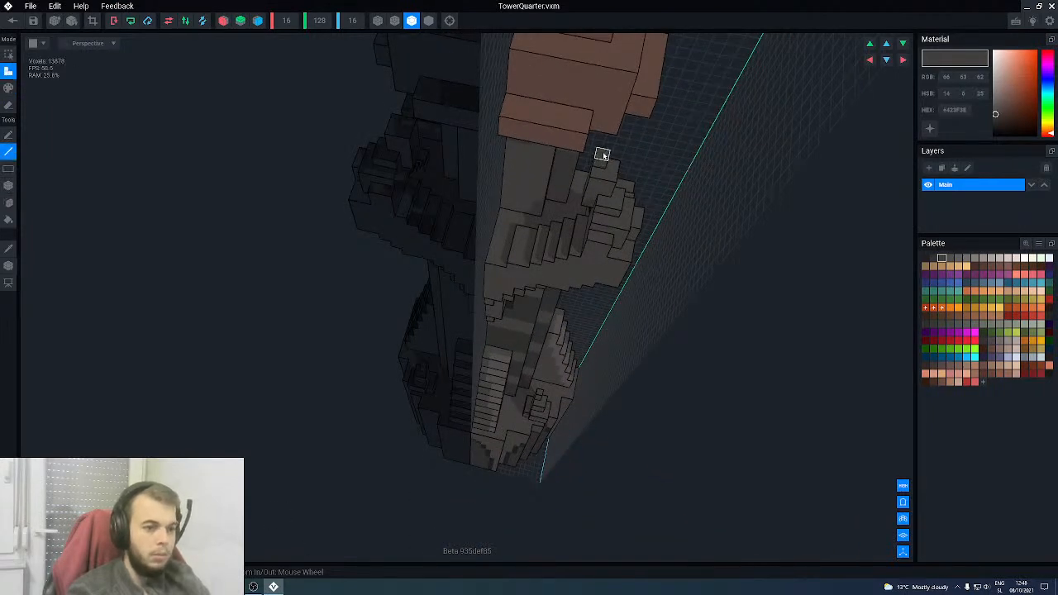
pyautogui.click(606, 148)
pyautogui.moveTo(606, 159); pyautogui.dragTo(553, 388, button='right')
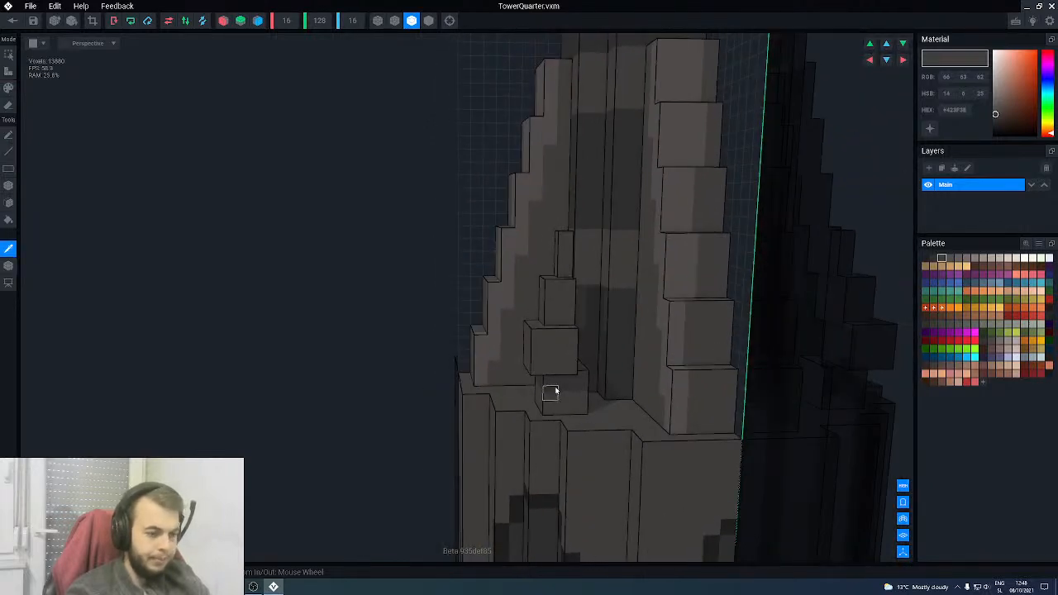
# - Shade the lower corners of the base finial's blocks with dark grey #302F2F in paint mode
pyautogui.click(935, 259)
pyautogui.moveTo(692, 361); pyautogui.dragTo(606, 374, button='right')
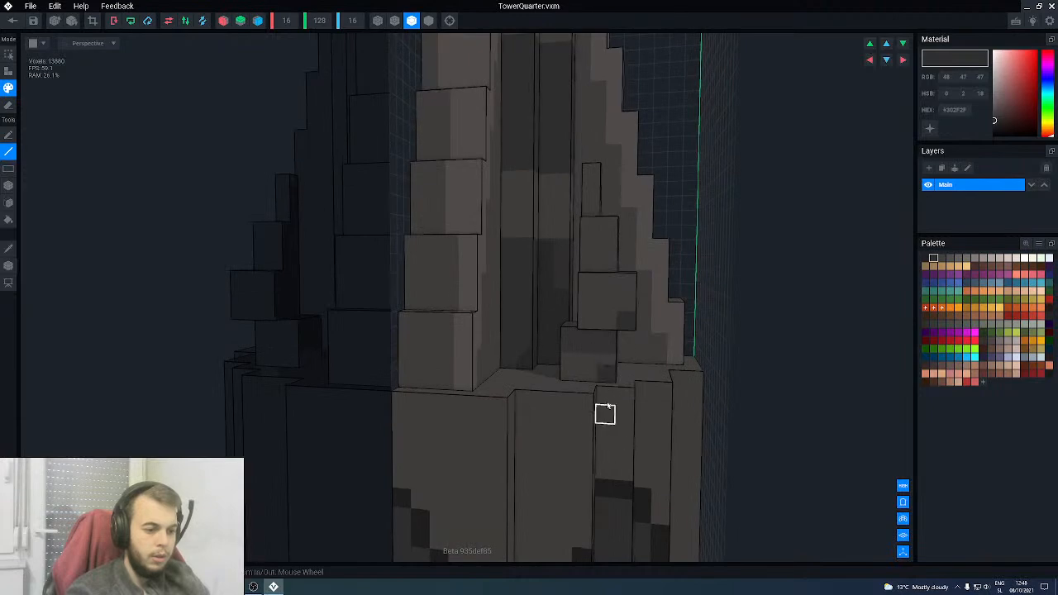
pyautogui.moveTo(604, 284); pyautogui.dragTo(606, 185, button='right')
# - Shade the corner of the outer arch's face near its peak with the same dark grey
pyautogui.moveTo(556, 221); pyautogui.dragTo(567, 218, button='right')
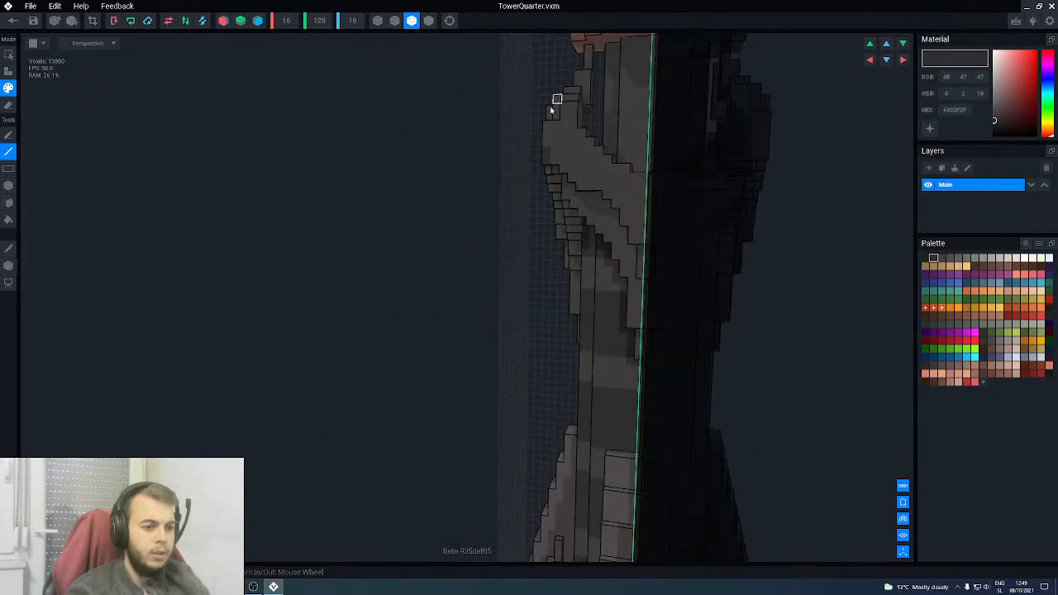
pyautogui.moveTo(563, 168); pyautogui.dragTo(553, 168, button='right')
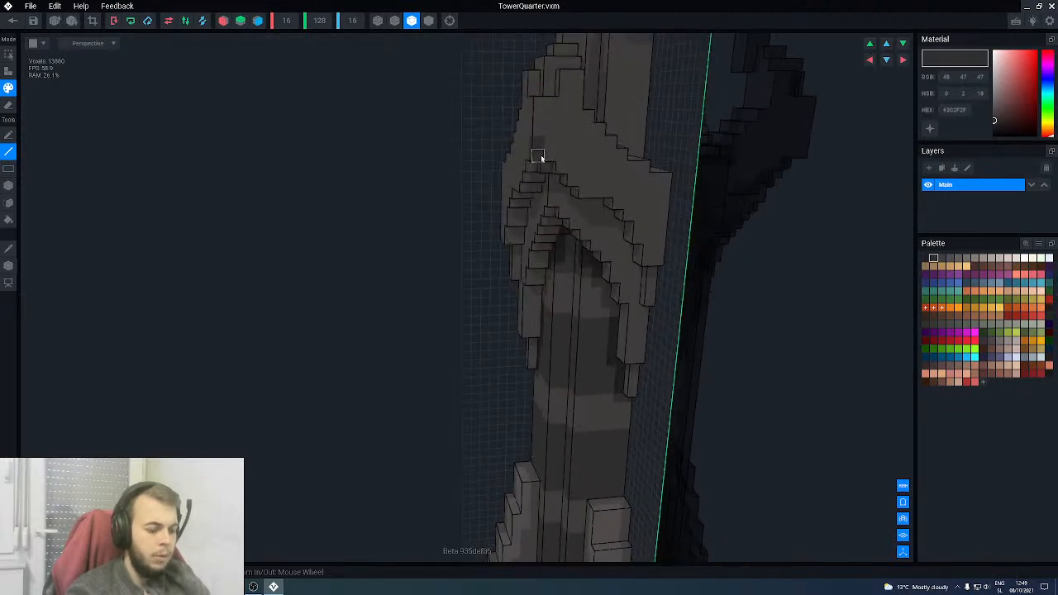
pyautogui.moveTo(521, 203); pyautogui.dragTo(560, 205, button='right')
pyautogui.scroll(3, 582, 231)
pyautogui.scroll(-3, 543, 216)
pyautogui.moveTo(560, 205); pyautogui.dragTo(585, 331, button='middle')
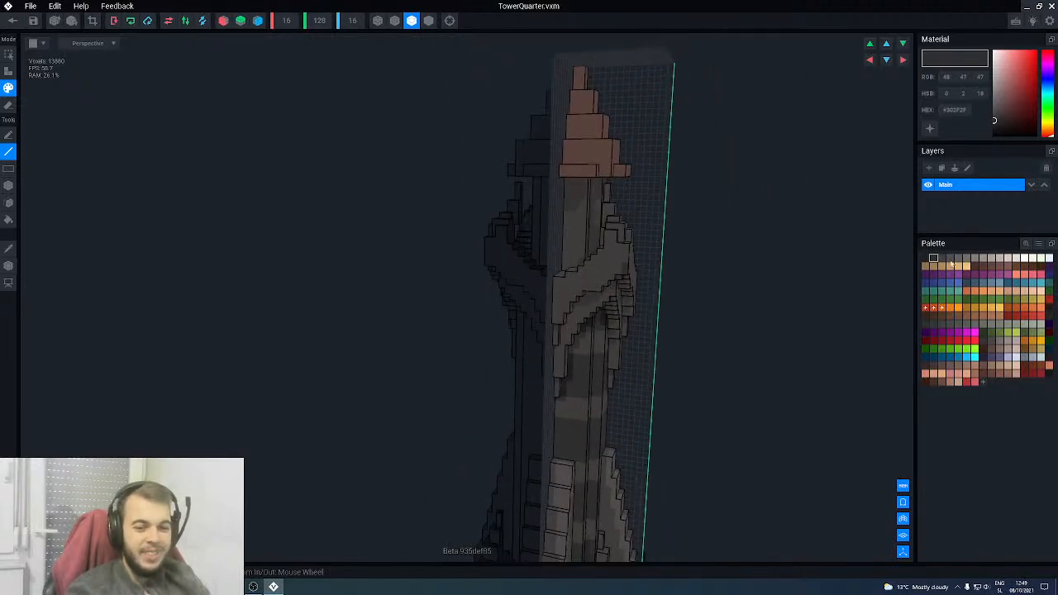
# - Choose the lighter grey #534F4E and paint highlights on the upper finial's outer voxels with the line tool
pyautogui.click(950, 258)
pyautogui.scroll(5, 583, 223)
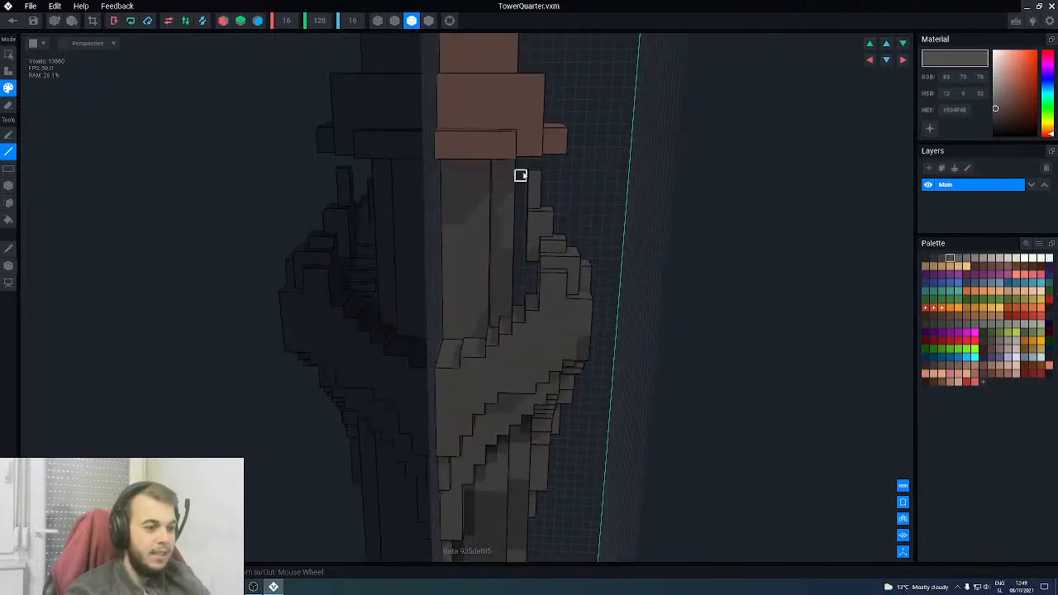
pyautogui.moveTo(559, 249); pyautogui.dragTo(548, 211, button='right')
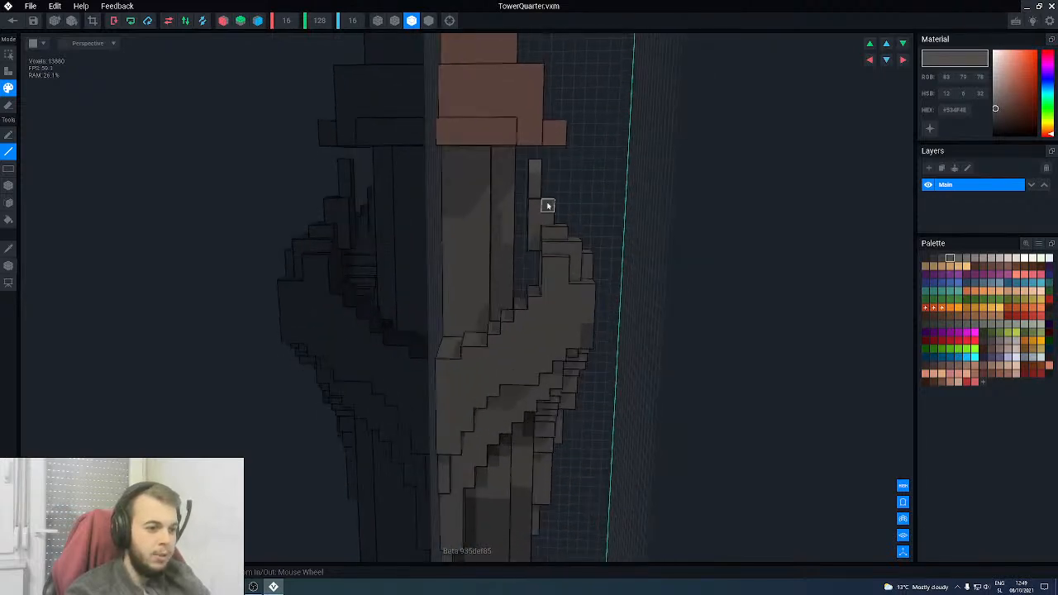
pyautogui.moveTo(549, 255); pyautogui.dragTo(543, 229, button='right')
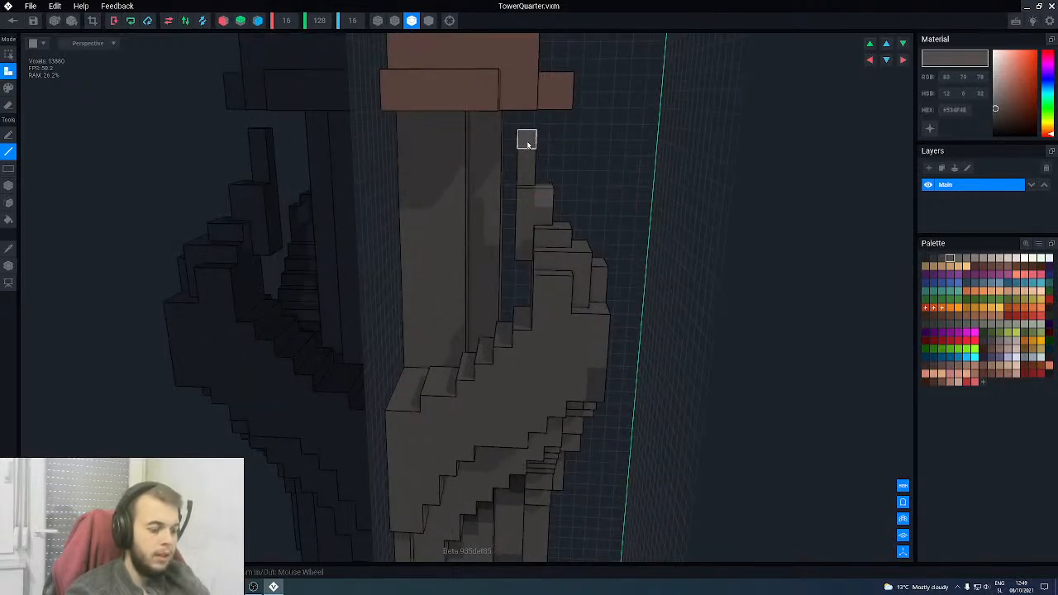
# - Adjust the upper finial's spire by erasing and adding voxels, and continue its #534F4E highlights down the stepped blocks
pyautogui.press('e')
pyautogui.moveTo(528, 146); pyautogui.dragTo(528, 159)
pyautogui.moveTo(541, 191)
pyautogui.mouseDown(button='right')
pyautogui.moveTo(551, 248)
pyautogui.moveTo(590, 255)
pyautogui.moveTo(590, 269)
pyautogui.moveTo(581, 236)
pyautogui.moveTo(584, 267)
pyautogui.moveTo(564, 262)
pyautogui.moveTo(588, 239)
pyautogui.moveTo(590, 212)
pyautogui.mouseUp(button='right')
pyautogui.press('a')
pyautogui.click(542, 217)
pyautogui.press('p')
pyautogui.scroll(1, 552, 248)
pyautogui.scroll(-5, 556, 267)
pyautogui.scroll(5, 570, 262)
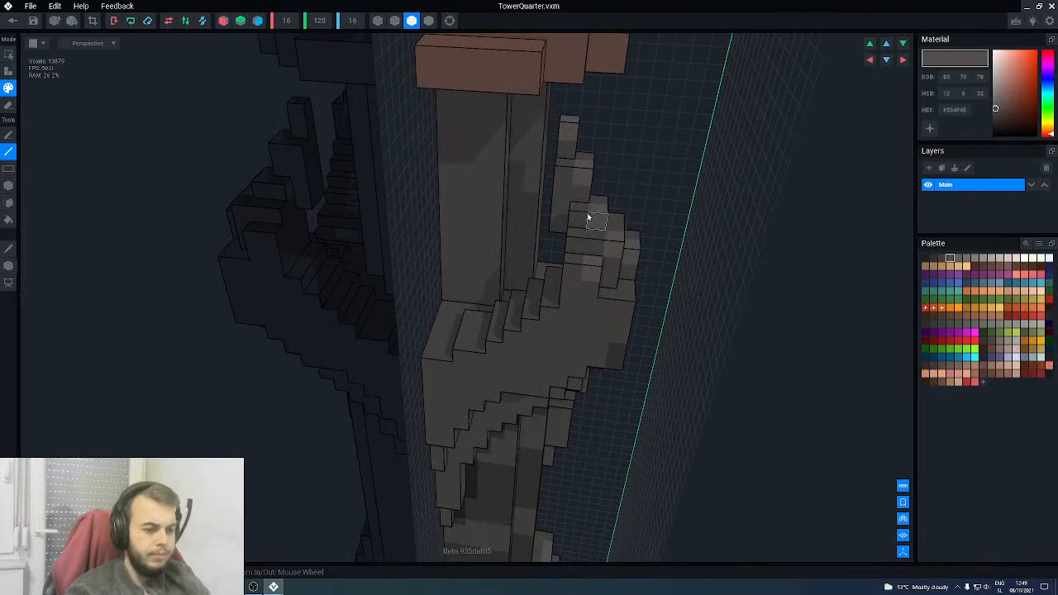
# - Sample the brownish grey #423F3E and add a row of voxels with the box tool on the finial's middle step
pyautogui.keyDown('alt'); pyautogui.click(579, 207); pyautogui.keyUp('alt')
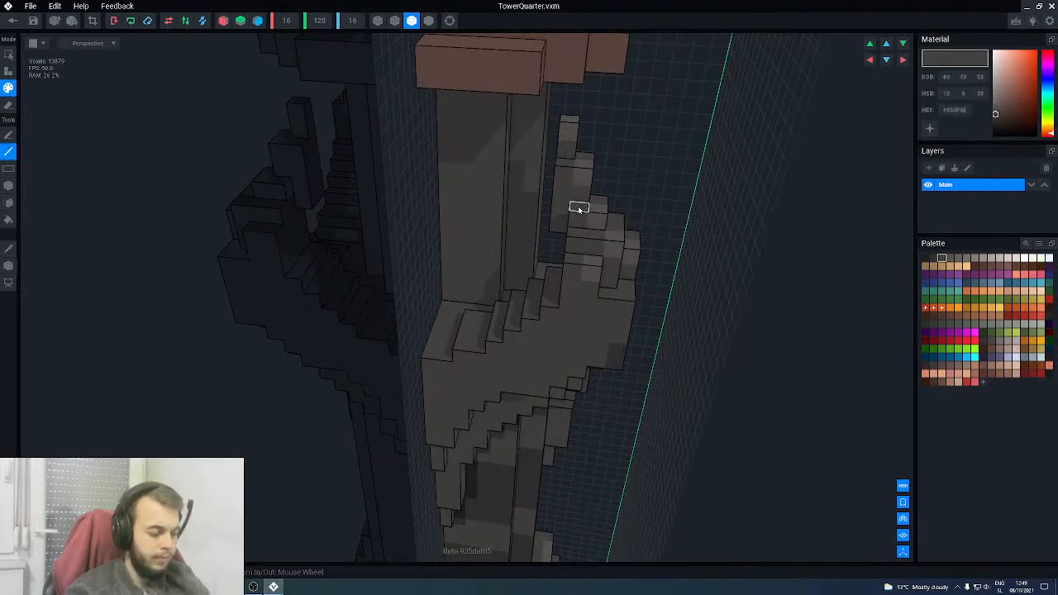
pyautogui.press('b')
pyautogui.moveTo(579, 210); pyautogui.dragTo(598, 204)
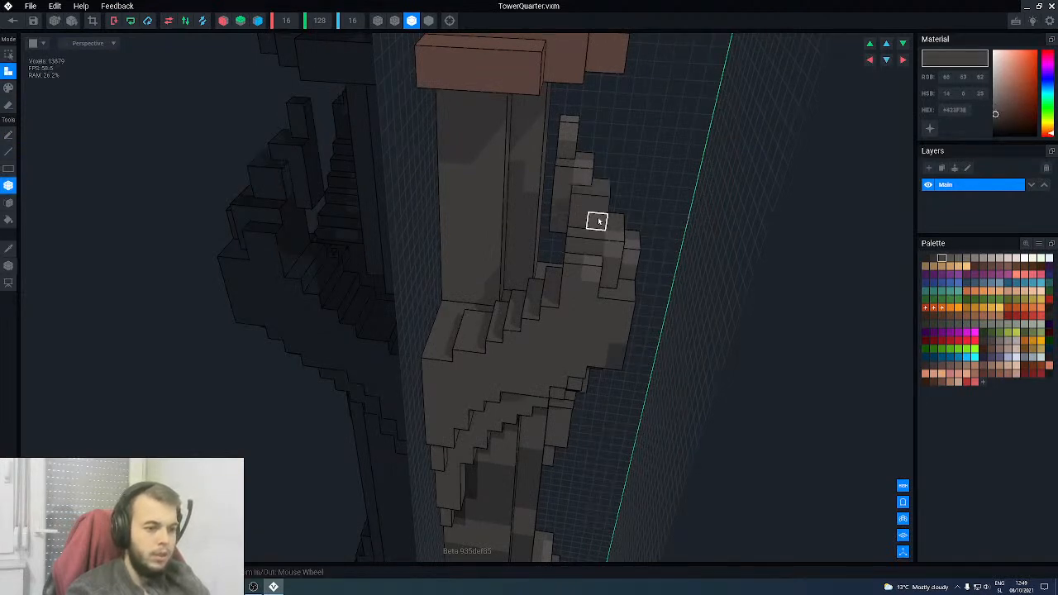
# - Sample the lighter grey #534F4E and paint a highlight on the outer voxels of the heightened middle step
pyautogui.press('g')
pyautogui.press('l')
pyautogui.moveTo(592, 233)
pyautogui.mouseDown(button='right')
pyautogui.moveTo(578, 220)
pyautogui.moveTo(586, 240)
pyautogui.mouseUp(button='right')
pyautogui.press('alt')
pyautogui.keyDown('alt'); pyautogui.click(612, 236); pyautogui.keyUp('alt')
pyautogui.click(598, 201)
pyautogui.scroll(-3, 586, 239)
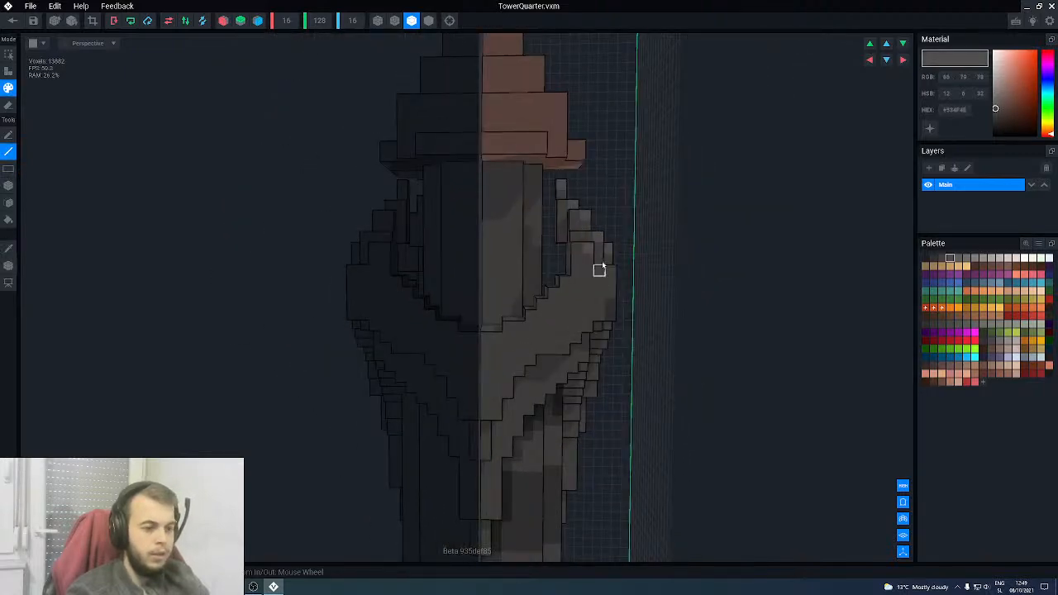
pyautogui.moveTo(597, 252)
pyautogui.mouseDown(button='right')
pyautogui.moveTo(595, 262)
pyautogui.moveTo(582, 256)
pyautogui.mouseUp(button='right')
pyautogui.scroll(5, 582, 249)
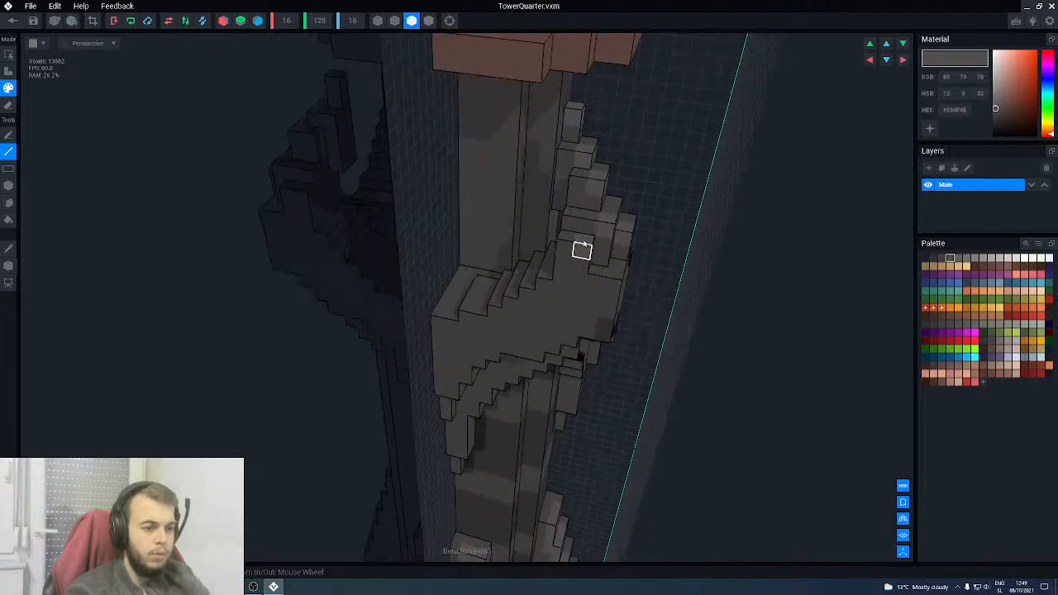
# - Sample #423F3E and raise the finial block around the spire by one voxel layer with the face tool
pyautogui.keyDown('alt'); pyautogui.click(577, 176); pyautogui.keyUp('alt')
pyautogui.moveTo(576, 175); pyautogui.dragTo(577, 176, button='middle')
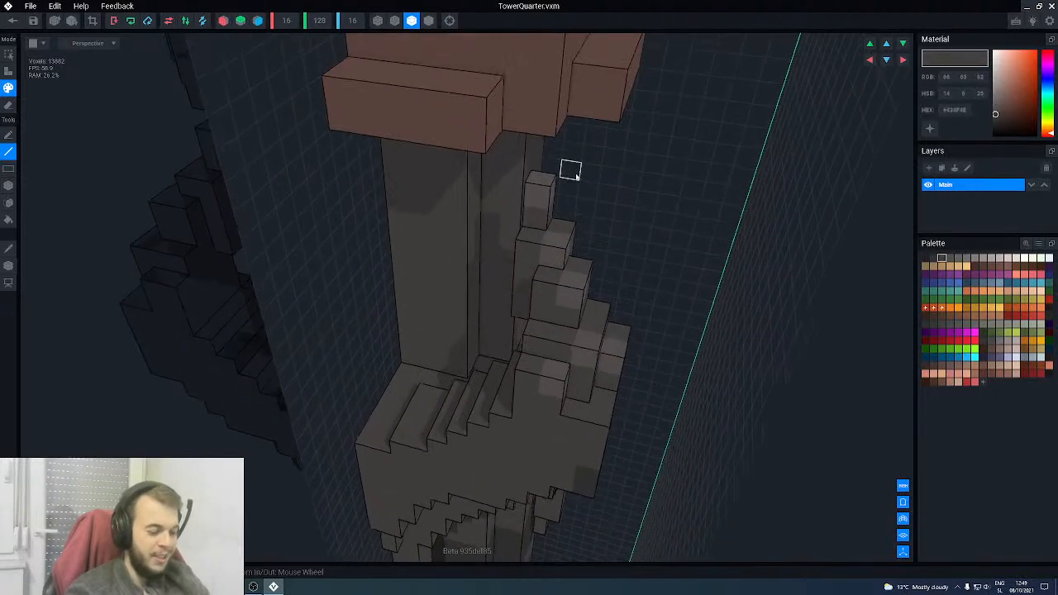
pyautogui.keyDown('alt'); pyautogui.click(555, 242); pyautogui.keyUp('alt')
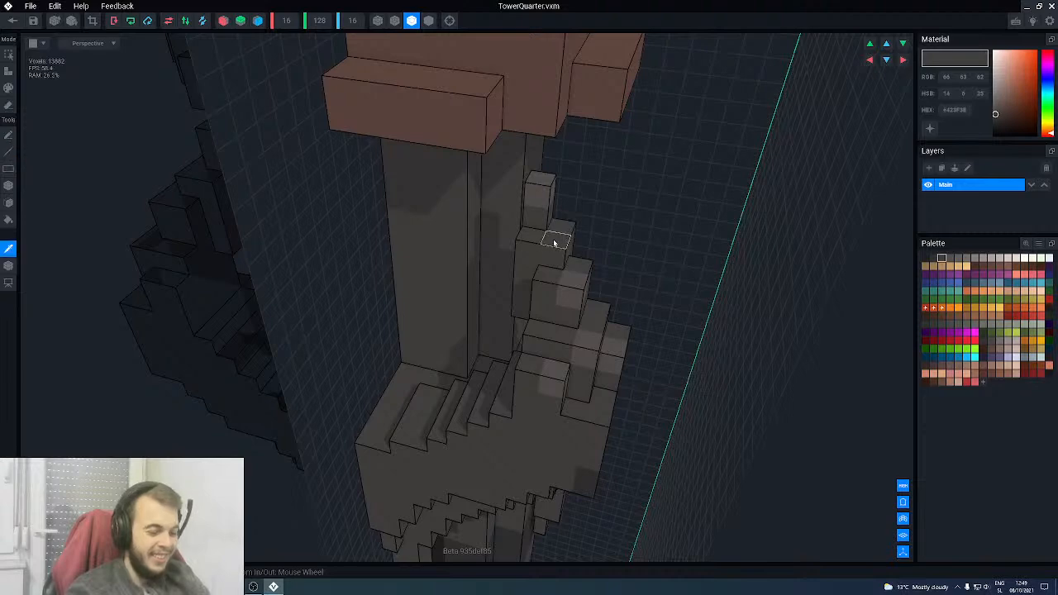
pyautogui.press('t')
pyautogui.press('f')
pyautogui.click(555, 241)
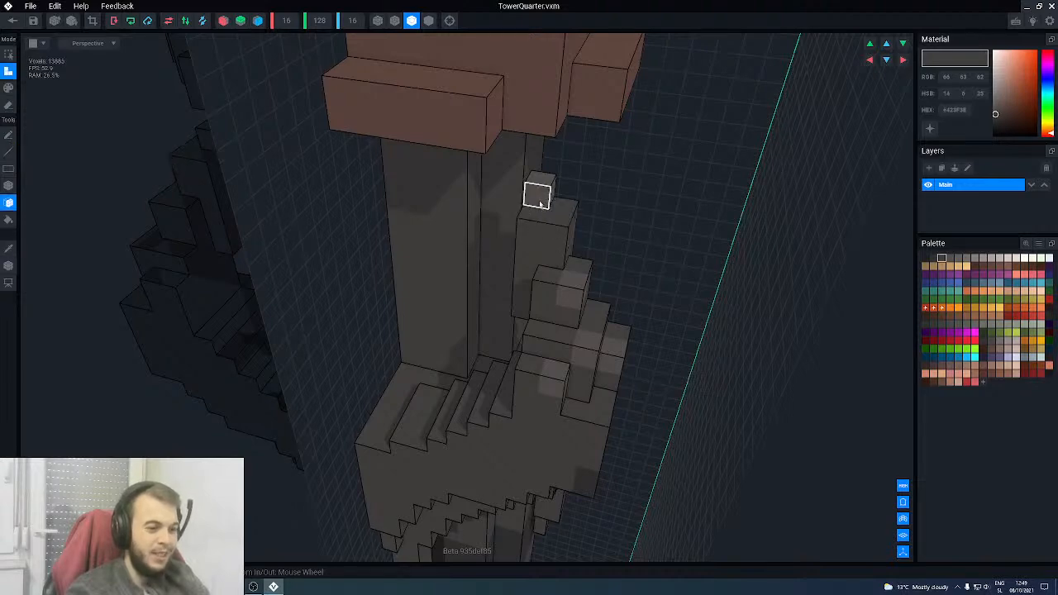
# - Sample #534F4E and lighten the outer voxels of the raised block around the spire with the line tool
pyautogui.keyDown('alt'); pyautogui.click(551, 252); pyautogui.keyUp('alt')
pyautogui.press('l')
pyautogui.scroll(-3, 560, 260)
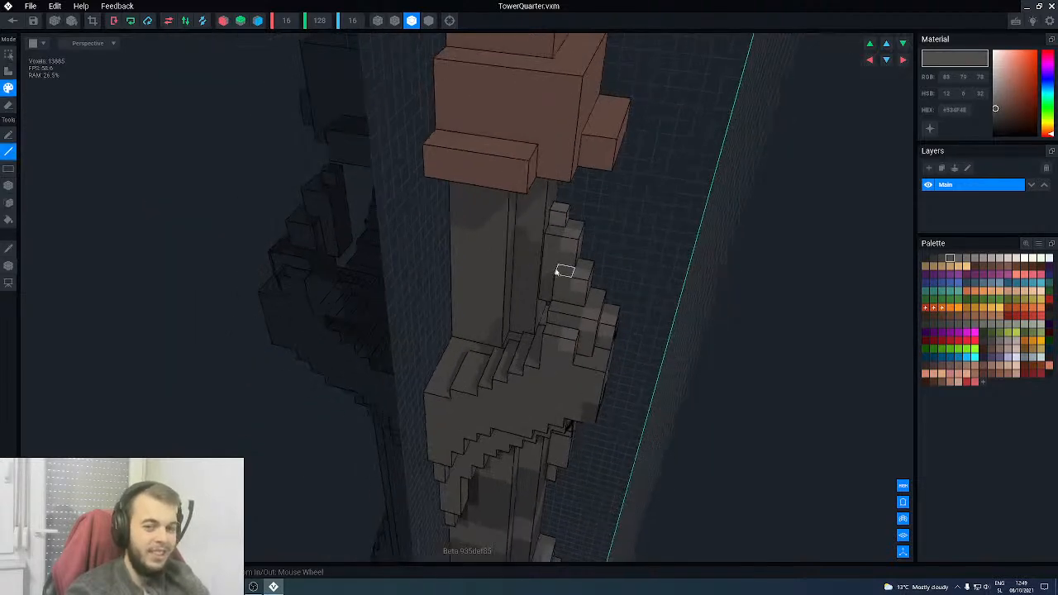
pyautogui.moveTo(560, 271); pyautogui.dragTo(558, 262, button='middle')
pyautogui.scroll(-2, 554, 265)
pyautogui.moveTo(534, 293); pyautogui.dragTo(584, 191, button='right')
pyautogui.scroll(-4, 540, 281)
pyautogui.scroll(4, 562, 252)
pyautogui.scroll(2, 570, 182)
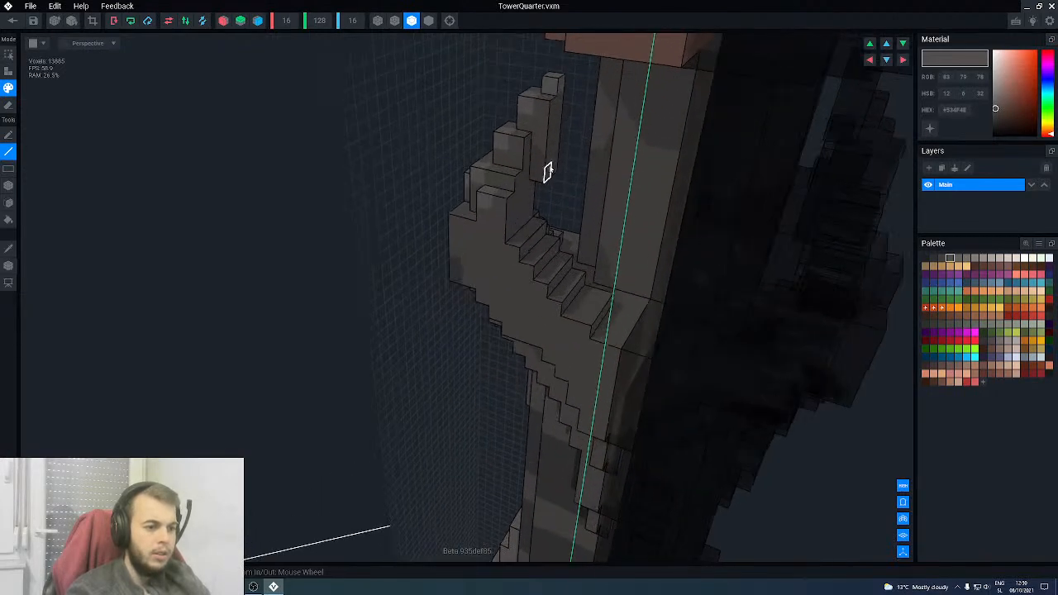
# - Sample the dark grey #302F2F from the outer arch's shaded corner
pyautogui.keyDown('alt'); pyautogui.click(459, 267); pyautogui.keyUp('alt')
pyautogui.moveTo(521, 196)
pyautogui.mouseDown(button='right')
pyautogui.moveTo(552, 157)
pyautogui.moveTo(538, 194)
pyautogui.mouseUp(button='right')
pyautogui.moveTo(538, 279); pyautogui.dragTo(547, 259, button='right')
pyautogui.scroll(-10, 543, 265)
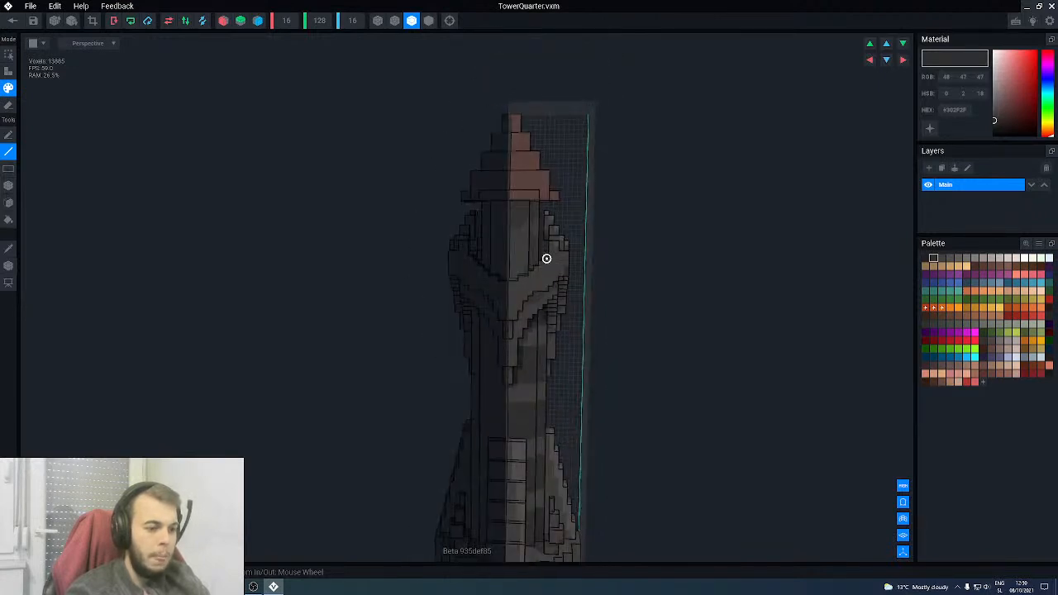
# - Using #423F3E and the box tool in attach mode, add voxels to the outer arch's stepped underside on both halves
pyautogui.scroll(3, 514, 301)
pyautogui.moveTo(527, 305)
pyautogui.mouseDown(button='right')
pyautogui.moveTo(540, 300)
pyautogui.moveTo(495, 335)
pyautogui.moveTo(513, 318)
pyautogui.mouseUp(button='right')
pyautogui.scroll(4, 513, 313)
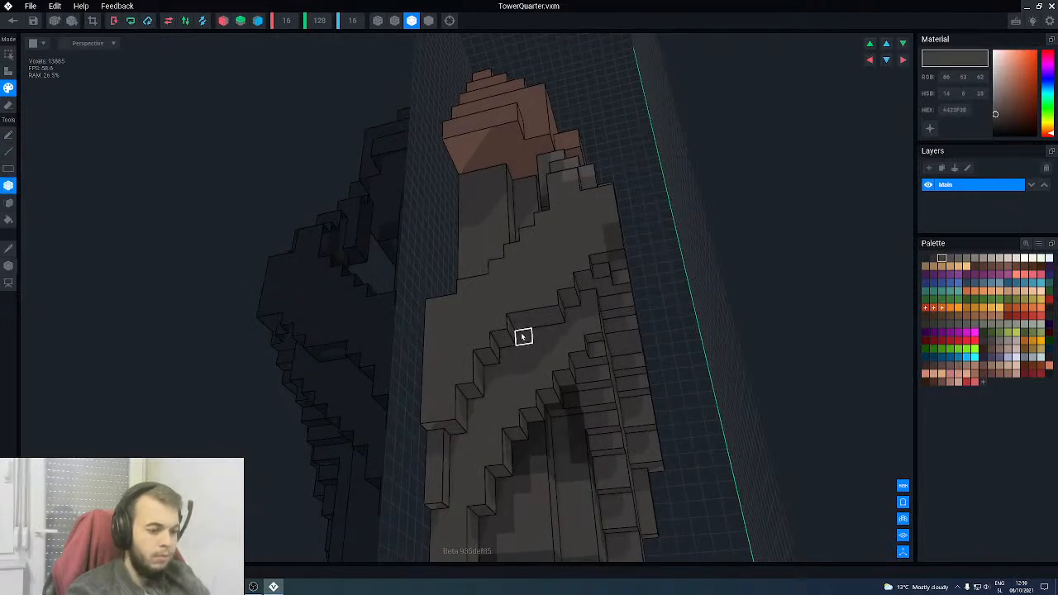
pyautogui.press('a')
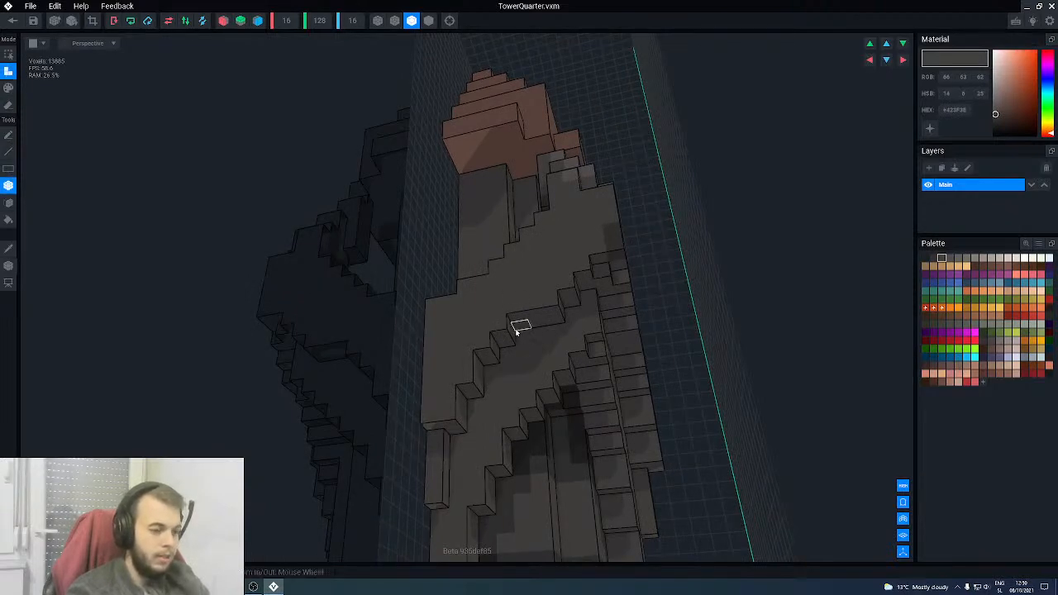
pyautogui.moveTo(524, 352); pyautogui.dragTo(617, 334, button='right')
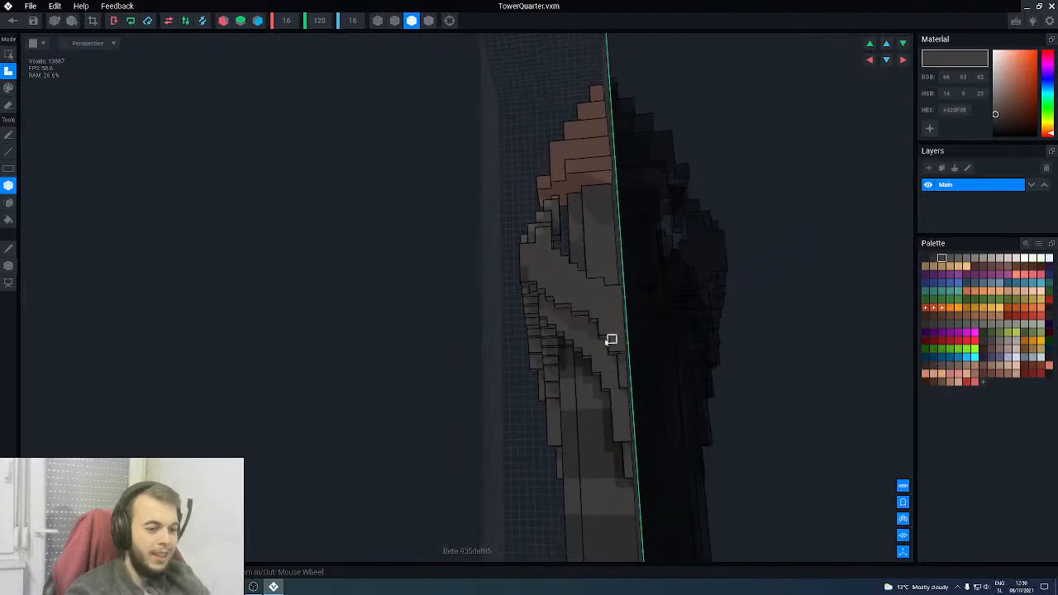
pyautogui.moveTo(548, 276); pyautogui.dragTo(556, 278, button='right')
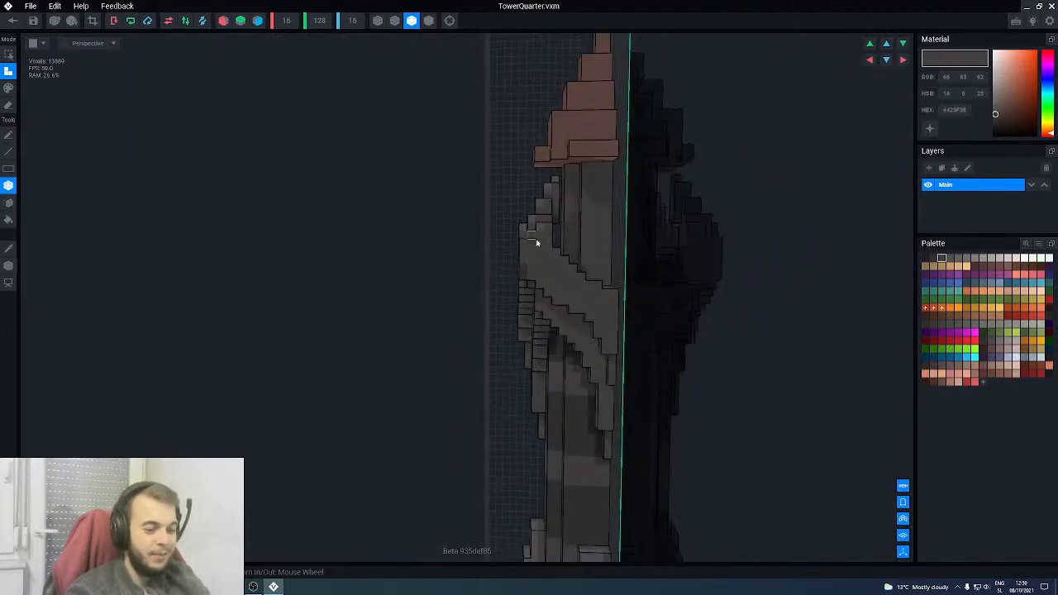
pyautogui.moveTo(590, 325); pyautogui.dragTo(531, 350, button='right')
pyautogui.scroll(5, 538, 335)
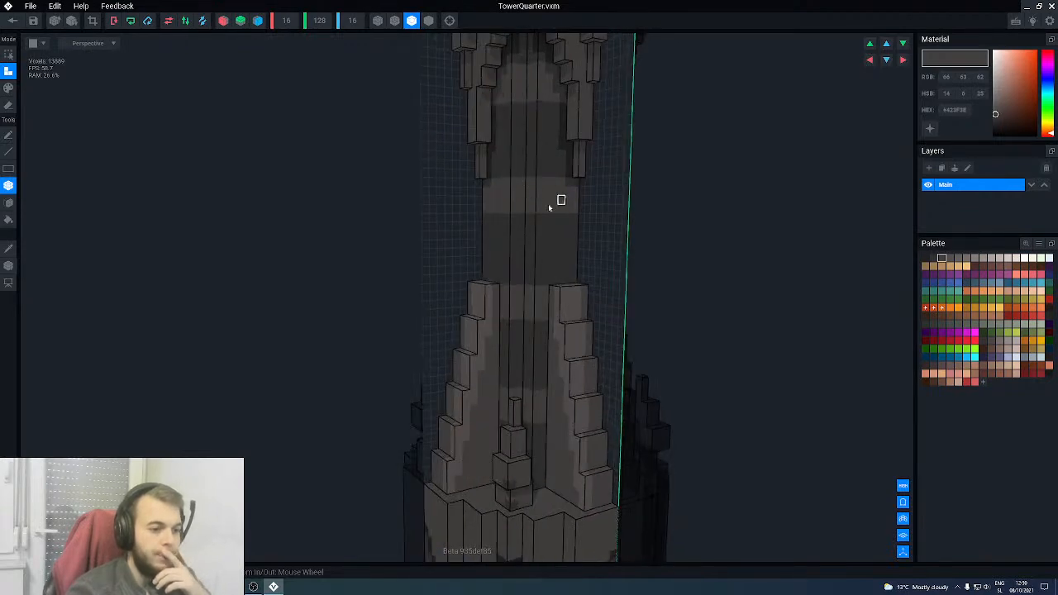
# - Examine the tower from the lower arches up to the brown roof
pyautogui.moveTo(539, 246); pyautogui.dragTo(525, 304, button='right')
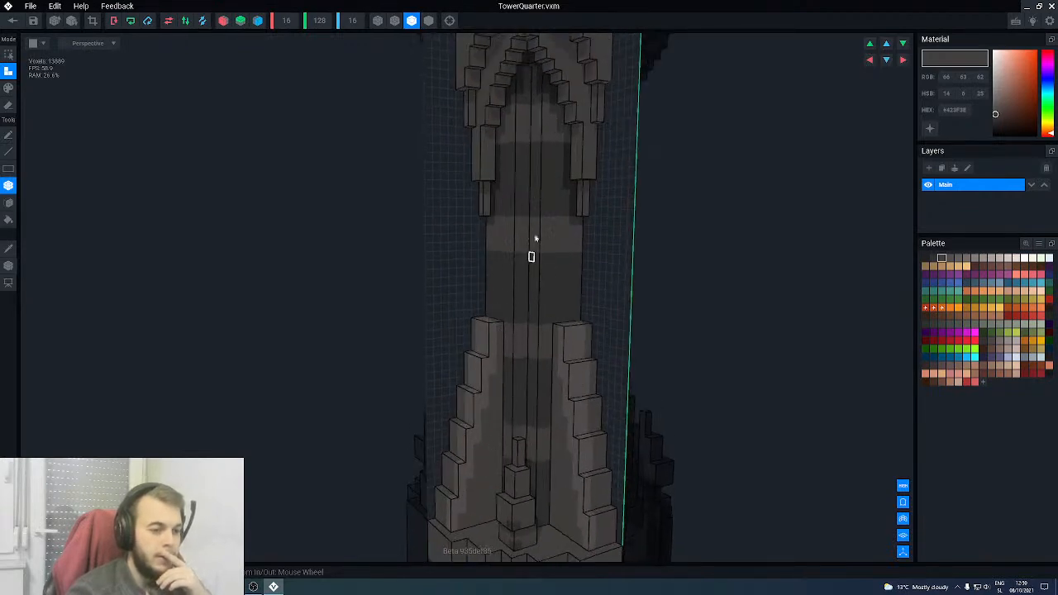
pyautogui.moveTo(520, 262); pyautogui.dragTo(502, 235, button='right')
pyautogui.scroll(-5, 510, 274)
pyautogui.scroll(4, 505, 248)
pyautogui.scroll(2, 505, 231)
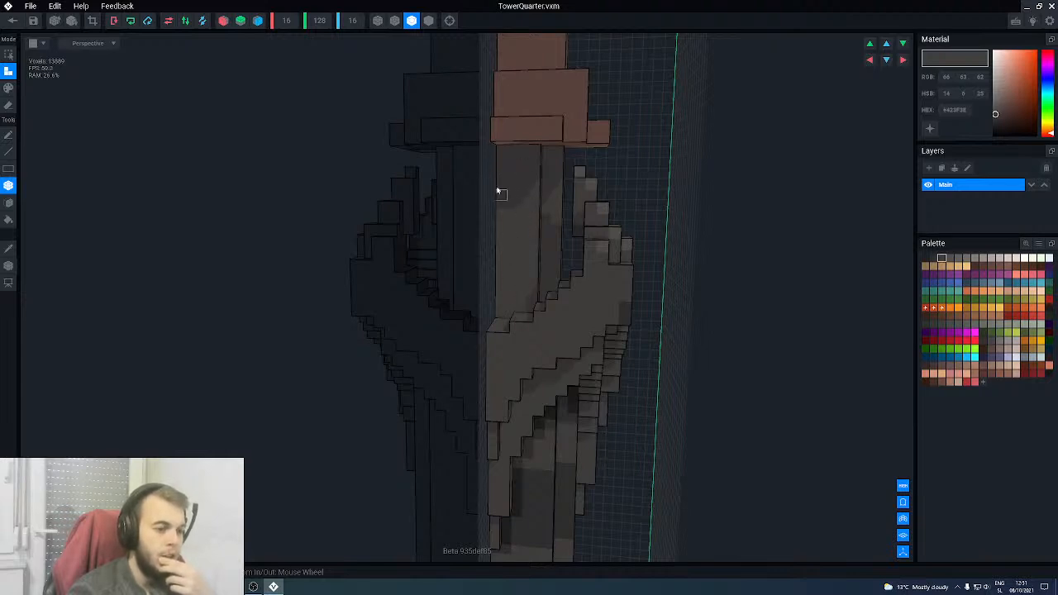
pyautogui.scroll(-4, 501, 235)
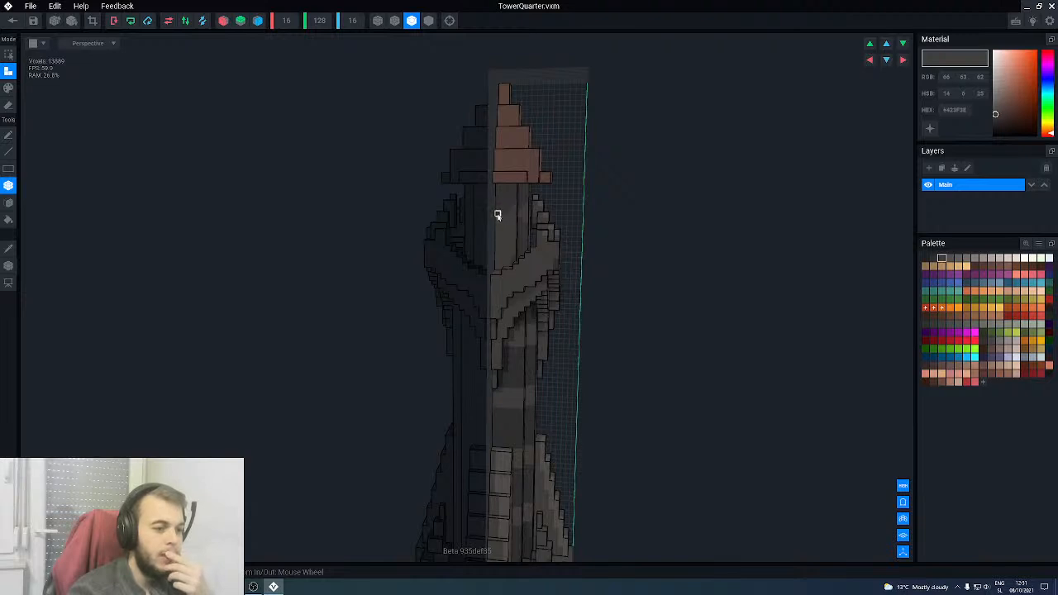
pyautogui.scroll(-3, 519, 252)
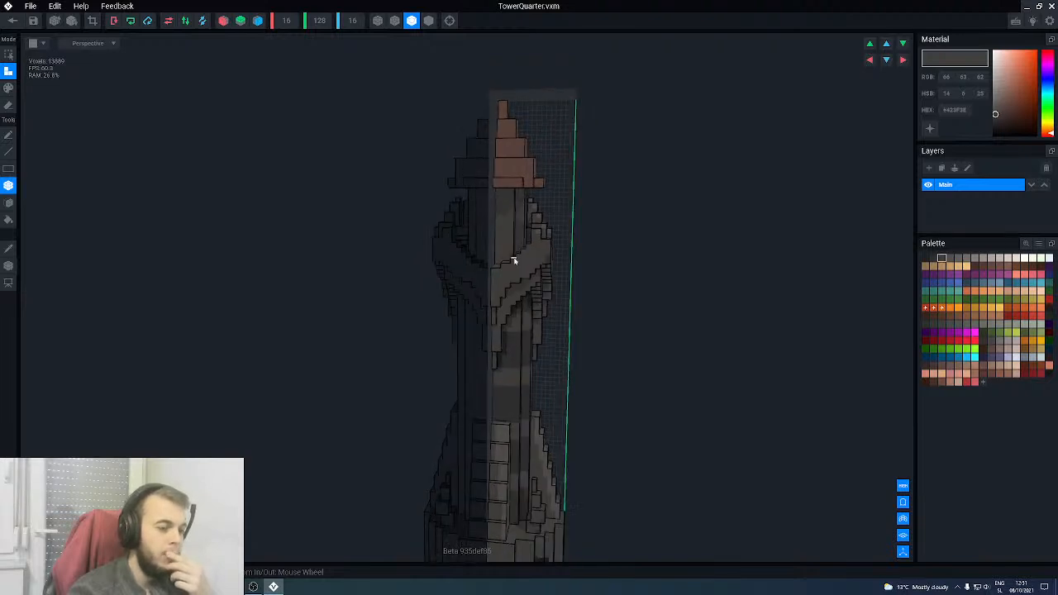
# - Paint a stepped #302F2F shadow on one column face below the roof, outlining it with the line tool and filling it with the face tool
pyautogui.moveTo(500, 223)
pyautogui.mouseDown(button='right')
pyautogui.moveTo(595, 246)
pyautogui.moveTo(533, 273)
pyautogui.moveTo(522, 294)
pyautogui.mouseUp(button='right')
pyautogui.scroll(5, 562, 244)
pyautogui.scroll(3, 597, 252)
pyautogui.keyDown('alt'); pyautogui.click(608, 260); pyautogui.keyUp('alt')
pyautogui.press('g')
pyautogui.press('l')
pyautogui.moveTo(523, 291); pyautogui.dragTo(529, 217)
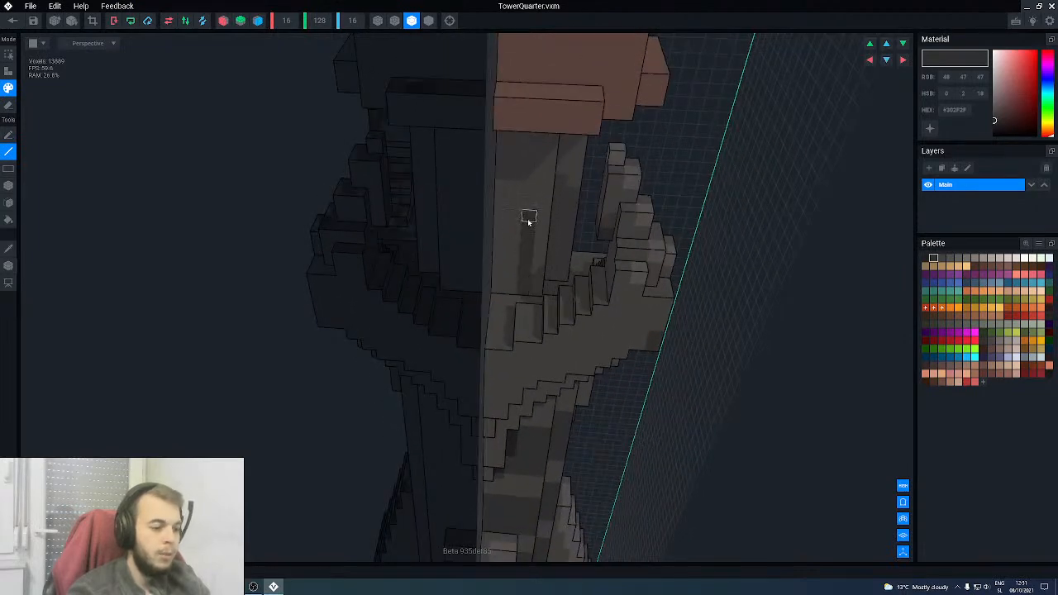
pyautogui.moveTo(528, 220); pyautogui.dragTo(524, 218, button='right')
pyautogui.moveTo(515, 201); pyautogui.dragTo(500, 128)
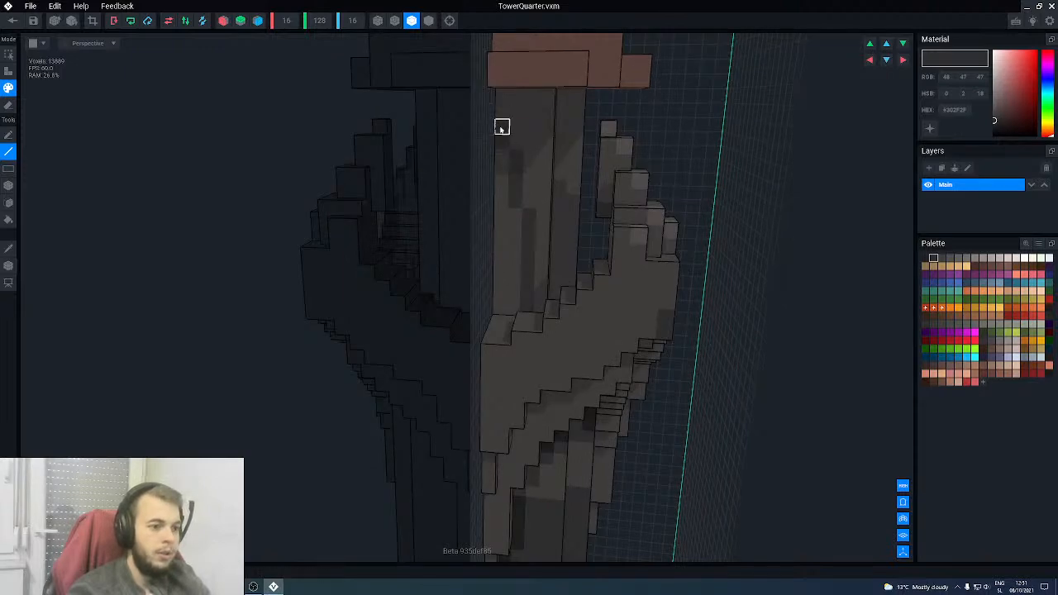
pyautogui.press('f')
pyautogui.click(510, 227)
# - Outline and fill the matching stepped #302F2F shadow on the column face at the opposite side of the tower quarter
pyautogui.scroll(-3, 532, 232)
pyautogui.moveTo(533, 232); pyautogui.dragTo(536, 229, button='right')
pyautogui.moveTo(536, 267); pyautogui.dragTo(551, 294, button='right')
pyautogui.press('l')
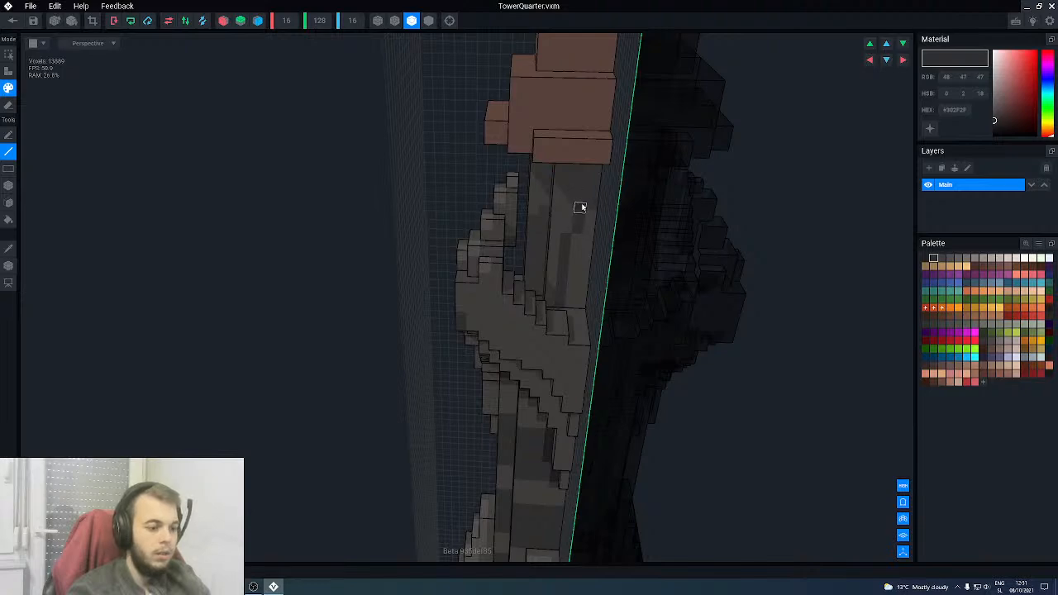
pyautogui.moveTo(571, 215); pyautogui.dragTo(552, 243, button='right')
pyautogui.press('f')
pyautogui.click(581, 286)
pyautogui.moveTo(493, 153); pyautogui.dragTo(492, 153, button='right')
pyautogui.scroll(2, 493, 206)
pyautogui.press('b')
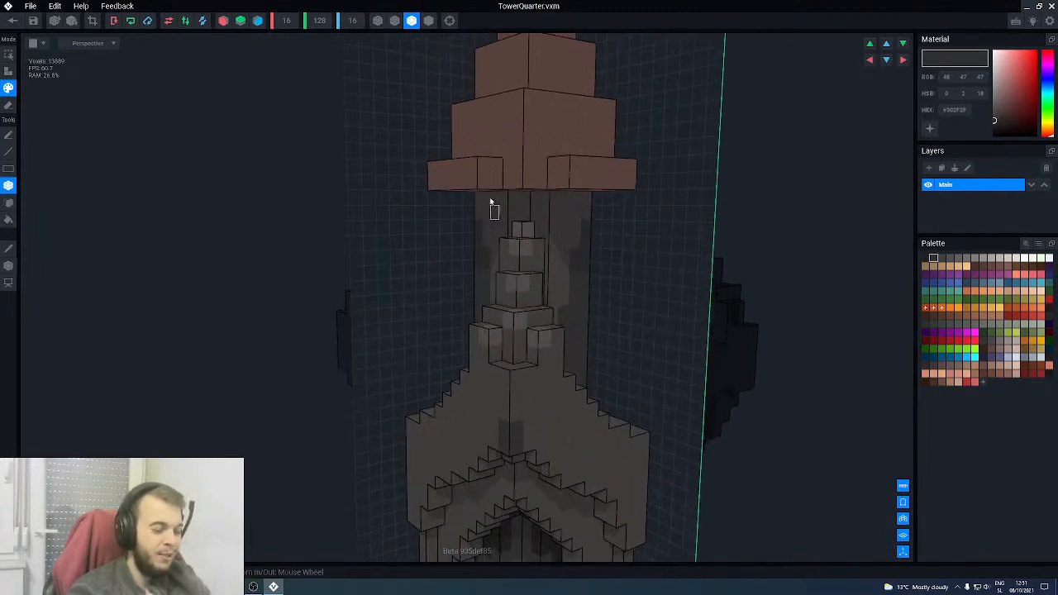
pyautogui.scroll(-3, 503, 206)
pyautogui.moveTo(503, 206); pyautogui.dragTo(505, 93, button='right')
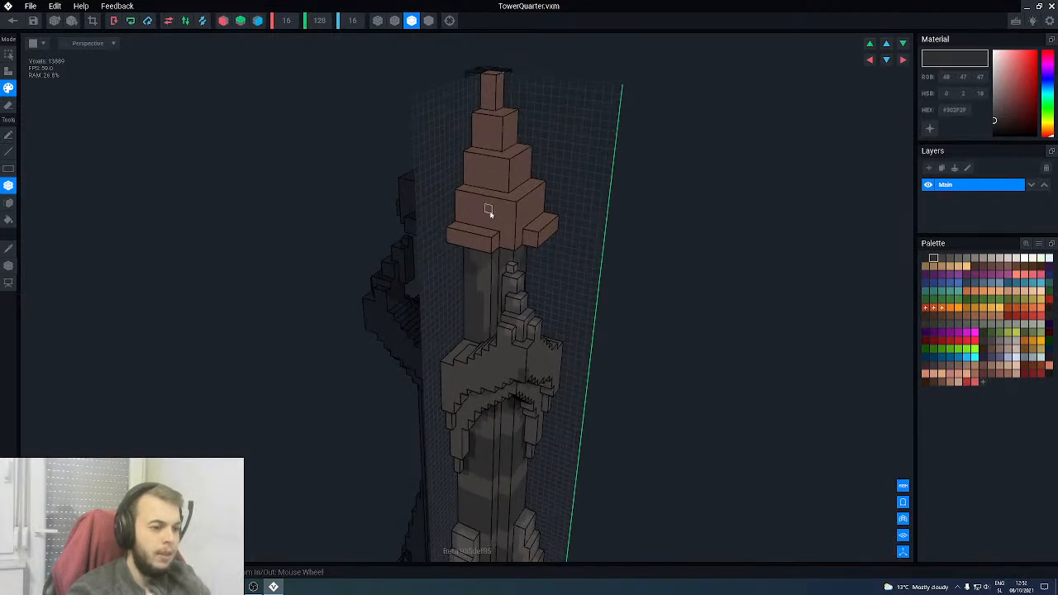
pyautogui.keyDown('alt'); pyautogui.click(496, 218); pyautogui.keyUp('alt')
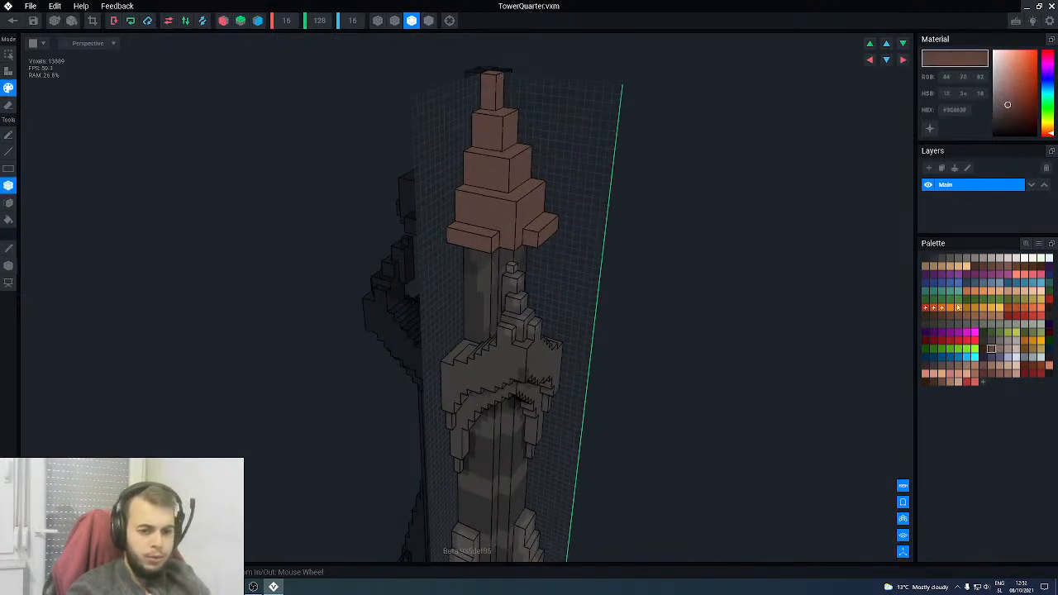
pyautogui.click(1000, 350)
pyautogui.moveTo(577, 200); pyautogui.dragTo(620, 205, button='middle')
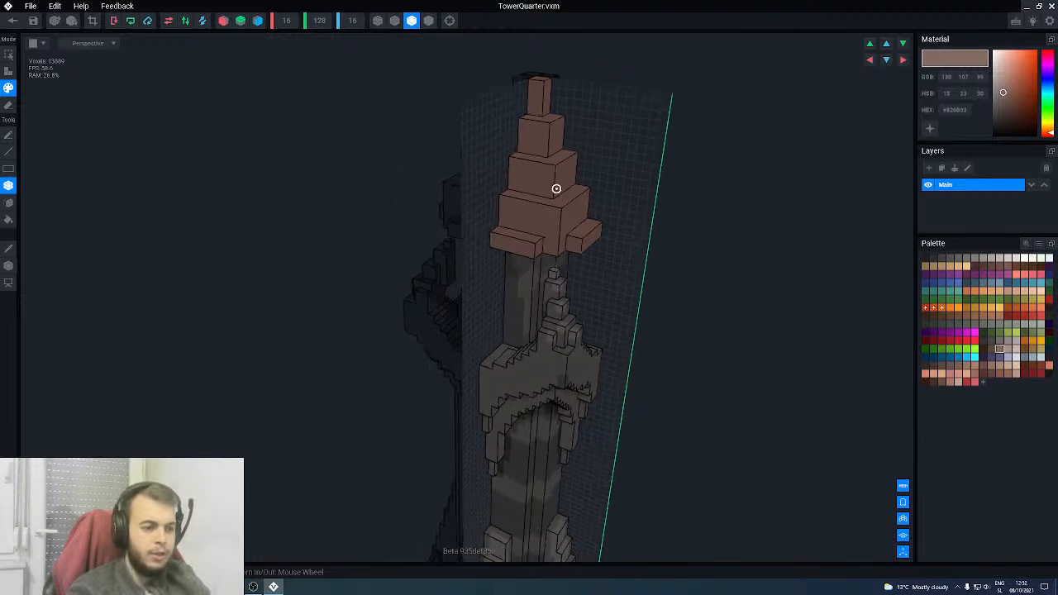
pyautogui.moveTo(555, 185); pyautogui.dragTo(520, 185, button='right')
pyautogui.moveTo(559, 183); pyautogui.dragTo(464, 149, button='middle')
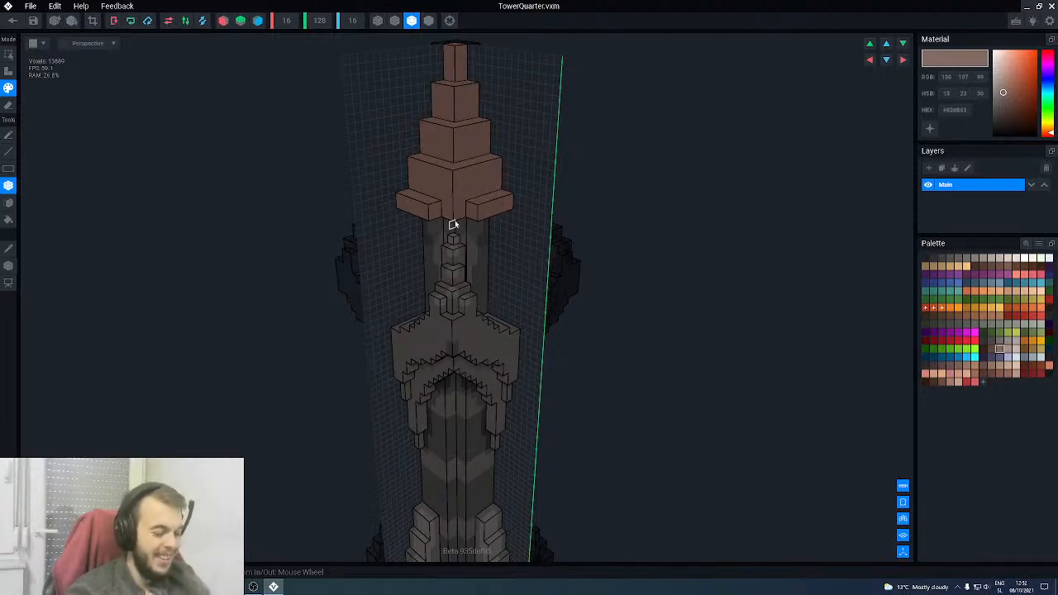
# - Paint horizontal #392119 bands around the three upper roof tiers with the line tool
pyautogui.press('l')
pyautogui.moveTo(447, 134); pyautogui.dragTo(483, 196, button='middle')
pyautogui.moveTo(488, 161); pyautogui.dragTo(489, 155, button='right')
pyautogui.scroll(3, 489, 154)
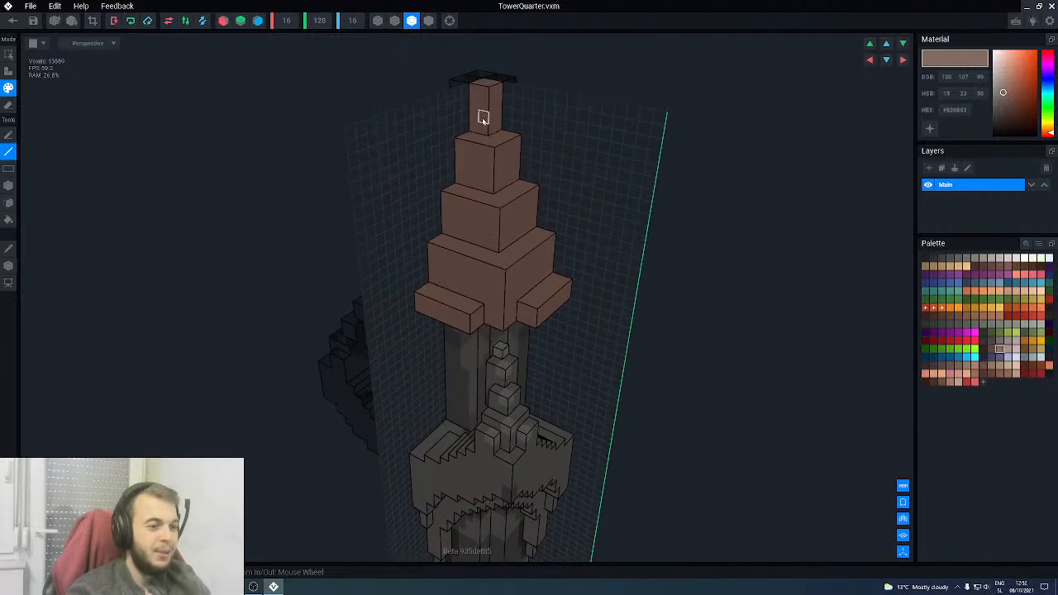
pyautogui.click(990, 350)
pyautogui.click(983, 349)
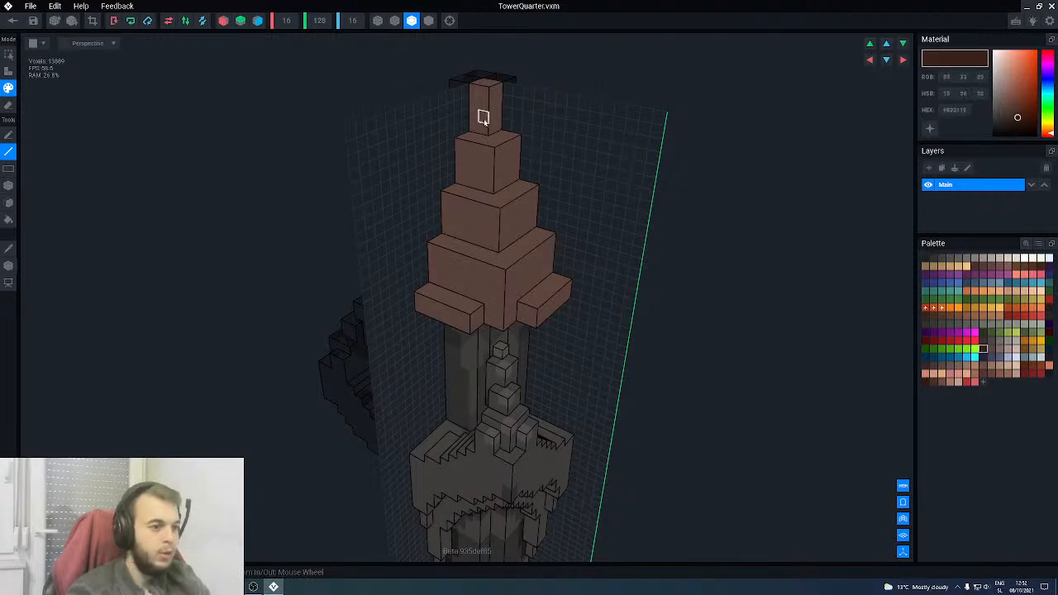
pyautogui.moveTo(482, 122); pyautogui.dragTo(497, 116)
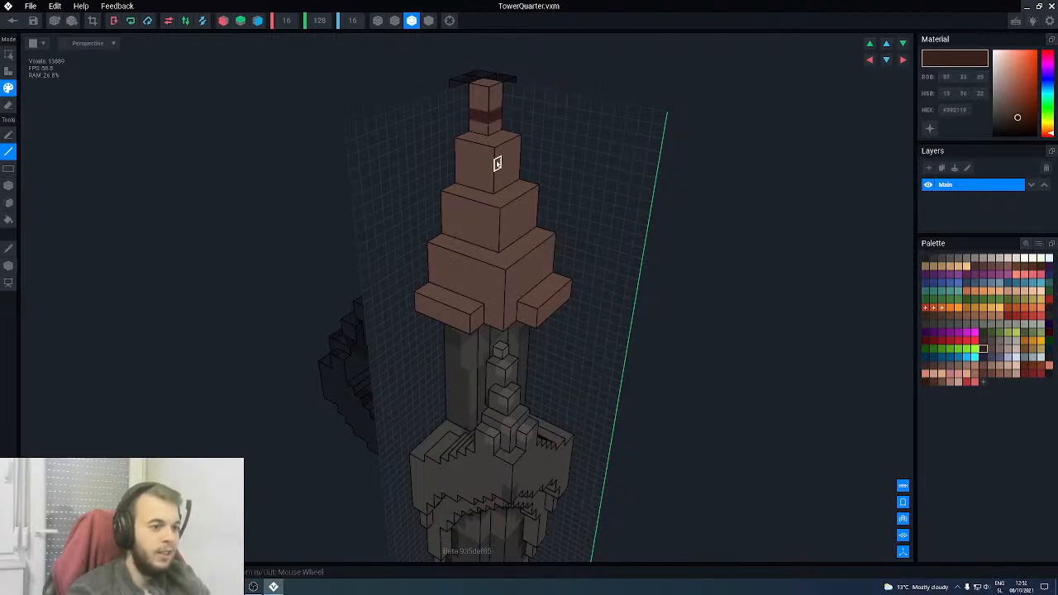
pyautogui.moveTo(515, 176); pyautogui.dragTo(456, 167)
pyautogui.moveTo(540, 217)
pyautogui.mouseDown()
pyautogui.moveTo(496, 232)
pyautogui.moveTo(454, 221)
pyautogui.mouseUp()
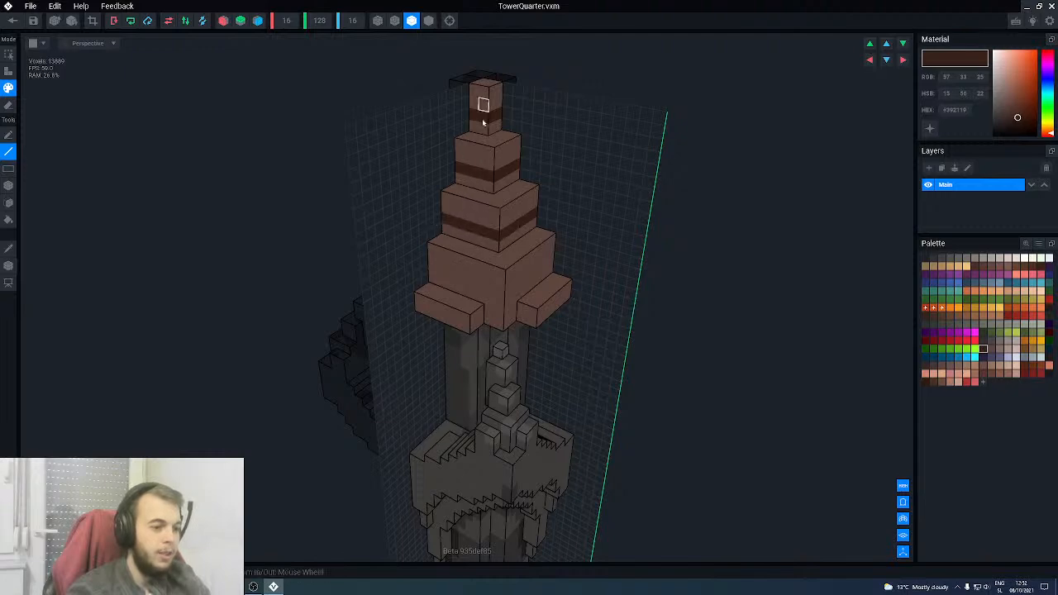
# - Paint a matching #392119 horizontal band around the roof's widest tier above the eaves
pyautogui.moveTo(522, 270); pyautogui.dragTo(504, 245, button='right')
pyautogui.scroll(1, 504, 240)
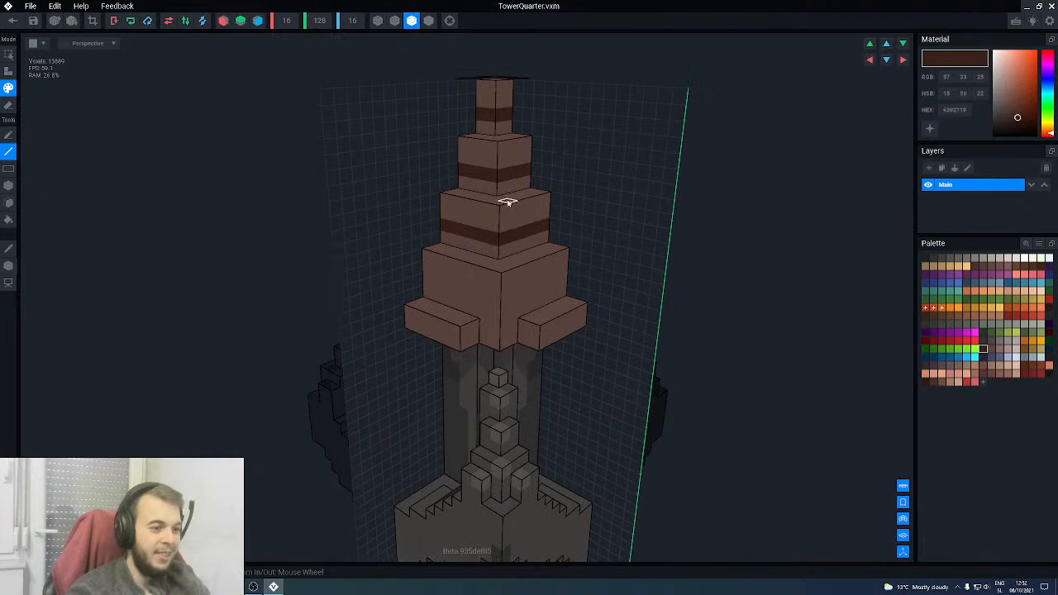
pyautogui.moveTo(510, 202); pyautogui.dragTo(528, 203, button='right')
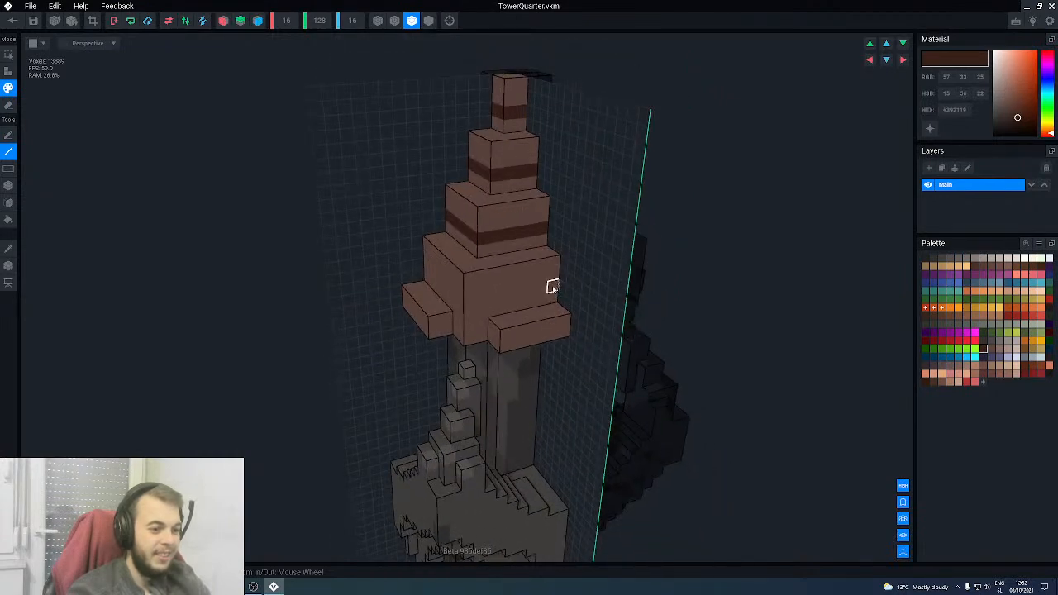
pyautogui.moveTo(466, 301); pyautogui.dragTo(460, 307, button='right')
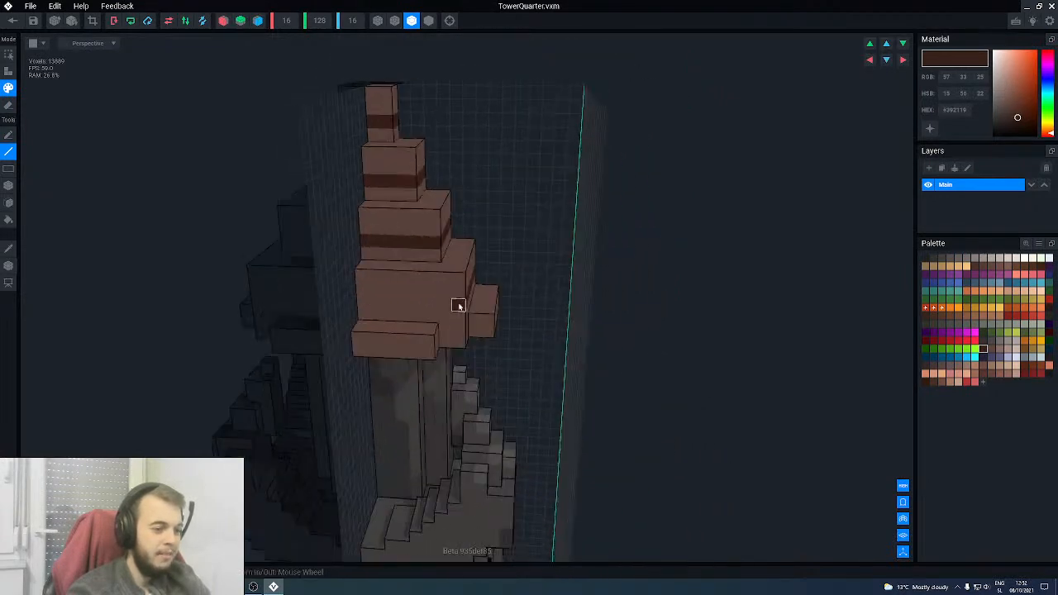
pyautogui.moveTo(460, 307); pyautogui.dragTo(375, 302)
pyautogui.moveTo(363, 301); pyautogui.dragTo(467, 348, button='right')
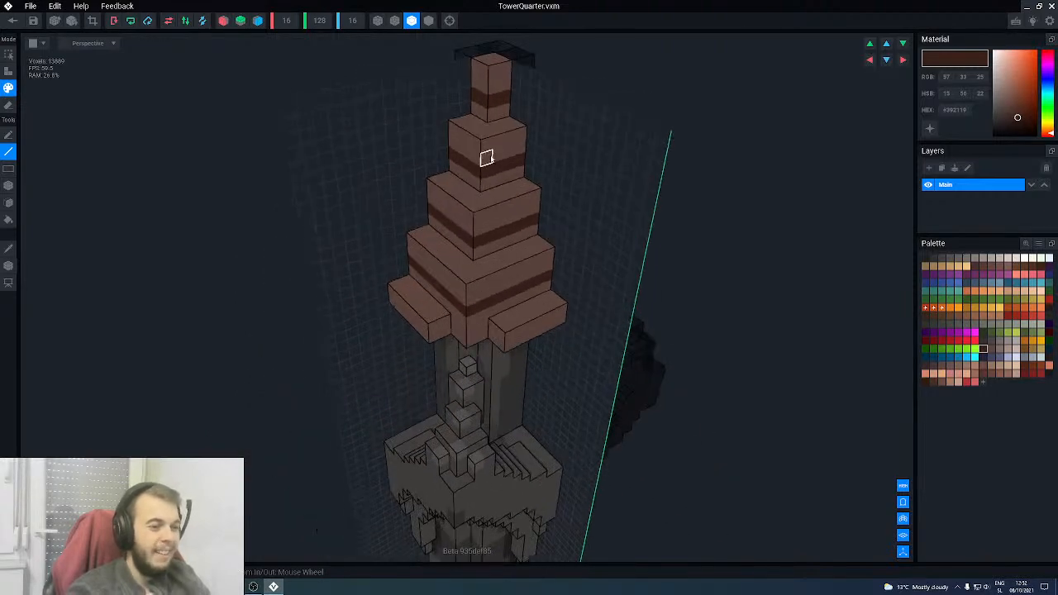
pyautogui.moveTo(492, 158); pyautogui.dragTo(491, 159, button='middle')
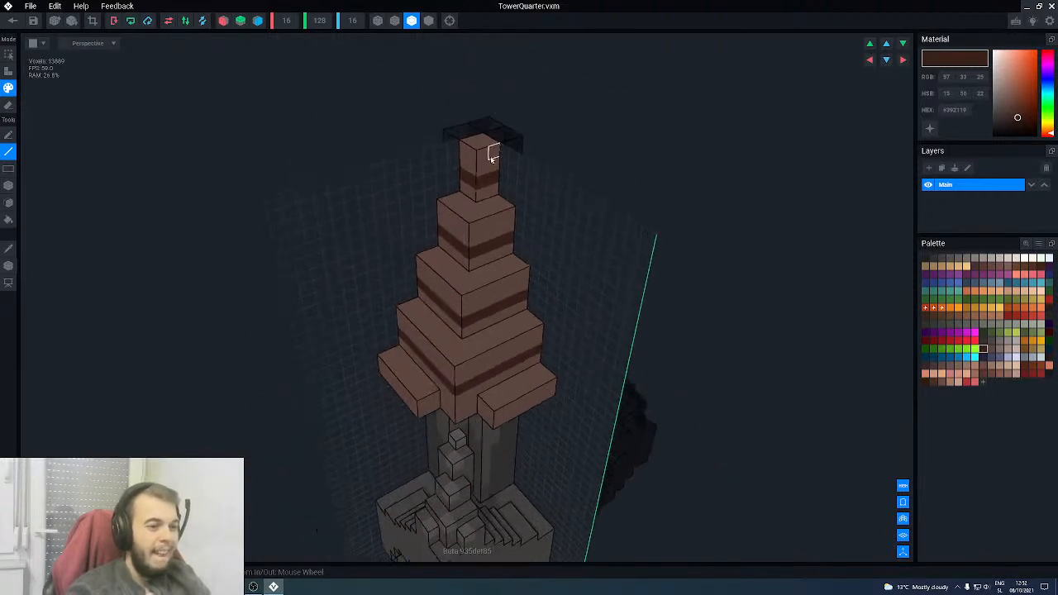
# - Undo the last stroke and paint vertical #392119 brick joints on both faces of the roof's upper tiers
pyautogui.hotkey('ctrl', 'z')
pyautogui.click(485, 204)
pyautogui.click(482, 215)
pyautogui.moveTo(484, 220); pyautogui.dragTo(489, 233)
pyautogui.moveTo(458, 214); pyautogui.dragTo(484, 213, button='right')
pyautogui.click(456, 200)
pyautogui.click(461, 212)
pyautogui.moveTo(457, 218); pyautogui.dragTo(456, 233)
pyautogui.moveTo(456, 235)
pyautogui.mouseDown(button='right')
pyautogui.moveTo(448, 261)
pyautogui.moveTo(515, 258)
pyautogui.moveTo(498, 260)
pyautogui.moveTo(502, 285)
pyautogui.moveTo(534, 269)
pyautogui.moveTo(534, 250)
pyautogui.mouseUp(button='right')
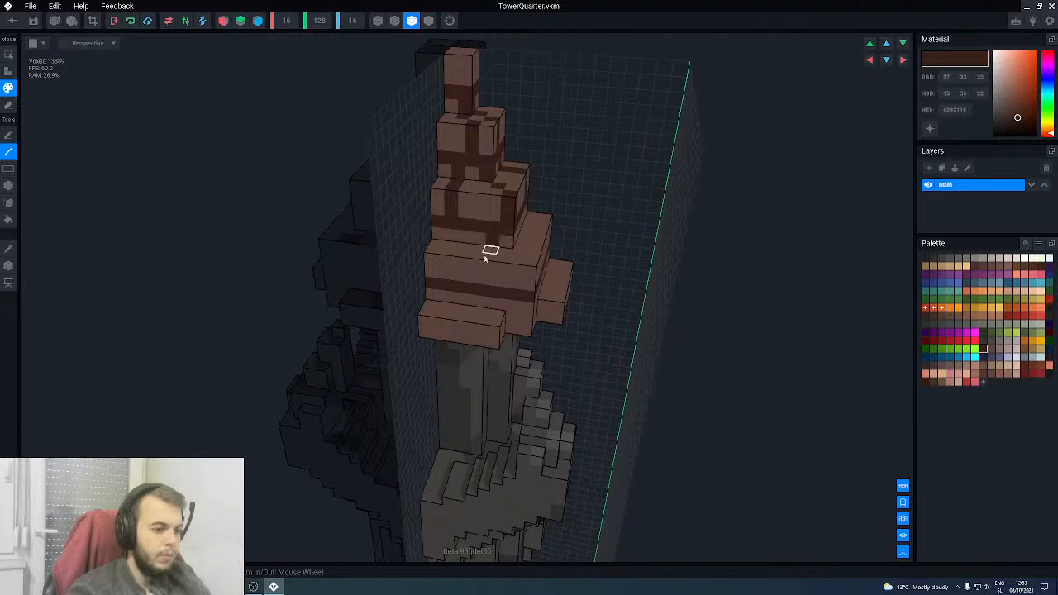
# - Paint staggered vertical #392119 brick joints on both faces of the widest roof tier, down to the eaves
pyautogui.moveTo(486, 289); pyautogui.dragTo(507, 269, button='right')
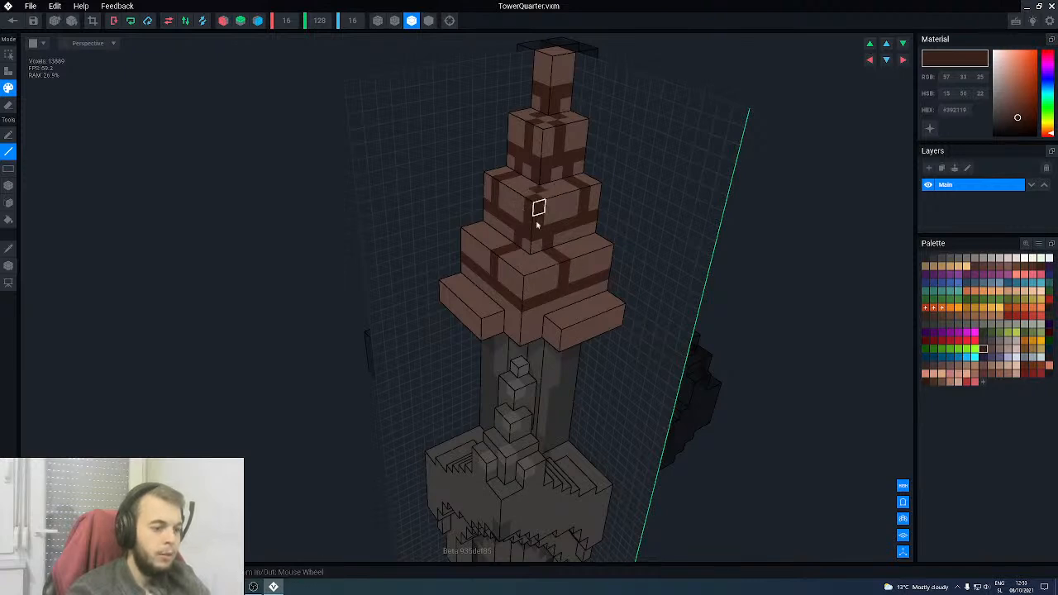
pyautogui.moveTo(524, 271); pyautogui.dragTo(524, 269, button='right')
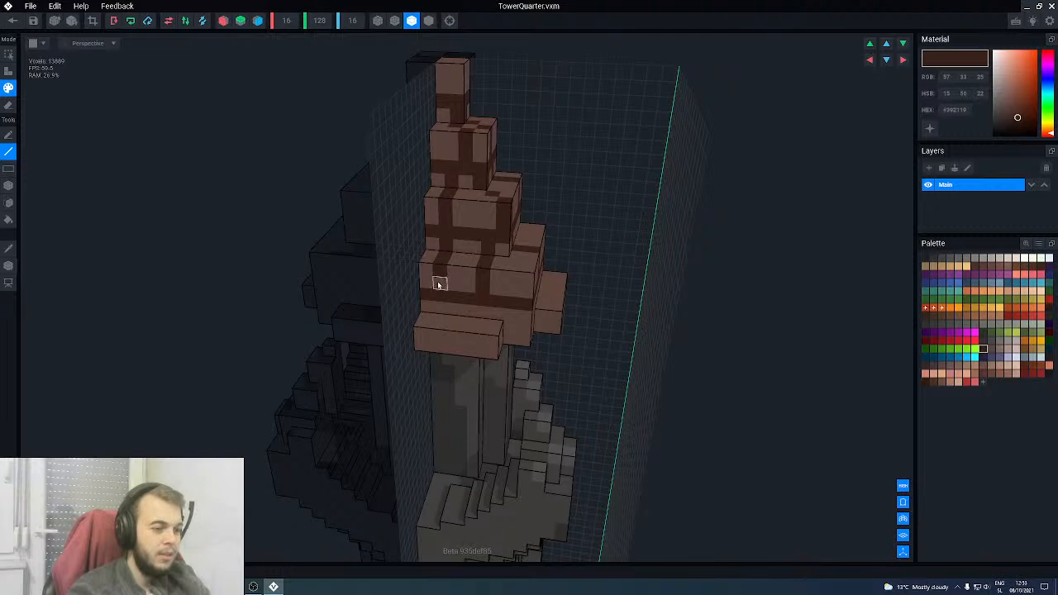
pyautogui.moveTo(478, 268); pyautogui.dragTo(538, 262, button='right')
pyautogui.moveTo(567, 289); pyautogui.dragTo(568, 303)
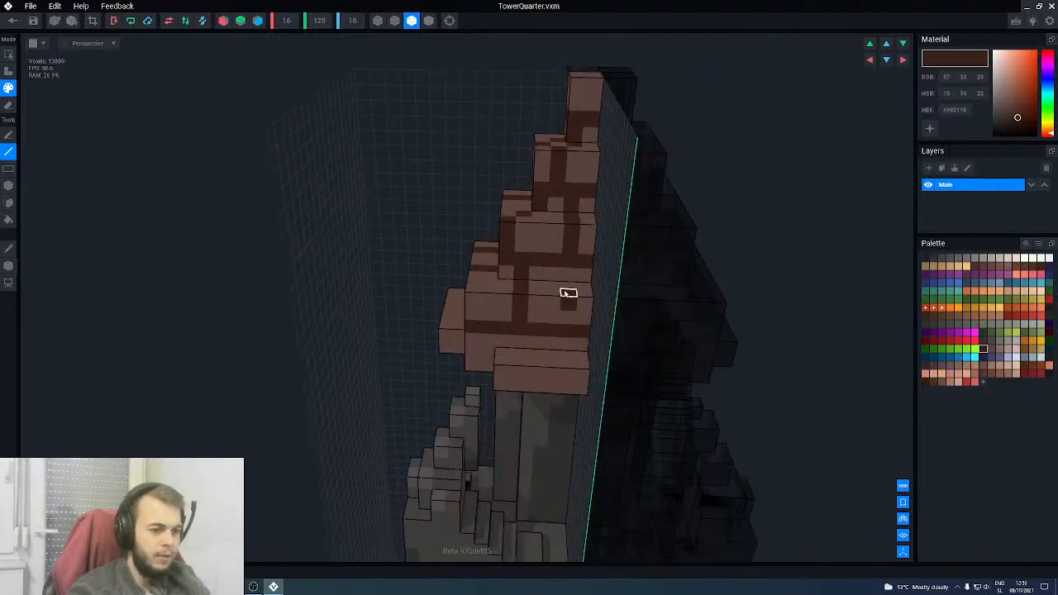
pyautogui.moveTo(563, 319); pyautogui.dragTo(509, 315, button='right')
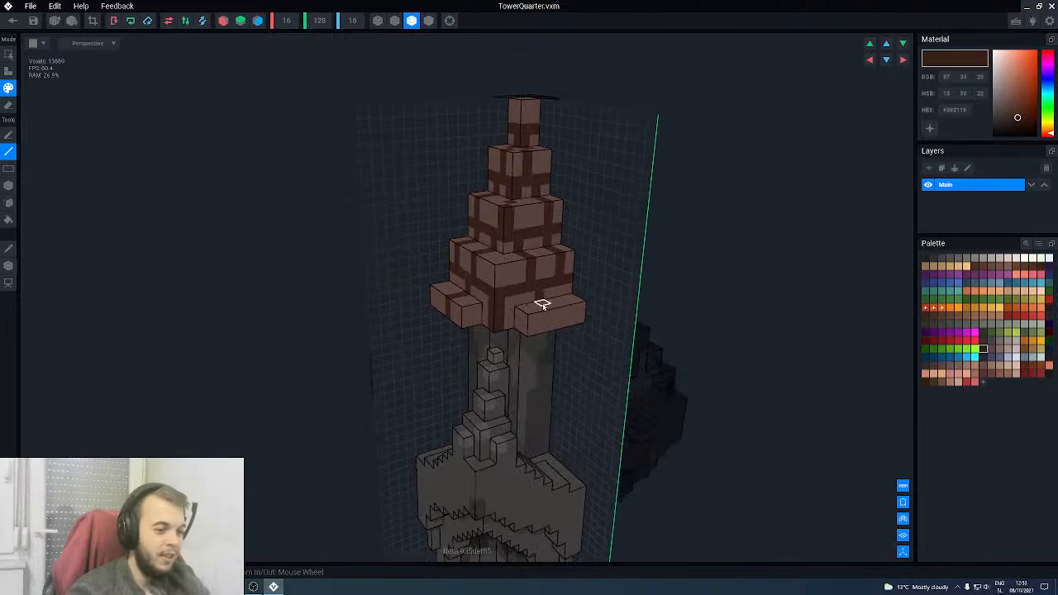
# - Fill the lower edge of the roof's eaves with #392119 using the face tool
pyautogui.moveTo(534, 316)
pyautogui.mouseDown(button='right')
pyautogui.moveTo(525, 311)
pyautogui.moveTo(538, 355)
pyautogui.moveTo(518, 345)
pyautogui.mouseUp(button='right')
pyautogui.press('f')
pyautogui.click(542, 354)
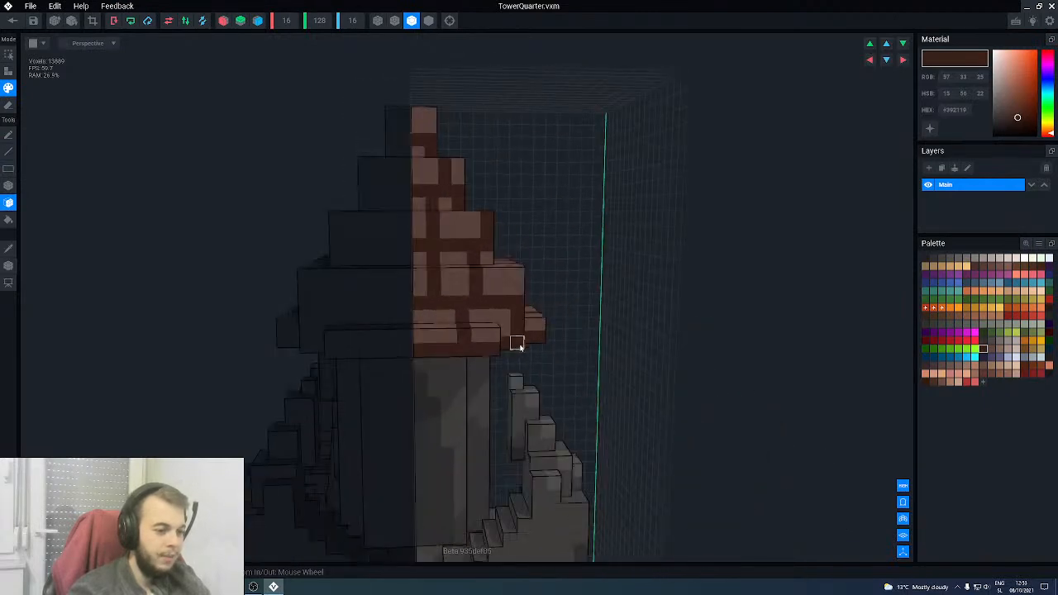
# - Return to the Gates of Hell rig and open the Base bone's TowerQuarter model for editing
pyautogui.moveTo(482, 309); pyautogui.dragTo(516, 304, button='right')
pyautogui.scroll(-5, 496, 314)
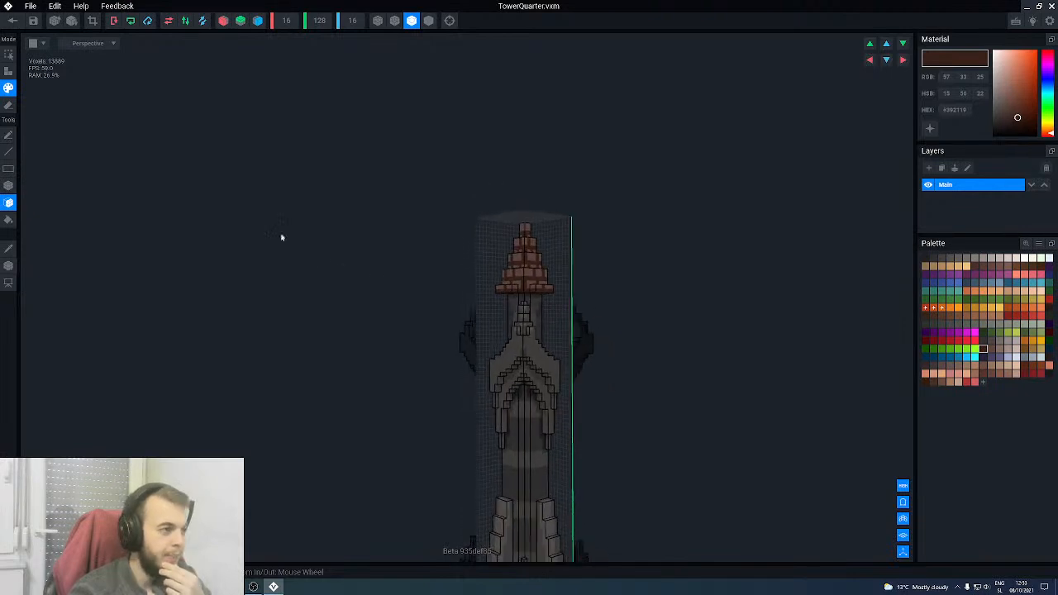
pyautogui.click(14, 22)
pyautogui.click(441, 191)
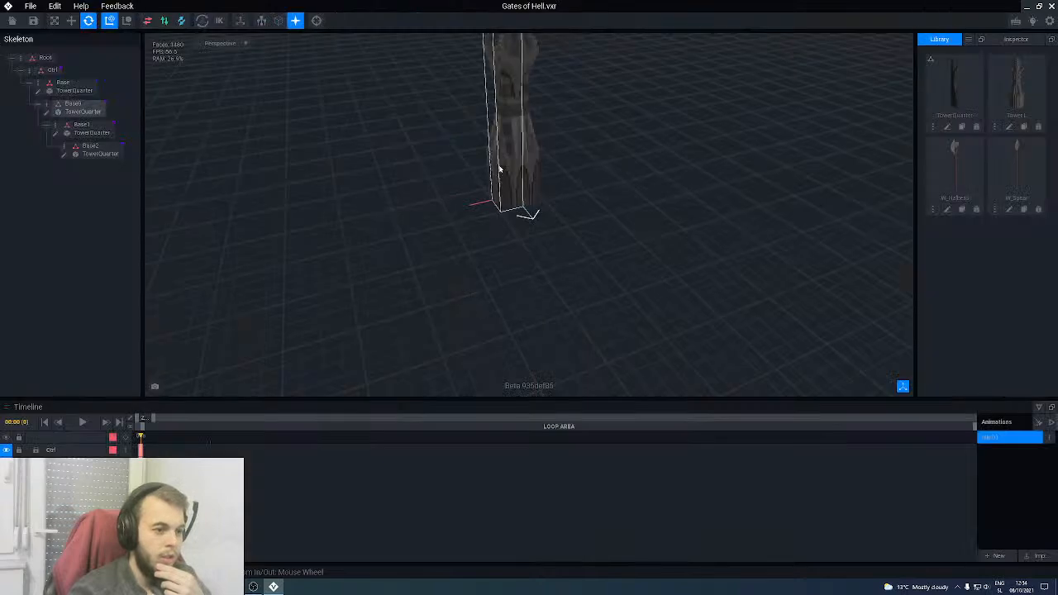
pyautogui.click(498, 105)
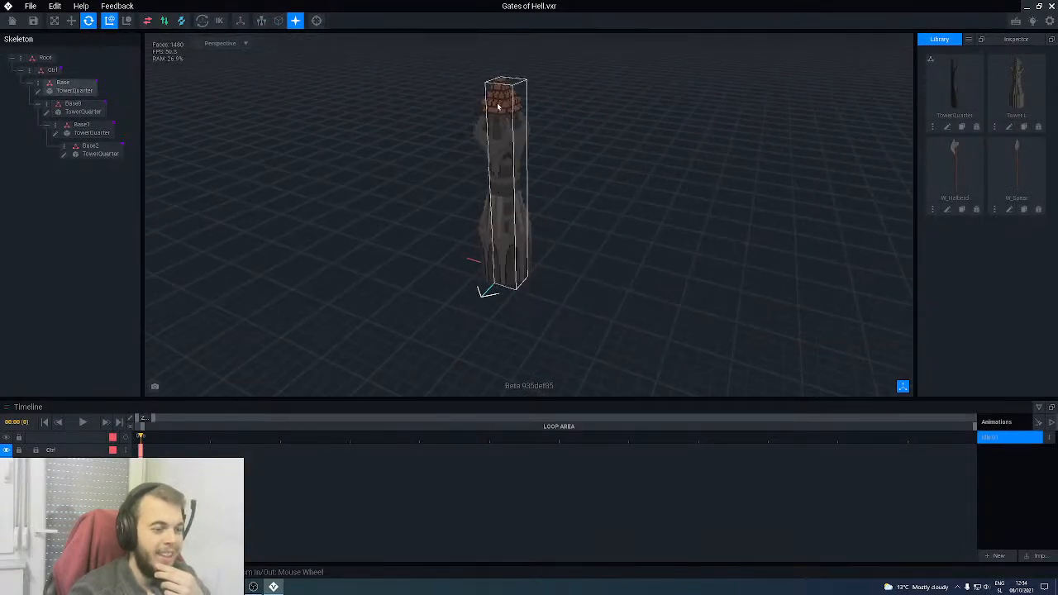
pyautogui.click(37, 94)
# - Sample the roof's joint colour #392119 and paste its hex code into the bright green palette swatch beside it
pyautogui.moveTo(369, 154); pyautogui.dragTo(371, 149, button='right')
pyautogui.scroll(4, 426, 157)
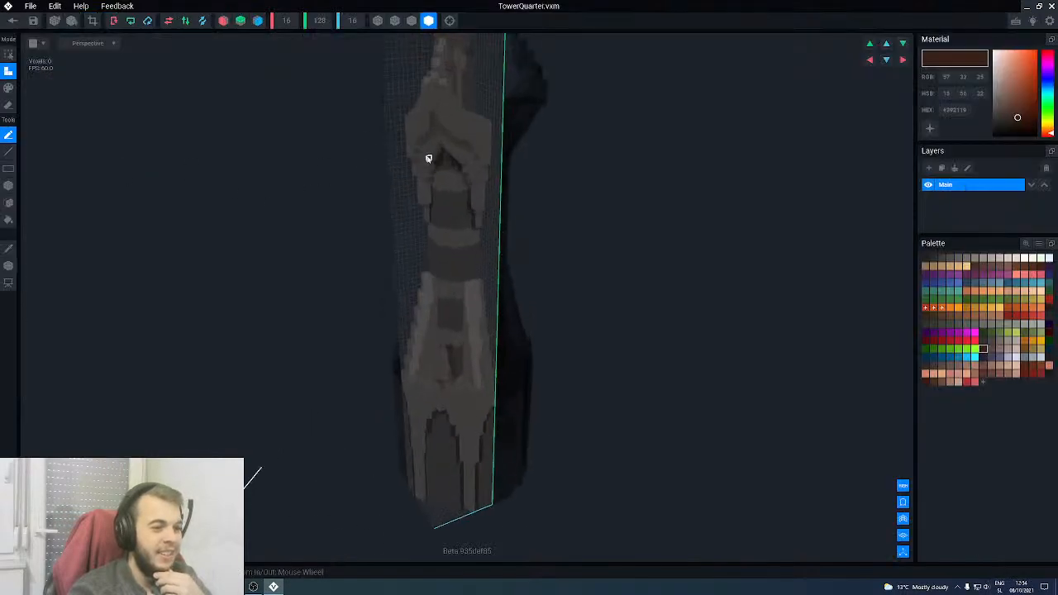
pyautogui.moveTo(427, 158); pyautogui.dragTo(425, 356, button='middle')
pyautogui.scroll(2, 447, 222)
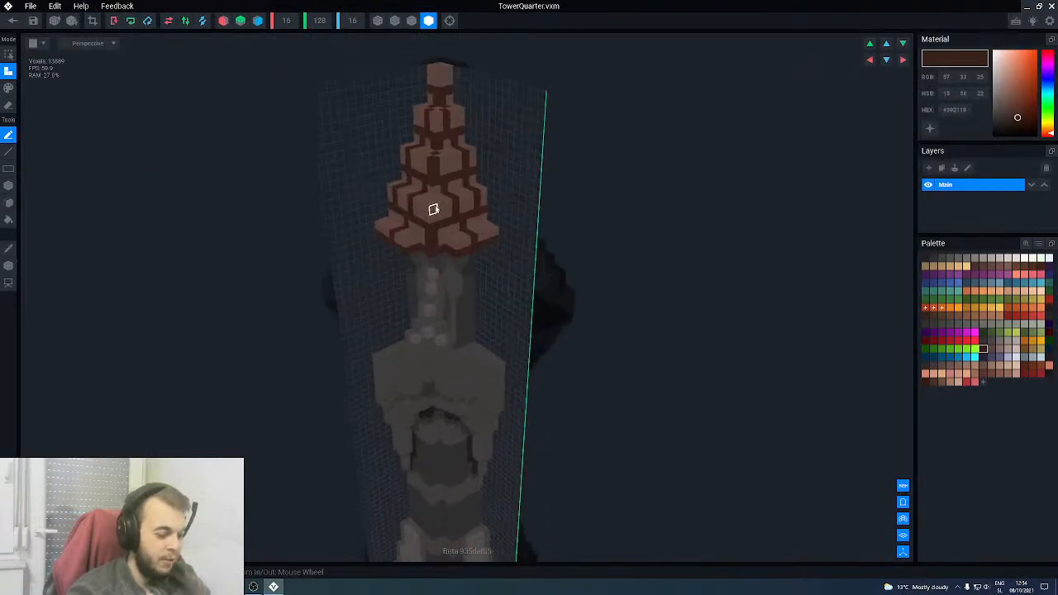
pyautogui.keyDown('alt'); pyautogui.click(433, 209); pyautogui.keyUp('alt')
pyautogui.keyDown('alt'); pyautogui.click(454, 228); pyautogui.keyUp('alt')
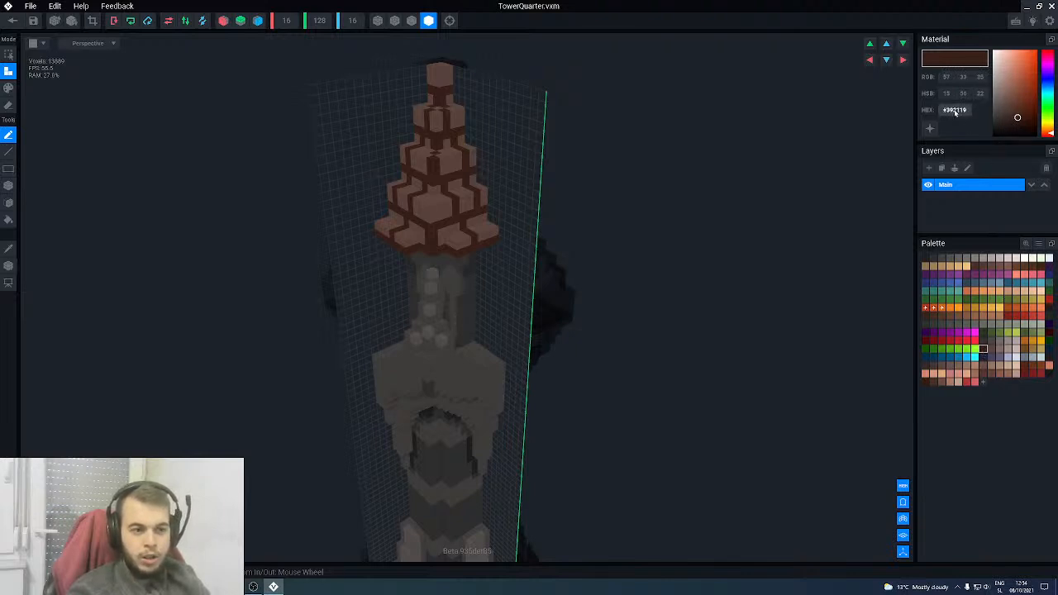
pyautogui.click(974, 348)
pyautogui.rightClick(948, 109)
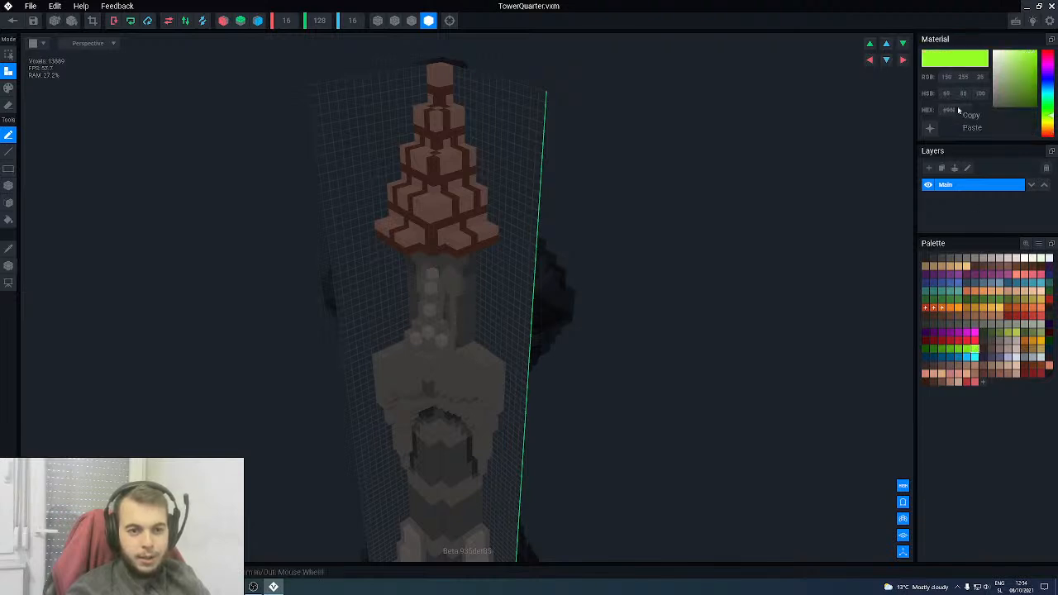
pyautogui.click(972, 128)
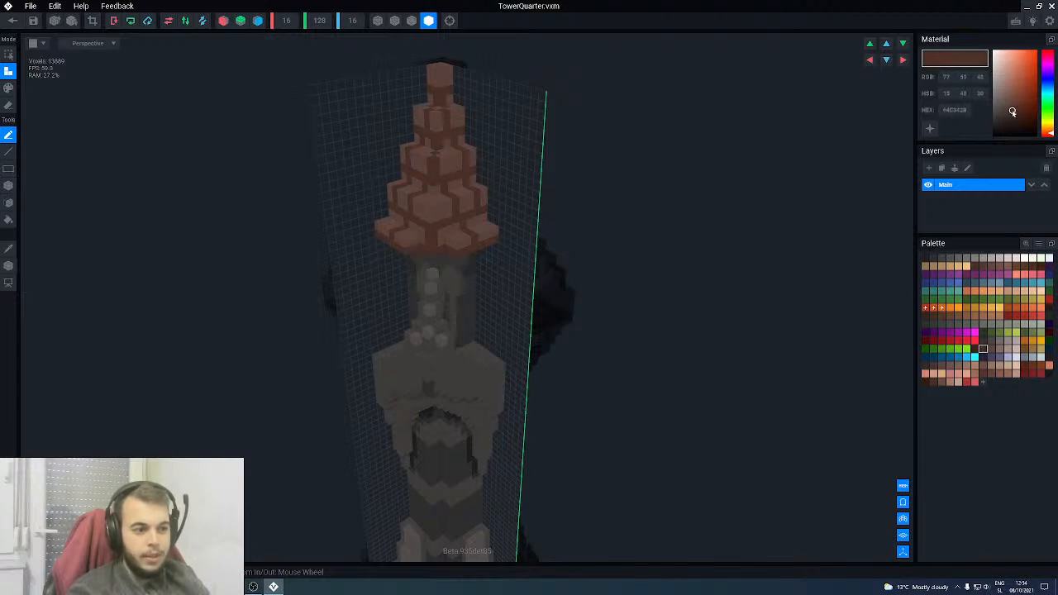
# - Turn on edge outlines in the viewport and double the tower model's resolution to 32 × 256 × 32 voxels
pyautogui.moveTo(842, 192); pyautogui.dragTo(436, 267, button='right')
pyautogui.moveTo(415, 206); pyautogui.dragTo(521, 323, button='right')
pyautogui.scroll(5, 515, 189)
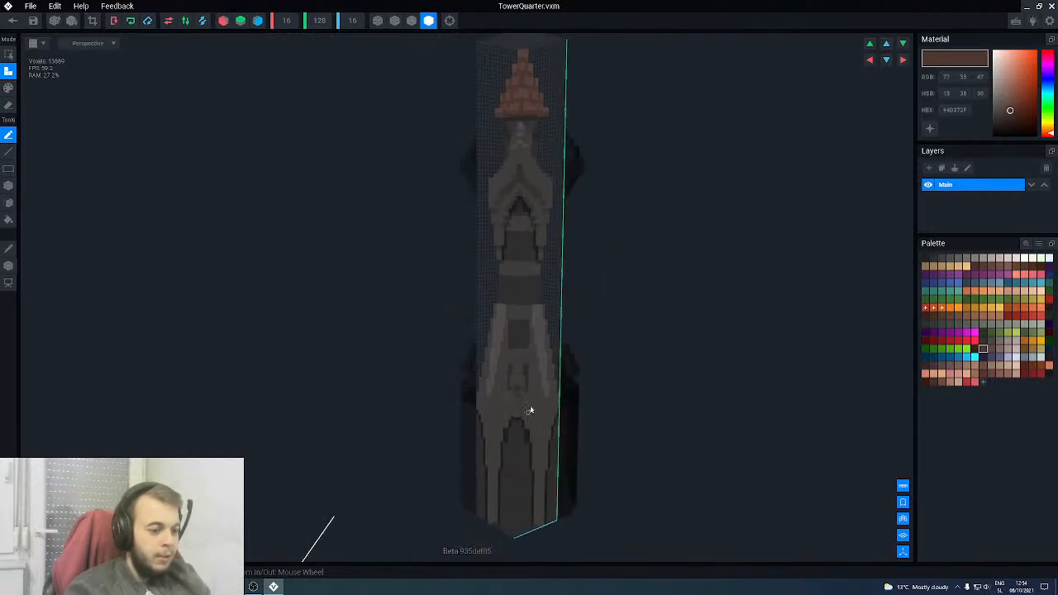
pyautogui.click(412, 21)
pyautogui.moveTo(499, 389)
pyautogui.mouseDown(button='right')
pyautogui.moveTo(503, 333)
pyautogui.moveTo(470, 337)
pyautogui.mouseUp(button='right')
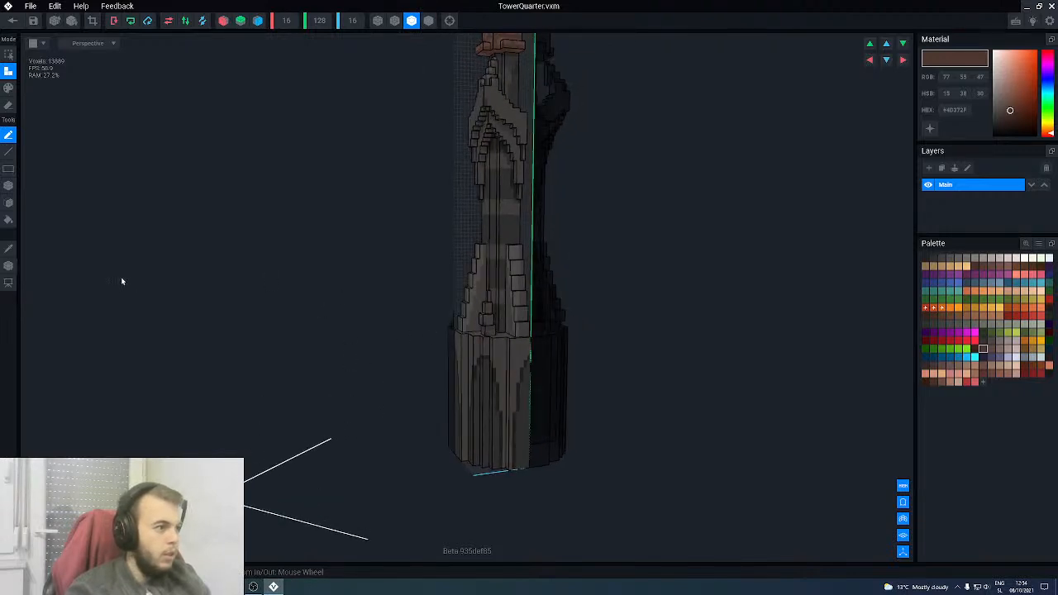
pyautogui.moveTo(548, 230); pyautogui.dragTo(489, 229, button='right')
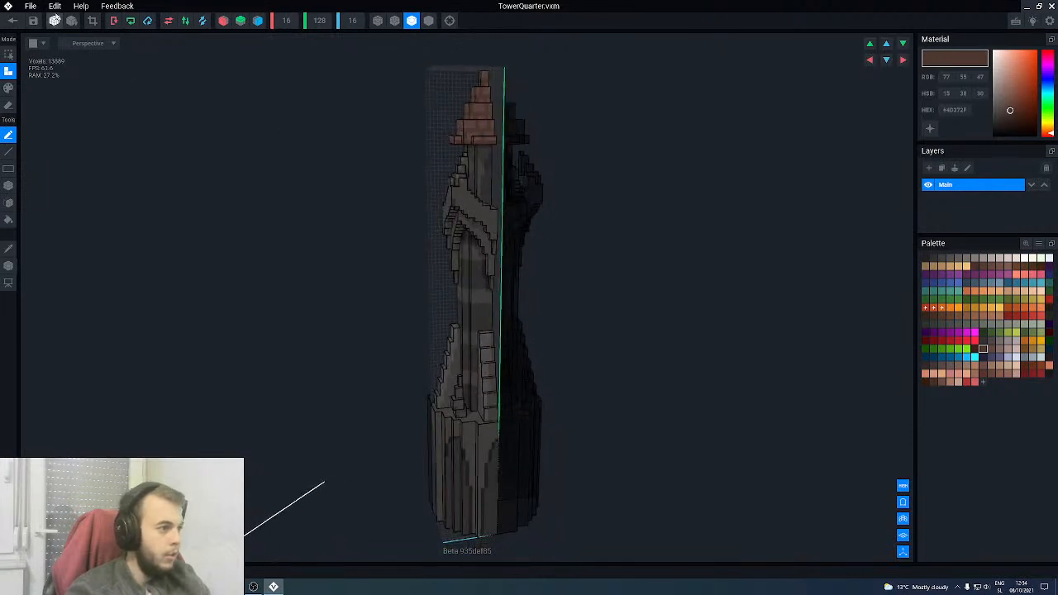
pyautogui.click(55, 21)
# - Undo the stray voxel placed at the base of the roof's top block and switch from adding voxels to painting
pyautogui.moveTo(493, 258); pyautogui.dragTo(534, 224, button='middle')
pyautogui.moveTo(534, 224); pyautogui.dragTo(548, 194, button='right')
pyautogui.scroll(4, 545, 192)
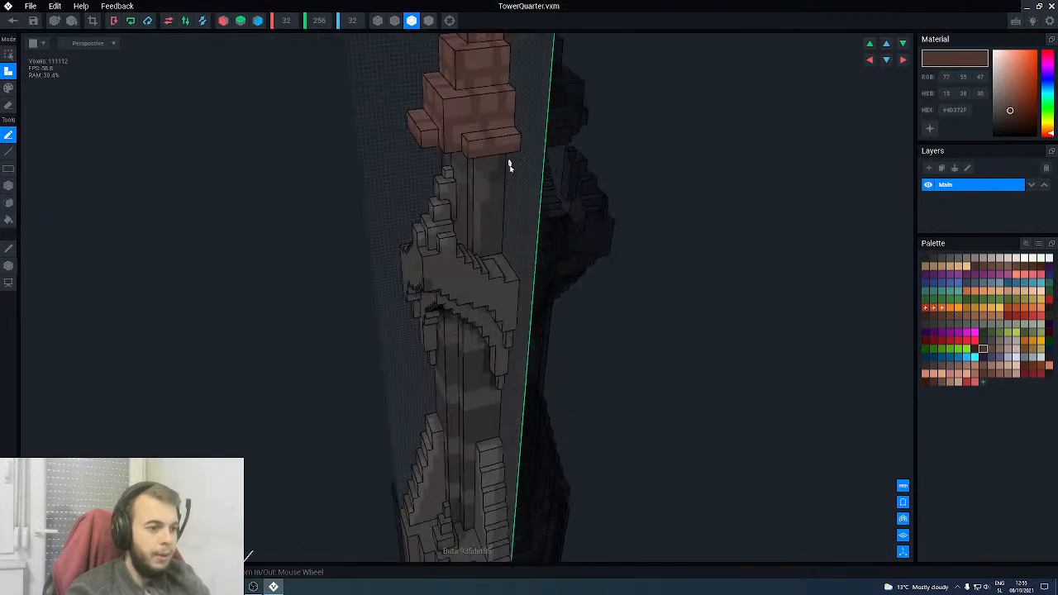
pyautogui.moveTo(508, 158); pyautogui.dragTo(492, 198, button='middle')
pyautogui.moveTo(491, 198); pyautogui.dragTo(418, 212, button='right')
pyautogui.scroll(3, 451, 211)
pyautogui.moveTo(423, 115); pyautogui.dragTo(440, 167, button='middle')
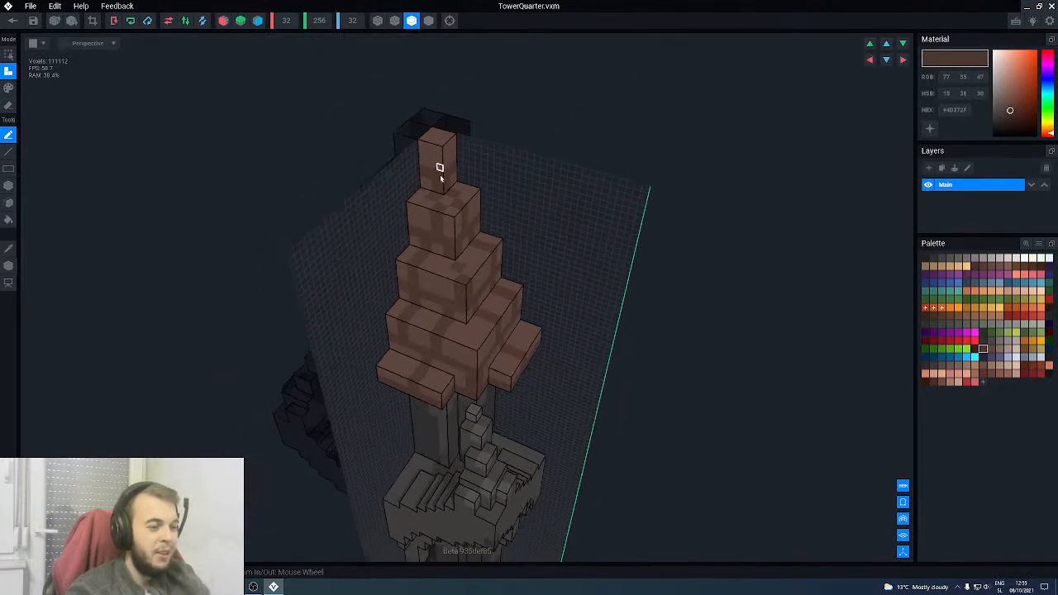
pyautogui.scroll(2, 447, 199)
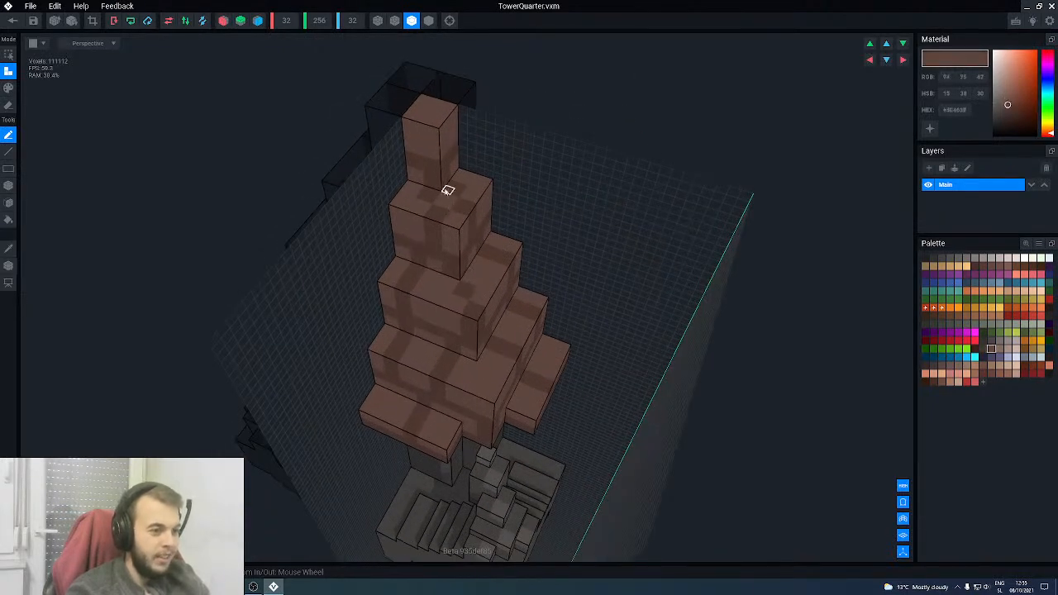
pyautogui.moveTo(441, 196); pyautogui.dragTo(443, 183, button='right')
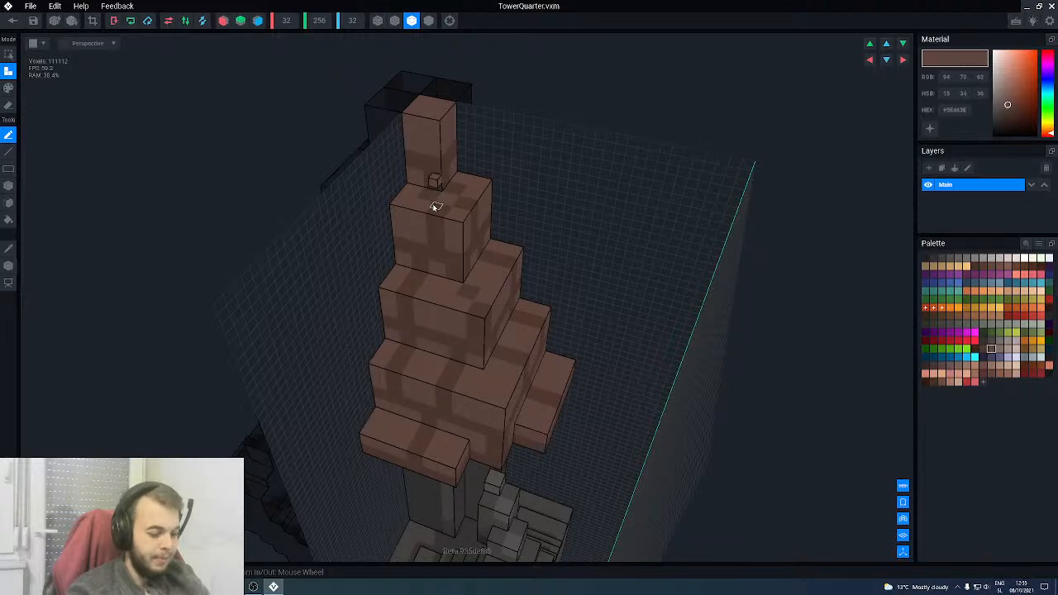
pyautogui.hotkey('ctrl', 'z')
pyautogui.press('g')
# - Thin the brick joints on top of the roof's second tier with brick colour #5E463E, sampling joint colour #4D372F for touch-ups
pyautogui.moveTo(420, 221)
pyautogui.mouseDown(button='right')
pyautogui.moveTo(434, 208)
pyautogui.moveTo(435, 169)
pyautogui.moveTo(432, 208)
pyautogui.mouseUp(button='right')
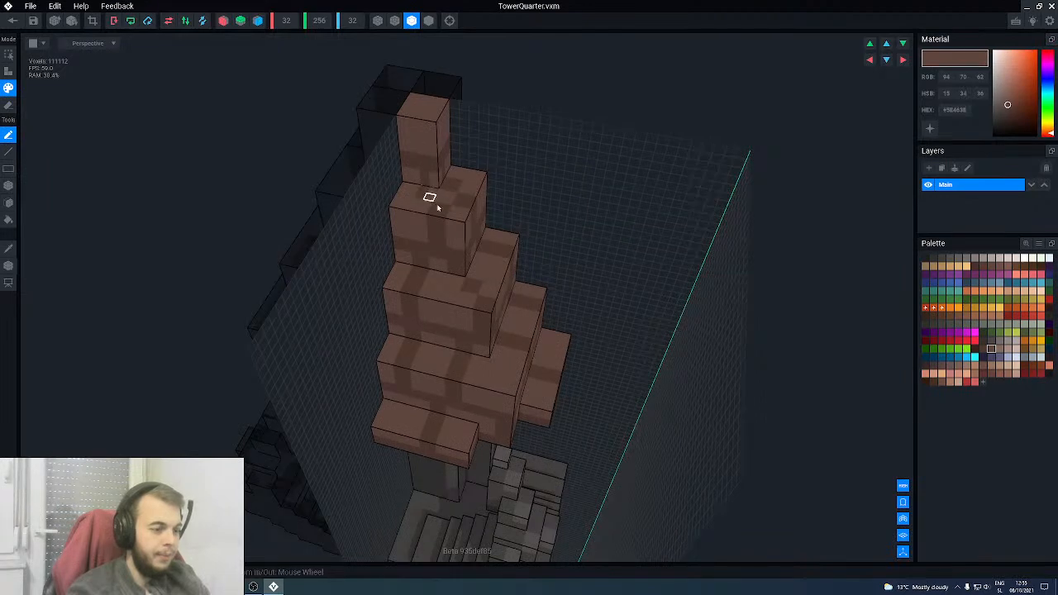
pyautogui.keyDown('alt'); pyautogui.click(440, 206); pyautogui.keyUp('alt')
pyautogui.moveTo(430, 205)
pyautogui.mouseDown()
pyautogui.moveTo(422, 233)
pyautogui.moveTo(441, 239)
pyautogui.mouseUp()
pyautogui.keyDown('alt'); pyautogui.click(450, 230); pyautogui.keyUp('alt')
pyautogui.press('b')
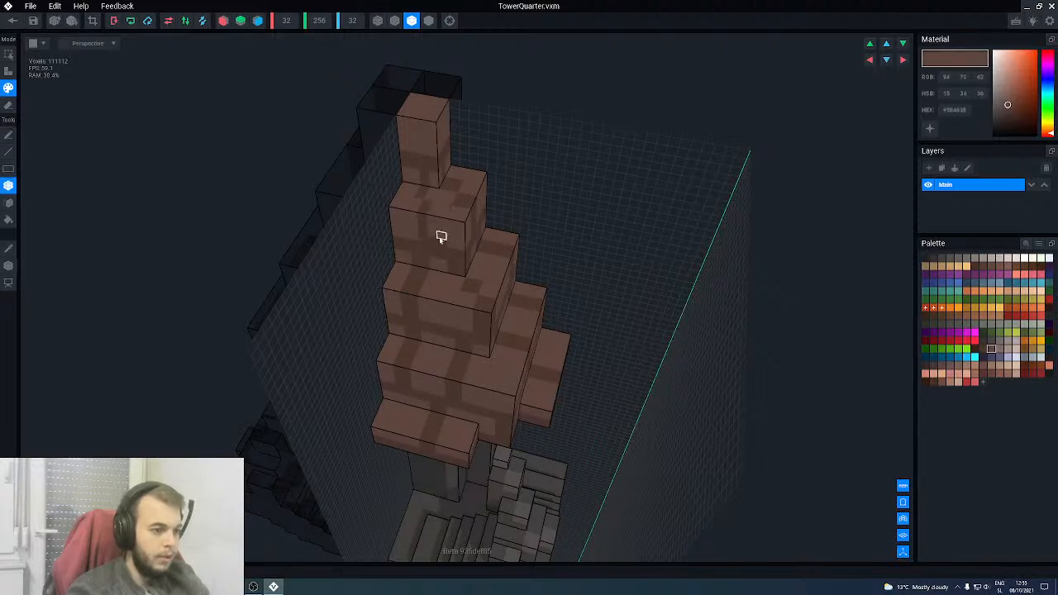
pyautogui.moveTo(441, 244); pyautogui.dragTo(463, 201, button='right')
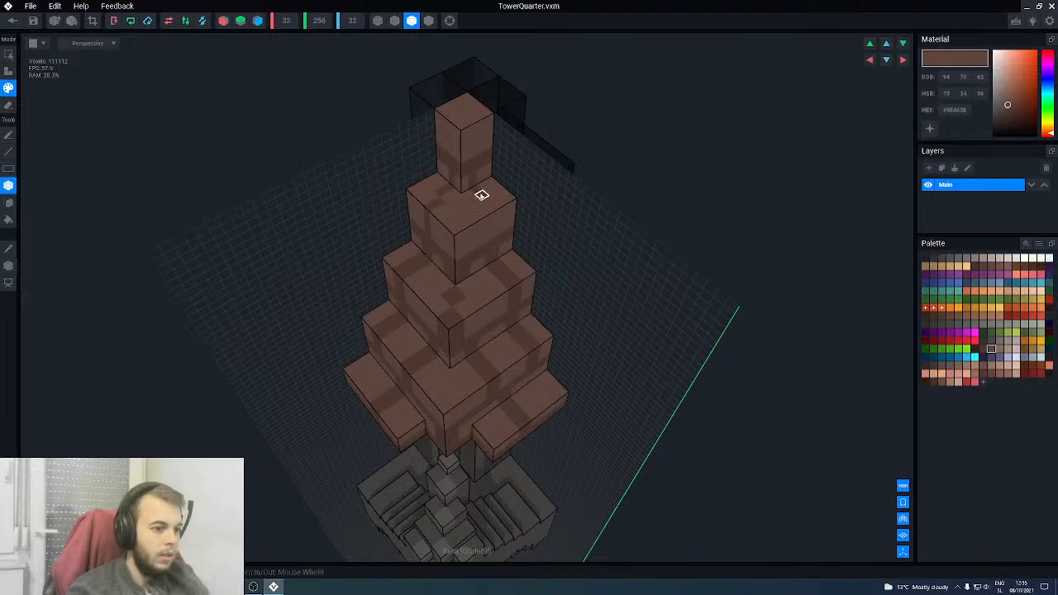
pyautogui.keyDown('alt'); pyautogui.click(481, 195); pyautogui.keyUp('alt')
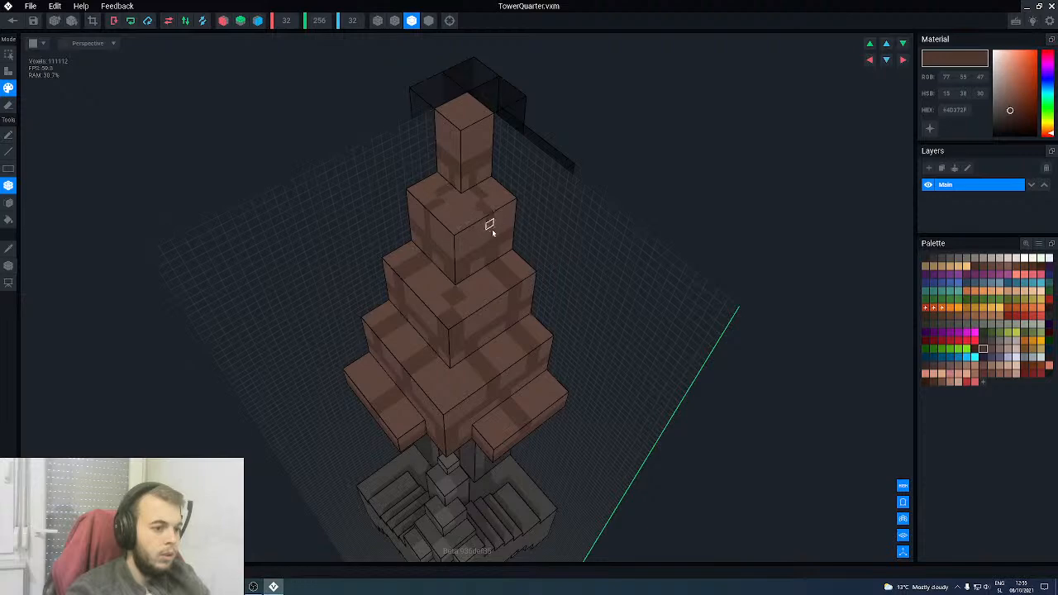
# - Narrow the joints on the side faces of the roof's top block and second tier with #5E463E
pyautogui.moveTo(490, 240); pyautogui.dragTo(499, 171, button='middle')
pyautogui.moveTo(465, 157); pyautogui.dragTo(472, 169, button='right')
pyautogui.keyDown('alt'); pyautogui.click(440, 229); pyautogui.keyUp('alt')
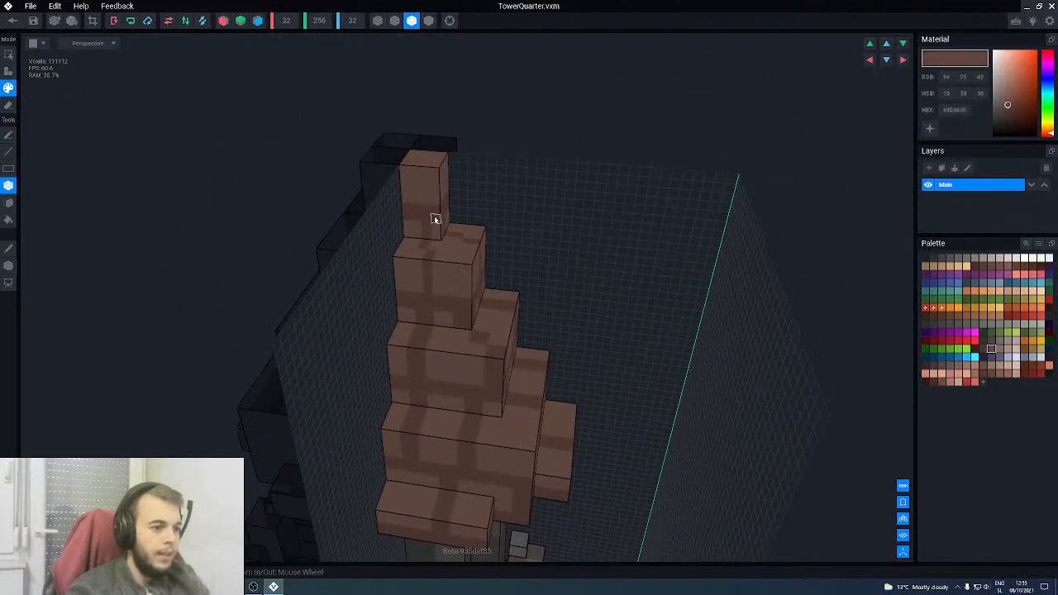
pyautogui.moveTo(435, 219); pyautogui.dragTo(424, 207, button='right')
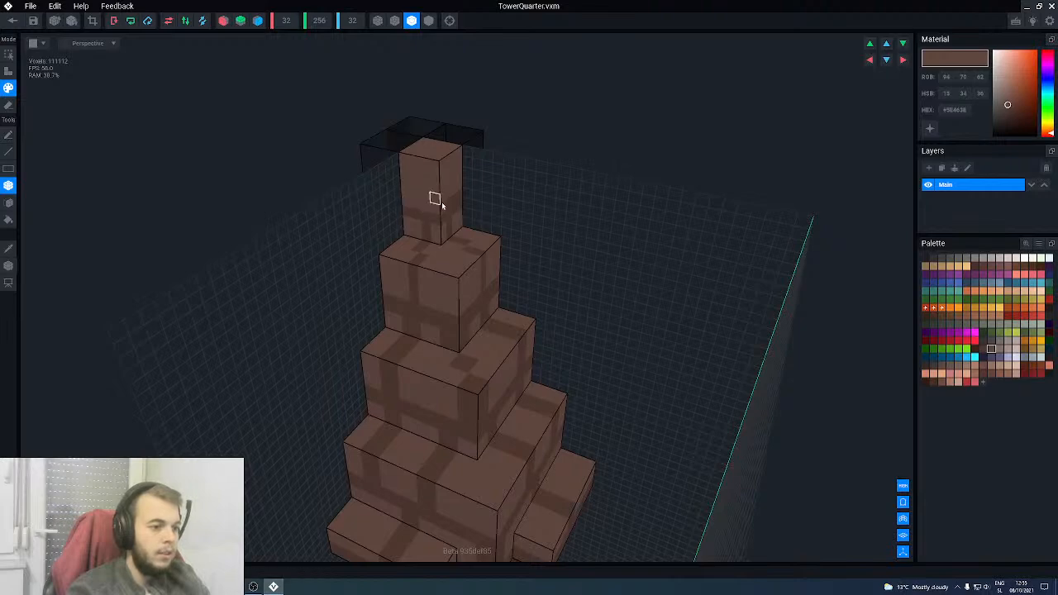
pyautogui.moveTo(453, 227); pyautogui.dragTo(442, 167, button='middle')
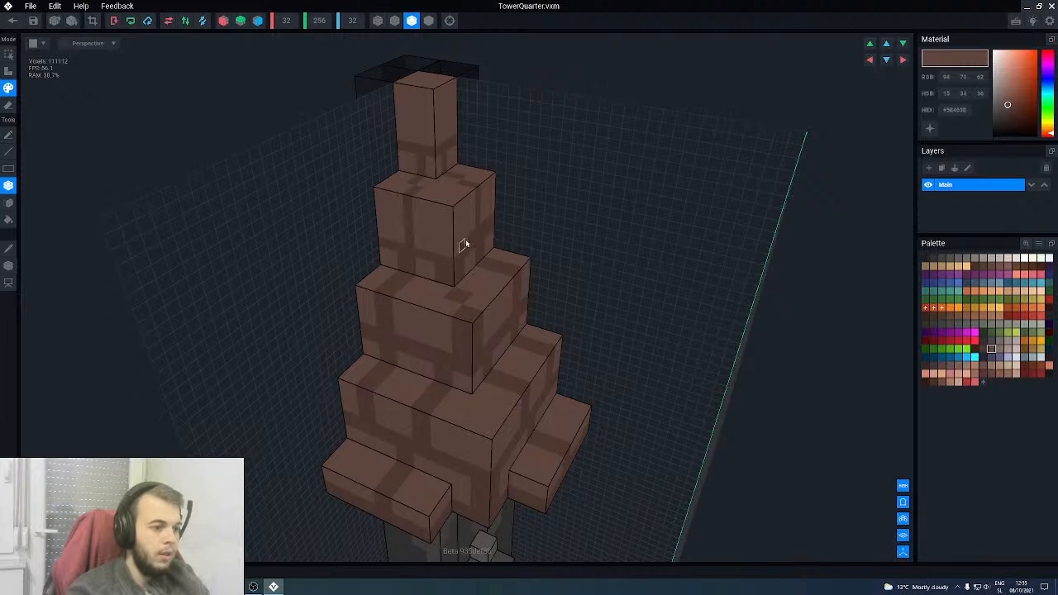
# - Thin the horizontal brick joints on both faces of the roof's third tier with #5E463E
pyautogui.moveTo(471, 237); pyautogui.dragTo(485, 232, button='right')
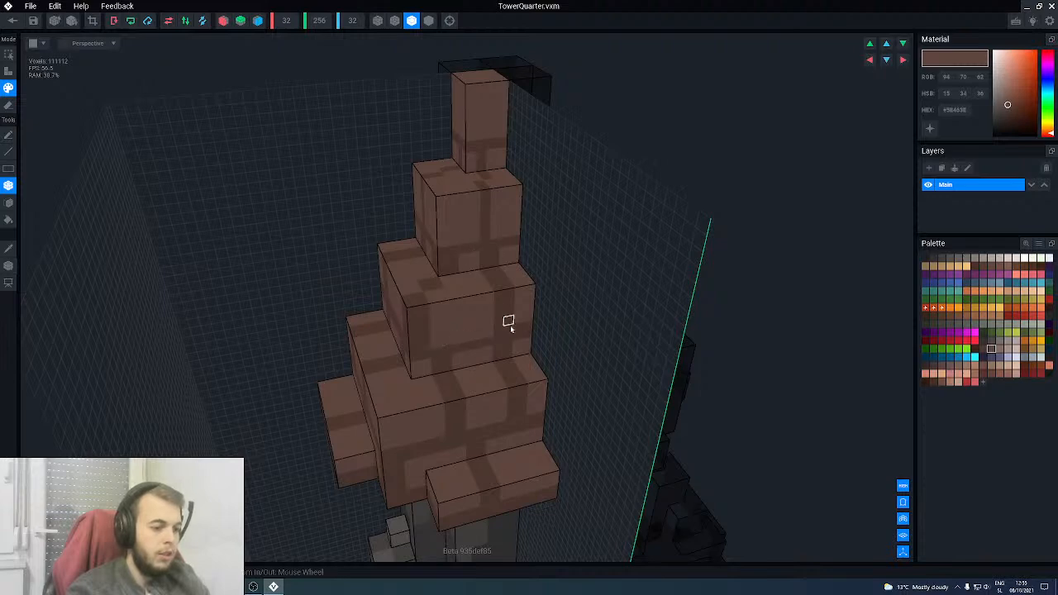
pyautogui.moveTo(439, 323); pyautogui.dragTo(409, 359, button='right')
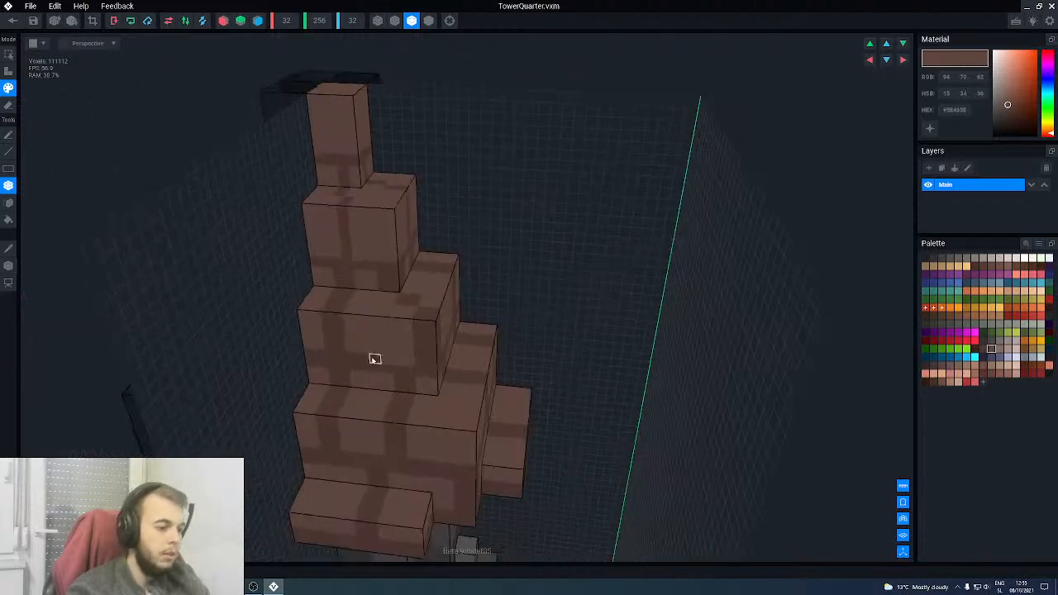
pyautogui.moveTo(323, 382); pyautogui.dragTo(338, 364, button='right')
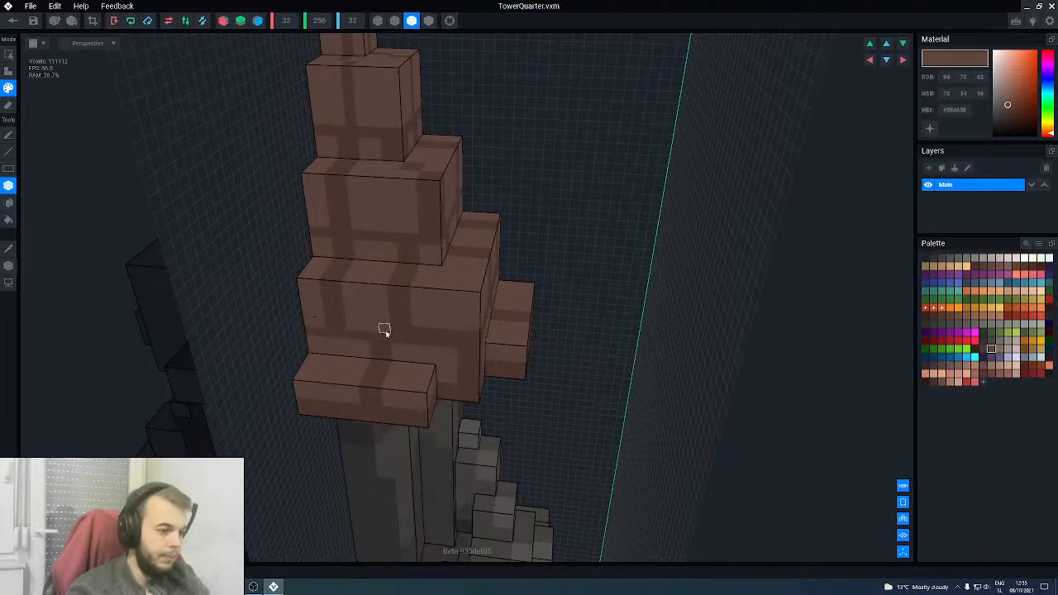
# - Thin the horizontal joints around the widest roof tier, working down towards the eaves, with #5E463E
pyautogui.moveTo(463, 336); pyautogui.dragTo(484, 338, button='right')
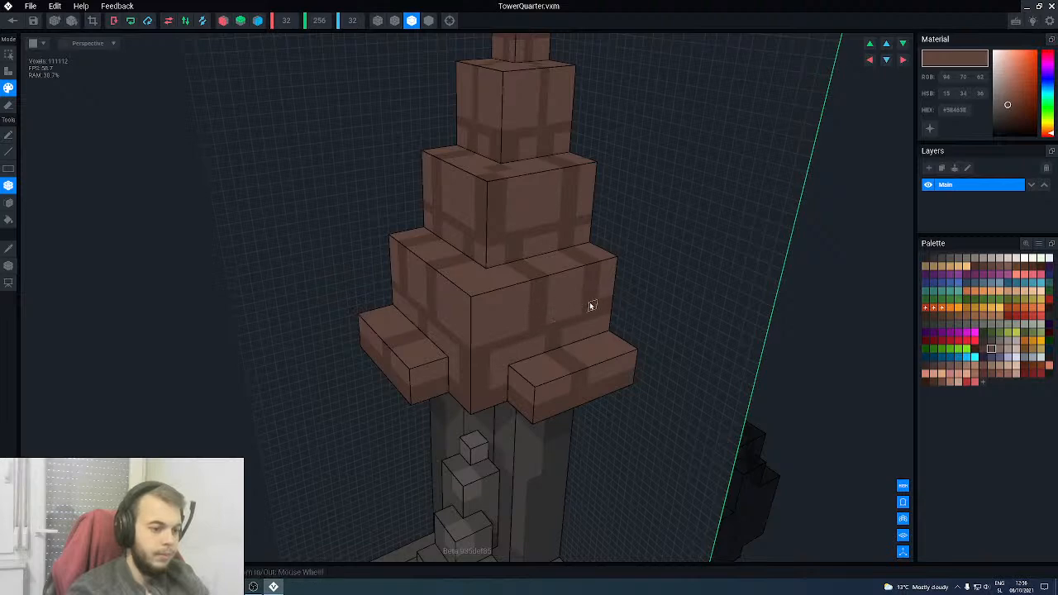
pyautogui.moveTo(450, 382); pyautogui.dragTo(541, 336, button='middle')
pyautogui.moveTo(492, 319); pyautogui.dragTo(434, 322, button='right')
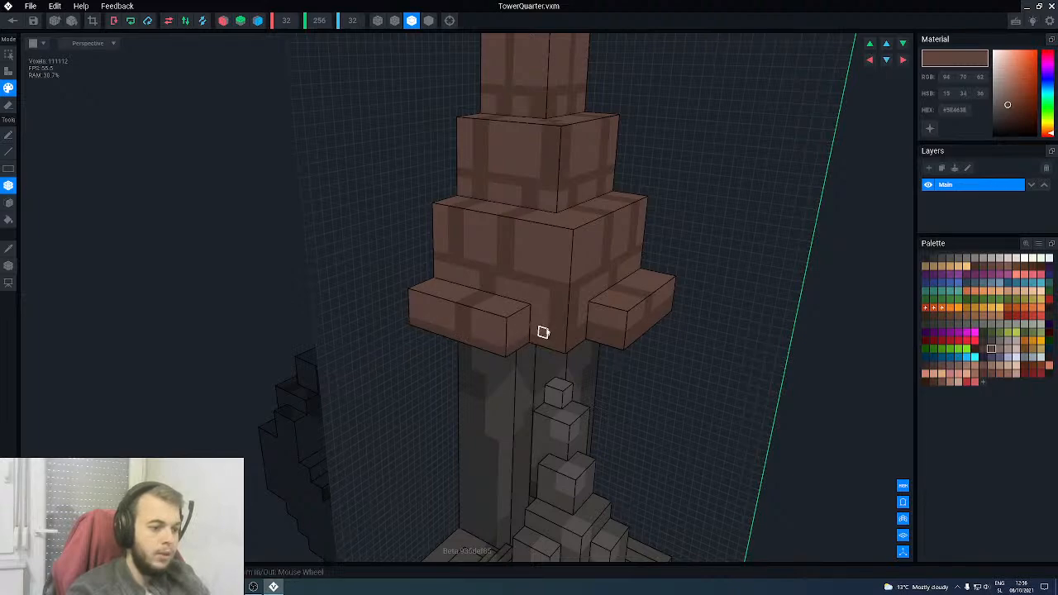
pyautogui.moveTo(541, 333); pyautogui.dragTo(590, 338, button='right')
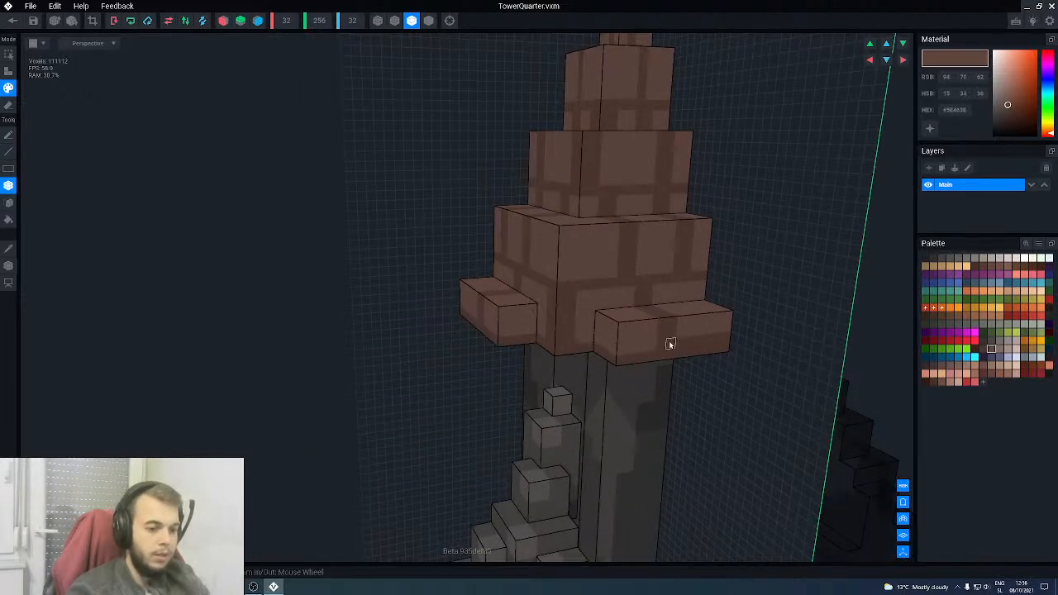
pyautogui.moveTo(643, 327); pyautogui.dragTo(478, 229, button='right')
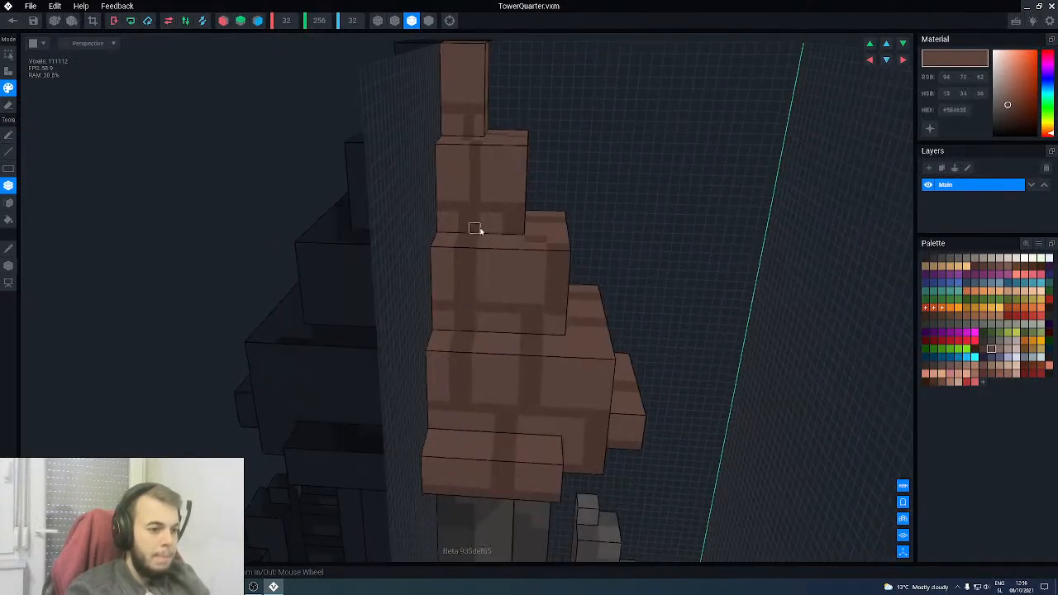
# - Paint a stepped diagonal joint in #4D372F across the third tier's top corner, correcting its edges with #5E463E
pyautogui.moveTo(470, 295); pyautogui.dragTo(581, 225, button='right')
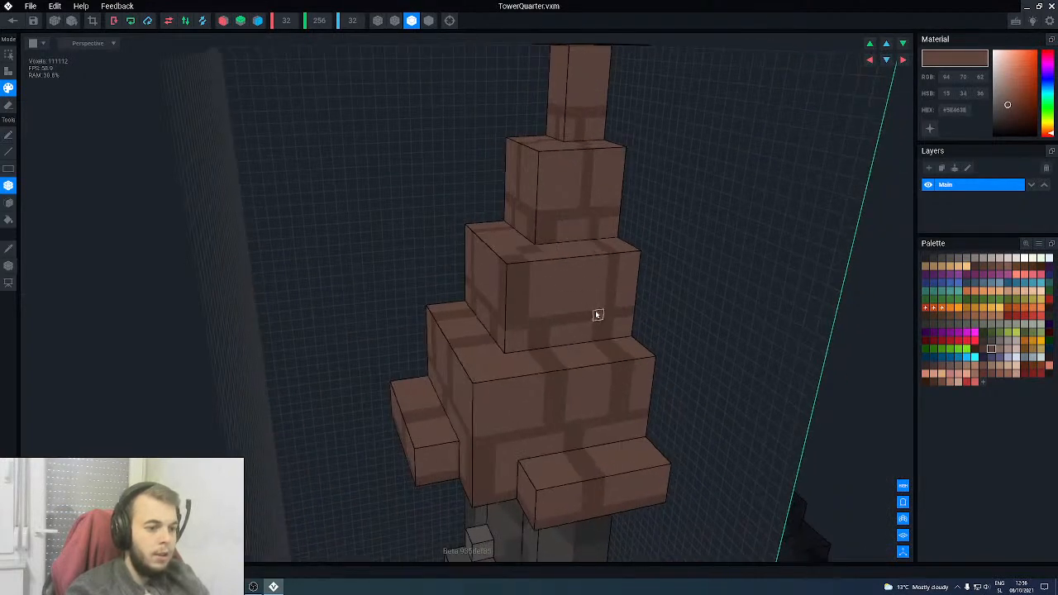
pyautogui.moveTo(544, 265); pyautogui.dragTo(522, 236, button='right')
pyautogui.press('i')
pyautogui.click(530, 247)
pyautogui.click(522, 237)
pyautogui.click(537, 235)
pyautogui.press('i')
pyautogui.click(507, 259)
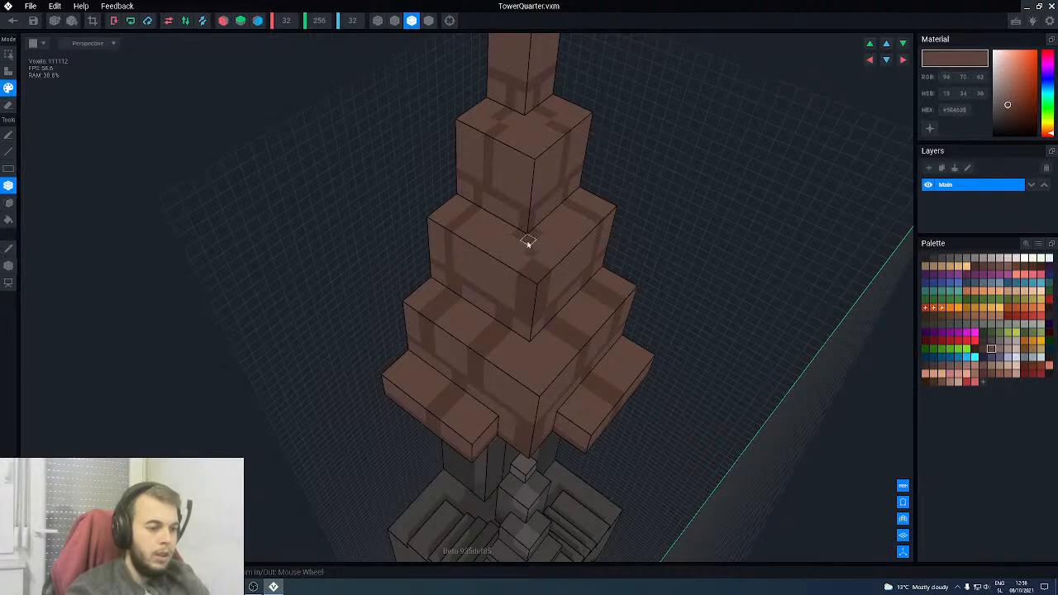
pyautogui.press('i')
pyautogui.click(527, 245)
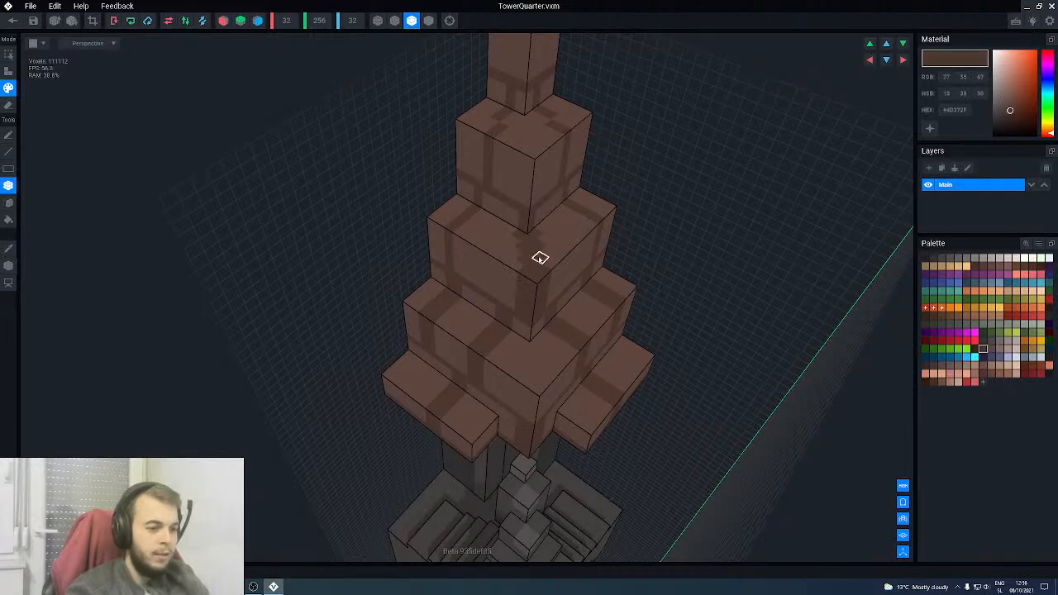
# - Trim the diagonal corner joint on top of the third tier to an even zigzag using #5E463E
pyautogui.moveTo(543, 270); pyautogui.dragTo(542, 271, button='right')
pyautogui.scroll(3, 543, 270)
pyautogui.press('i')
pyautogui.click(560, 283)
pyautogui.click(546, 284)
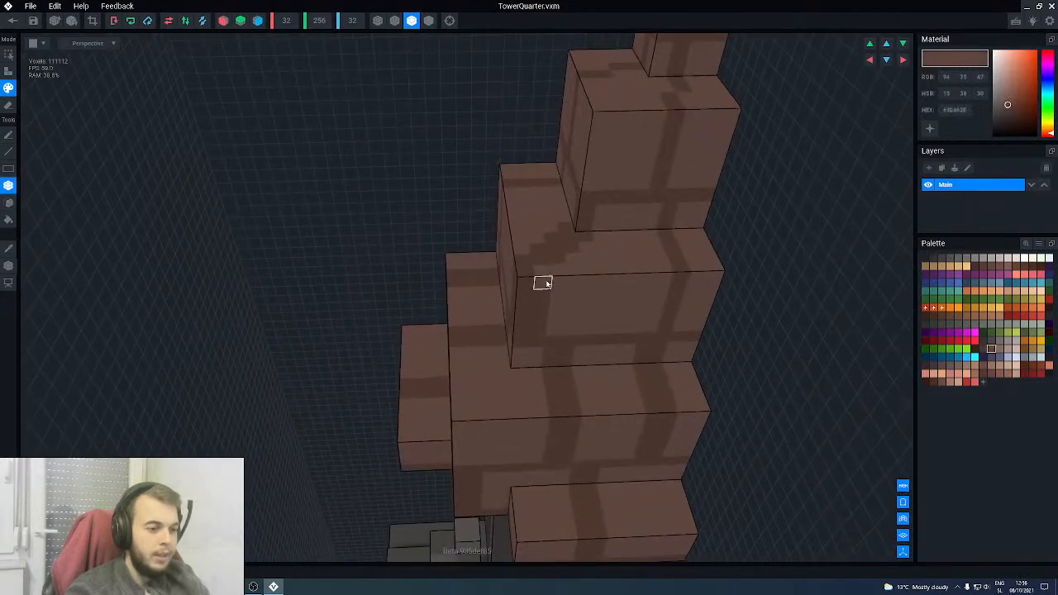
pyautogui.moveTo(538, 329); pyautogui.dragTo(515, 297, button='right')
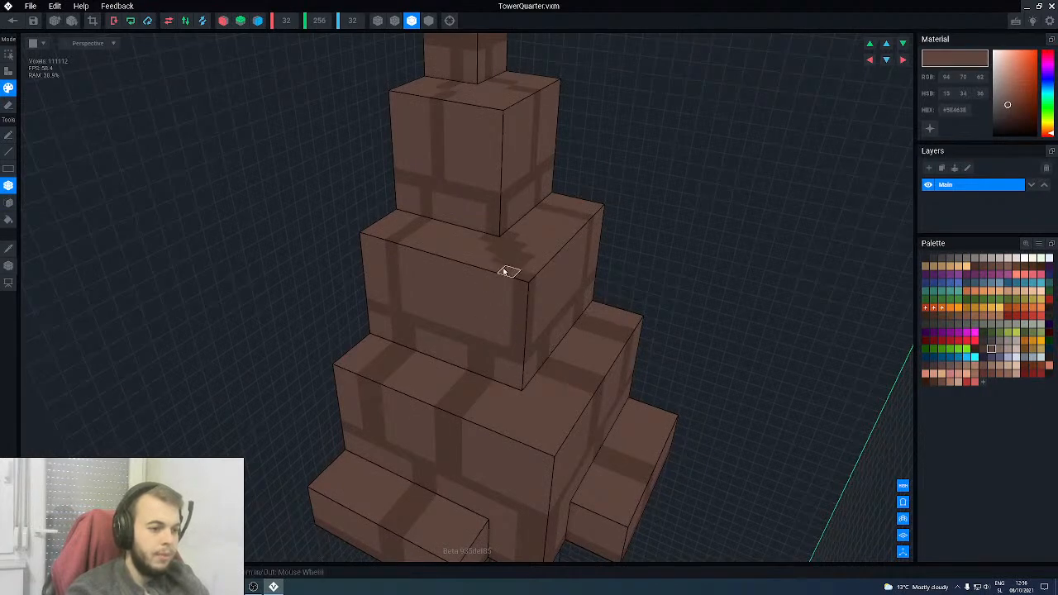
pyautogui.moveTo(485, 236); pyautogui.dragTo(522, 224, button='right')
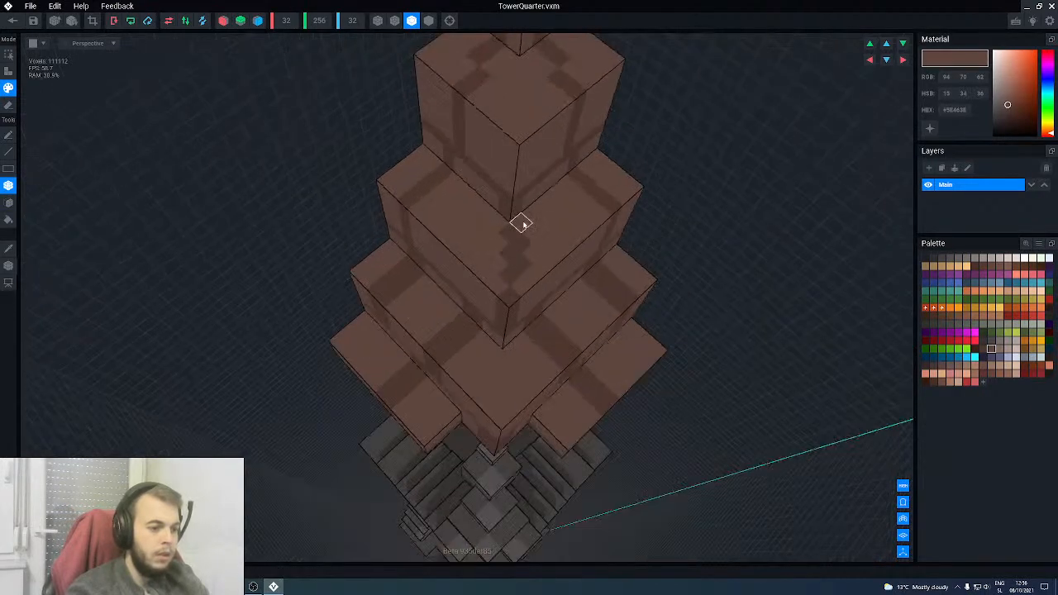
# - Narrow the vertical joints on both faces of the roof's third tier with #5E463E
pyautogui.moveTo(527, 295); pyautogui.dragTo(461, 254, button='right')
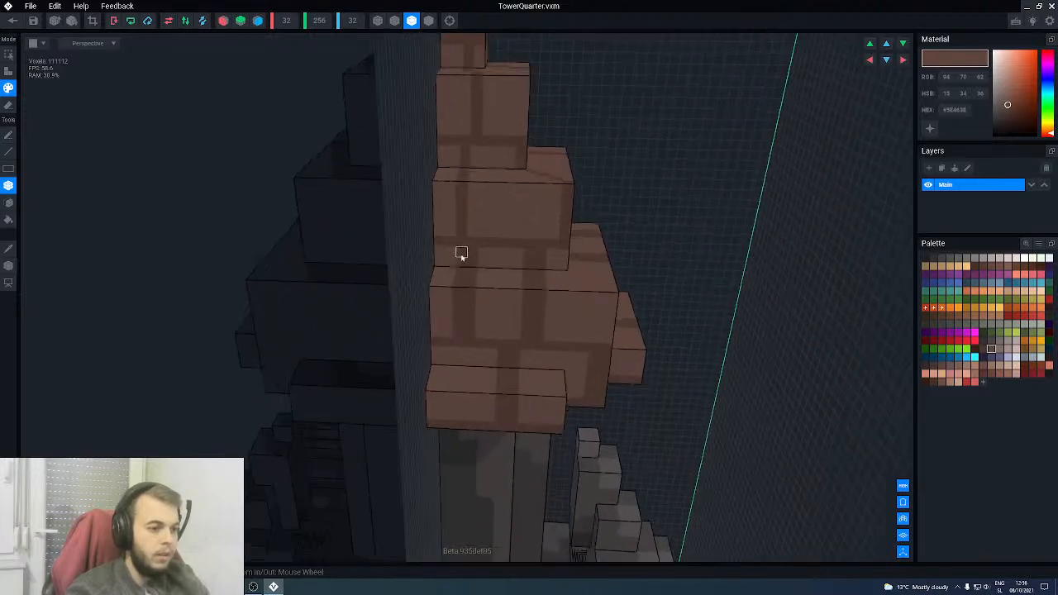
pyautogui.moveTo(458, 333); pyautogui.dragTo(467, 121, button='right')
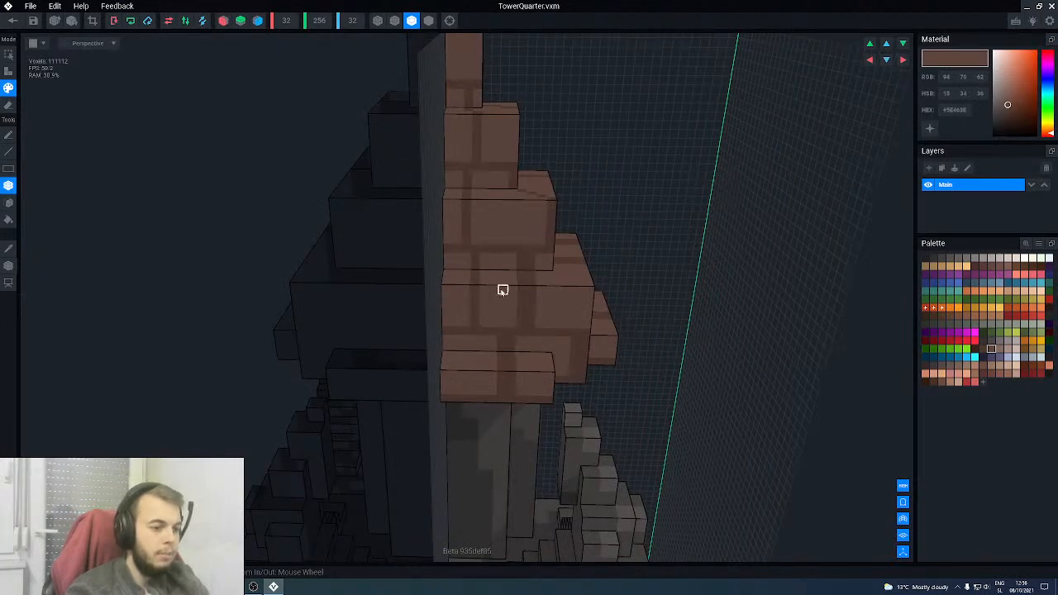
pyautogui.moveTo(503, 290); pyautogui.dragTo(498, 288, button='right')
pyautogui.moveTo(504, 234); pyautogui.dragTo(488, 280, button='right')
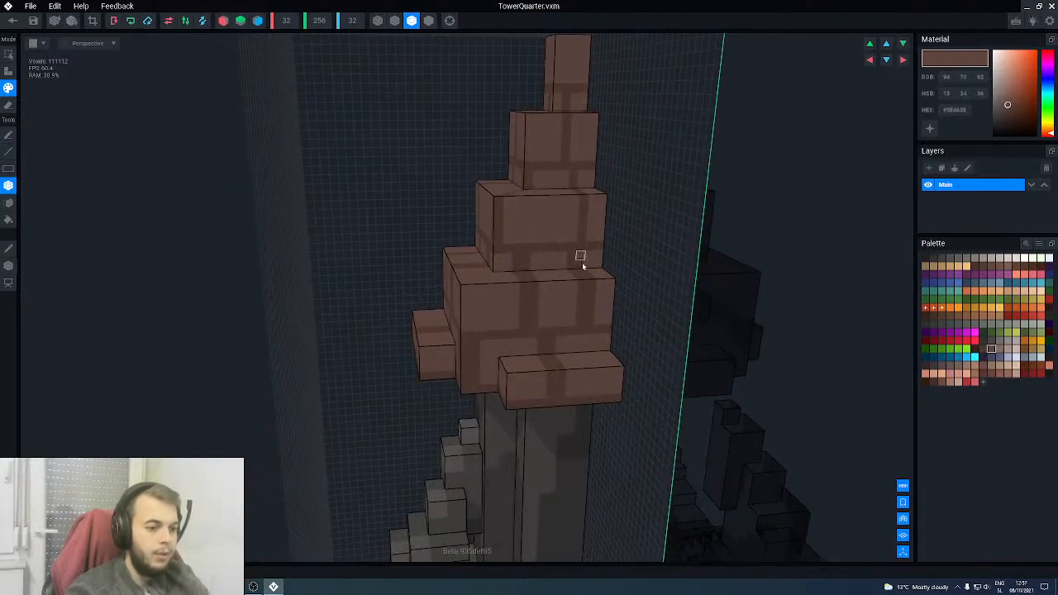
# - Shift the vertical joint on one face of the widest roof tier towards the corner, using #4D372F for the joint and #5E463E for the brick
pyautogui.moveTo(588, 321); pyautogui.dragTo(533, 285, button='right')
pyautogui.moveTo(545, 222); pyautogui.dragTo(484, 265, button='right')
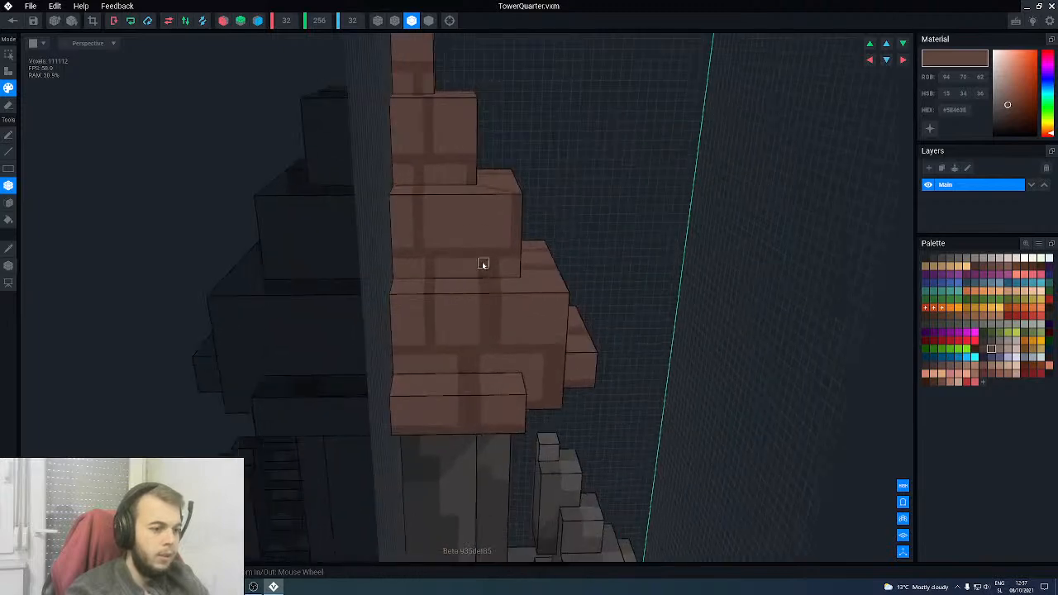
pyautogui.moveTo(483, 339); pyautogui.dragTo(503, 320, button='right')
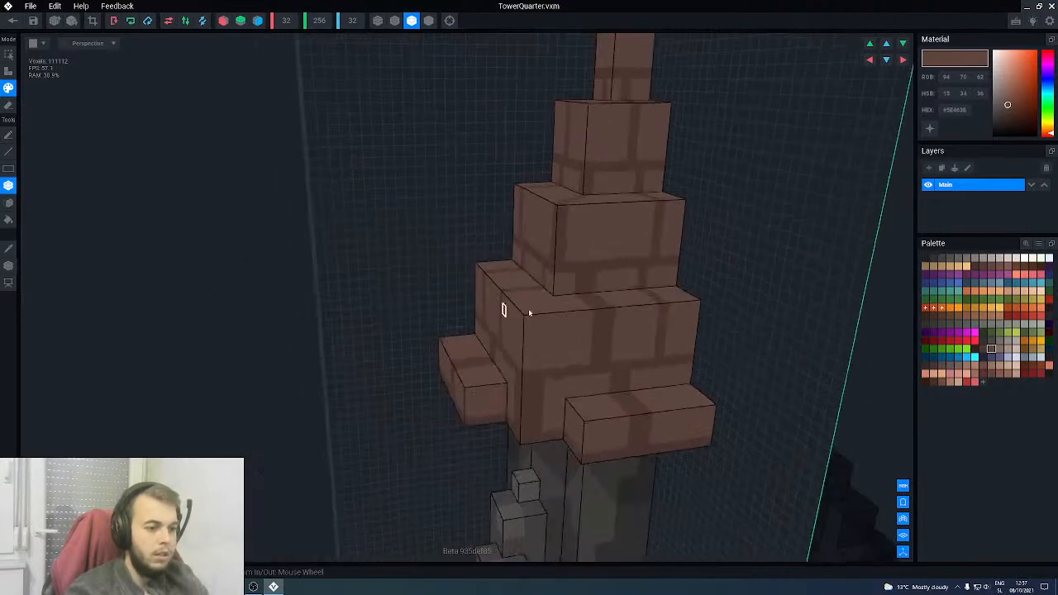
pyautogui.moveTo(606, 358); pyautogui.dragTo(479, 313, button='right')
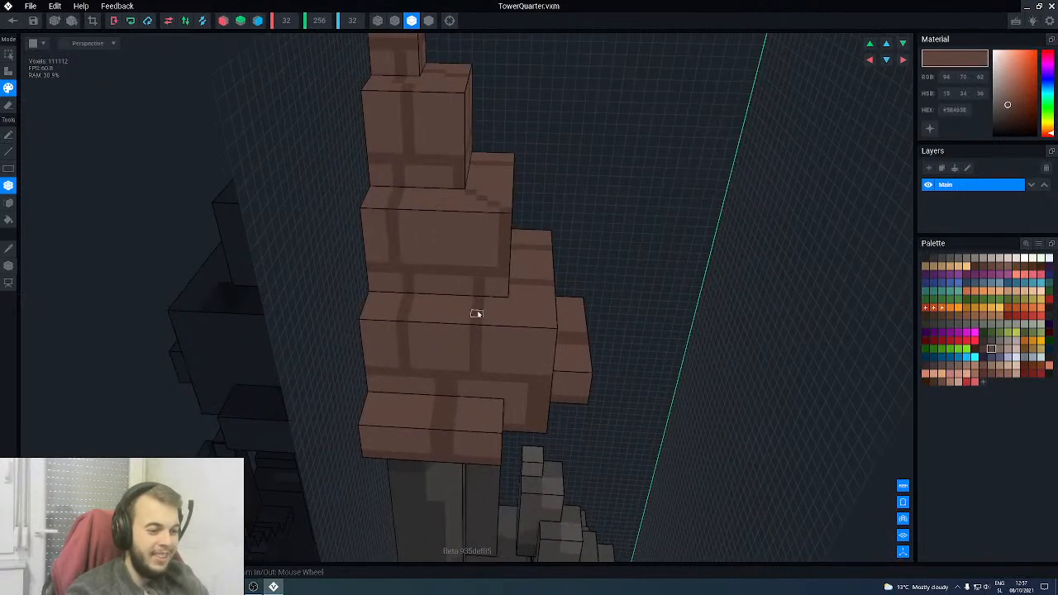
pyautogui.keyDown('alt'); pyautogui.click(480, 313); pyautogui.keyUp('alt')
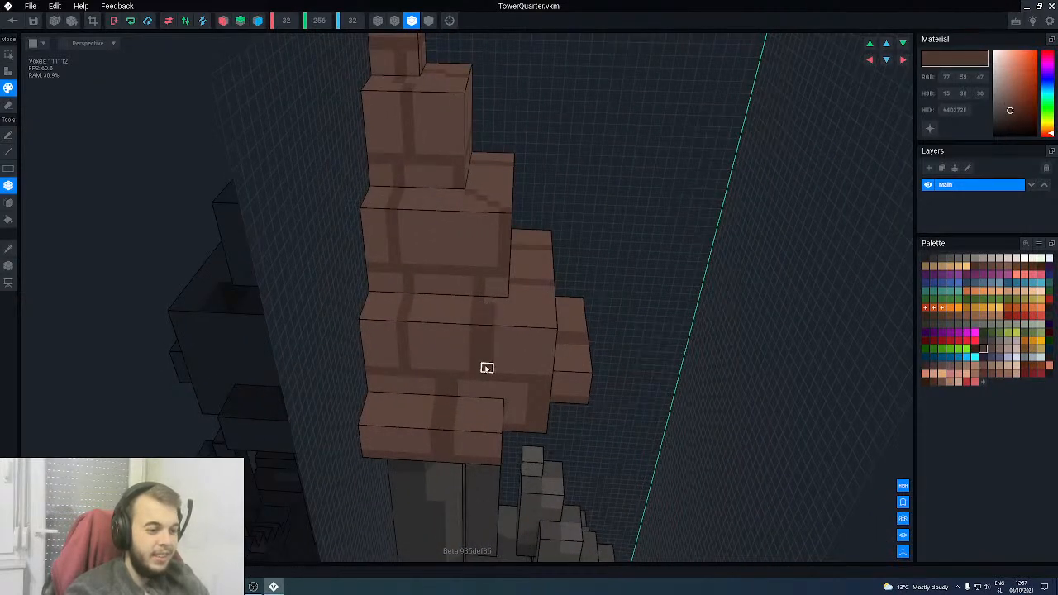
pyautogui.keyDown('alt'); pyautogui.click(464, 339); pyautogui.keyUp('alt')
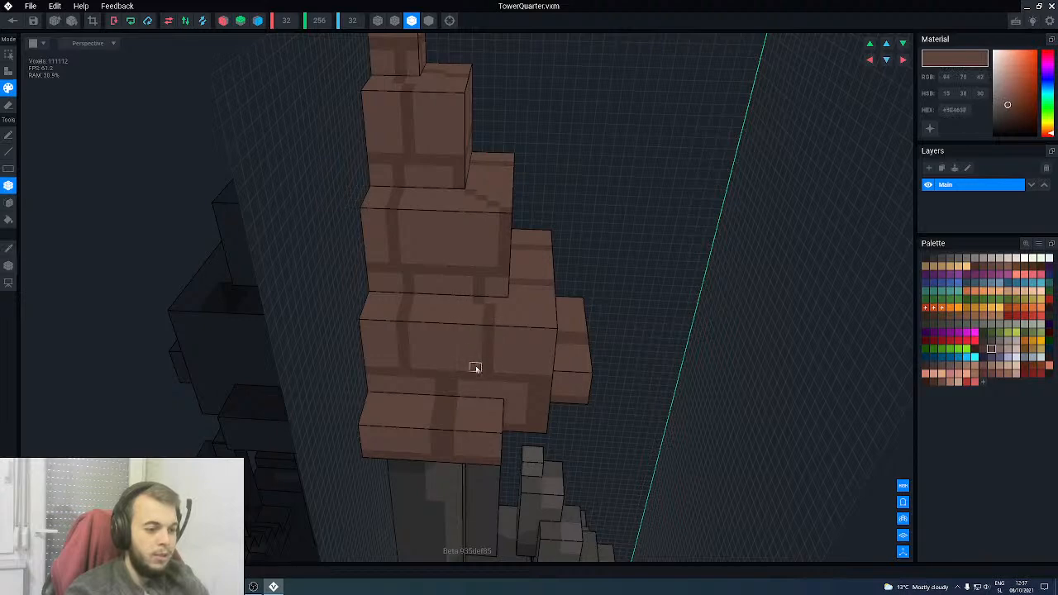
# - Shift the matching vertical joint on the widest tier's adjacent face and top ledge towards the corner, using #4D372F and #5E463E
pyautogui.moveTo(490, 325); pyautogui.dragTo(537, 345, button='right')
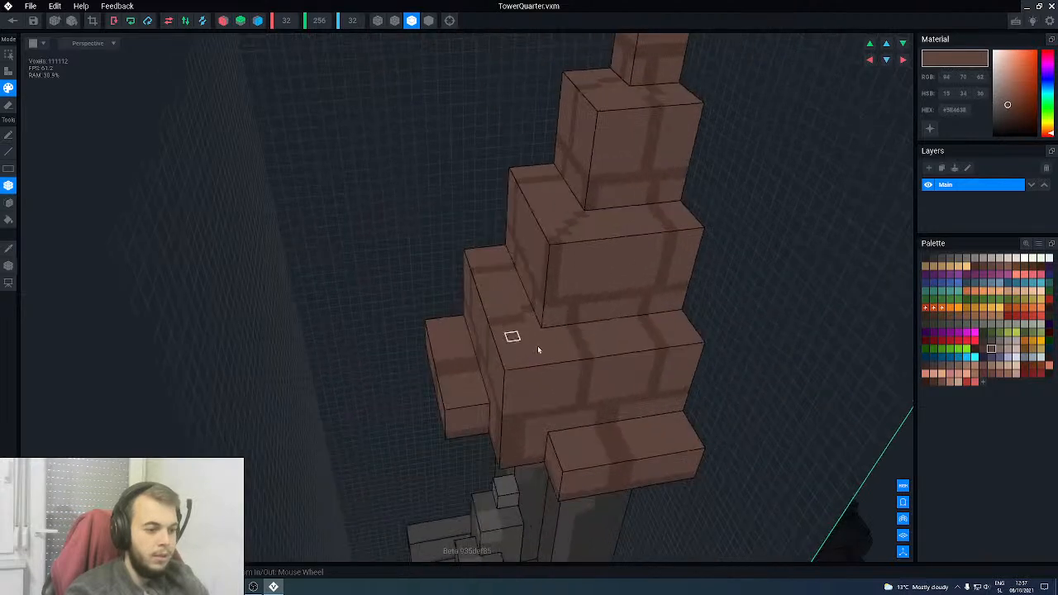
pyautogui.keyDown('alt'); pyautogui.click(581, 342); pyautogui.keyUp('alt')
pyautogui.moveTo(567, 341); pyautogui.dragTo(578, 406)
pyautogui.keyDown('alt'); pyautogui.click(596, 372); pyautogui.keyUp('alt')
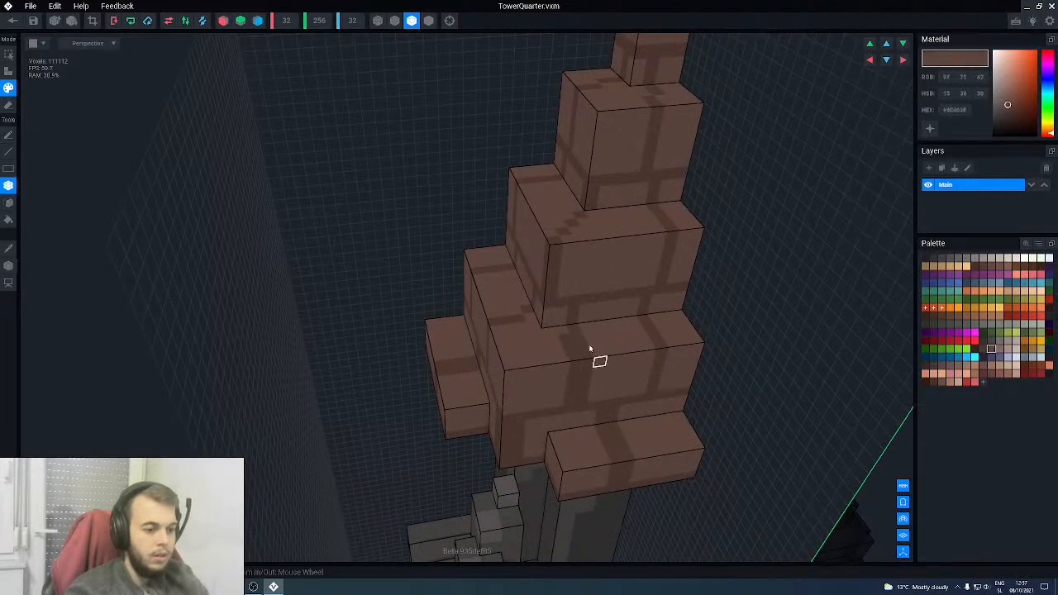
# - Paint two narrow #4D372F vertical joints near the ends of one eaves block and cover its middle joint with #5E463E
pyautogui.moveTo(581, 399); pyautogui.dragTo(464, 339, button='right')
pyautogui.scroll(2, 451, 372)
pyautogui.moveTo(474, 381); pyautogui.dragTo(442, 358, button='right')
pyautogui.keyDown('alt'); pyautogui.click(414, 335); pyautogui.keyUp('alt')
pyautogui.moveTo(595, 360); pyautogui.dragTo(620, 360, button='right')
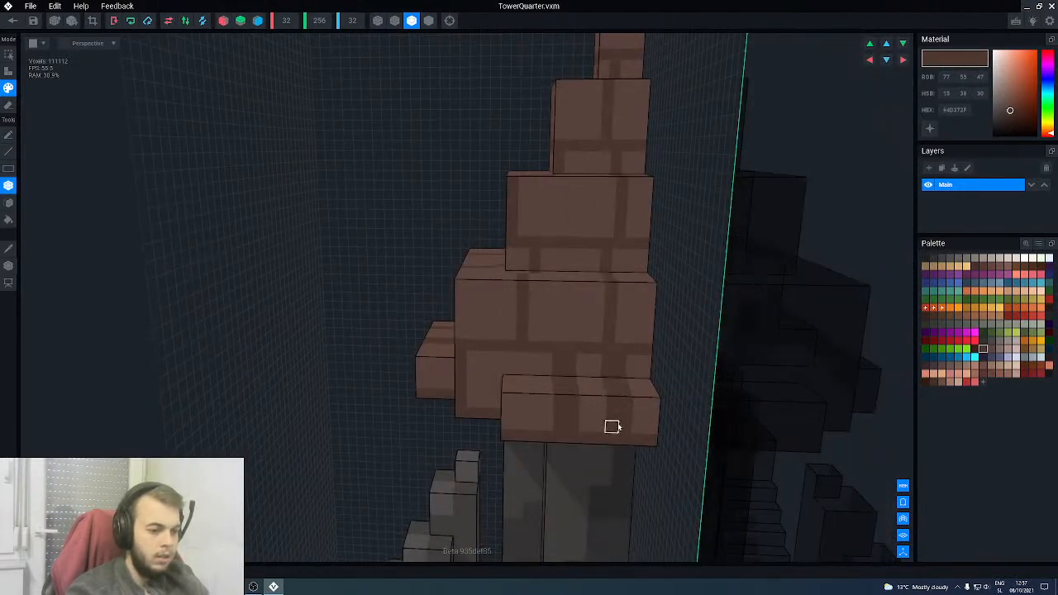
pyautogui.moveTo(537, 365); pyautogui.dragTo(534, 428)
pyautogui.keyDown('alt'); pyautogui.click(582, 402); pyautogui.keyUp('alt')
pyautogui.moveTo(559, 365); pyautogui.dragTo(571, 418)
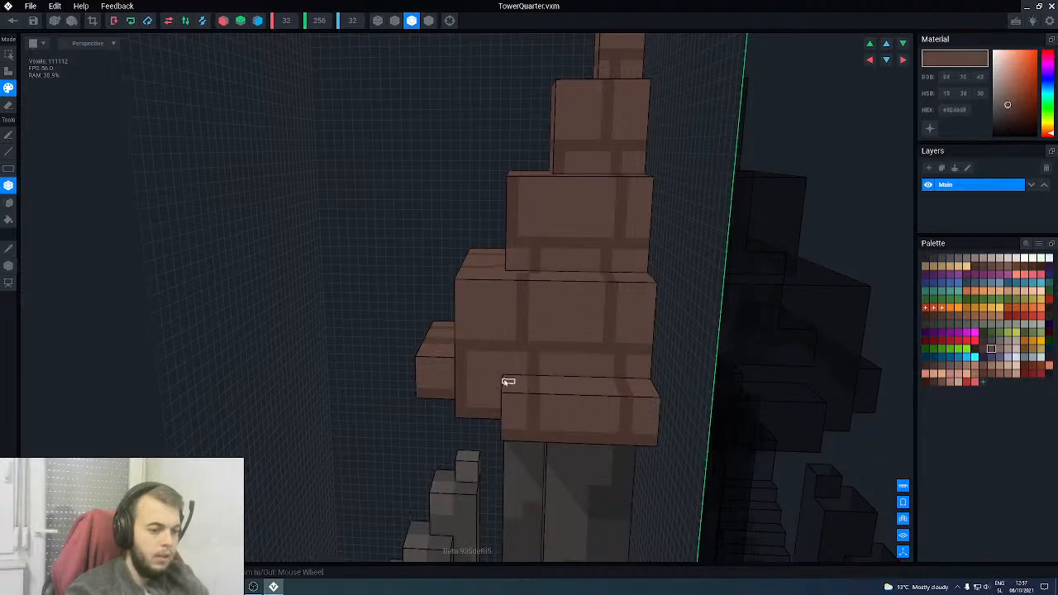
# - Adjust the short vertical joint in the widest tier's lower row, just above the reworked eaves block, using #4D372F and #5E463E
pyautogui.keyDown('alt'); pyautogui.click(537, 373); pyautogui.keyUp('alt')
pyautogui.moveTo(547, 349); pyautogui.dragTo(543, 349, button='right')
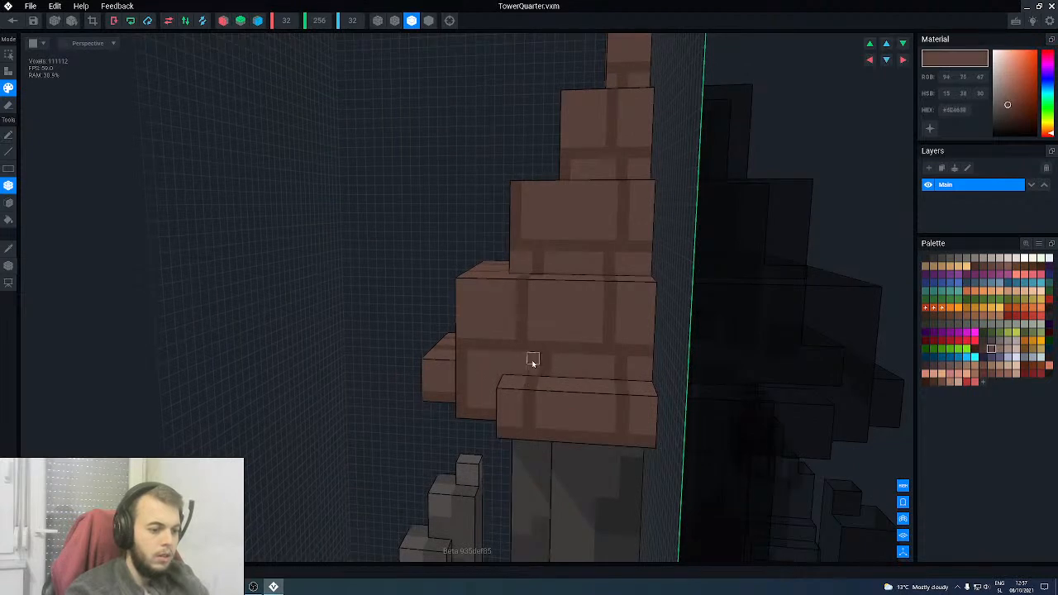
pyautogui.moveTo(534, 361); pyautogui.dragTo(541, 383, button='right')
pyautogui.keyDown('alt'); pyautogui.click(538, 382); pyautogui.keyUp('alt')
pyautogui.keyDown('alt'); pyautogui.click(537, 380); pyautogui.keyUp('alt')
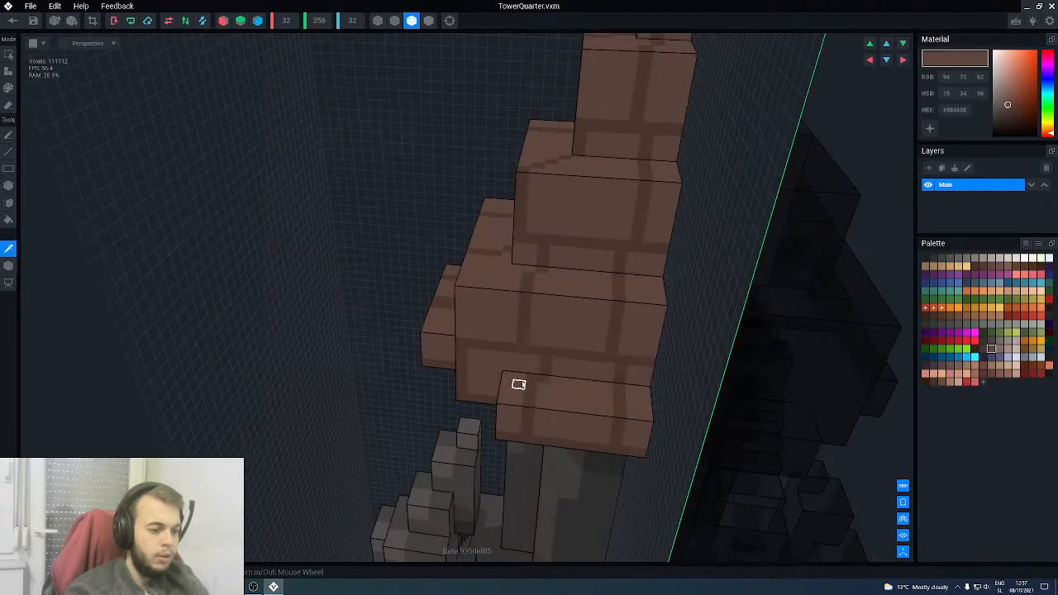
pyautogui.moveTo(484, 373); pyautogui.dragTo(520, 384, button='right')
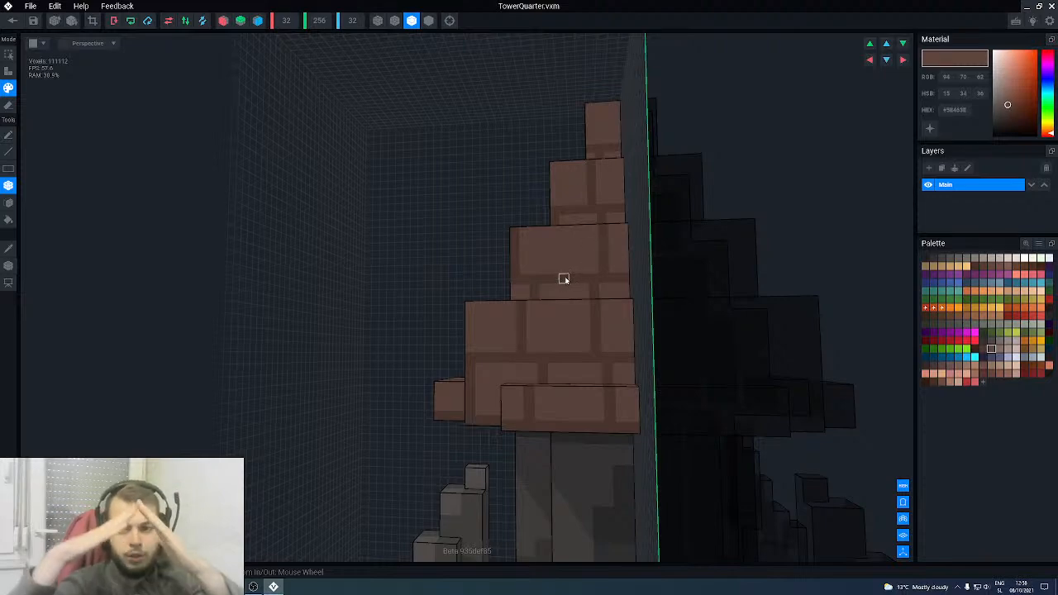
# - Add a #4D372F vertical joint near the corner end of the other eaves block and paint over its middle joint with #5E463E
pyautogui.moveTo(504, 307); pyautogui.dragTo(505, 308, button='right')
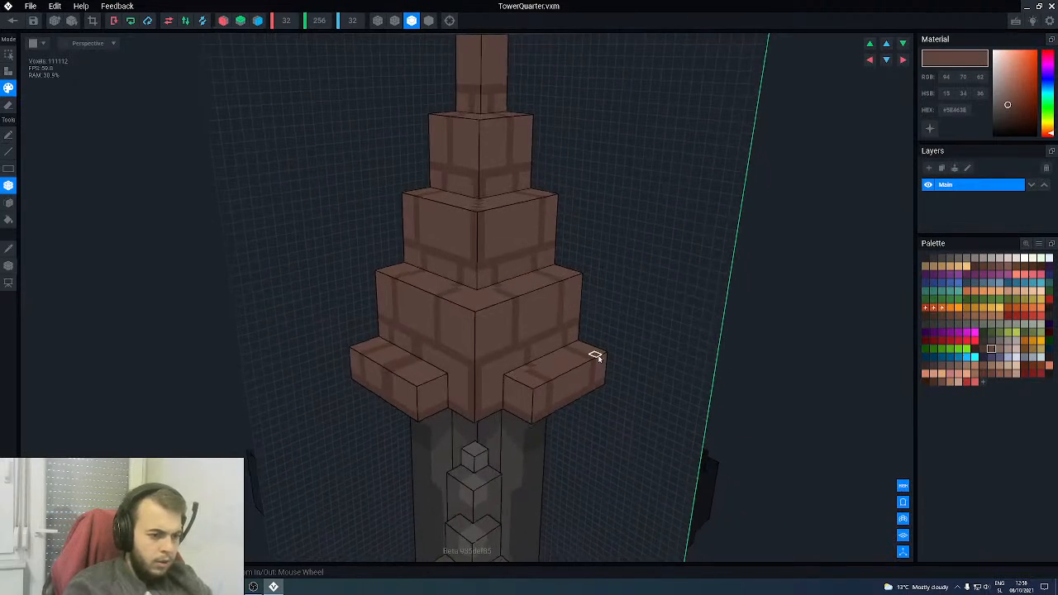
pyautogui.moveTo(358, 364); pyautogui.dragTo(384, 363, button='right')
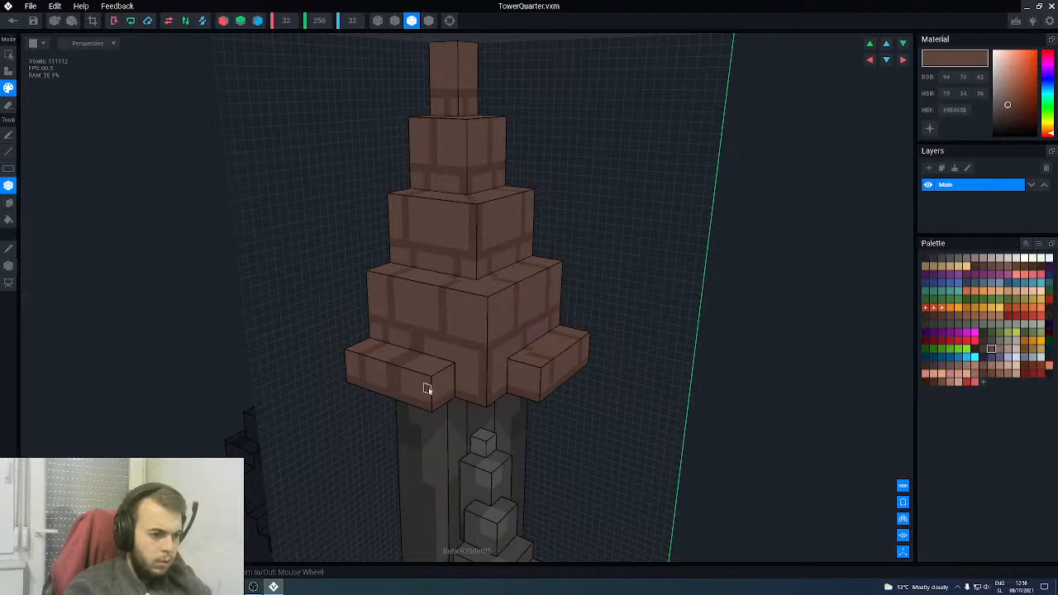
pyautogui.moveTo(427, 389); pyautogui.dragTo(427, 388, button='right')
pyautogui.scroll(2, 417, 398)
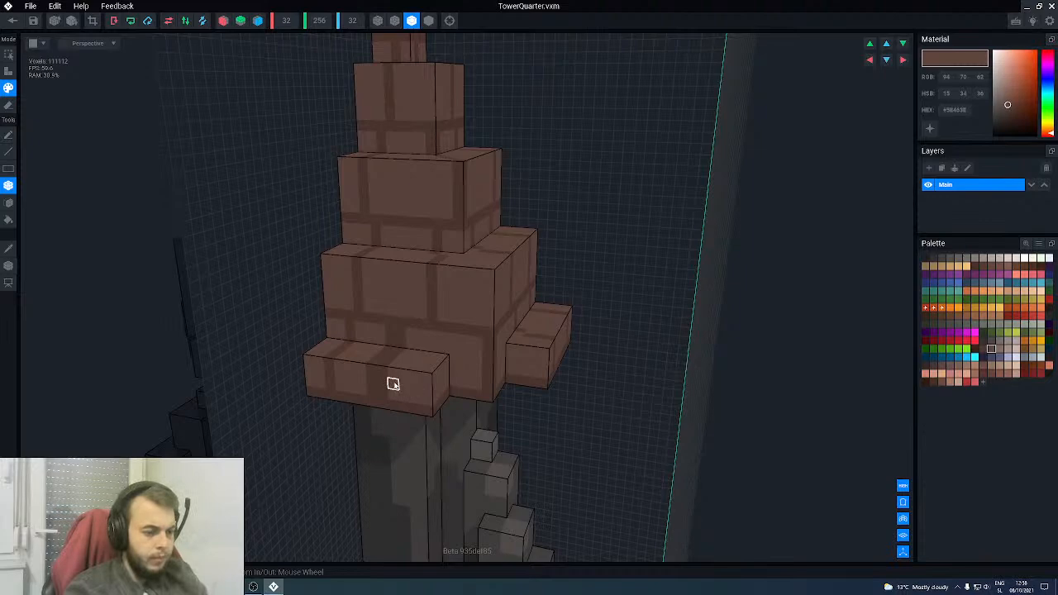
pyautogui.keyDown('alt'); pyautogui.click(376, 385); pyautogui.keyUp('alt')
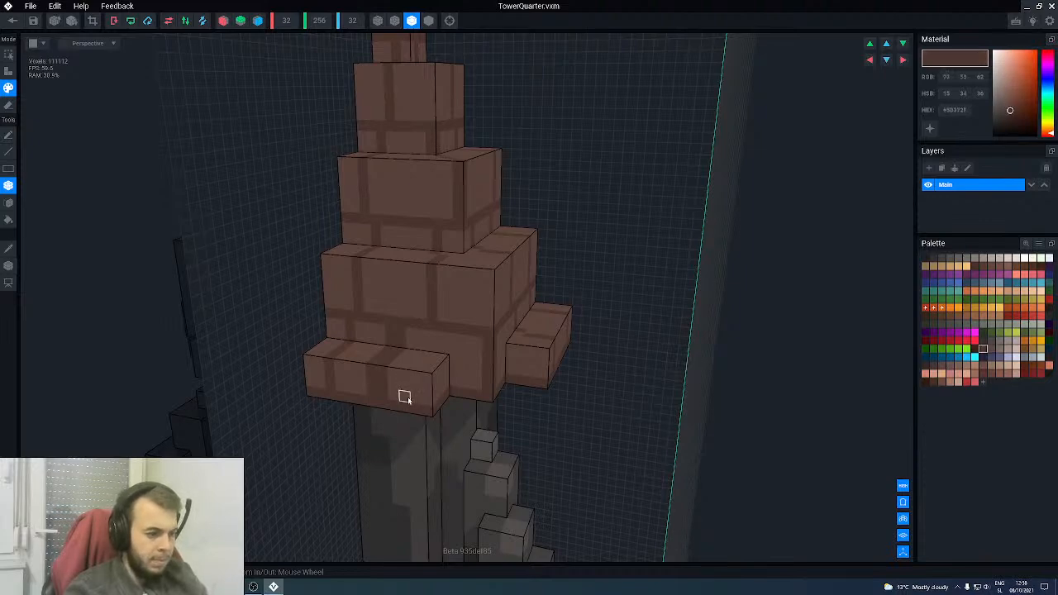
pyautogui.click(408, 377)
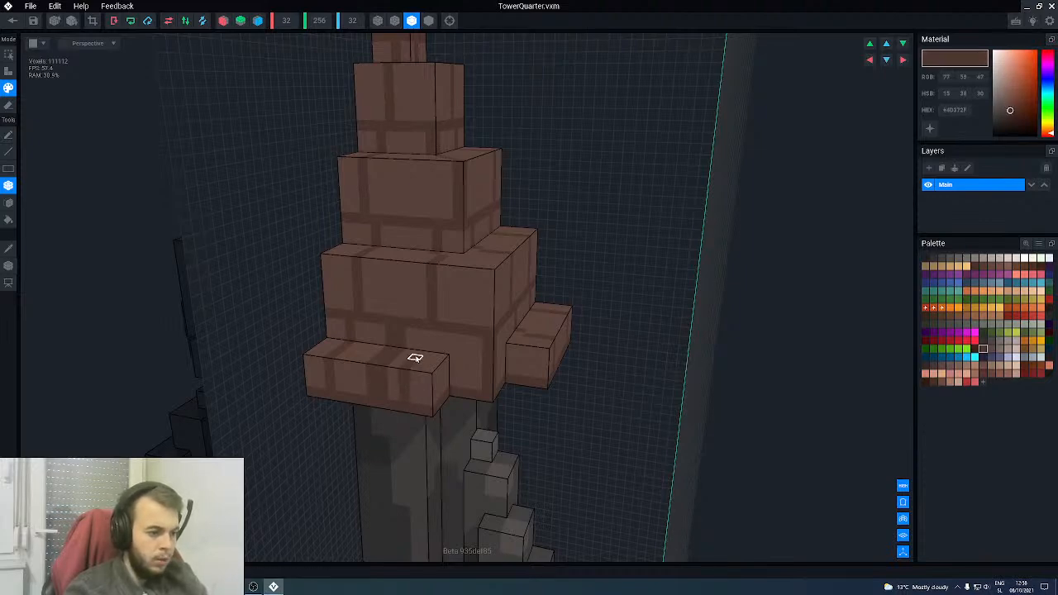
pyautogui.moveTo(415, 358); pyautogui.dragTo(406, 349, button='right')
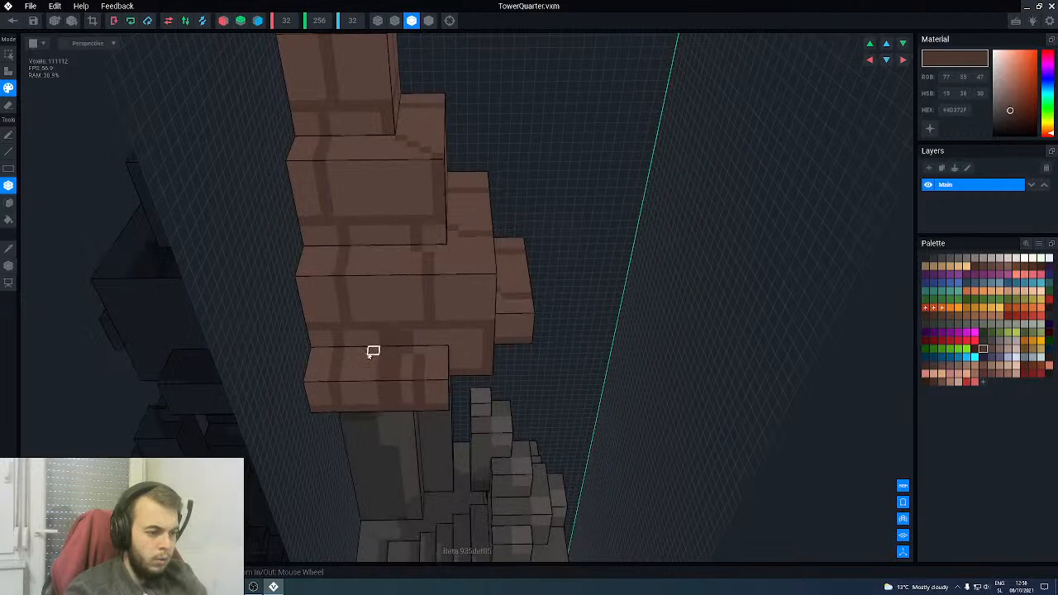
pyautogui.keyDown('alt'); pyautogui.click(372, 355); pyautogui.keyUp('alt')
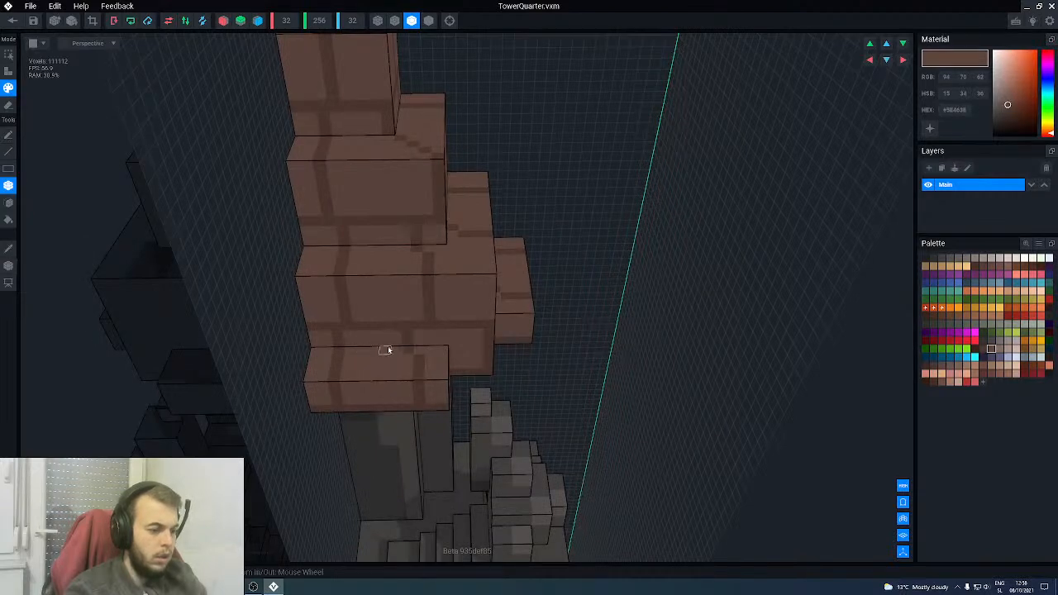
pyautogui.moveTo(396, 337); pyautogui.dragTo(404, 339, button='right')
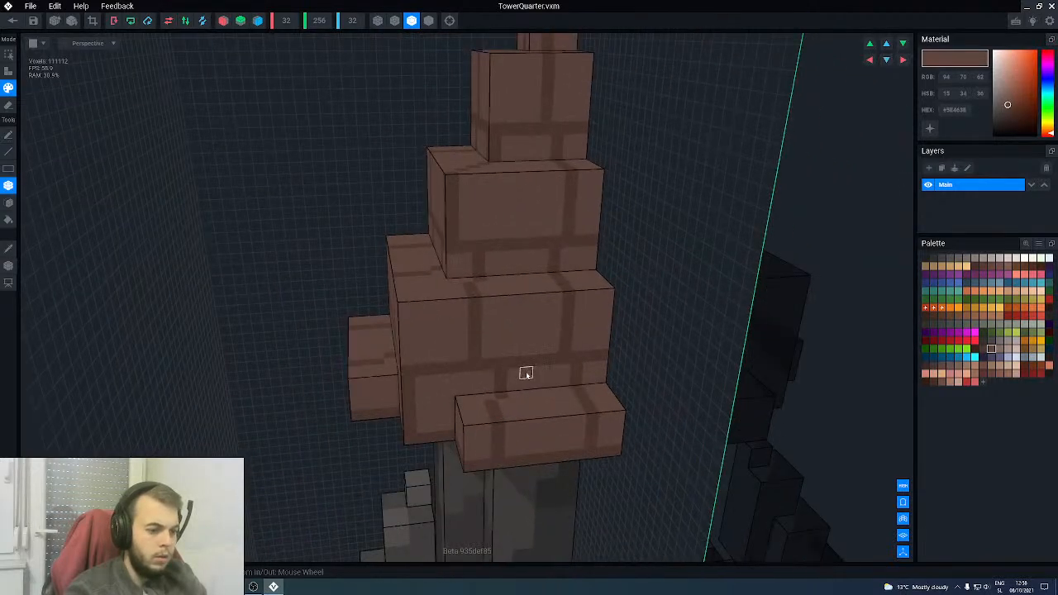
# - Sample the dark grey #302F2F from the pillar below the roof and switch to the Line tool
pyautogui.moveTo(482, 377); pyautogui.dragTo(313, 387, button='right')
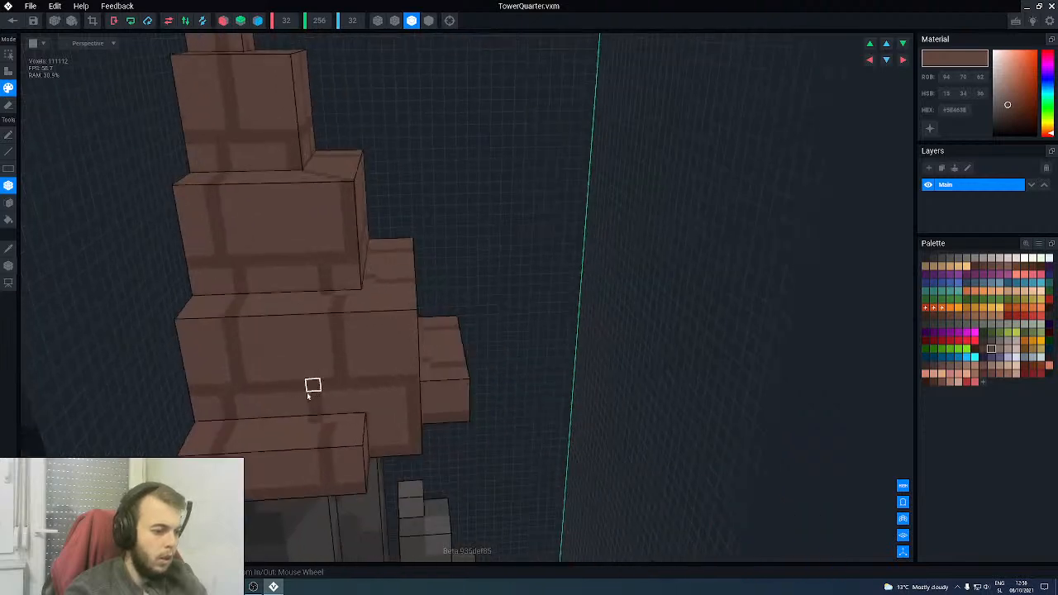
pyautogui.scroll(-8, 359, 369)
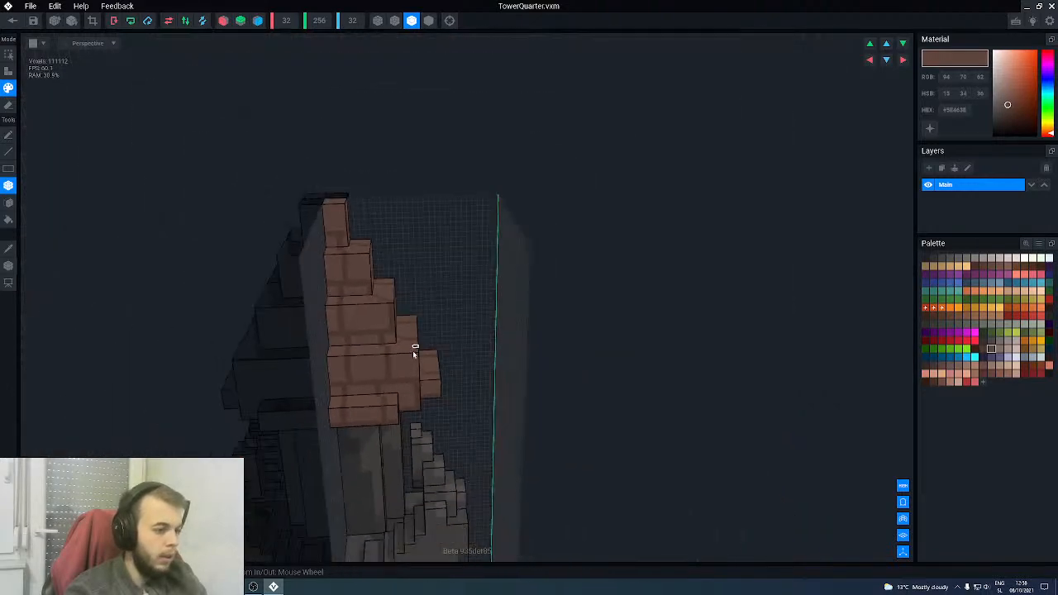
pyautogui.moveTo(411, 347); pyautogui.dragTo(416, 358, button='right')
pyautogui.moveTo(416, 359); pyautogui.dragTo(431, 324, button='middle')
pyautogui.moveTo(430, 325); pyautogui.dragTo(442, 382, button='right')
pyautogui.scroll(3, 442, 382)
pyautogui.keyDown('alt'); pyautogui.click(362, 366); pyautogui.keyUp('alt')
pyautogui.moveTo(363, 368); pyautogui.dragTo(405, 395, button='middle')
pyautogui.press('l')
pyautogui.scroll(2, 415, 425)
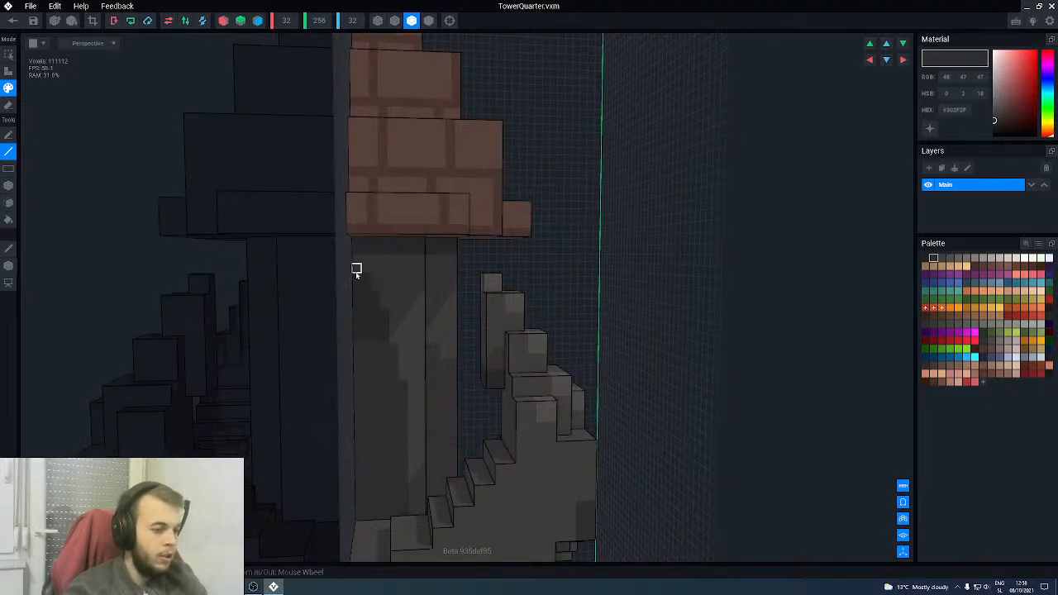
pyautogui.scroll(-3, 356, 444)
pyautogui.moveTo(416, 337); pyautogui.dragTo(471, 384, button='right')
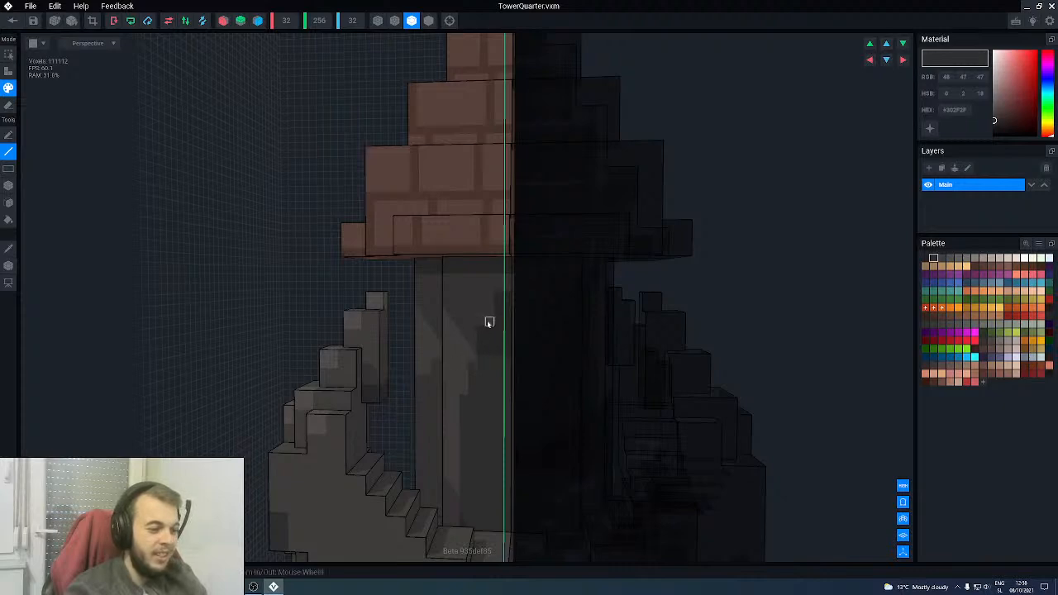
pyautogui.scroll(-2, 474, 364)
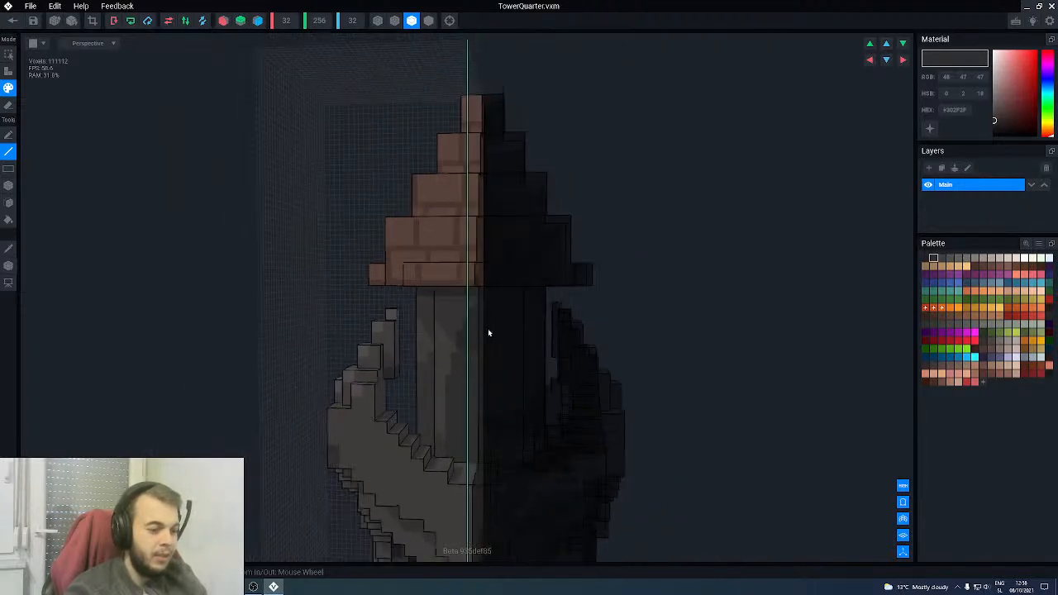
pyautogui.moveTo(448, 379); pyautogui.dragTo(451, 387, button='right')
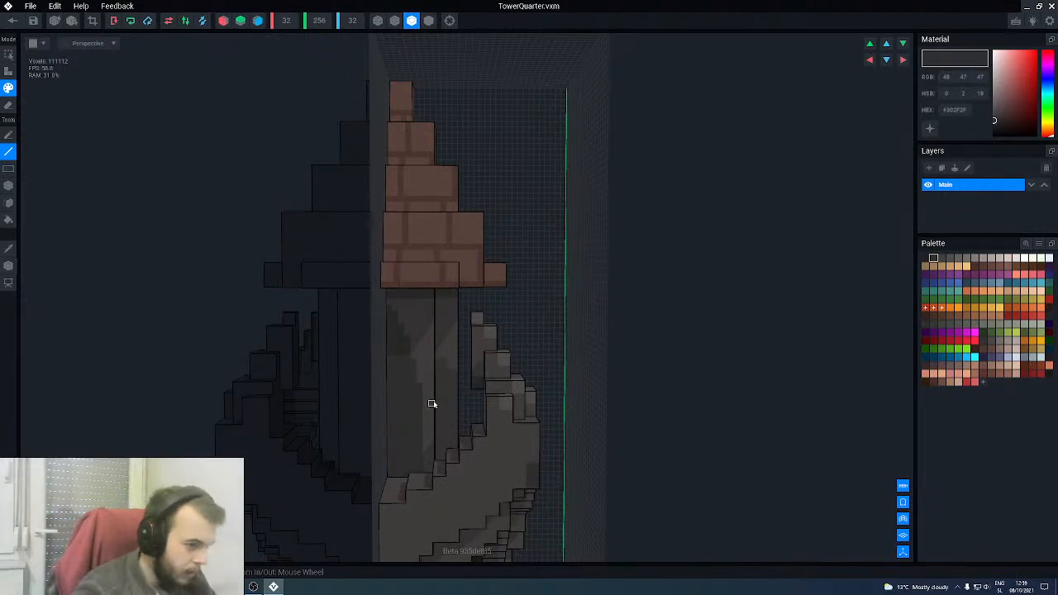
pyautogui.keyDown('alt'); pyautogui.click(434, 401); pyautogui.keyUp('alt')
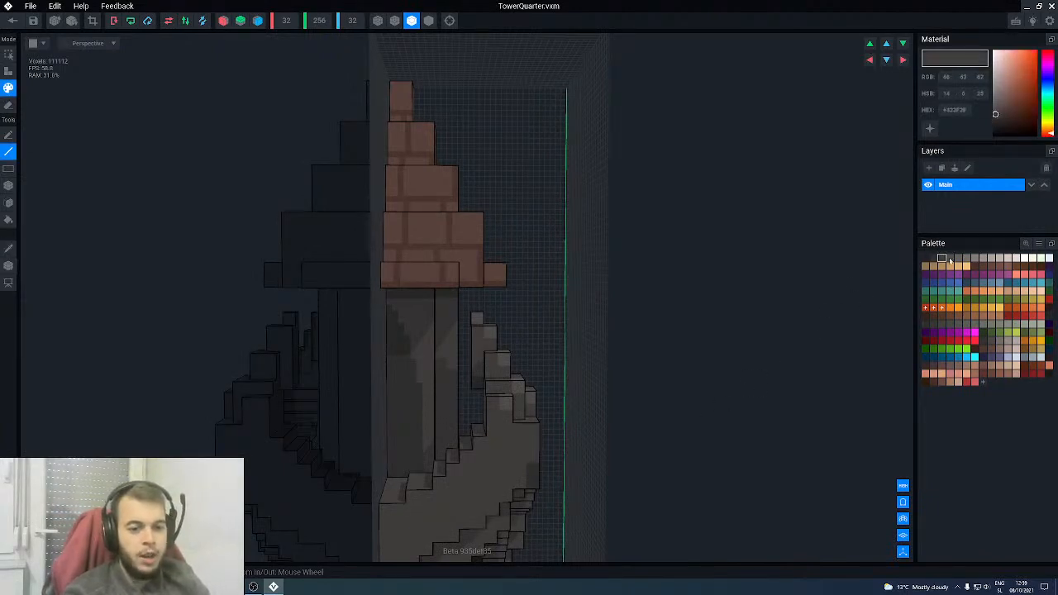
pyautogui.click(952, 259)
pyautogui.moveTo(462, 354); pyautogui.dragTo(558, 331, button='middle')
pyautogui.moveTo(557, 330); pyautogui.dragTo(527, 338, button='right')
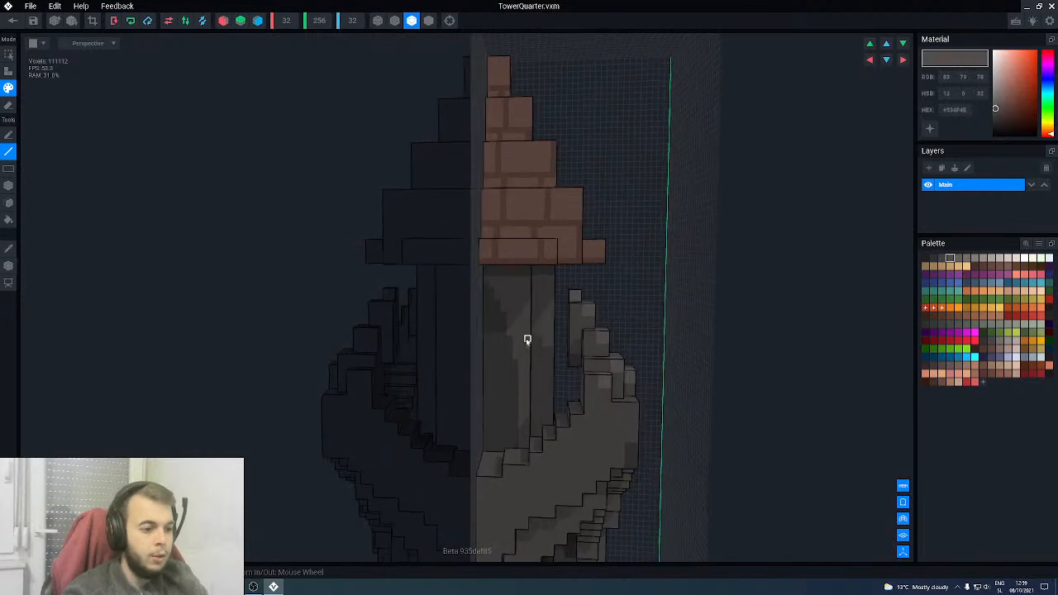
# - Sample #302F2F from the pillar and extend the dark shading on its faces just beneath the eaves with the Line tool
pyautogui.scroll(2, 519, 334)
pyautogui.moveTo(513, 331); pyautogui.dragTo(524, 269, button='middle')
pyautogui.moveTo(525, 270); pyautogui.dragTo(524, 262, button='right')
pyautogui.scroll(2, 525, 268)
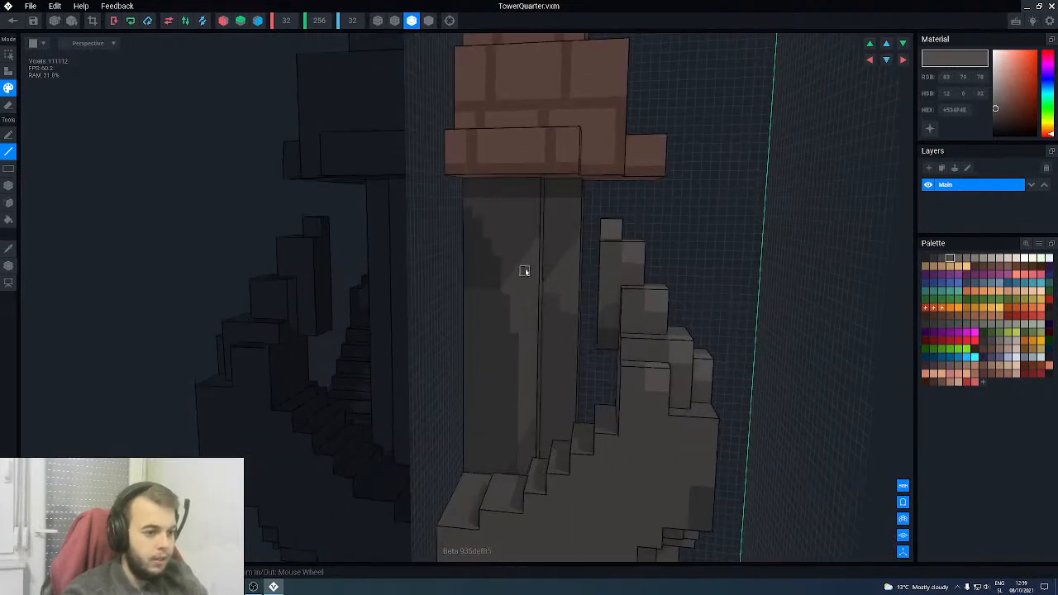
pyautogui.keyDown('alt'); pyautogui.click(520, 198); pyautogui.keyUp('alt')
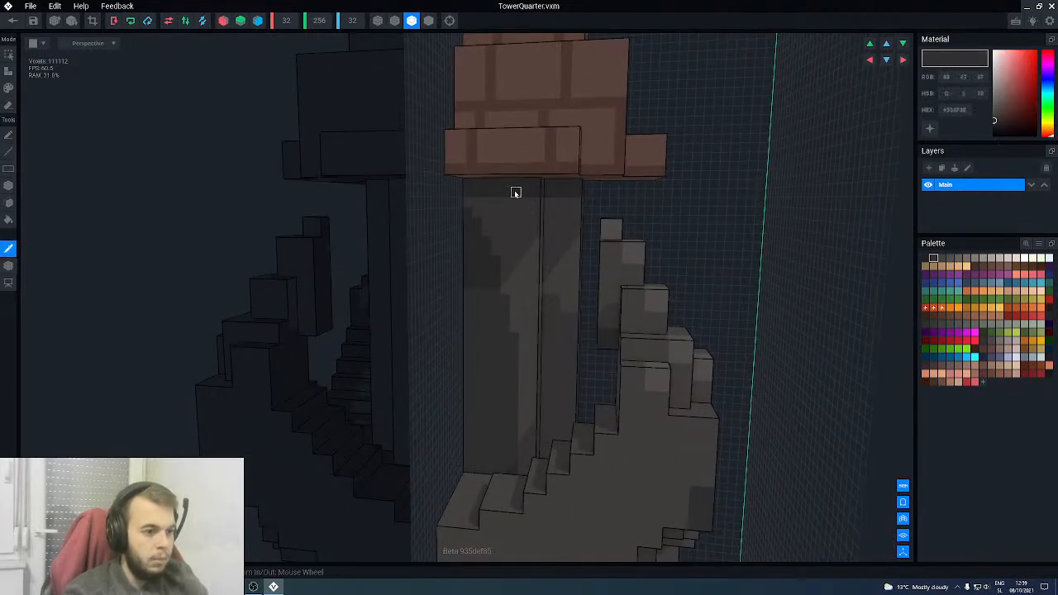
pyautogui.moveTo(522, 241); pyautogui.dragTo(526, 241, button='right')
pyautogui.scroll(2, 527, 242)
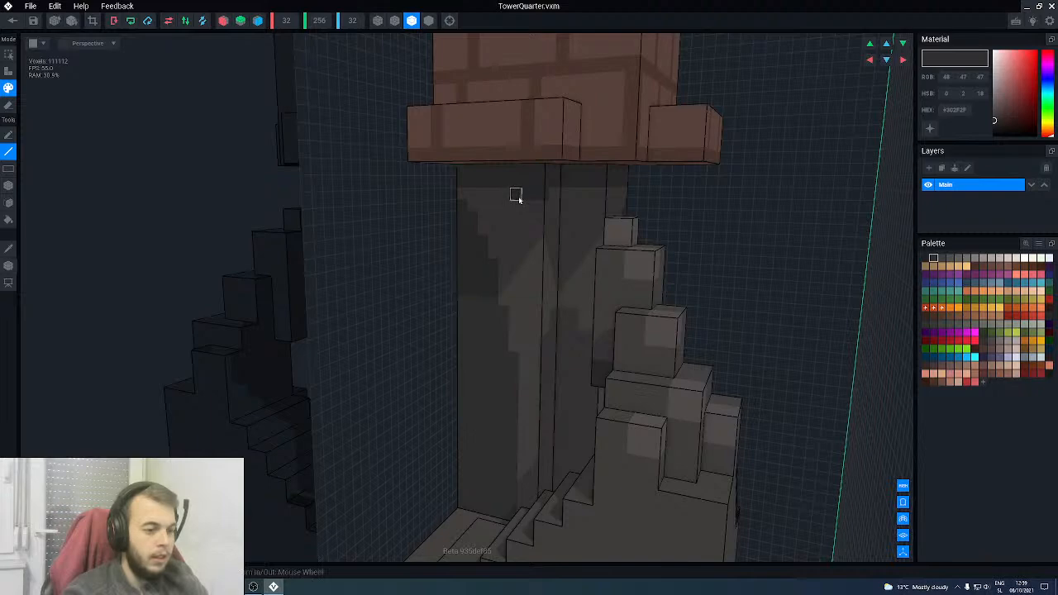
pyautogui.moveTo(515, 193); pyautogui.dragTo(562, 210, button='right')
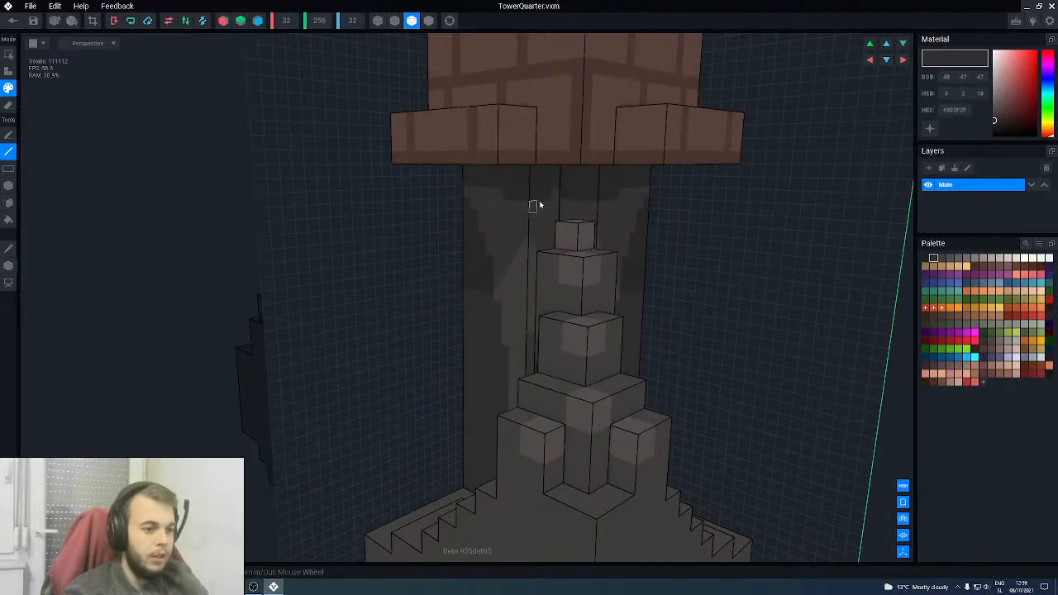
pyautogui.scroll(3, 546, 216)
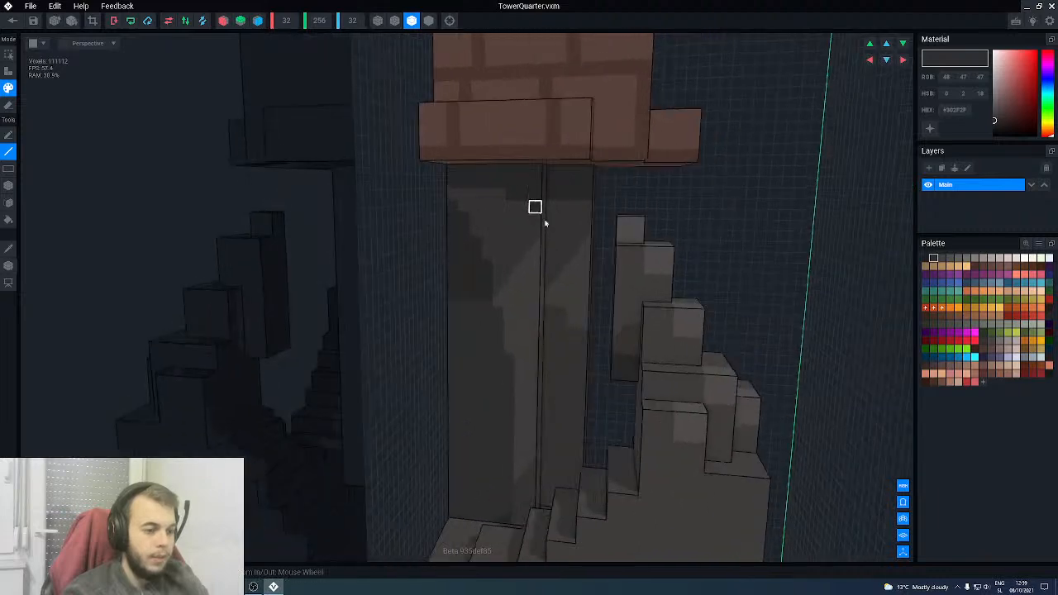
pyautogui.moveTo(565, 212); pyautogui.dragTo(543, 218, button='right')
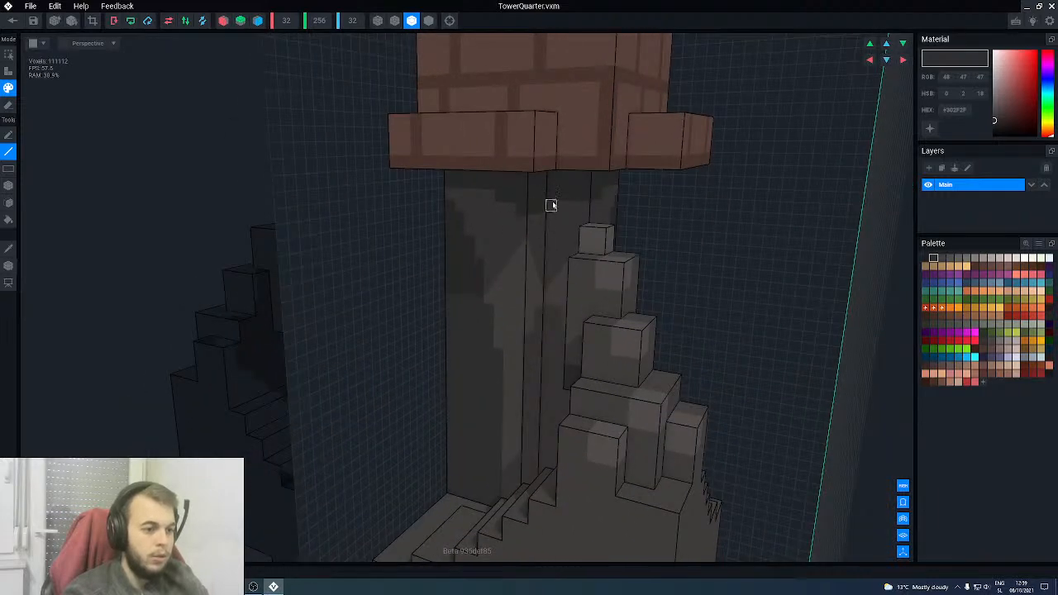
pyautogui.moveTo(560, 216)
pyautogui.mouseDown(button='right')
pyautogui.moveTo(573, 212)
pyautogui.moveTo(538, 229)
pyautogui.moveTo(595, 226)
pyautogui.moveTo(564, 210)
pyautogui.moveTo(553, 228)
pyautogui.mouseUp(button='right')
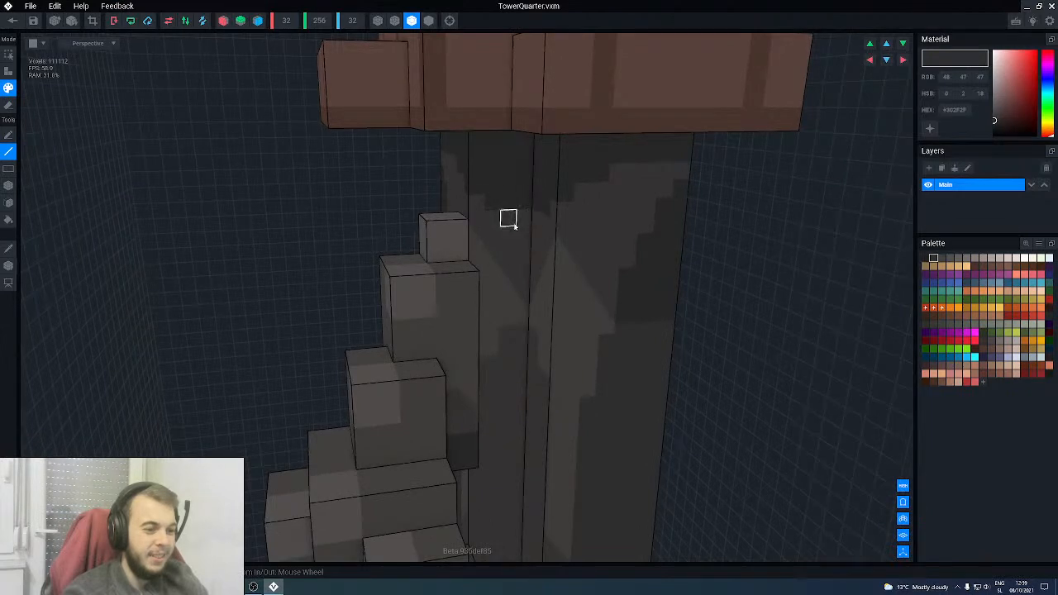
# - Switch to the Voxel tool and taper the #302F2F shading in voxel steps down the pillar's inner corner
pyautogui.press('b')
pyautogui.moveTo(514, 224); pyautogui.dragTo(526, 248)
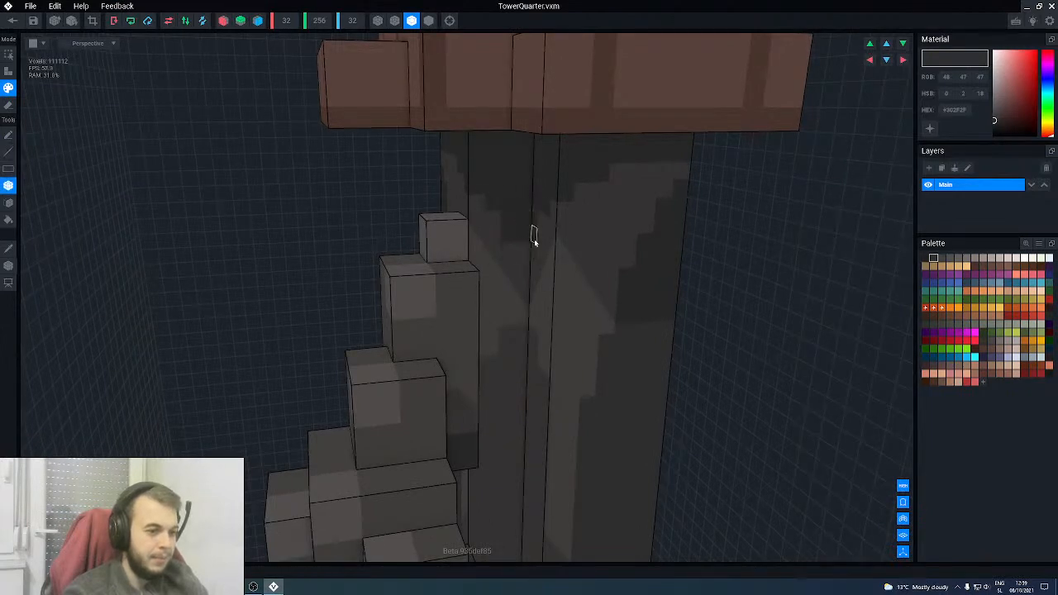
pyautogui.moveTo(534, 237)
pyautogui.mouseDown(button='right')
pyautogui.moveTo(549, 236)
pyautogui.moveTo(532, 257)
pyautogui.moveTo(539, 230)
pyautogui.mouseUp(button='right')
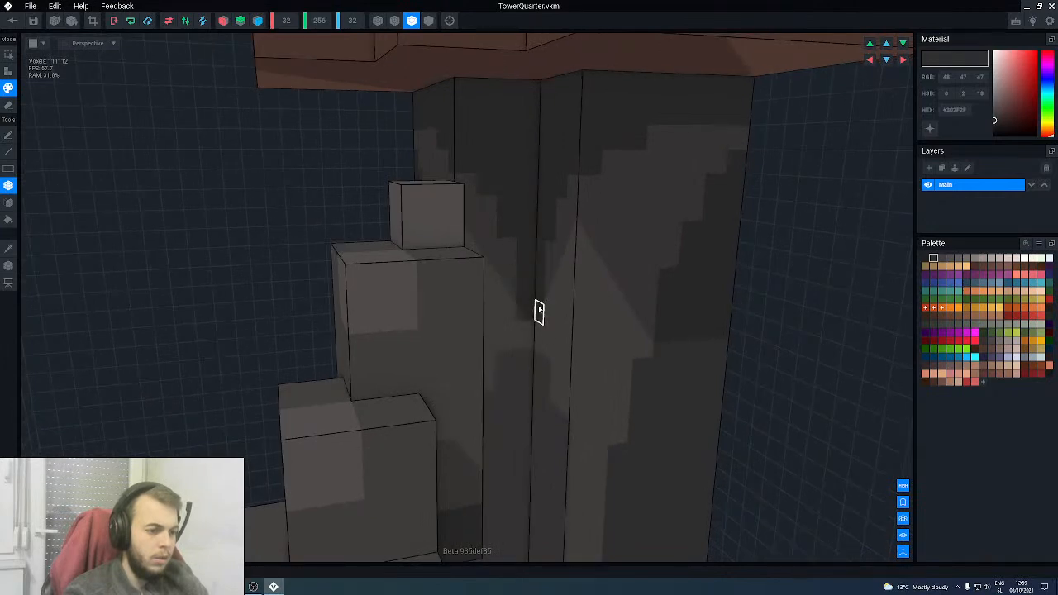
pyautogui.scroll(-5, 536, 312)
pyautogui.moveTo(534, 317); pyautogui.dragTo(504, 274, button='right')
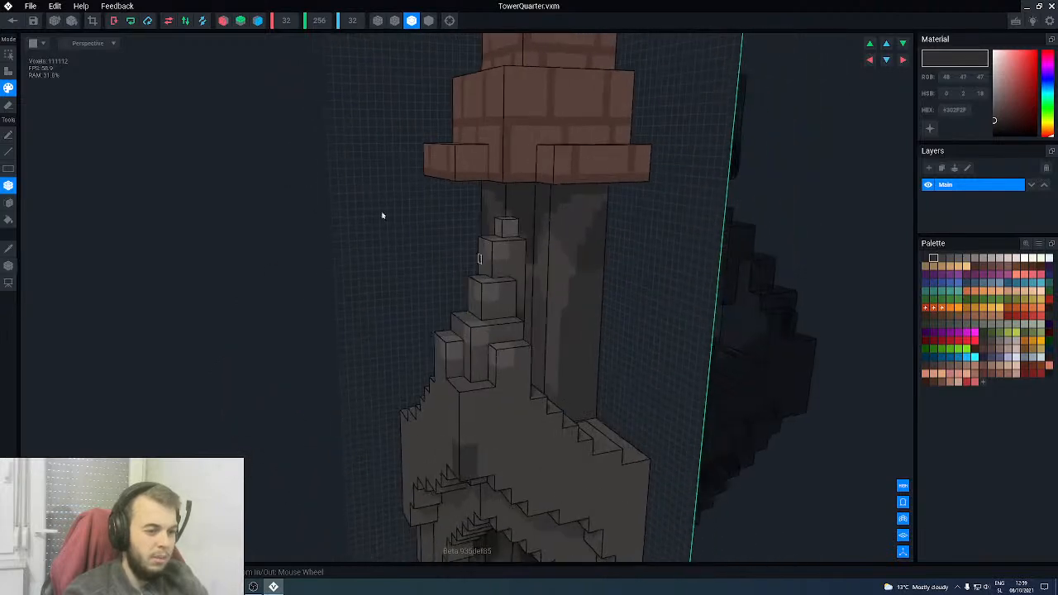
# - Close the TowerQuarter model with its changes saved and return to the Gates of Hell rig
pyautogui.click(12, 23)
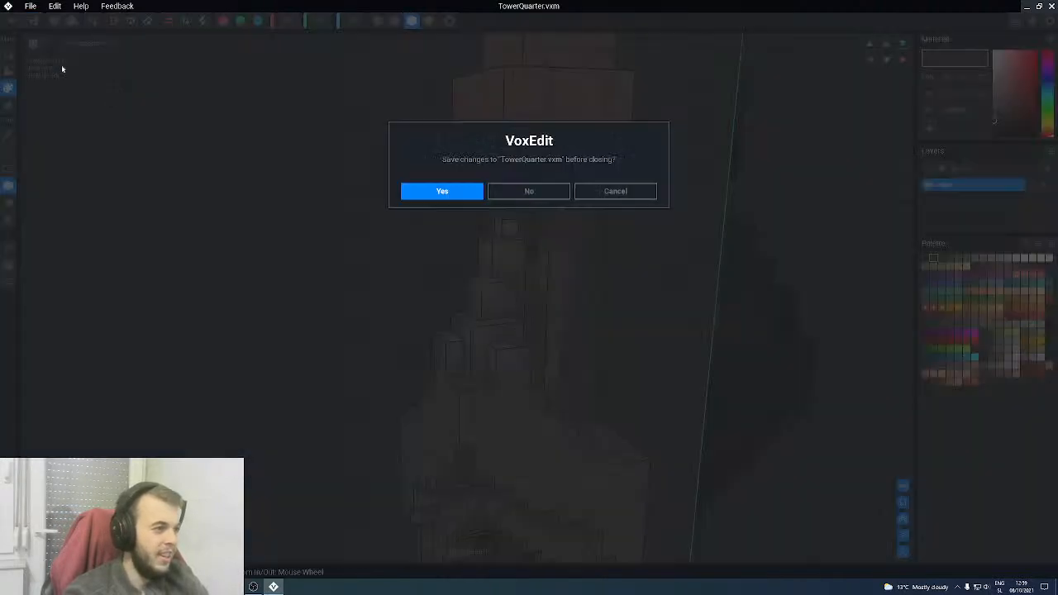
pyautogui.click(451, 195)
pyautogui.moveTo(455, 226); pyautogui.dragTo(490, 150, button='right')
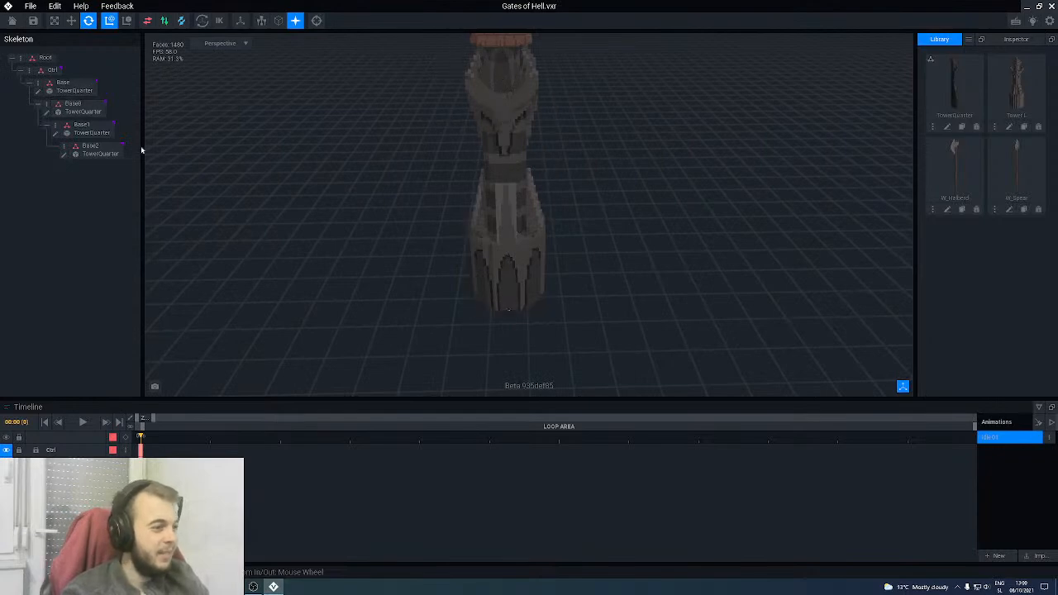
# - Reopen the TowerQuarter model from the rig's Base node and display it with outlined edges around the upper pillar
pyautogui.click(38, 91)
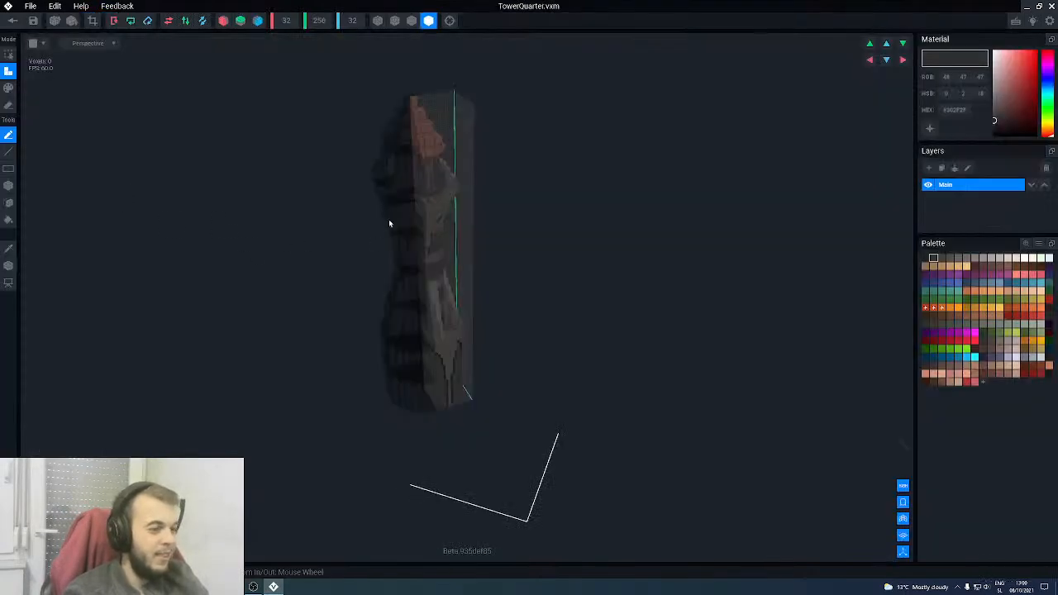
pyautogui.moveTo(385, 237); pyautogui.dragTo(383, 179, button='right')
pyautogui.scroll(3, 437, 165)
pyautogui.moveTo(439, 164); pyautogui.dragTo(449, 224, button='middle')
pyautogui.moveTo(449, 224); pyautogui.dragTo(467, 263, button='right')
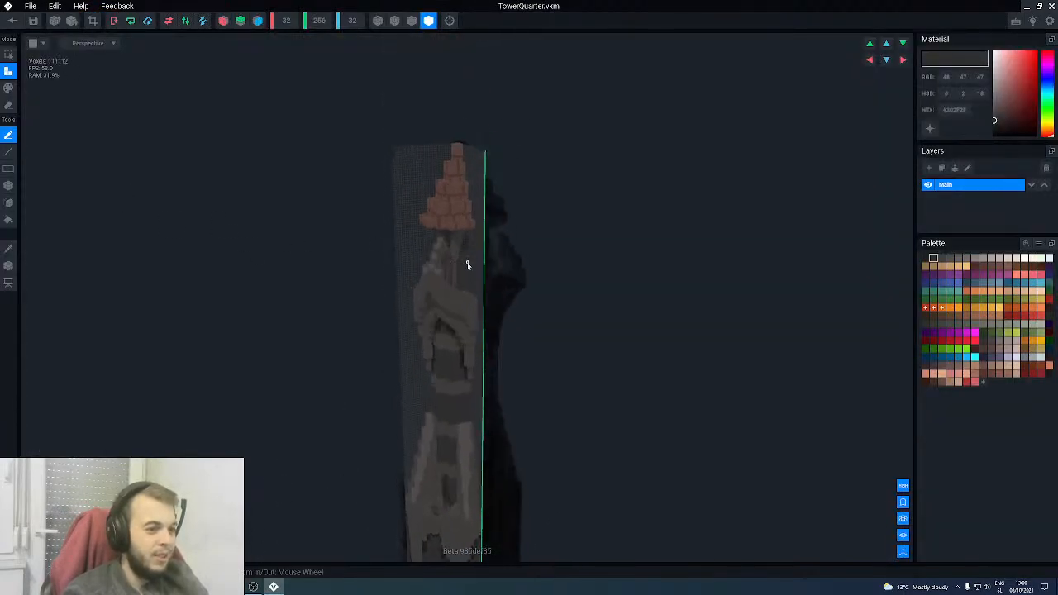
pyautogui.scroll(4, 454, 260)
pyautogui.scroll(2, 454, 259)
pyautogui.click(412, 20)
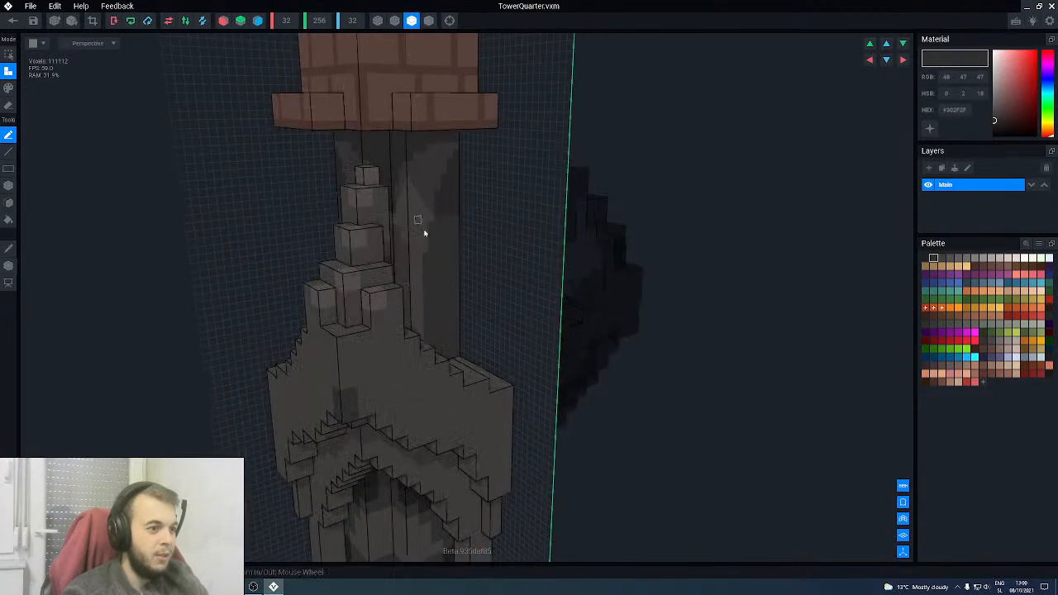
# - Sample #423F3E from the pillar and retouch the edges of the dark shading beside its inner corner
pyautogui.scroll(3, 418, 218)
pyautogui.moveTo(410, 162)
pyautogui.mouseDown(button='right')
pyautogui.moveTo(400, 168)
pyautogui.moveTo(419, 201)
pyautogui.mouseUp(button='right')
pyautogui.keyDown('alt'); pyautogui.click(408, 161); pyautogui.keyUp('alt')
pyautogui.press('p')
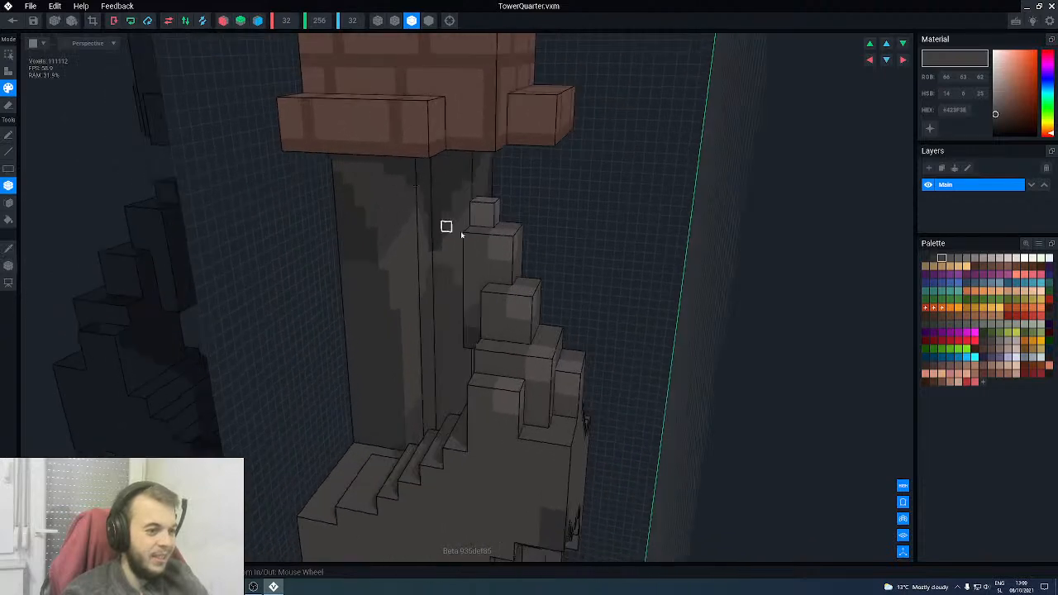
pyautogui.scroll(2, 458, 198)
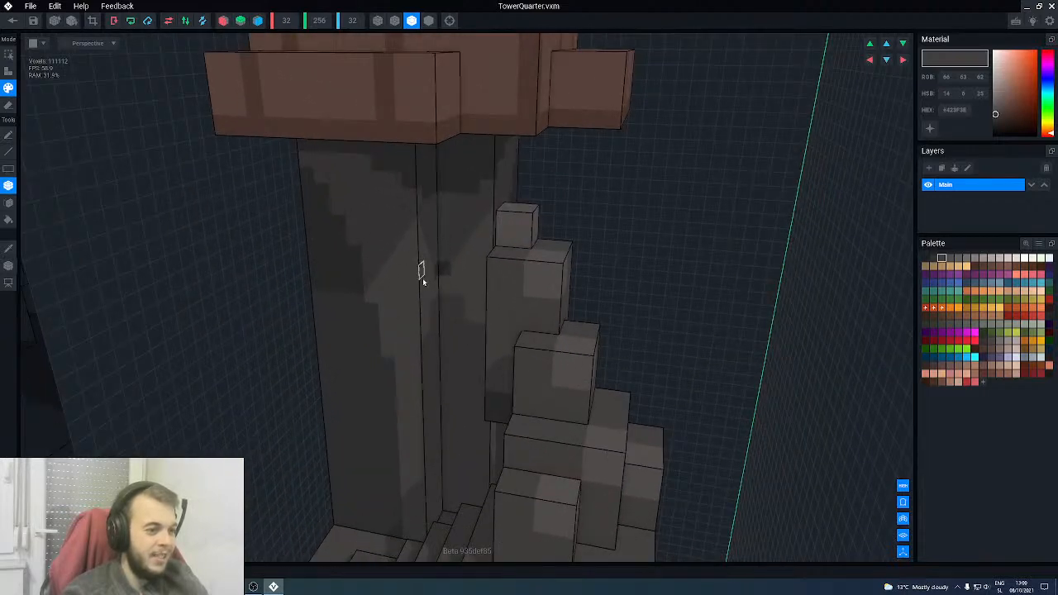
pyautogui.moveTo(428, 217); pyautogui.dragTo(439, 173, button='right')
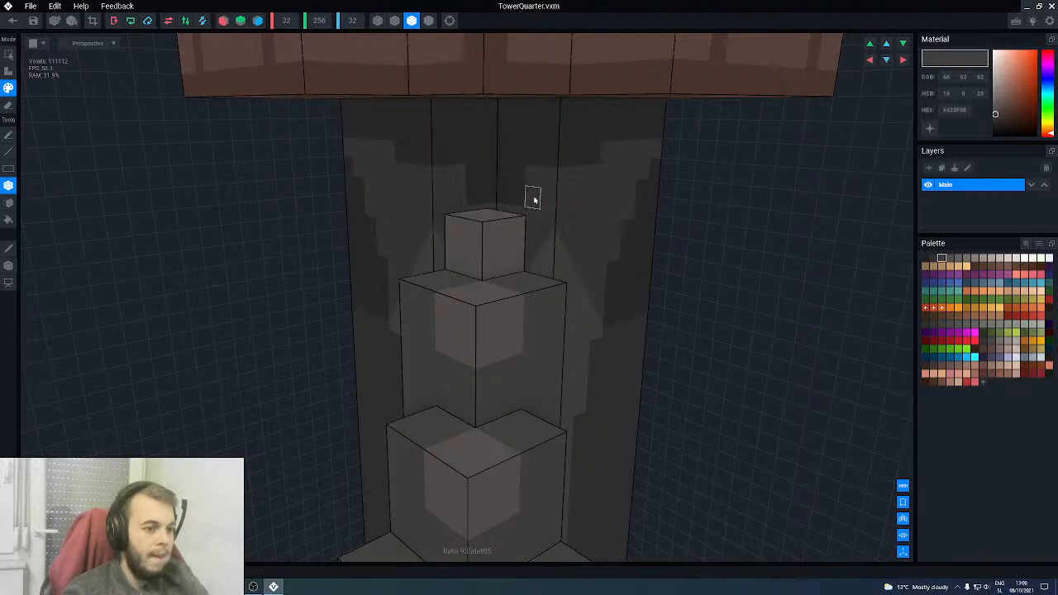
pyautogui.moveTo(465, 194)
pyautogui.mouseDown(button='right')
pyautogui.moveTo(466, 208)
pyautogui.moveTo(484, 191)
pyautogui.mouseUp(button='right')
pyautogui.moveTo(420, 210); pyautogui.dragTo(440, 186, button='right')
# - Paint #534F4E vertical highlight lines down the pillar beneath the roof, along its corner edges
pyautogui.press('i')
pyautogui.click(440, 187)
pyautogui.click(951, 259)
pyautogui.moveTo(517, 224); pyautogui.dragTo(460, 239, button='right')
pyautogui.press('l')
pyautogui.moveTo(382, 202); pyautogui.dragTo(361, 159, button='right')
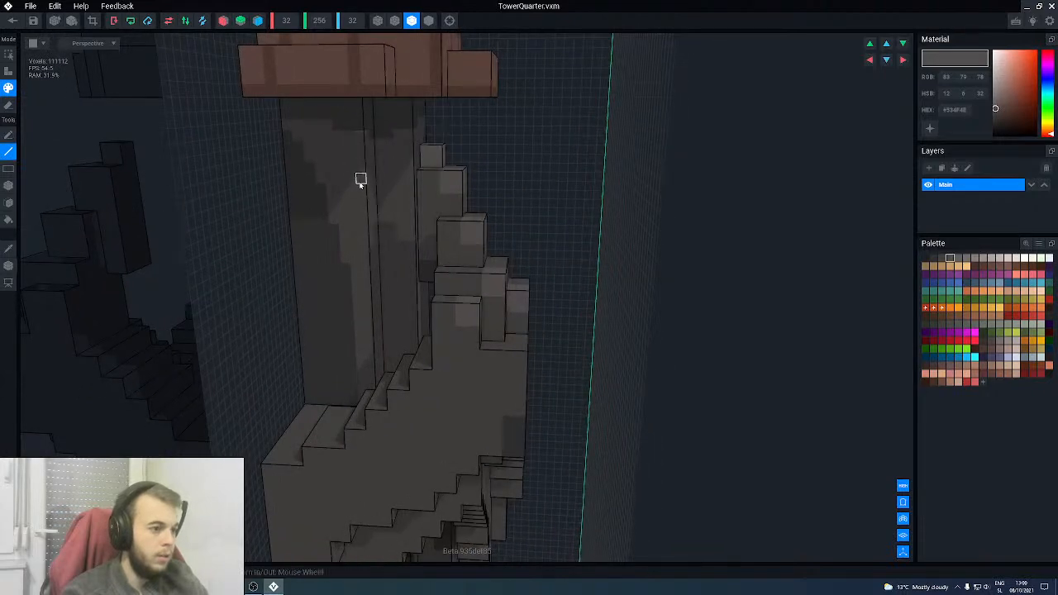
pyautogui.scroll(4, 362, 189)
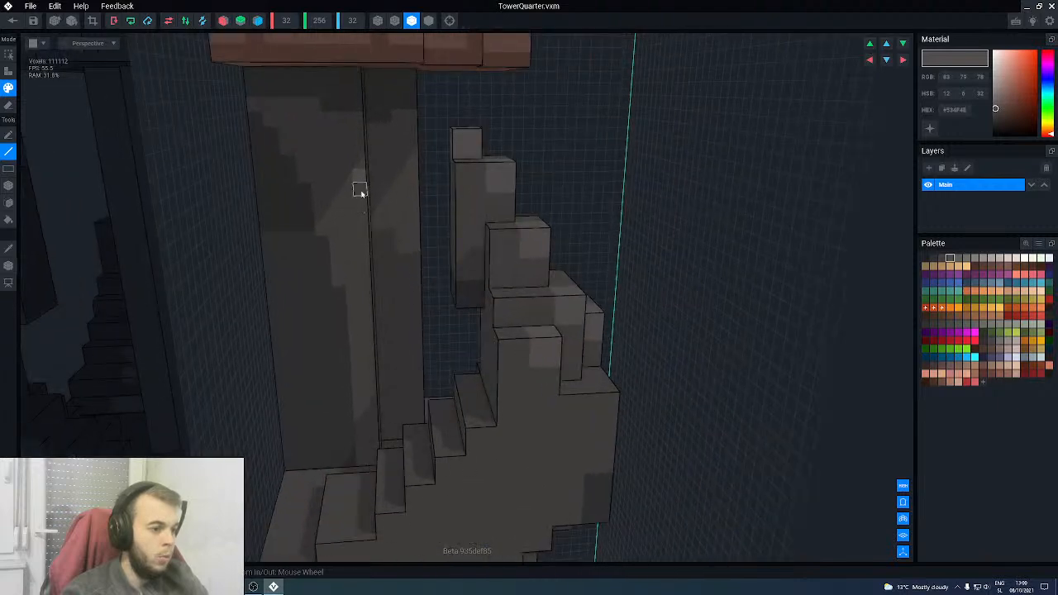
pyautogui.moveTo(367, 241); pyautogui.dragTo(373, 451)
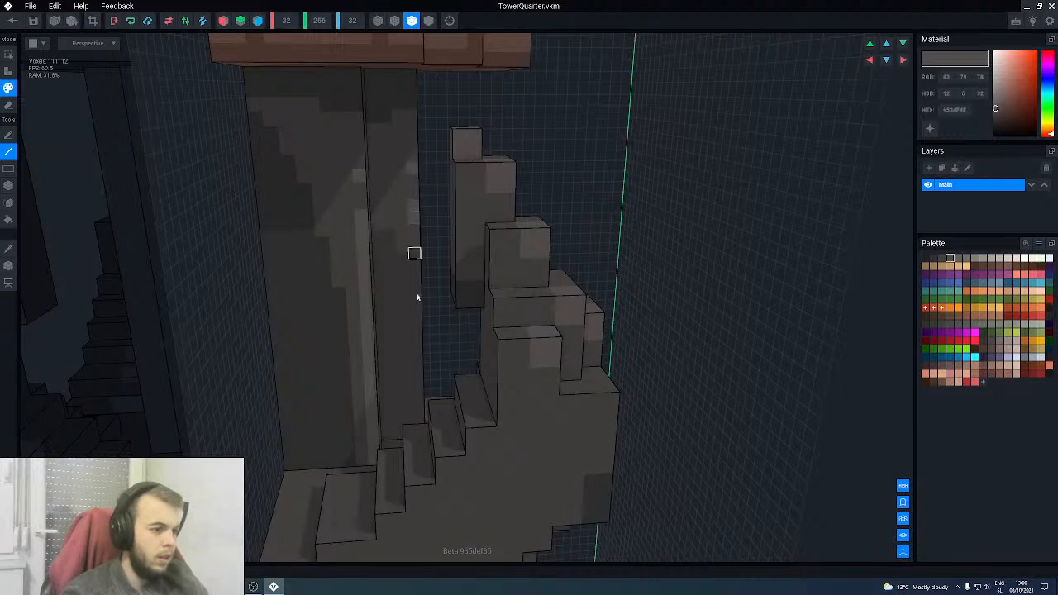
# - Extend the #534F4E highlights downward in uneven streaks on the stepped pinnacle blocks in front of the pillar
pyautogui.moveTo(419, 385); pyautogui.dragTo(338, 245, button='right')
pyautogui.scroll(4, 413, 322)
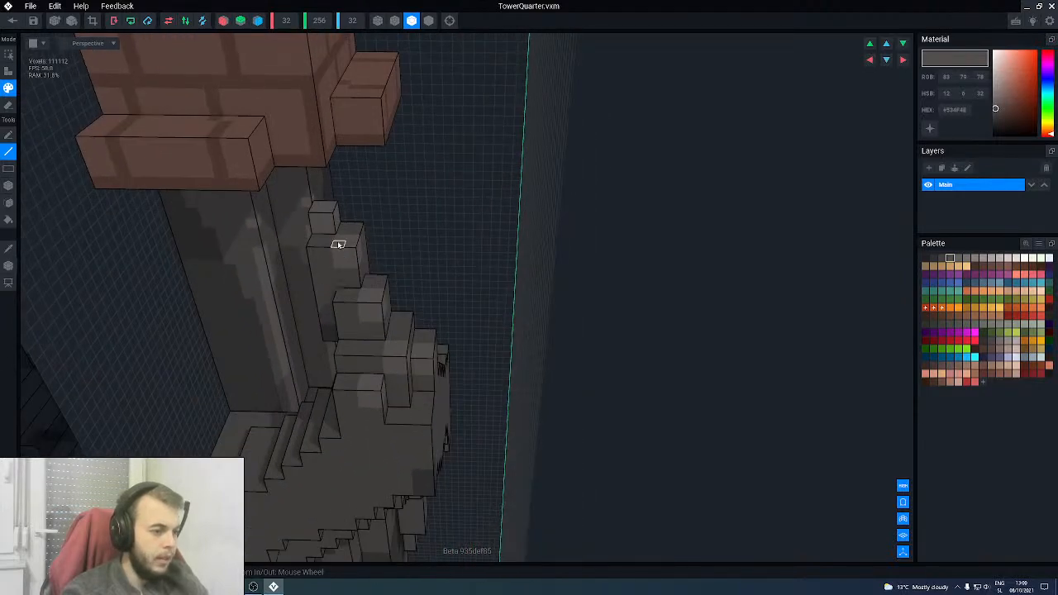
pyautogui.moveTo(353, 294); pyautogui.dragTo(376, 274, button='right')
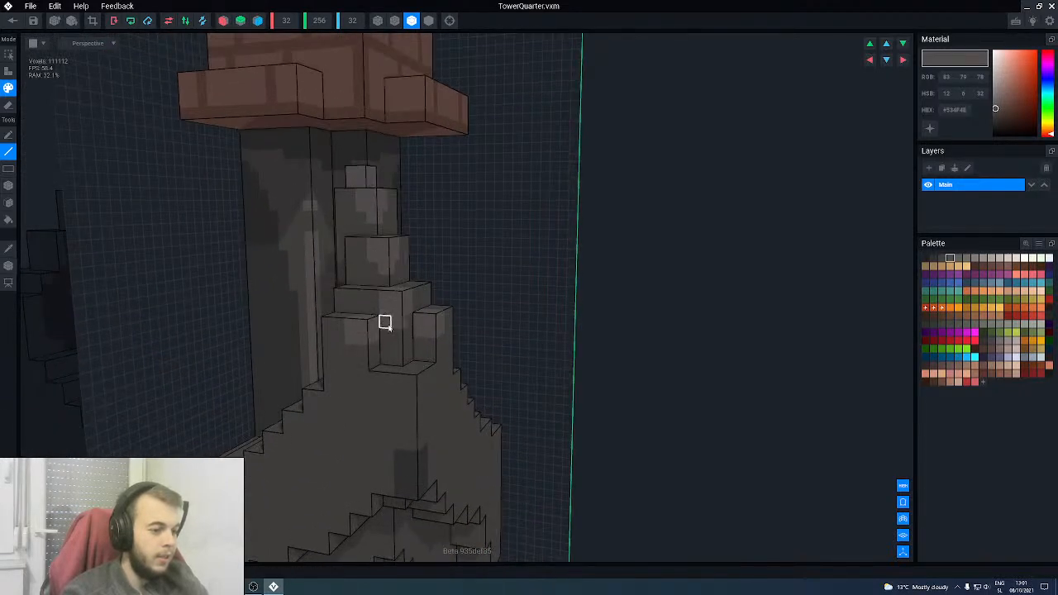
pyautogui.scroll(2, 408, 321)
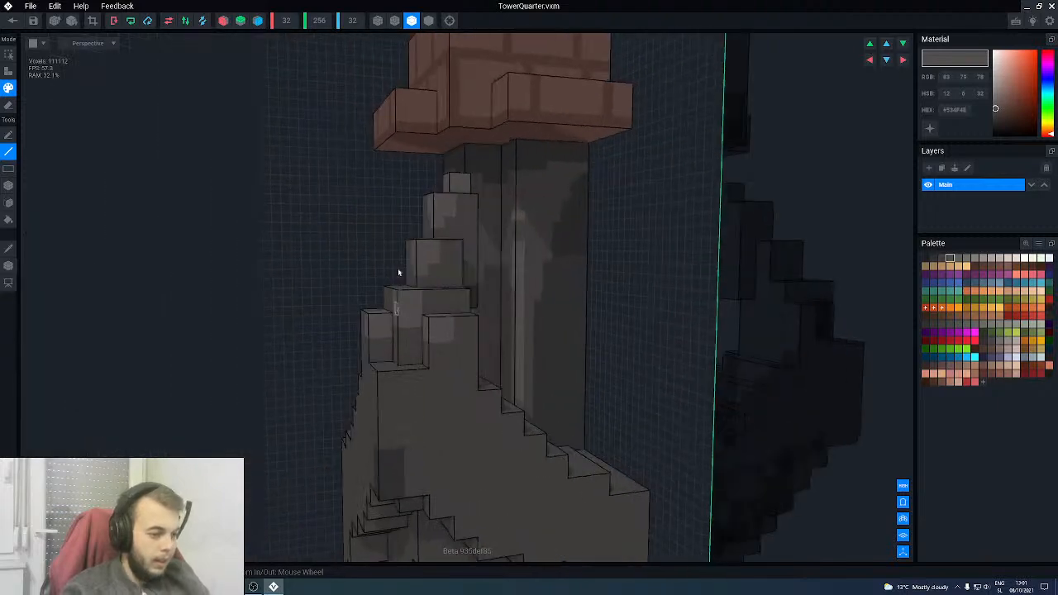
pyautogui.moveTo(425, 322); pyautogui.dragTo(396, 346, button='right')
pyautogui.moveTo(411, 330); pyautogui.dragTo(397, 364, button='right')
# - Highlight the ledge and the upper corner edge of the large block below the pinnacle with #534F4E
pyautogui.scroll(-10, 412, 330)
pyautogui.scroll(5, 404, 363)
pyautogui.scroll(8, 404, 363)
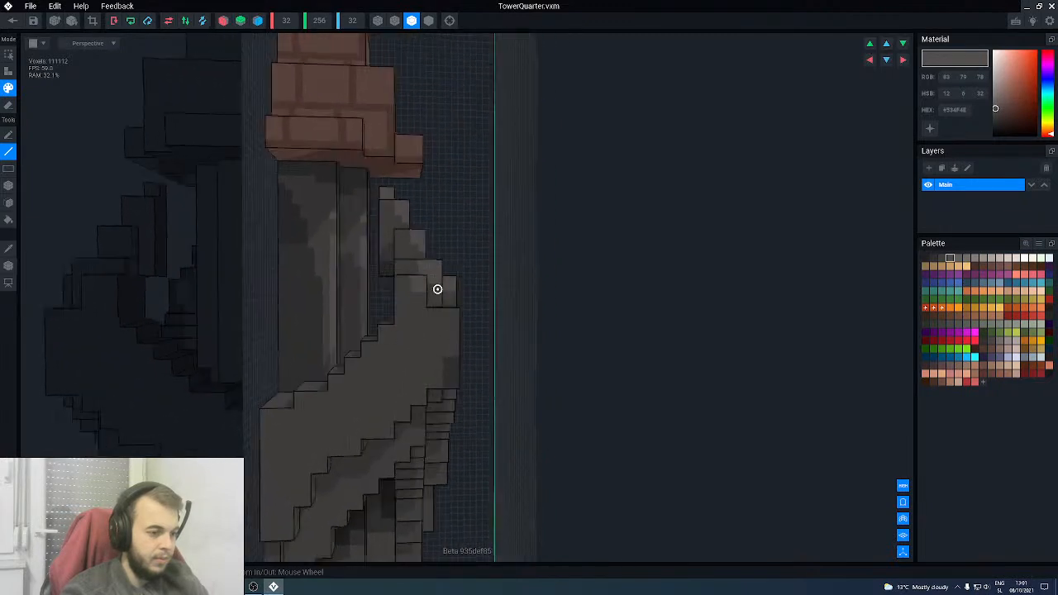
pyautogui.scroll(4, 436, 290)
pyautogui.moveTo(426, 293); pyautogui.dragTo(487, 331, button='right')
pyautogui.moveTo(488, 332); pyautogui.dragTo(511, 328)
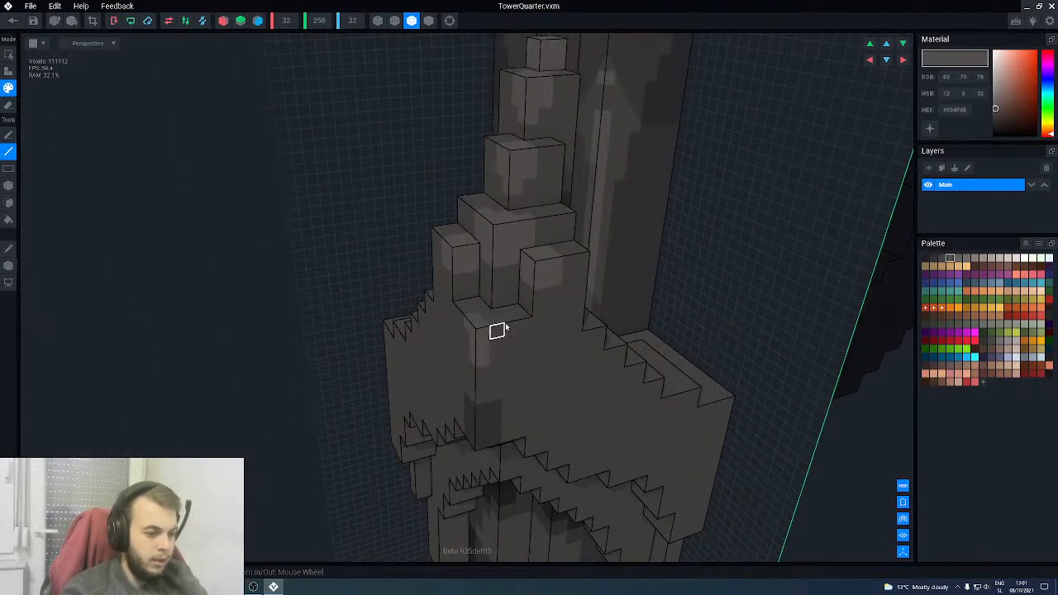
pyautogui.moveTo(494, 322); pyautogui.dragTo(414, 268, button='right')
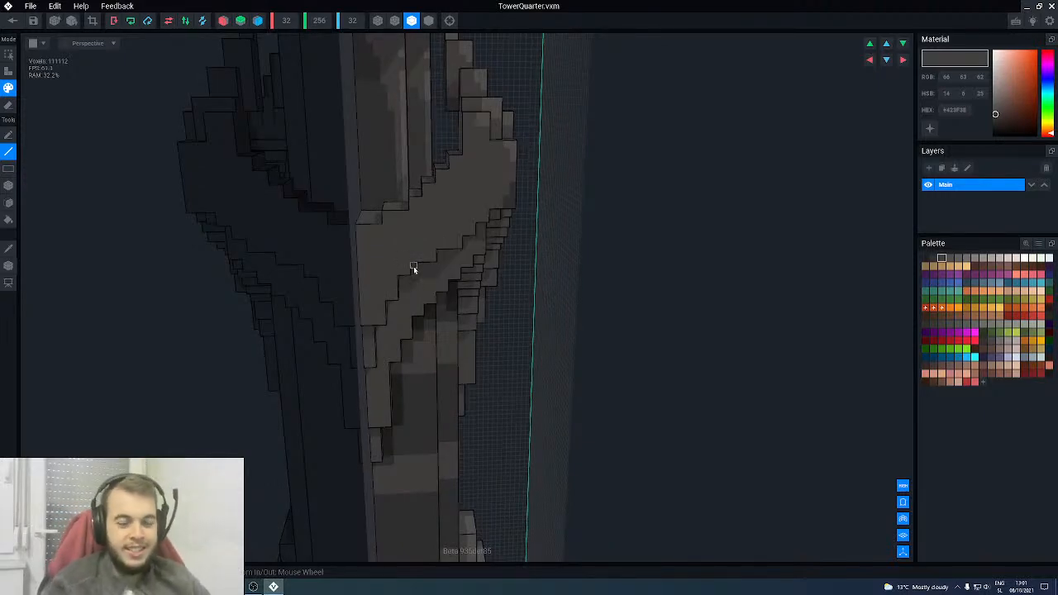
# - Paint a #6F0E12 red horizontal band across the recessed column between the upper ends of the lower stepped buttresses
pyautogui.moveTo(405, 284); pyautogui.dragTo(510, 395, button='right')
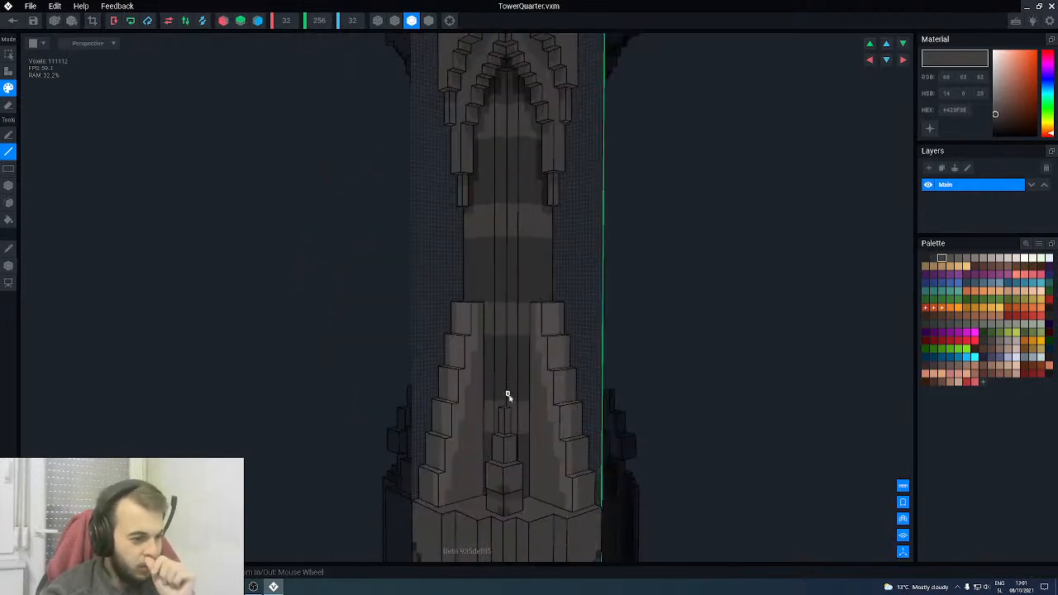
pyautogui.scroll(3, 537, 427)
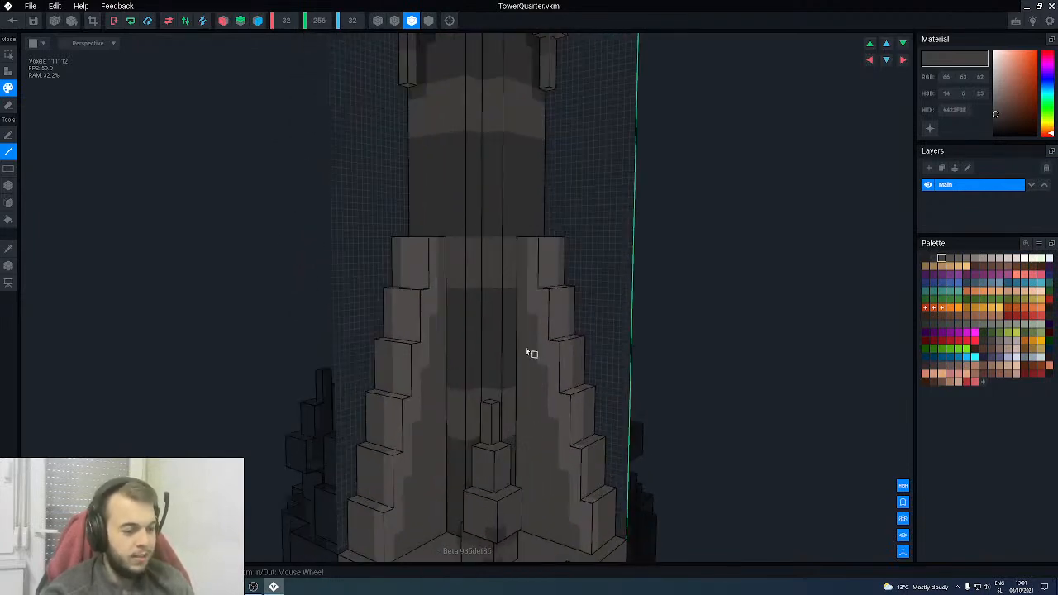
pyautogui.keyDown('alt'); pyautogui.click(506, 329); pyautogui.keyUp('alt')
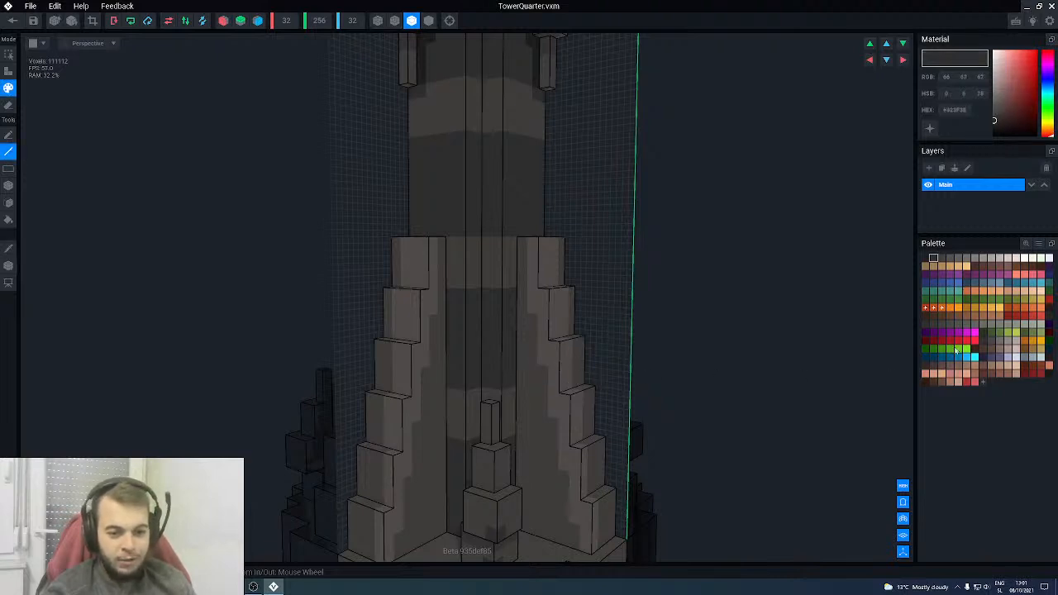
pyautogui.click(934, 339)
pyautogui.press('b')
pyautogui.moveTo(512, 298); pyautogui.dragTo(519, 294, button='right')
pyautogui.moveTo(516, 290); pyautogui.dragTo(468, 292)
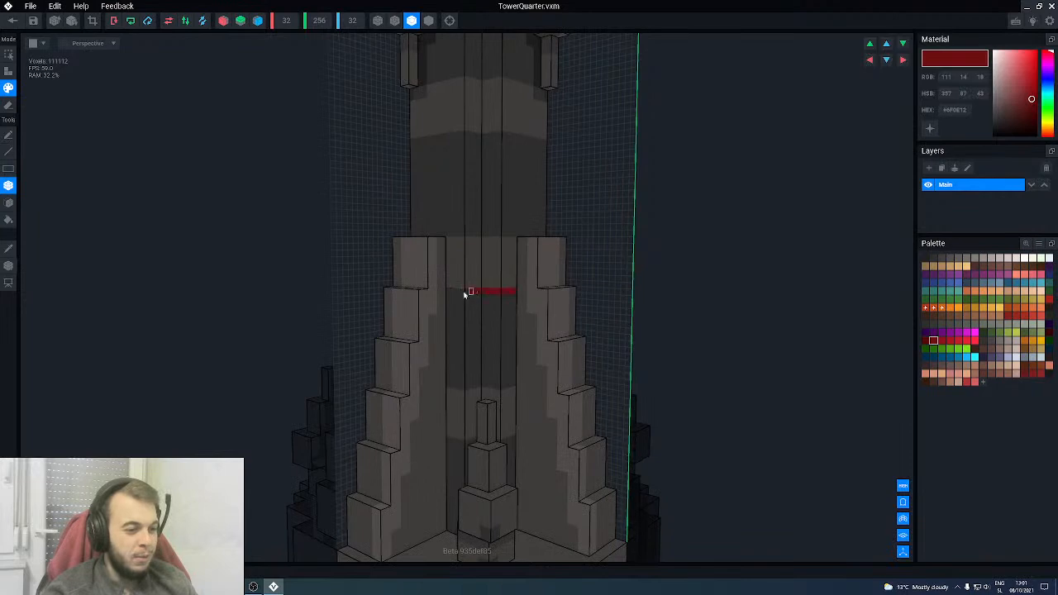
# - Add another #6F0E12 band lower on the recessed column, behind the small pinnacle between the buttresses
pyautogui.moveTo(488, 369); pyautogui.dragTo(486, 331, button='middle')
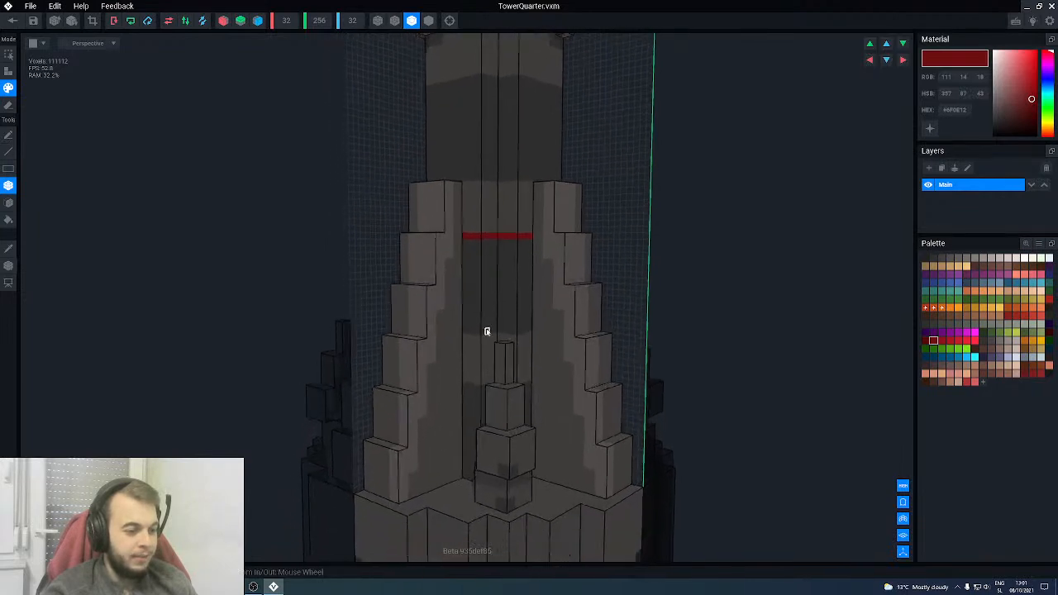
pyautogui.moveTo(486, 331); pyautogui.dragTo(484, 335, button='right')
pyautogui.scroll(2, 488, 368)
pyautogui.moveTo(491, 393); pyautogui.dragTo(525, 392, button='right')
pyautogui.moveTo(531, 392); pyautogui.dragTo(494, 385)
# - Paint two more #6F0E12 bands around the column, one above the stepped buttresses and one inside the pointed arch
pyautogui.moveTo(493, 386); pyautogui.dragTo(513, 213, button='right')
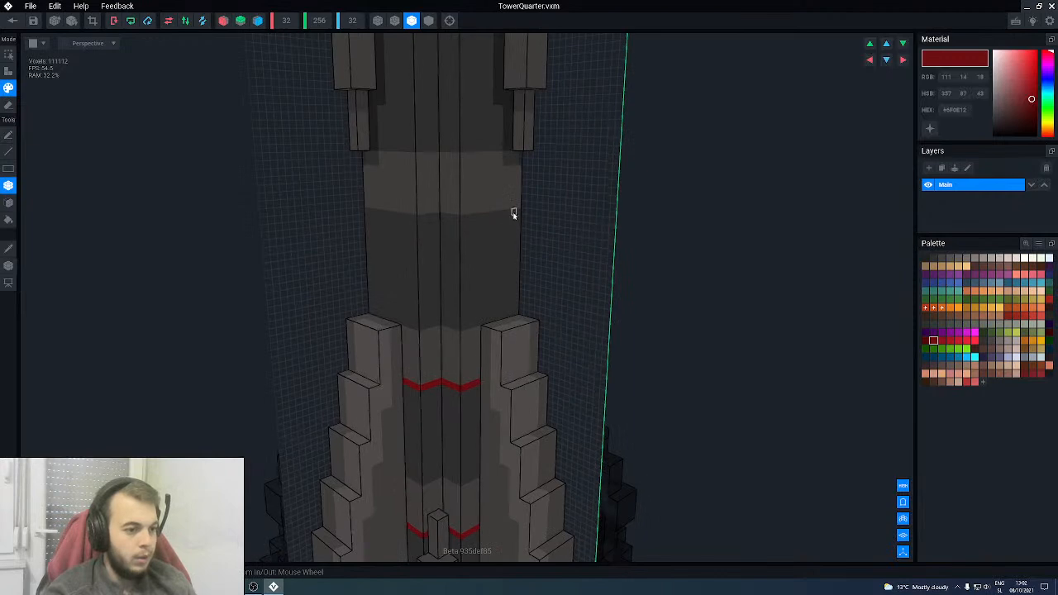
pyautogui.moveTo(520, 214); pyautogui.dragTo(366, 215)
pyautogui.moveTo(367, 215); pyautogui.dragTo(551, 179, button='right')
pyautogui.moveTo(558, 193); pyautogui.dragTo(453, 194)
pyautogui.moveTo(454, 194)
pyautogui.mouseDown(button='right')
pyautogui.moveTo(542, 155)
pyautogui.moveTo(513, 229)
pyautogui.mouseUp(button='right')
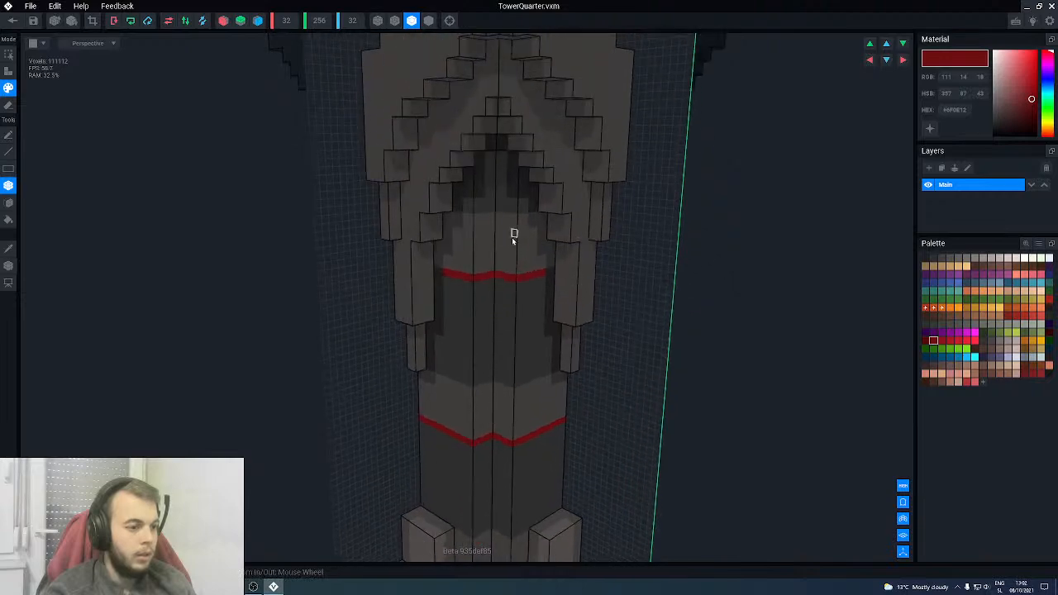
# - Try painting a freehand #6F0E12 curve along the left face of the pointed arch, and undo it
pyautogui.click(926, 340)
pyautogui.moveTo(704, 343); pyautogui.dragTo(508, 389, button='right')
pyautogui.scroll(-5, 494, 310)
pyautogui.scroll(8, 508, 389)
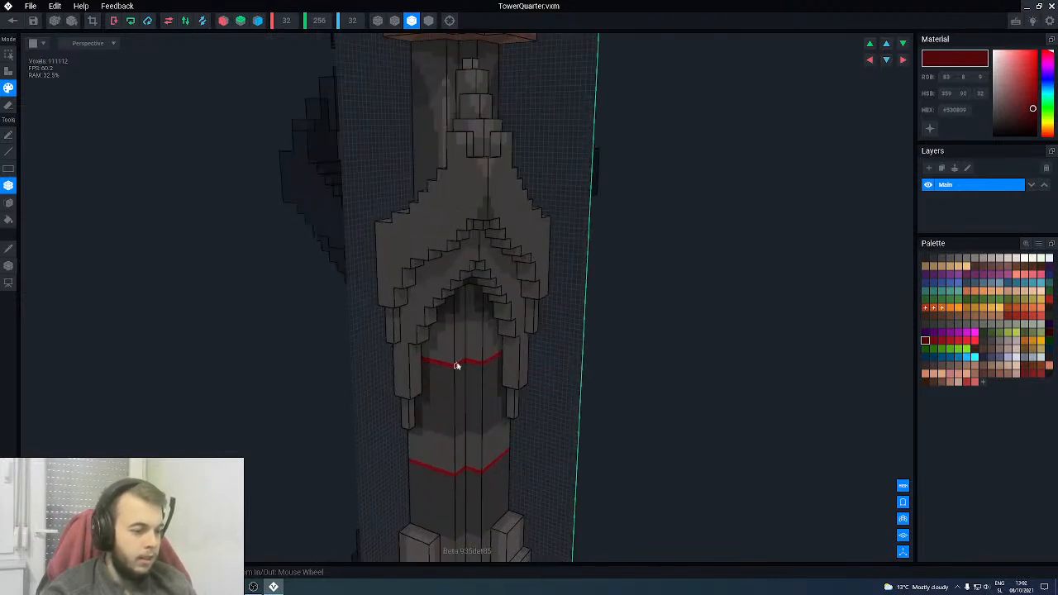
pyautogui.keyDown('alt'); pyautogui.click(455, 364); pyautogui.keyUp('alt')
pyautogui.press('l')
pyautogui.moveTo(456, 365); pyautogui.dragTo(399, 343, button='right')
pyautogui.scroll(2, 409, 354)
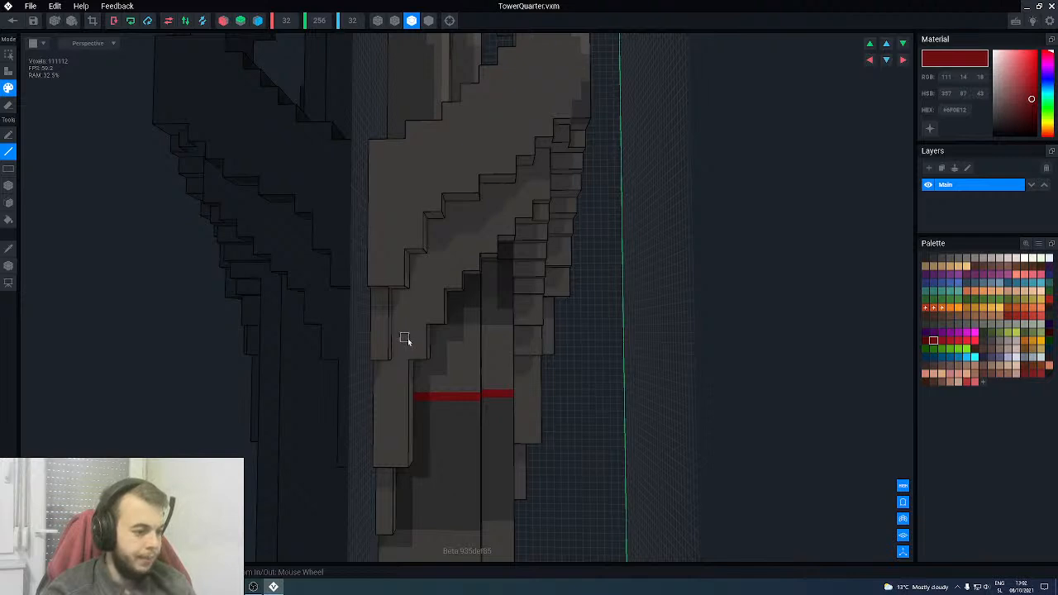
pyautogui.press('b')
pyautogui.moveTo(404, 338)
pyautogui.mouseDown()
pyautogui.moveTo(449, 256)
pyautogui.moveTo(524, 182)
pyautogui.mouseUp()
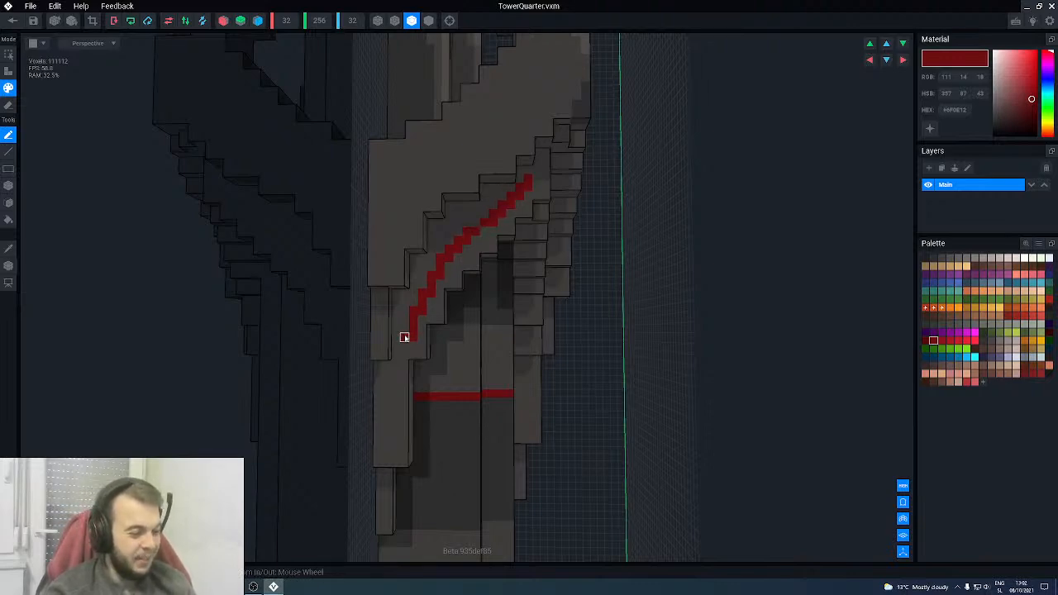
pyautogui.hotkey('ctrl', 'z')
# - Paint a one-voxel #6F0E12 curve along the left arch face, from its lower end up towards the apex
pyautogui.moveTo(411, 344); pyautogui.dragTo(405, 340, button='right')
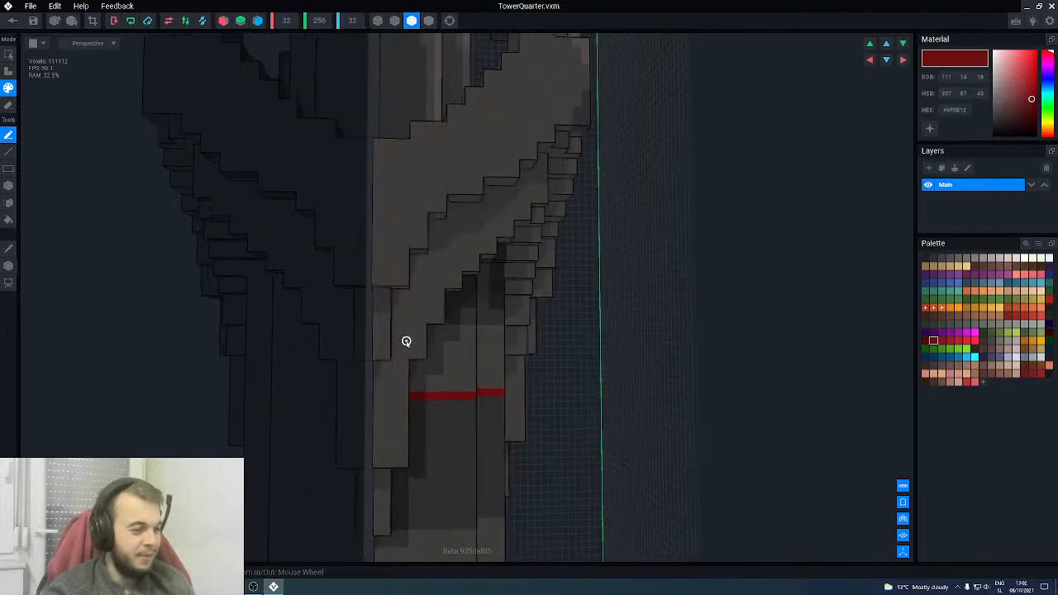
pyautogui.moveTo(405, 340); pyautogui.dragTo(405, 329)
pyautogui.moveTo(406, 323); pyautogui.dragTo(493, 280, button='right')
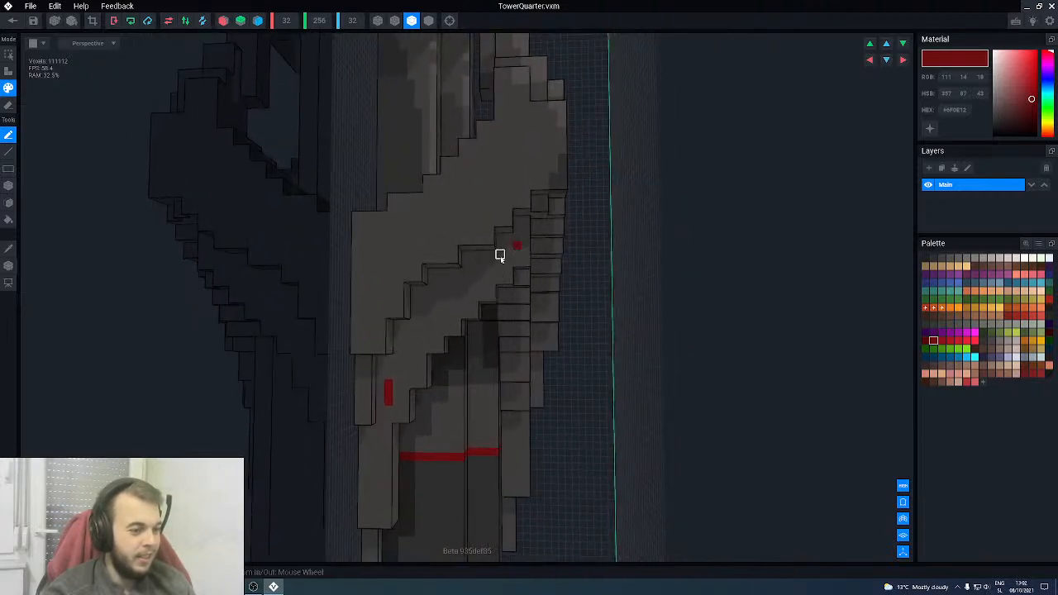
pyautogui.click(508, 255)
pyautogui.click(499, 264)
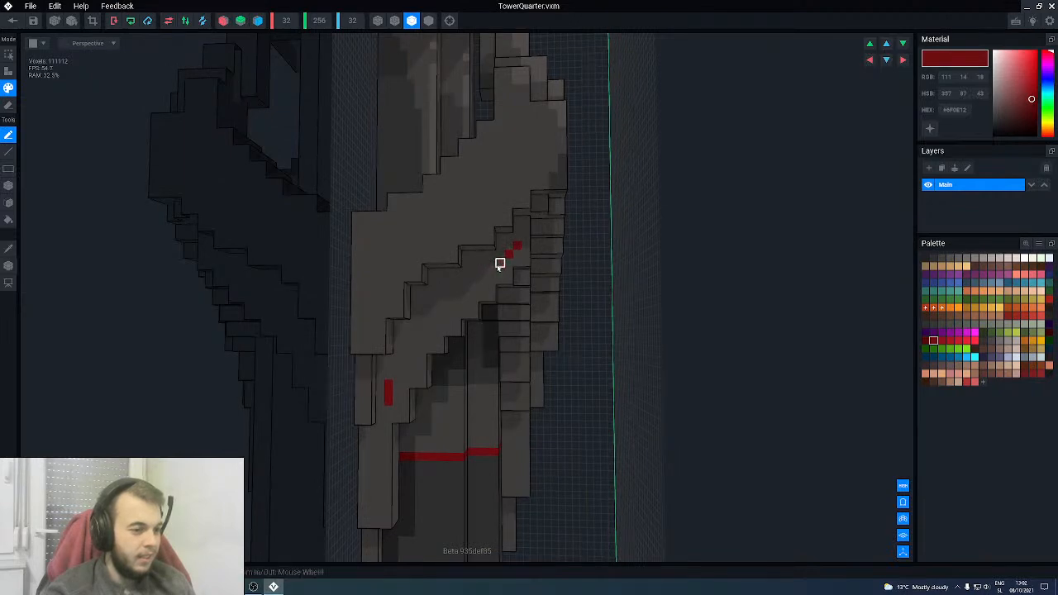
pyautogui.press('l')
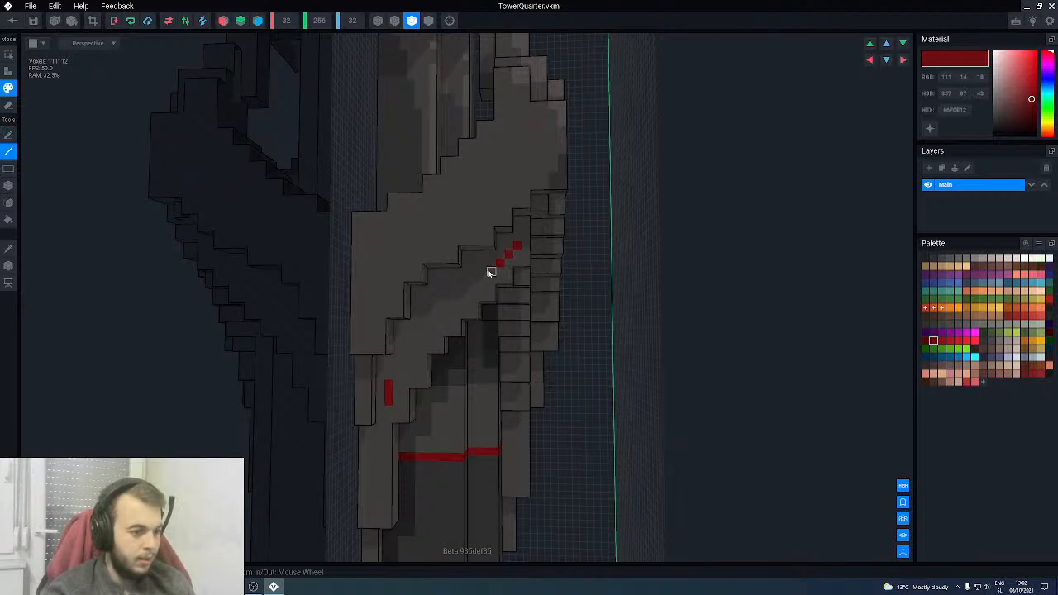
pyautogui.moveTo(491, 272); pyautogui.dragTo(457, 289)
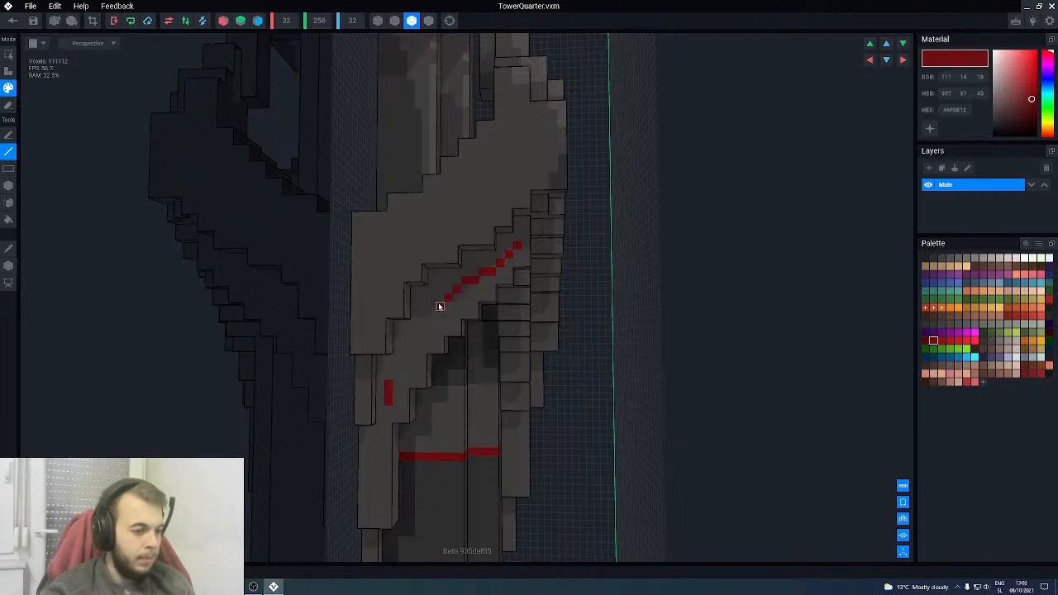
pyautogui.moveTo(431, 315); pyautogui.dragTo(390, 377)
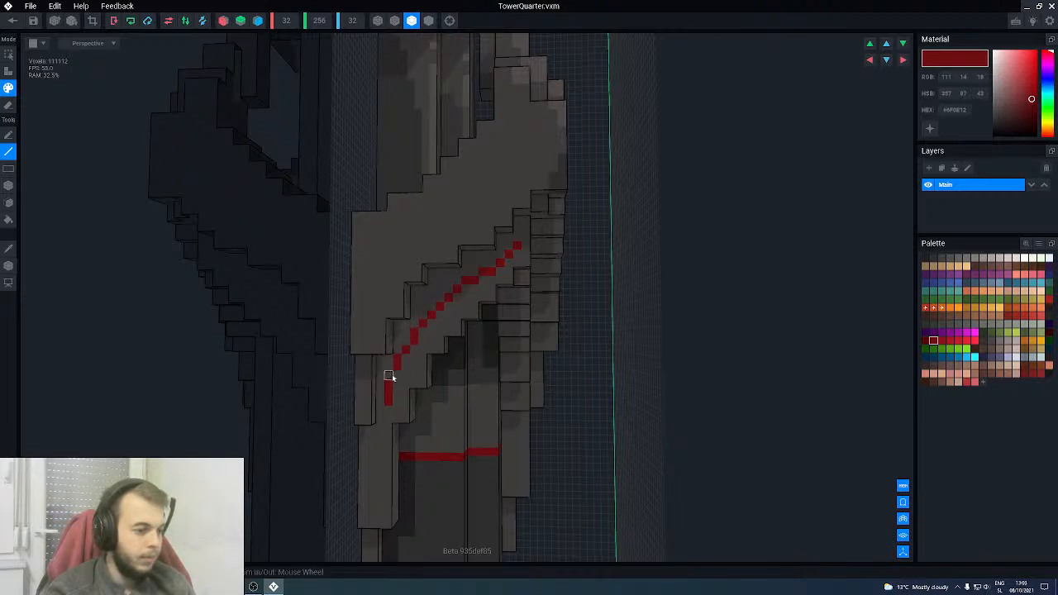
# - Thicken the red curve on the left arch face with more #6F0E12 voxels along its inner edge
pyautogui.scroll(-10, 386, 410)
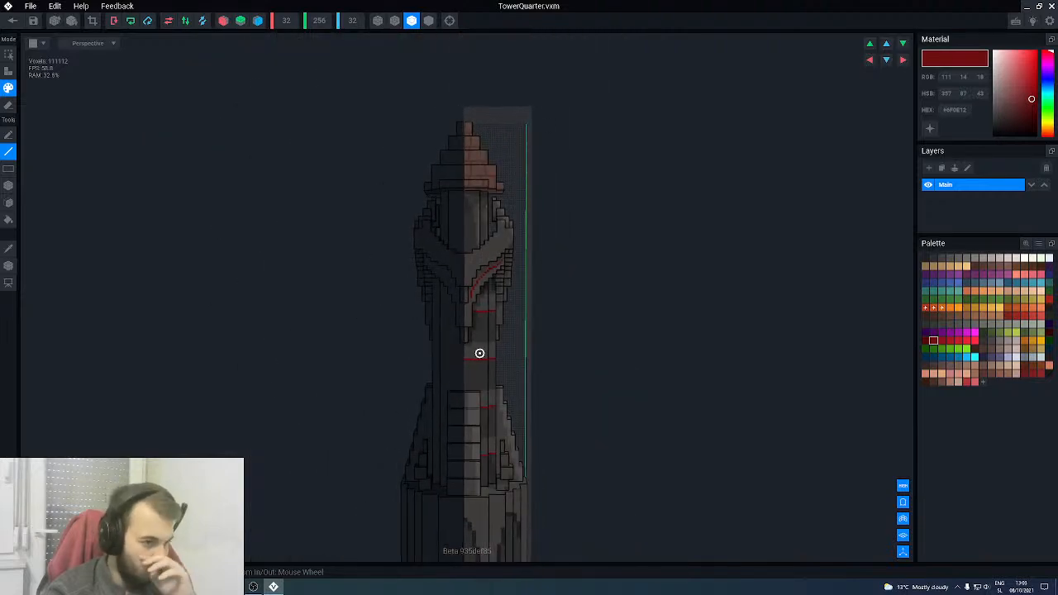
pyautogui.scroll(10, 480, 353)
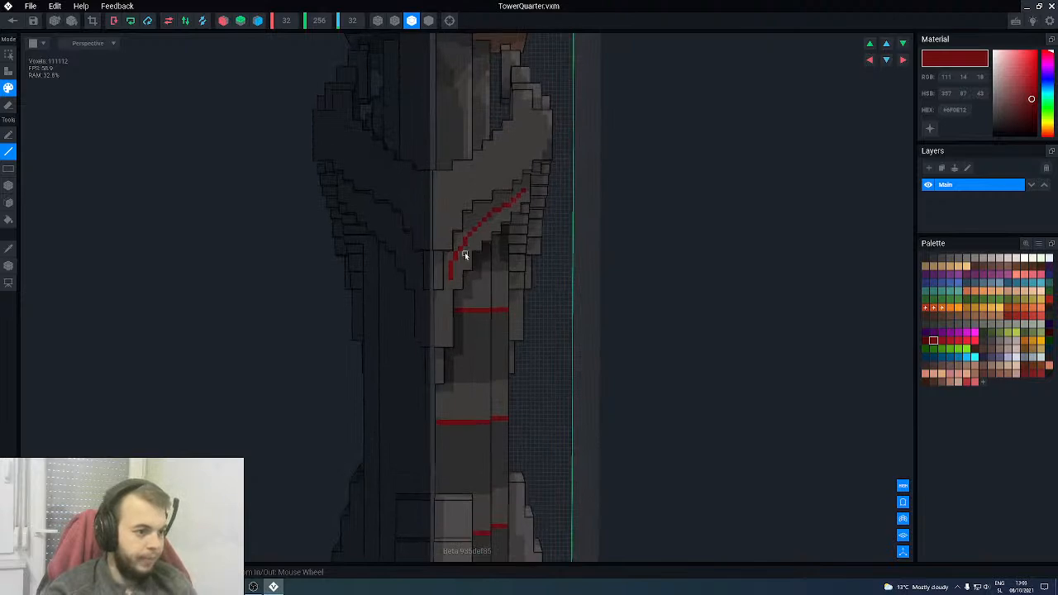
pyautogui.moveTo(457, 248); pyautogui.dragTo(457, 341, button='middle')
pyautogui.moveTo(482, 279); pyautogui.dragTo(474, 300, button='right')
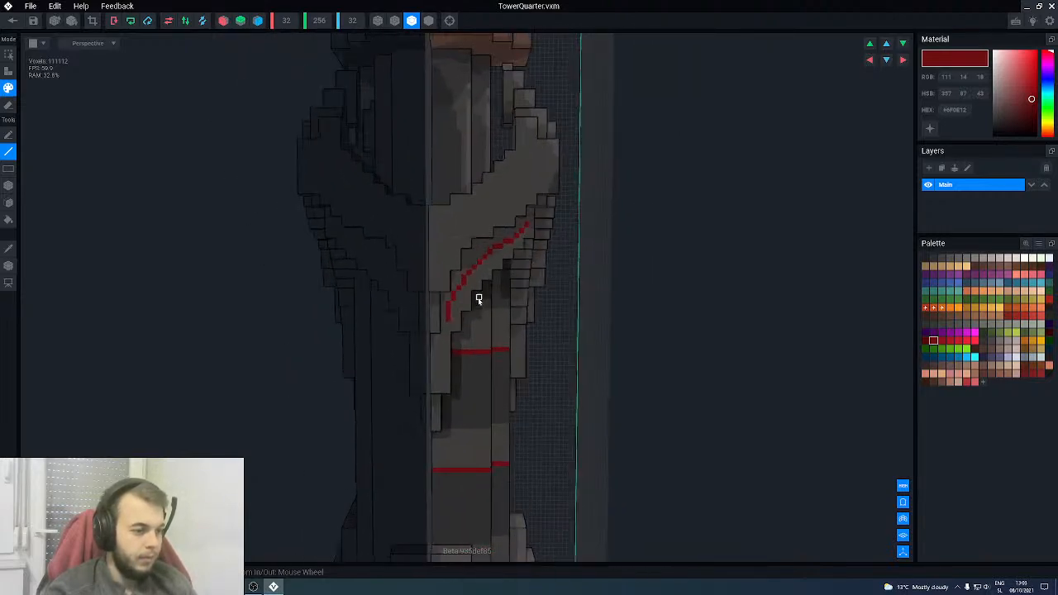
pyautogui.scroll(2, 437, 321)
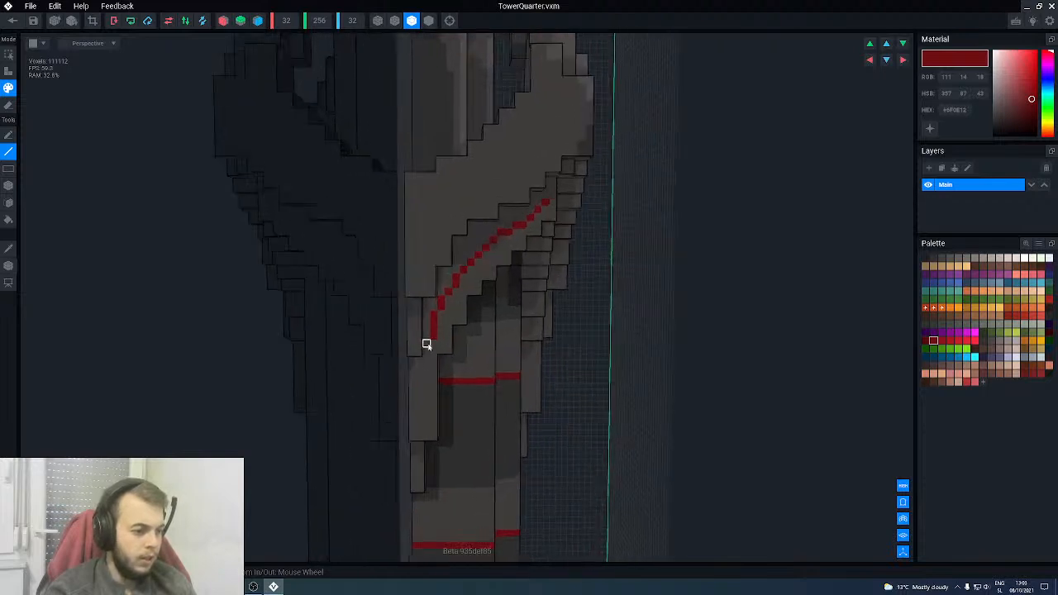
pyautogui.moveTo(440, 313)
pyautogui.mouseDown()
pyautogui.moveTo(469, 270)
pyautogui.moveTo(538, 218)
pyautogui.mouseUp()
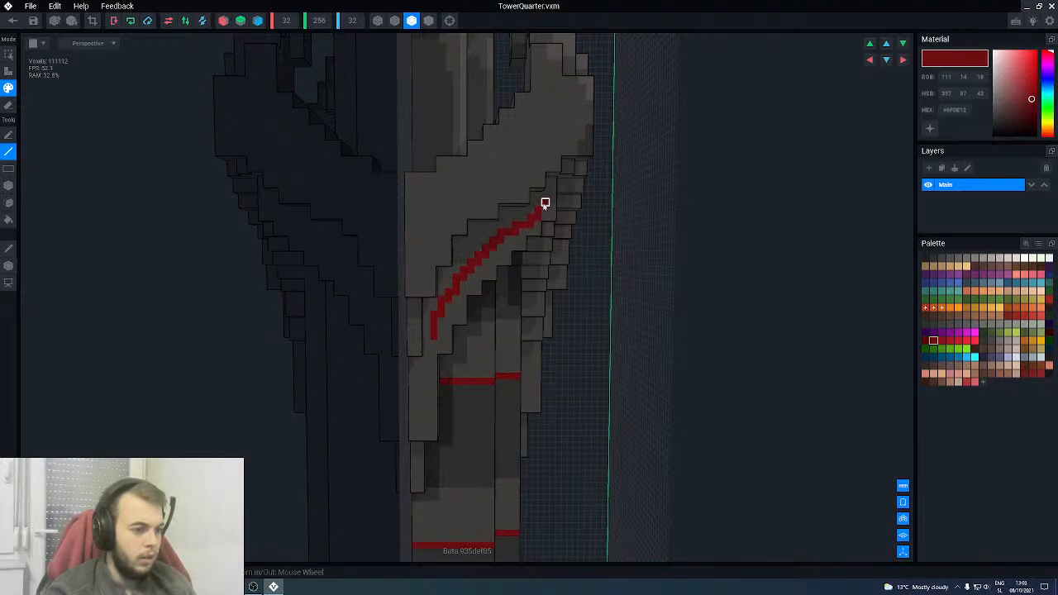
# - Cover the red curve by filling the left arch face with the stone grey #423F3E
pyautogui.scroll(-10, 522, 262)
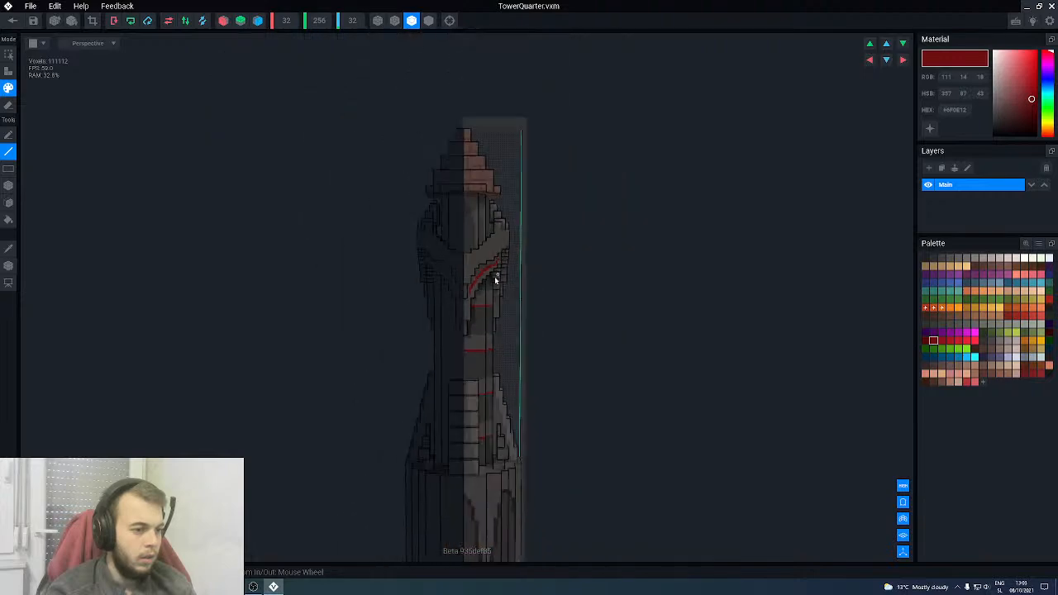
pyautogui.moveTo(479, 300); pyautogui.dragTo(477, 300, button='right')
pyautogui.scroll(8, 476, 300)
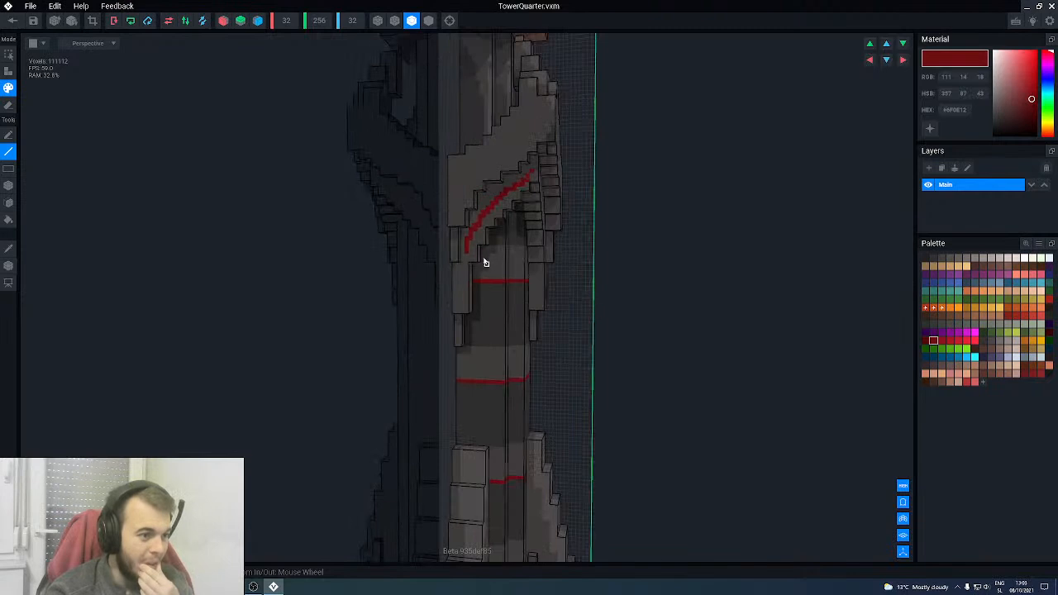
pyautogui.scroll(2, 487, 276)
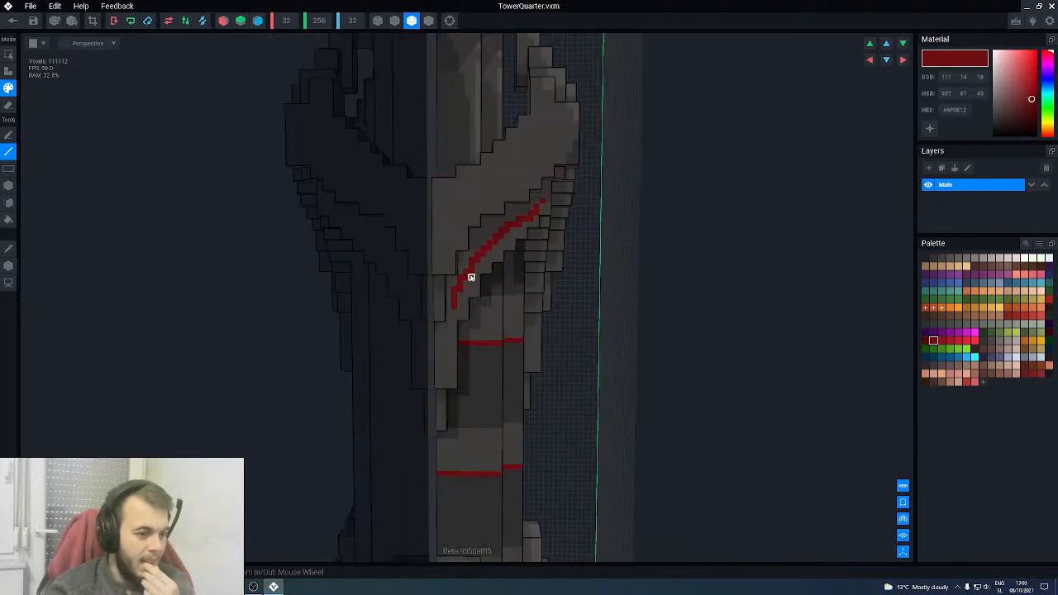
pyautogui.keyDown('alt'); pyautogui.click(472, 283); pyautogui.keyUp('alt')
pyautogui.press('f')
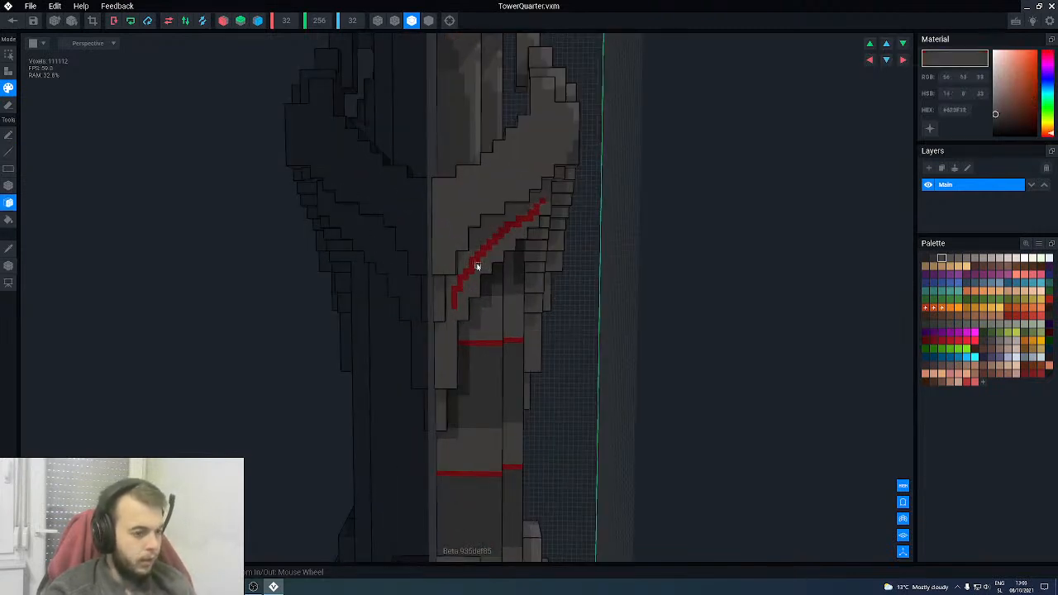
pyautogui.click(471, 269)
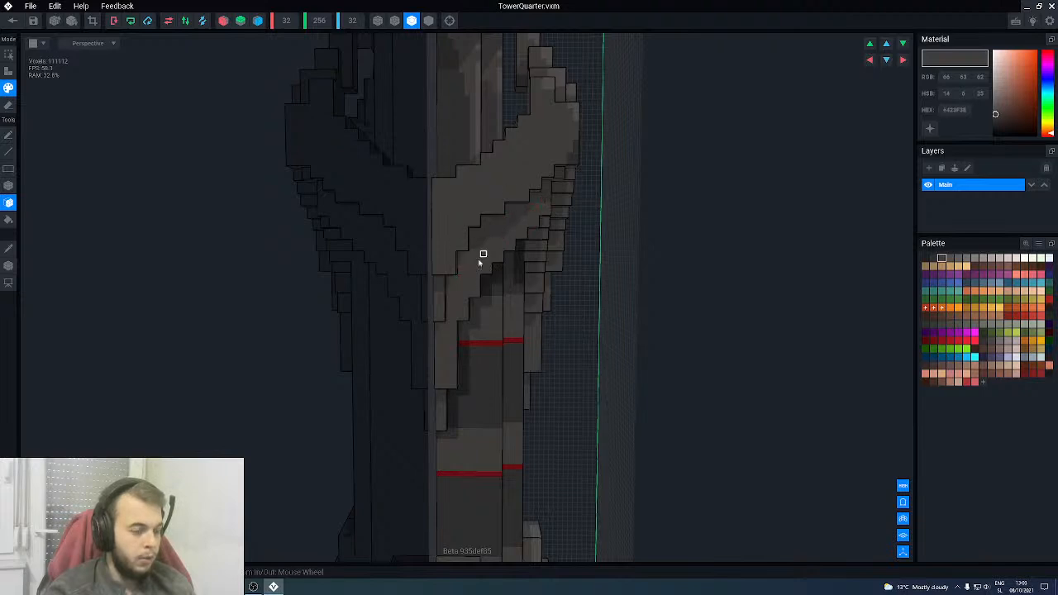
# - Repaint the left arch face with a #6F0E12 stepped line that follows the outline of the arch's stepped outer edge
pyautogui.keyDown('alt'); pyautogui.click(482, 344); pyautogui.keyUp('alt')
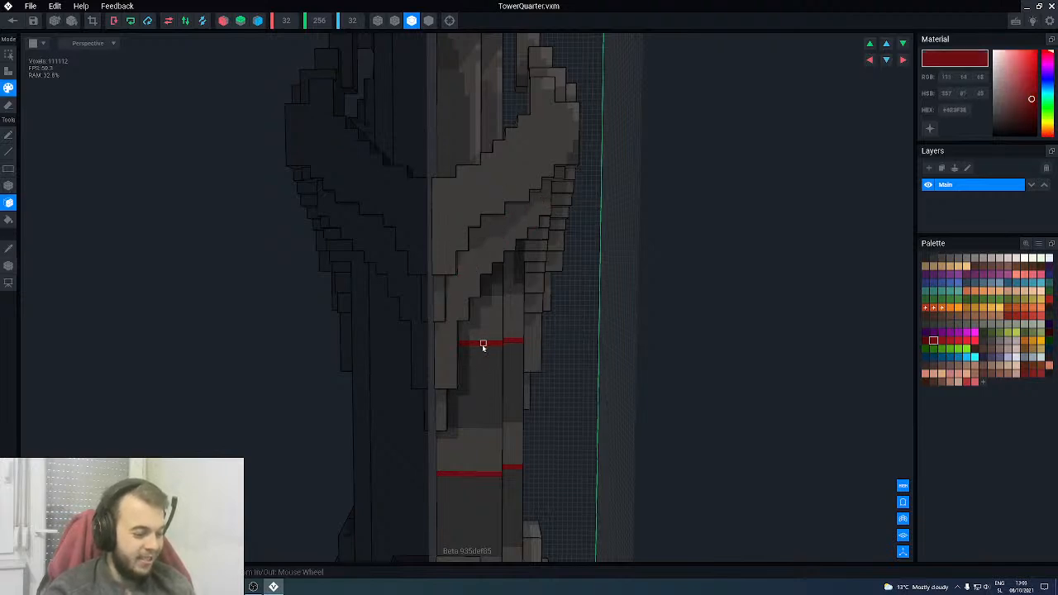
pyautogui.press('l')
pyautogui.scroll(2, 482, 345)
pyautogui.moveTo(442, 324); pyautogui.dragTo(513, 208)
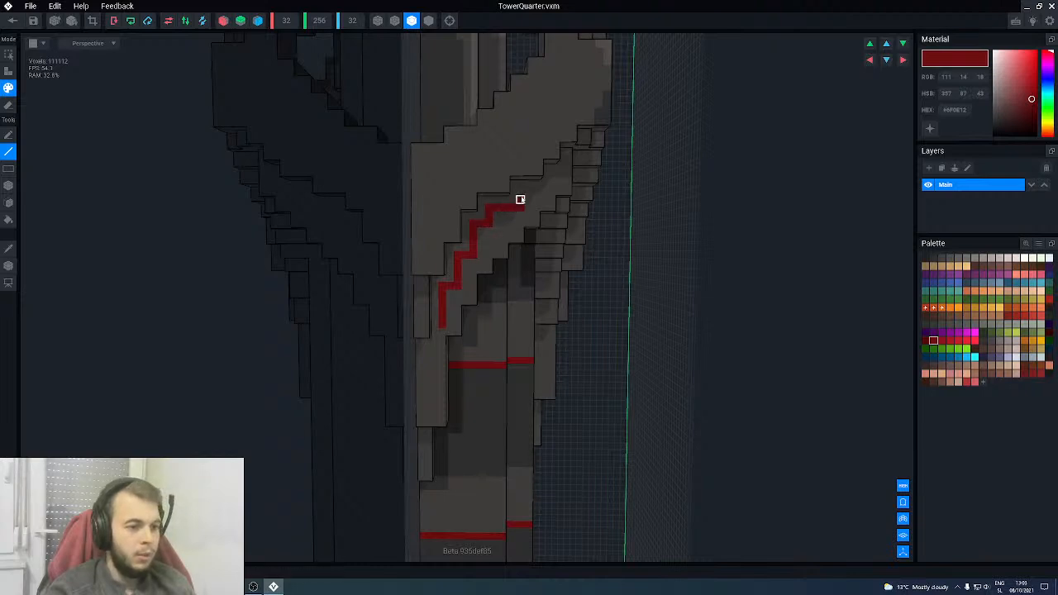
pyautogui.scroll(5, 544, 192)
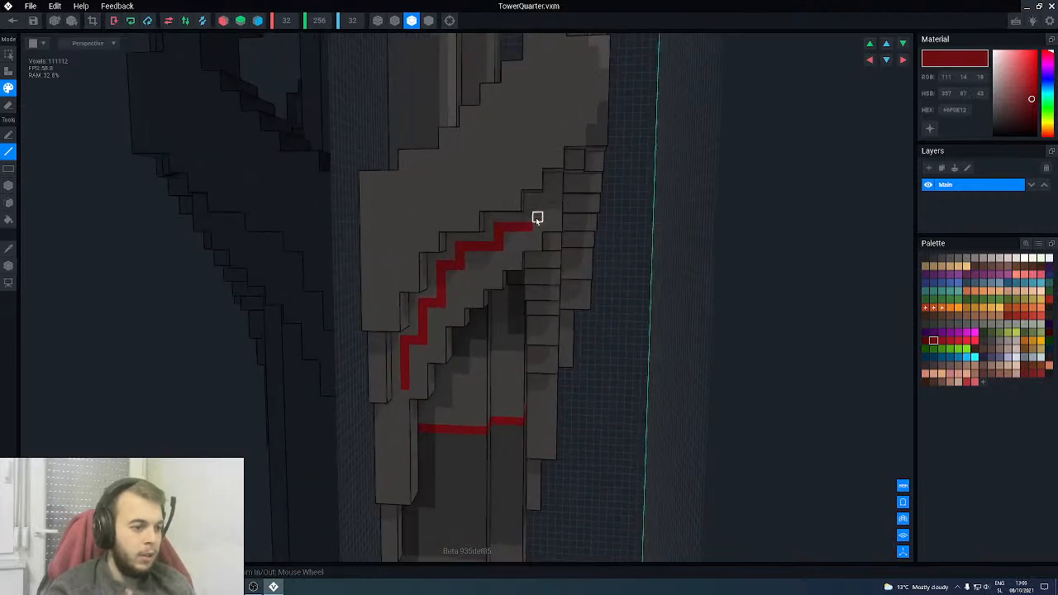
# - Extend the red stepped line towards the apex and fill its inner corners with single #6F0E12 voxels
pyautogui.click(537, 217)
pyautogui.moveTo(524, 248); pyautogui.dragTo(521, 250, button='right')
pyautogui.click(508, 237)
pyautogui.click(460, 257)
pyautogui.click(468, 256)
pyautogui.click(449, 277)
pyautogui.click(427, 326)
pyautogui.click(409, 353)
pyautogui.scroll(-8, 410, 364)
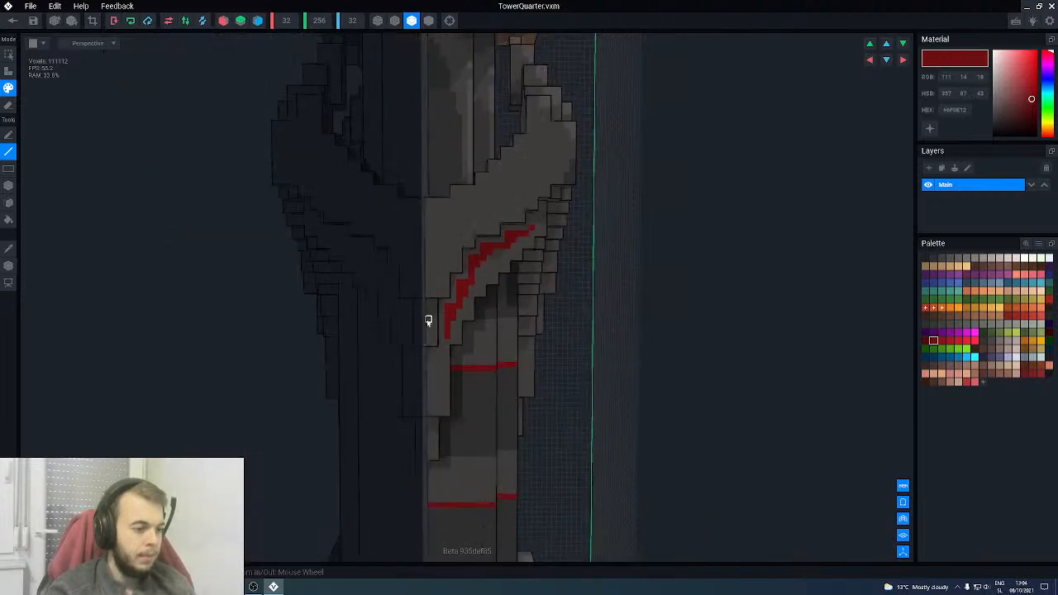
# - Trim the protruding outer corners of the red curve with stone grey #423F3E to smooth it
pyautogui.scroll(8, 498, 317)
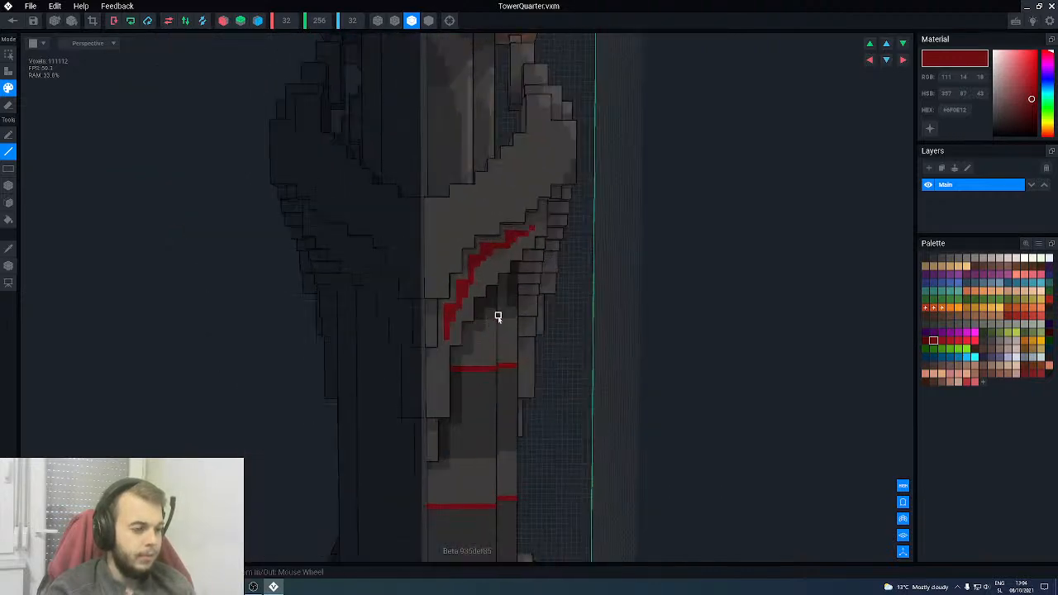
pyautogui.keyDown('alt'); pyautogui.click(463, 277); pyautogui.keyUp('alt')
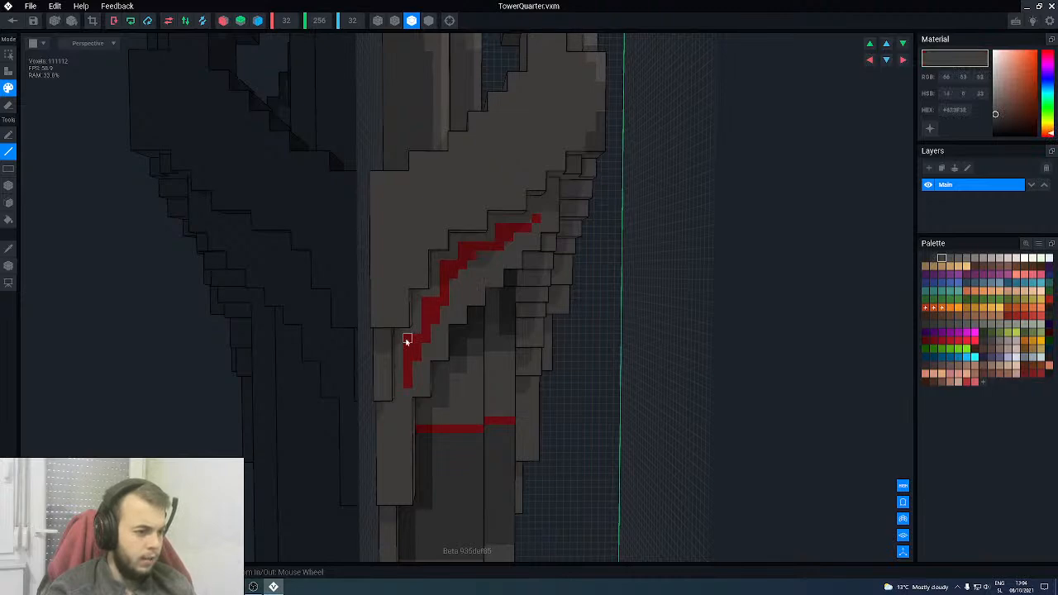
pyautogui.moveTo(436, 283)
pyautogui.mouseDown()
pyautogui.moveTo(463, 245)
pyautogui.moveTo(498, 238)
pyautogui.mouseUp()
pyautogui.scroll(-8, 472, 305)
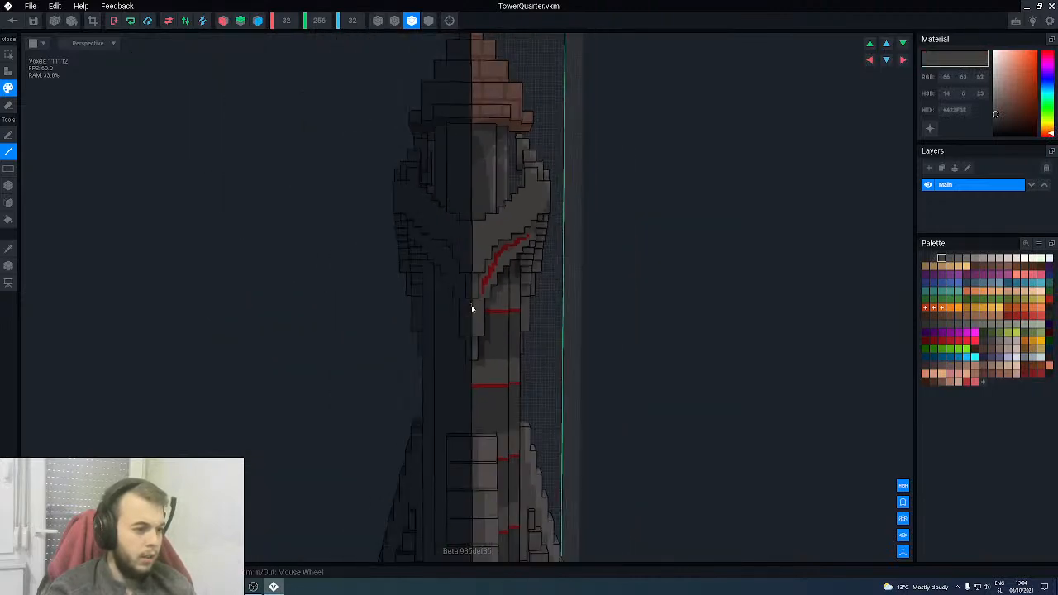
pyautogui.moveTo(504, 292); pyautogui.dragTo(504, 291, button='right')
pyautogui.scroll(5, 504, 292)
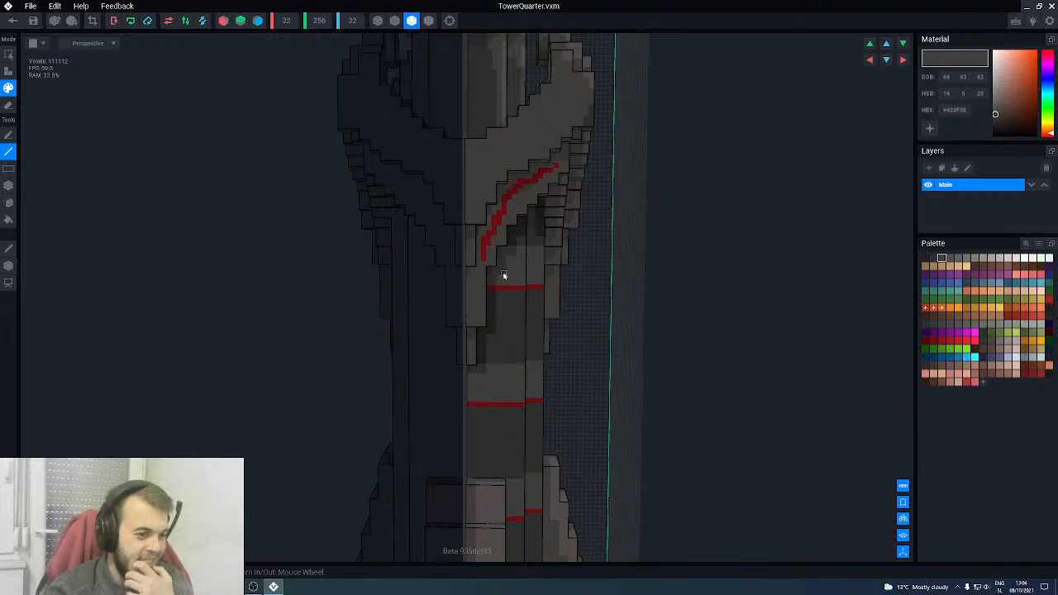
# - Widen the middle of the red curve with #6F0E12 voxels along its inner edge and pick the grey #423F3E for trimming its outer edge
pyautogui.moveTo(506, 271); pyautogui.dragTo(484, 316, button='middle')
pyautogui.moveTo(491, 260); pyautogui.dragTo(490, 260, button='right')
pyautogui.scroll(3, 488, 259)
pyautogui.scroll(2, 477, 246)
pyautogui.press('i')
pyautogui.click(466, 246)
pyautogui.press('a')
pyautogui.press('b')
pyautogui.moveTo(477, 239)
pyautogui.mouseDown()
pyautogui.moveTo(498, 213)
pyautogui.moveTo(506, 228)
pyautogui.mouseUp()
pyautogui.hotkey('ctrl', 'z')
pyautogui.press('p')
pyautogui.press('l')
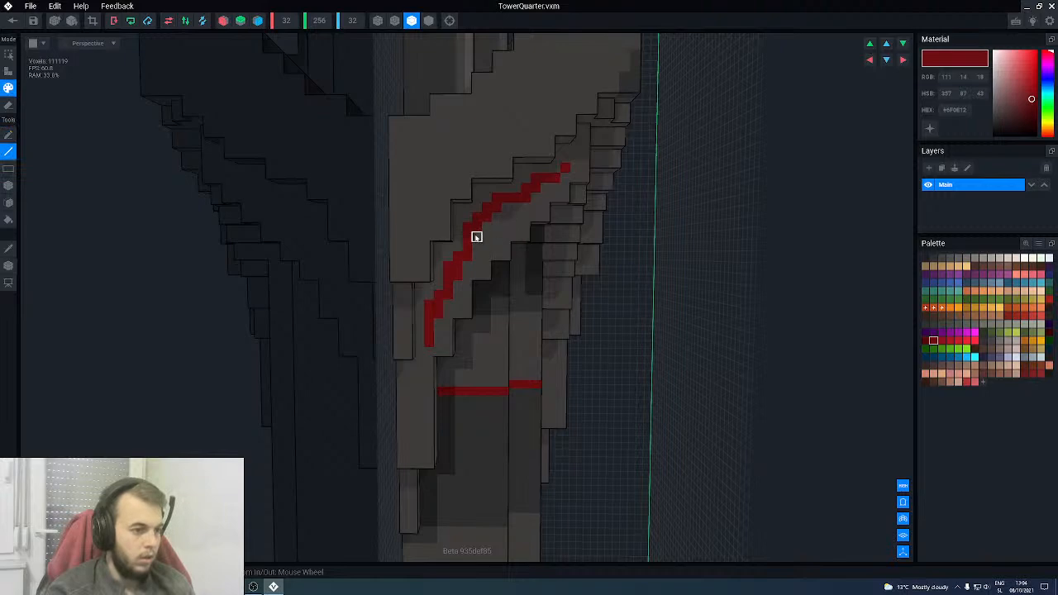
pyautogui.keyDown('alt'); pyautogui.click(505, 237); pyautogui.keyUp('alt')
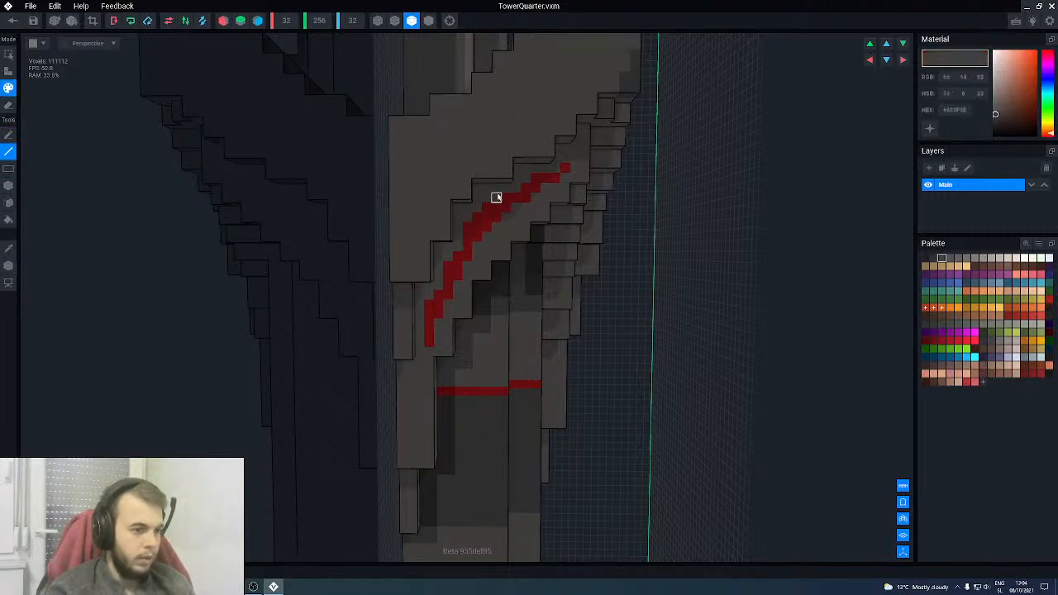
# - Pick the curve's red #6F0E12 and place a single voxel of it near the apex on the right arch face, mirroring the left curve's end
pyautogui.scroll(-6, 437, 286)
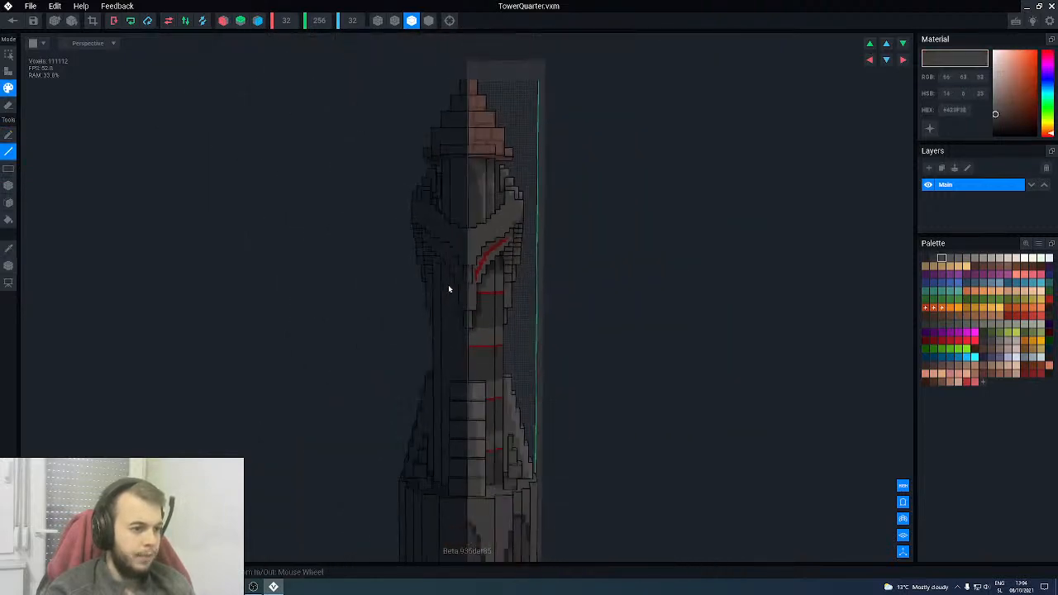
pyautogui.moveTo(499, 301); pyautogui.dragTo(497, 298, button='right')
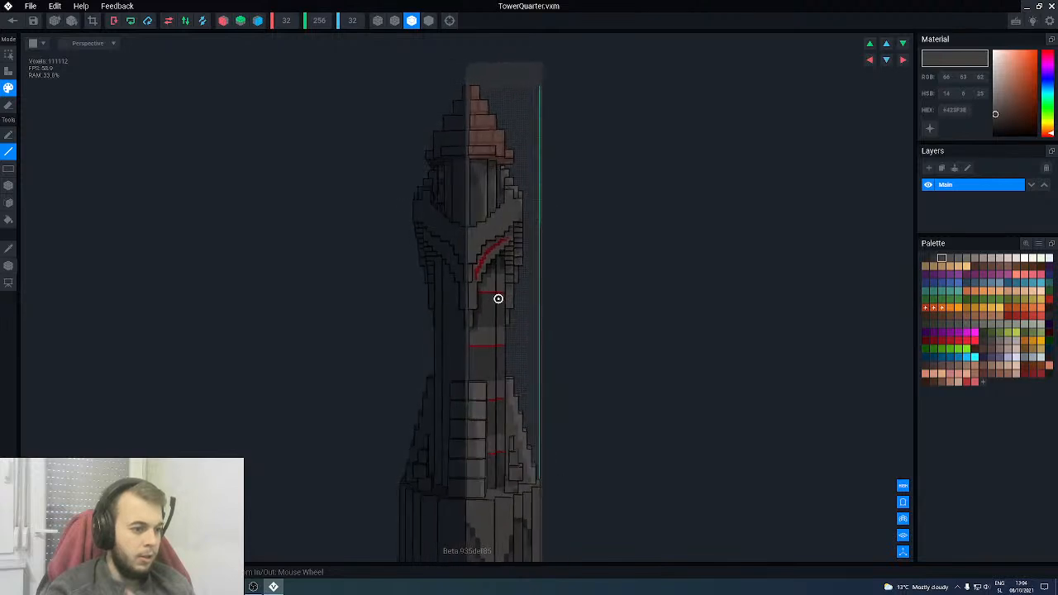
pyautogui.scroll(2, 494, 298)
pyautogui.moveTo(481, 256); pyautogui.dragTo(482, 253, button='right')
pyautogui.moveTo(529, 220); pyautogui.dragTo(511, 221, button='right')
pyautogui.scroll(2, 510, 221)
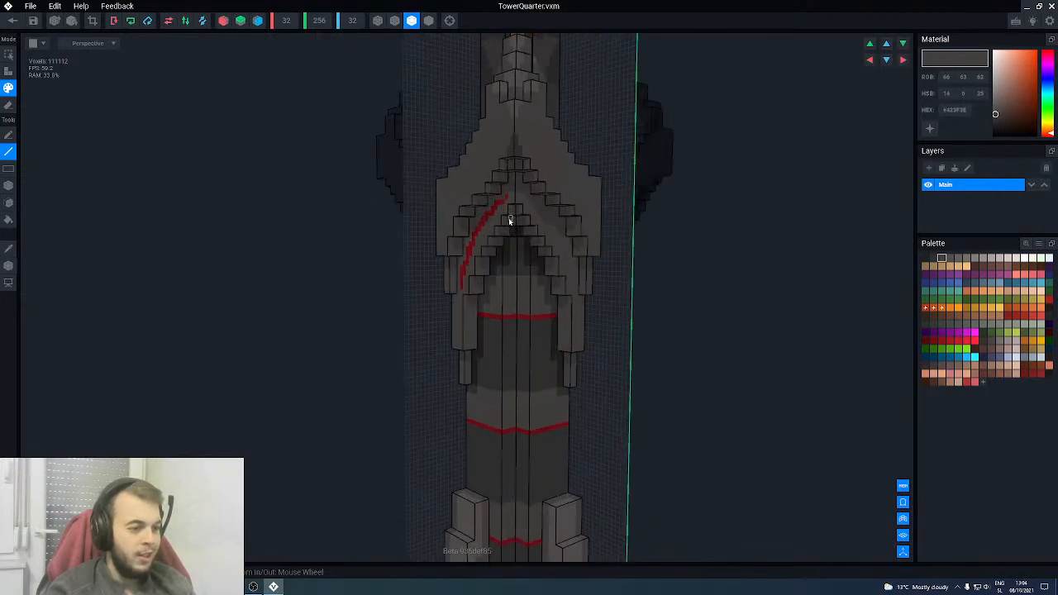
pyautogui.scroll(2, 510, 221)
pyautogui.keyDown('alt'); pyautogui.click(502, 189); pyautogui.keyUp('alt')
pyautogui.moveTo(513, 199); pyautogui.dragTo(505, 225, button='middle')
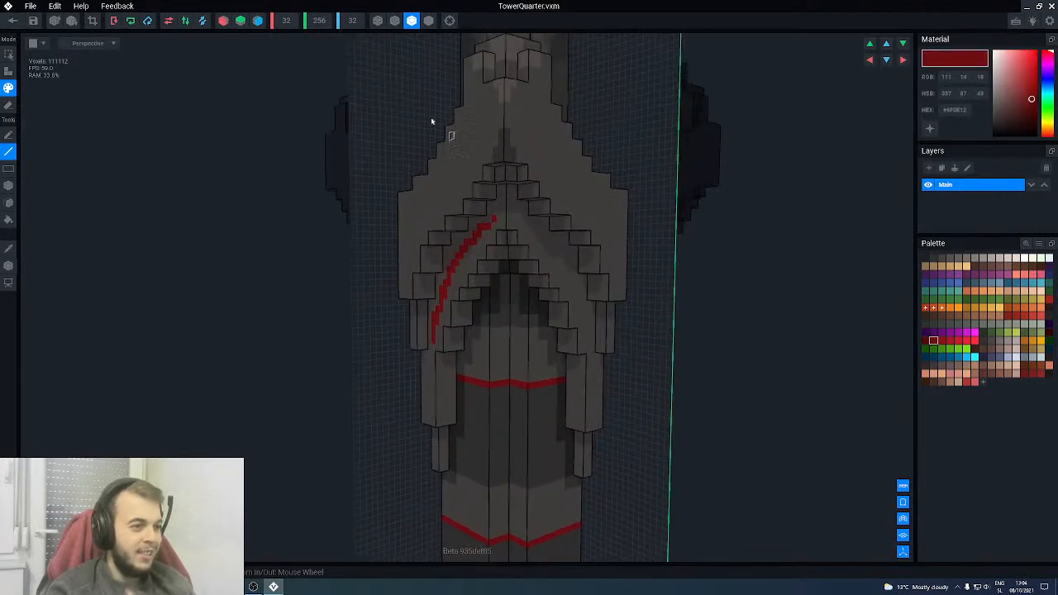
pyautogui.scroll(1, 492, 318)
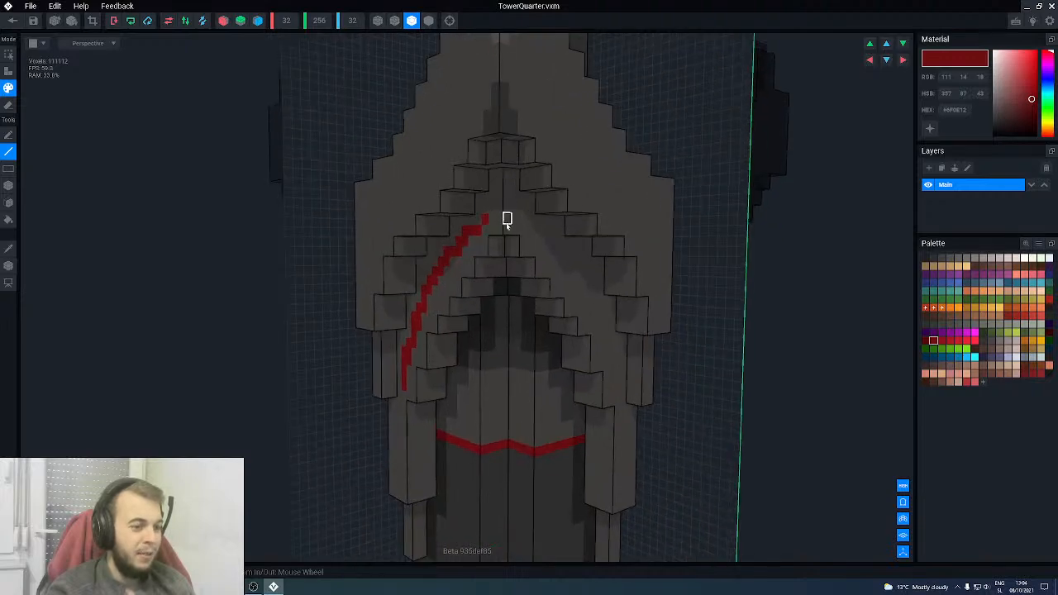
pyautogui.moveTo(507, 229); pyautogui.dragTo(507, 229, button='right')
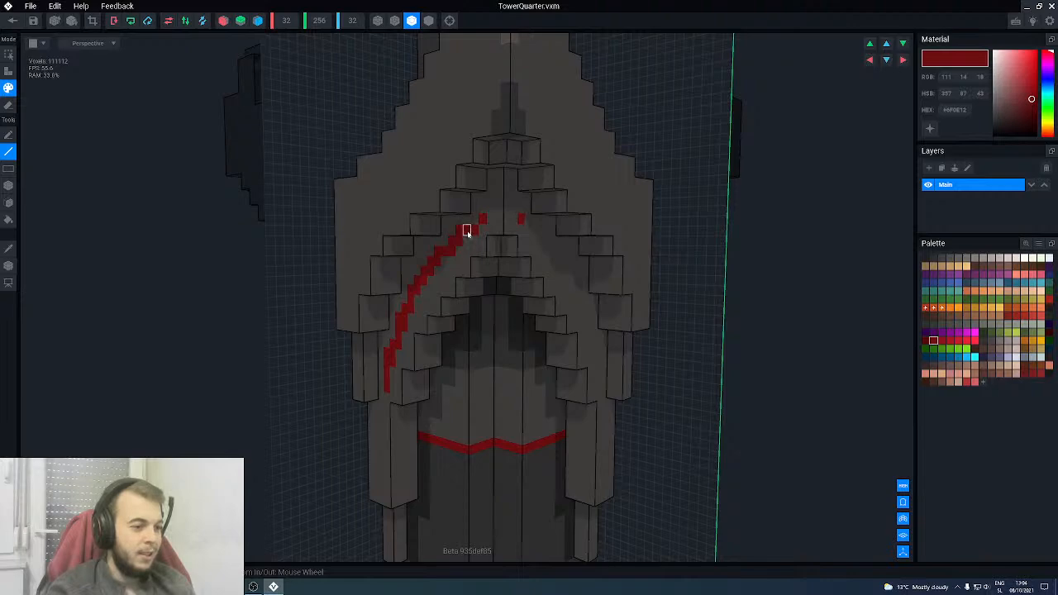
# - Paint a stepped #6F0E12 curve down the right arch face to its lower end, mirroring the curve on the left face
pyautogui.moveTo(544, 241); pyautogui.dragTo(515, 229, button='right')
pyautogui.click(539, 231)
pyautogui.moveTo(548, 239)
pyautogui.mouseDown(button='right')
pyautogui.moveTo(534, 274)
pyautogui.moveTo(510, 279)
pyautogui.moveTo(543, 250)
pyautogui.moveTo(458, 266)
pyautogui.moveTo(499, 286)
pyautogui.moveTo(537, 257)
pyautogui.mouseUp(button='right')
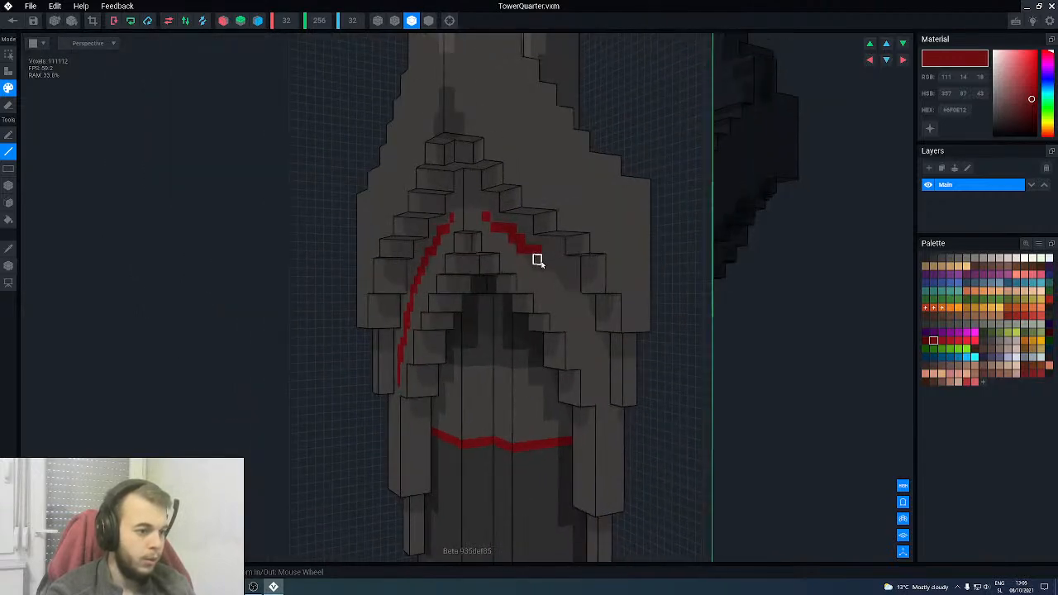
pyautogui.moveTo(553, 269); pyautogui.dragTo(567, 290)
pyautogui.moveTo(533, 307); pyautogui.dragTo(556, 298, button='right')
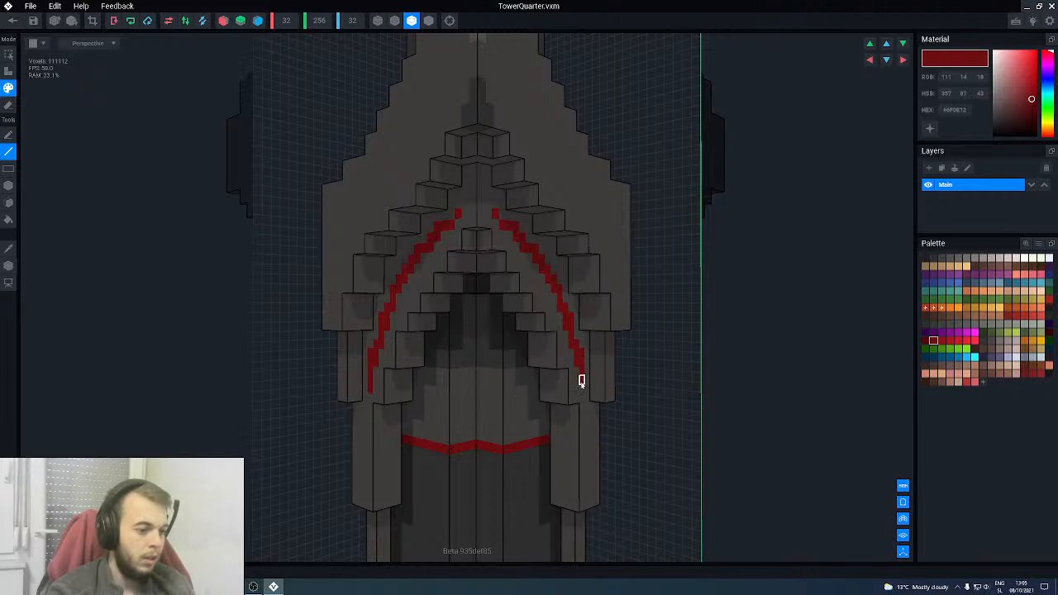
# - Close TowerQuarter.vxm with its changes saved and return to the Gates of Hell rig
pyautogui.scroll(-5, 546, 380)
pyautogui.moveTo(536, 366); pyautogui.dragTo(405, 289, button='right')
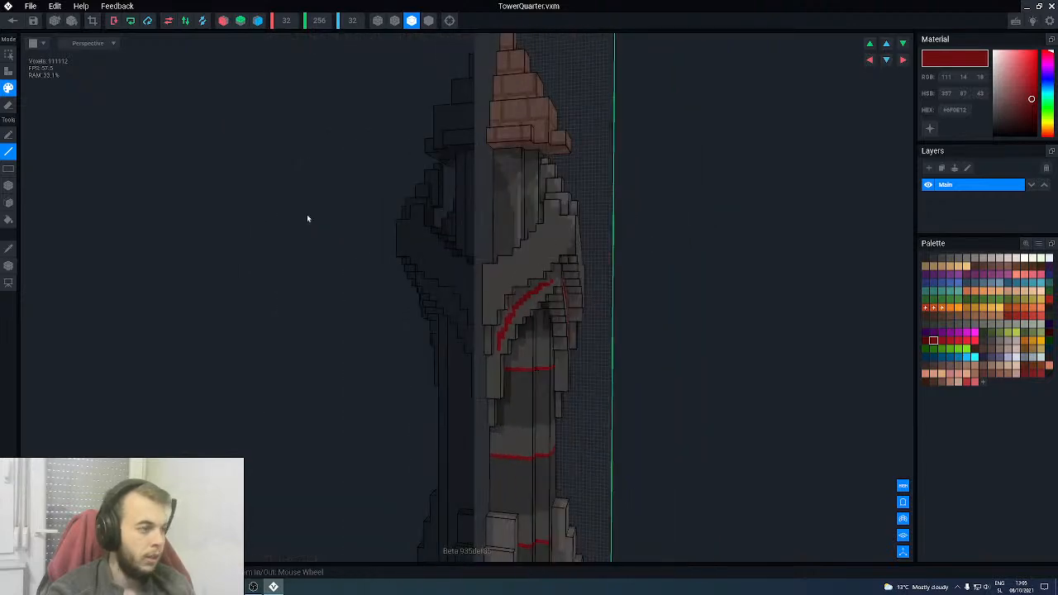
pyautogui.click(14, 22)
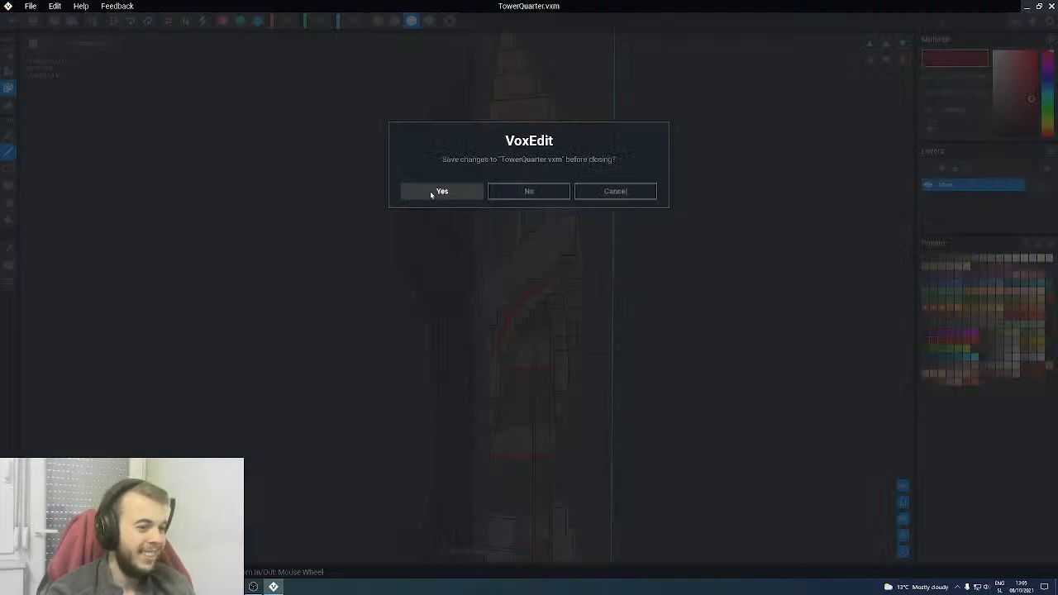
pyautogui.click(431, 193)
# - Check the red arch curves on the assembled tower and open the TowerQuarter model of the Base0 node for editing
pyautogui.click(474, 172)
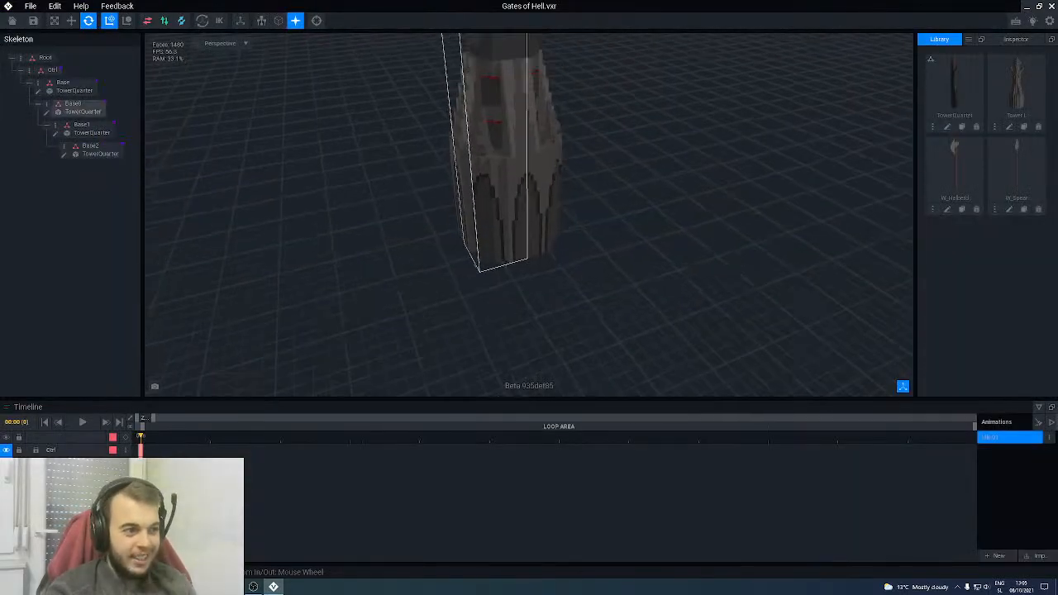
pyautogui.moveTo(505, 171); pyautogui.dragTo(497, 165, button='right')
pyautogui.scroll(5, 513, 99)
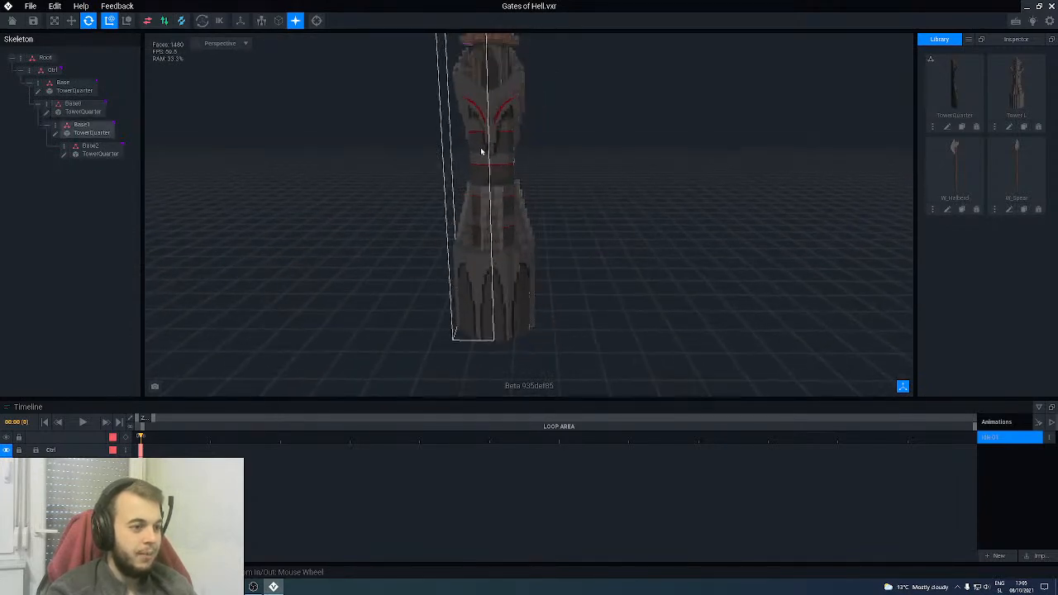
pyautogui.scroll(-5, 490, 132)
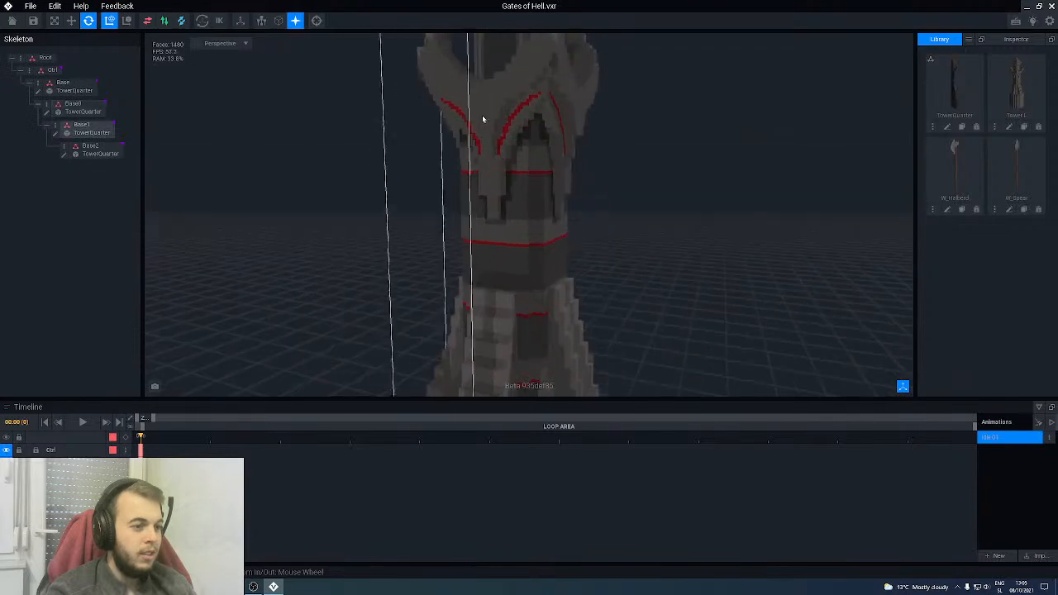
pyautogui.moveTo(470, 177); pyautogui.dragTo(501, 158, button='right')
pyautogui.click(491, 166)
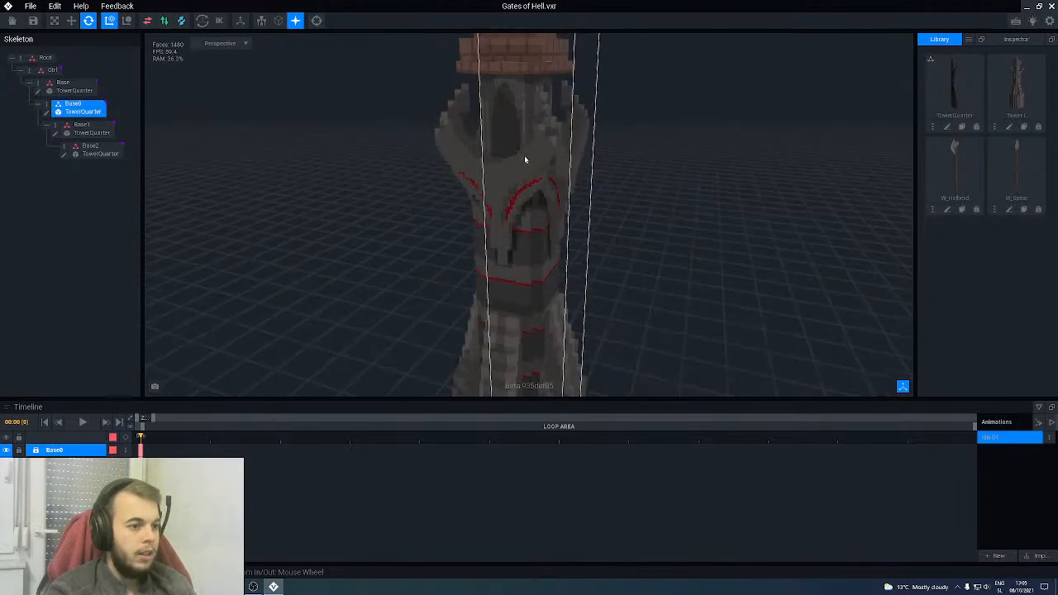
pyautogui.click(48, 114)
# - Pick the lighter grey #534F4E from the collar's outer corner and paint line highlights with it along the collar's upper edge
pyautogui.scroll(6, 444, 178)
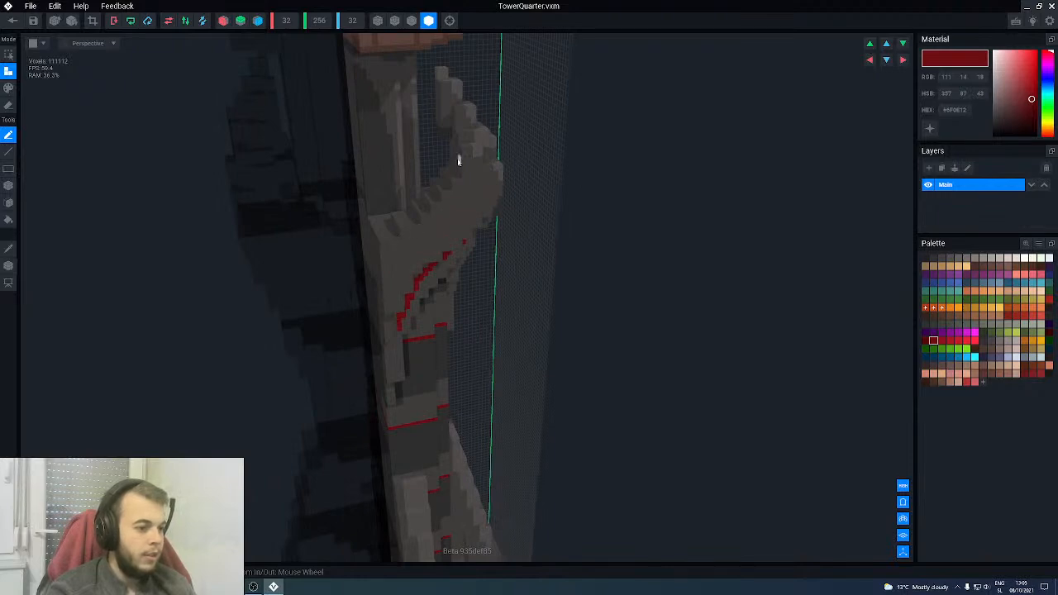
pyautogui.moveTo(418, 76); pyautogui.dragTo(616, 256, button='right')
pyautogui.moveTo(635, 270); pyautogui.dragTo(584, 232, button='middle')
pyautogui.moveTo(586, 204)
pyautogui.mouseDown(button='right')
pyautogui.moveTo(569, 189)
pyautogui.moveTo(578, 192)
pyautogui.mouseUp(button='right')
pyautogui.scroll(2, 578, 192)
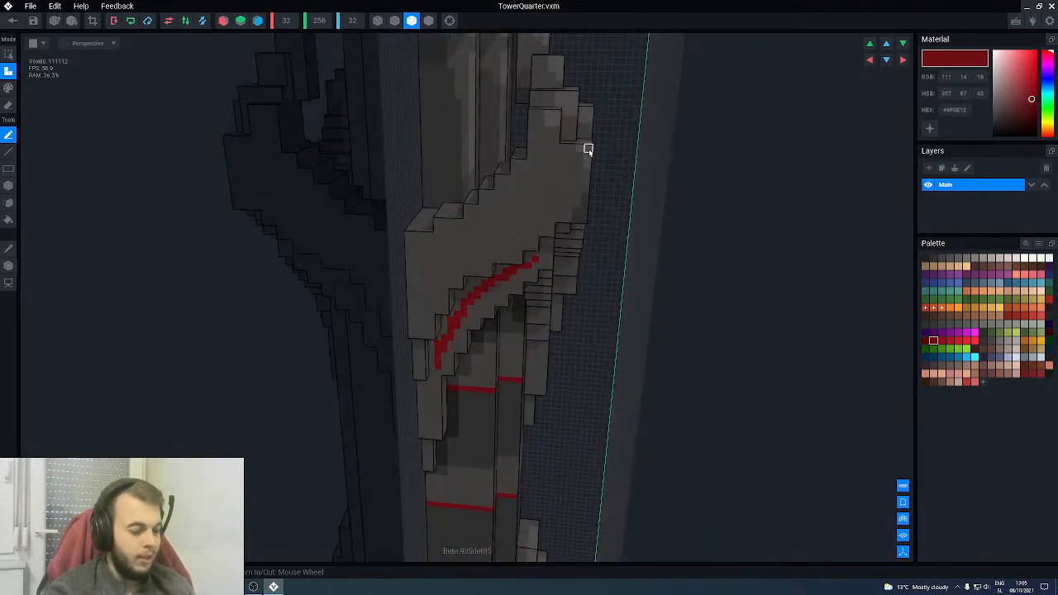
pyautogui.keyDown('alt'); pyautogui.click(588, 149); pyautogui.keyUp('alt')
pyautogui.press('l')
pyautogui.moveTo(528, 198)
pyautogui.mouseDown(button='right')
pyautogui.moveTo(534, 226)
pyautogui.moveTo(550, 237)
pyautogui.moveTo(547, 198)
pyautogui.mouseUp(button='right')
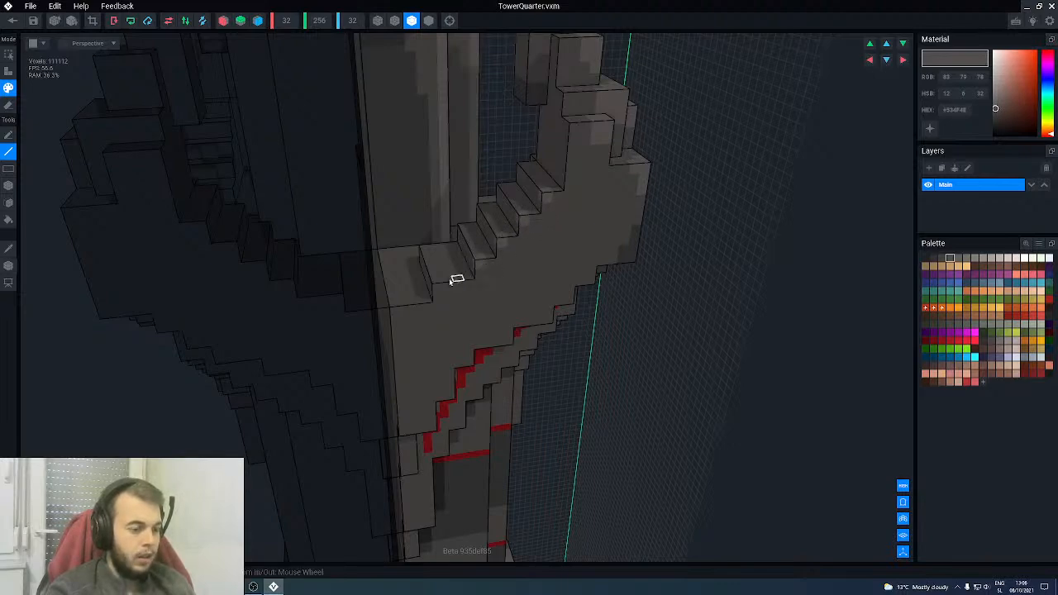
# - Highlight the corners of the collar's steps on both sides with short #534F4E strokes
pyautogui.moveTo(446, 281); pyautogui.dragTo(553, 199, button='right')
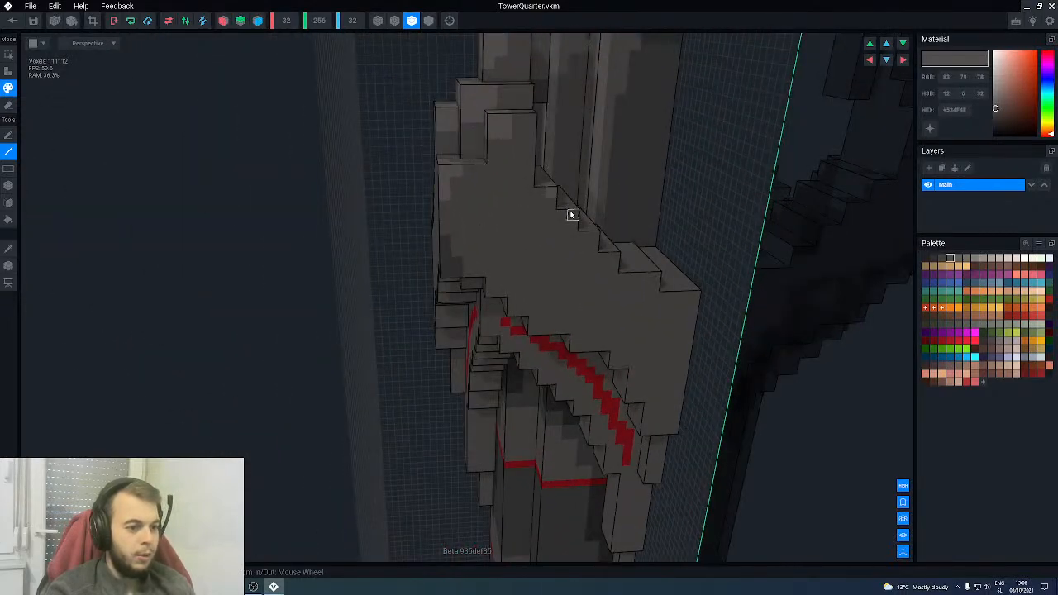
pyautogui.moveTo(645, 278); pyautogui.dragTo(517, 286, button='right')
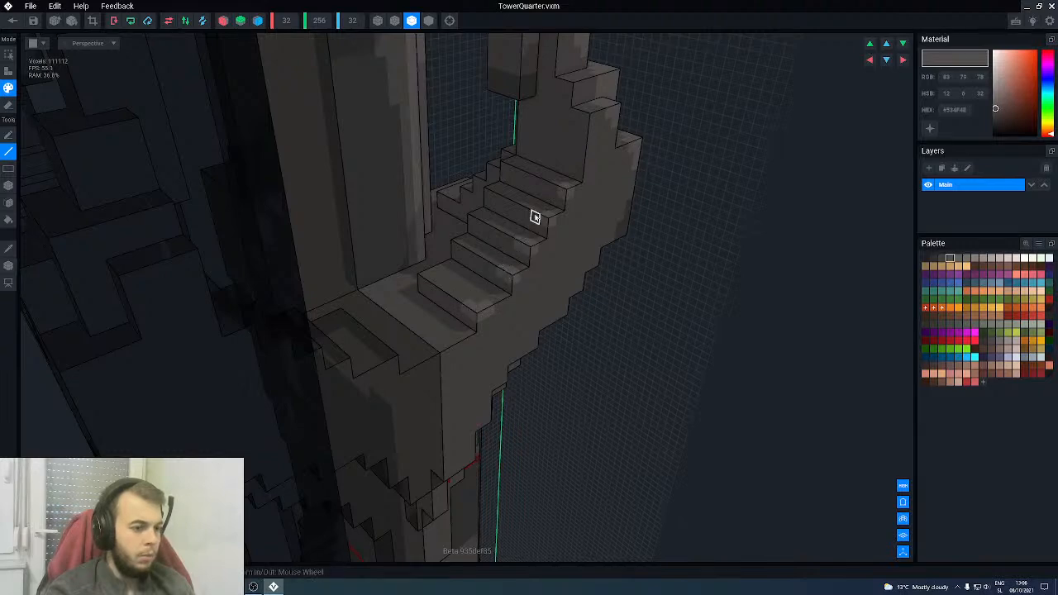
pyautogui.moveTo(562, 251); pyautogui.dragTo(646, 239, button='right')
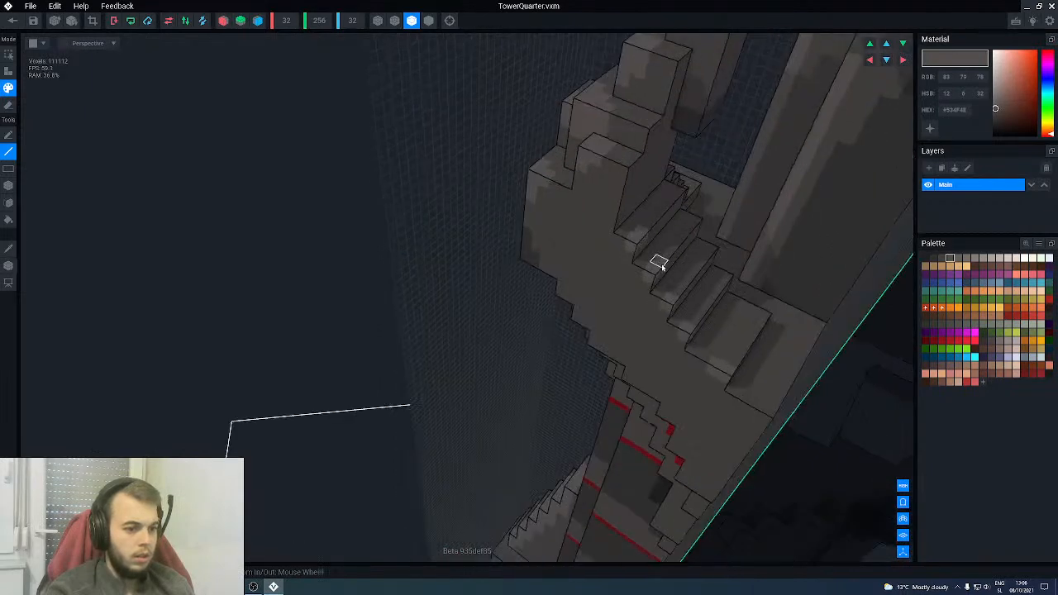
pyautogui.moveTo(733, 359); pyautogui.dragTo(650, 281, button='right')
pyautogui.scroll(-3, 632, 275)
pyautogui.scroll(-4, 633, 275)
pyautogui.scroll(6, 620, 316)
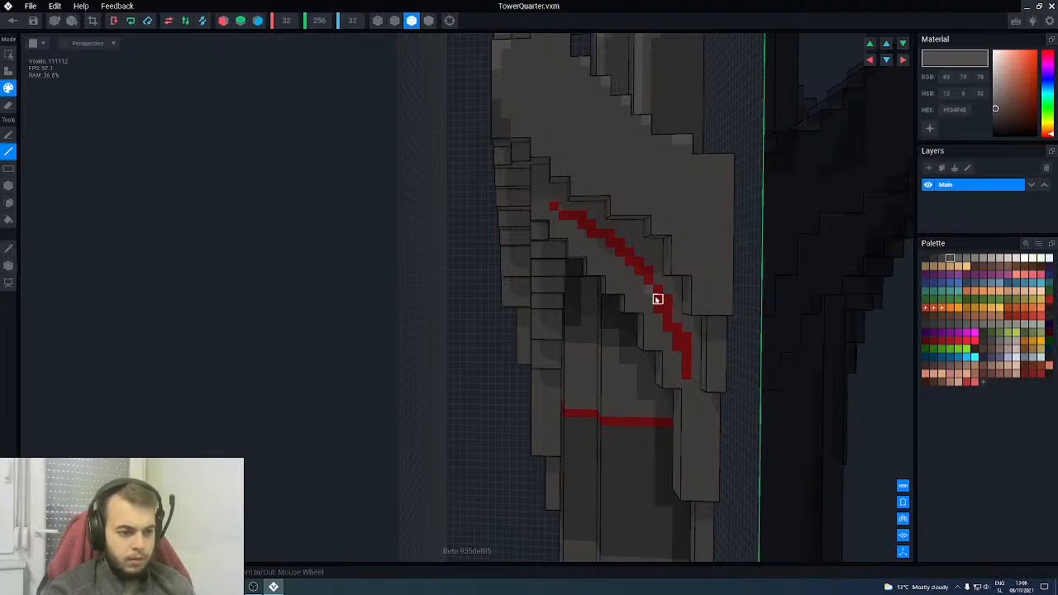
# - Recolour the red curves on both arch faces and the red column bands with the darker red #530809
pyautogui.keyDown('alt'); pyautogui.click(657, 299); pyautogui.keyUp('alt')
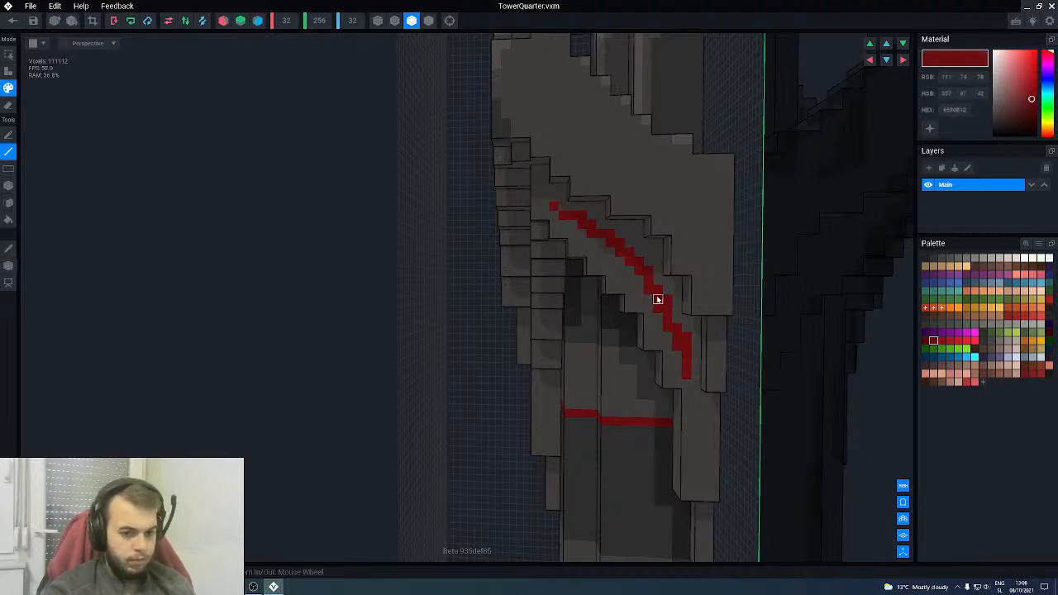
pyautogui.click(925, 340)
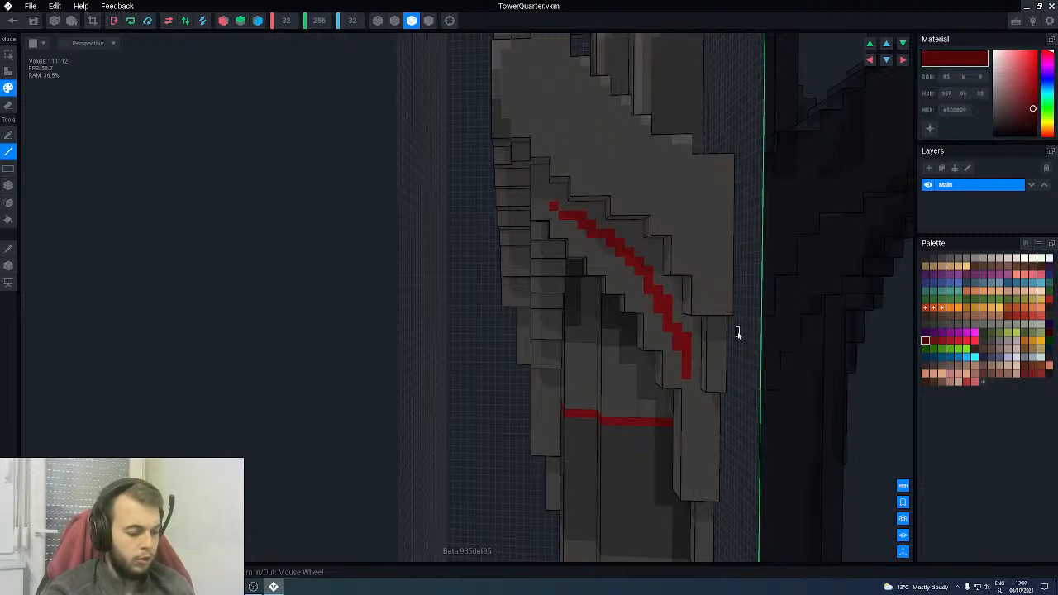
pyautogui.press('f')
pyautogui.click(669, 329)
pyautogui.moveTo(668, 329); pyautogui.dragTo(560, 242, button='right')
pyautogui.click(560, 236)
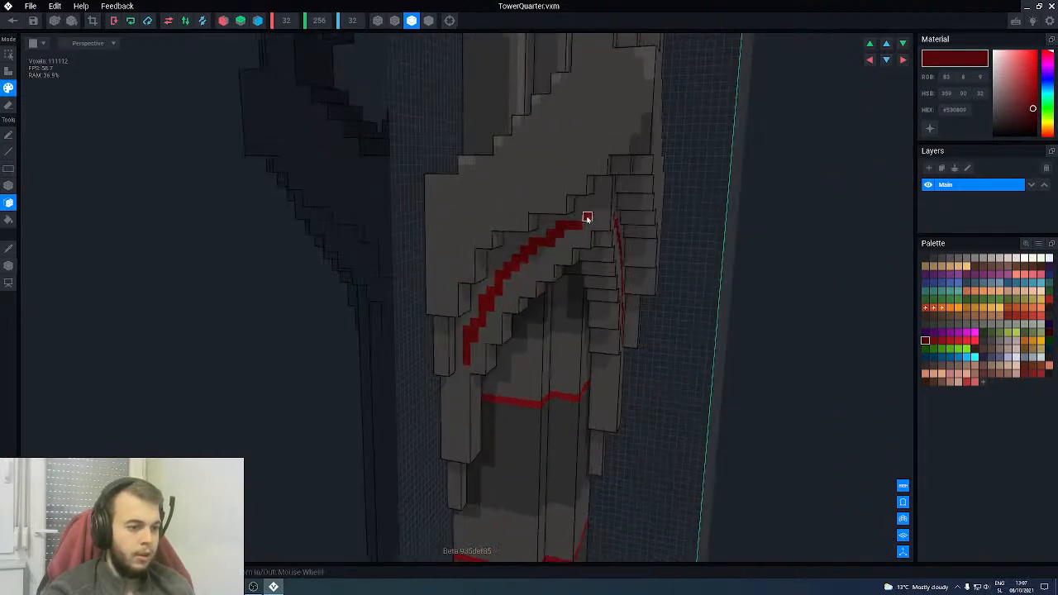
pyautogui.moveTo(546, 312); pyautogui.dragTo(533, 283, button='middle')
pyautogui.press('g')
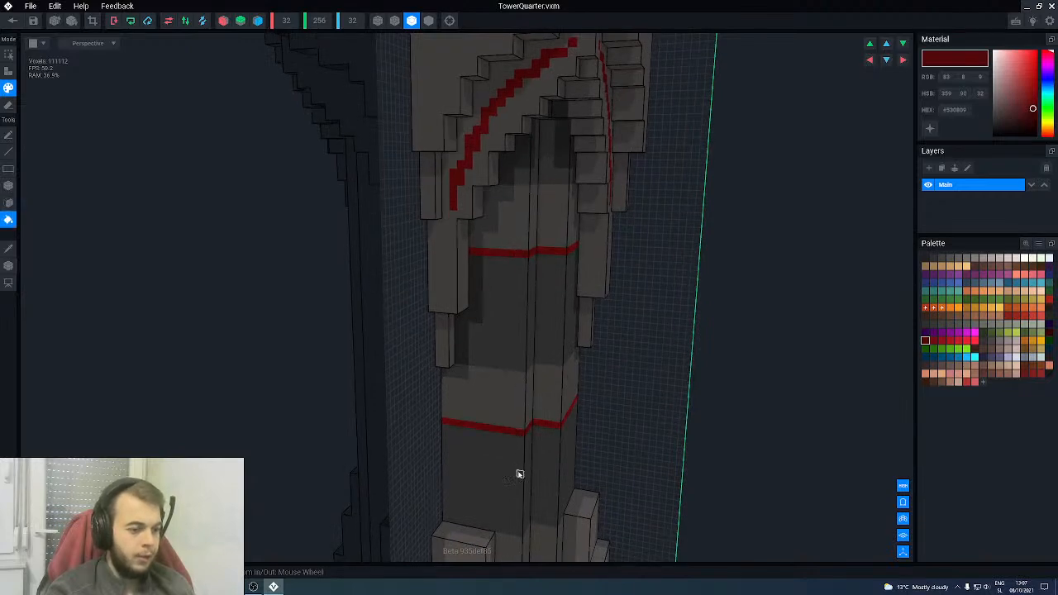
pyautogui.moveTo(519, 474); pyautogui.dragTo(520, 471, button='middle')
pyautogui.scroll(-3, 539, 538)
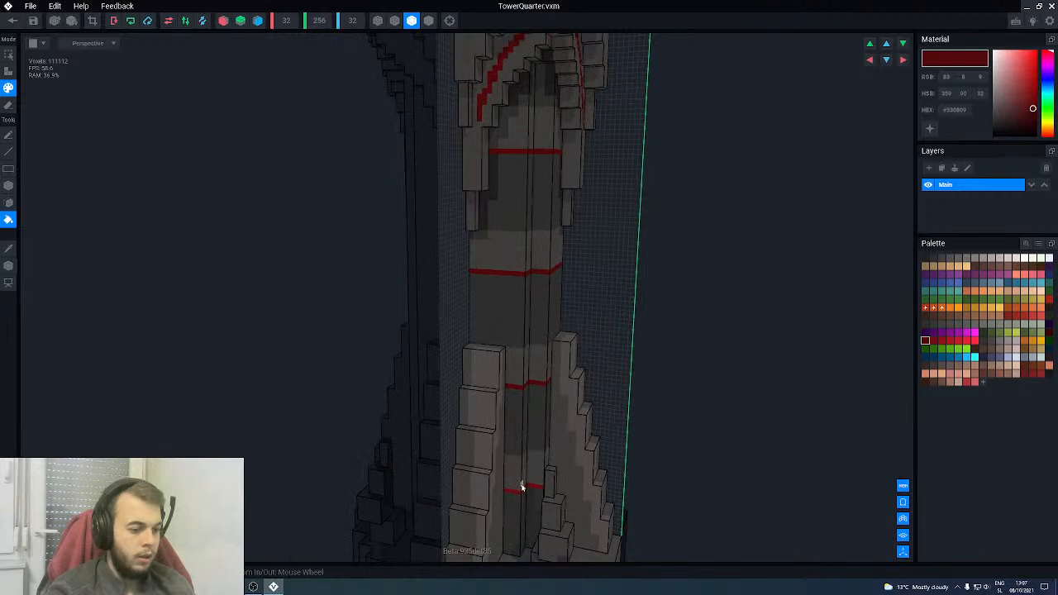
pyautogui.moveTo(514, 494); pyautogui.dragTo(551, 395, button='right')
# - Darken the shadowed ends of the column band beneath the arch with #360300 using the Line tool
pyautogui.click(1048, 331)
pyautogui.scroll(2, 603, 389)
pyautogui.press('l')
pyautogui.scroll(2, 517, 351)
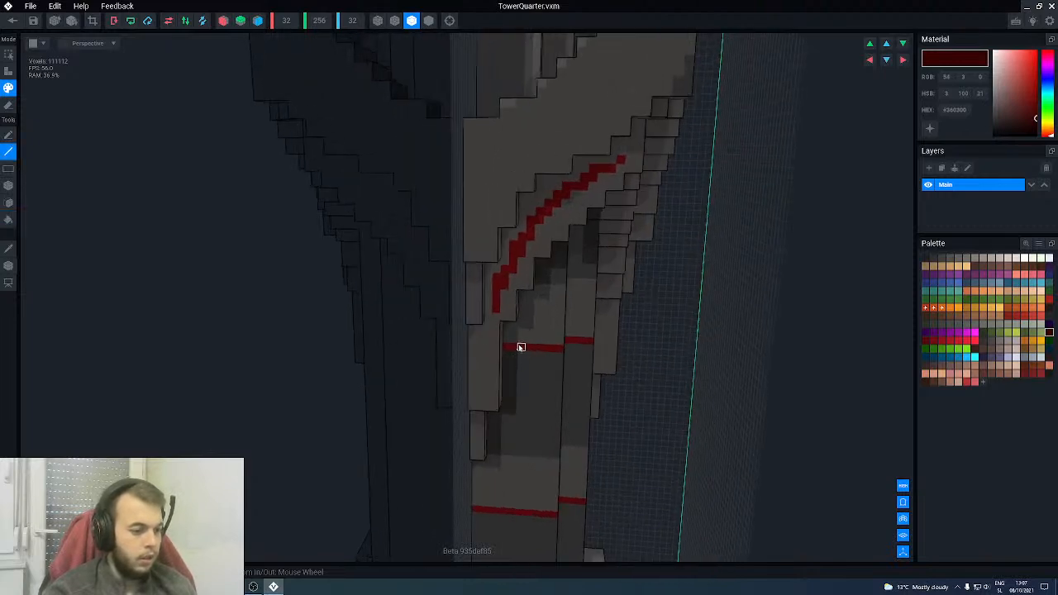
pyautogui.moveTo(504, 347); pyautogui.dragTo(638, 357, button='right')
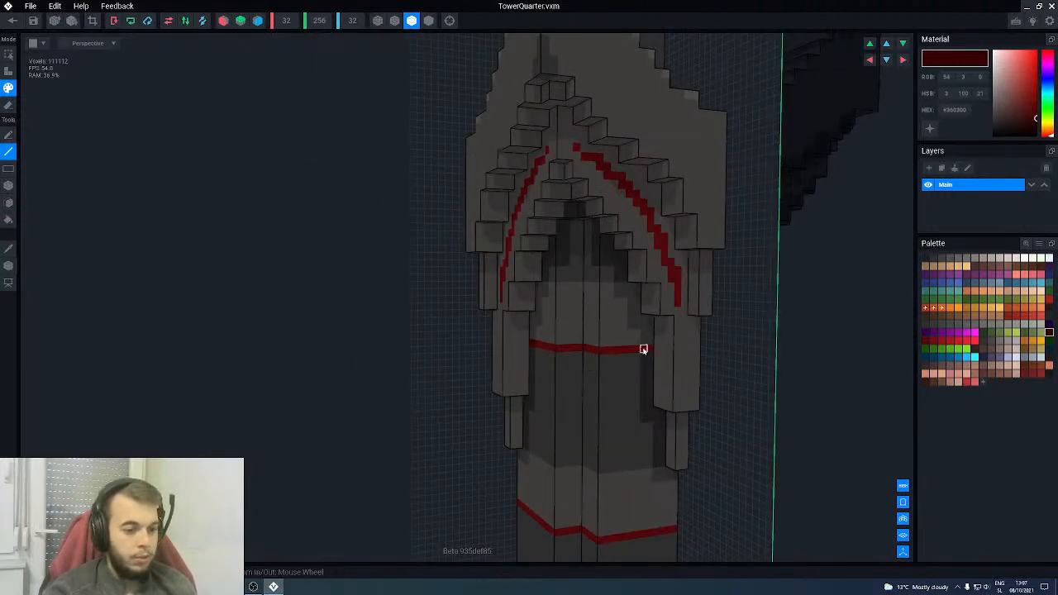
pyautogui.moveTo(600, 433); pyautogui.dragTo(573, 406, button='right')
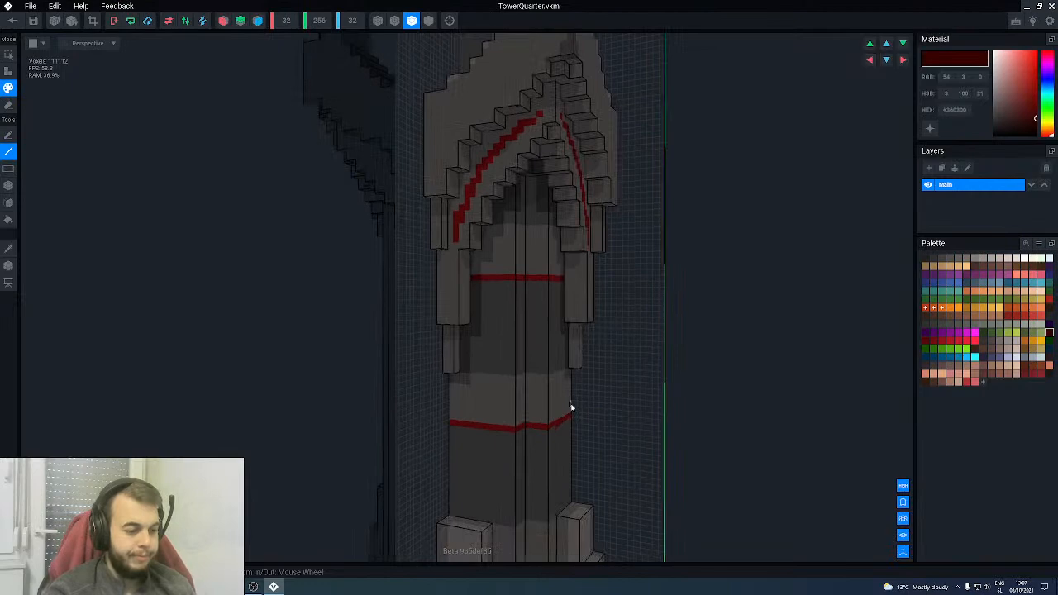
# - Pick the dark grey #1F1F1F and thicken the upper curve of the shadow outline on the tower base's side arch
pyautogui.moveTo(498, 286); pyautogui.dragTo(496, 433, button='right')
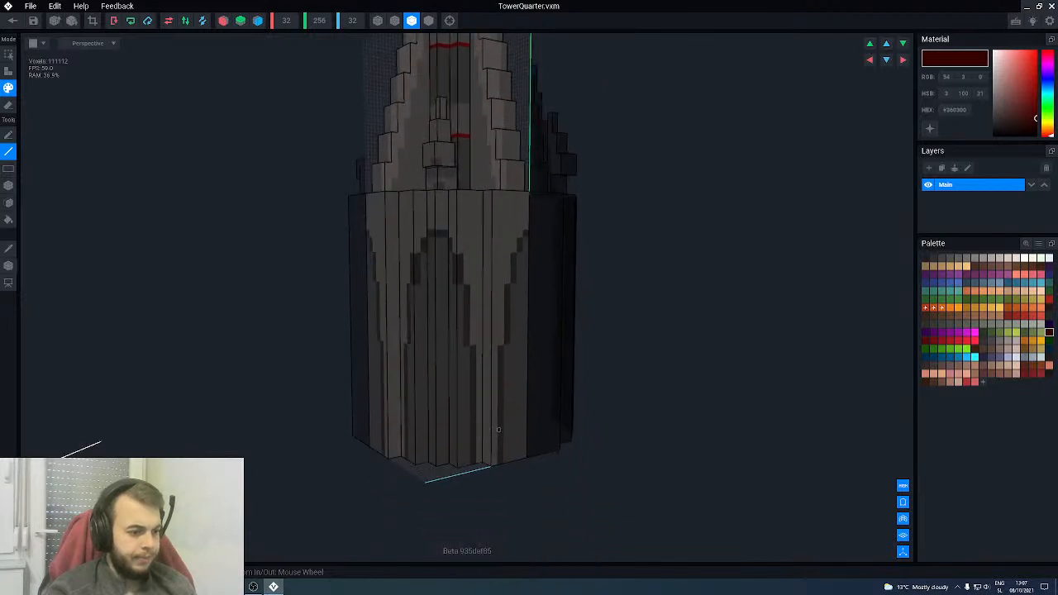
pyautogui.keyDown('alt'); pyautogui.click(507, 337); pyautogui.keyUp('alt')
pyautogui.scroll(3, 499, 354)
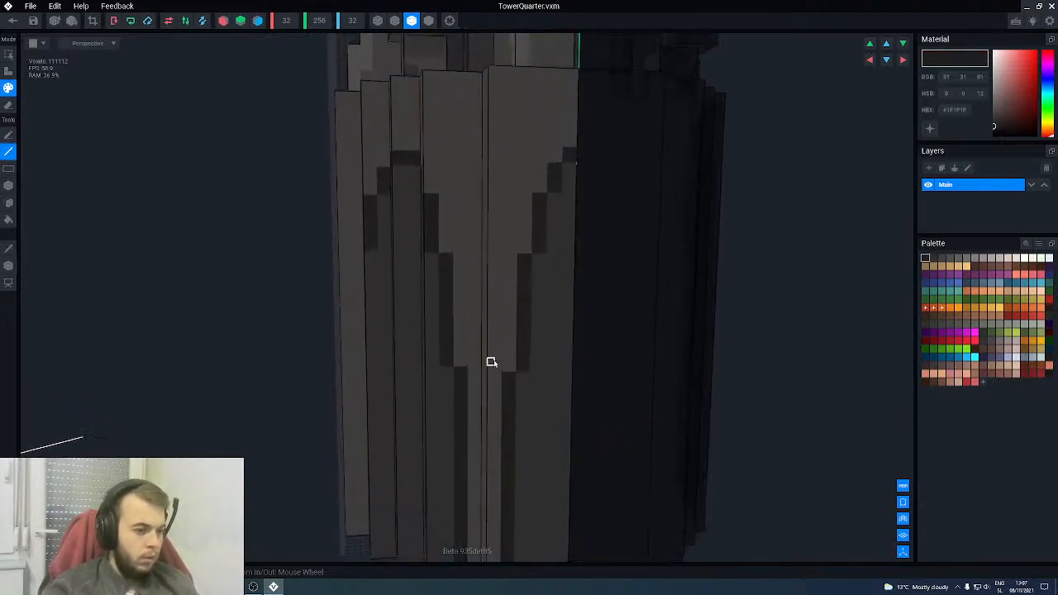
pyautogui.scroll(-2, 535, 271)
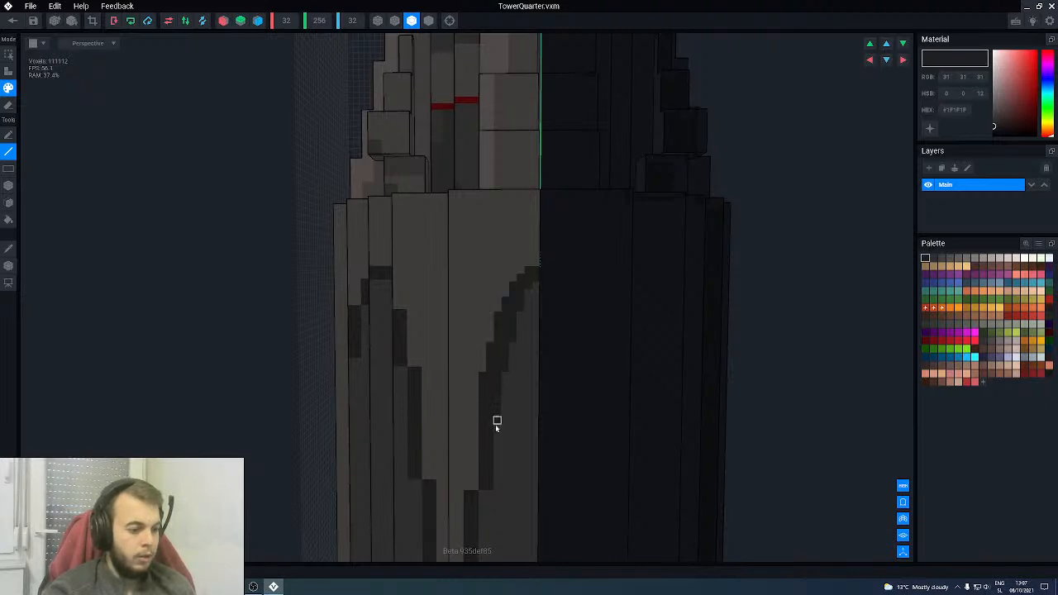
# - Continue thickening the #1F1F1F shadow outline down the side arch to the bottom edge of the tower base
pyautogui.moveTo(486, 542); pyautogui.dragTo(479, 438, button='middle')
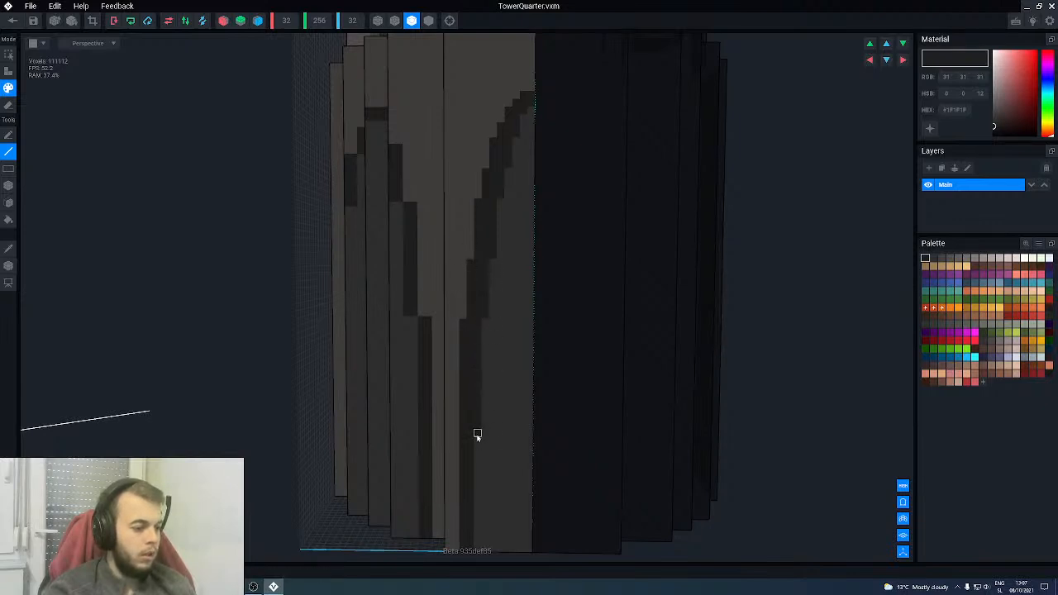
pyautogui.scroll(-5, 477, 434)
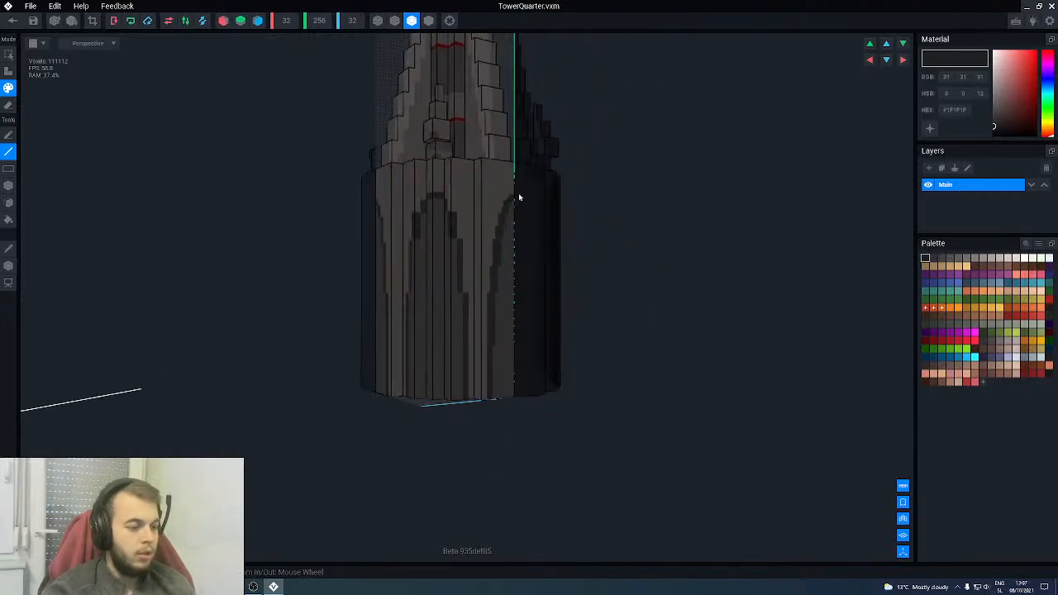
pyautogui.scroll(2, 488, 356)
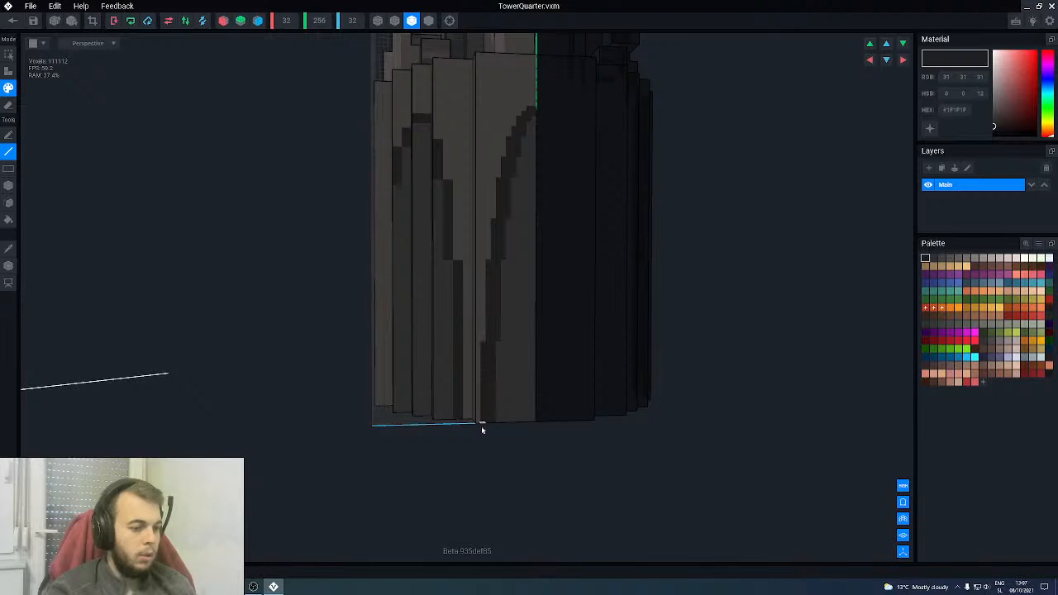
# - Thicken the #1F1F1F shadow outline of the opposite side arch on the tower base, from its upper curve to the bottom edge
pyautogui.scroll(-2, 480, 444)
pyautogui.scroll(3, 482, 442)
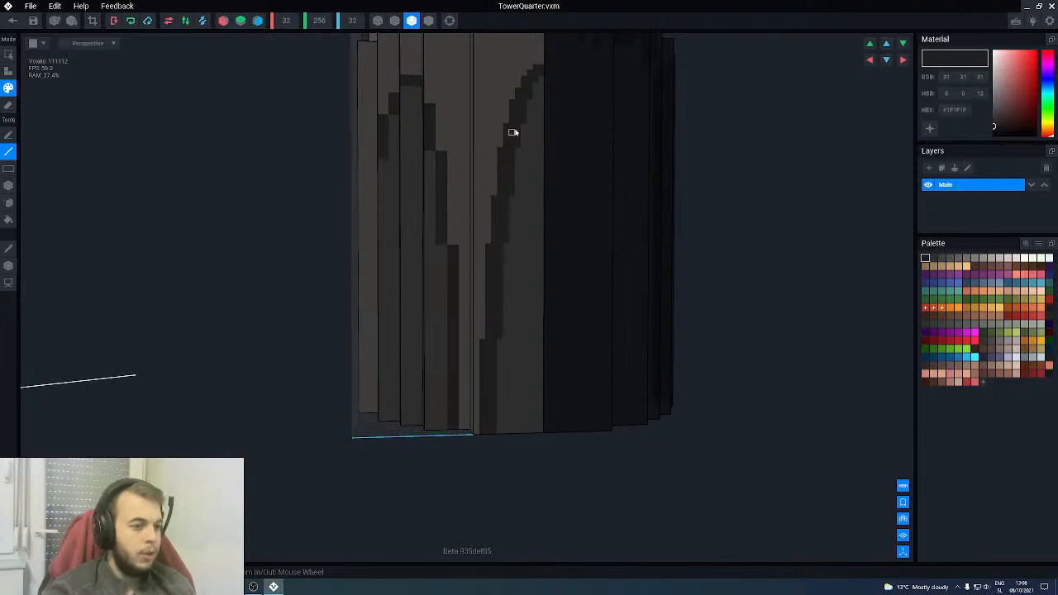
pyautogui.moveTo(519, 91); pyautogui.dragTo(632, 197, button='middle')
pyautogui.moveTo(557, 288); pyautogui.dragTo(532, 296, button='right')
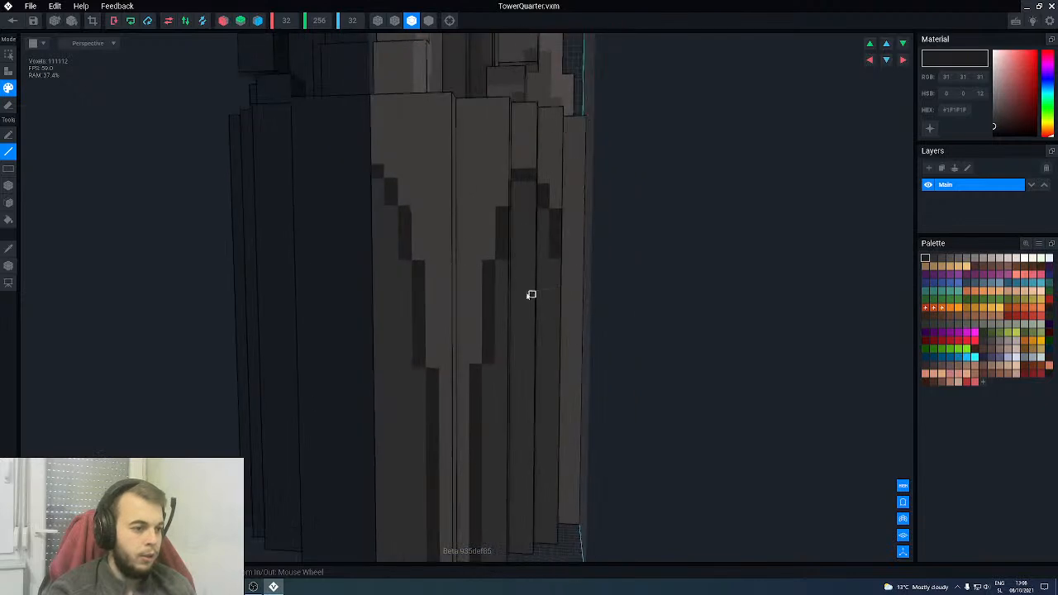
pyautogui.moveTo(389, 174); pyautogui.dragTo(382, 182)
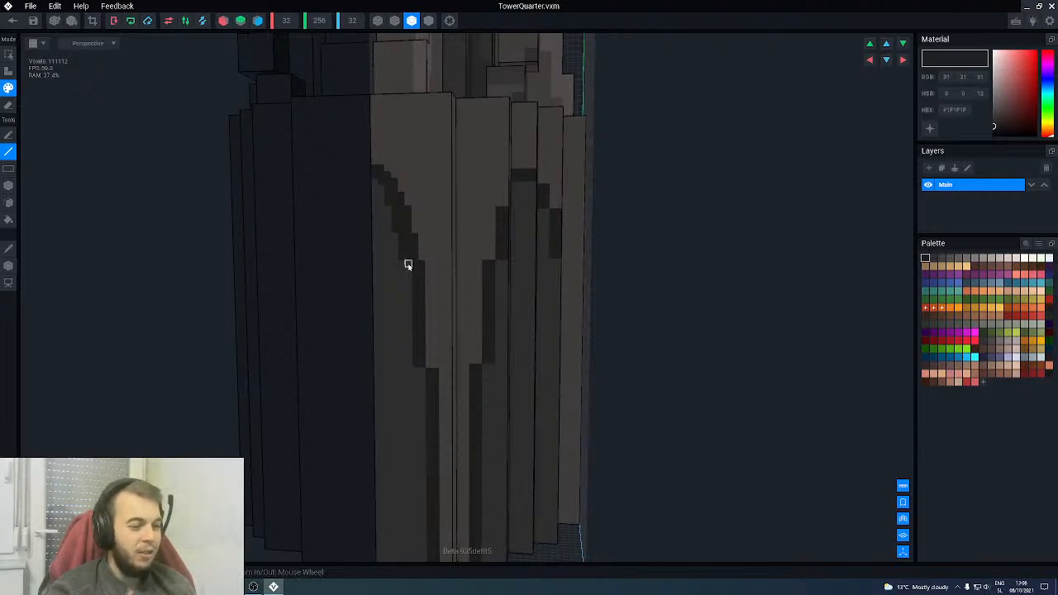
pyautogui.moveTo(427, 317); pyautogui.dragTo(428, 365)
pyautogui.moveTo(427, 369); pyautogui.dragTo(422, 311, button='middle')
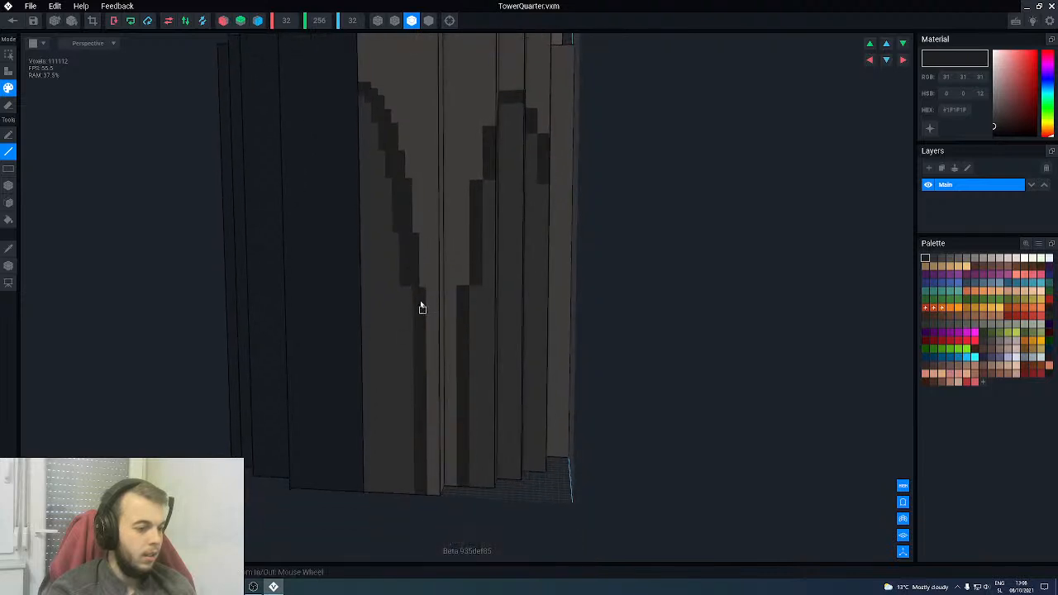
pyautogui.moveTo(415, 291); pyautogui.dragTo(411, 368)
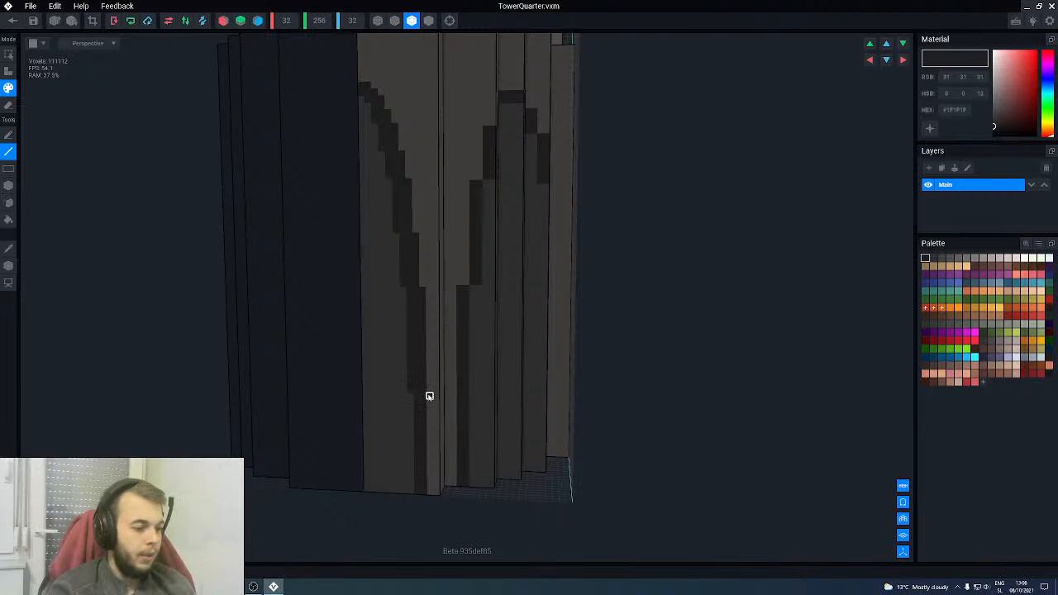
pyautogui.scroll(-5, 430, 480)
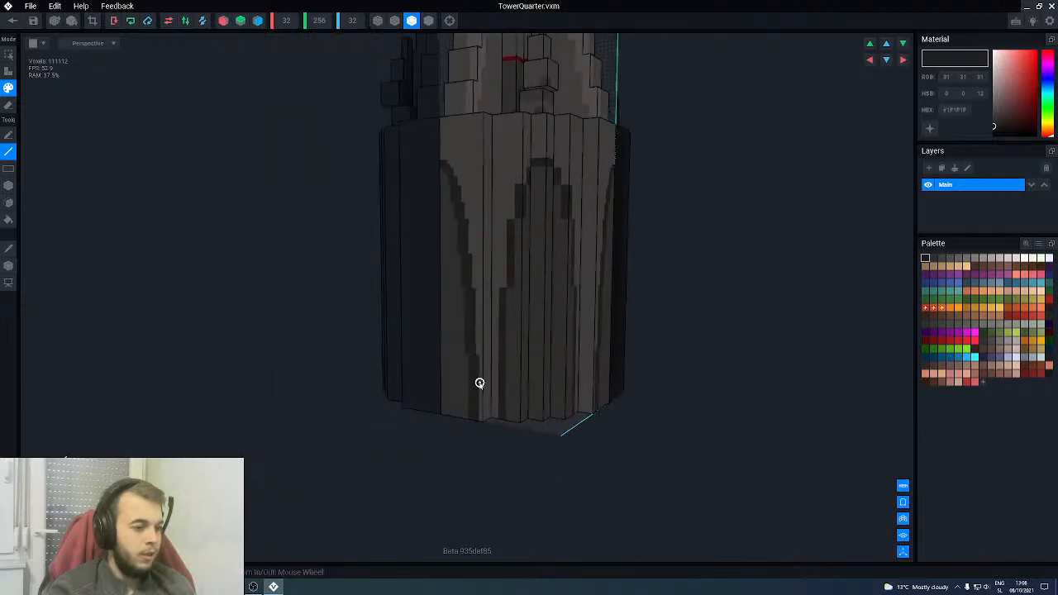
# - Thicken the upper curve of the central arch's shadow outline on the tower base with #1F1F1F lines
pyautogui.scroll(5, 488, 276)
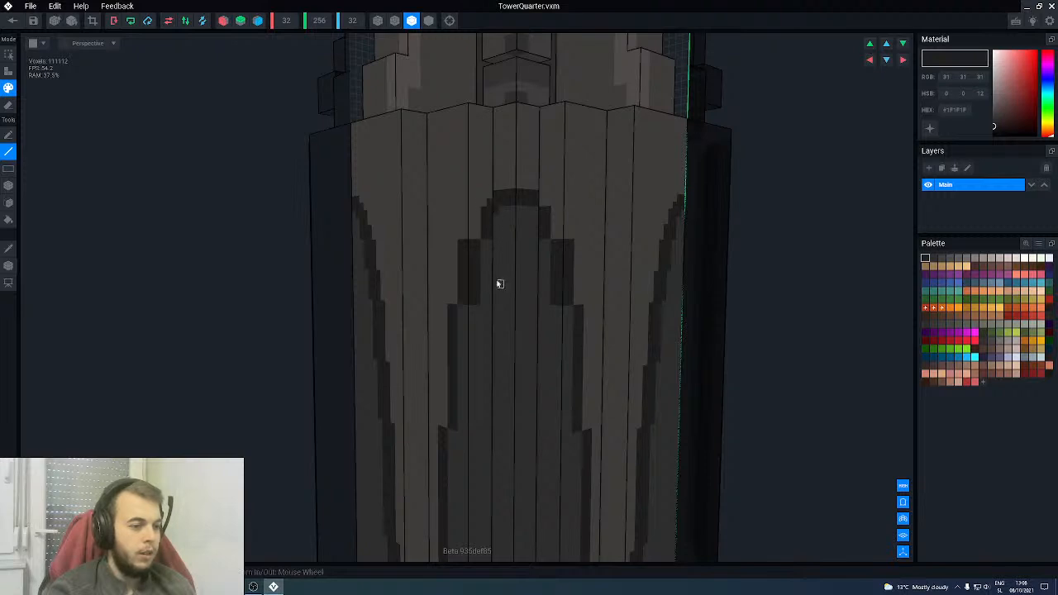
pyautogui.moveTo(491, 282); pyautogui.dragTo(479, 220, button='middle')
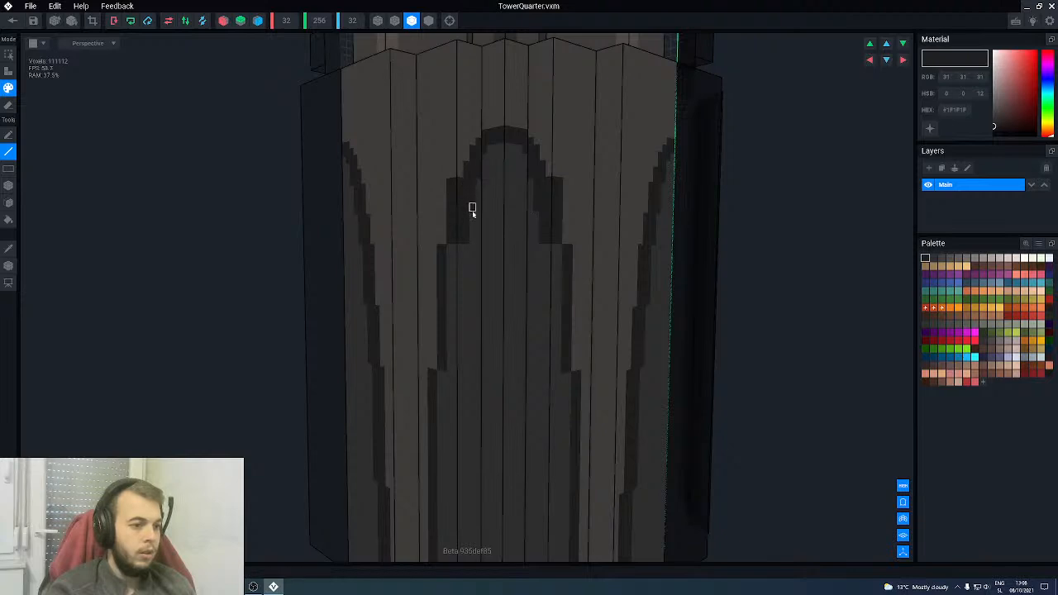
pyautogui.moveTo(461, 248); pyautogui.dragTo(458, 245, button='right')
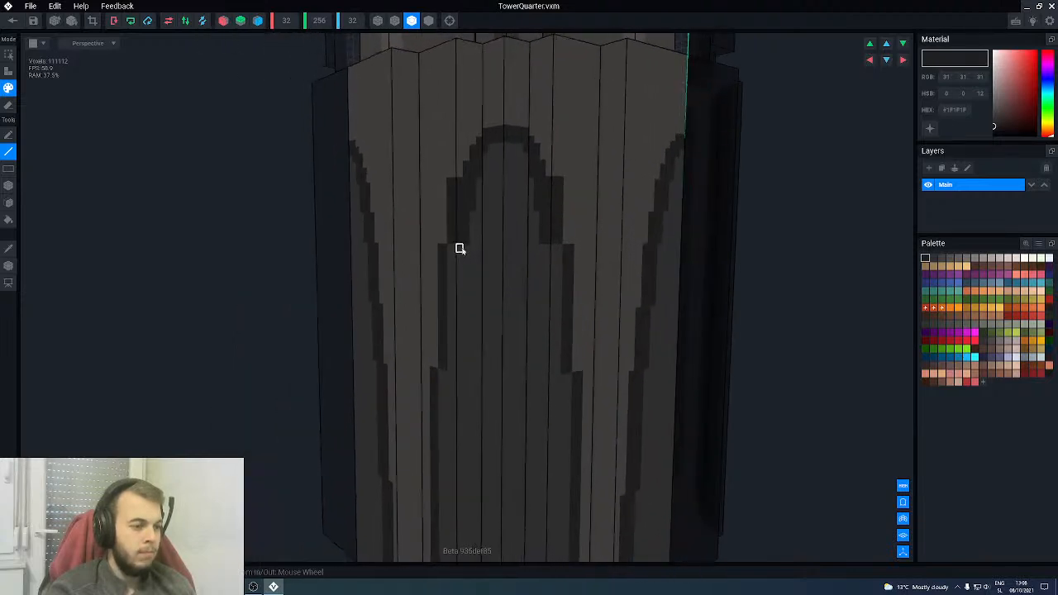
pyautogui.scroll(-3, 543, 217)
pyautogui.moveTo(543, 216); pyautogui.dragTo(514, 250, button='right')
pyautogui.scroll(3, 511, 240)
pyautogui.moveTo(512, 206); pyautogui.dragTo(533, 202, button='right')
pyautogui.moveTo(530, 241); pyautogui.dragTo(466, 243, button='right')
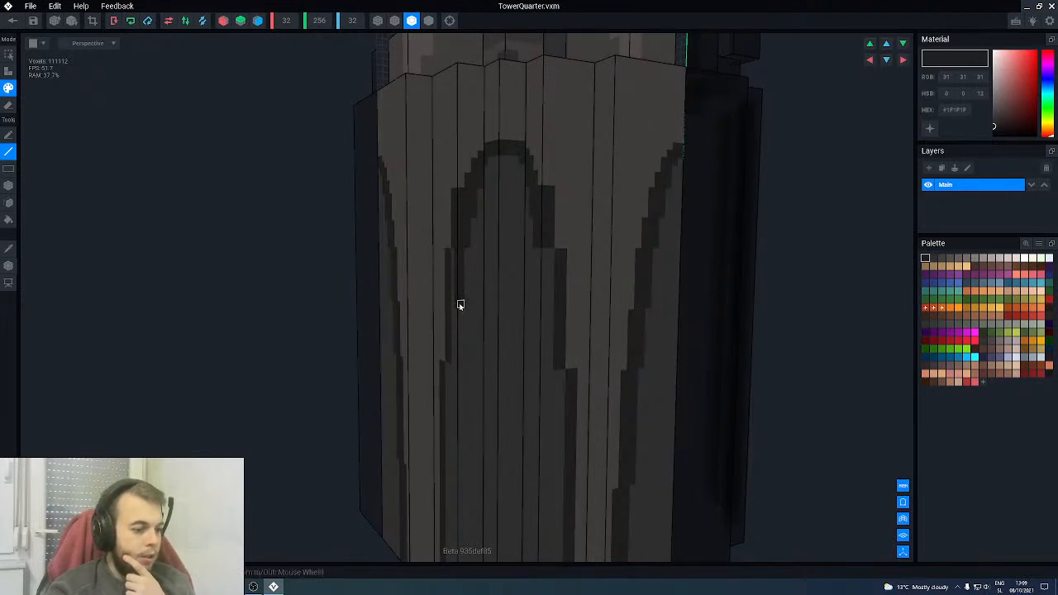
# - Thicken the middle of the central arch's left outline inward, and trim the outline's outer steps with the wall colour #423F3E
pyautogui.moveTo(461, 304); pyautogui.dragTo(458, 304, button='right')
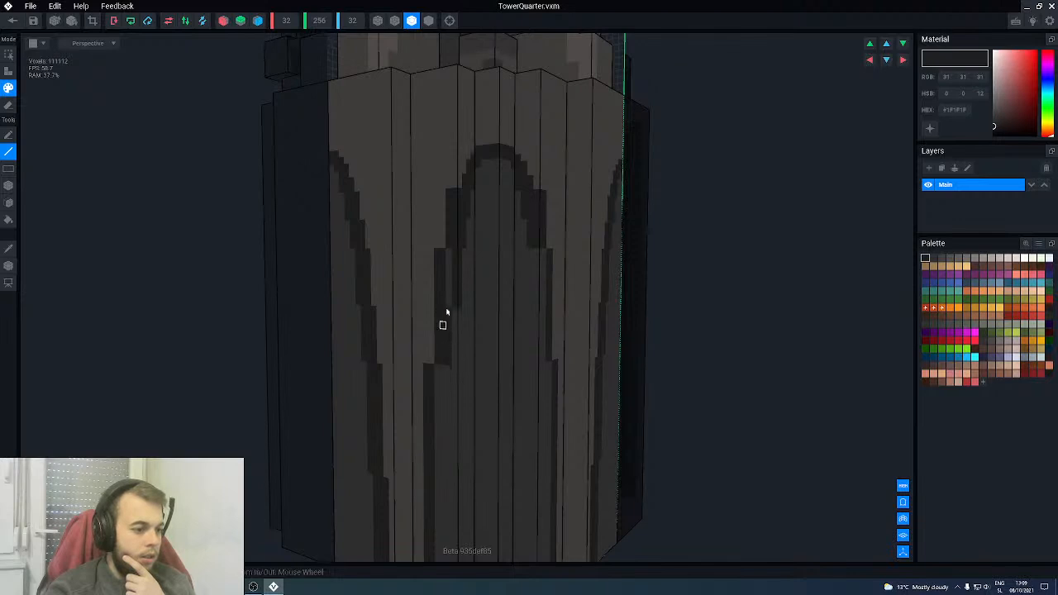
pyautogui.moveTo(454, 266); pyautogui.dragTo(452, 227, button='right')
pyautogui.moveTo(483, 187); pyautogui.dragTo(451, 339, button='right')
pyautogui.scroll(3, 450, 339)
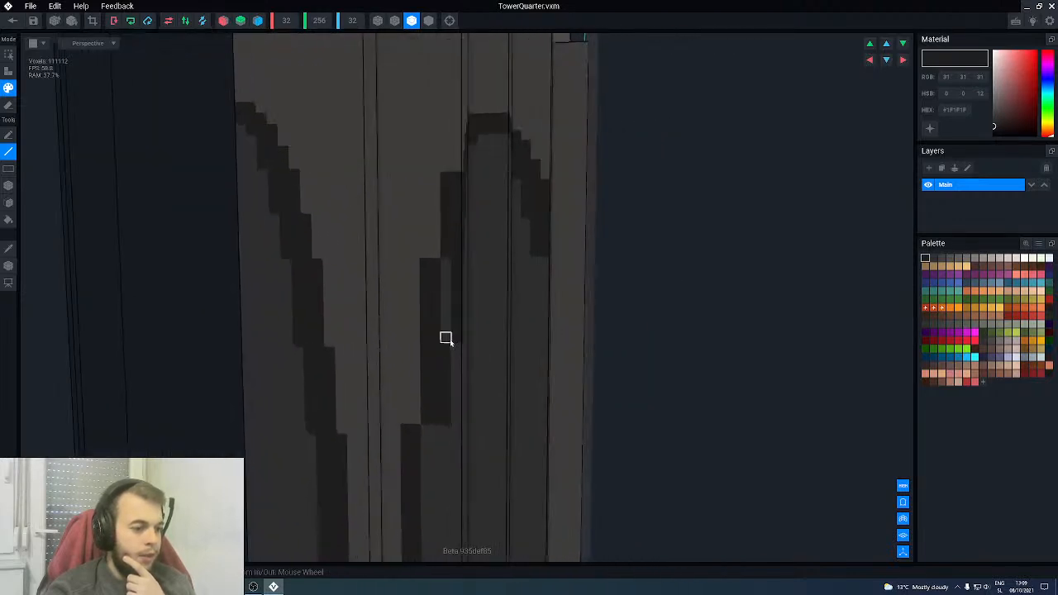
pyautogui.keyDown('alt'); pyautogui.click(425, 252); pyautogui.keyUp('alt')
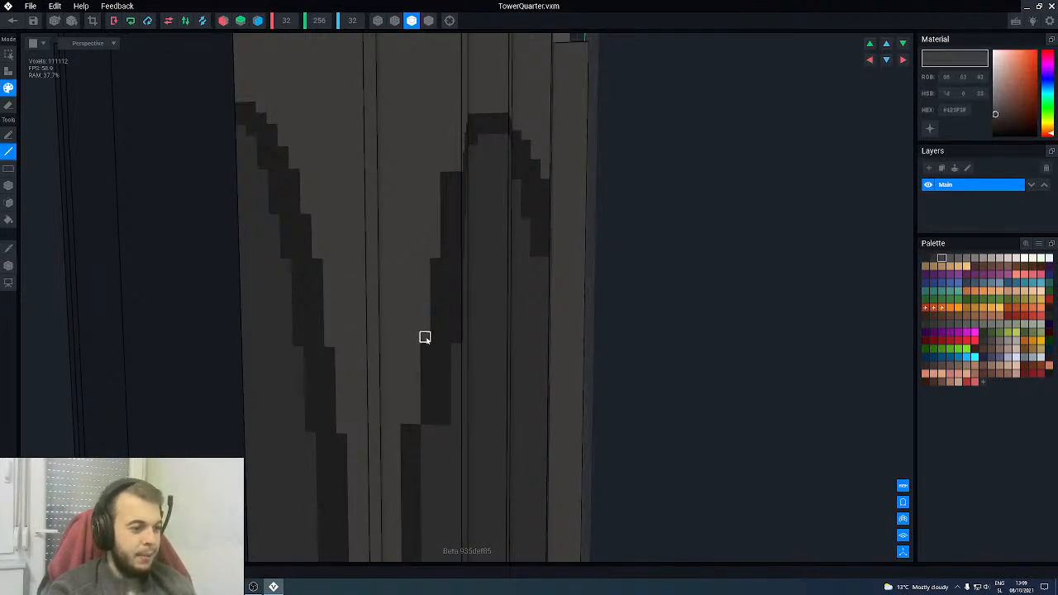
pyautogui.moveTo(456, 296)
pyautogui.mouseDown(button='right')
pyautogui.moveTo(472, 256)
pyautogui.moveTo(458, 259)
pyautogui.moveTo(457, 248)
pyautogui.mouseUp(button='right')
pyautogui.moveTo(587, 187); pyautogui.dragTo(588, 217)
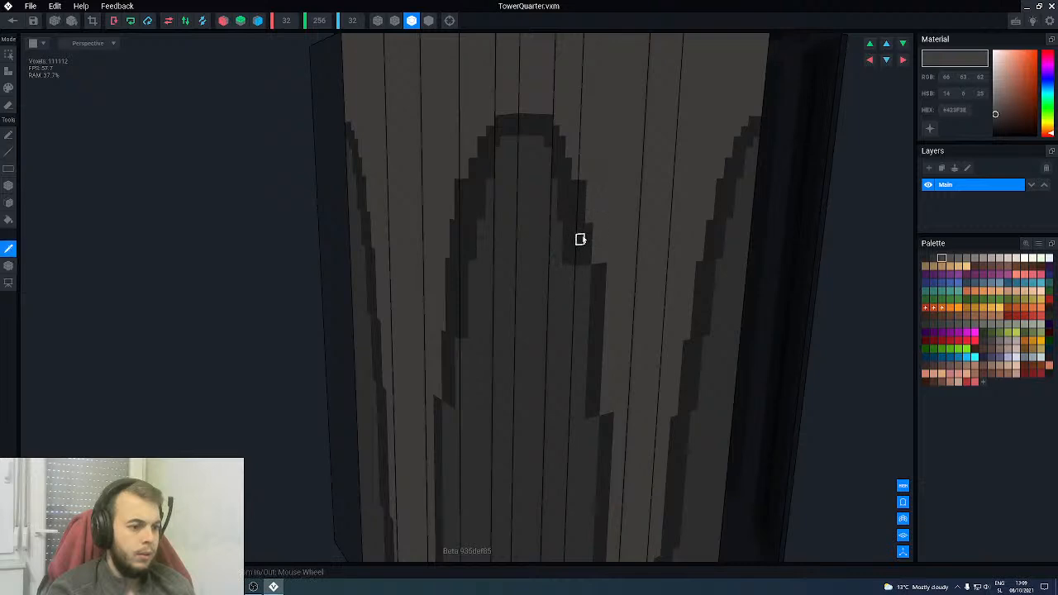
# - Pick #1F1F1F and thicken the middle of the central arch's right outline inward, smoothing its outer step
pyautogui.keyDown('alt'); pyautogui.click(581, 240); pyautogui.keyUp('alt')
pyautogui.moveTo(569, 272); pyautogui.dragTo(563, 198, button='right')
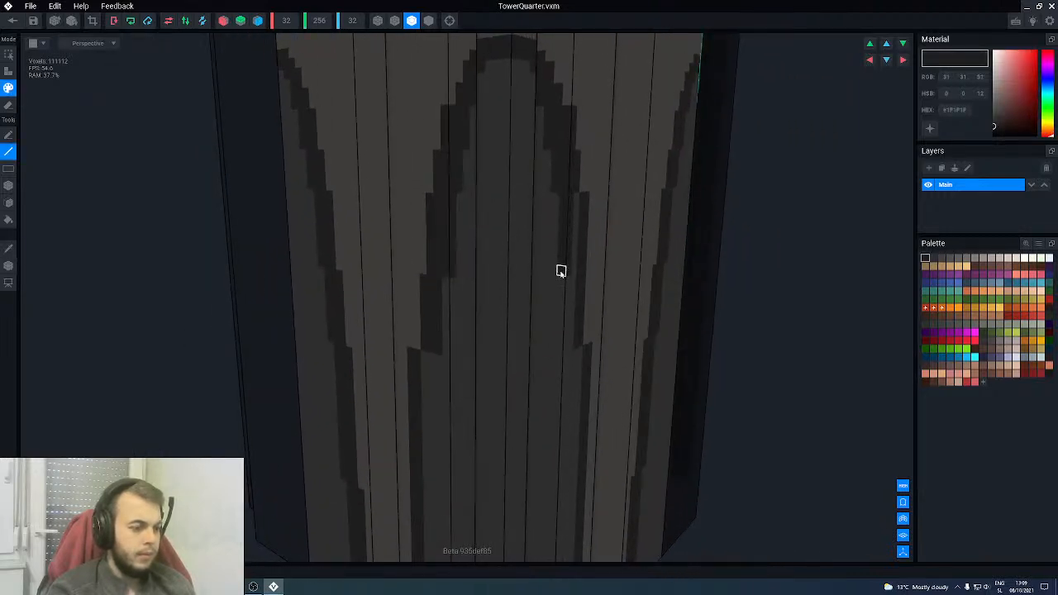
pyautogui.moveTo(570, 291); pyautogui.dragTo(566, 279, button='right')
pyautogui.moveTo(577, 199); pyautogui.dragTo(573, 269)
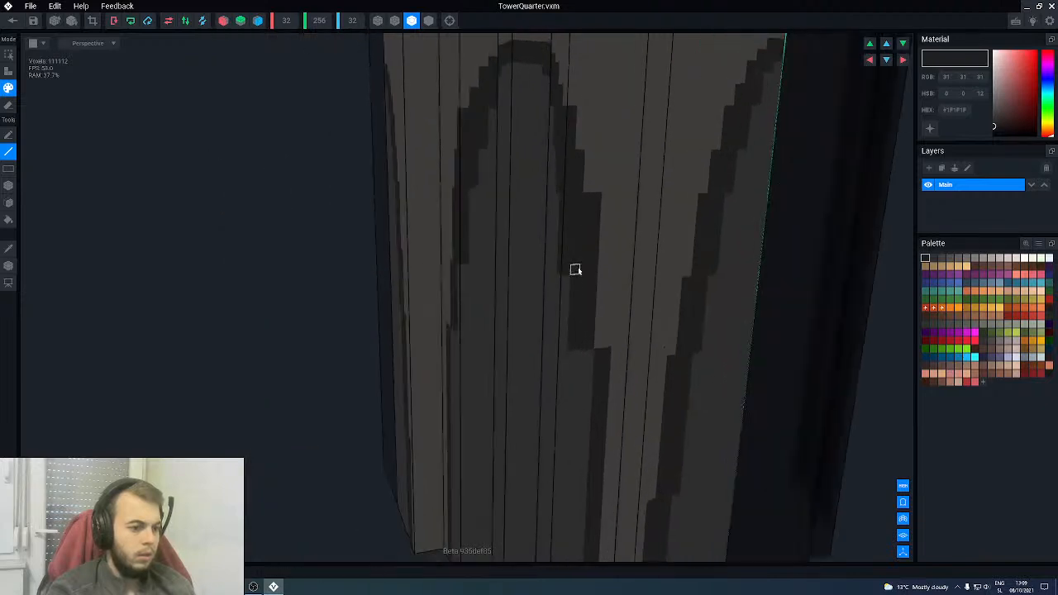
pyautogui.click(590, 157)
# - Thicken the lower left outline of the central arch with #1F1F1F and trim its outer edge with #423F3E
pyautogui.moveTo(576, 338); pyautogui.dragTo(538, 327, button='right')
pyautogui.scroll(-3, 538, 327)
pyautogui.moveTo(531, 333); pyautogui.dragTo(508, 231, button='middle')
pyautogui.press('i')
pyautogui.click(504, 239)
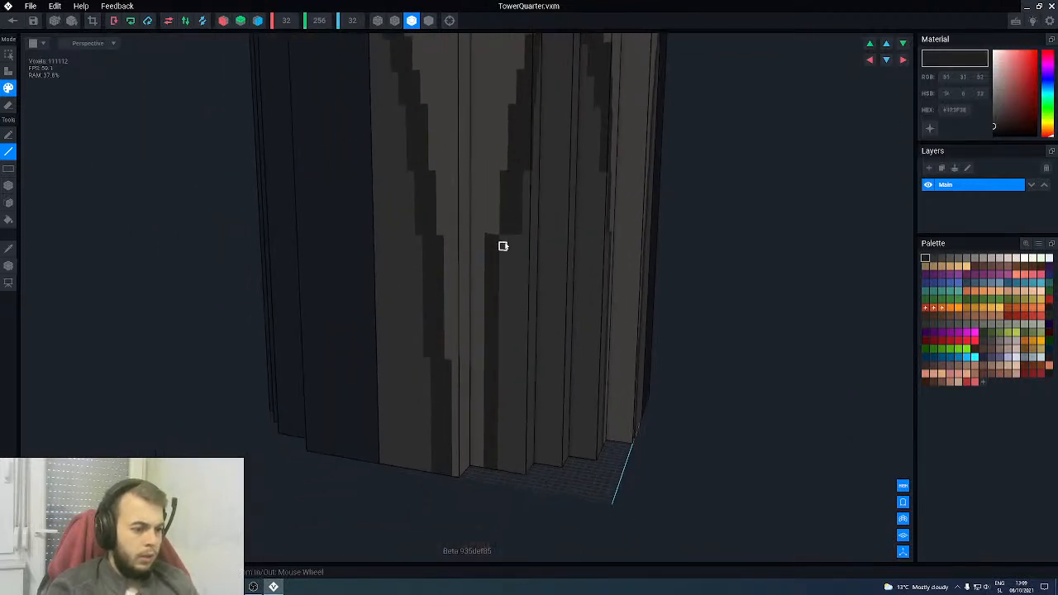
pyautogui.moveTo(505, 239); pyautogui.dragTo(508, 361)
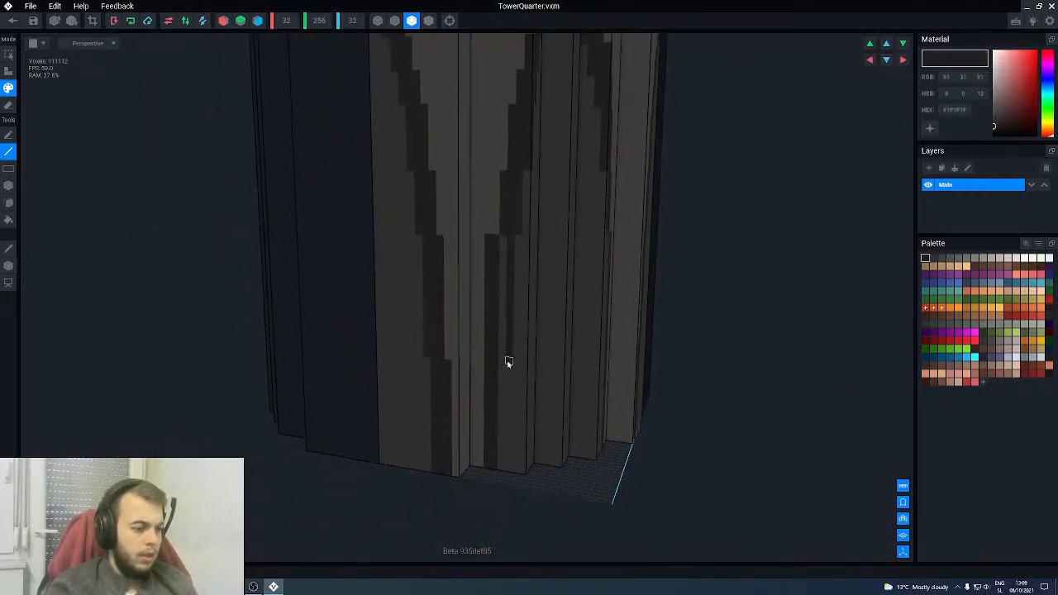
pyautogui.moveTo(503, 360); pyautogui.dragTo(496, 396)
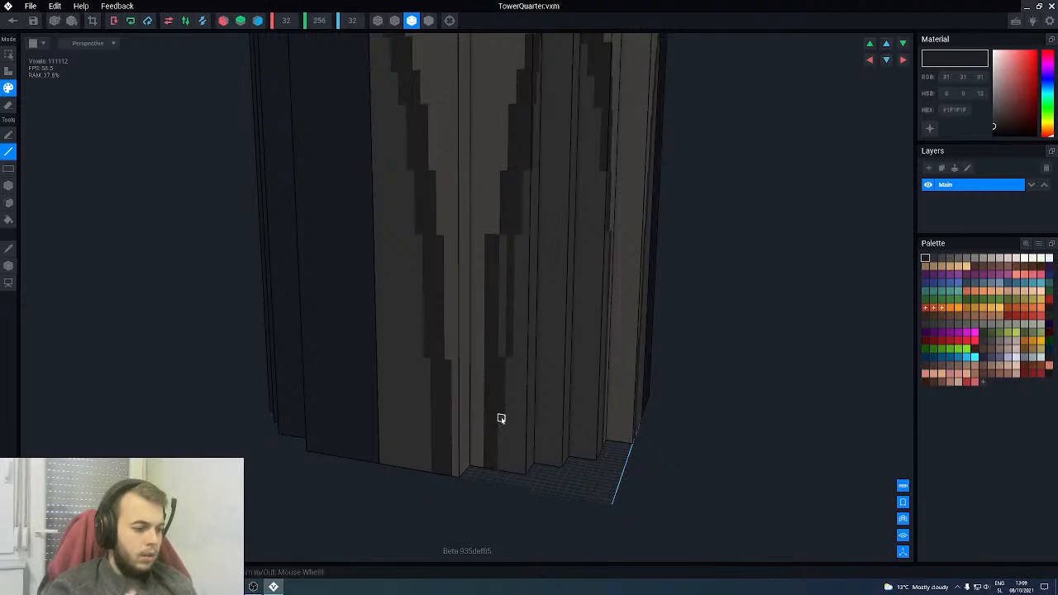
pyautogui.keyDown('alt'); pyautogui.click(486, 225); pyautogui.keyUp('alt')
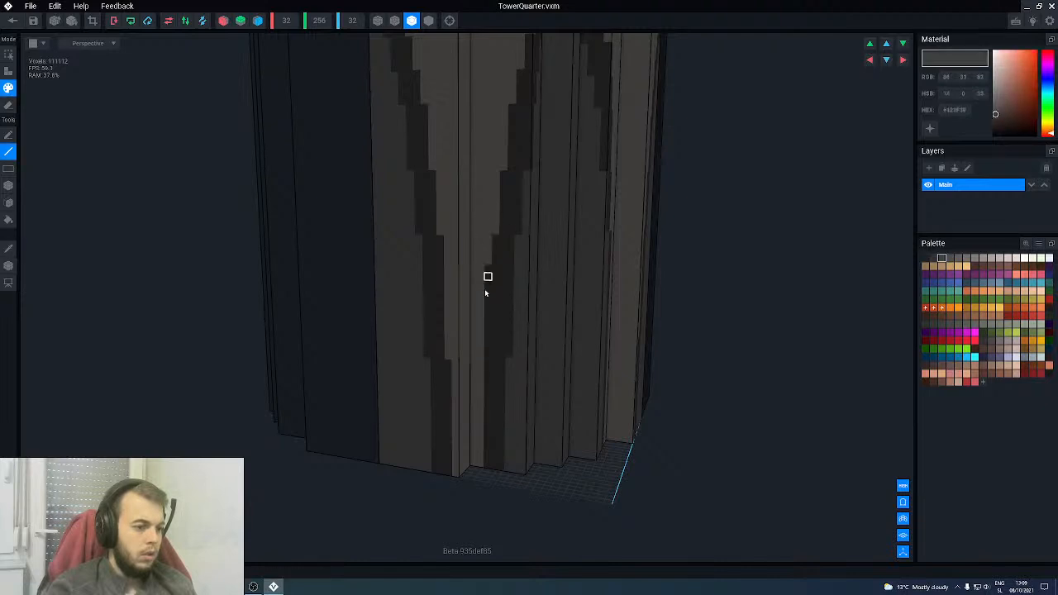
# - Extend the #1F1F1F thickening down the central arch's lower right outline and trim its outer edge with #423F3E
pyautogui.moveTo(534, 317); pyautogui.dragTo(529, 317, button='right')
pyautogui.keyDown('alt'); pyautogui.click(634, 261); pyautogui.keyUp('alt')
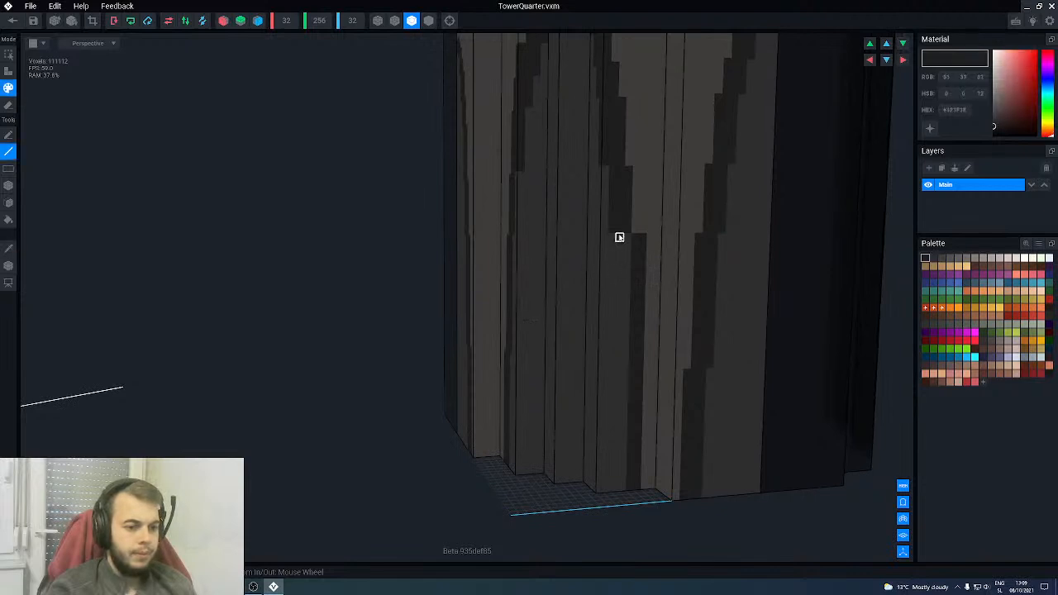
pyautogui.moveTo(626, 239); pyautogui.dragTo(622, 240, button='right')
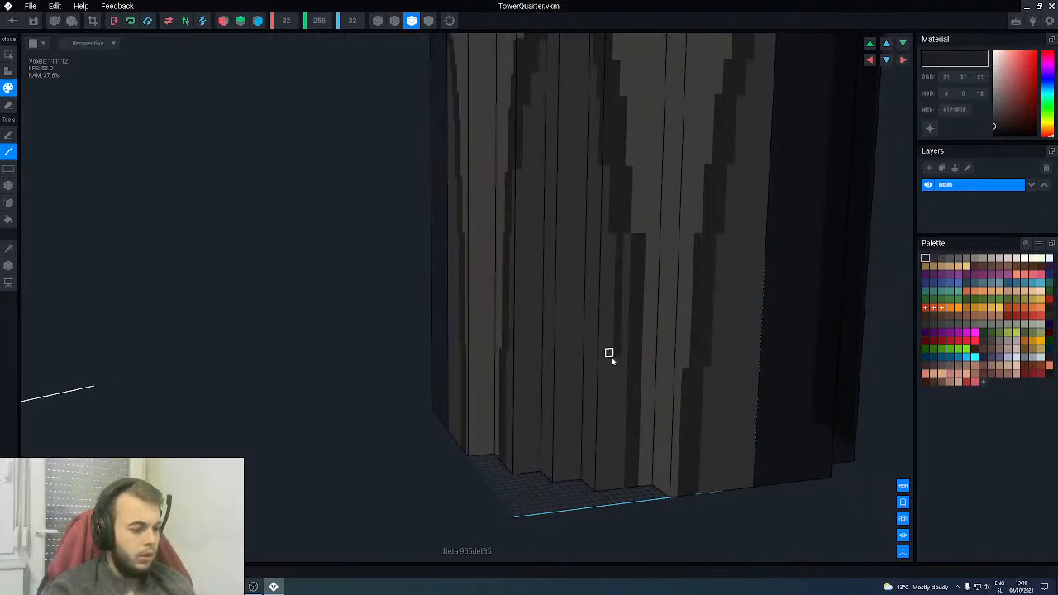
pyautogui.moveTo(610, 362); pyautogui.dragTo(620, 424)
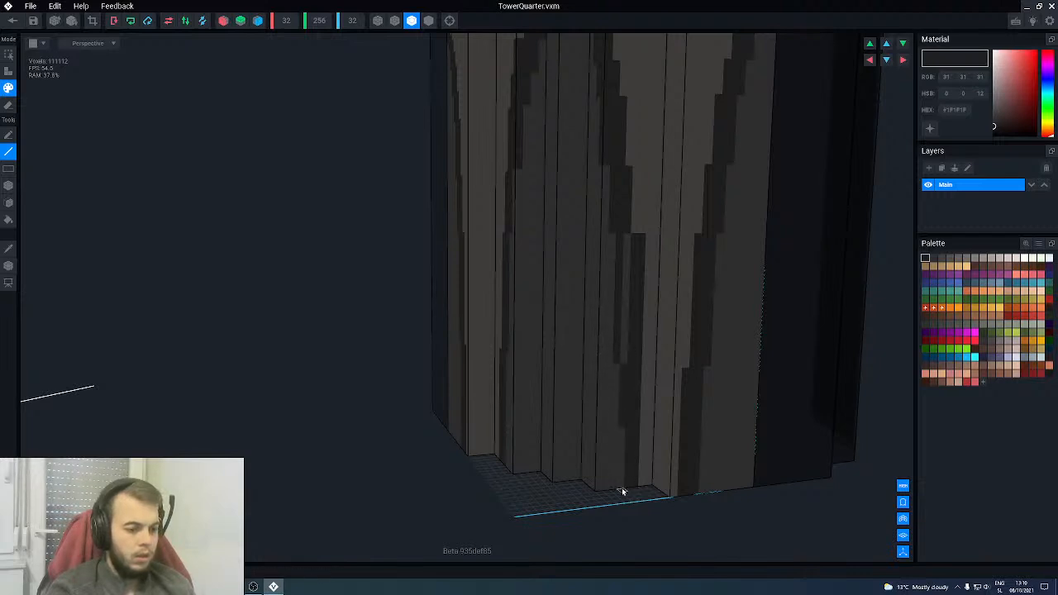
pyautogui.keyDown('alt'); pyautogui.click(640, 228); pyautogui.keyUp('alt')
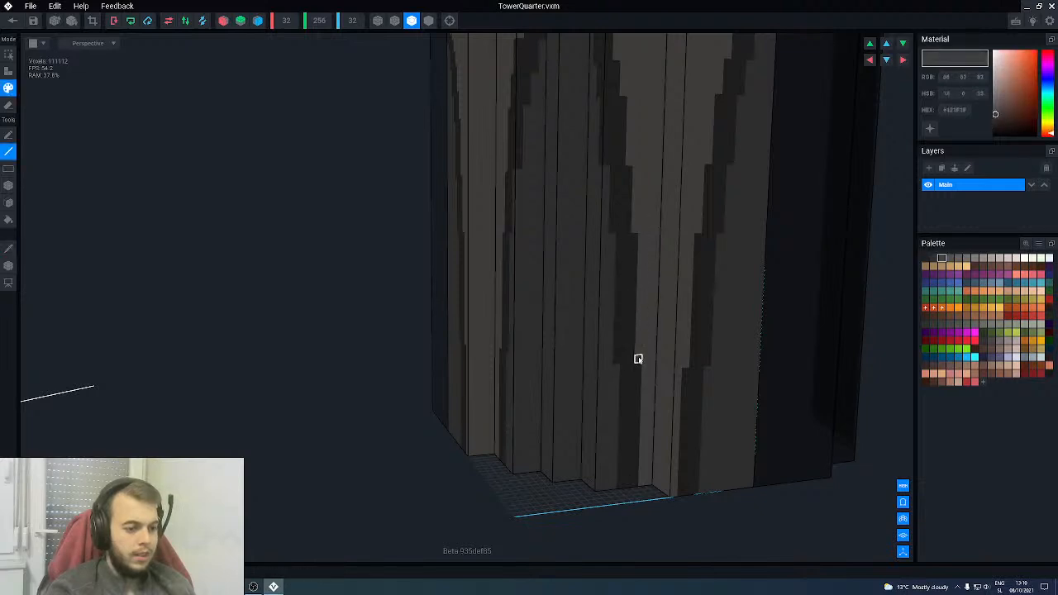
# - Close the TowerQuarter model, saving its changes, and return to the Gates of Hell rig
pyautogui.scroll(-6, 638, 359)
pyautogui.moveTo(621, 298); pyautogui.dragTo(564, 275, button='right')
pyautogui.click(15, 18)
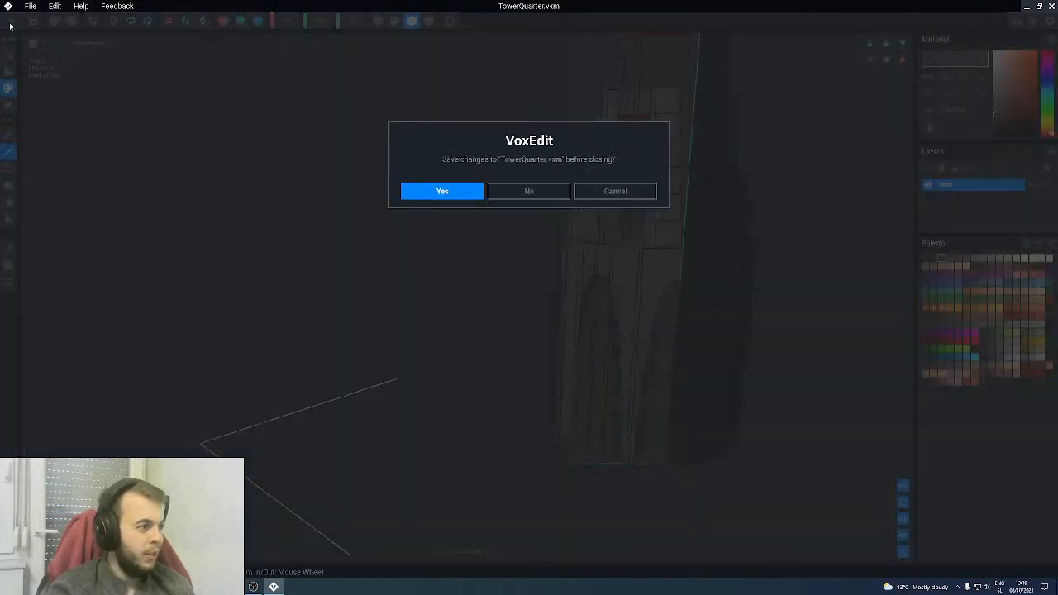
pyautogui.click(443, 191)
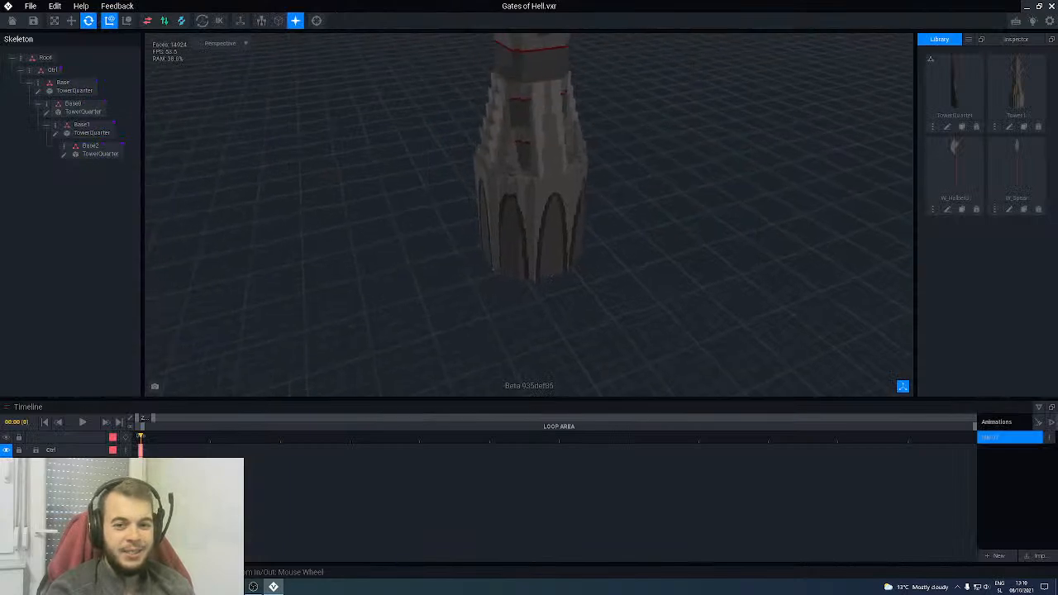
# - Examine the assembled tower in the rig from several angles and distances to check the new base arch shading
pyautogui.moveTo(546, 153); pyautogui.dragTo(546, 153, button='right')
pyautogui.scroll(5, 507, 187)
pyautogui.scroll(-3, 496, 178)
pyautogui.moveTo(520, 246); pyautogui.dragTo(498, 248, button='right')
pyautogui.scroll(-3, 498, 248)
pyautogui.moveTo(509, 206); pyautogui.dragTo(503, 216, button='right')
pyautogui.click(496, 216)
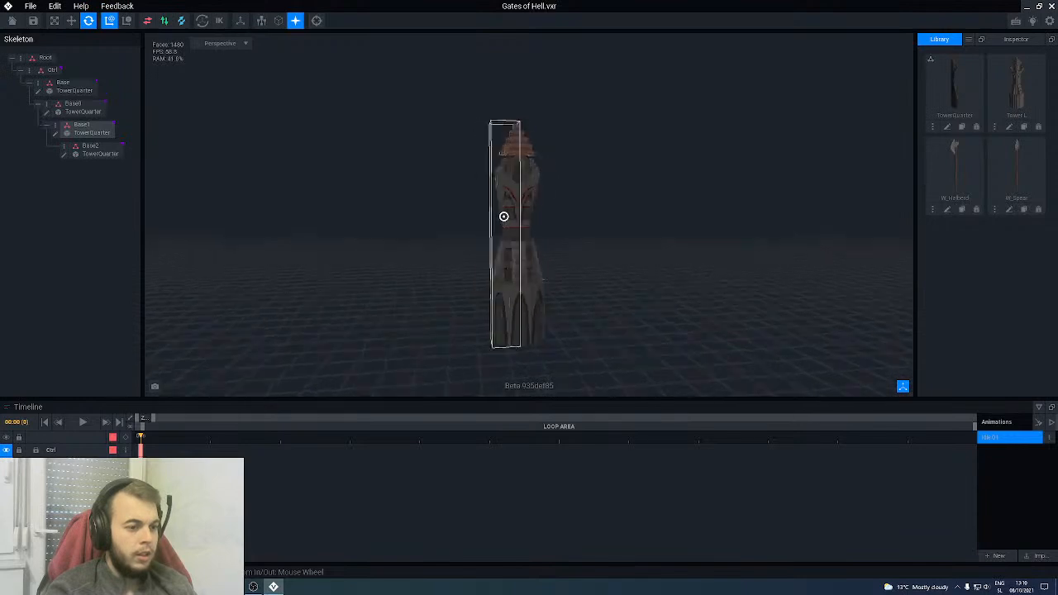
pyautogui.moveTo(510, 216); pyautogui.dragTo(564, 237, button='right')
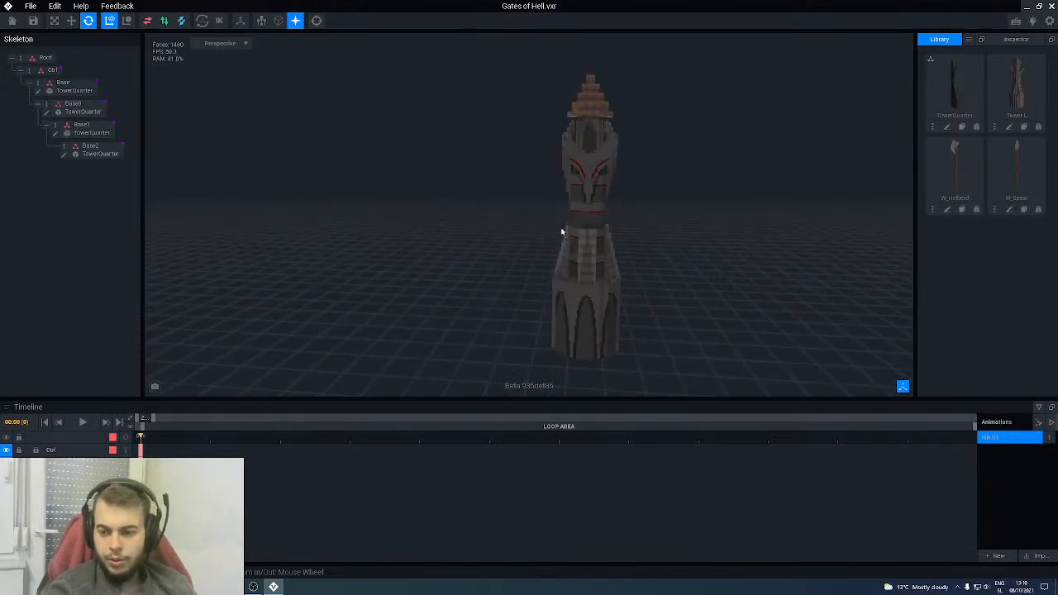
pyautogui.moveTo(581, 218); pyautogui.dragTo(581, 214, button='right')
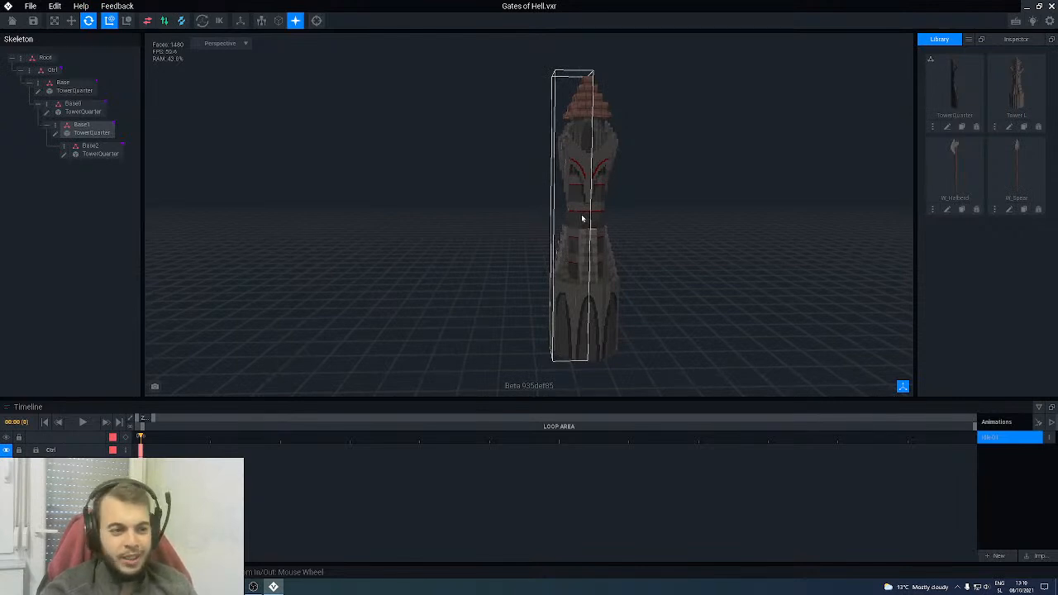
# - Save the Gates of Hell rig
pyautogui.moveTo(587, 218)
pyautogui.mouseDown(button='right')
pyautogui.moveTo(574, 220)
pyautogui.moveTo(583, 206)
pyautogui.mouseUp(button='right')
pyautogui.click(36, 21)
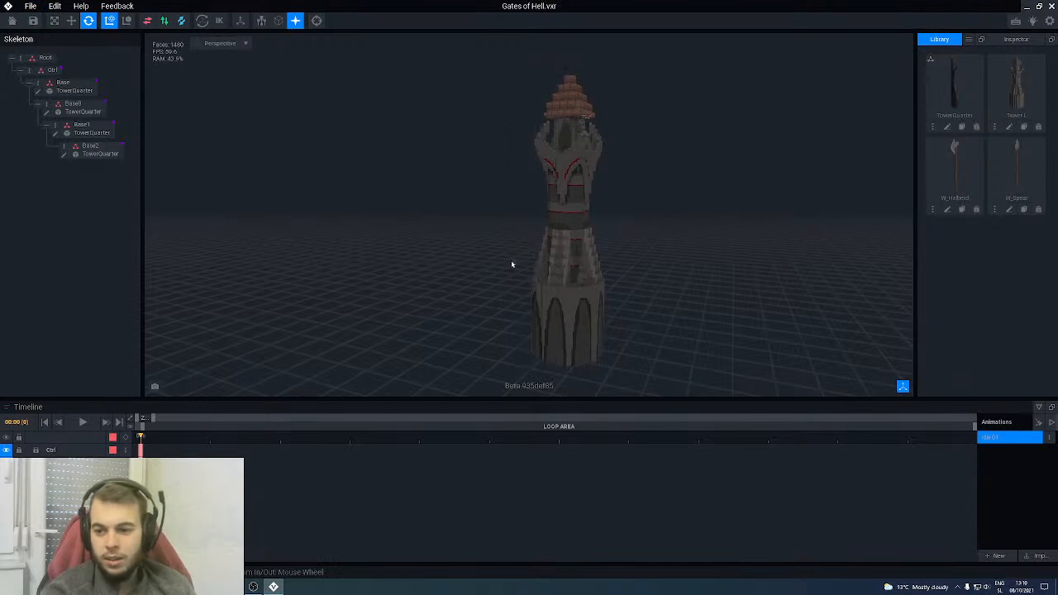